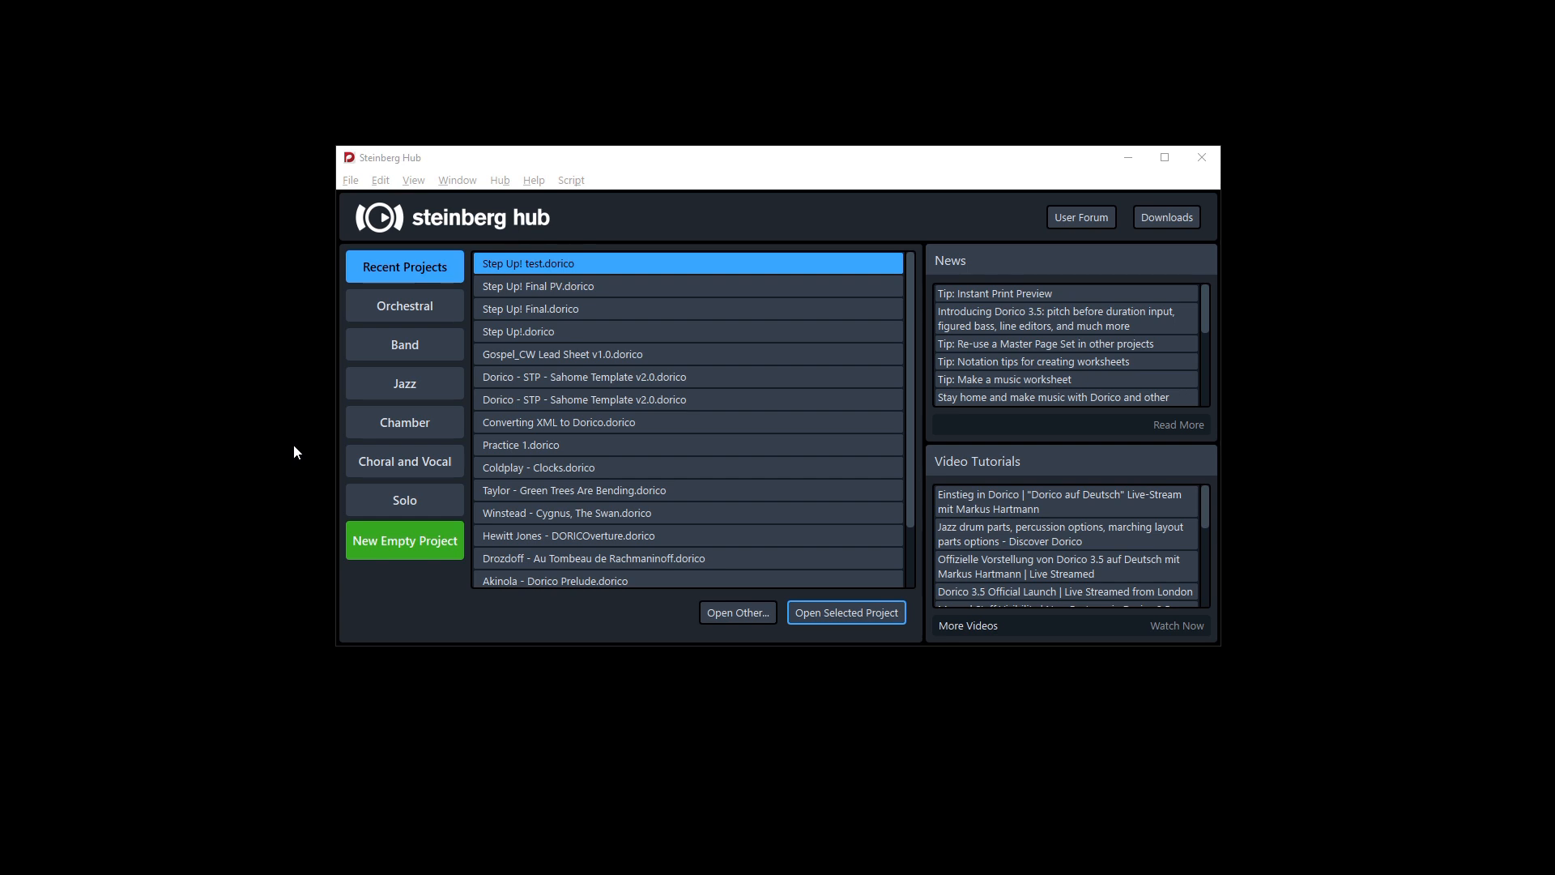
Step: Open the Step Up! test project from the recent projects list
left_click(474, 165)
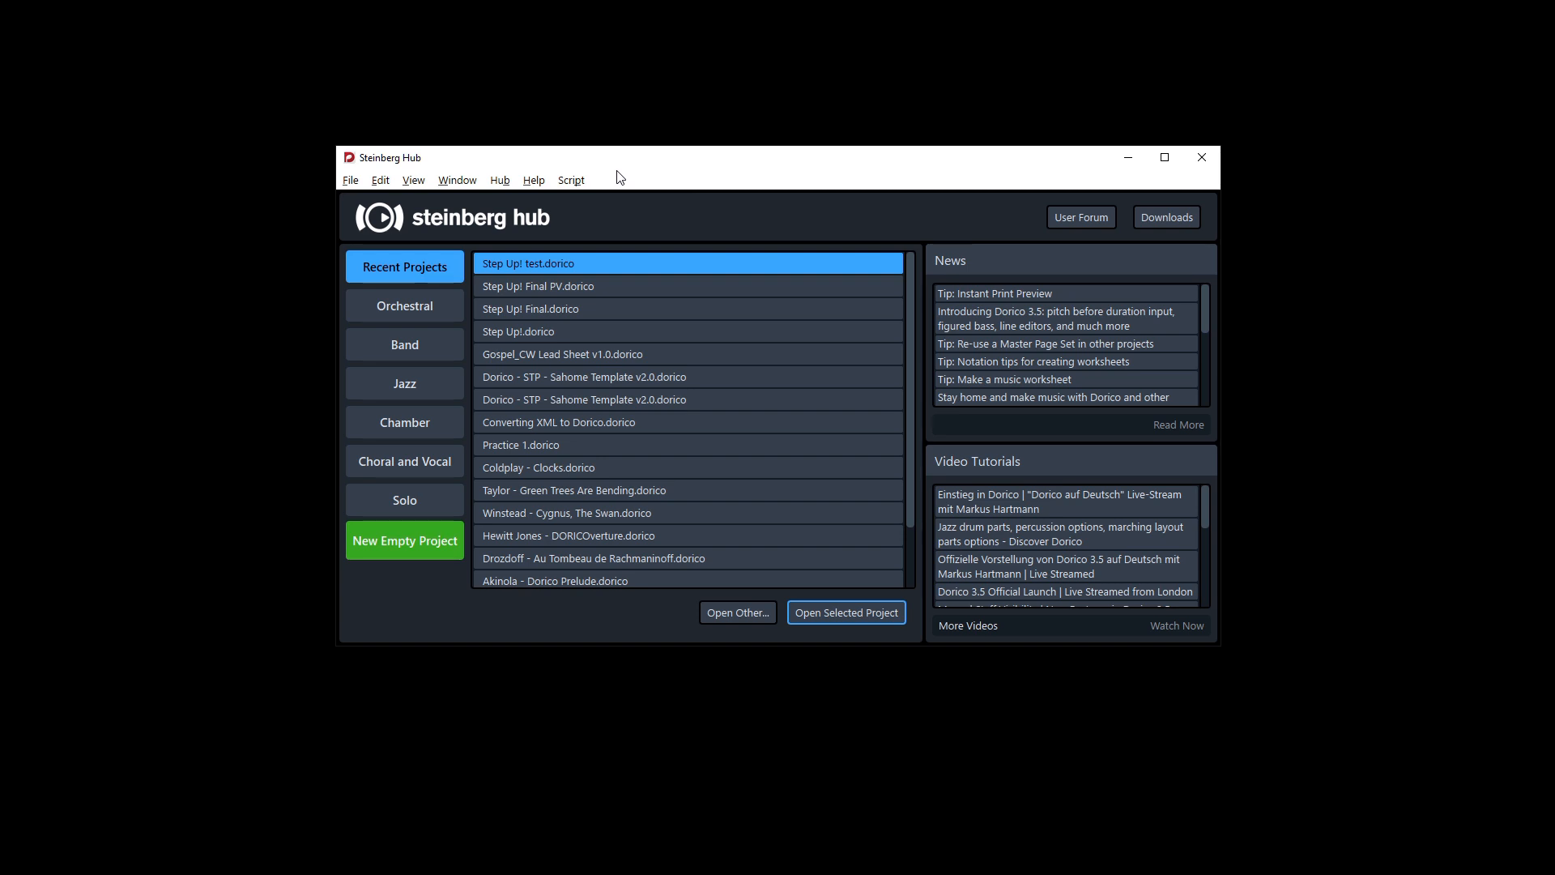
double_click(576, 262)
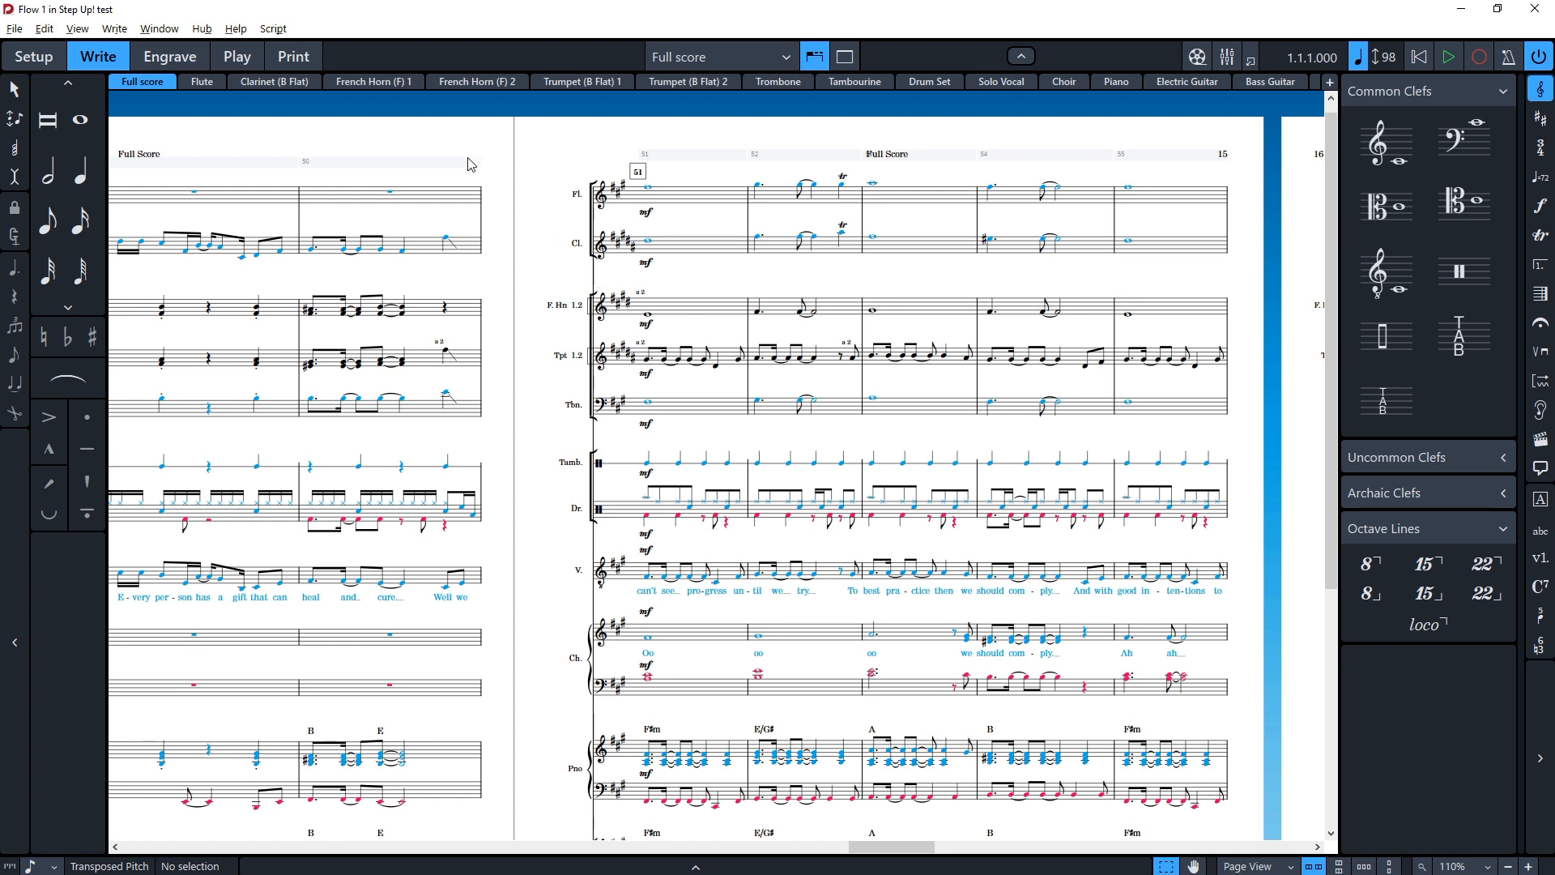
Step: Switch to Setup mode and back to Write mode to compare the two workspaces
scroll(509, 162, "left", 5)
scroll(508, 162, "left", 15)
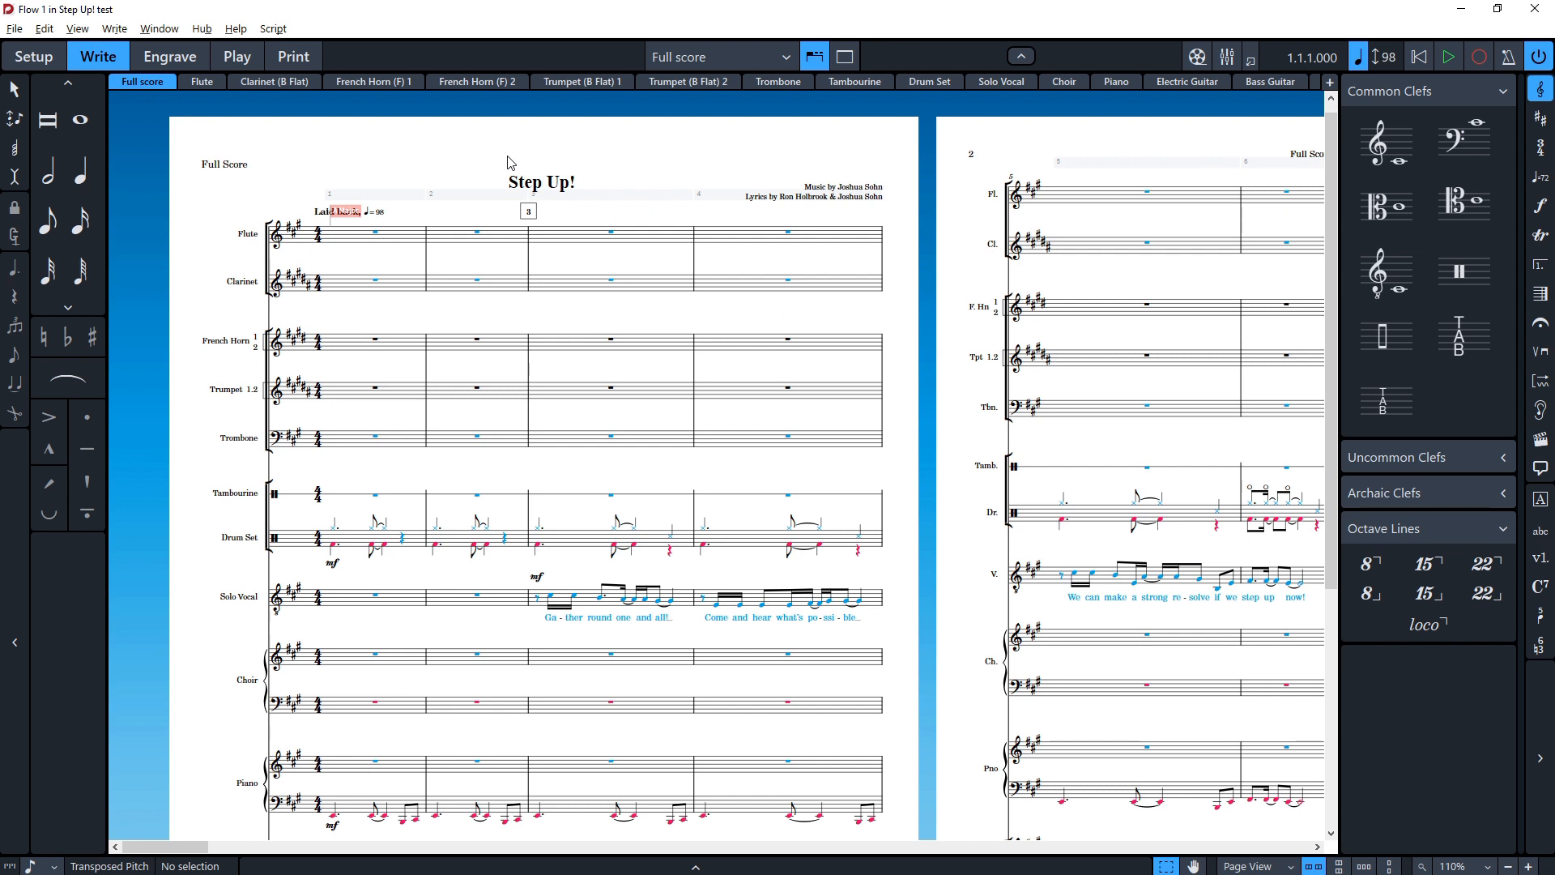
left_click(34, 56)
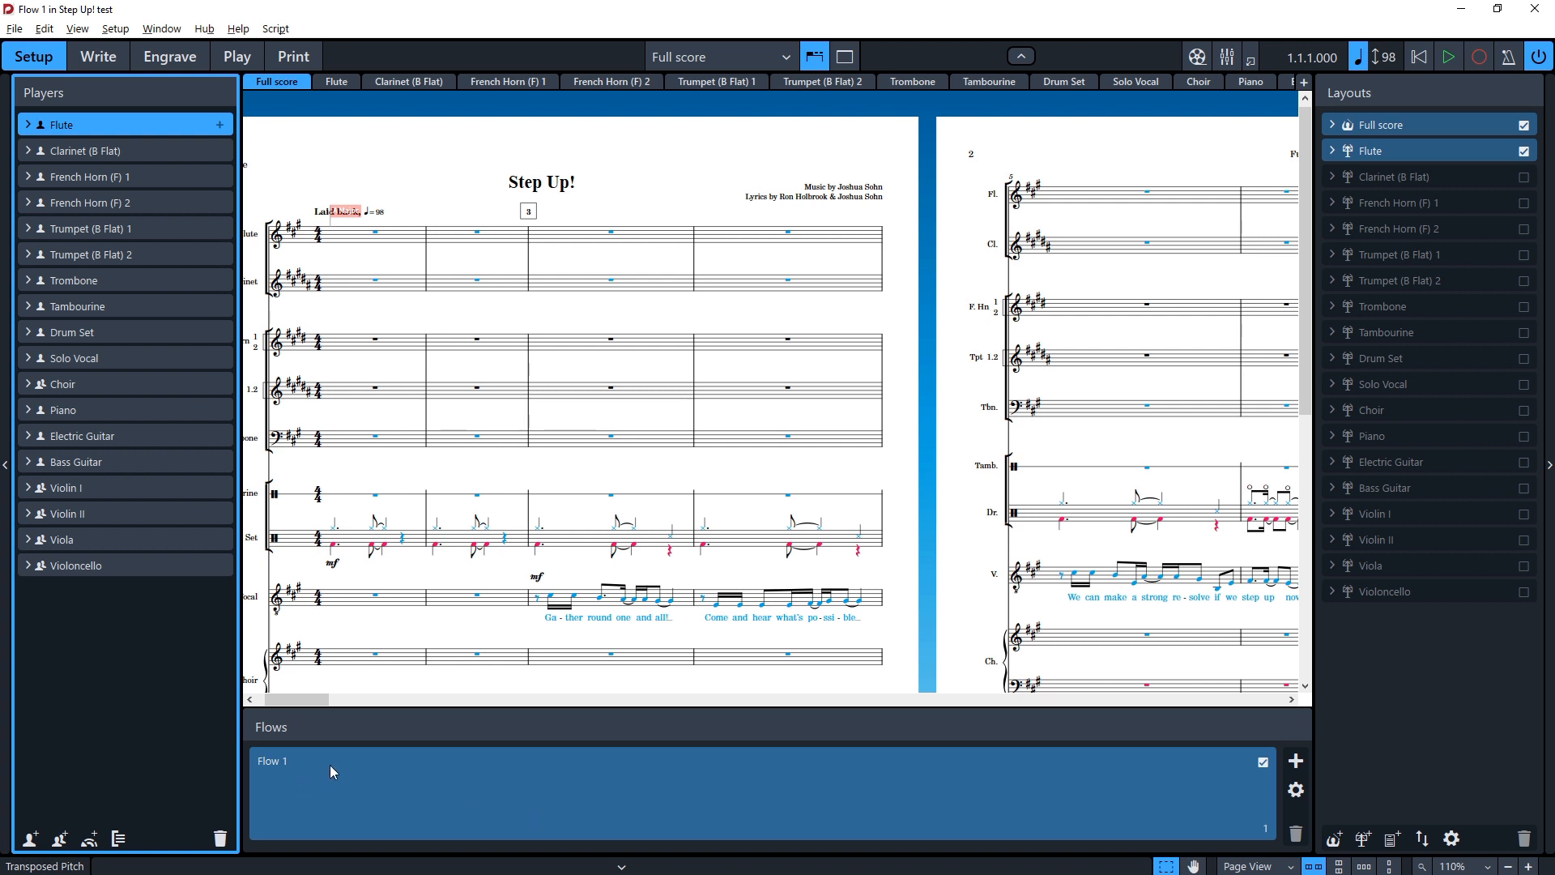
left_click(99, 58)
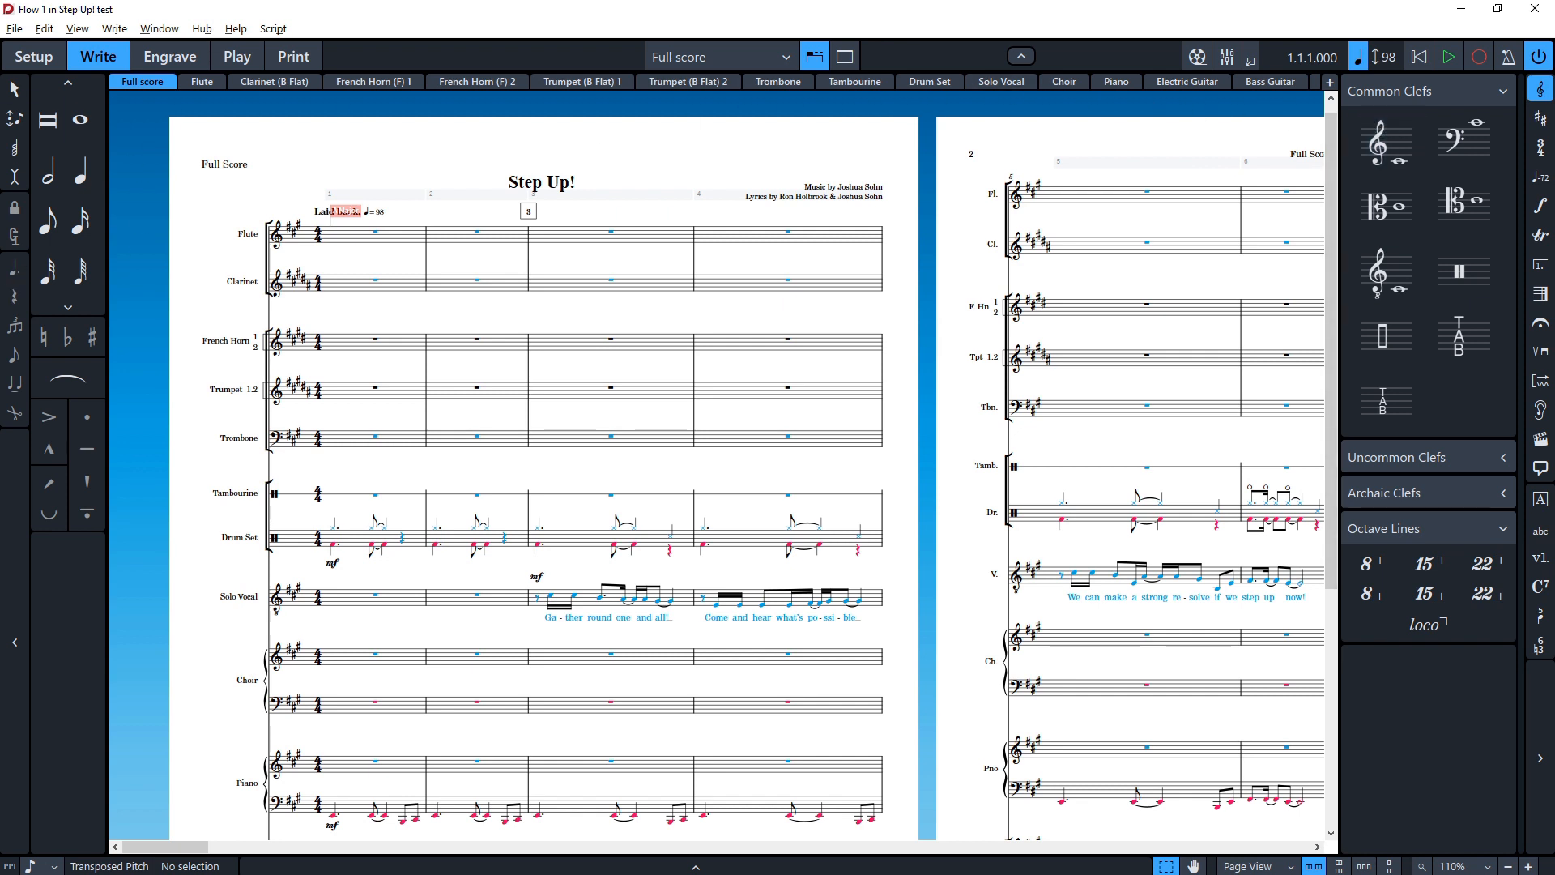
Step: Switch to Sibelius 7 and examine its keypad, mixer and score panels for comparison
key("alt+Tab")
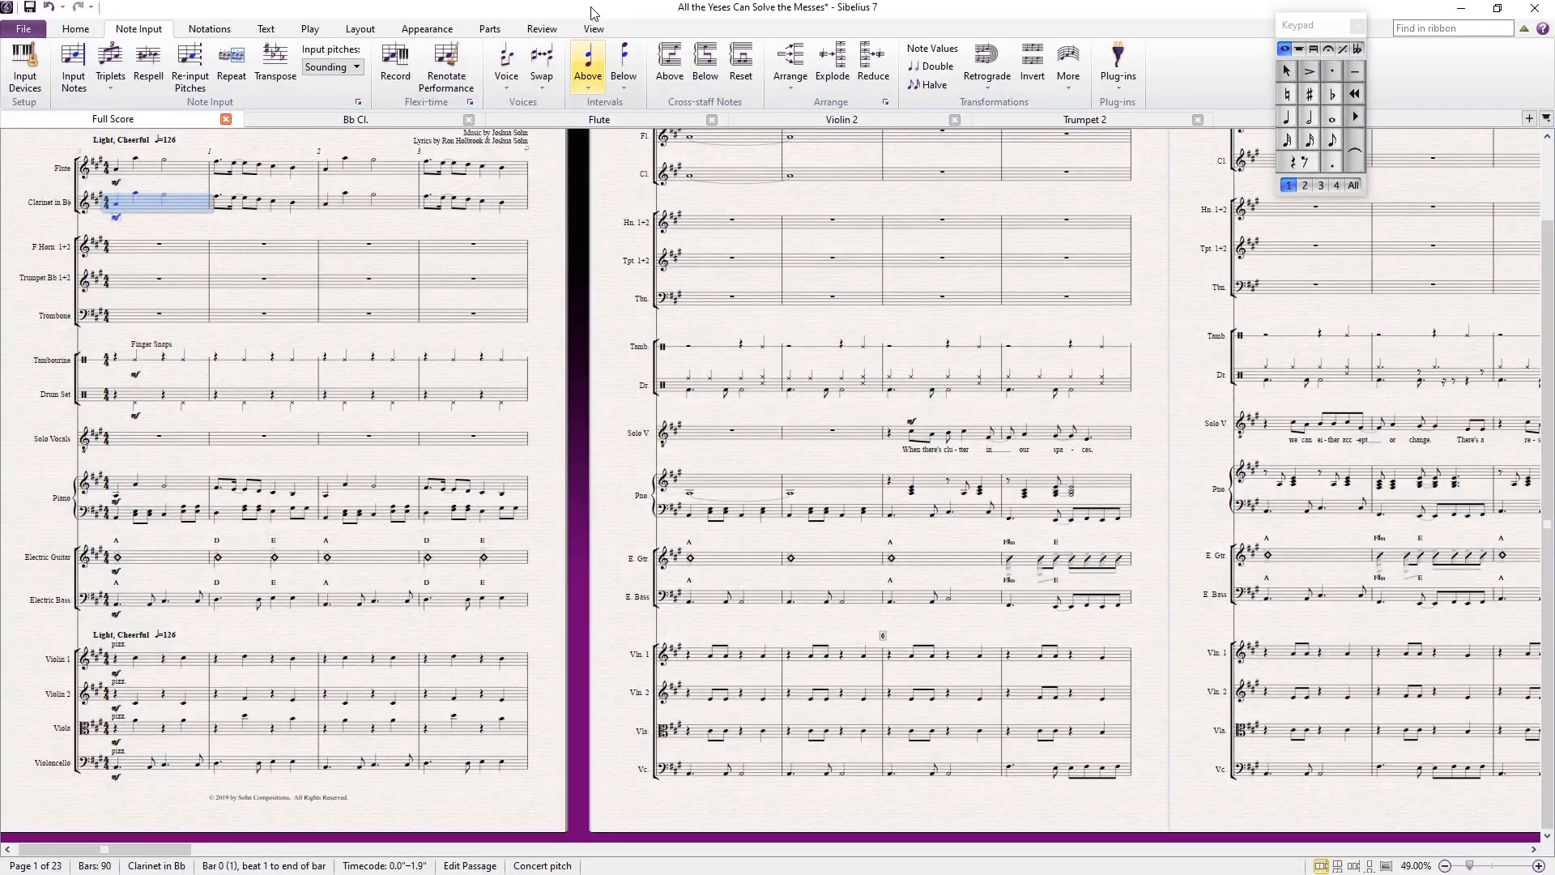
scroll(555, 272, "up", 2)
left_click(1292, 31)
left_click_drag(1292, 31, 1345, 33)
key("m")
left_click_drag(637, 366, 2, 321)
key("ctrl+alt+i")
left_click_drag(590, 135, 539, 159)
key("ctrl+shift+i")
key("m")
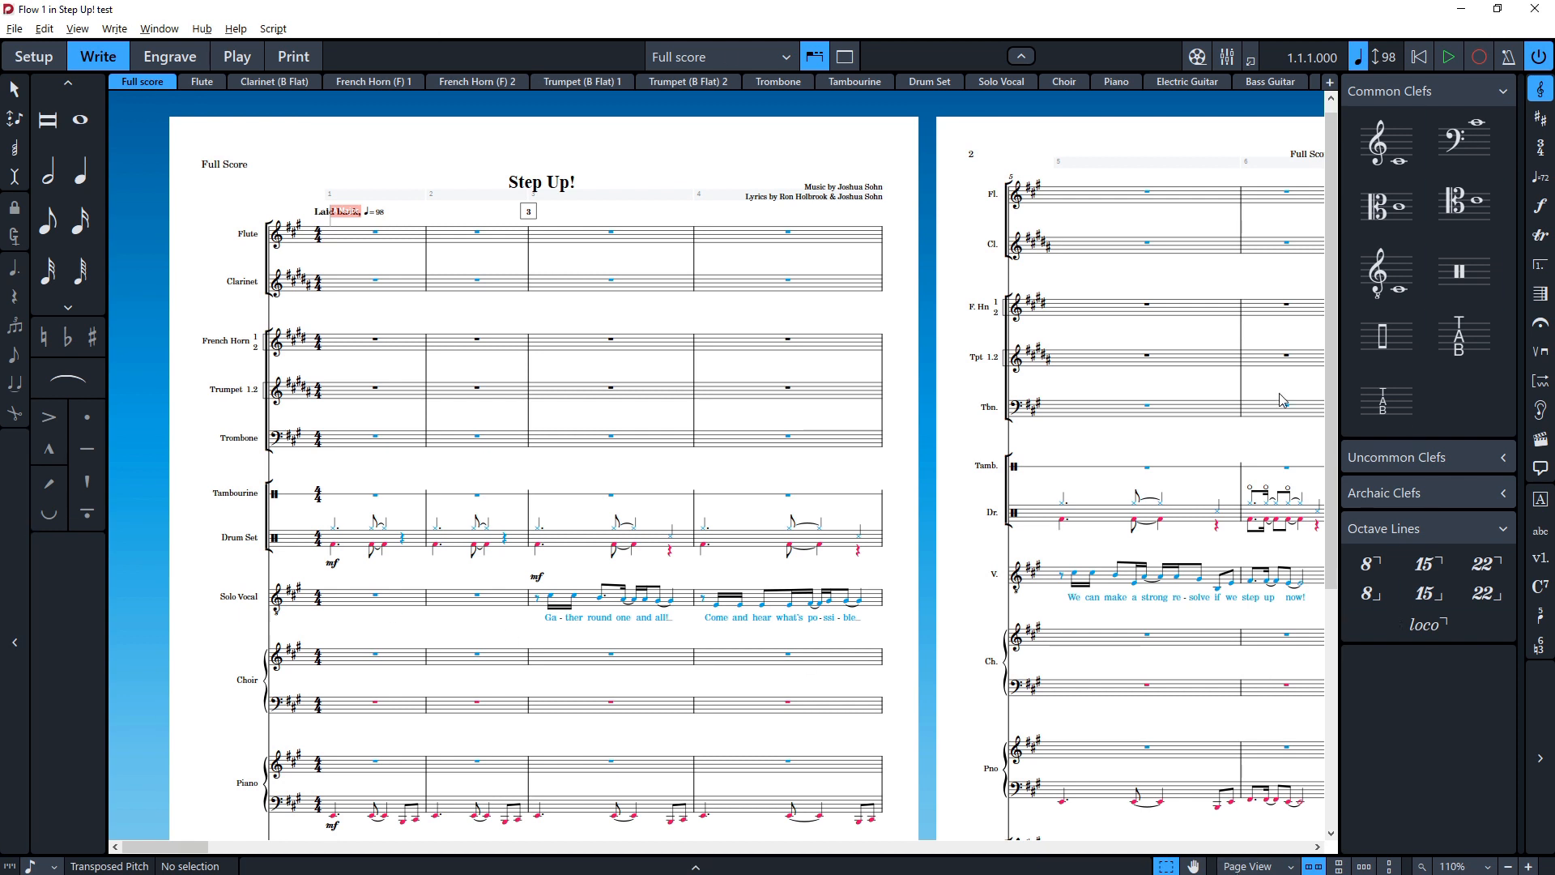
Step: Show and hide the Properties panel and the side panels of Write mode, leaving the right panel hidden
left_click(695, 866)
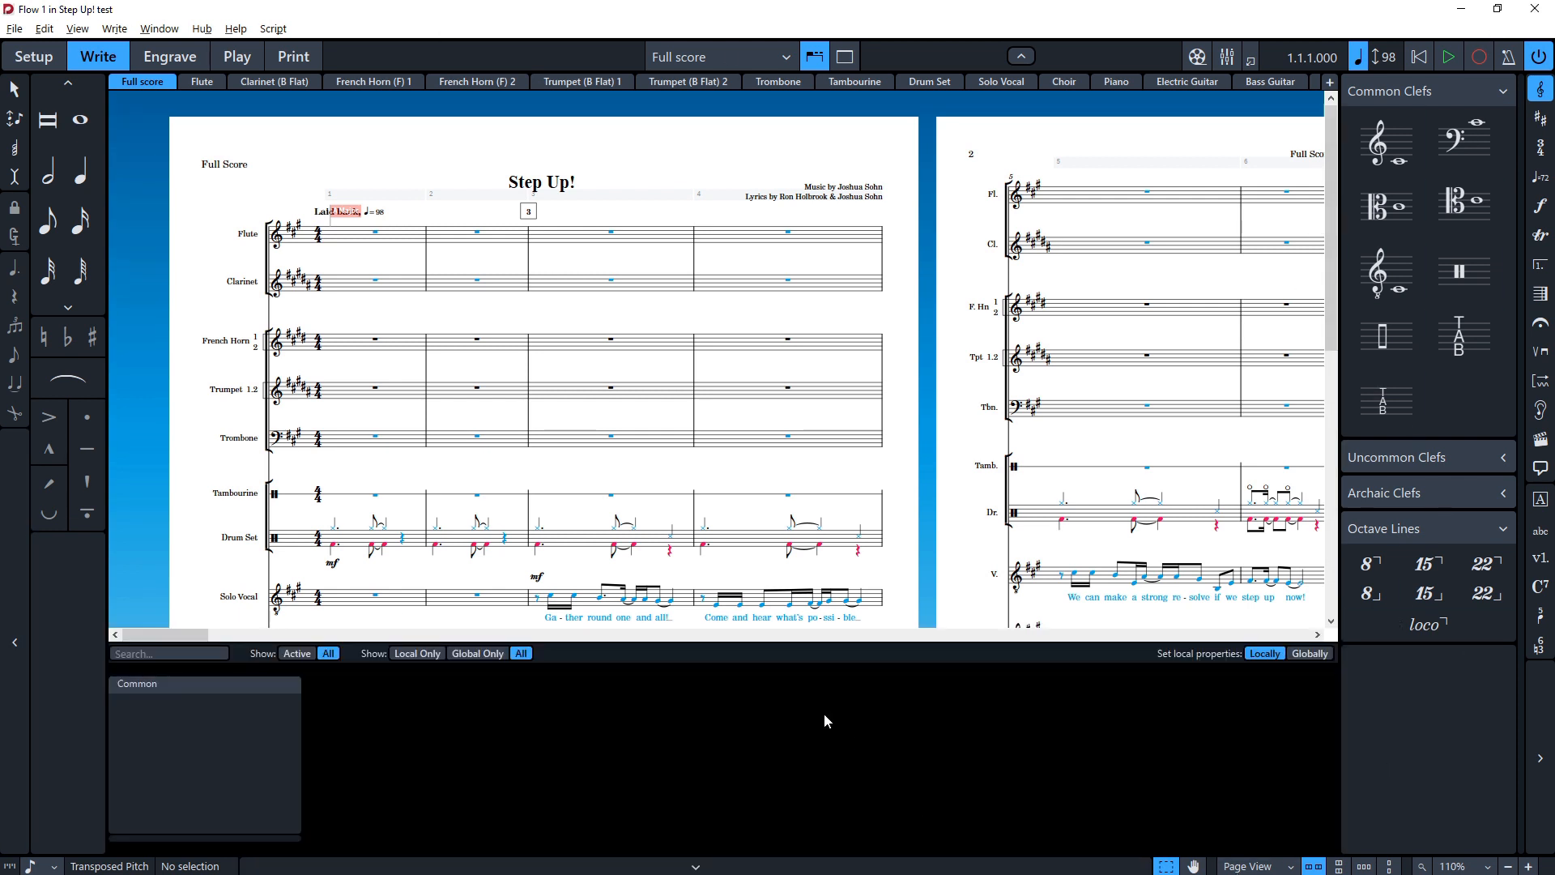
left_click(695, 866)
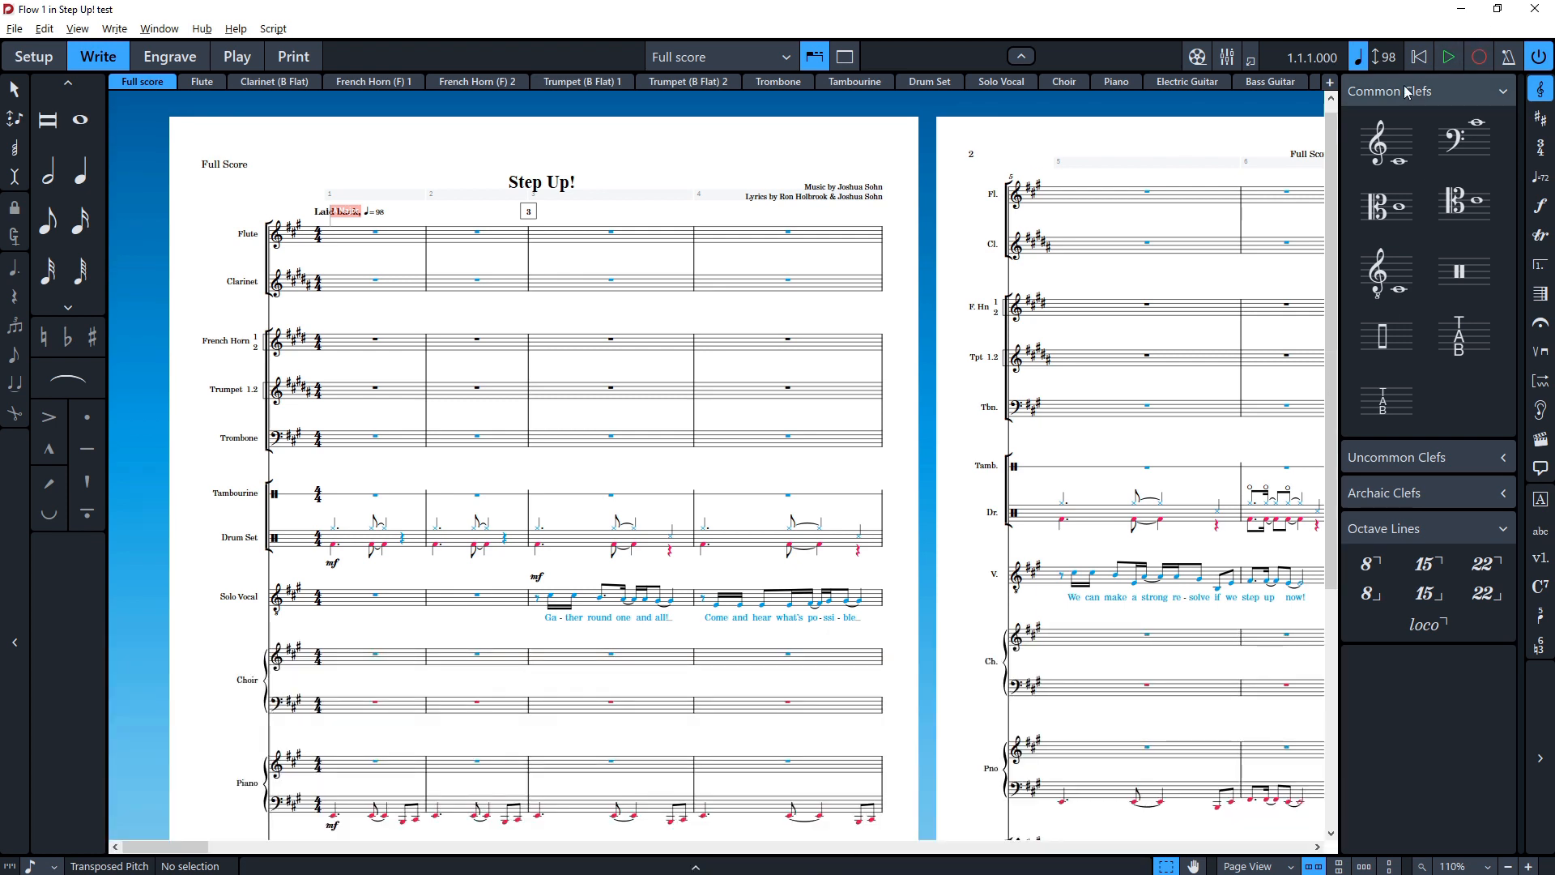
left_click(1540, 89)
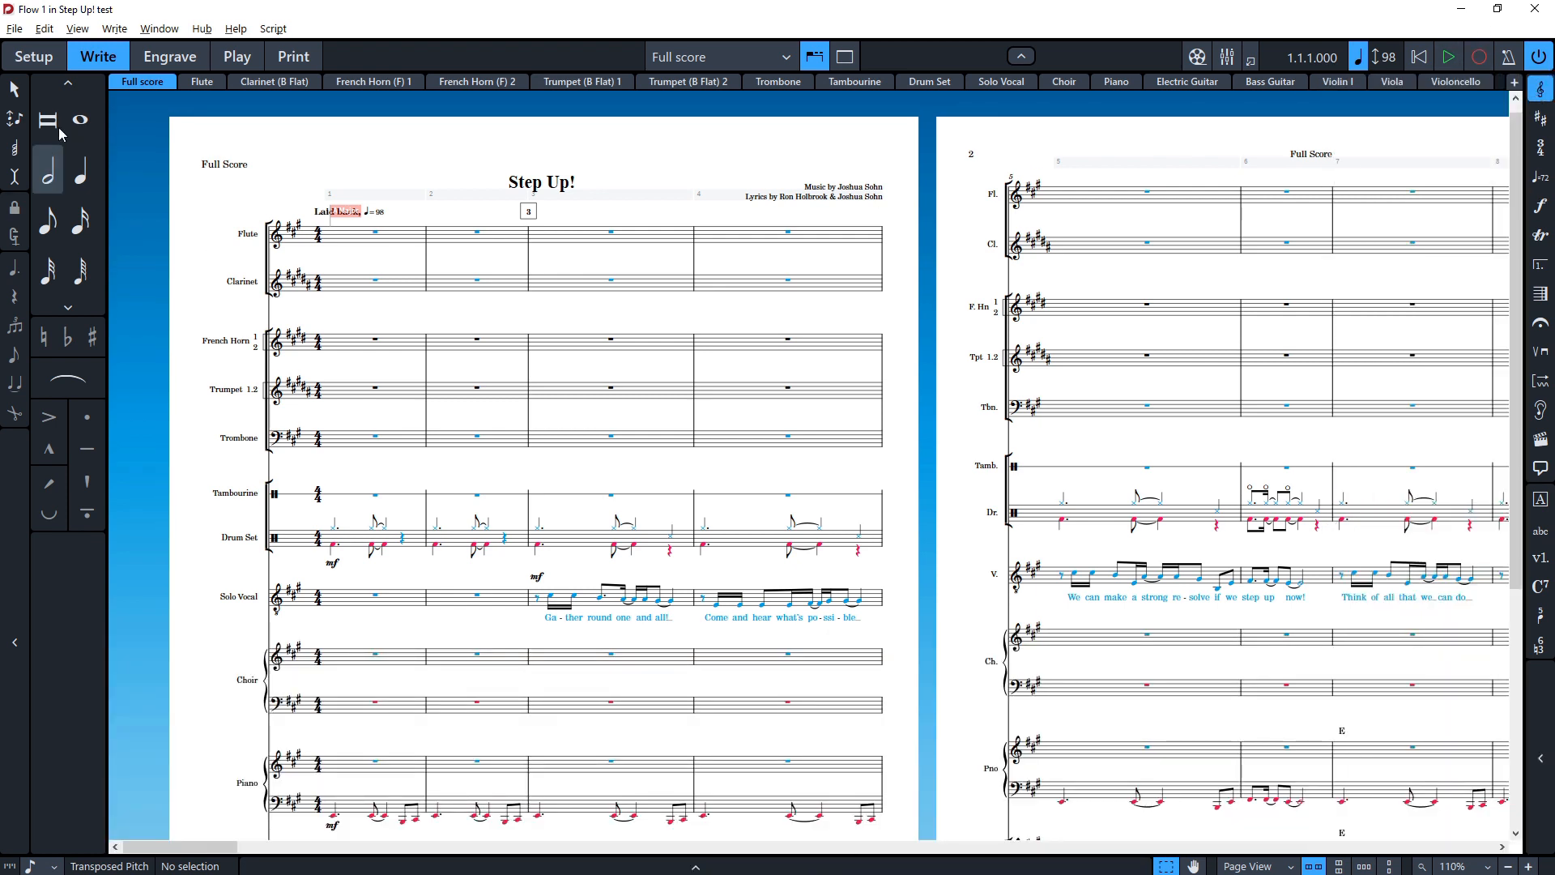
left_click(15, 588)
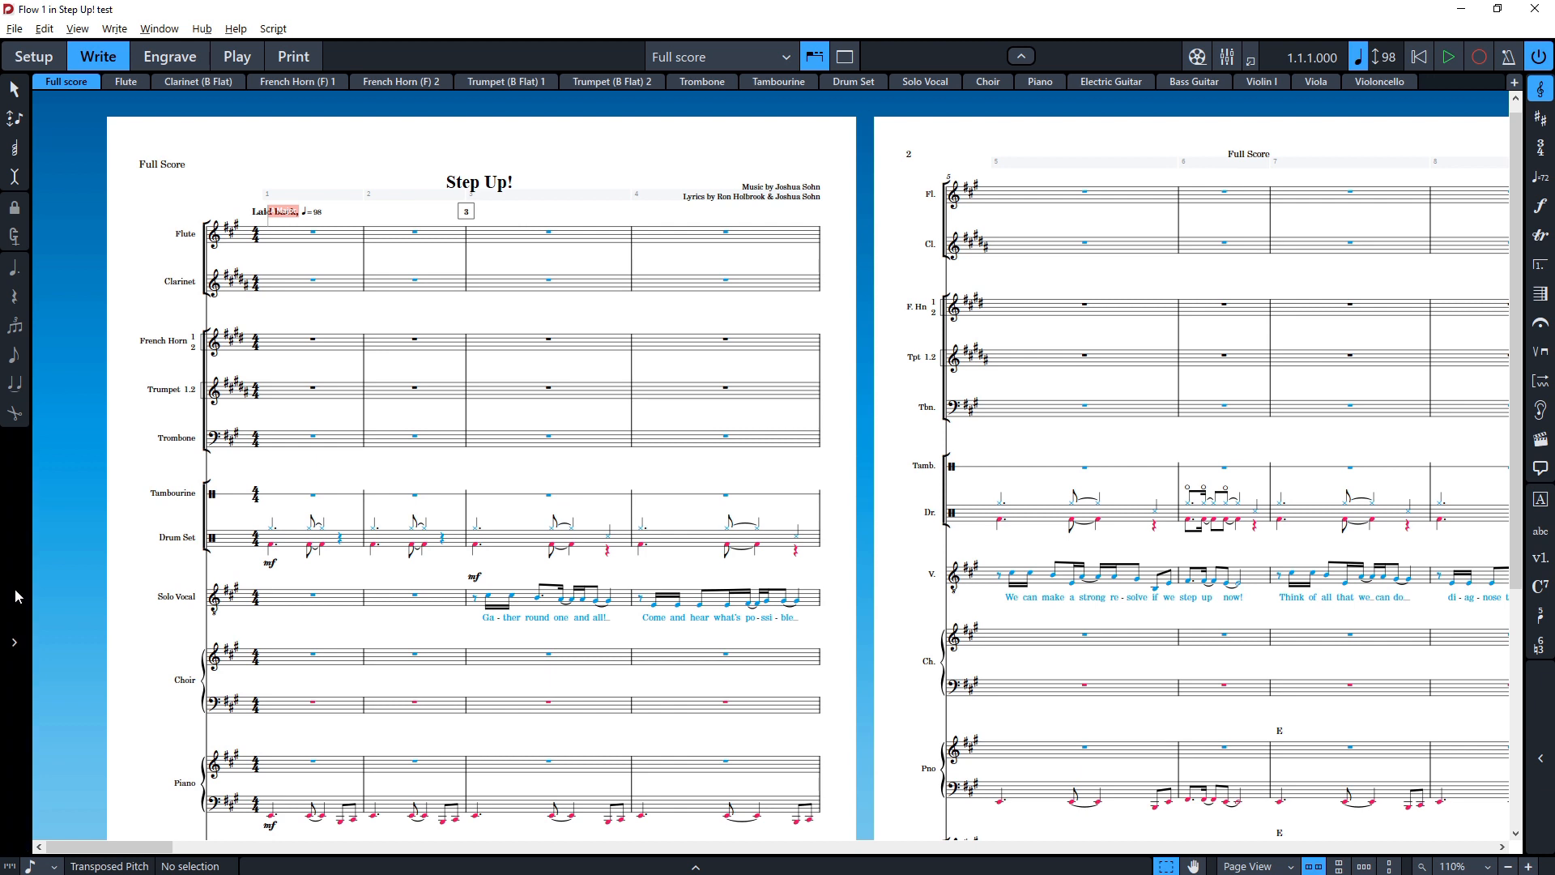
left_click(15, 590)
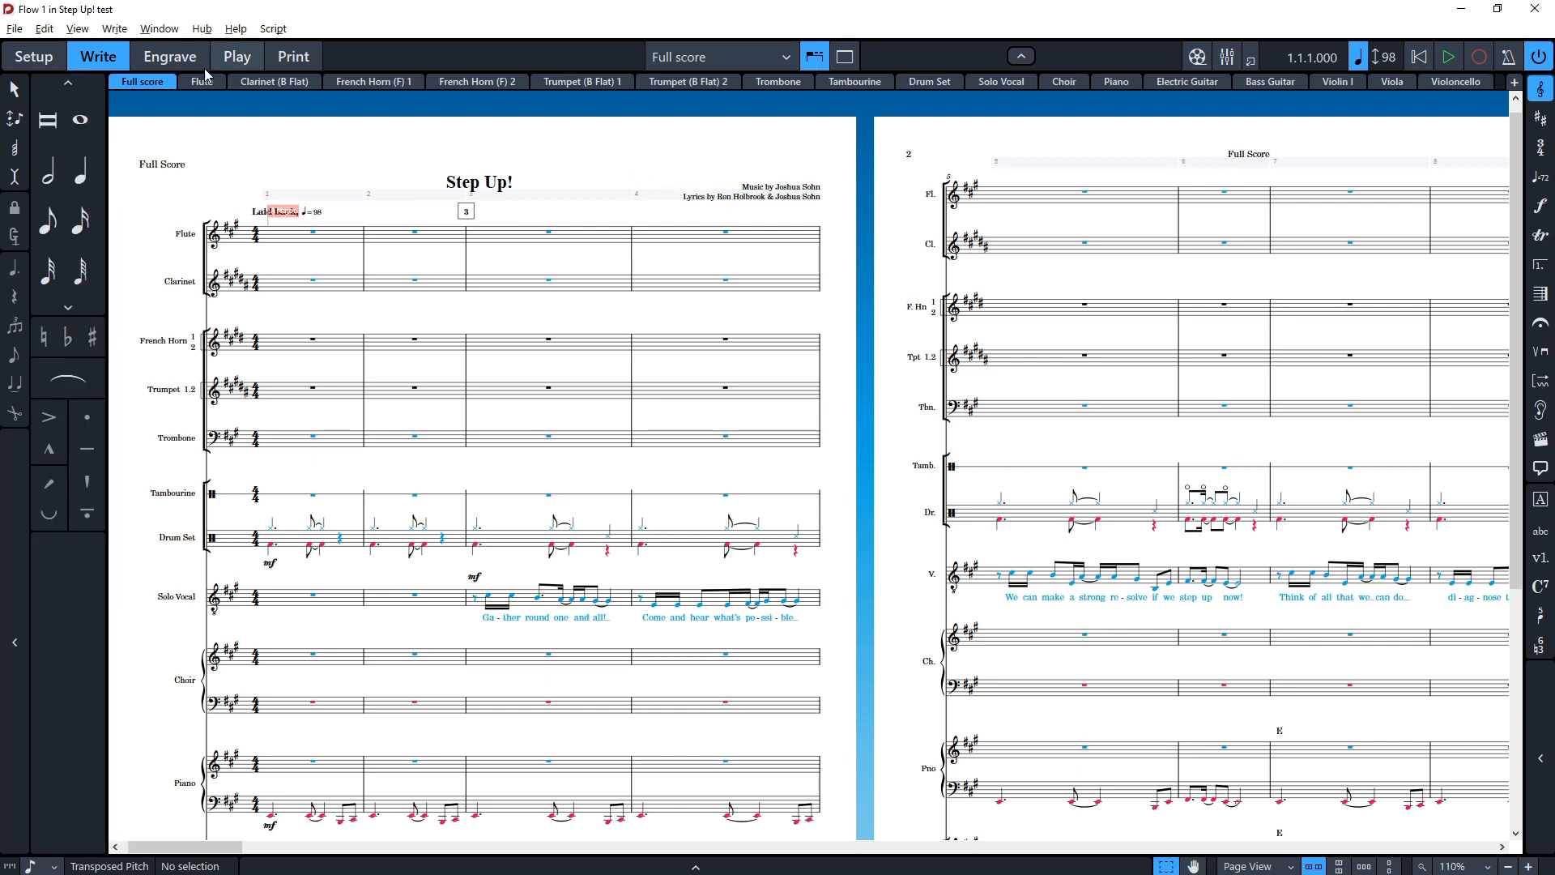
Step: Switch to Engrave mode and select the first page's title and text frames with the frame editing tool
left_click(170, 56)
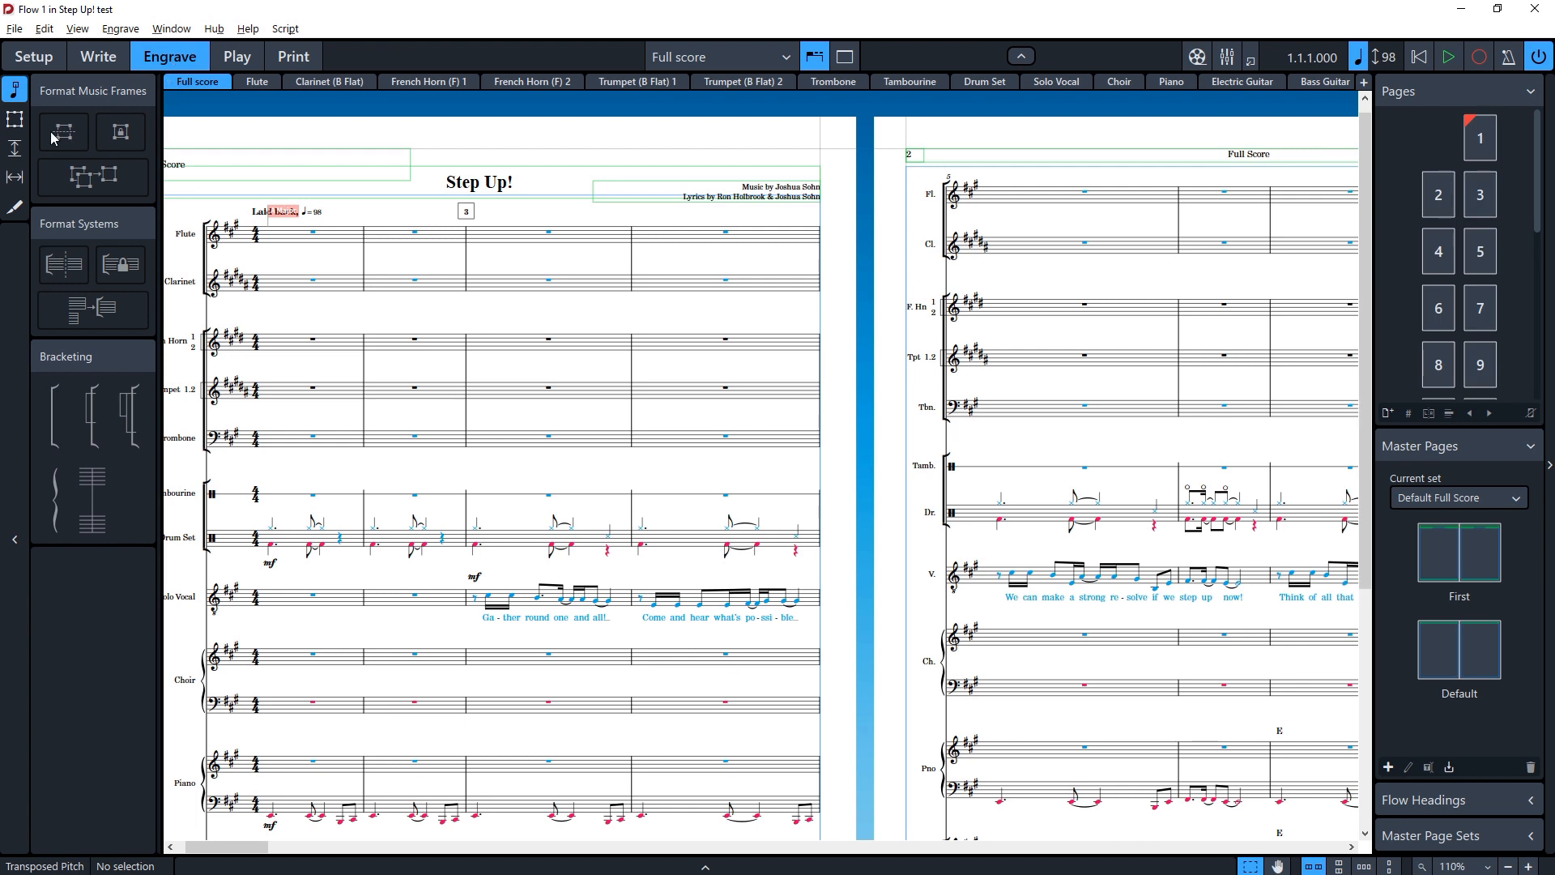
left_click(15, 119)
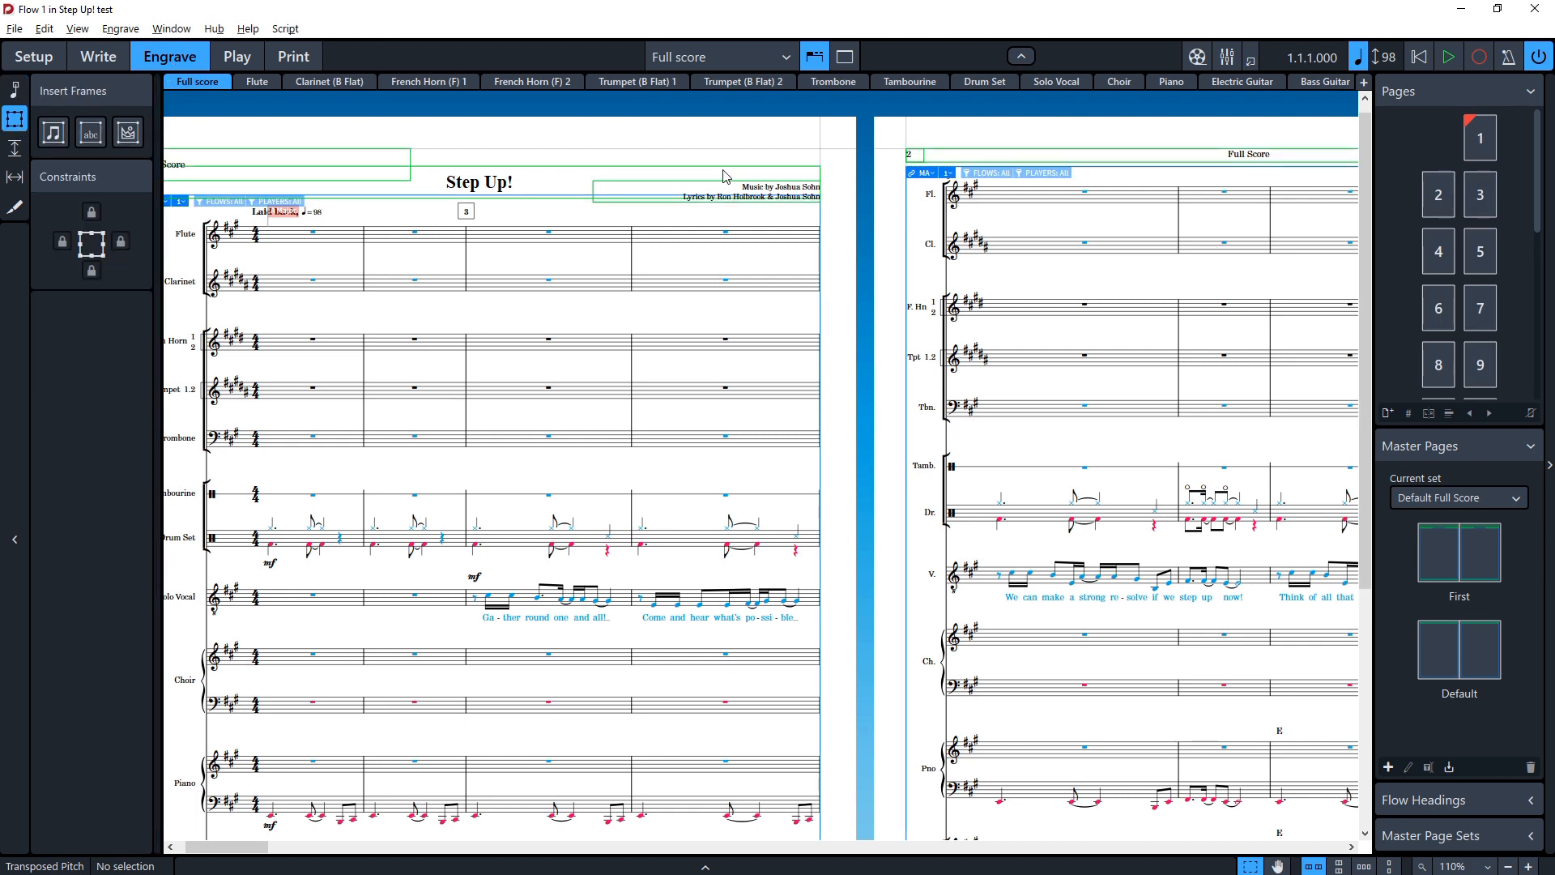
left_click(406, 166)
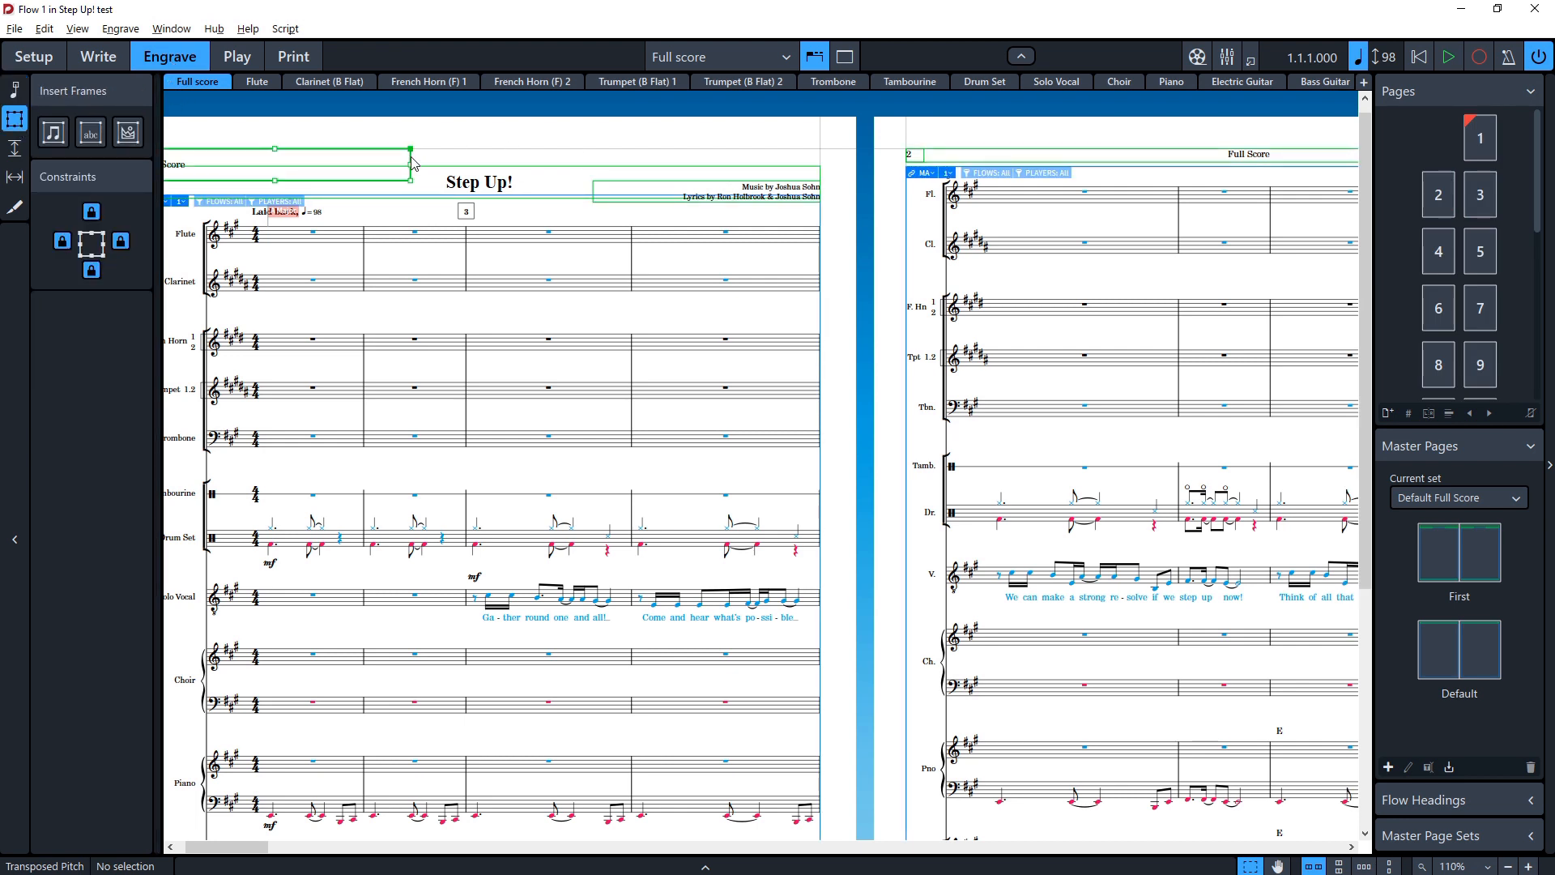
left_click(602, 188)
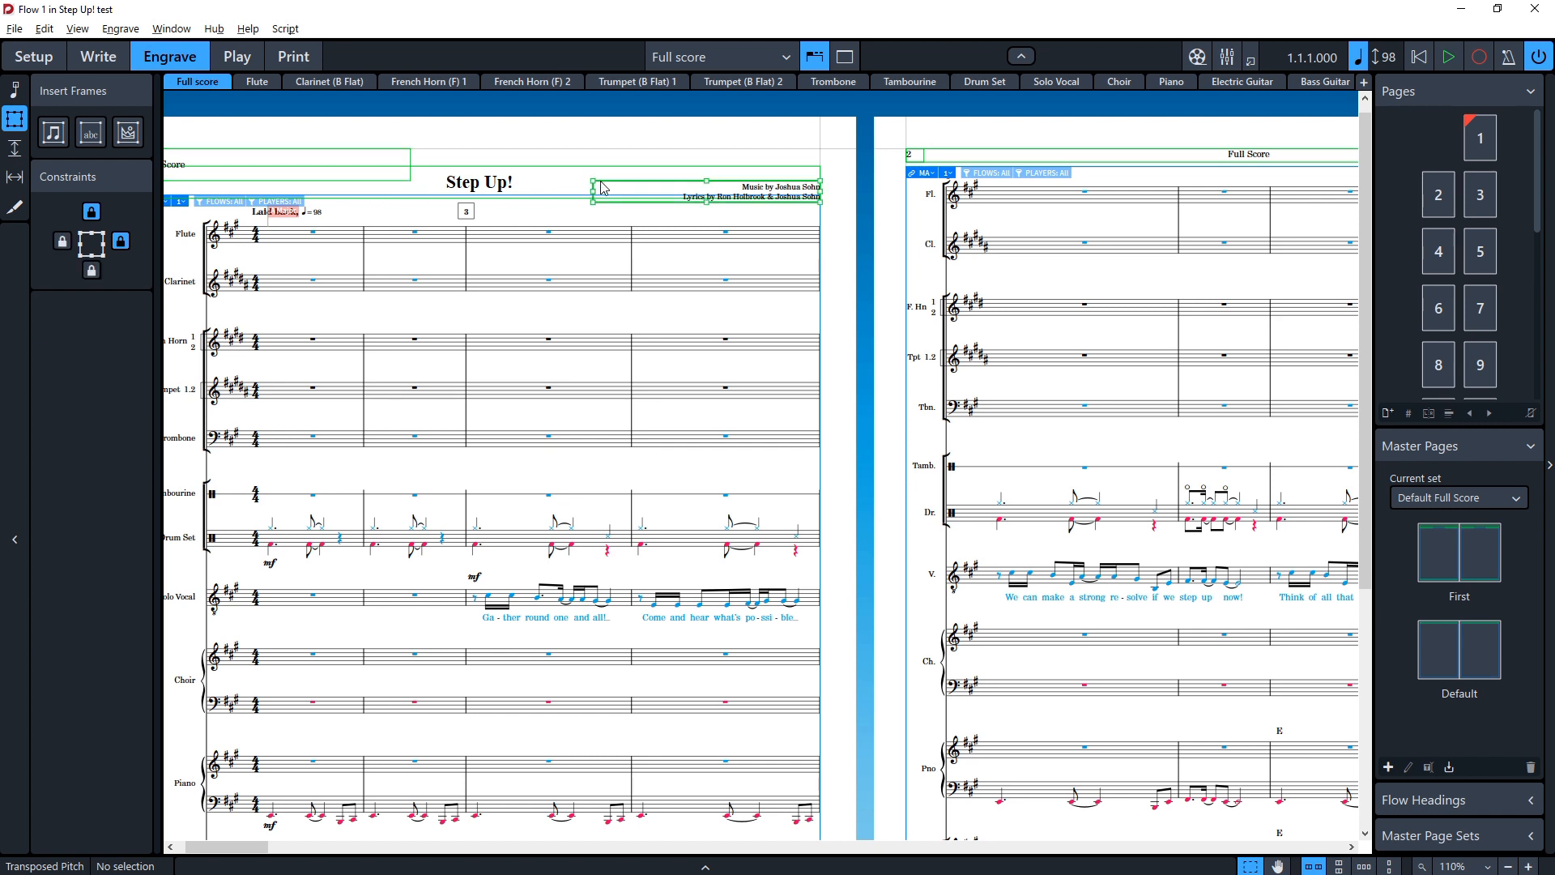
Step: Try moving the first page's music frame top edge down, and undo the move
left_click(391, 203)
left_click_drag(481, 204, 483, 334)
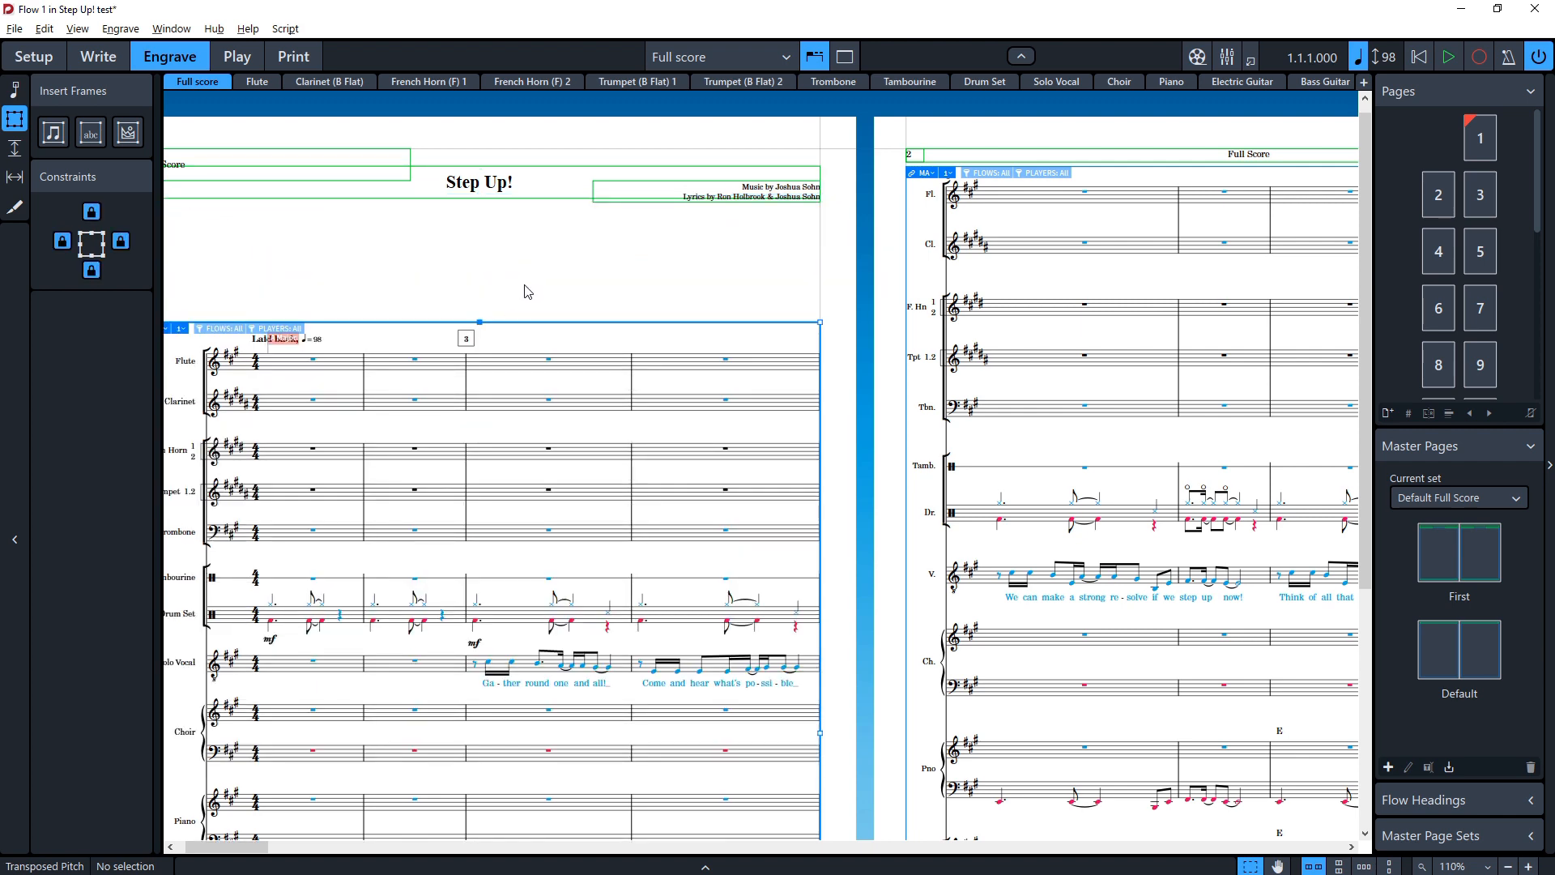
key("ctrl+z")
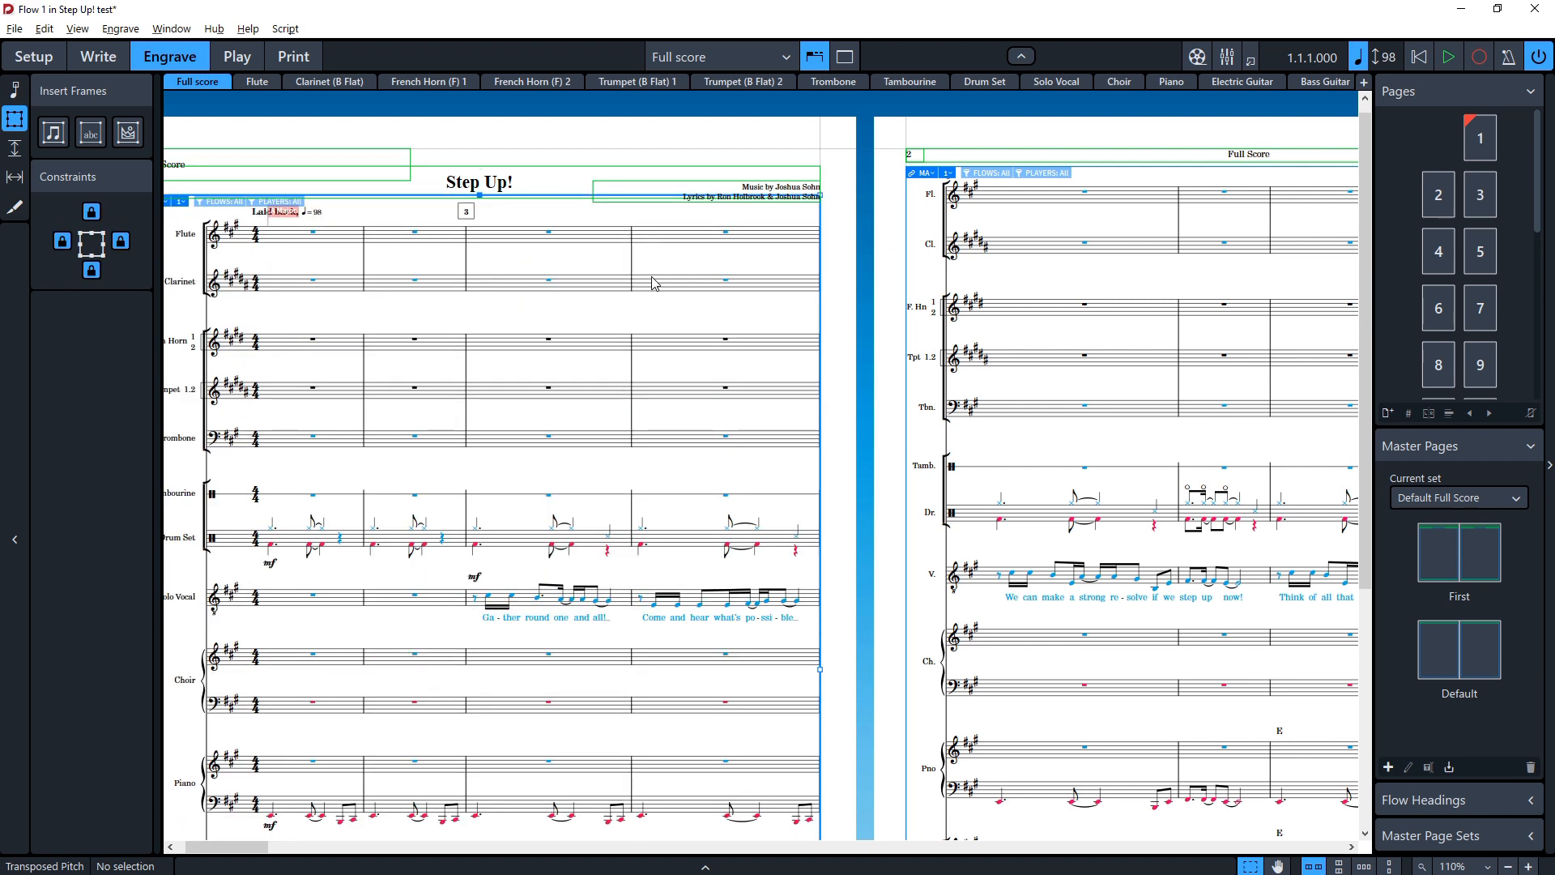
Step: Open Play mode and expand the Flute and Clarinet (B Flat) tracks
left_click(236, 57)
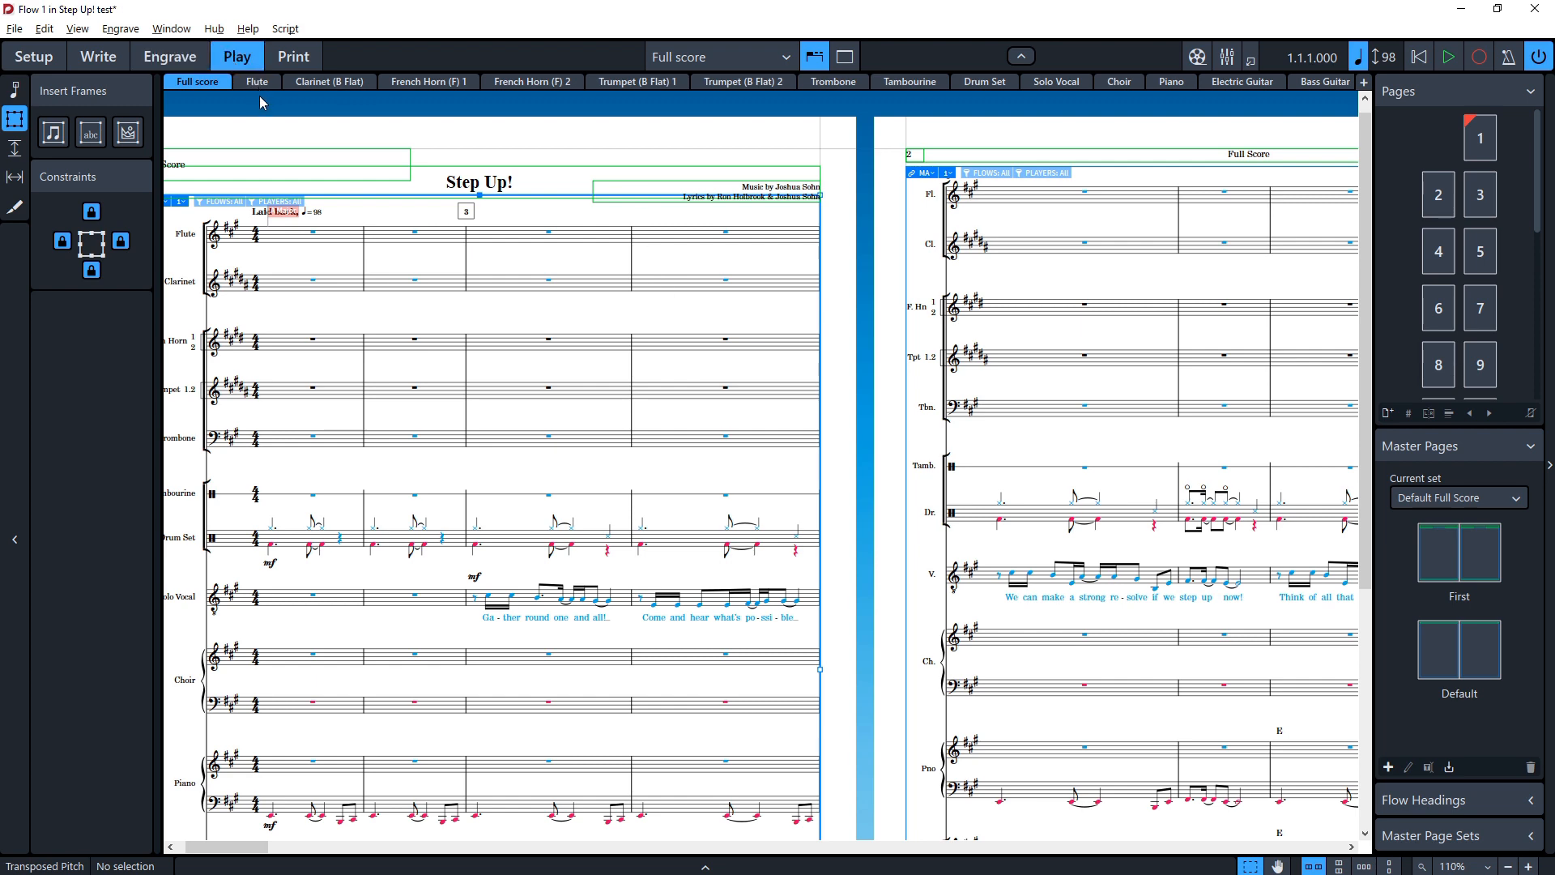
scroll(162, 299, "down", 1)
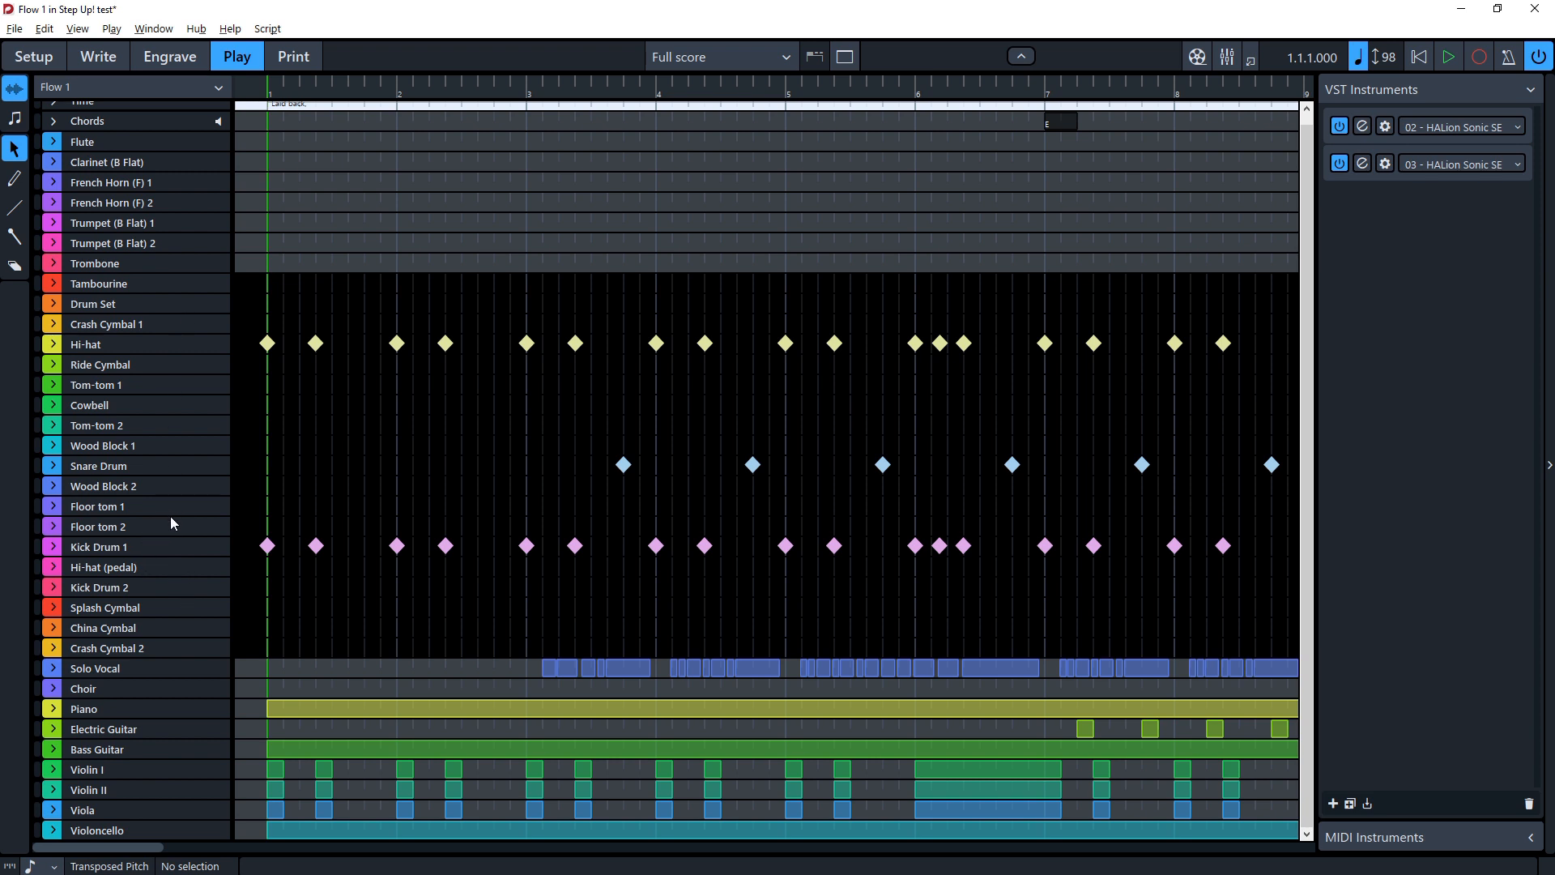
left_click(61, 140)
left_click(60, 143)
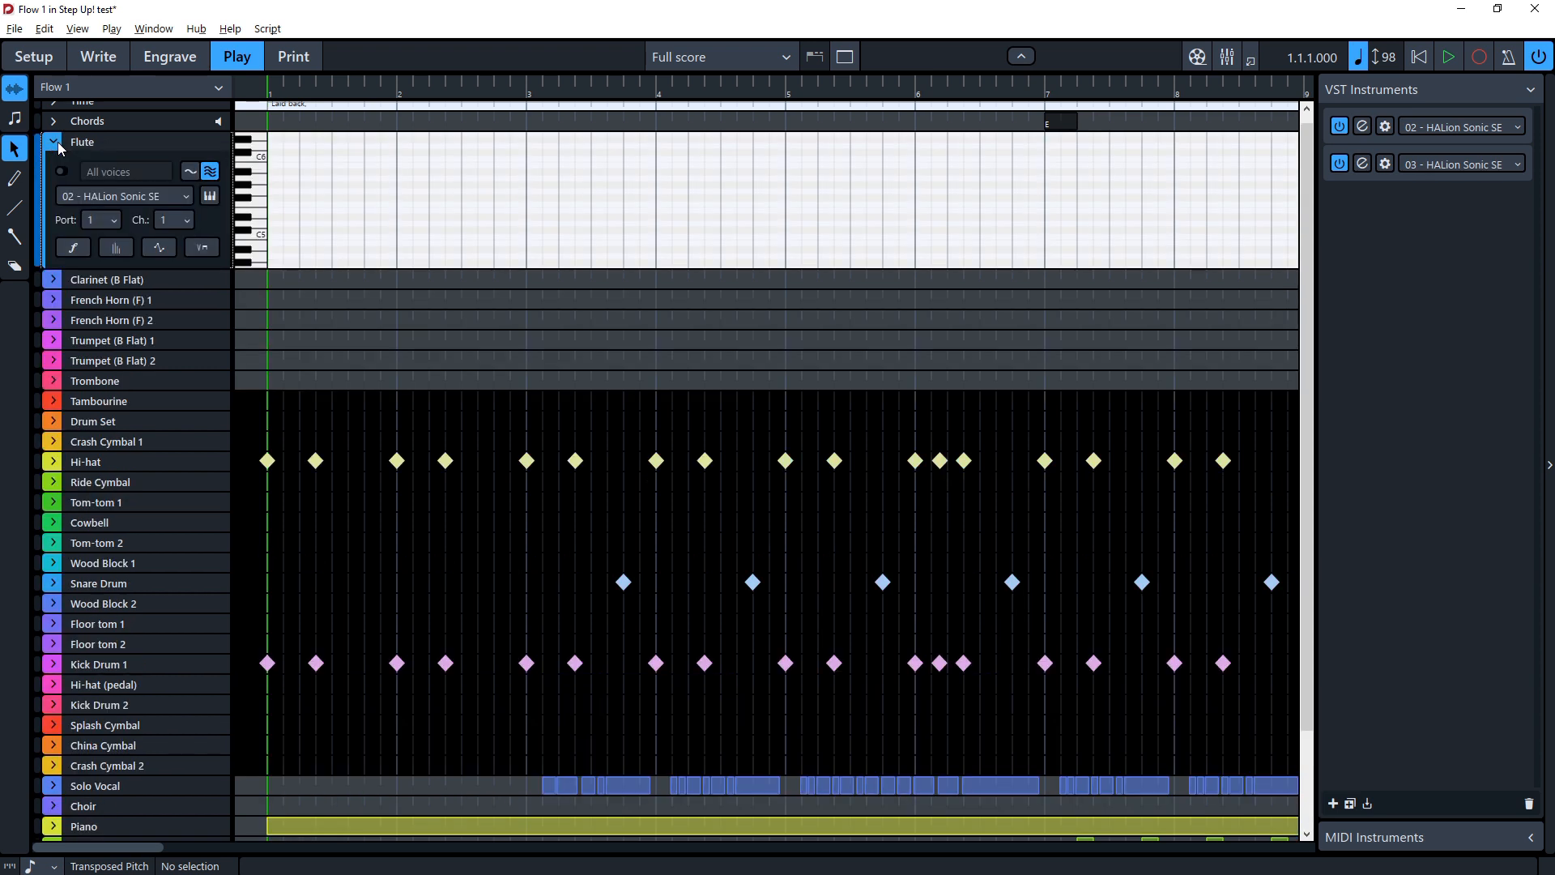
left_click(53, 280)
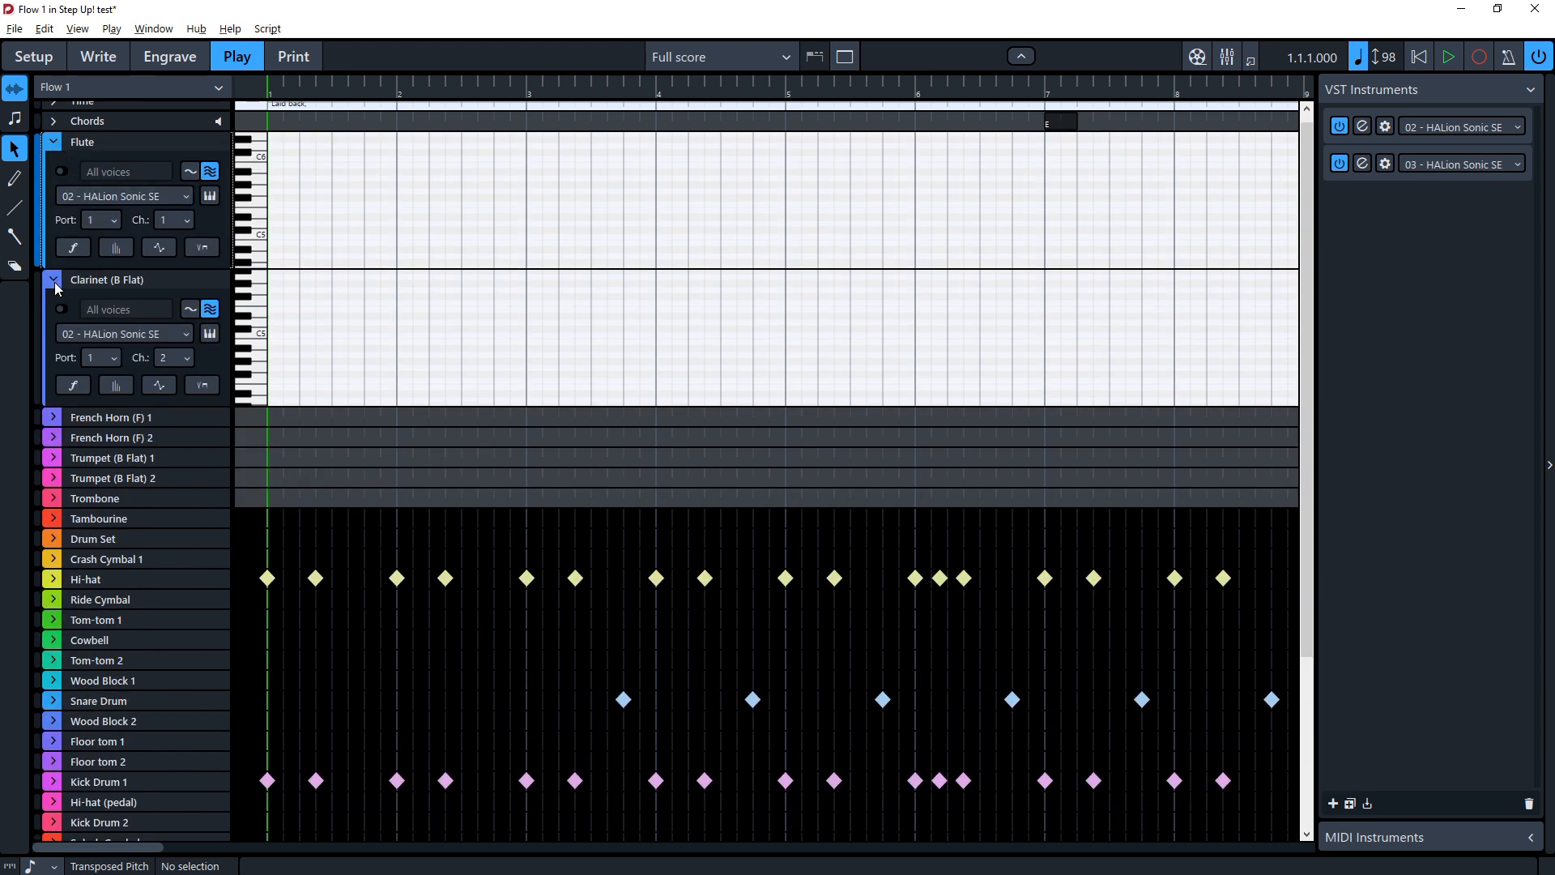
Step: Move the playback position to the start of bar 11
scroll(559, 303, "right", 6)
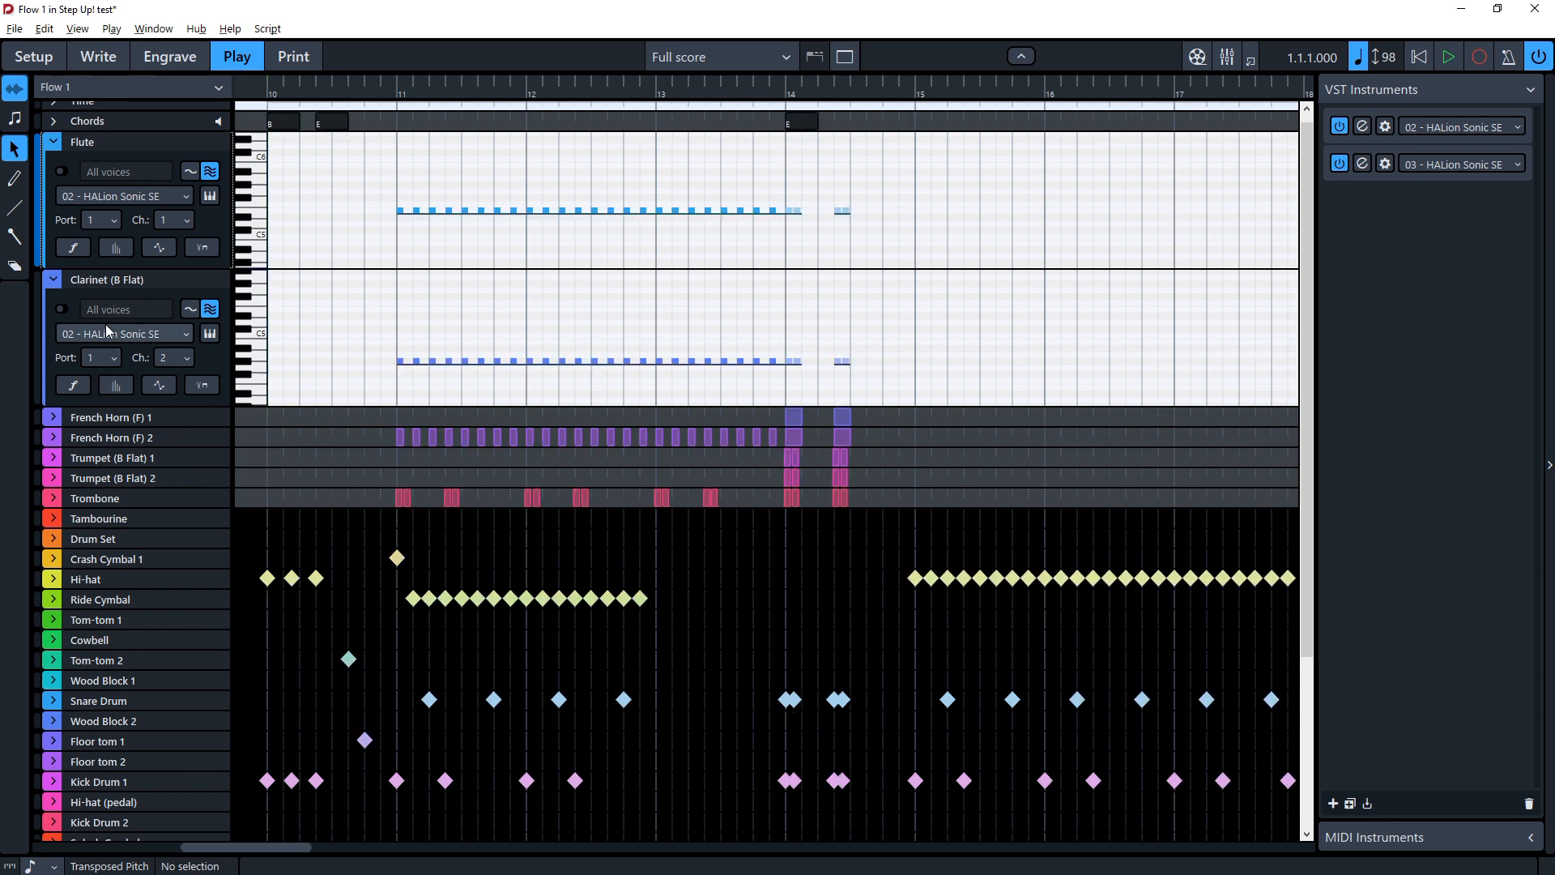
left_click(390, 93)
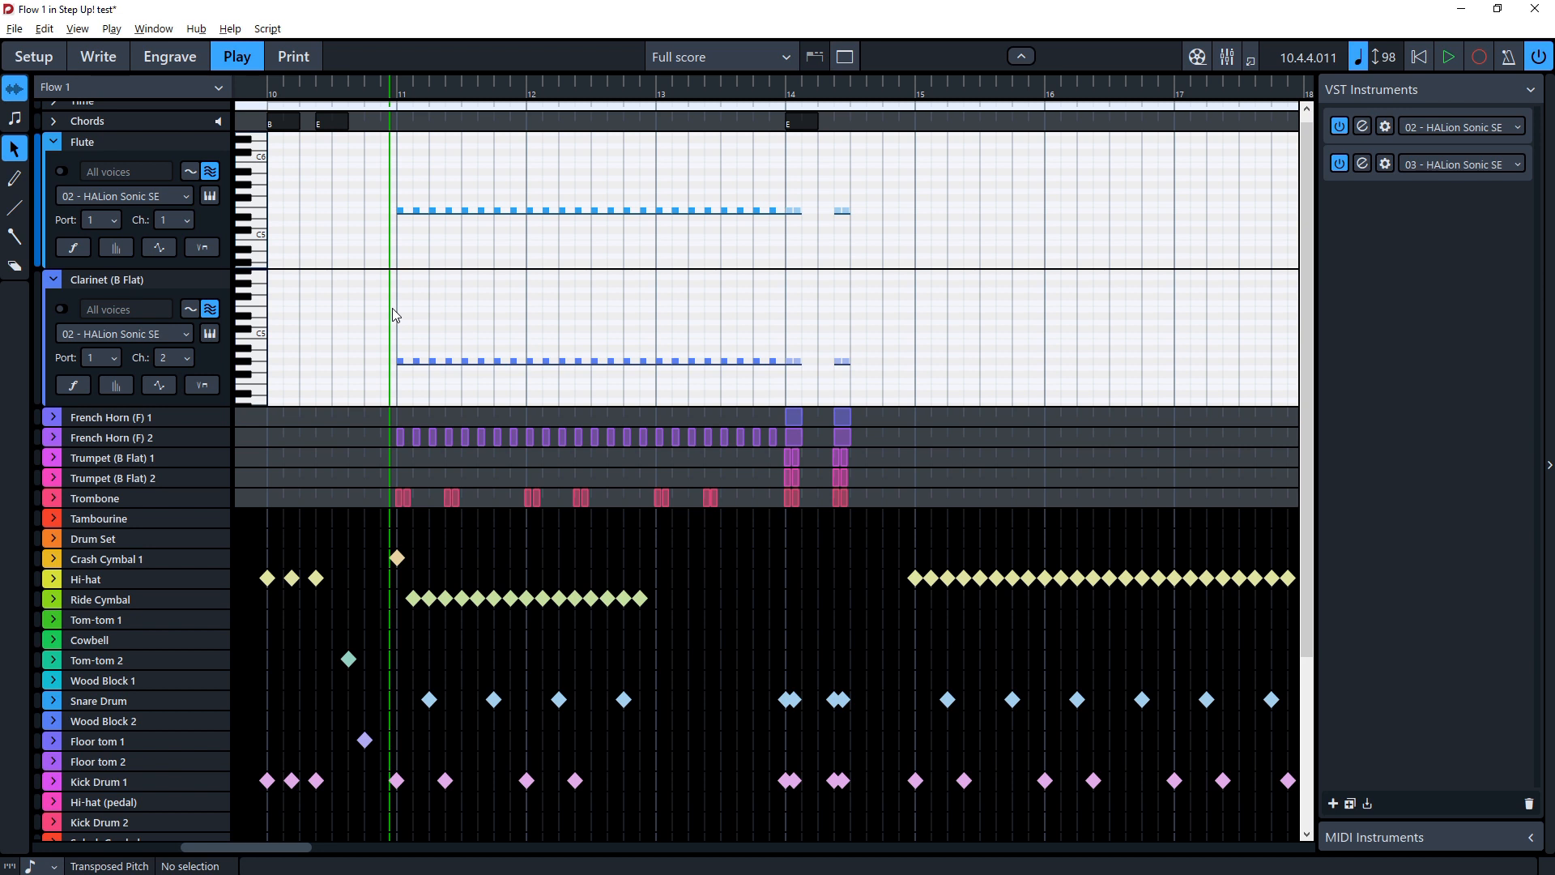
scroll(393, 311, "up", 5, "ctrl")
Step: Select the first two Clarinet notes in bar 11 and try dragging one lower, undoing the change
left_click_drag(356, 333, 680, 405)
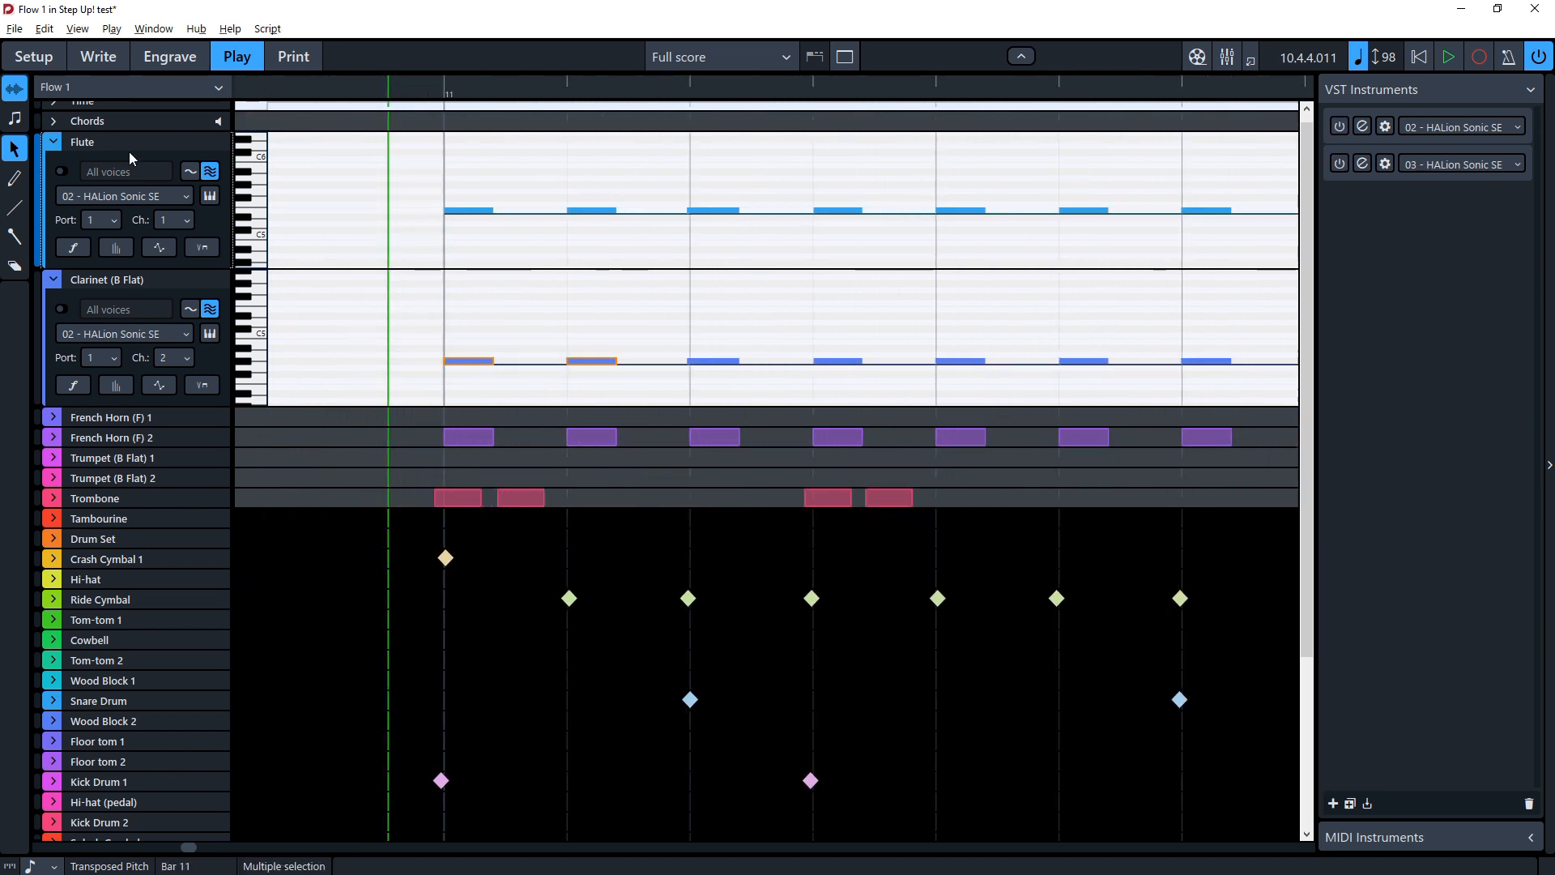
left_click_drag(615, 361, 630, 419)
key("ctrl+z")
Step: Show and hide the Clarinet track's dynamics, velocity, MIDI CC and playing techniques lanes
left_click(83, 389)
left_click(117, 388)
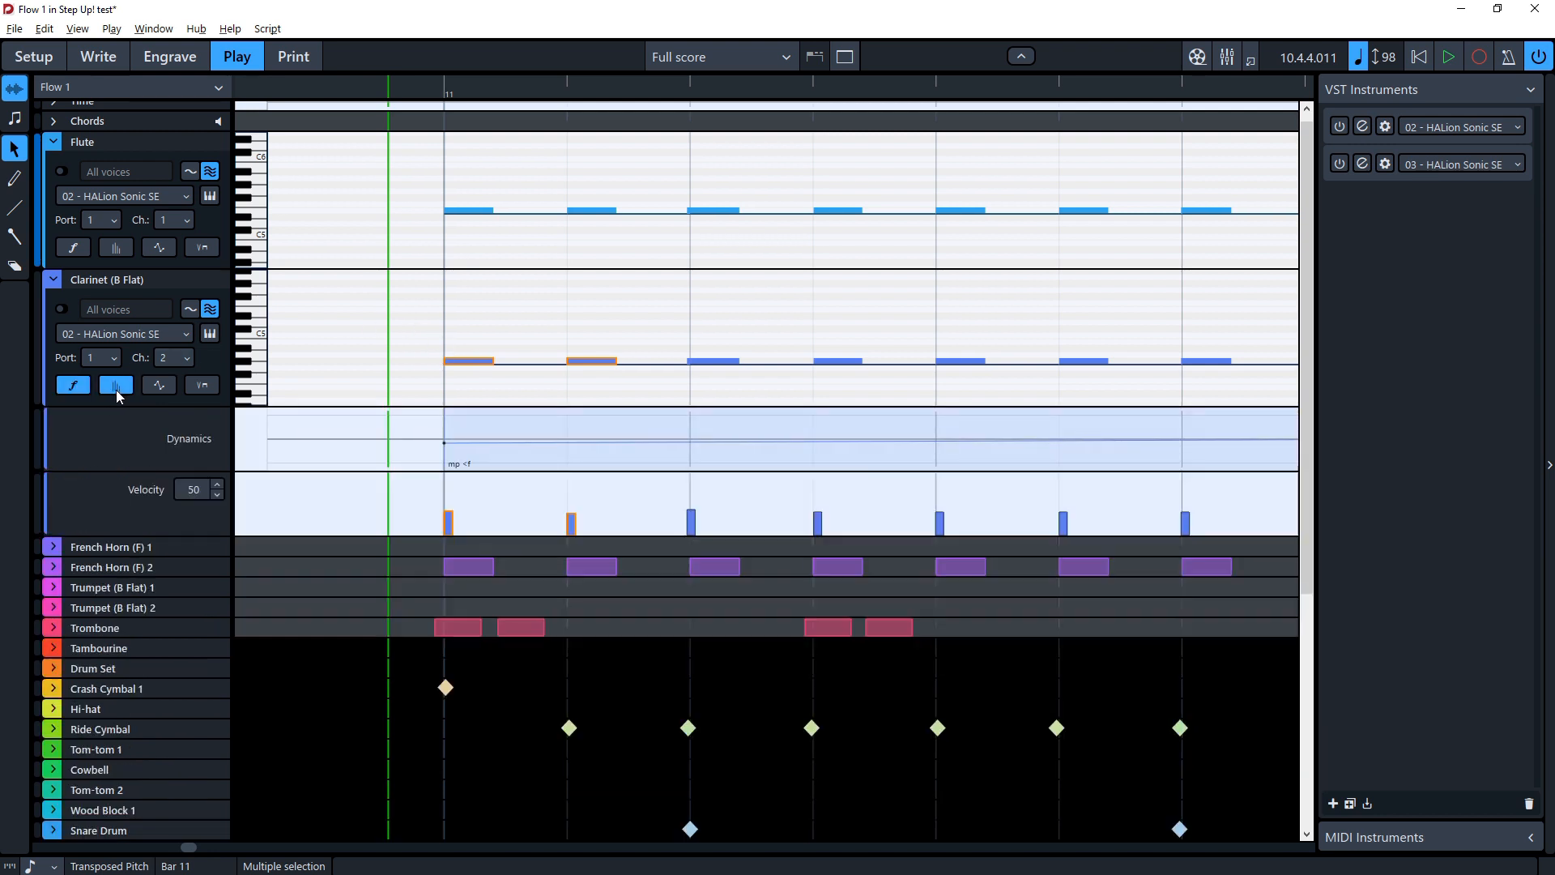
left_click(166, 388)
left_click(202, 389)
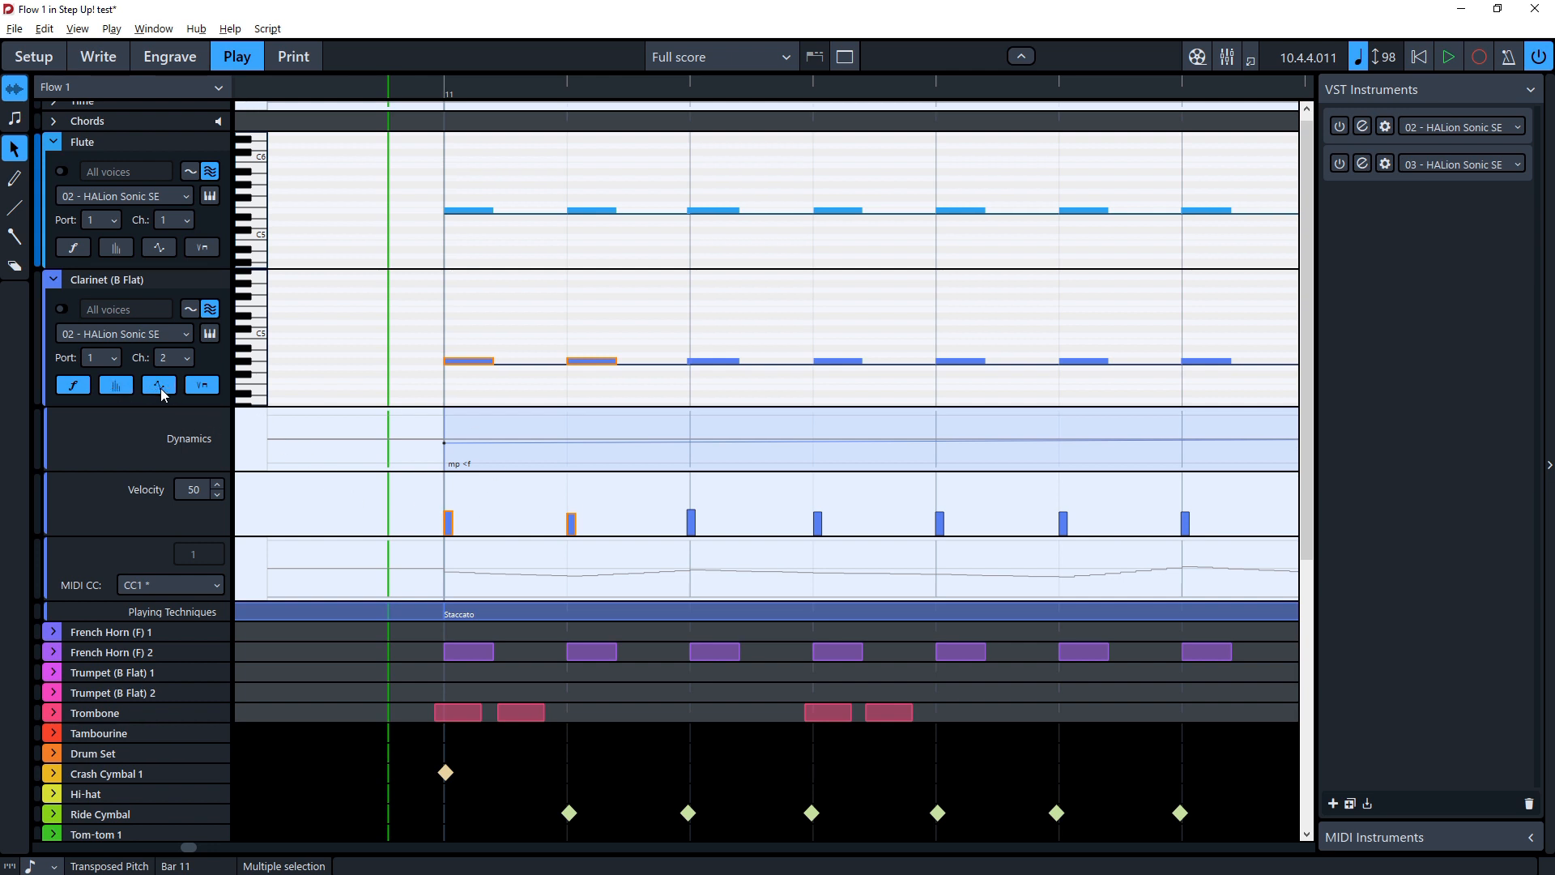
left_click(159, 386)
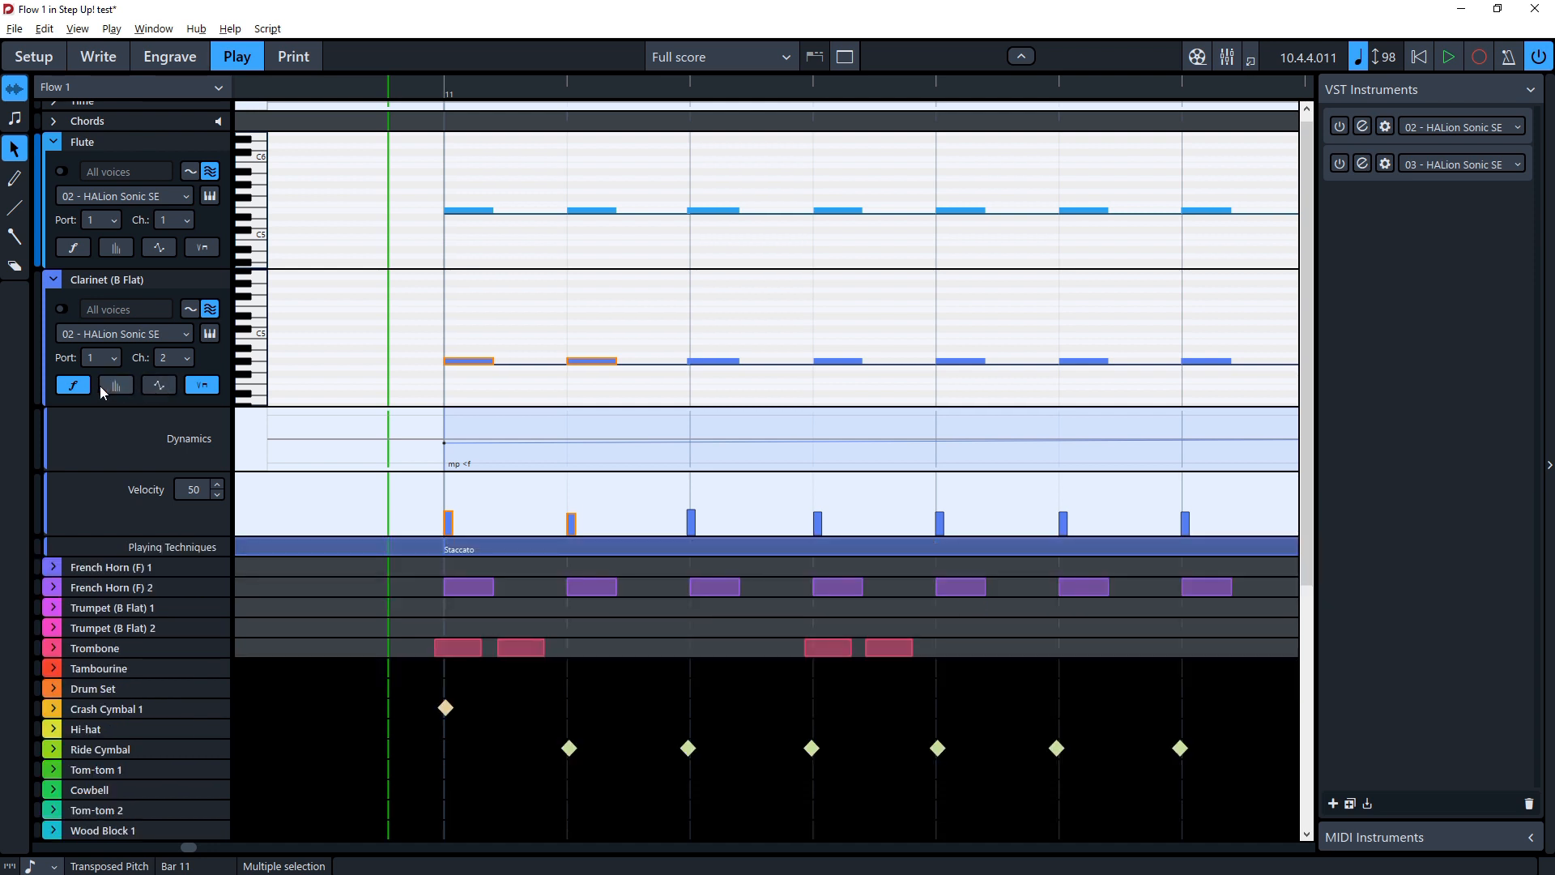
left_click(81, 385)
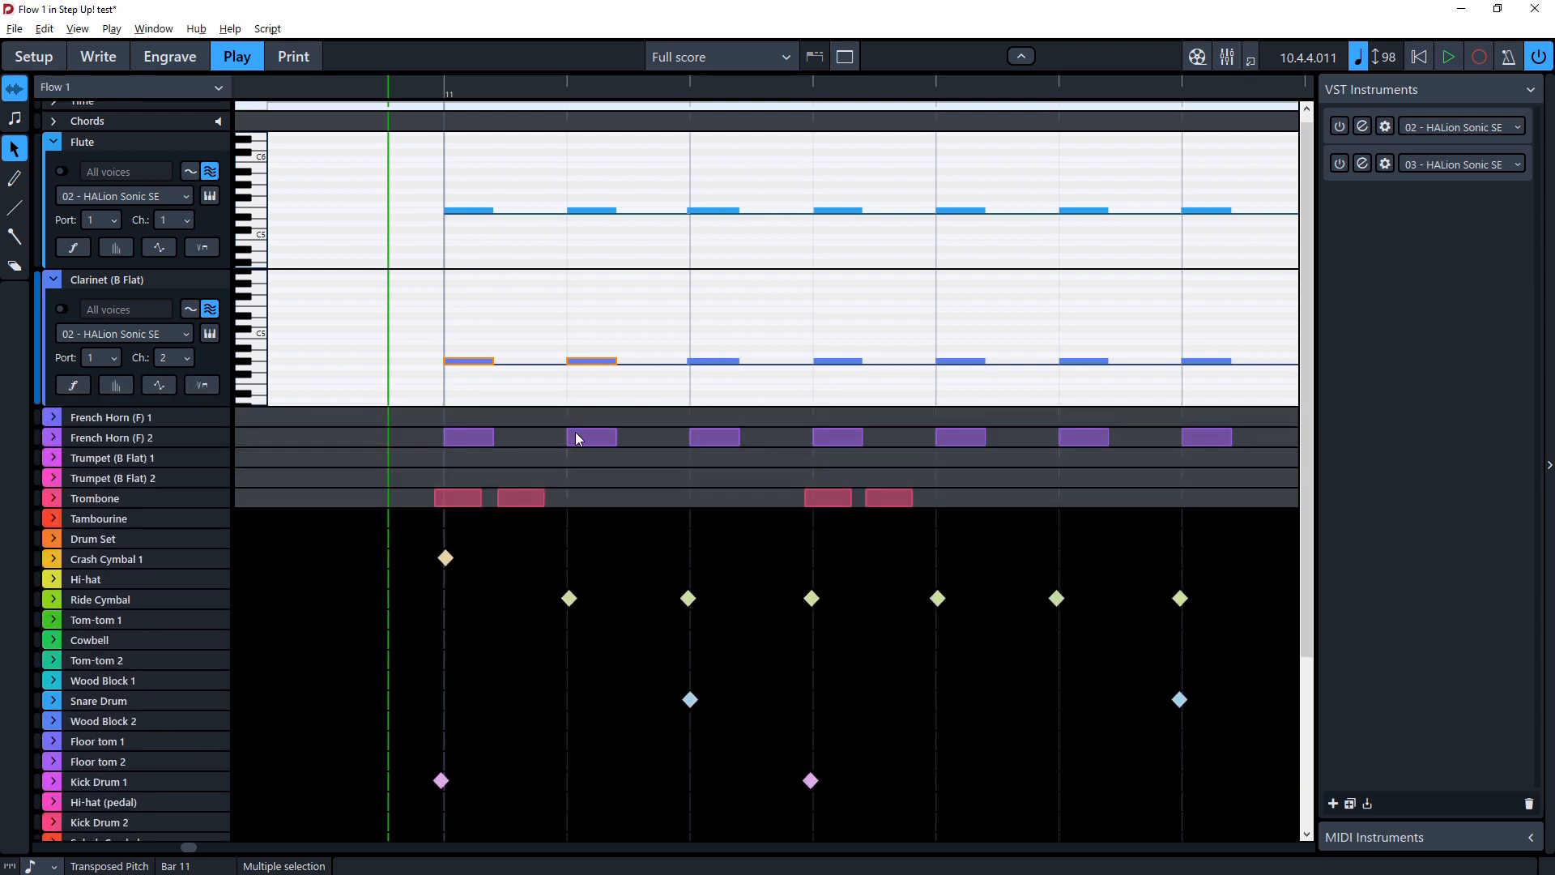
Step: Open the editor of the first HALion Sonic SE instrument
left_click(1363, 129)
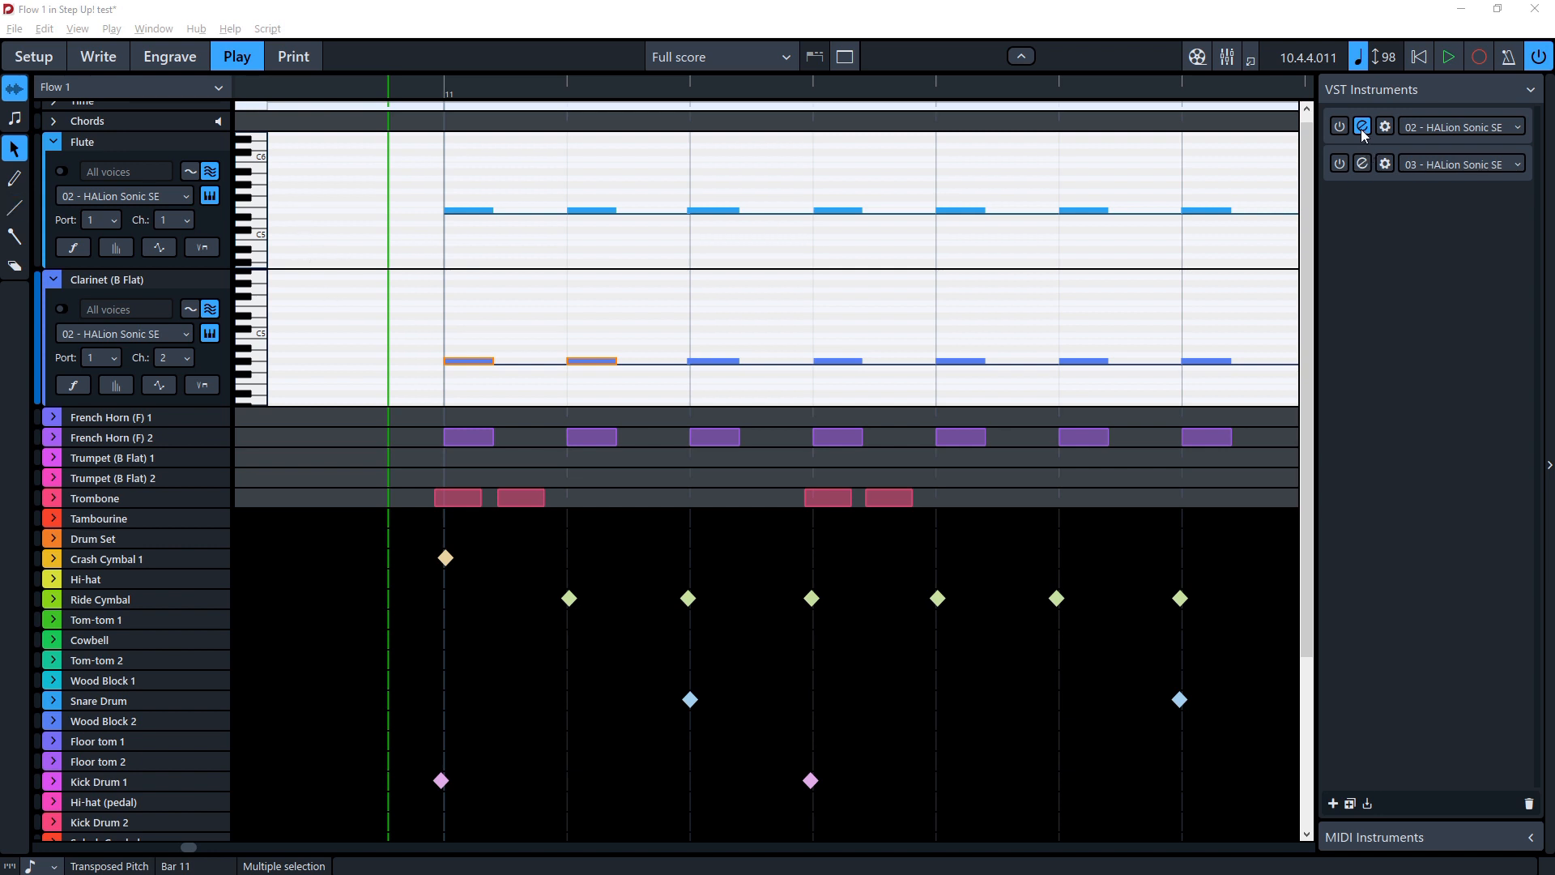
left_click(201, 247)
left_click_drag(442, 121, 626, 125)
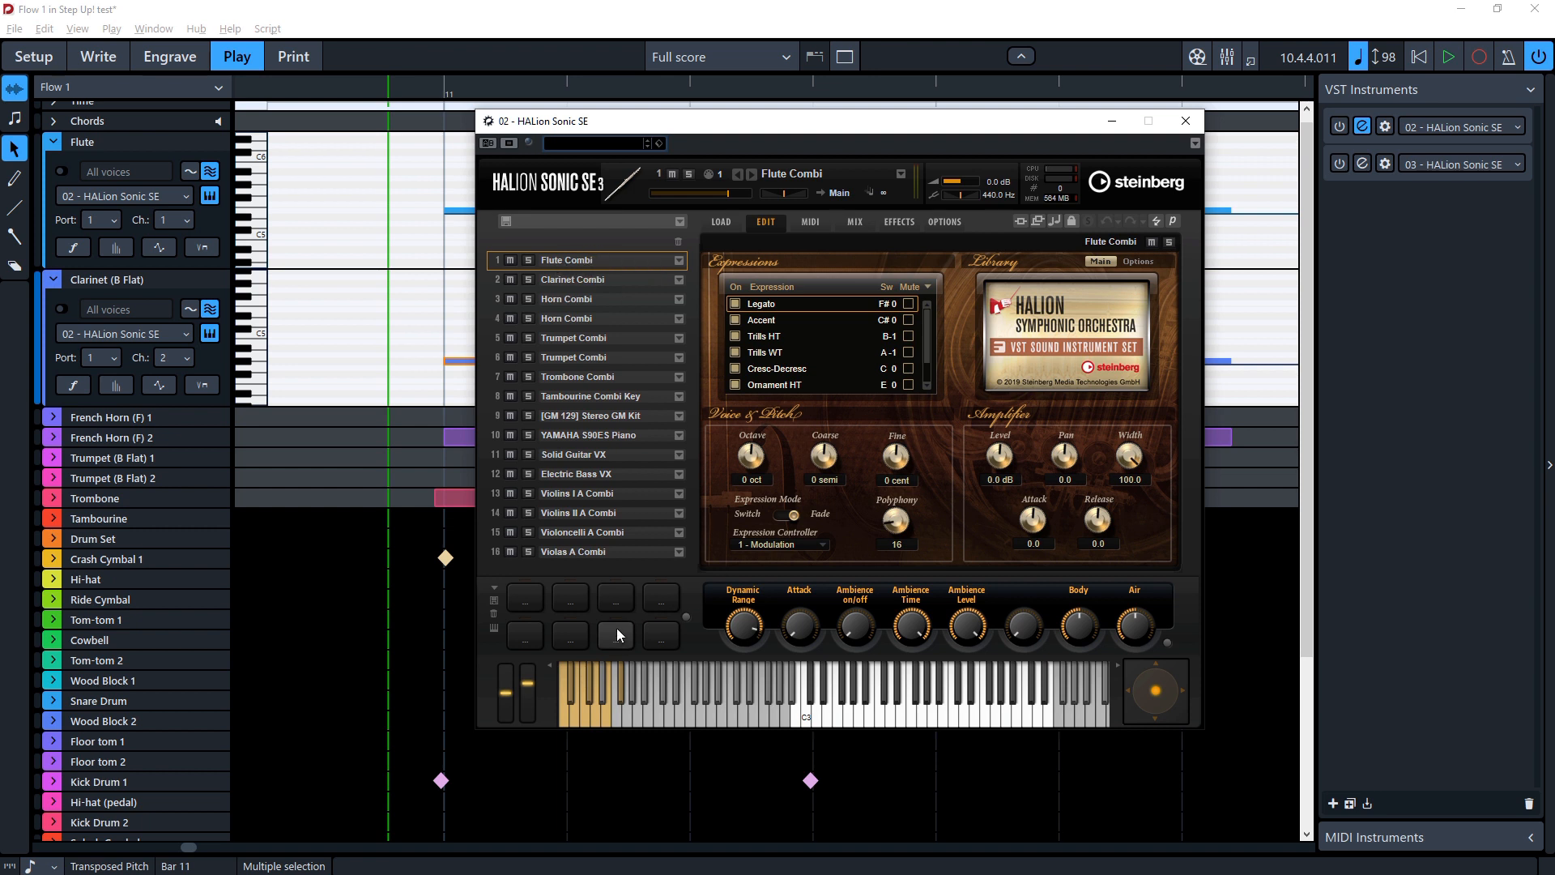
Step: Audition the Flute Combi sound on the keyboard, browse its expression list, and close the editor
left_click(566, 713)
left_click(572, 702)
left_click(582, 721)
left_click(591, 687)
left_click(597, 711)
left_click(614, 703)
mouse_move(926, 340)
left_mouse_down()
mouse_move(926, 385)
mouse_move(927, 323)
mouse_move(920, 370)
left_mouse_up()
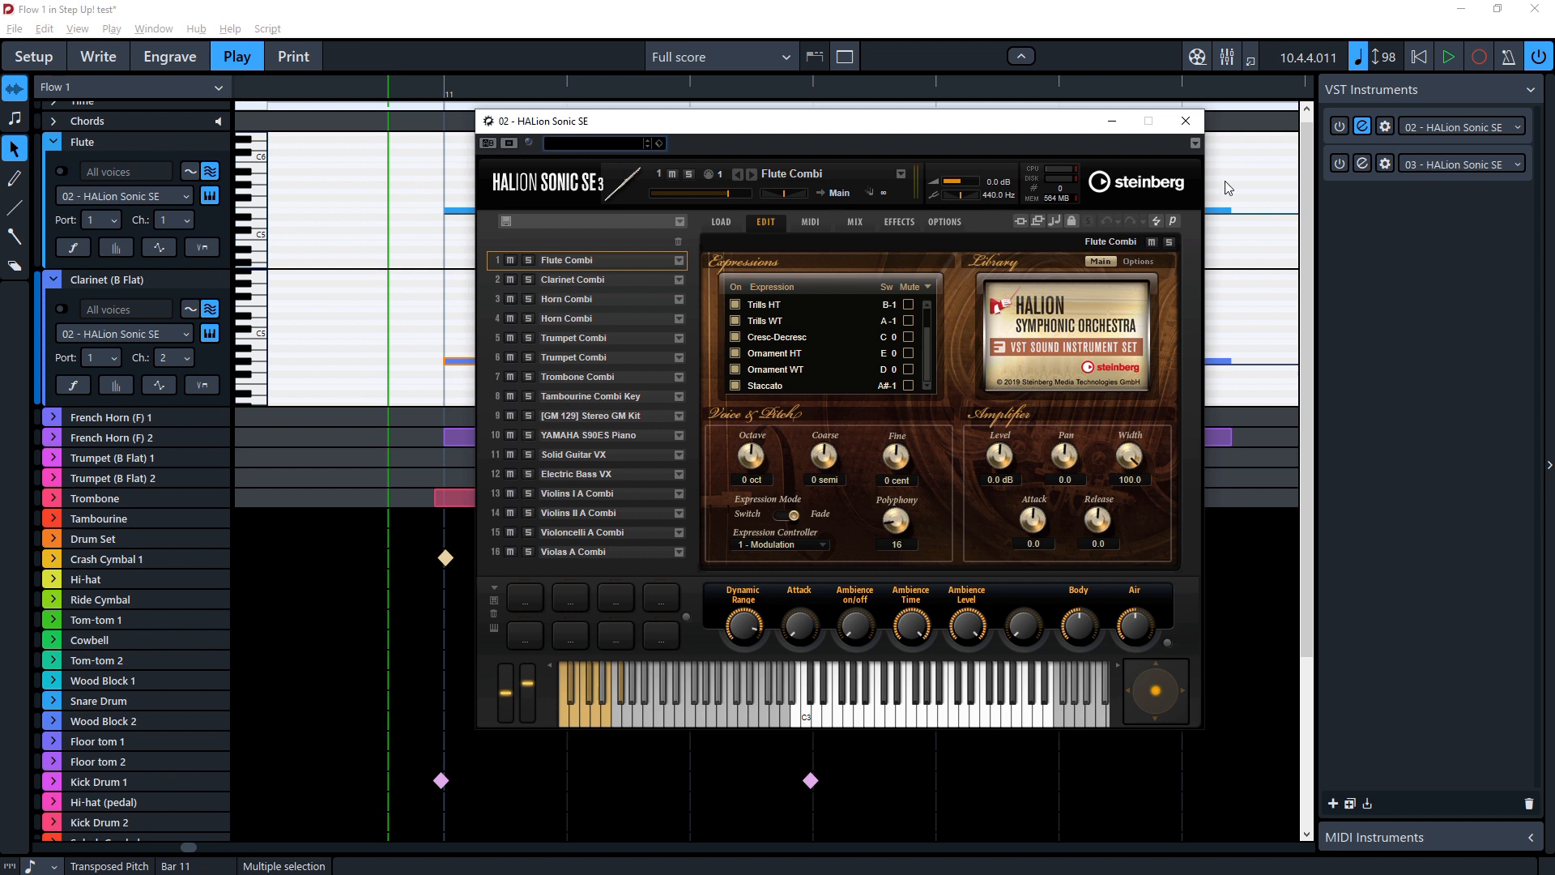
left_click(1189, 126)
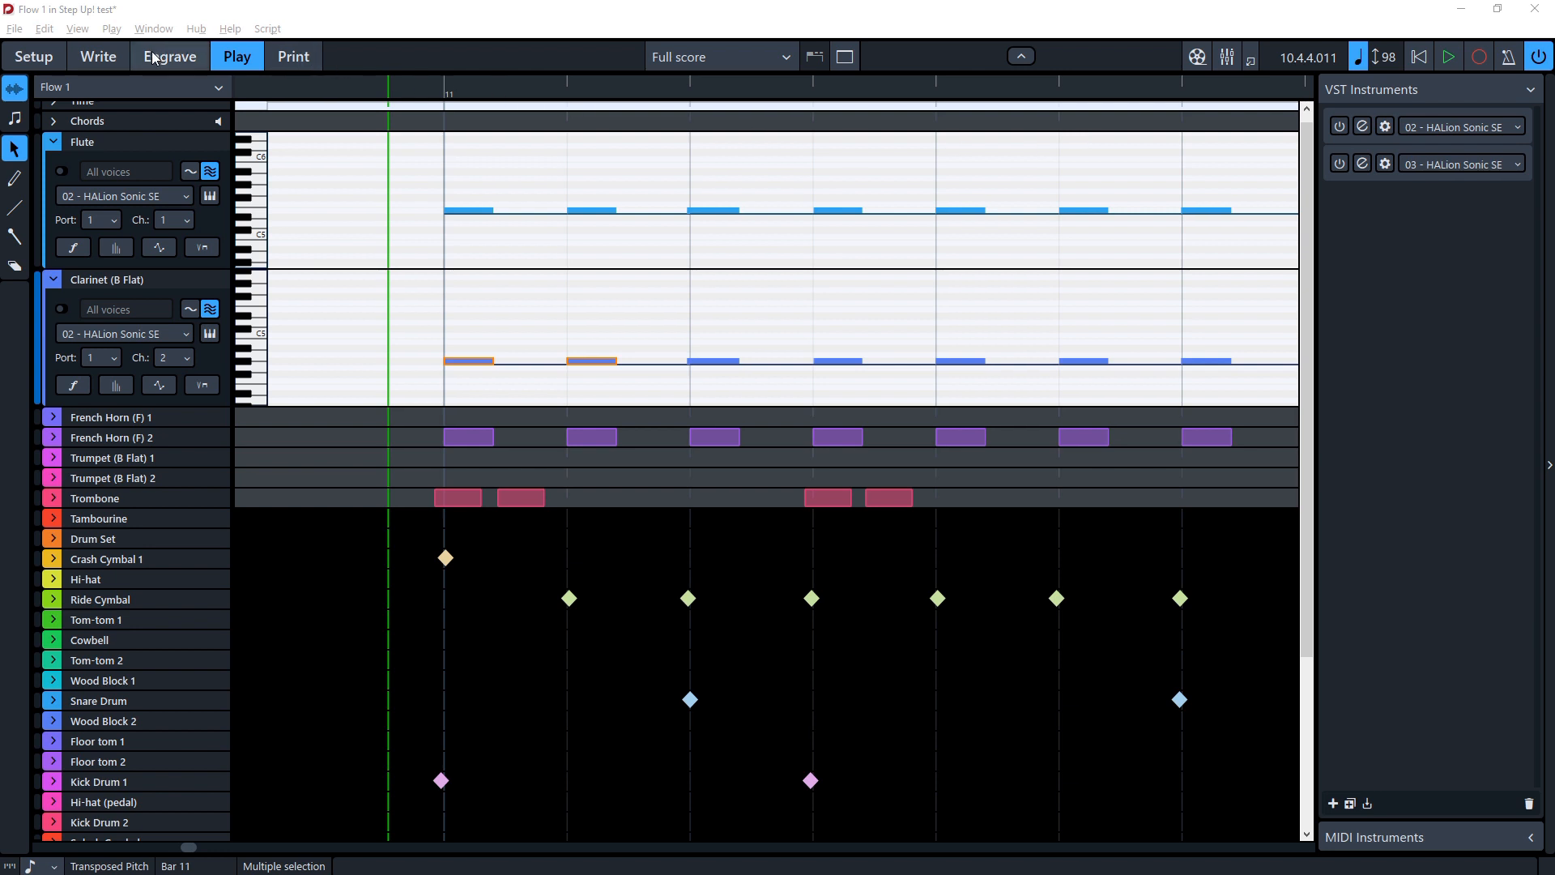
Step: Return to Write mode to view the full score
left_click(105, 62)
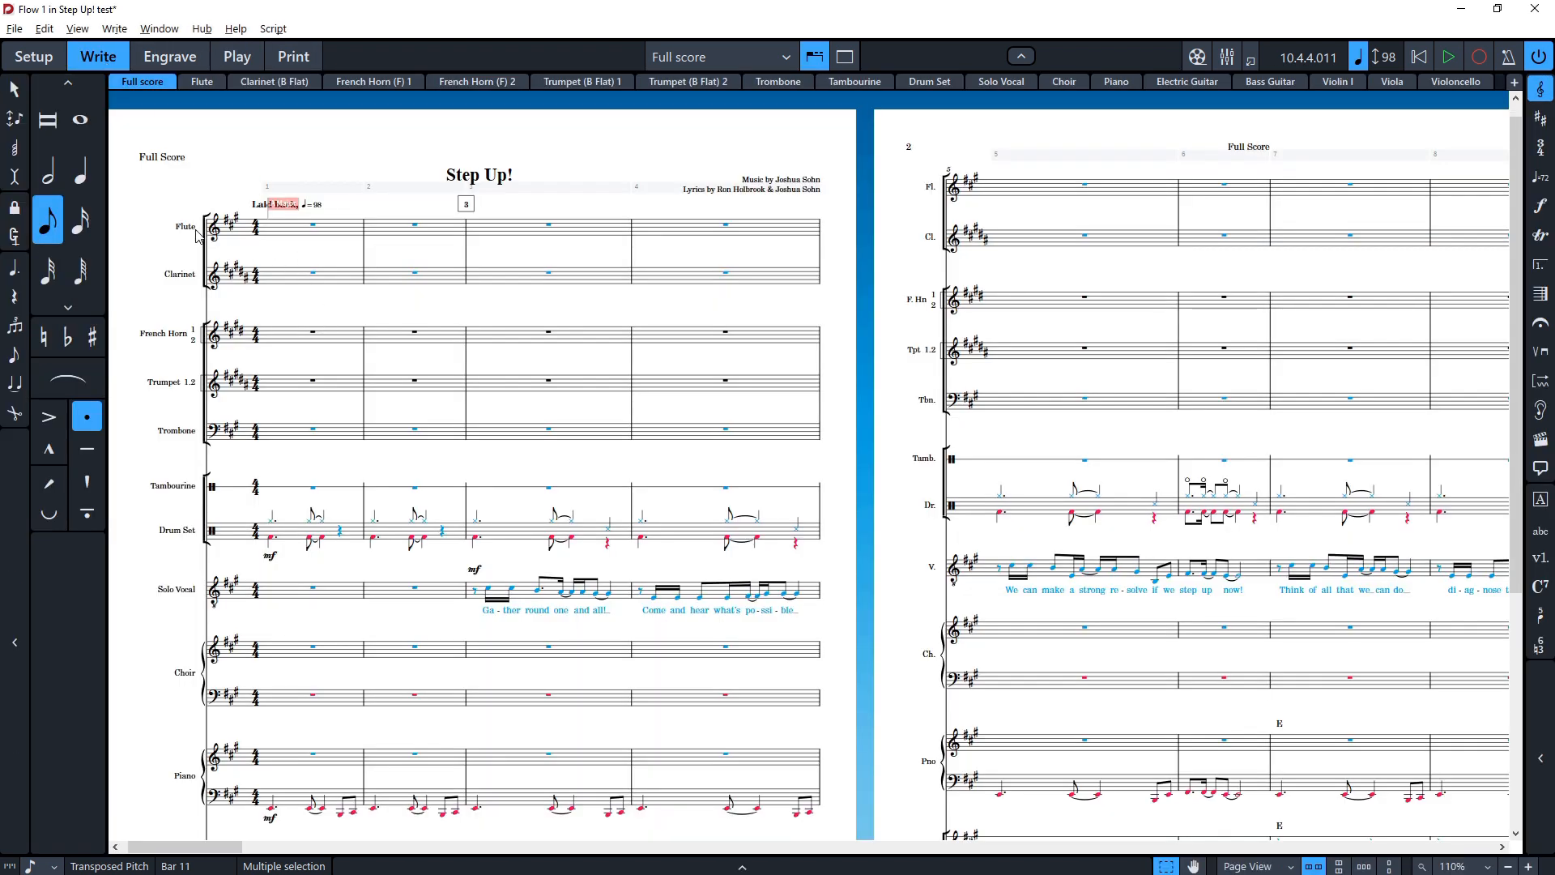
scroll(389, 575, "down", 1)
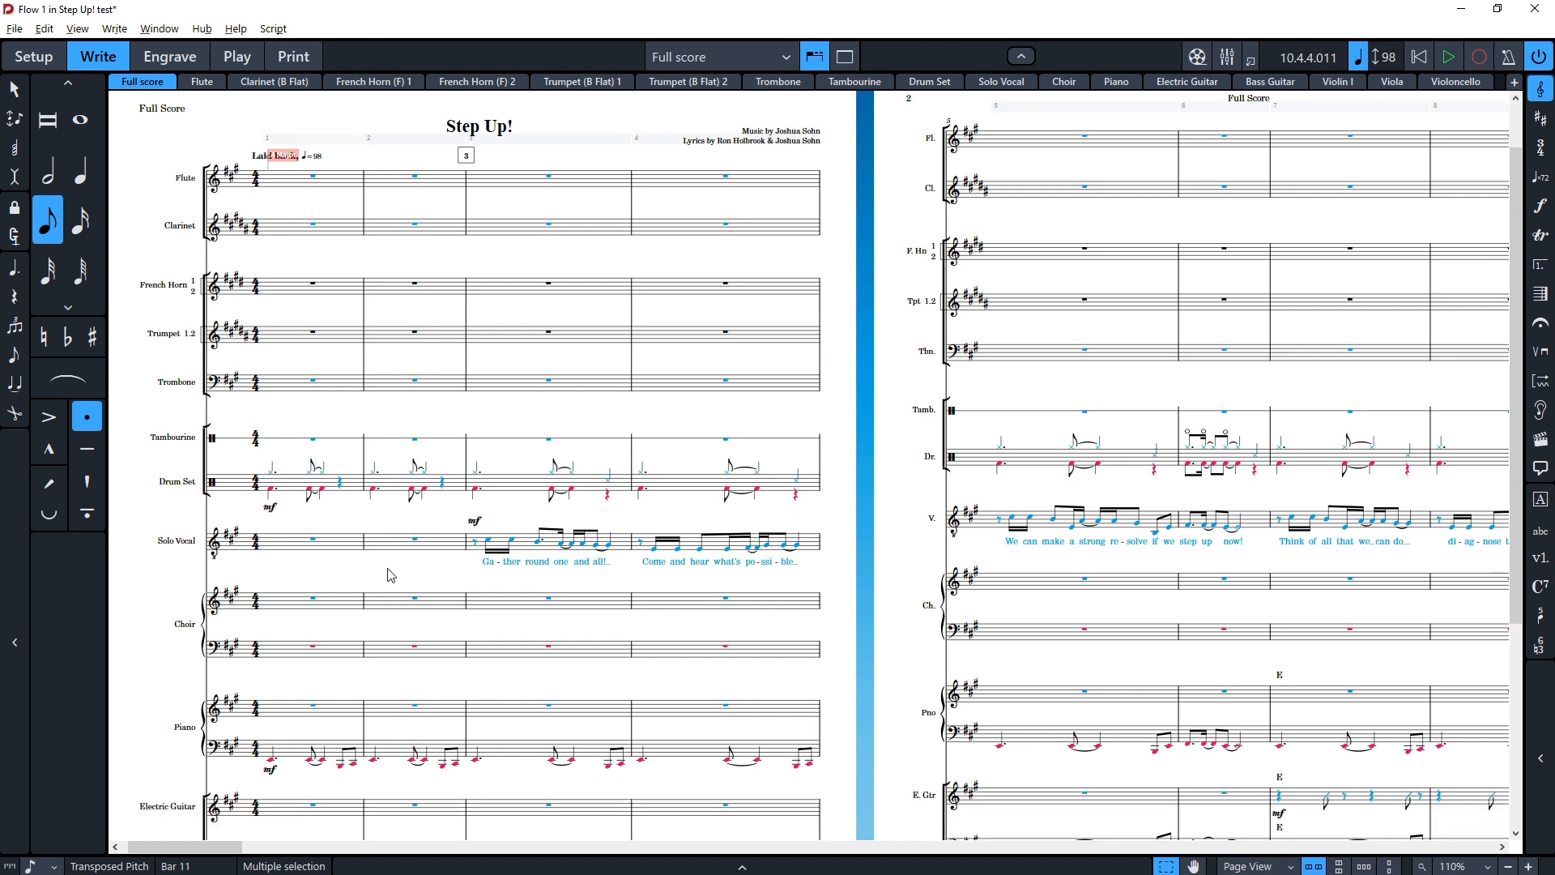
Step: Inspect the pizz. and arco playing techniques on the Violin I staff
scroll(389, 575, "down", 6)
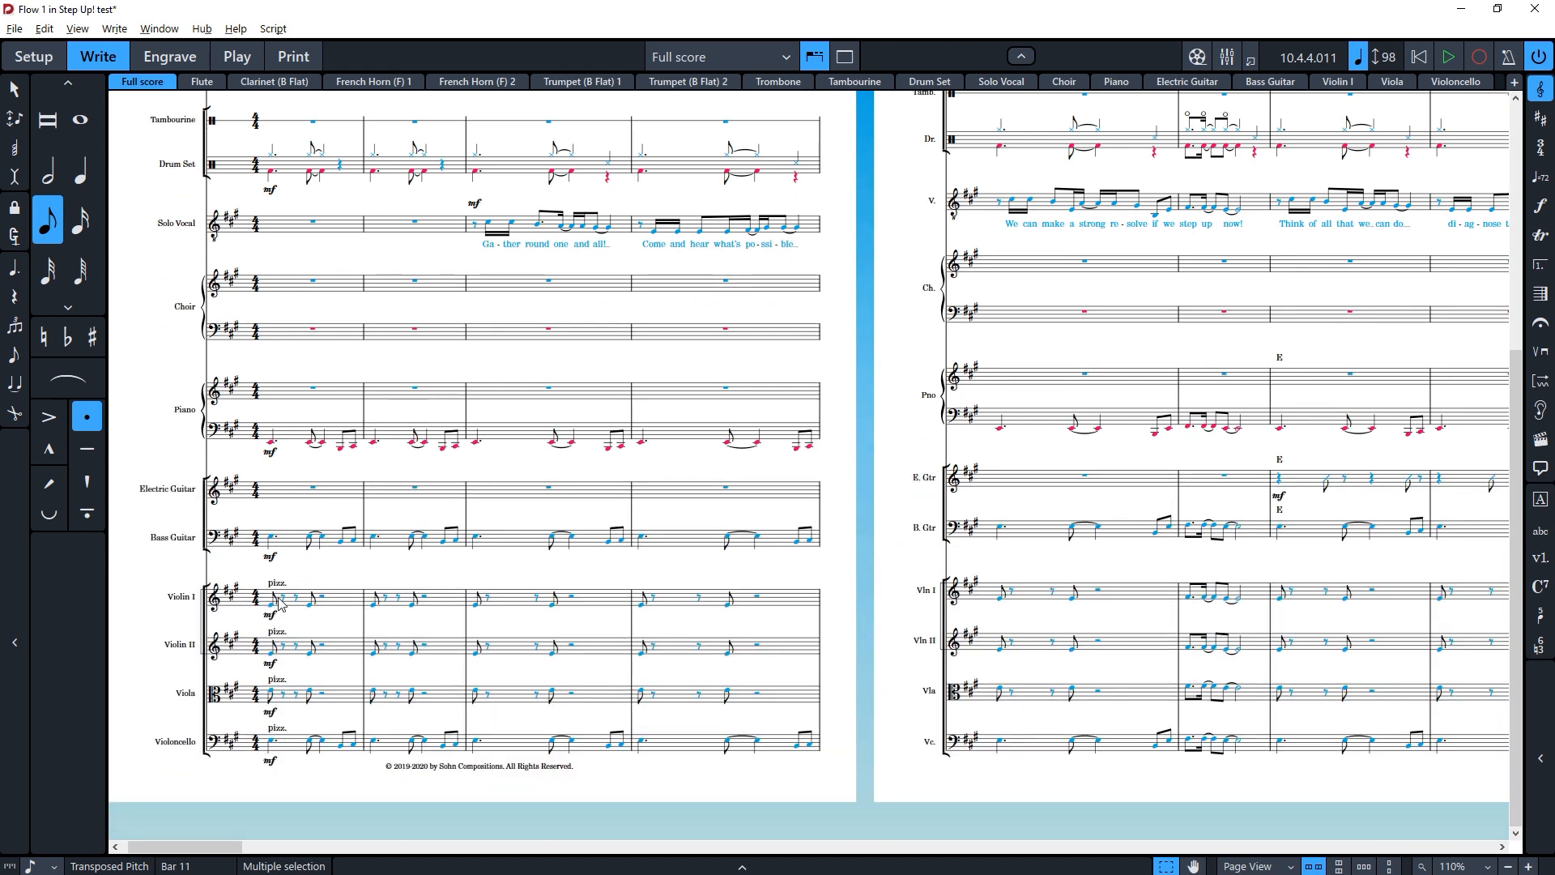
left_click(276, 583)
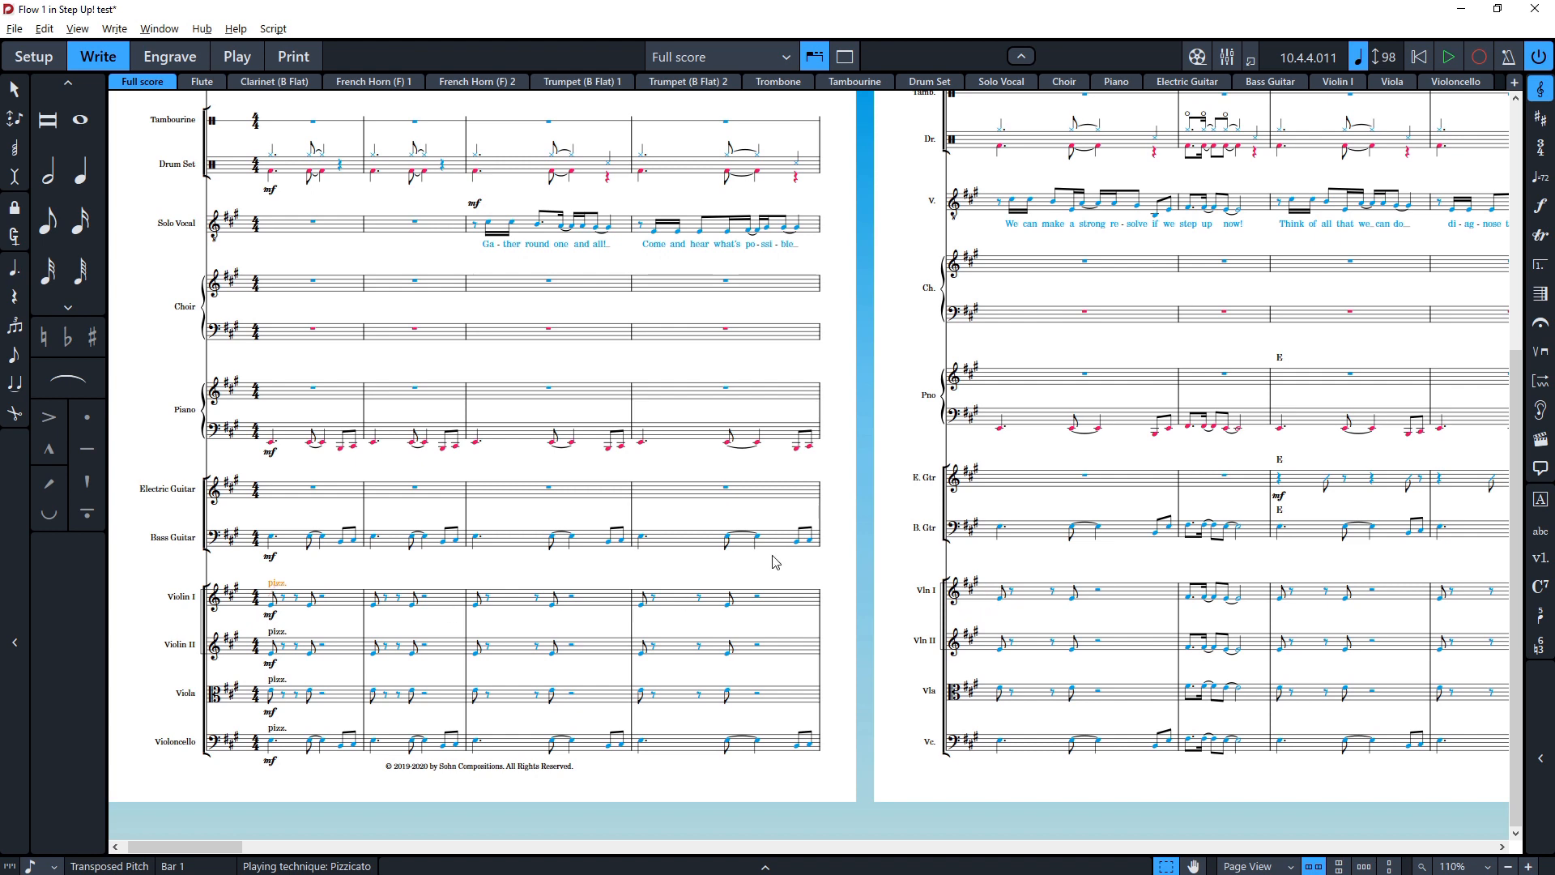
scroll(773, 561, "right", 10)
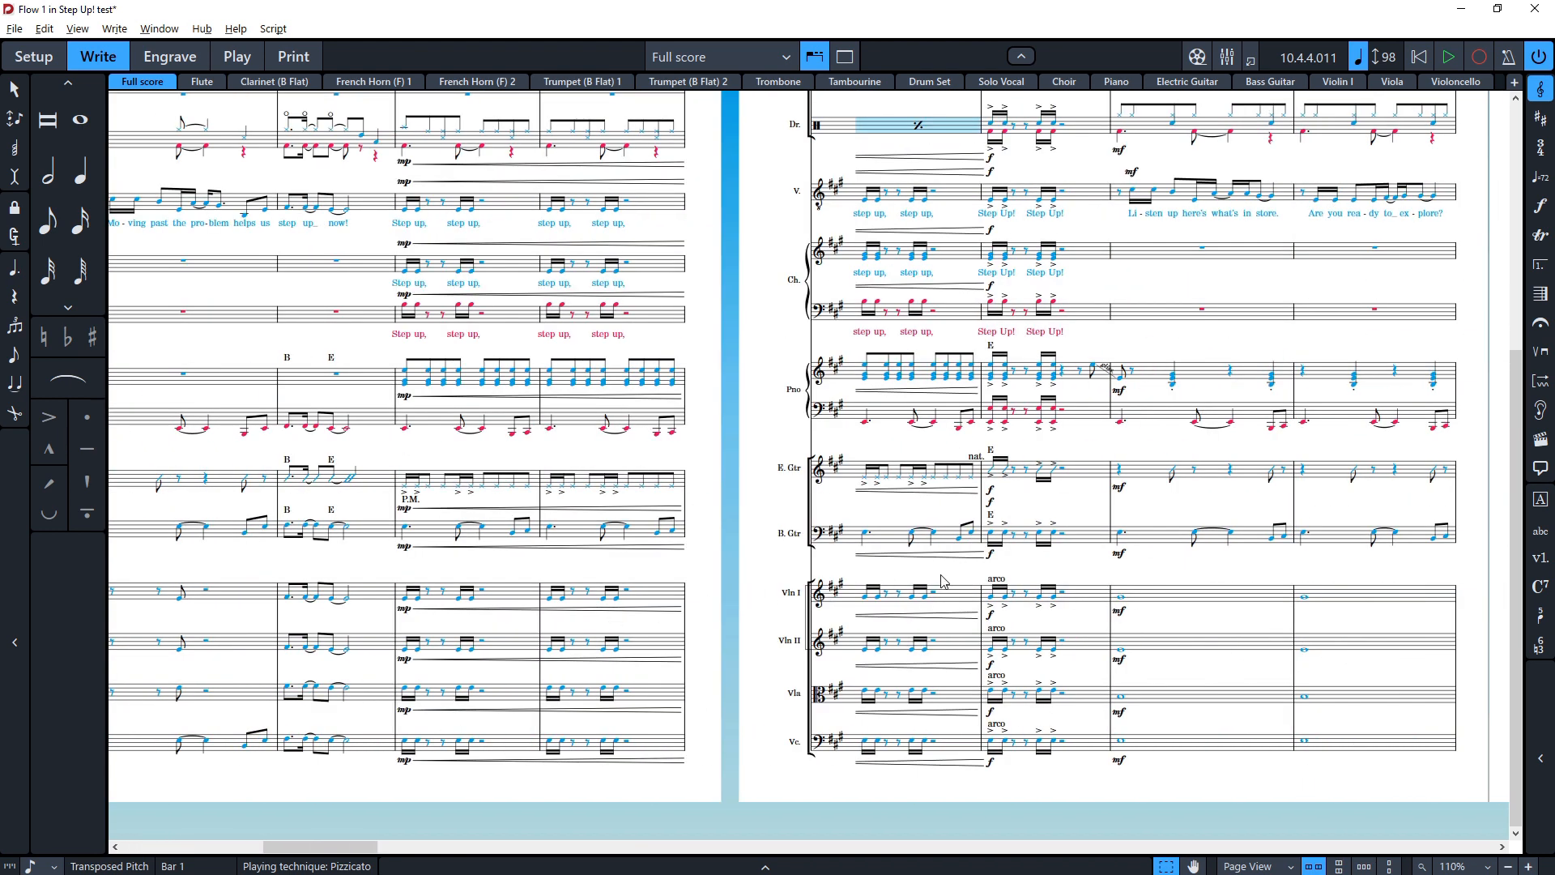
left_click(996, 580)
Step: In Play mode, show and hide the Clarinet's playing techniques lane and play back the flow
left_click(239, 62)
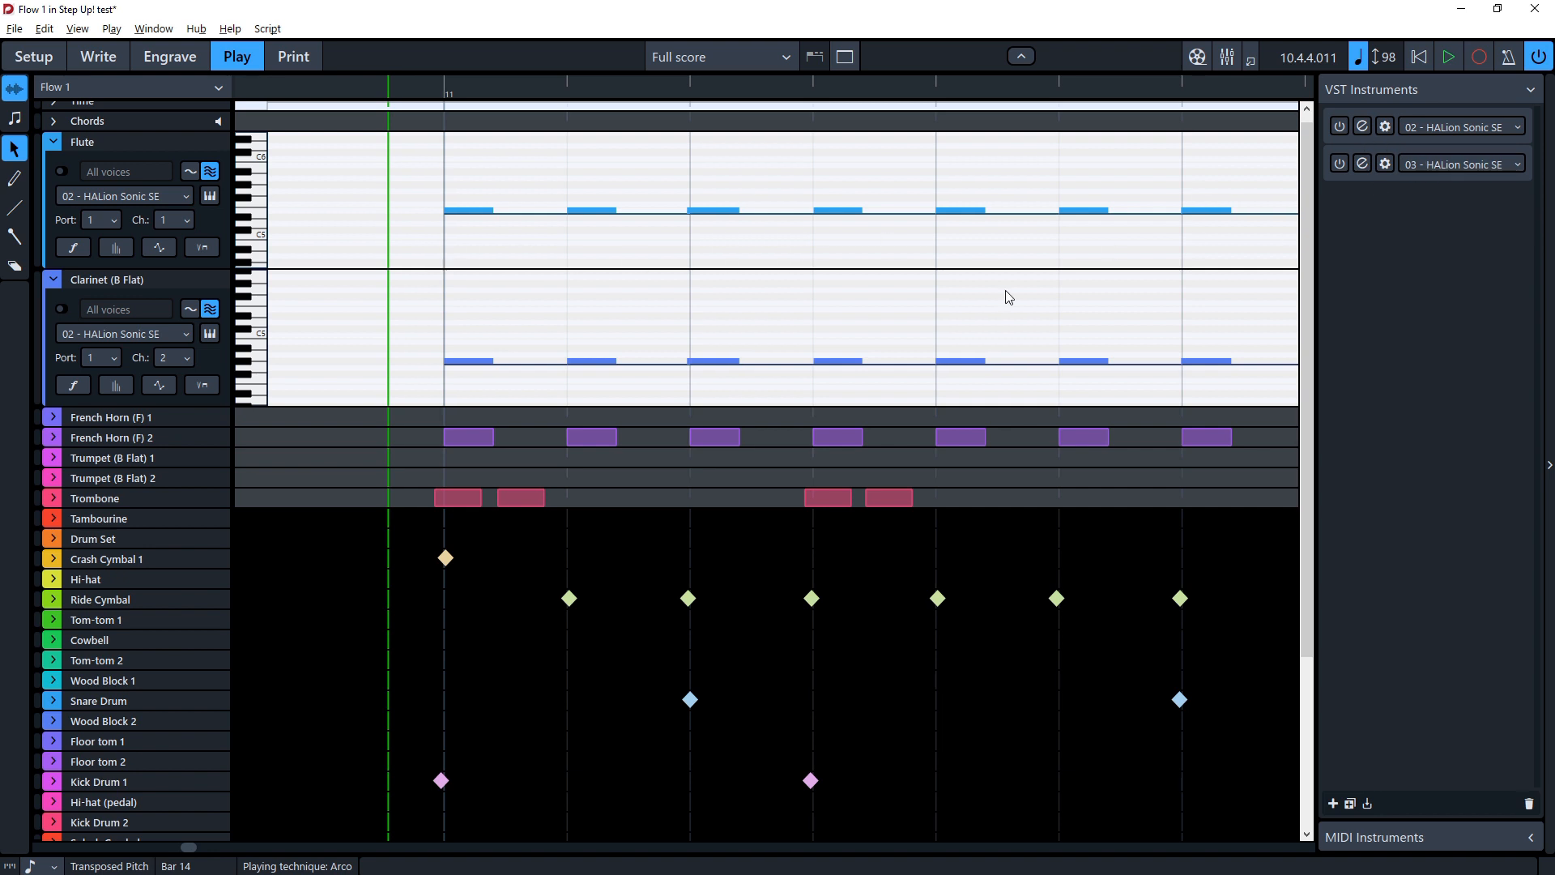
left_click(198, 385)
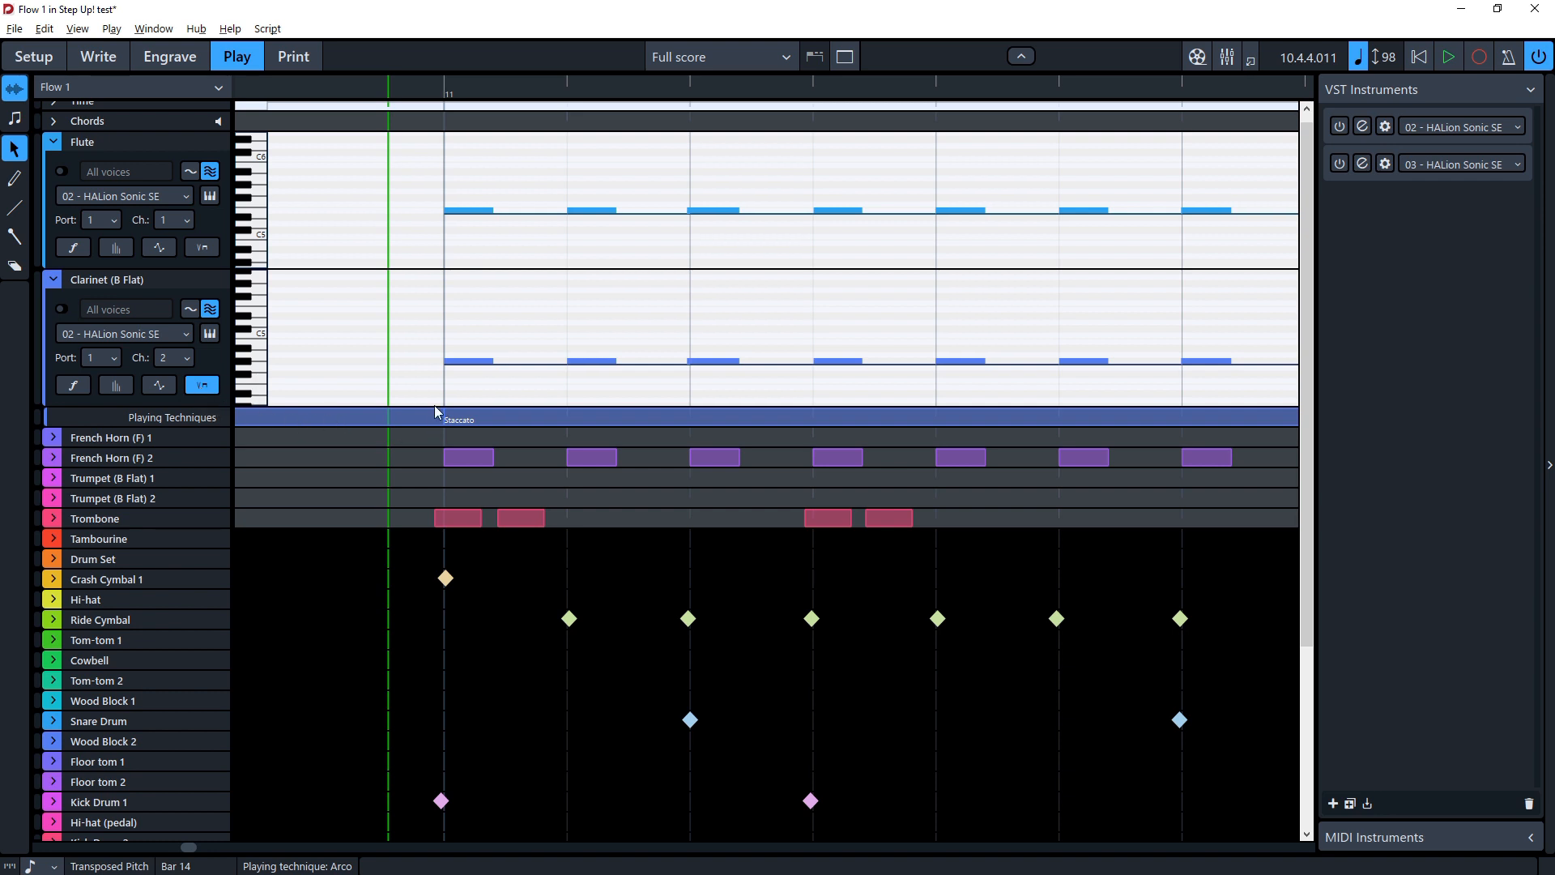
scroll(437, 373, "up", 2)
scroll(445, 353, "right", 2)
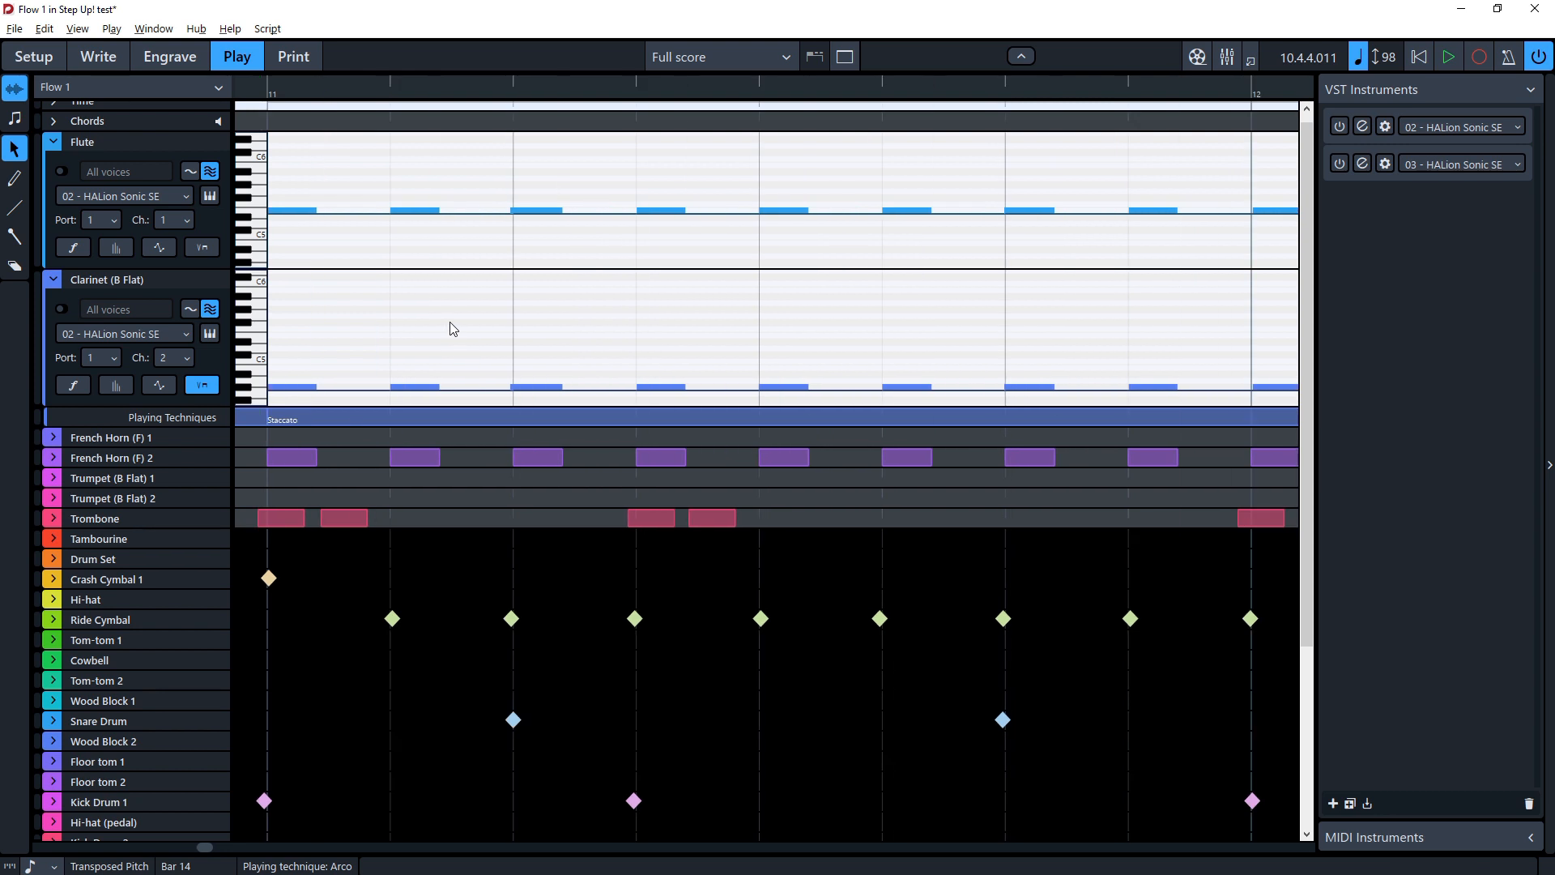
scroll(452, 328, "right", 1)
left_click(208, 393)
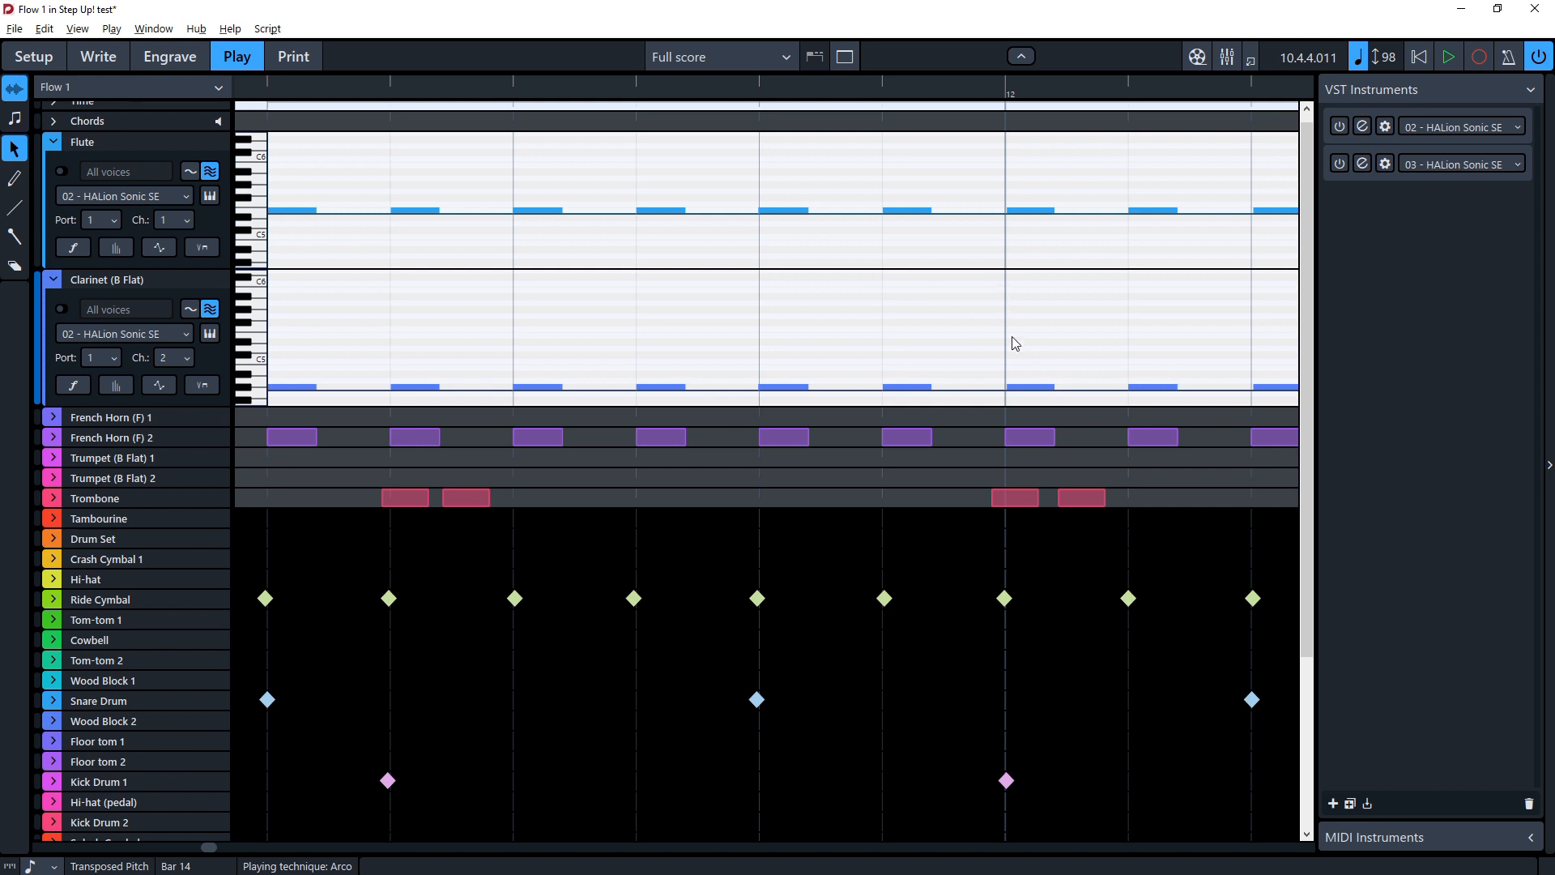
key("space")
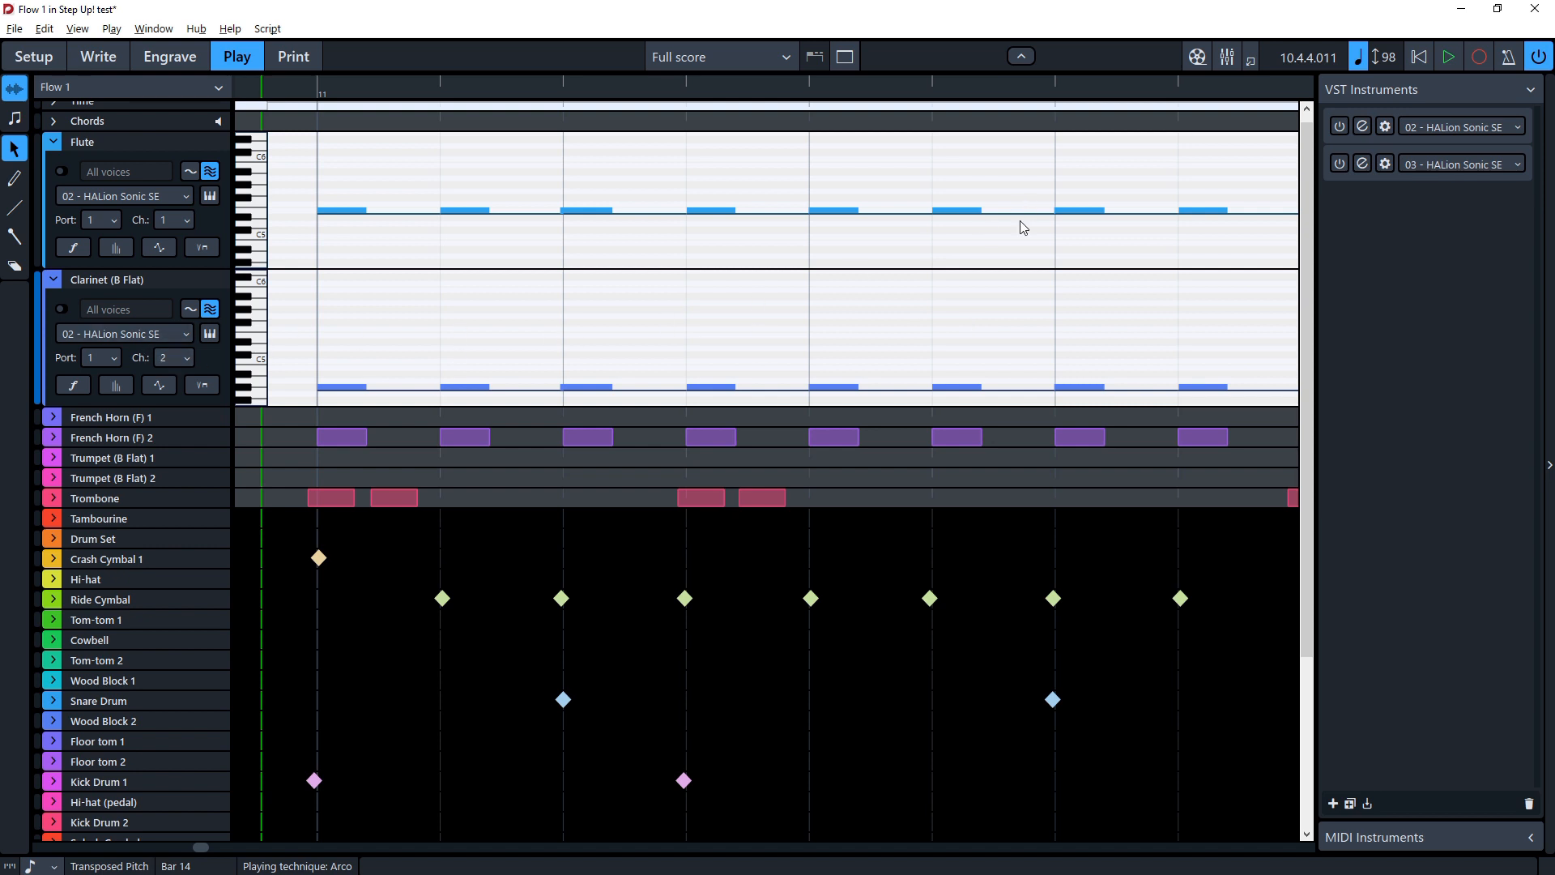
Step: In Print mode, choose graphics export for all layouts and inspect the export filename options
left_click(296, 56)
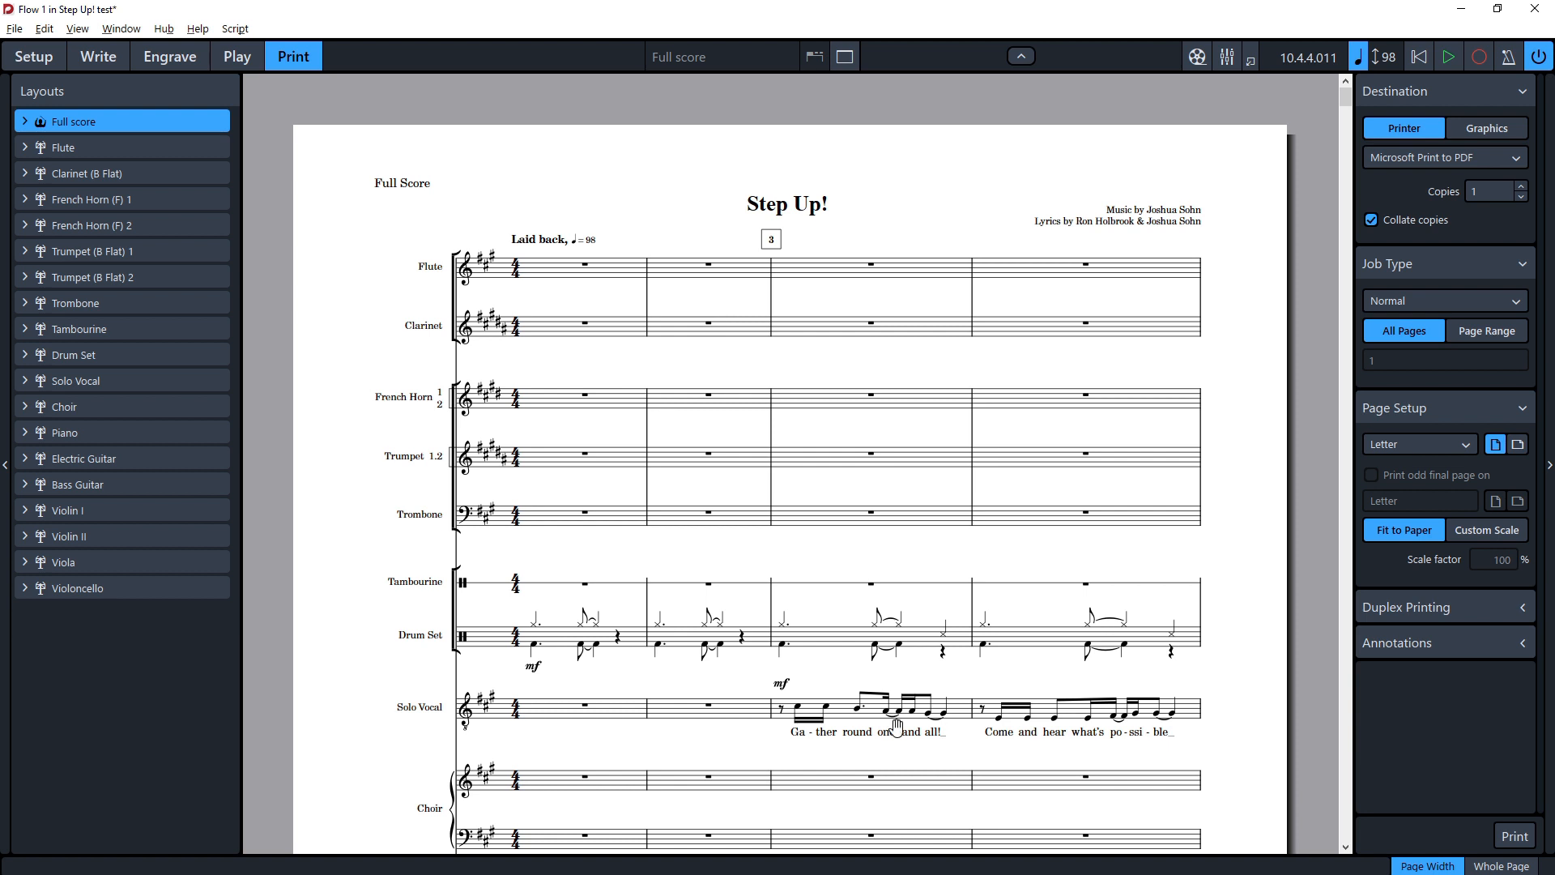
left_click(1467, 123)
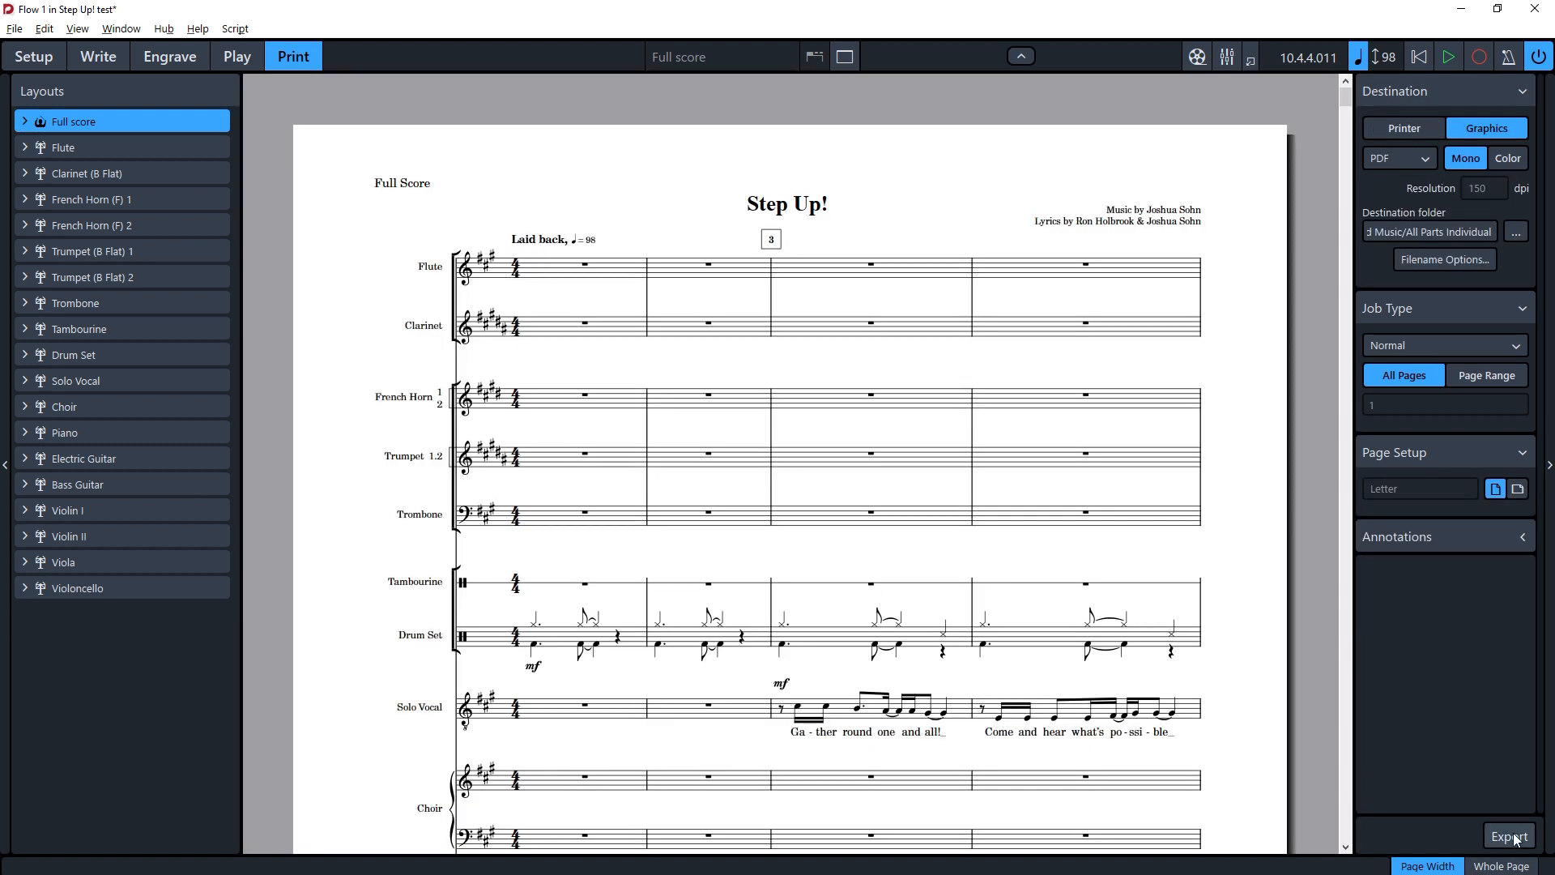
left_click(167, 591, "shift")
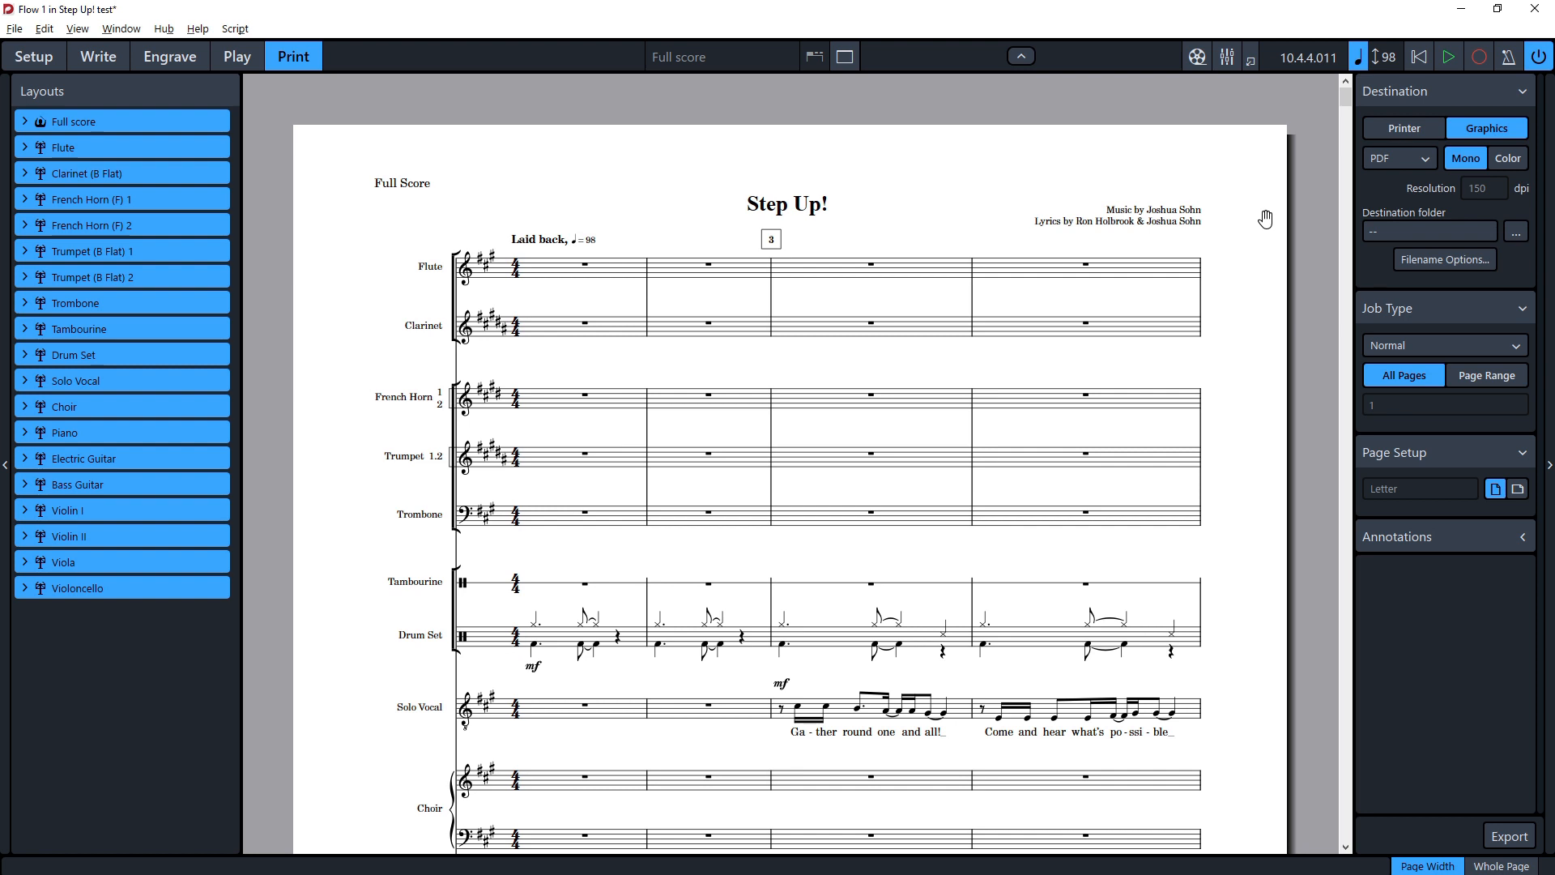
left_click(1469, 264)
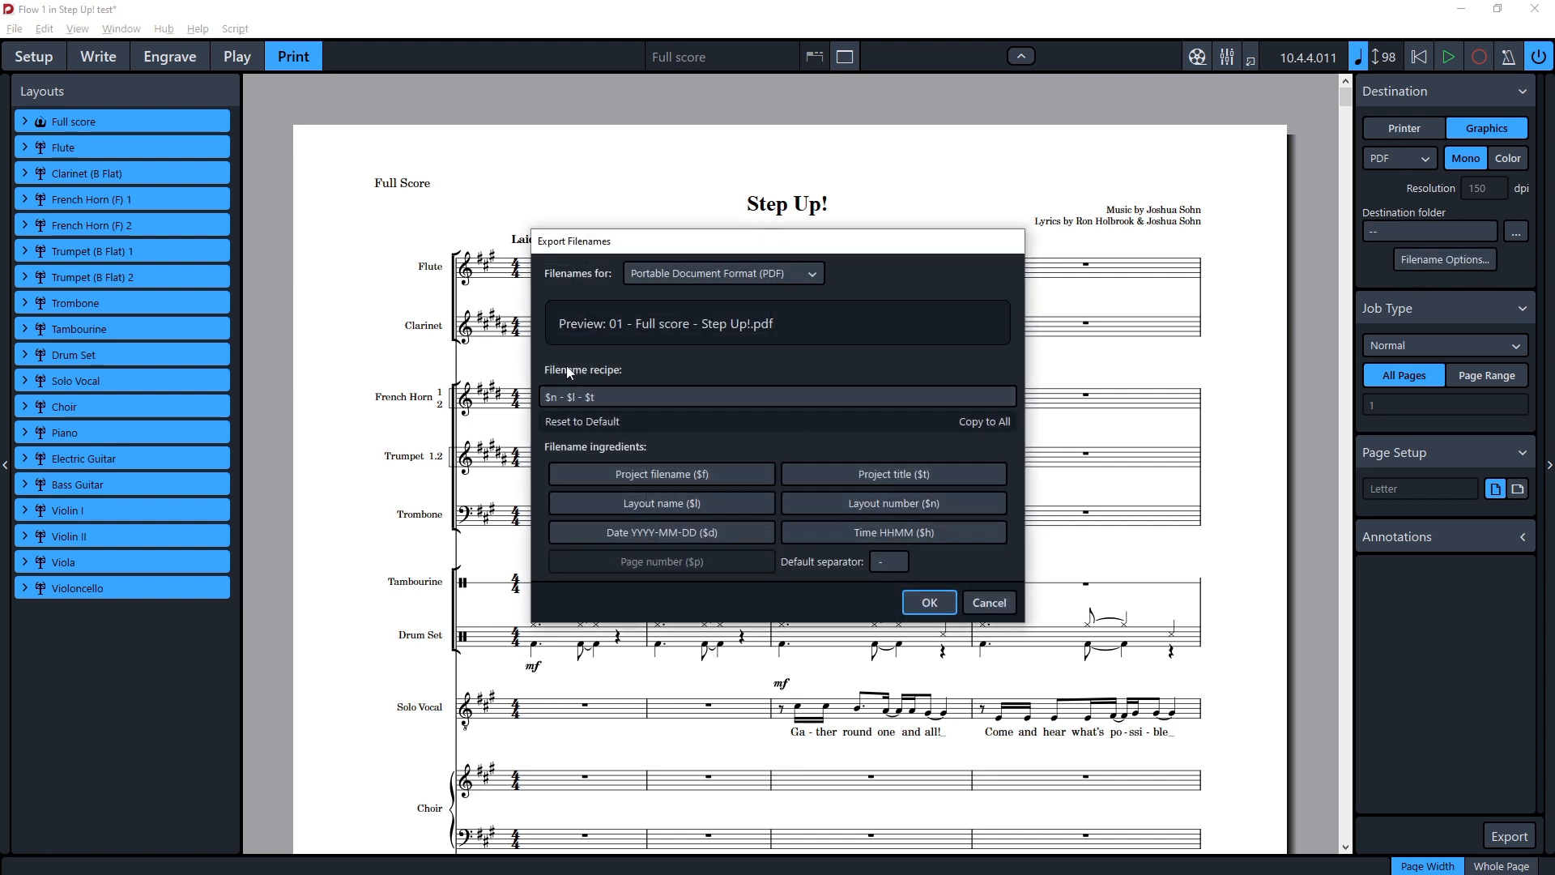
left_click(988, 602)
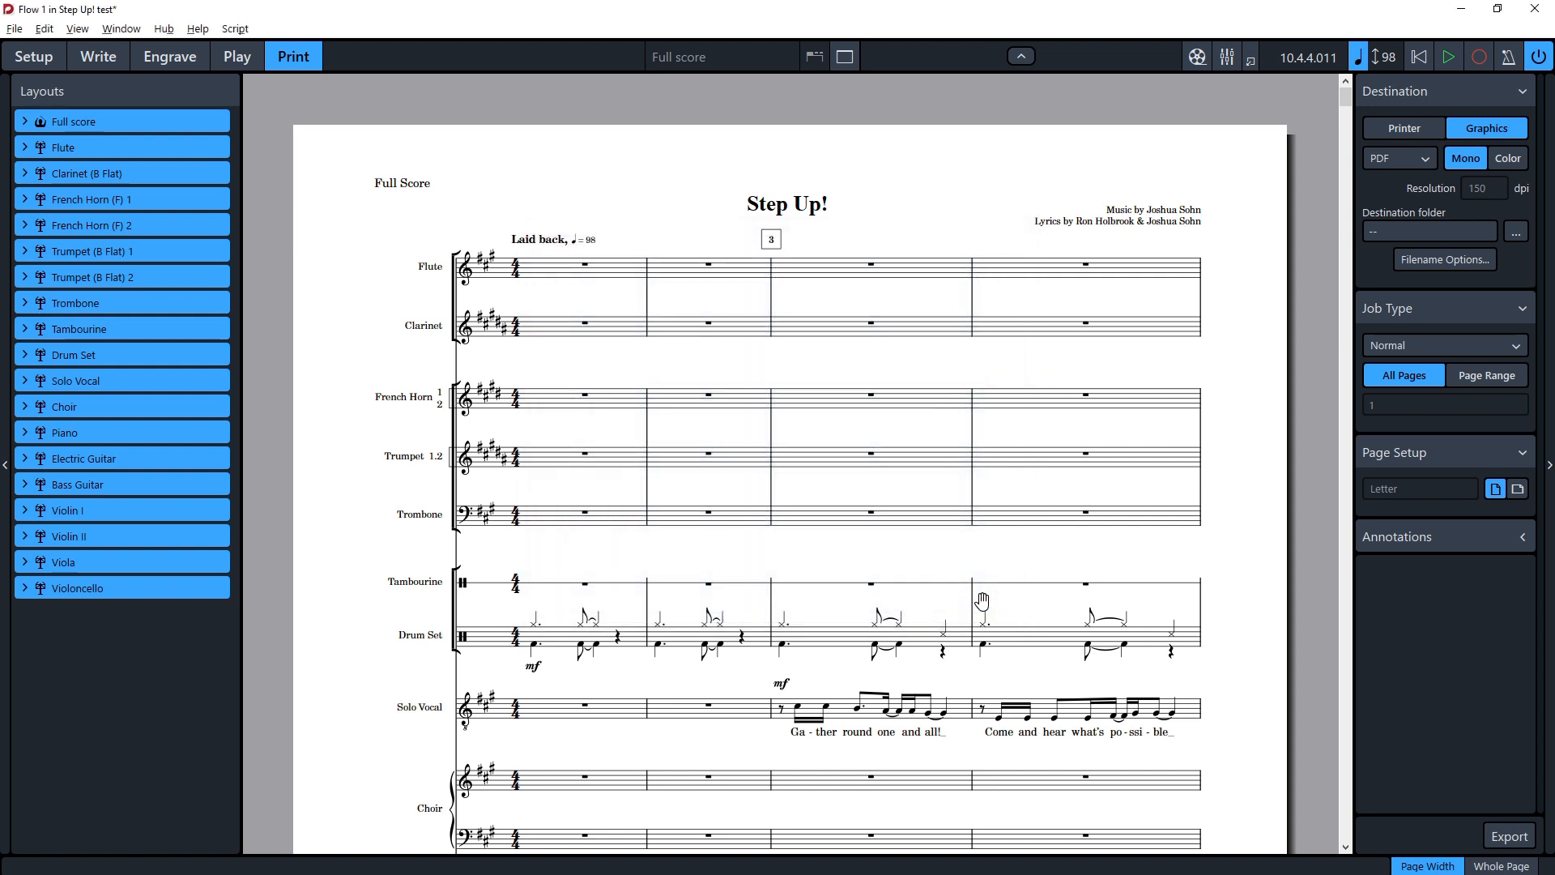
Step: Switch to Setup mode and back to Write mode, examining the first system of the full score
left_click(30, 56)
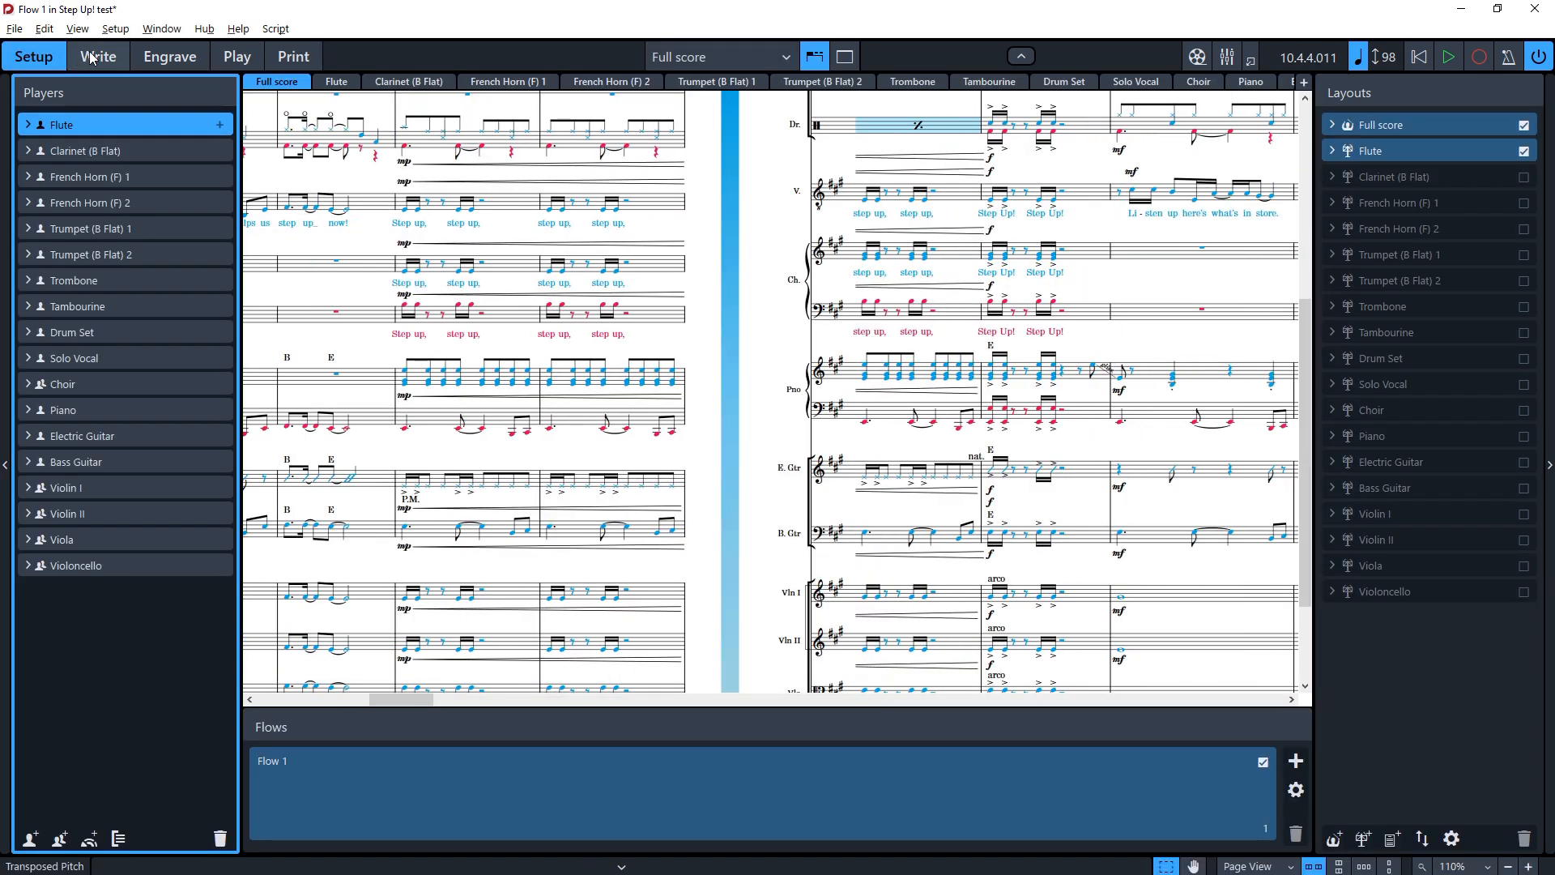
left_click(91, 56)
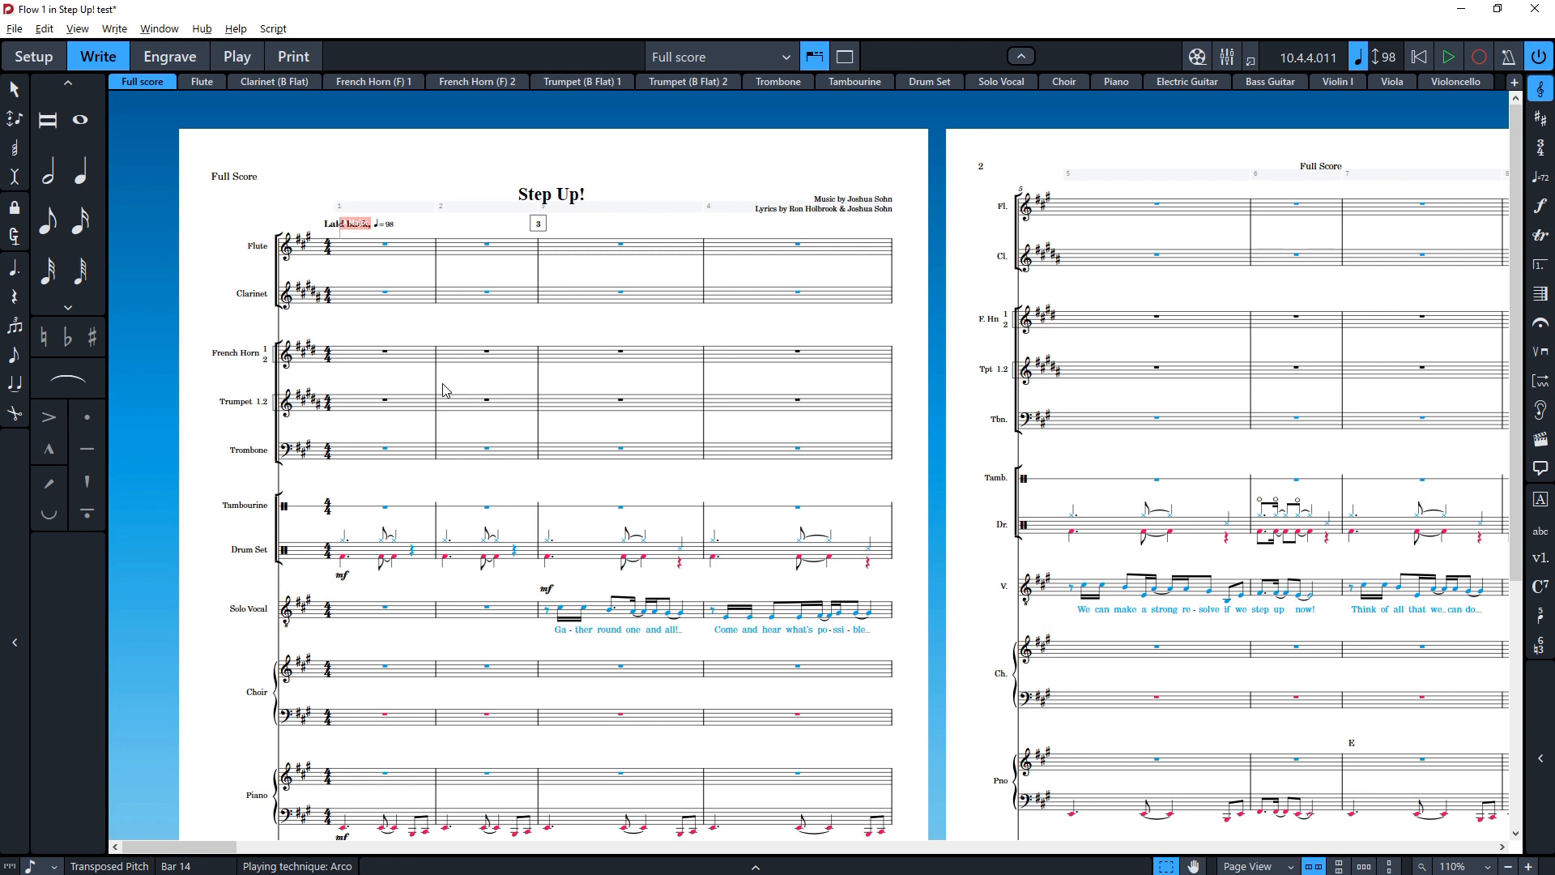
scroll(433, 514, "up", 5)
scroll(373, 598, "left", 3)
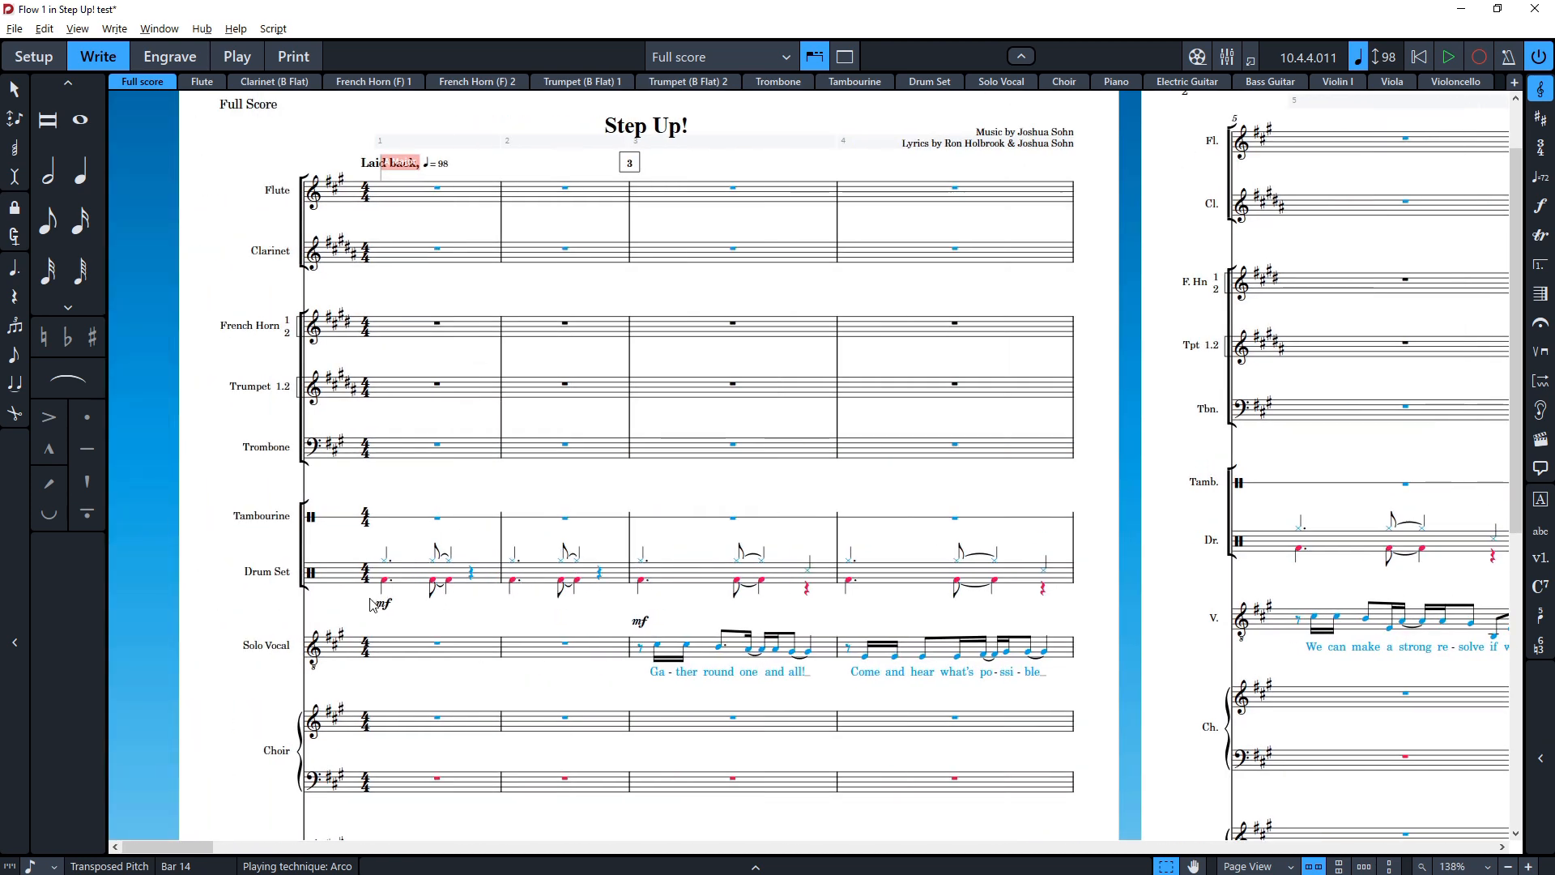
scroll(380, 599, "up", 1)
scroll(531, 616, "down", 4)
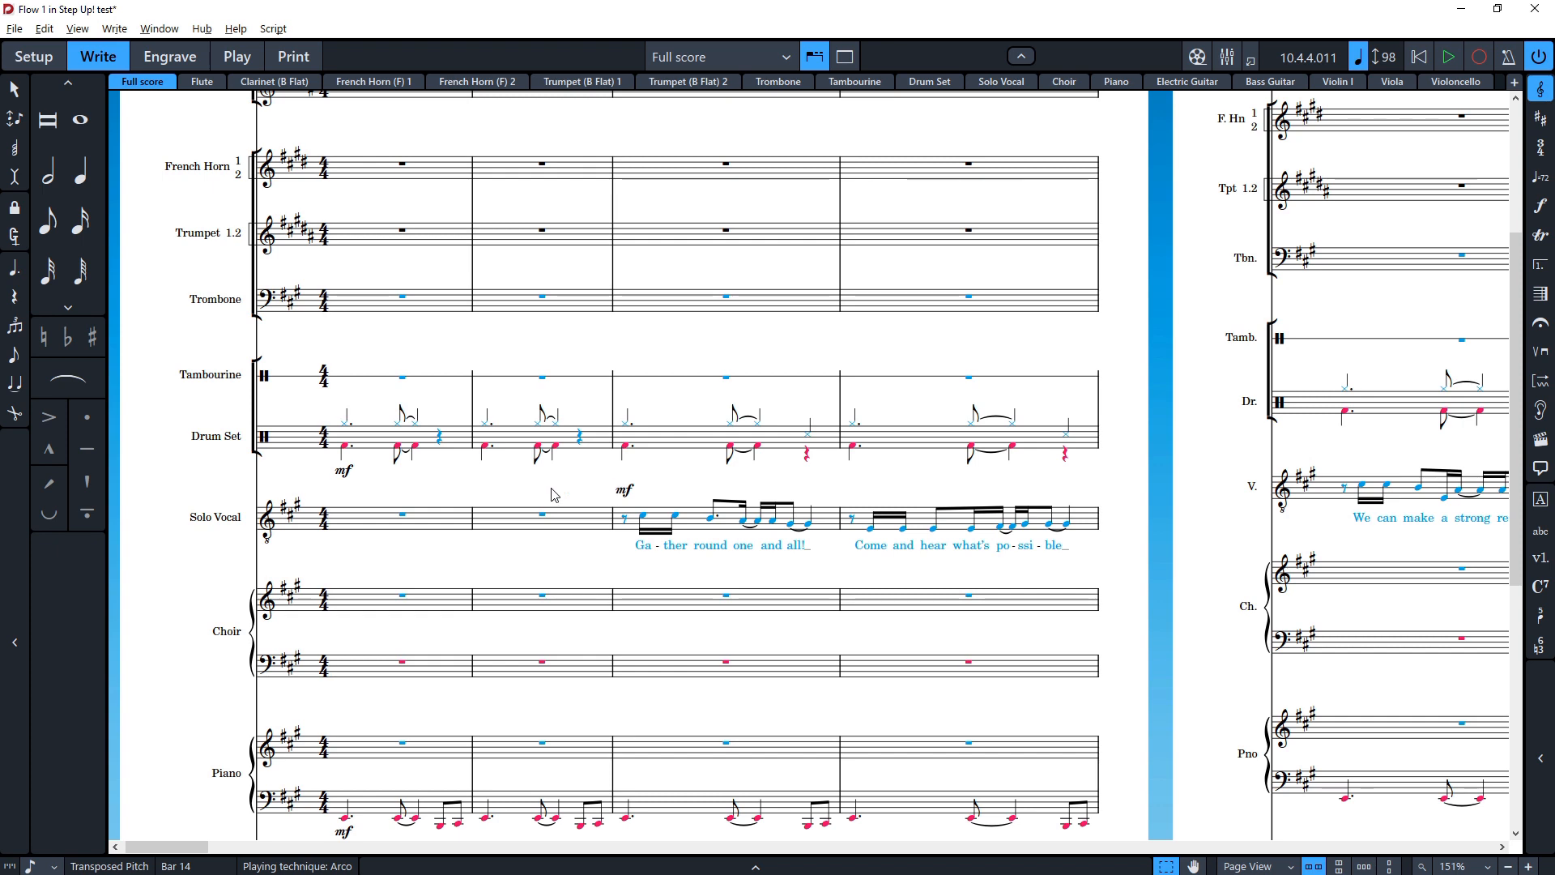
scroll(507, 496, "up", 3)
scroll(510, 497, "down", 1)
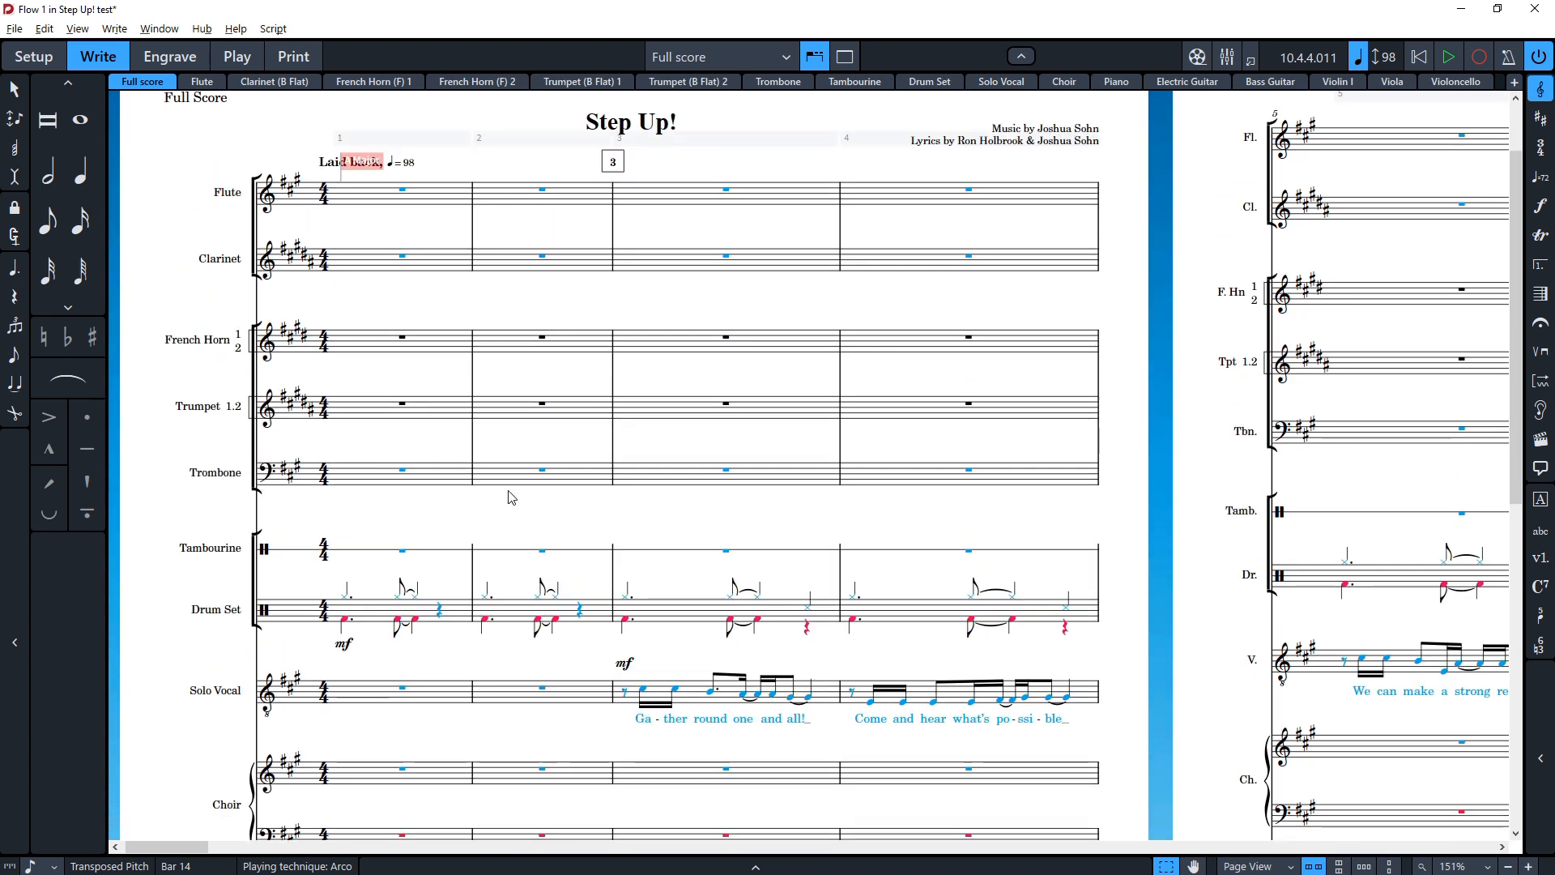
Step: Enter quarter notes E, F, G and A in the Trombone's first bar using note input
left_click(509, 342)
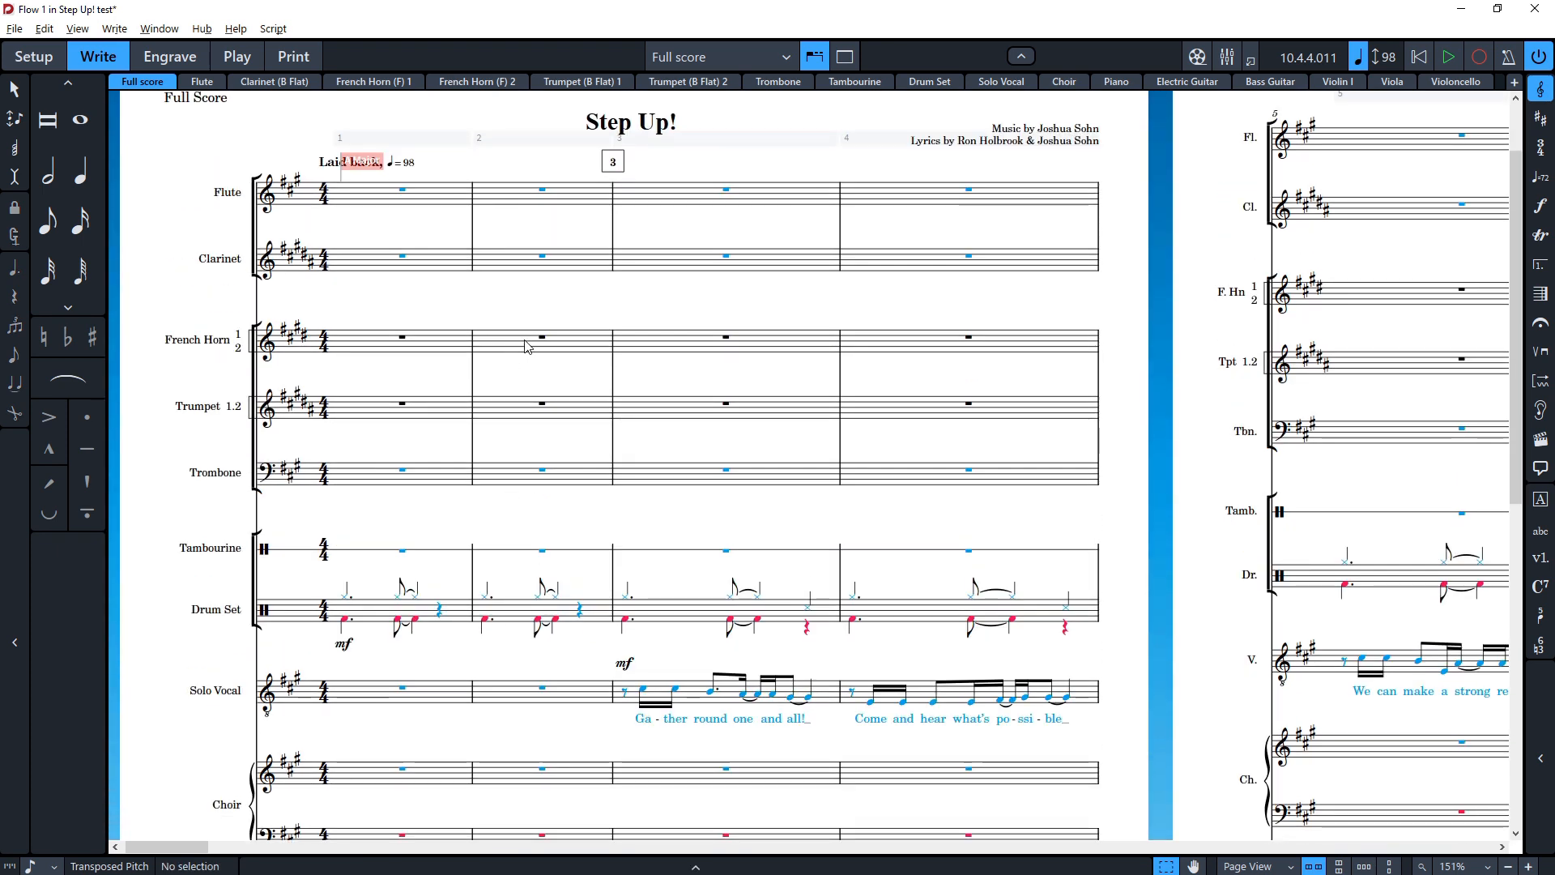
left_click(404, 471)
key("shift+n")
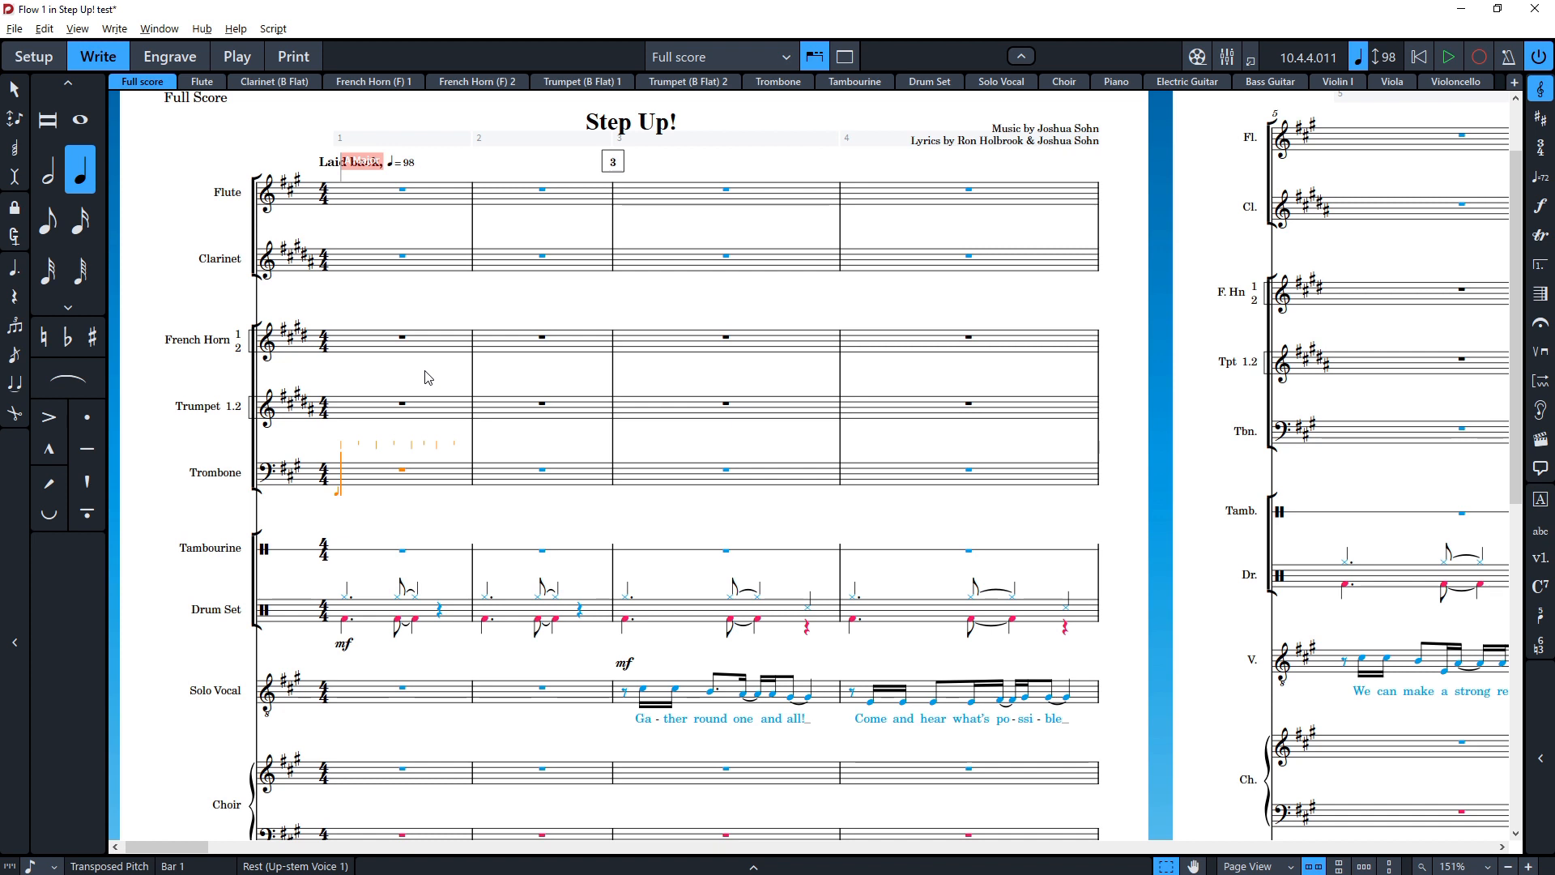
key("ctrl+Up")
key("ctrl+Up")
key("ctrl+Up")
key("ctrl+Up")
key("ctrl+Down")
key("ctrl+Down")
key("ctrl+Down")
key("ctrl+Down")
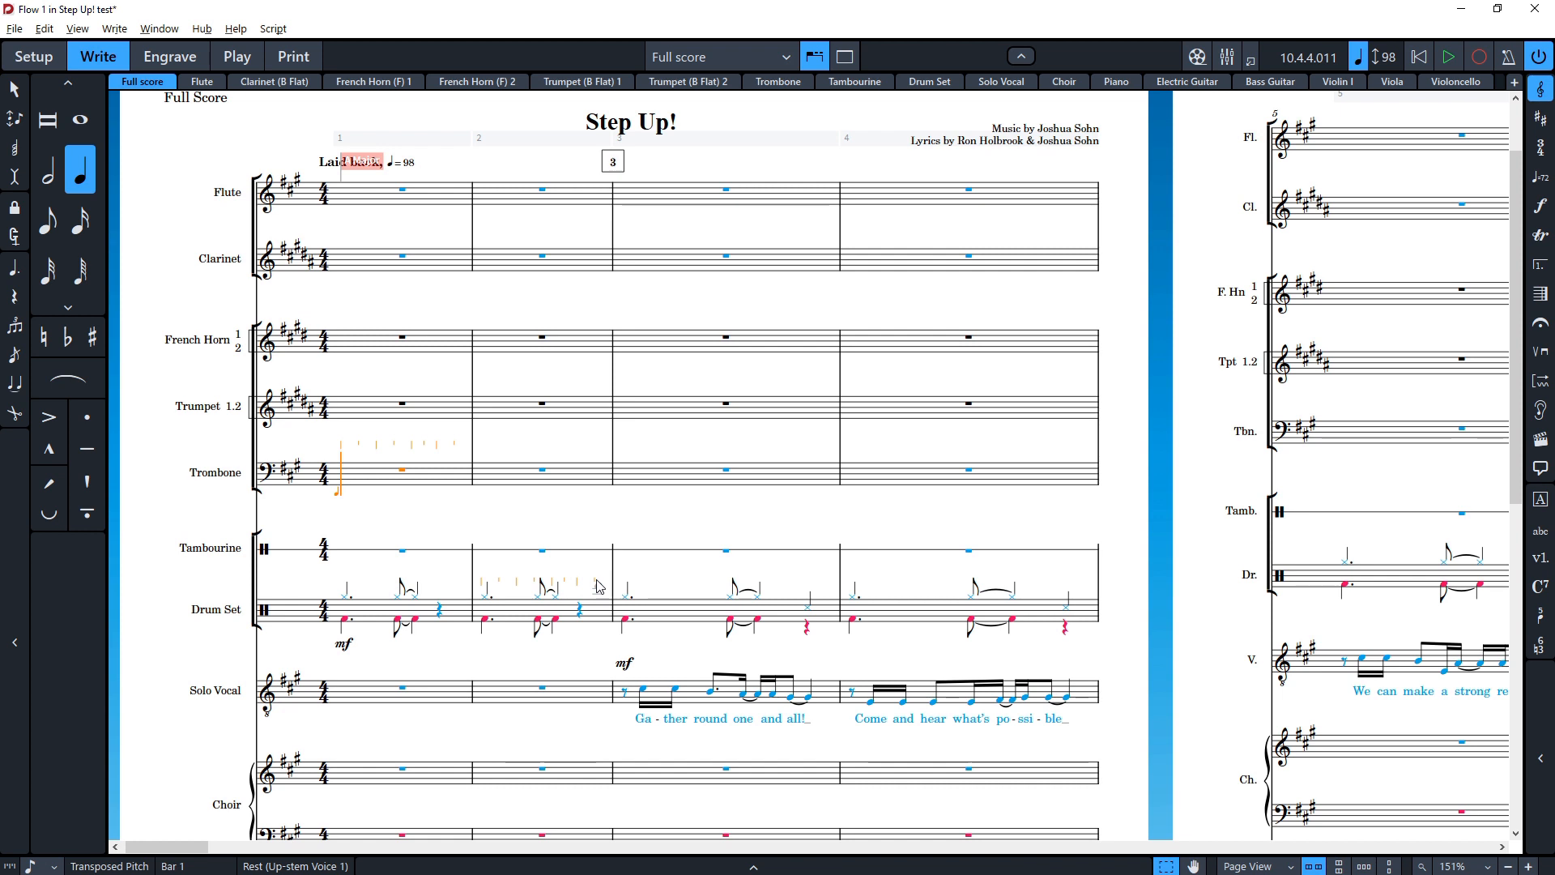
key("e")
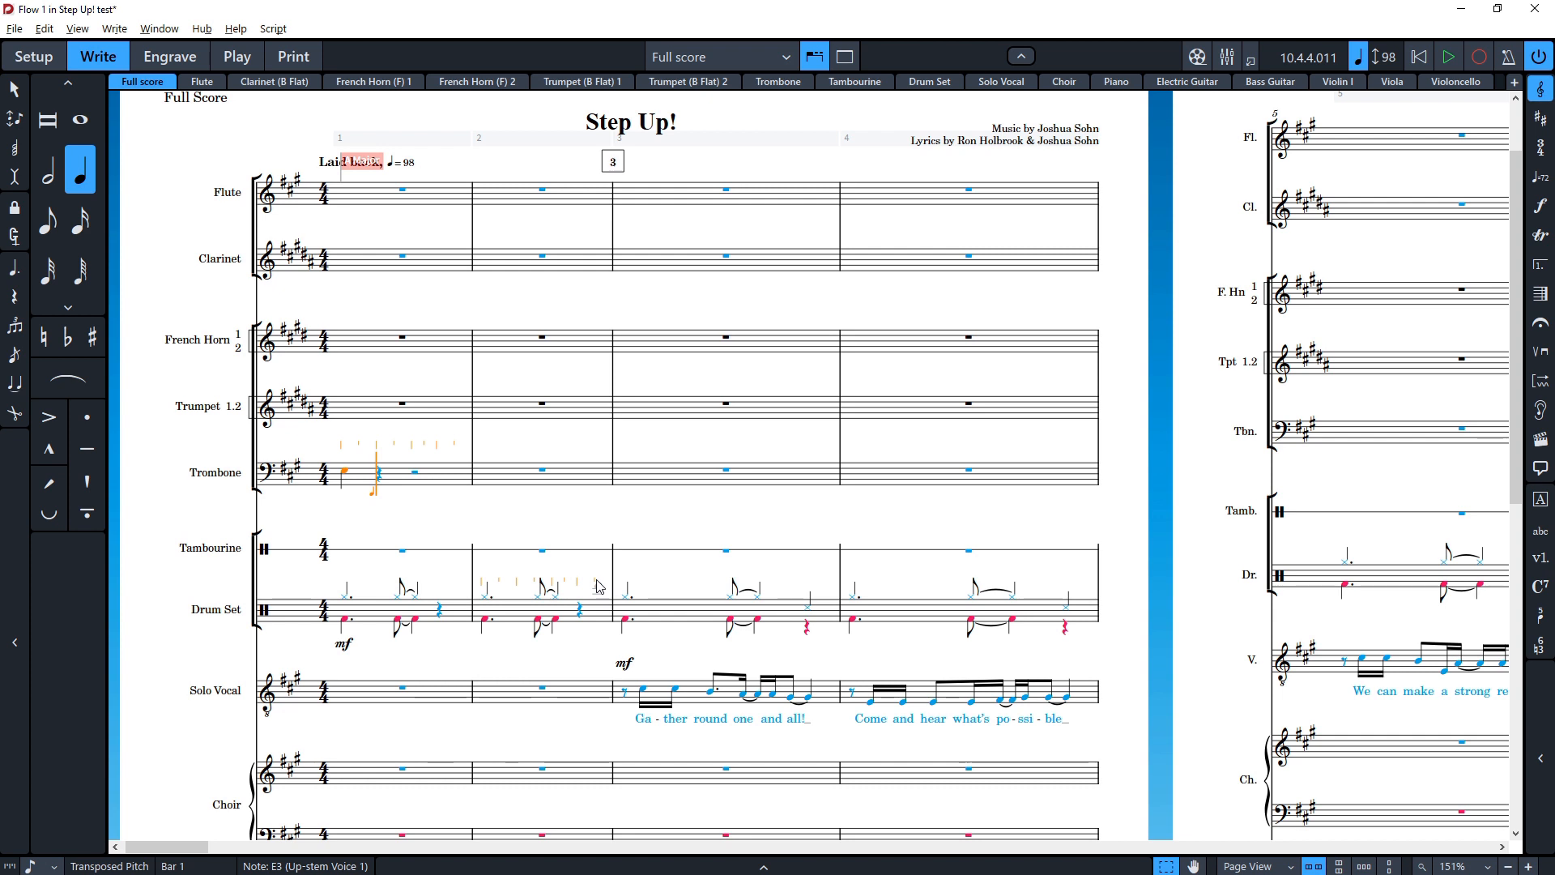
key("f")
key("g")
key("a")
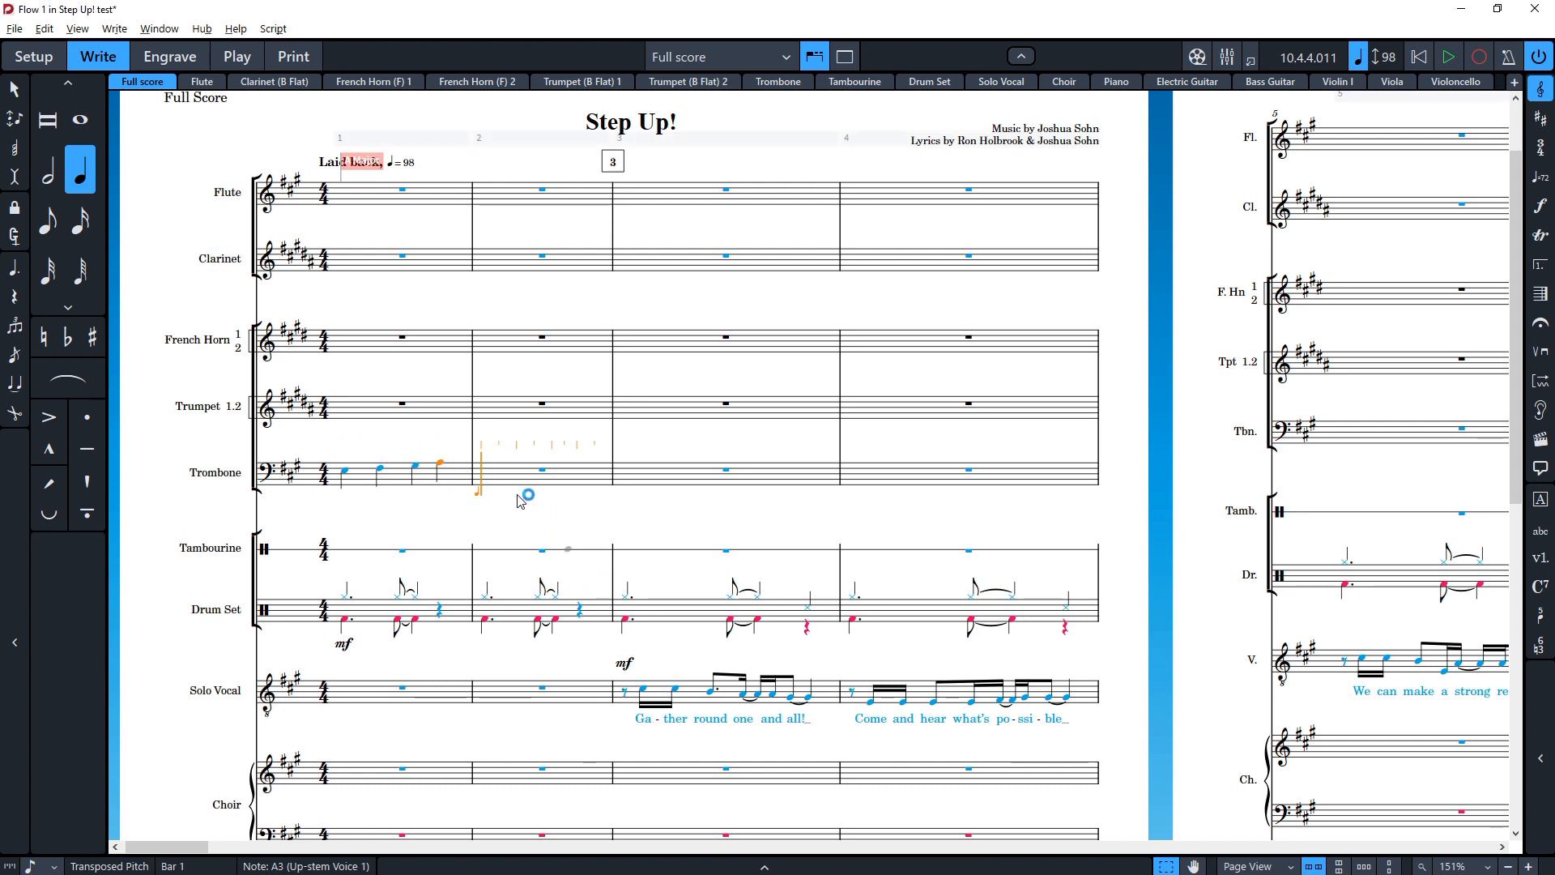
key("Escape")
Step: Enter eighth notes F, F, G and A in the second half of the Trombone's second bar
left_click(516, 480)
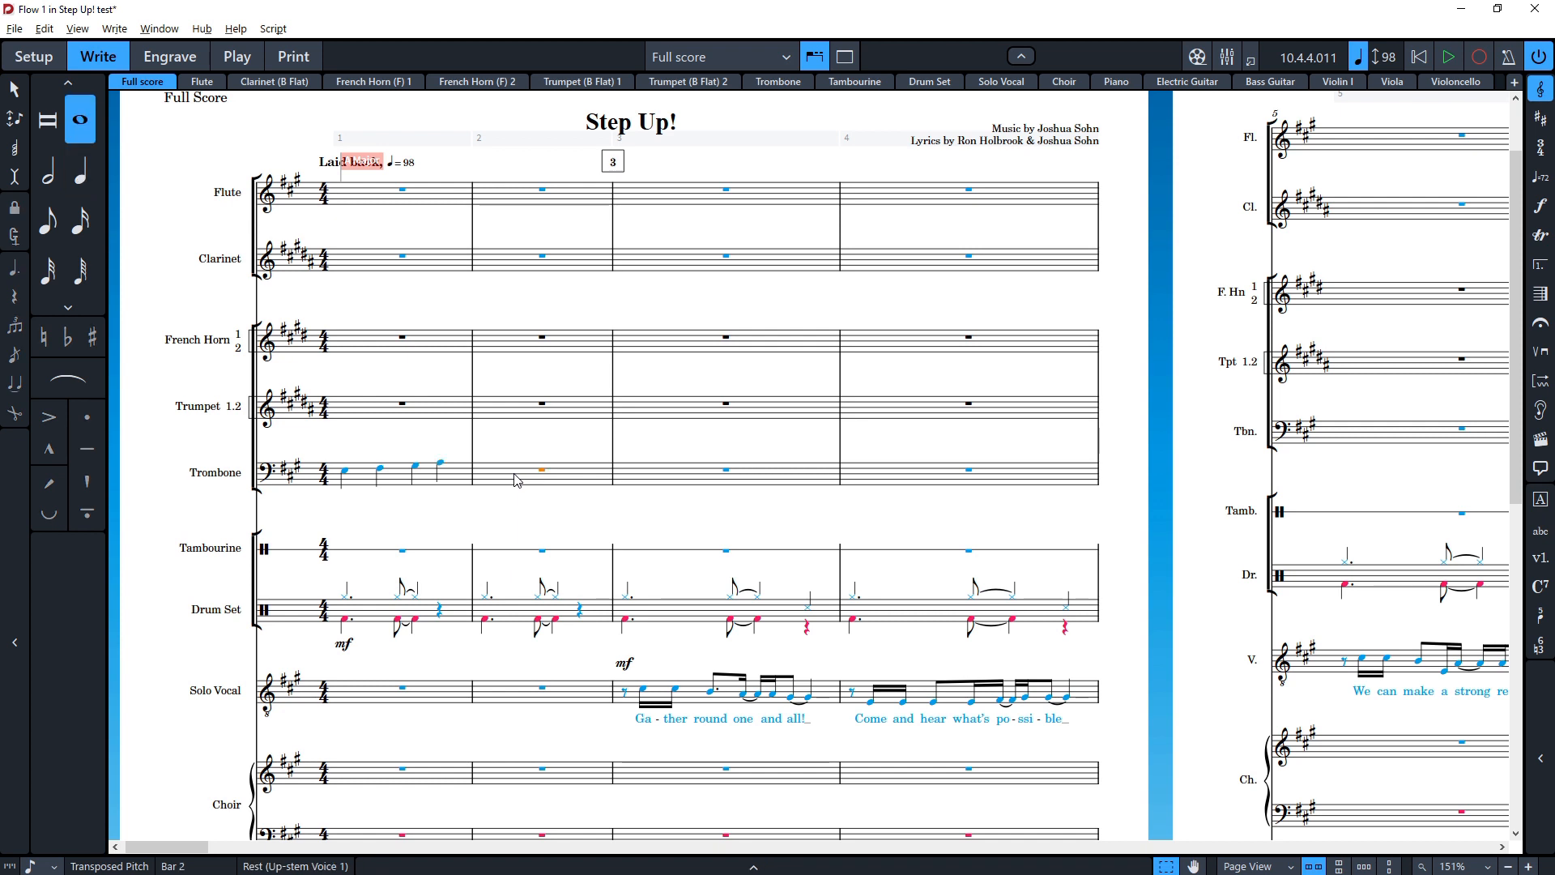
key("Return")
key("5")
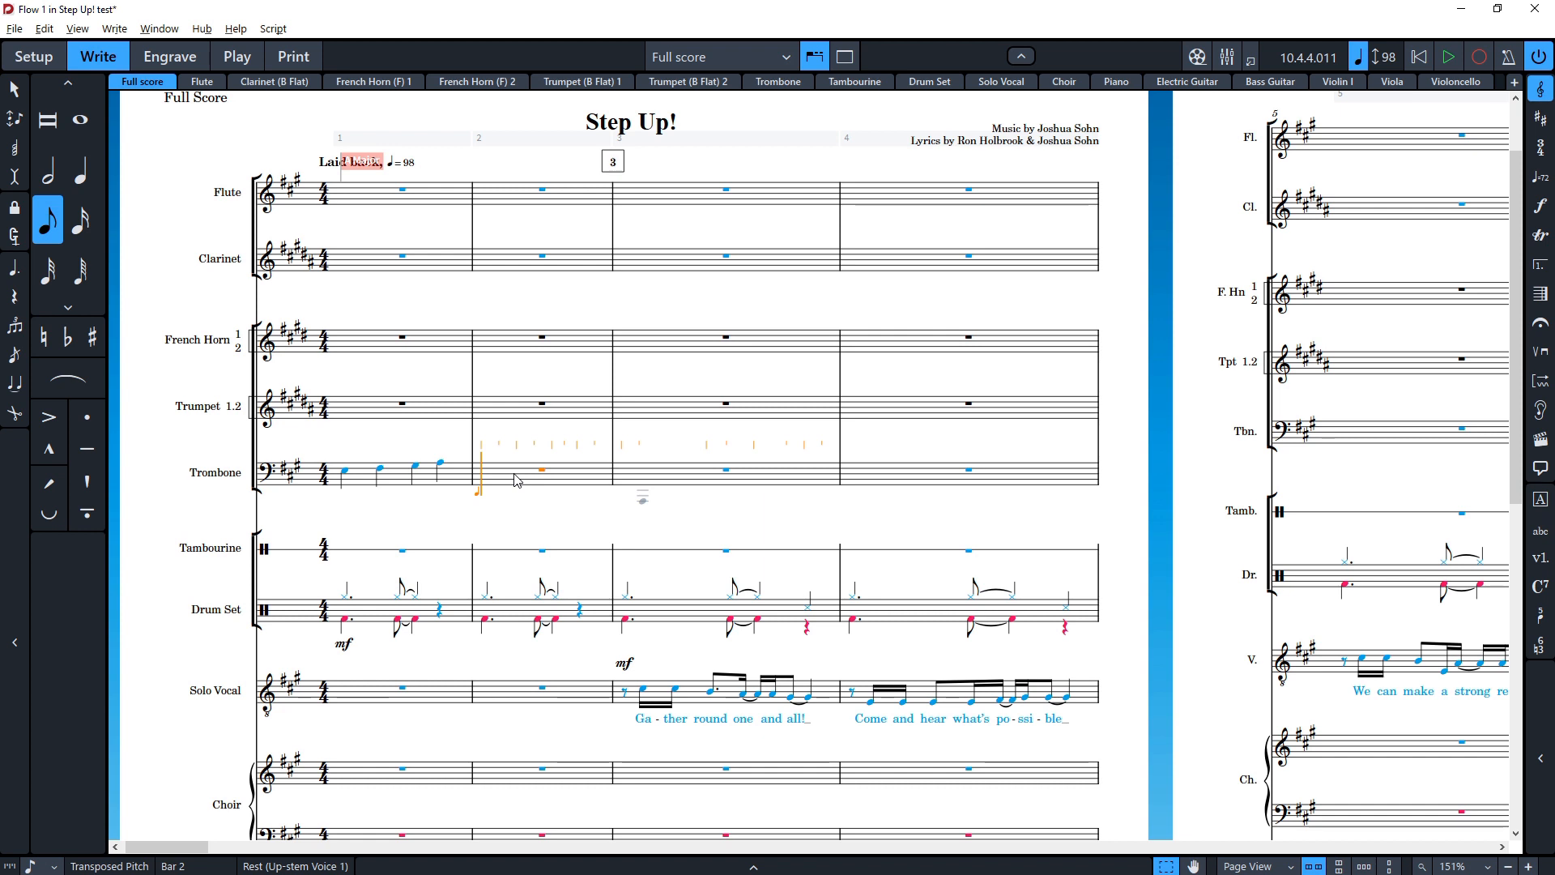
key("Right")
key("Right")
key("Right")
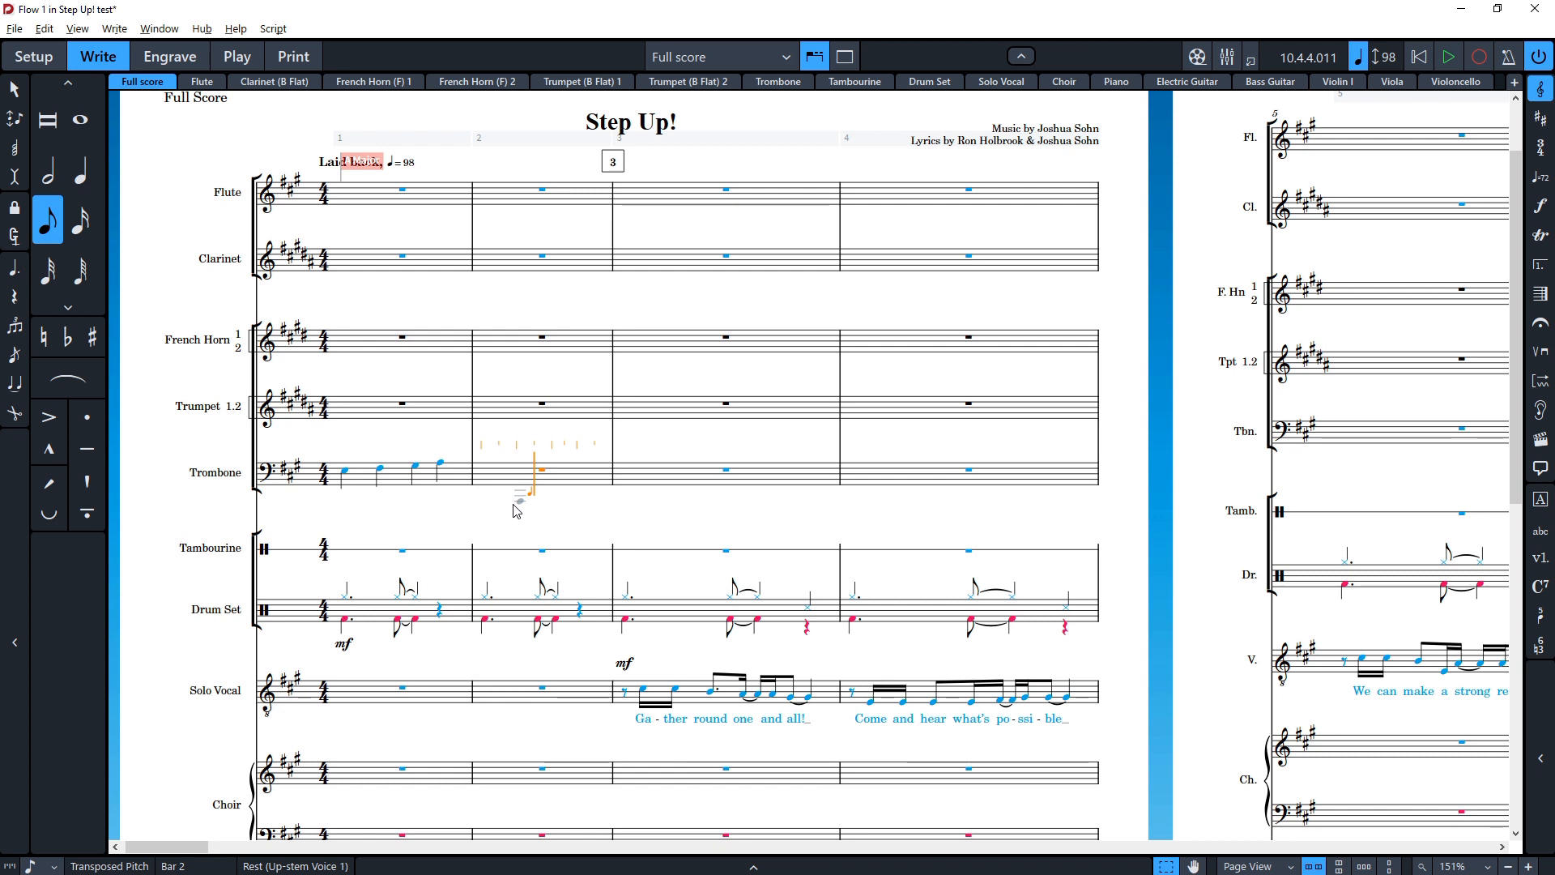
key("f")
key("f")
key("g")
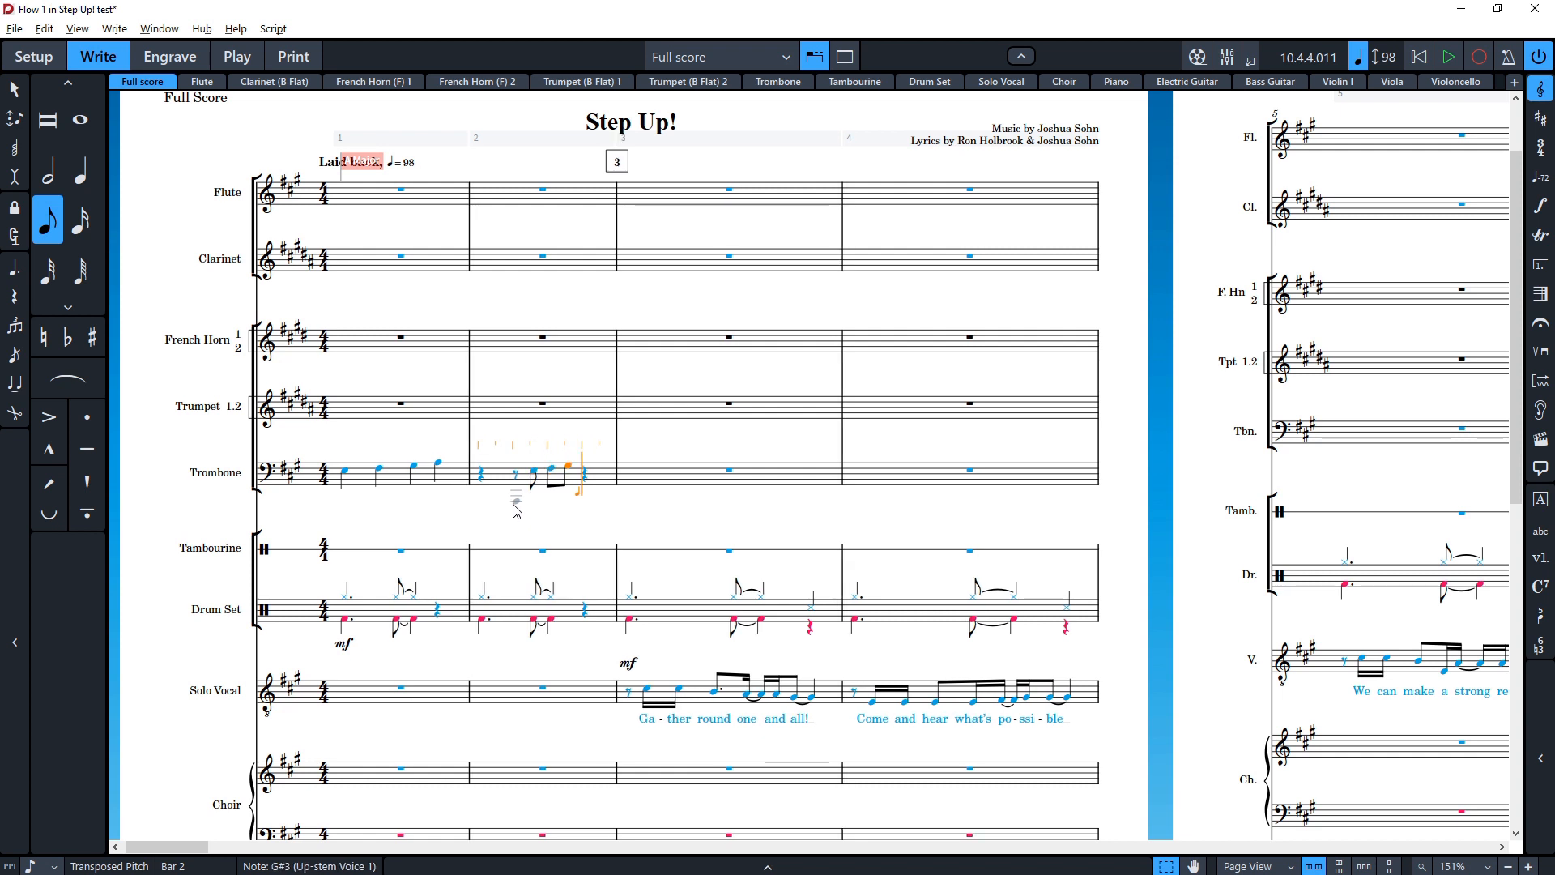
key("a")
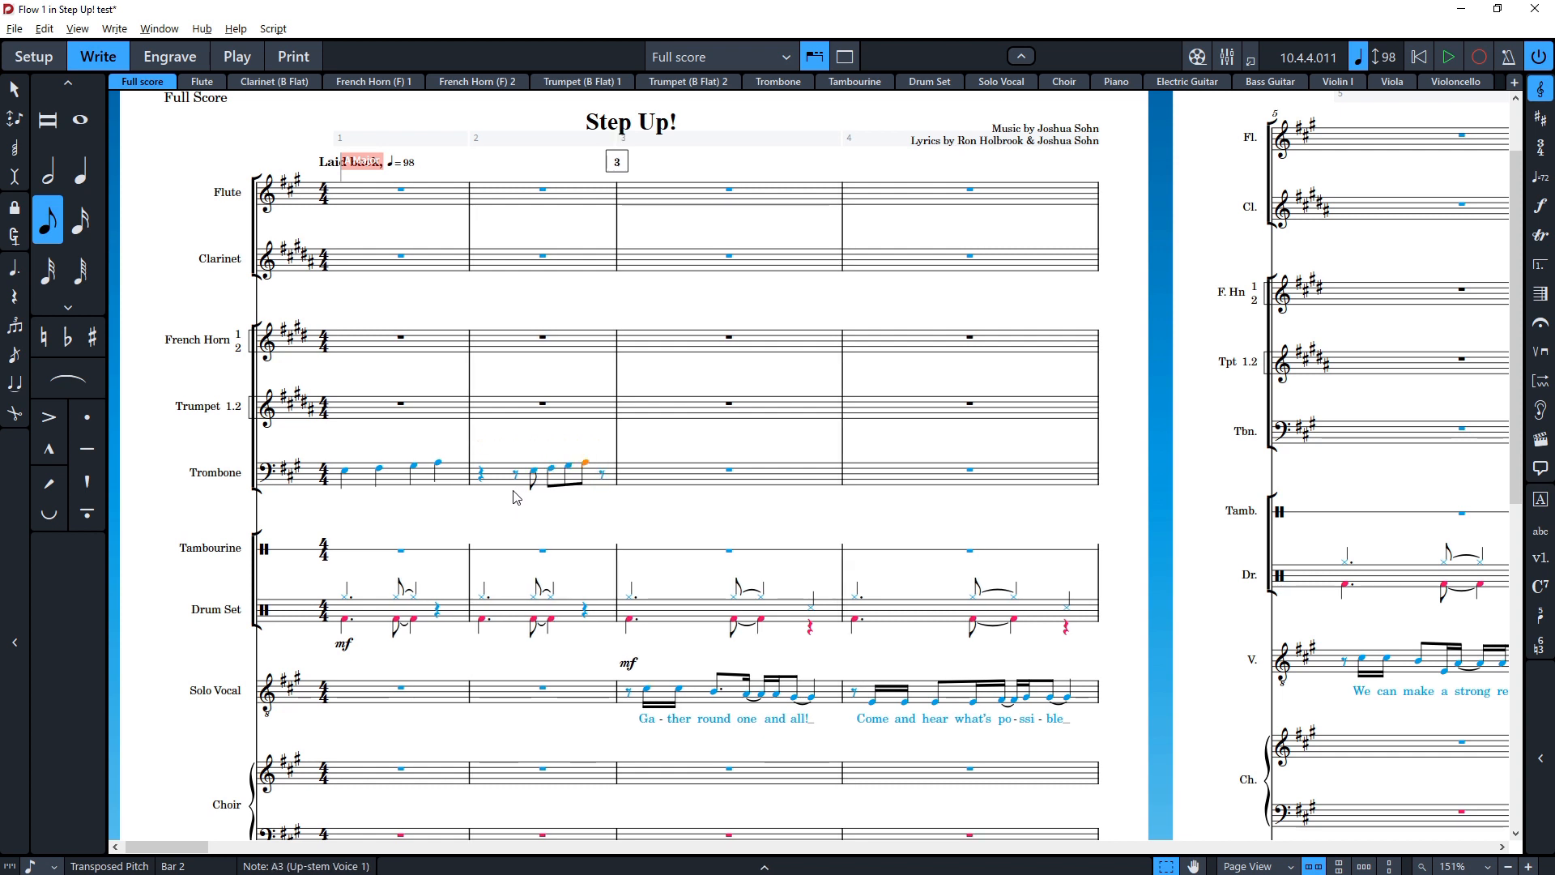
Step: Enter dotted quarter notes E and F in the Trombone's third bar using note input, then leave note input
left_click(487, 477)
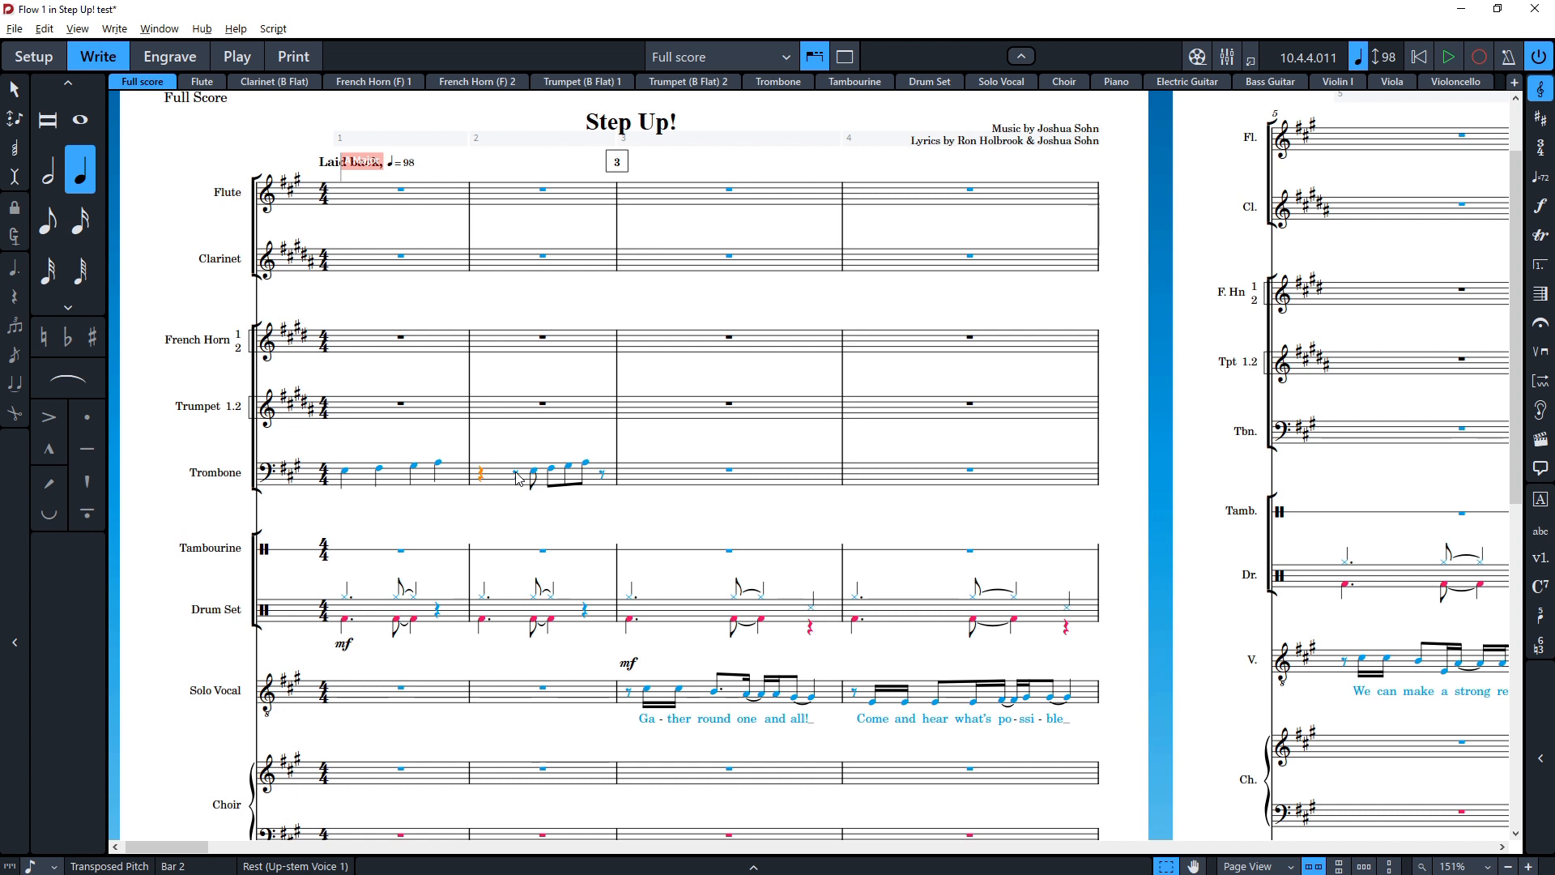
left_click(516, 476)
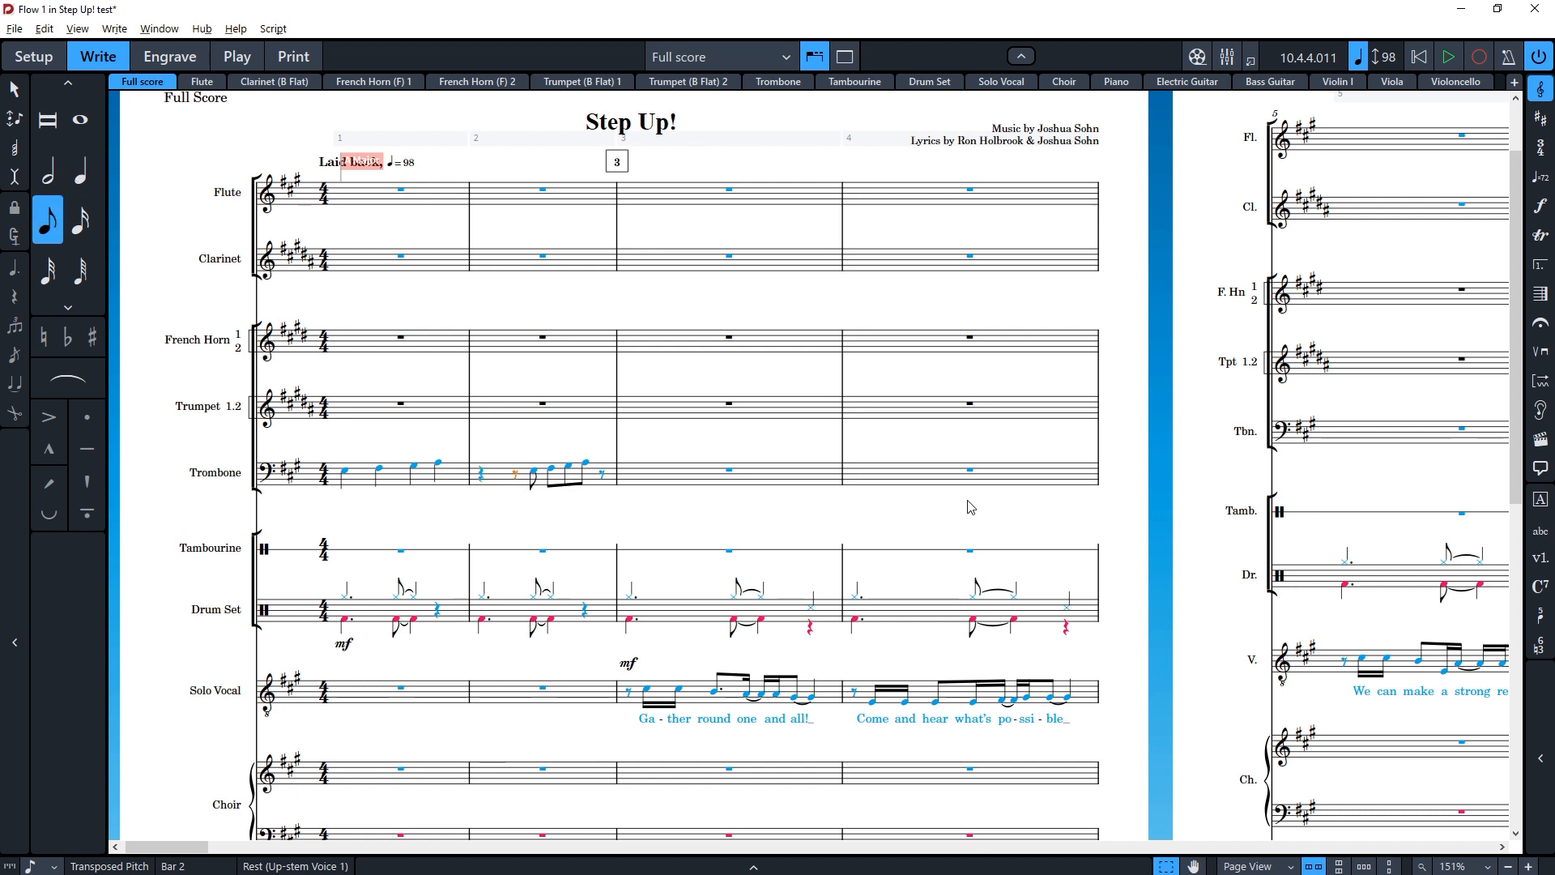
left_click(681, 484)
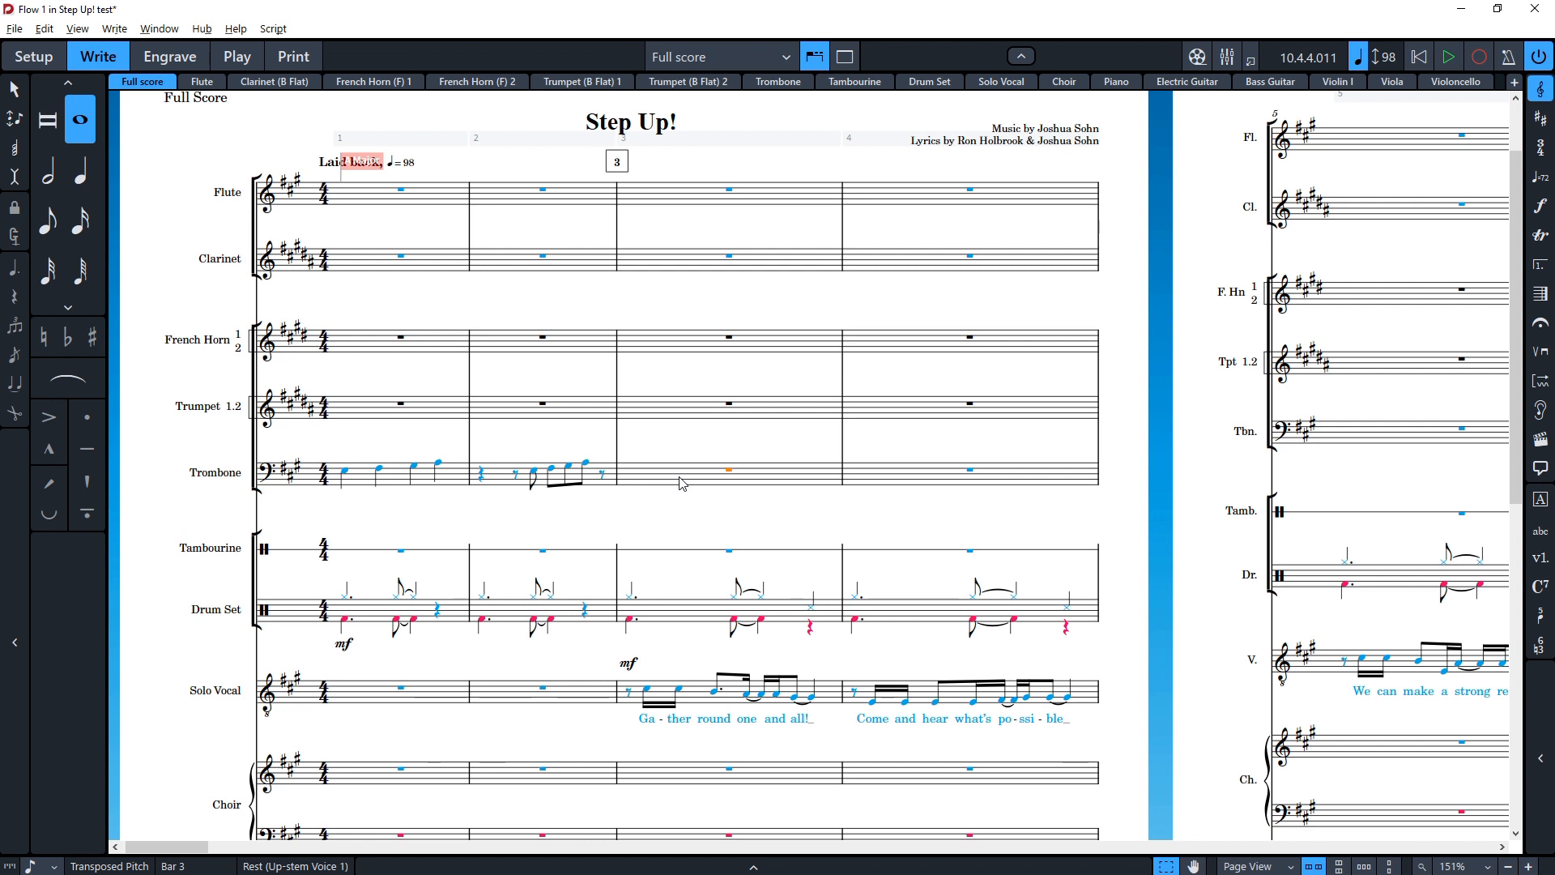
key("shift+n")
key("6")
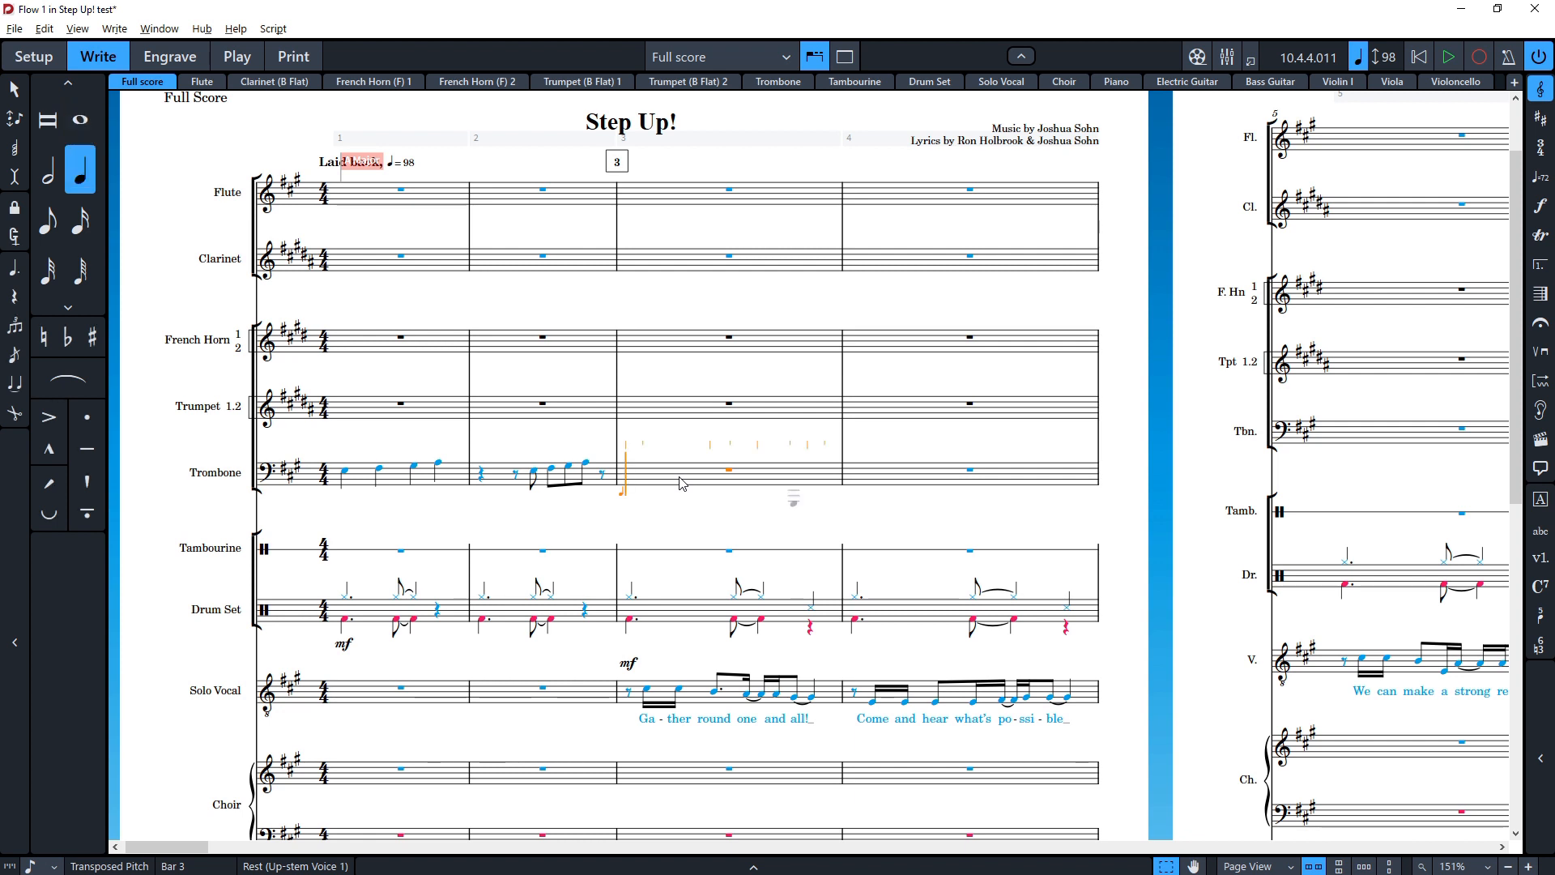
key("5")
key("6")
key("period")
key("e")
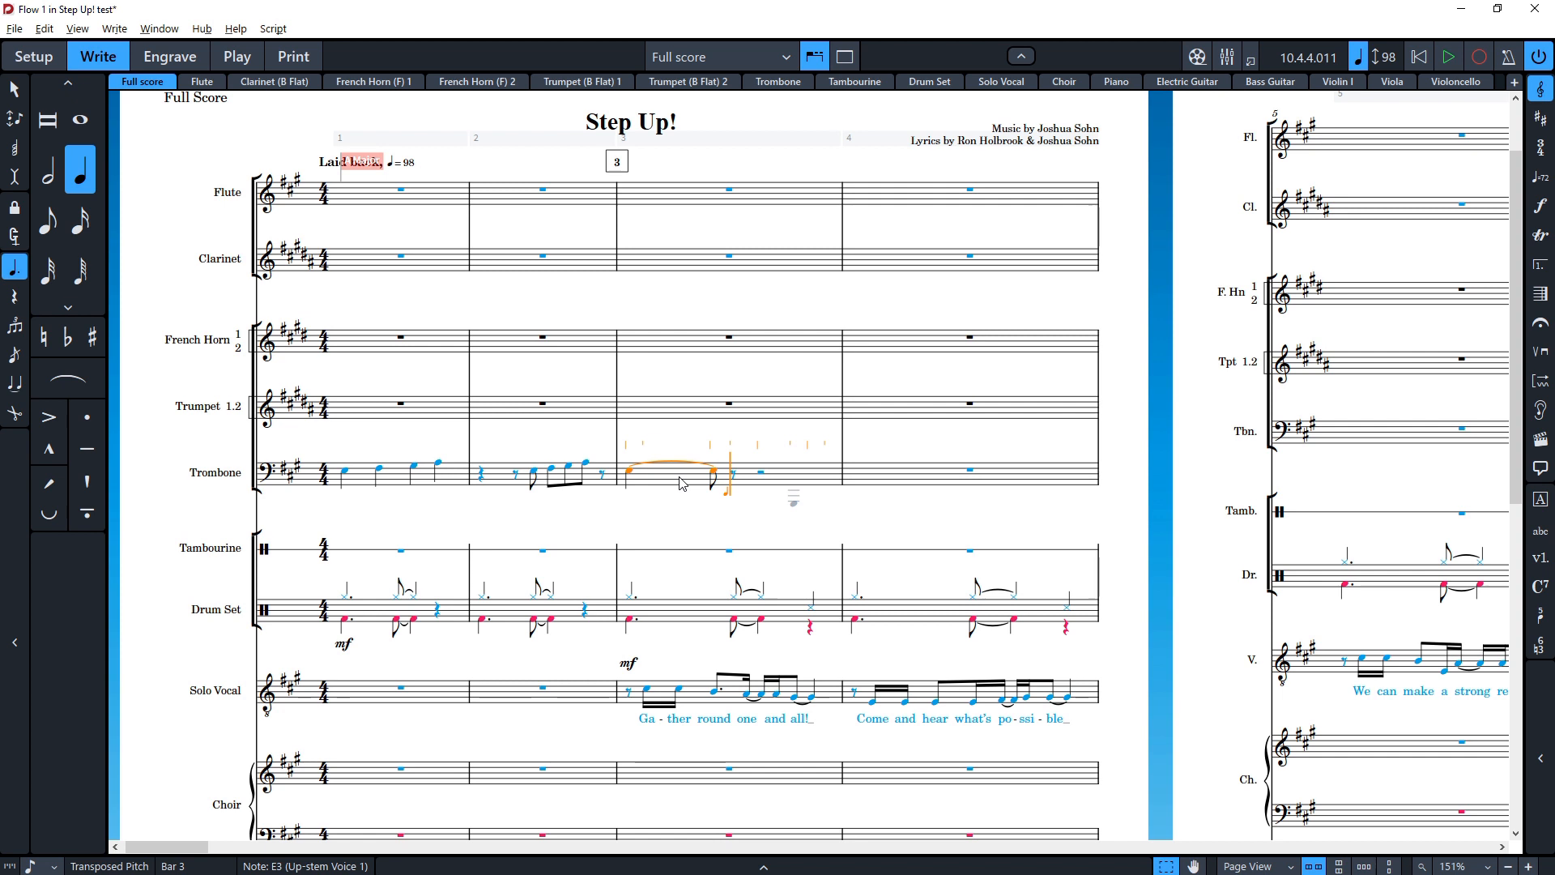
key("f")
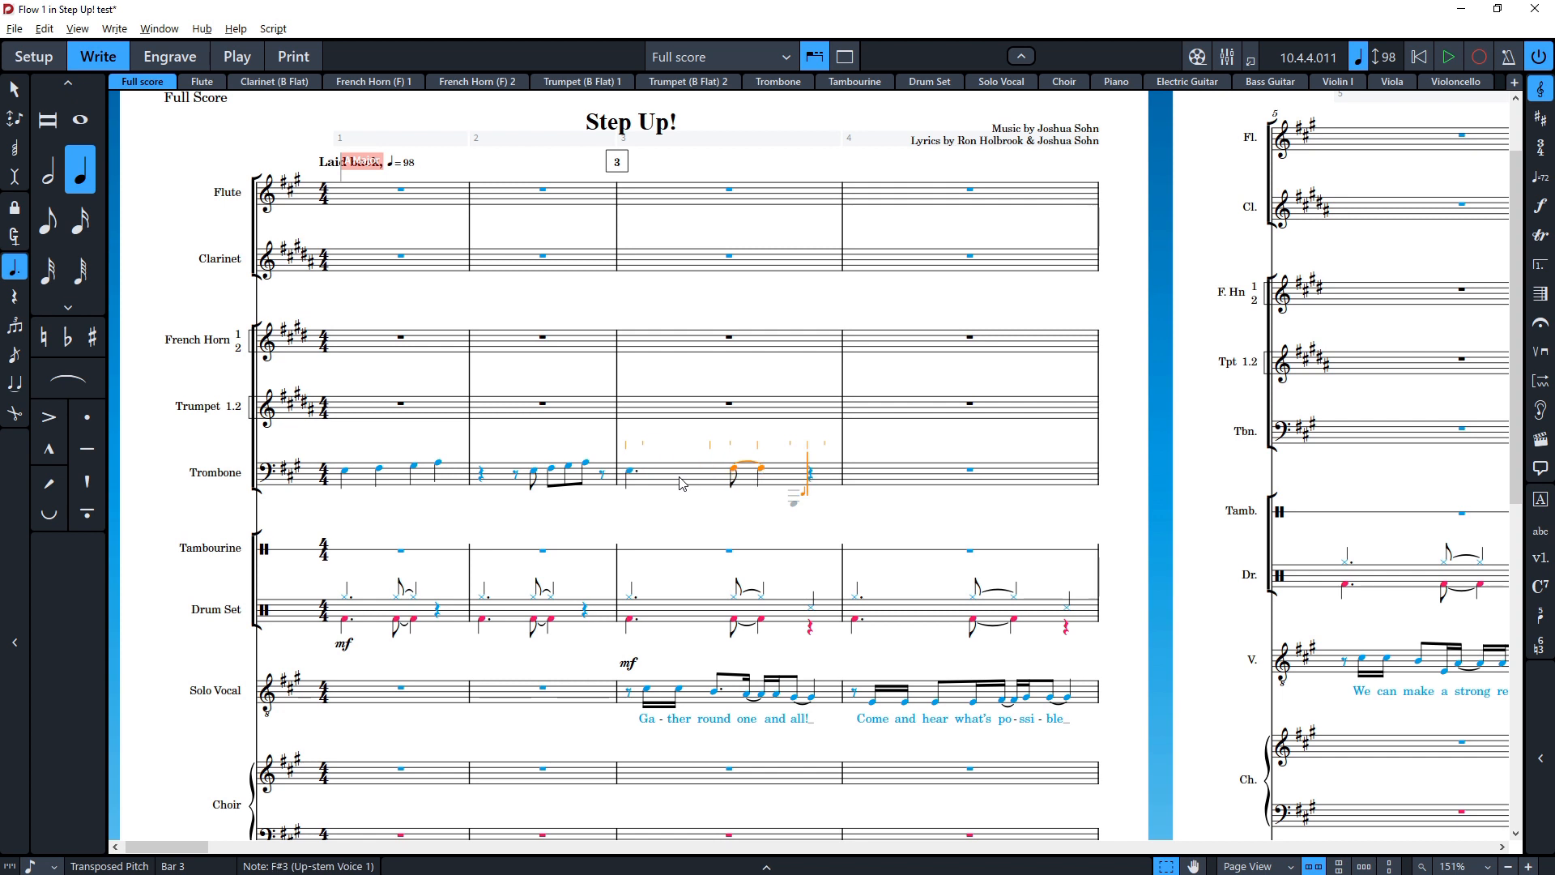
key("Escape")
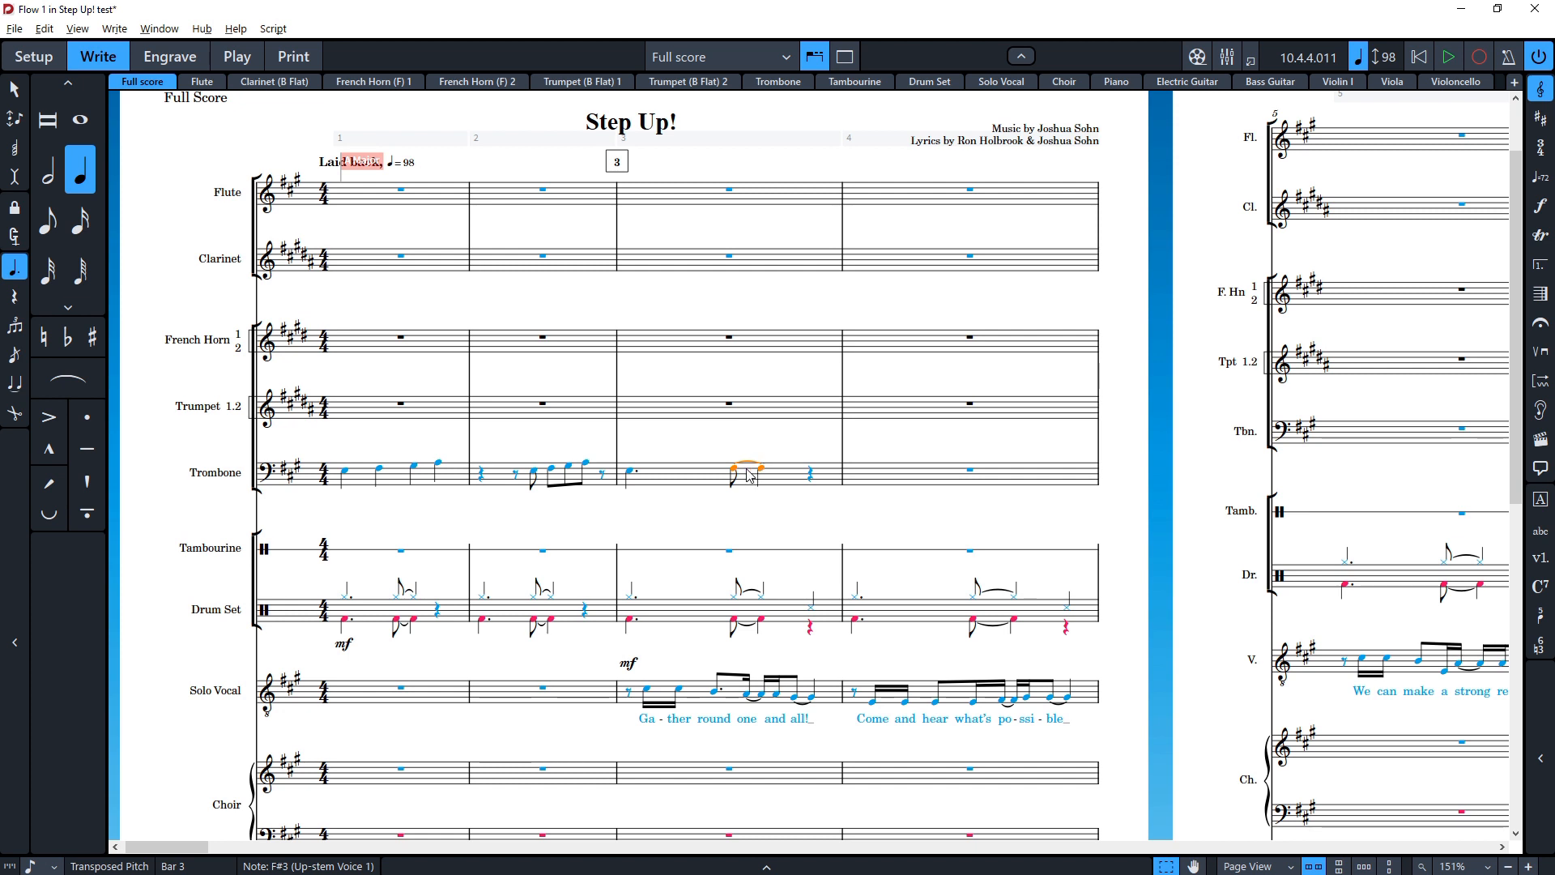
Step: Lengthen the tied F in the Trombone's third bar by untying it, making its second part a half note and retying
key("u")
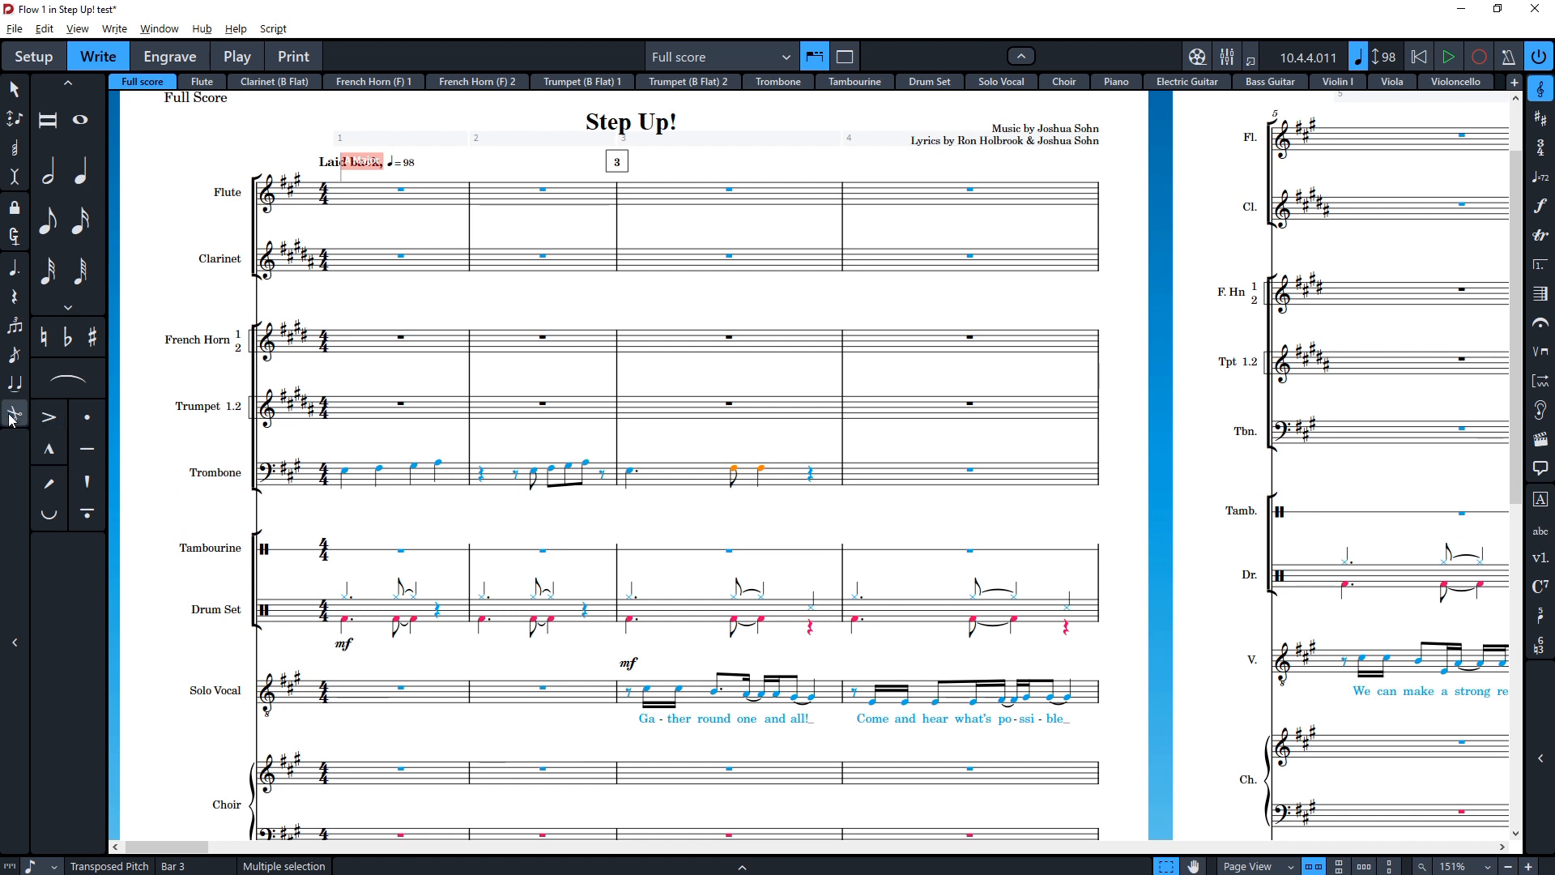
left_click(761, 468)
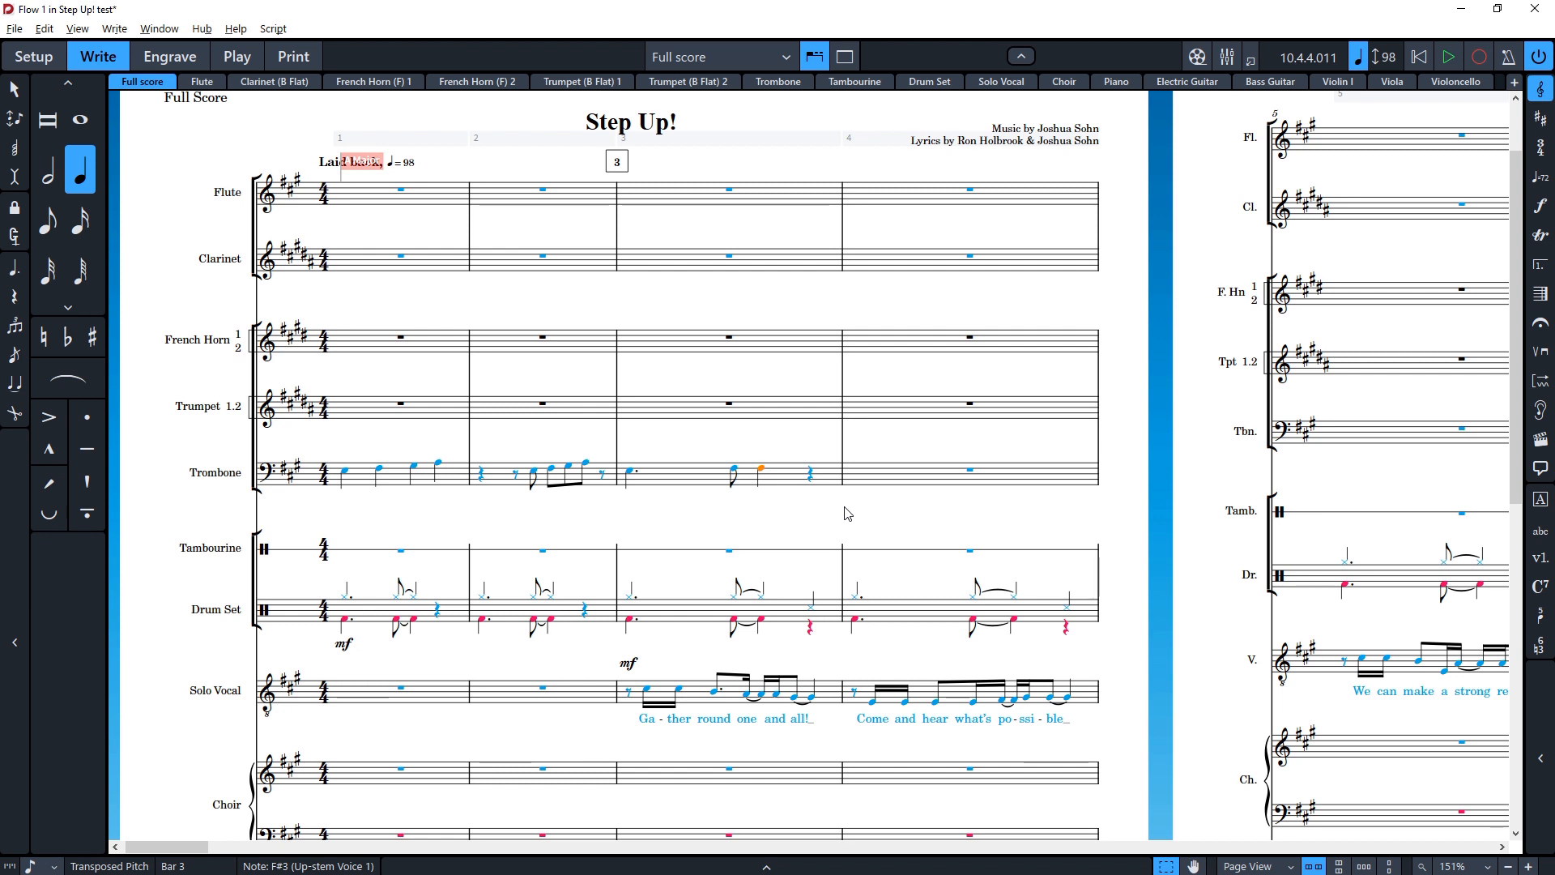
key("7")
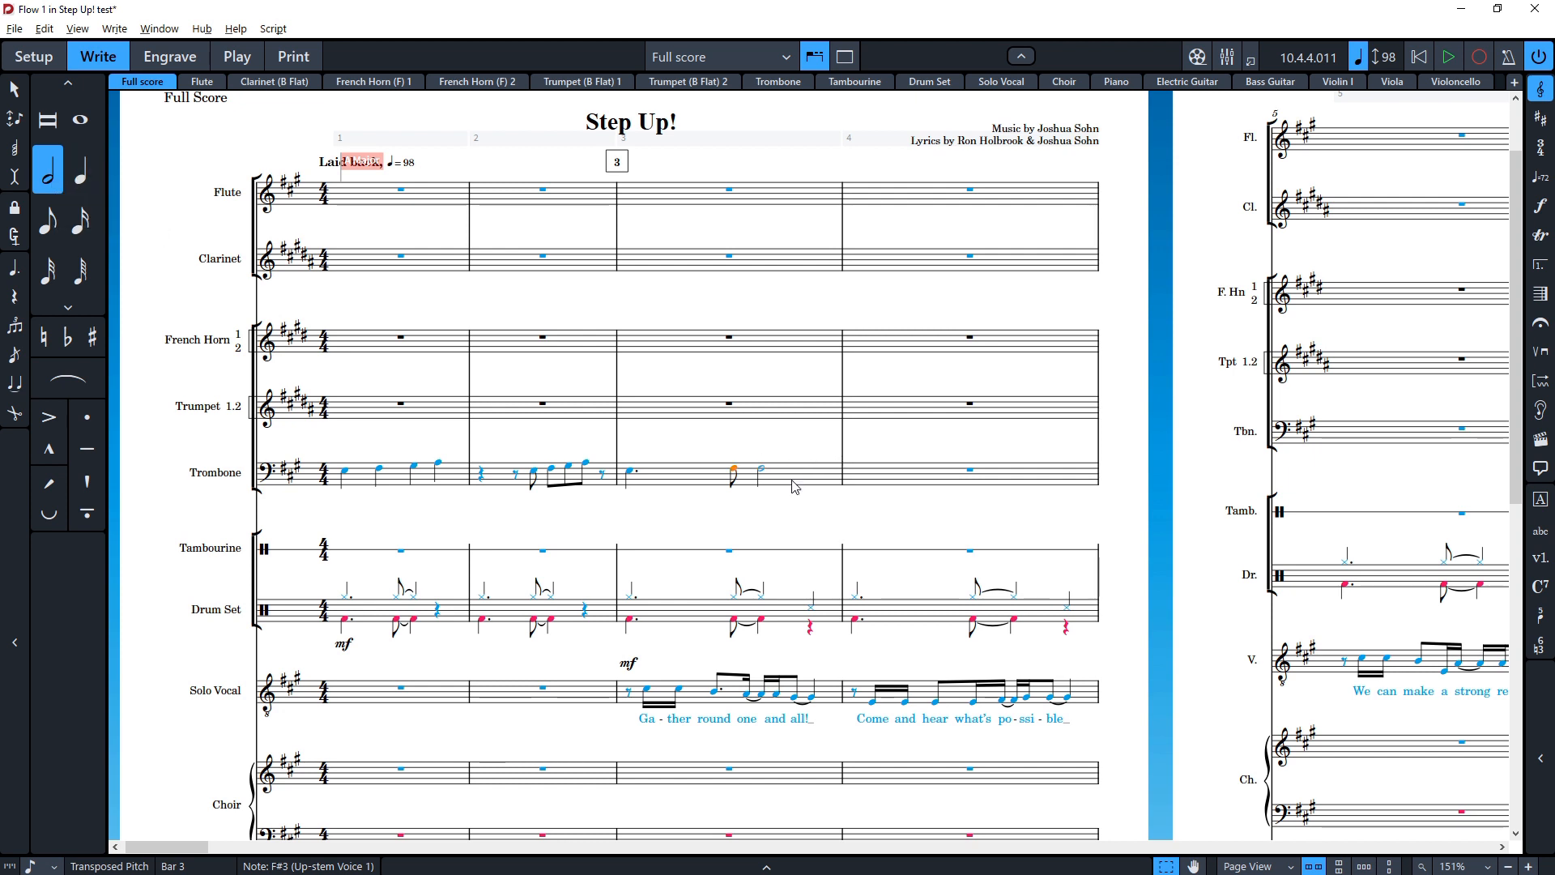
key("Left")
key("t")
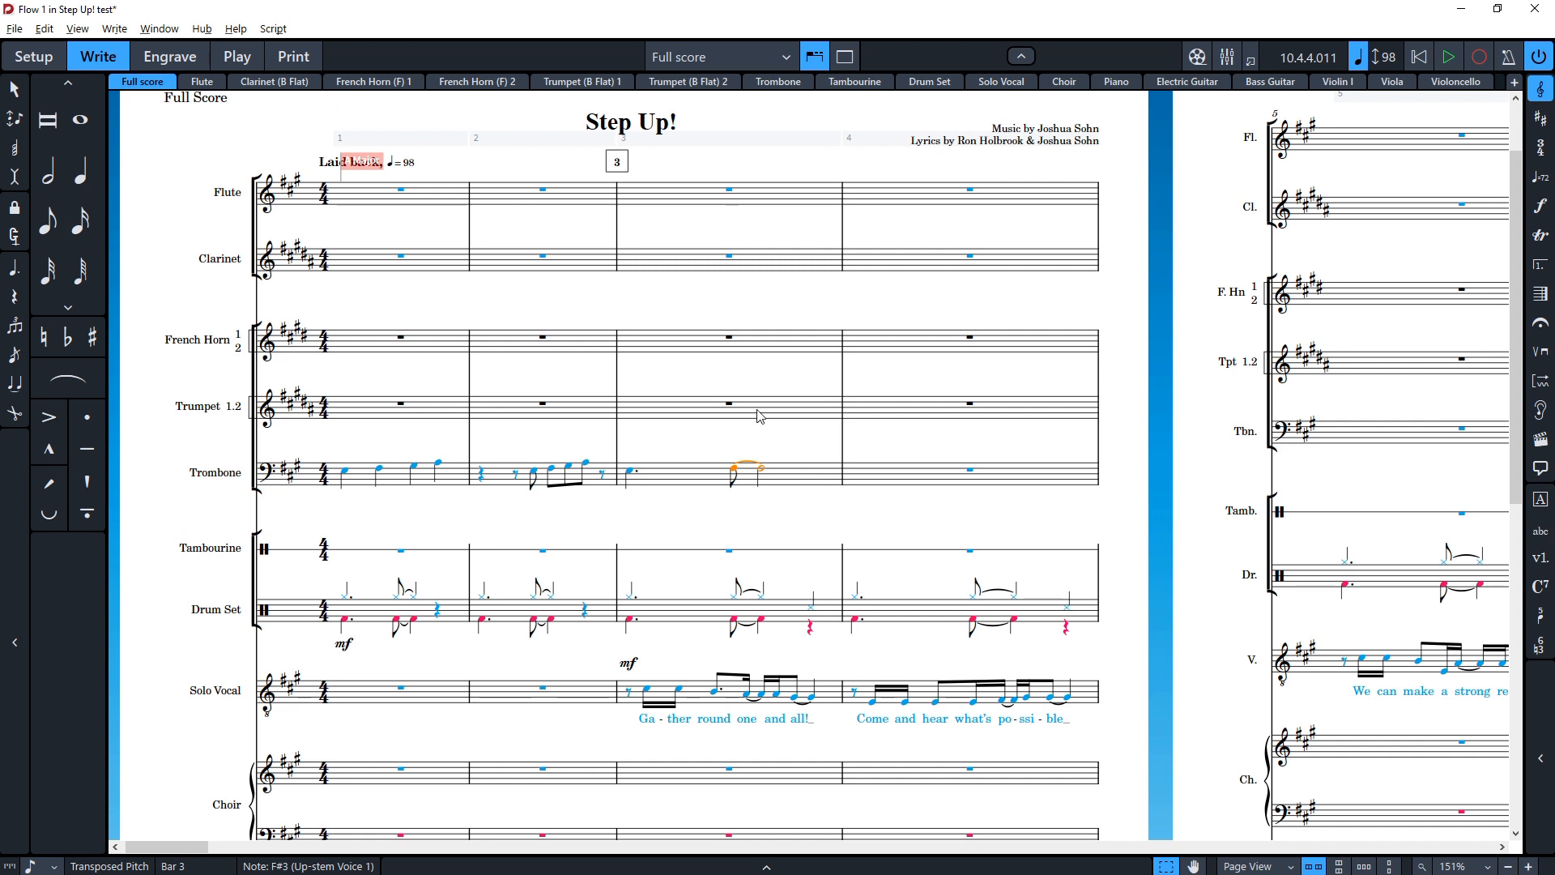
Step: Enter a sharpened whole note in the Trombone's fourth bar with Insert mode switched on
key("Right")
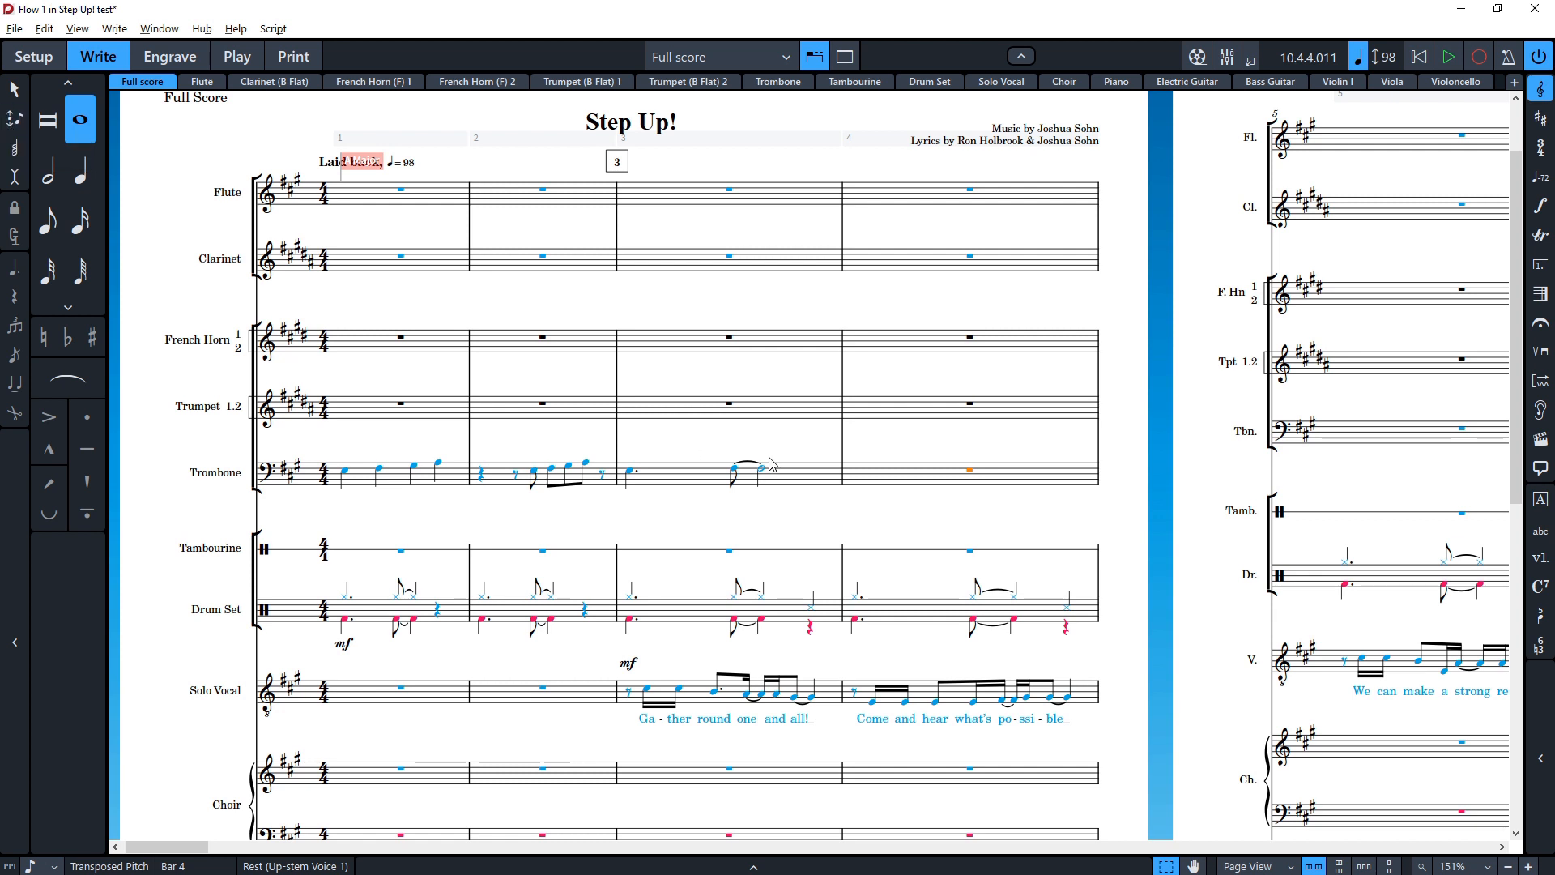
key("shift+n")
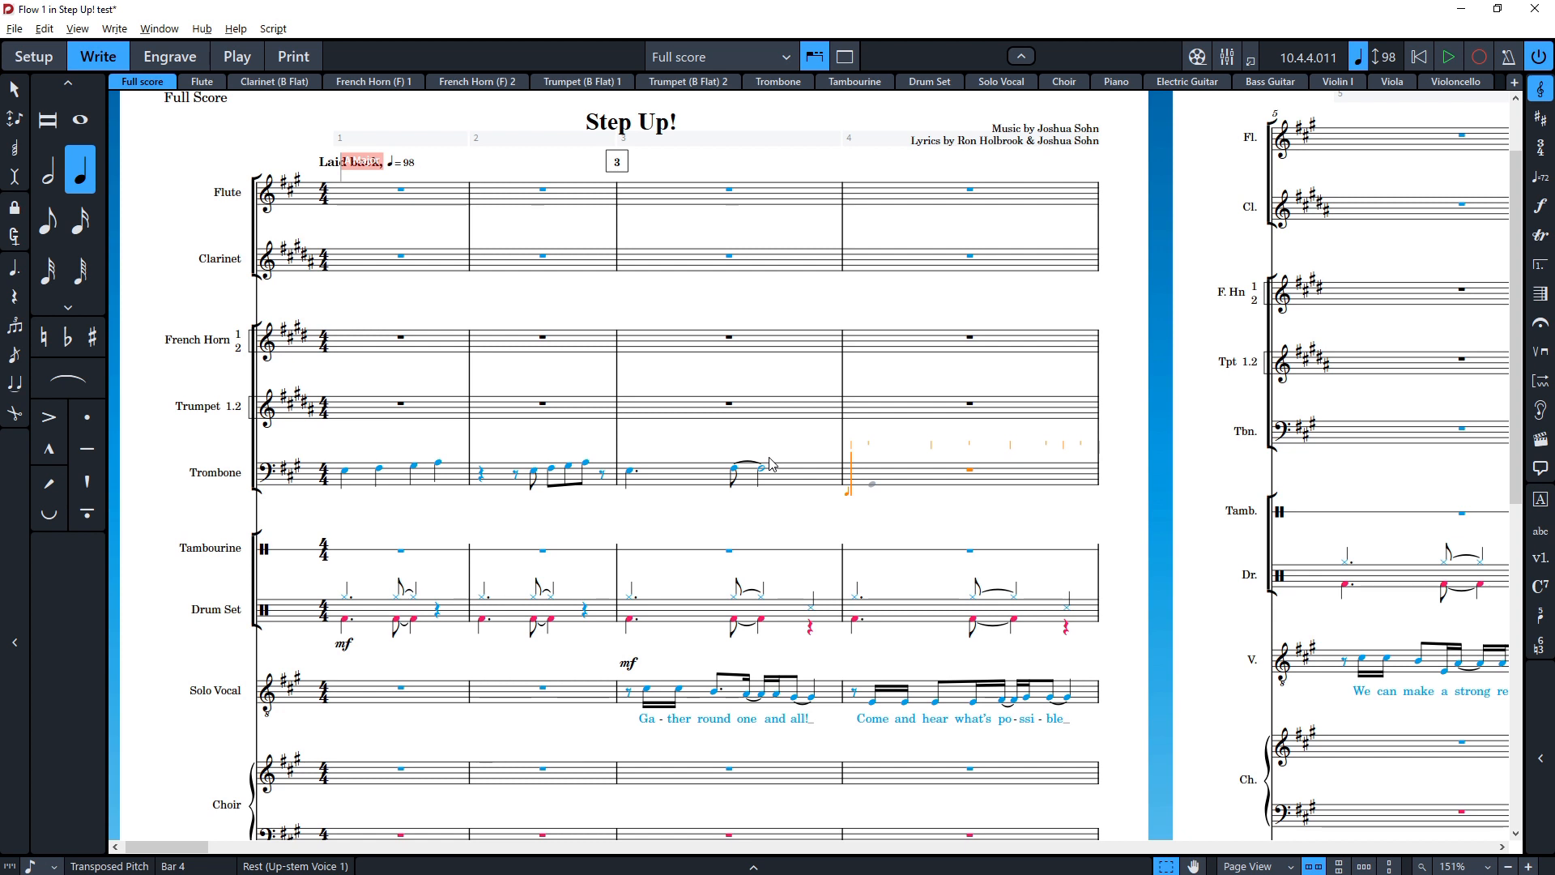
key("i")
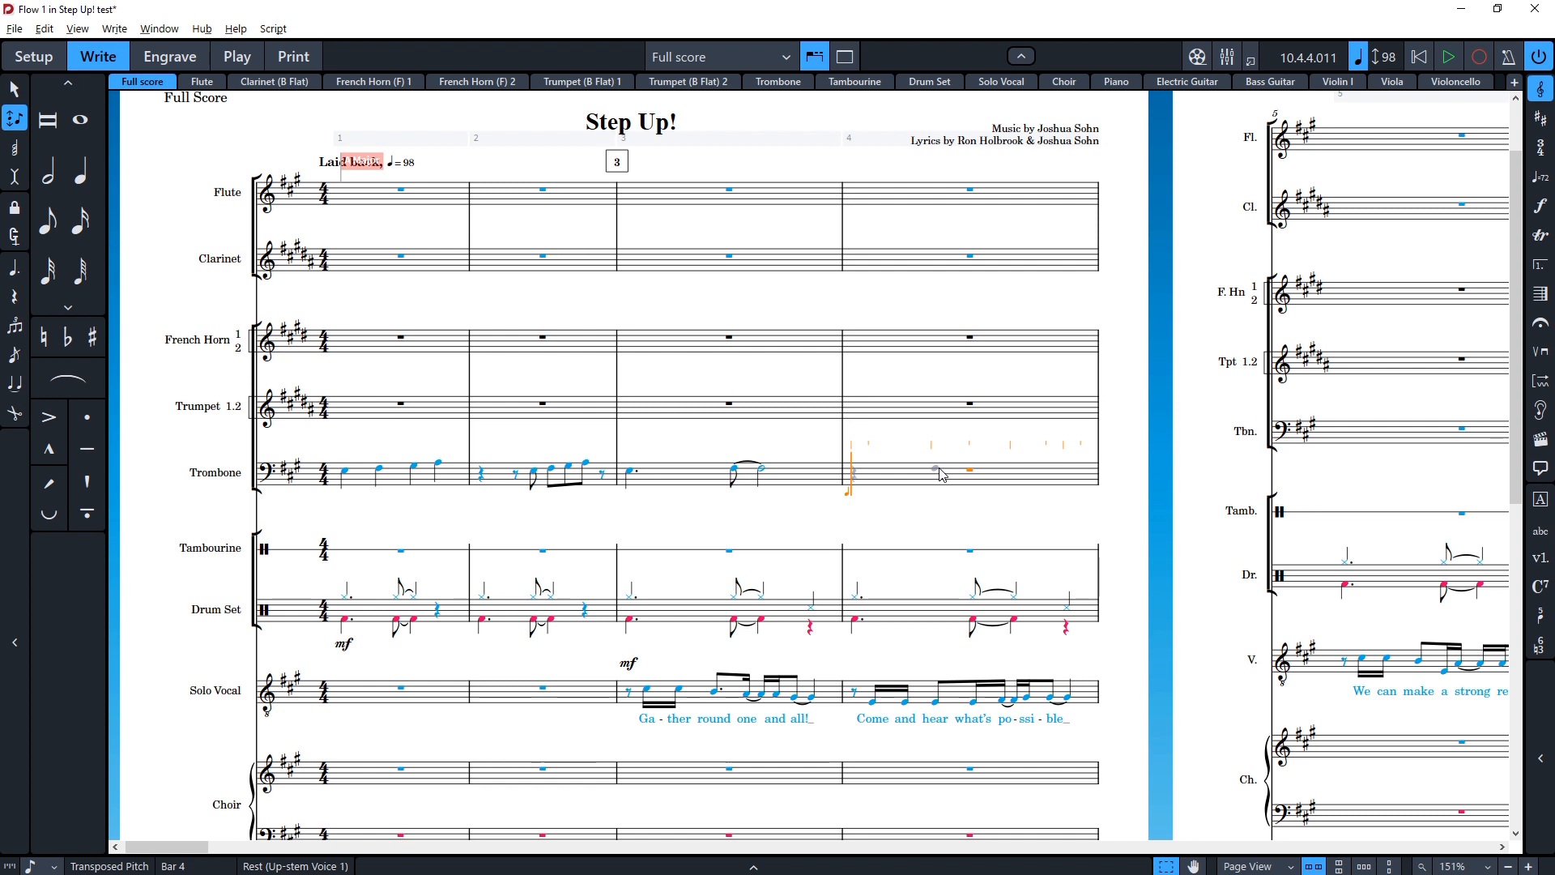
key("equal")
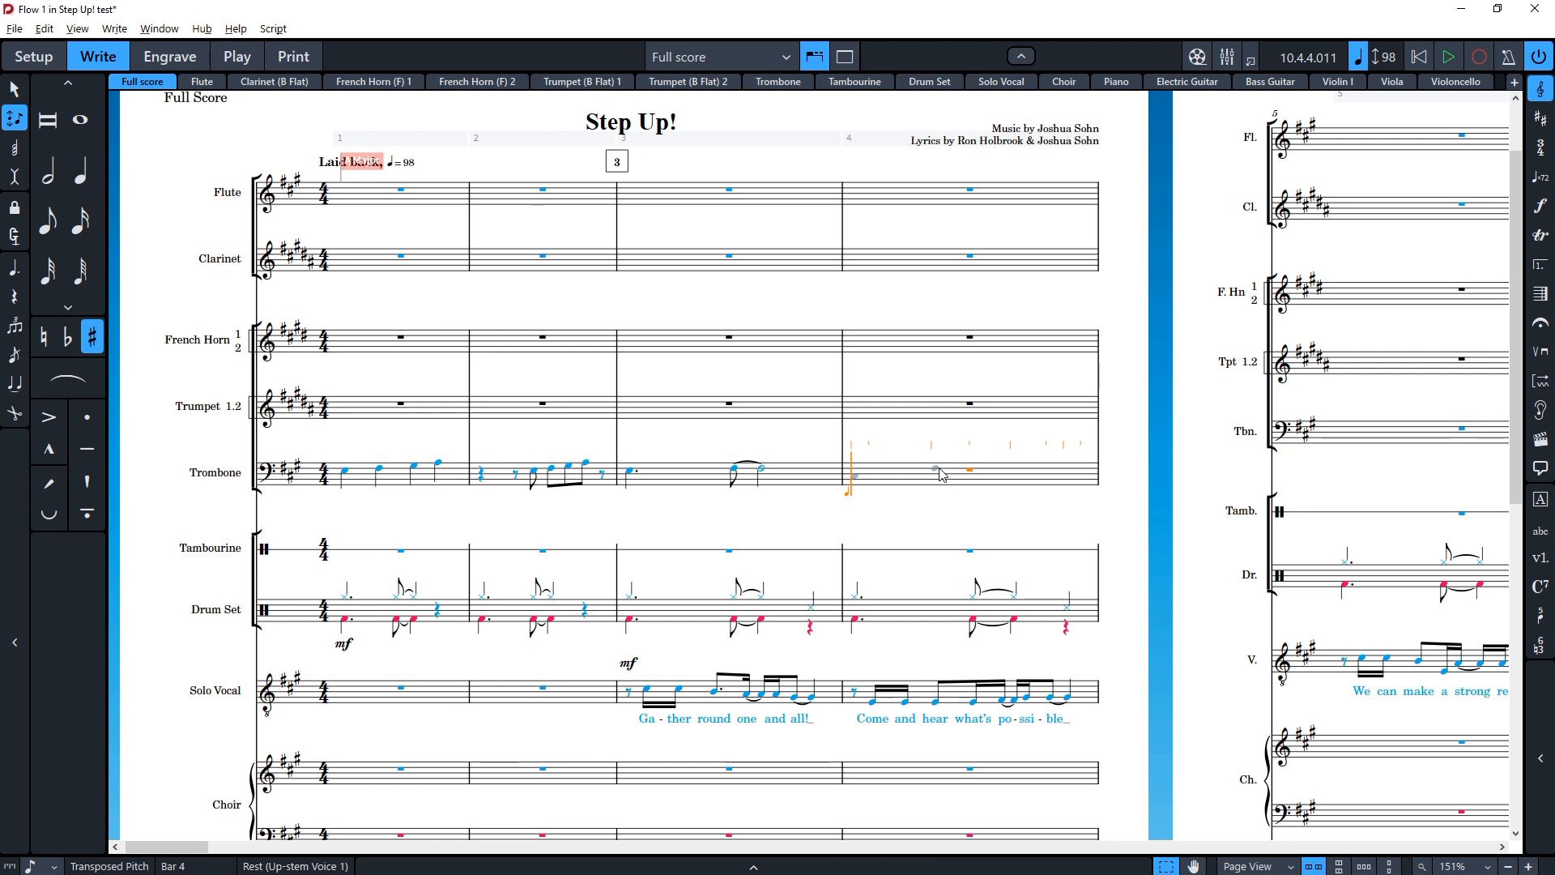
key("8")
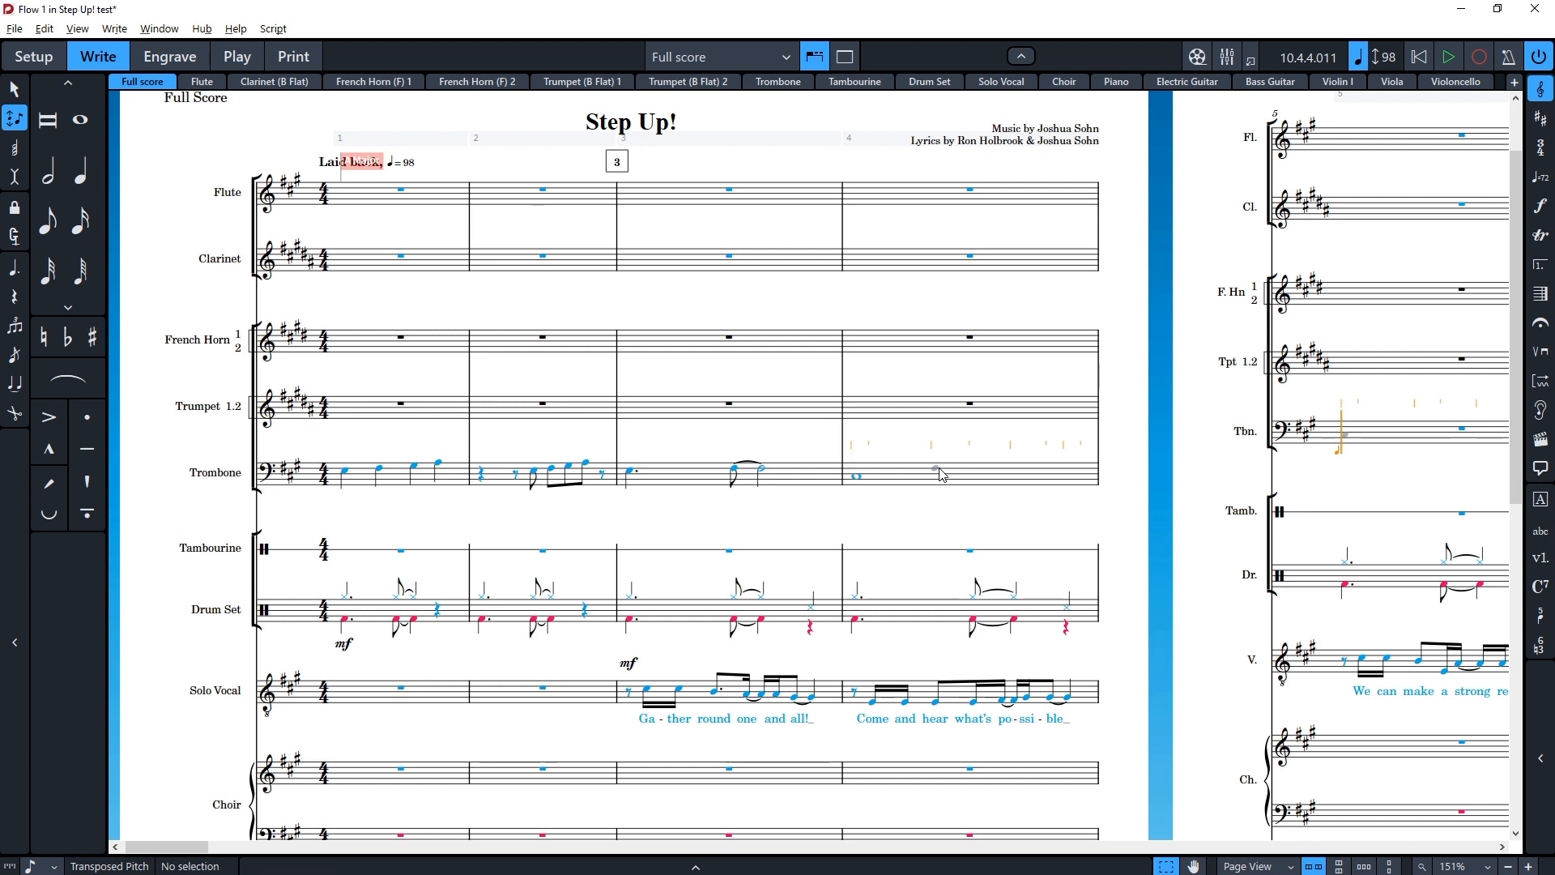
Step: Enter four D notes in the Trombone's fifth bar and exit note input
scroll(705, 456, "right", 1)
scroll(608, 496, "right", 1)
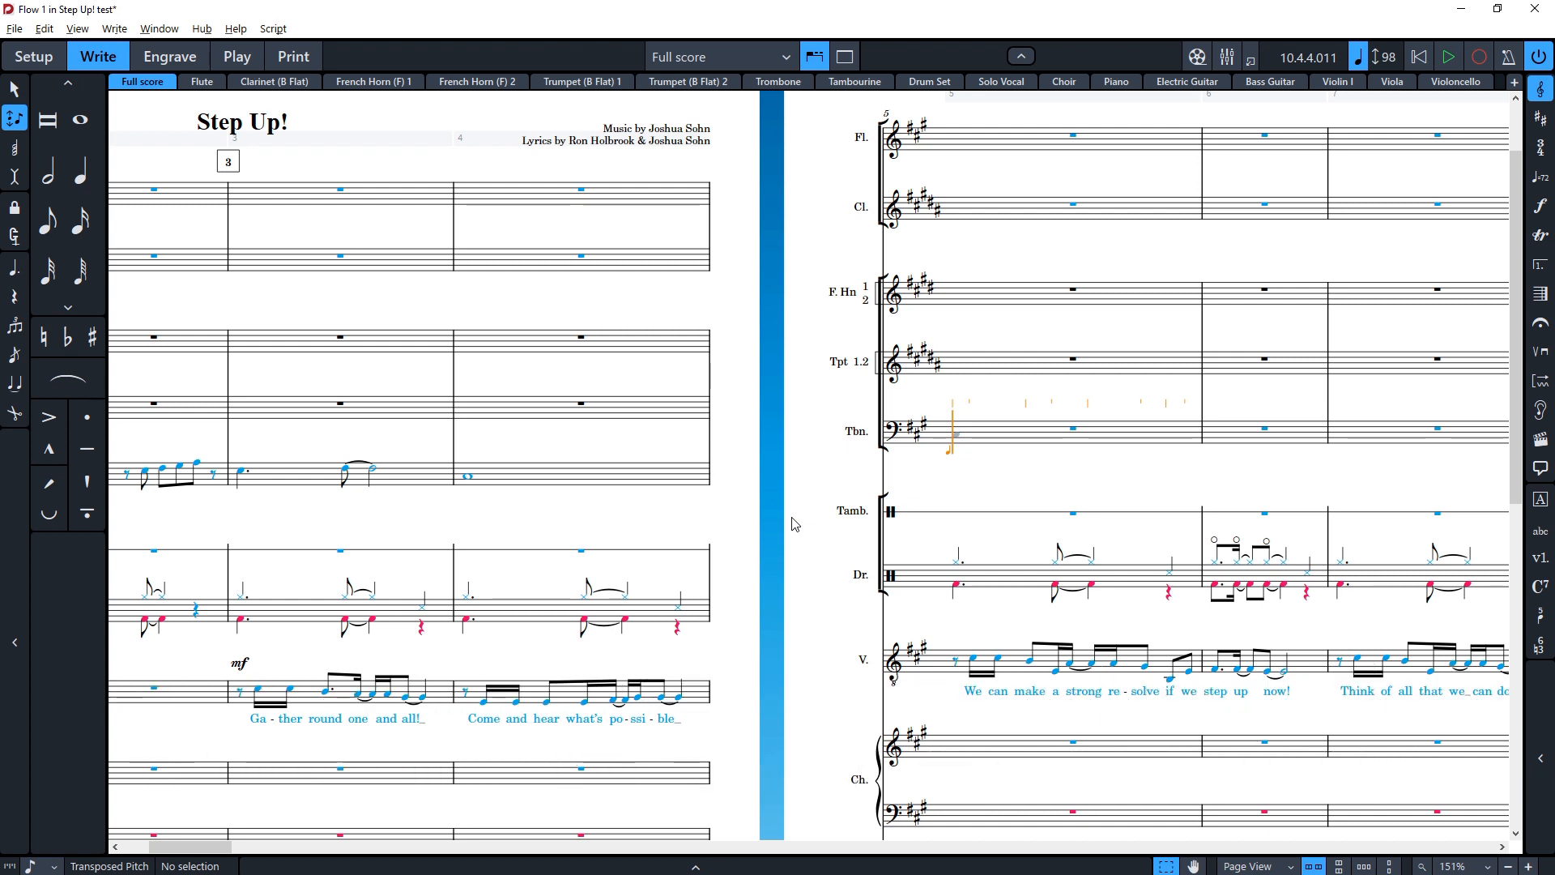
key("7")
key("d")
key("d")
key("d")
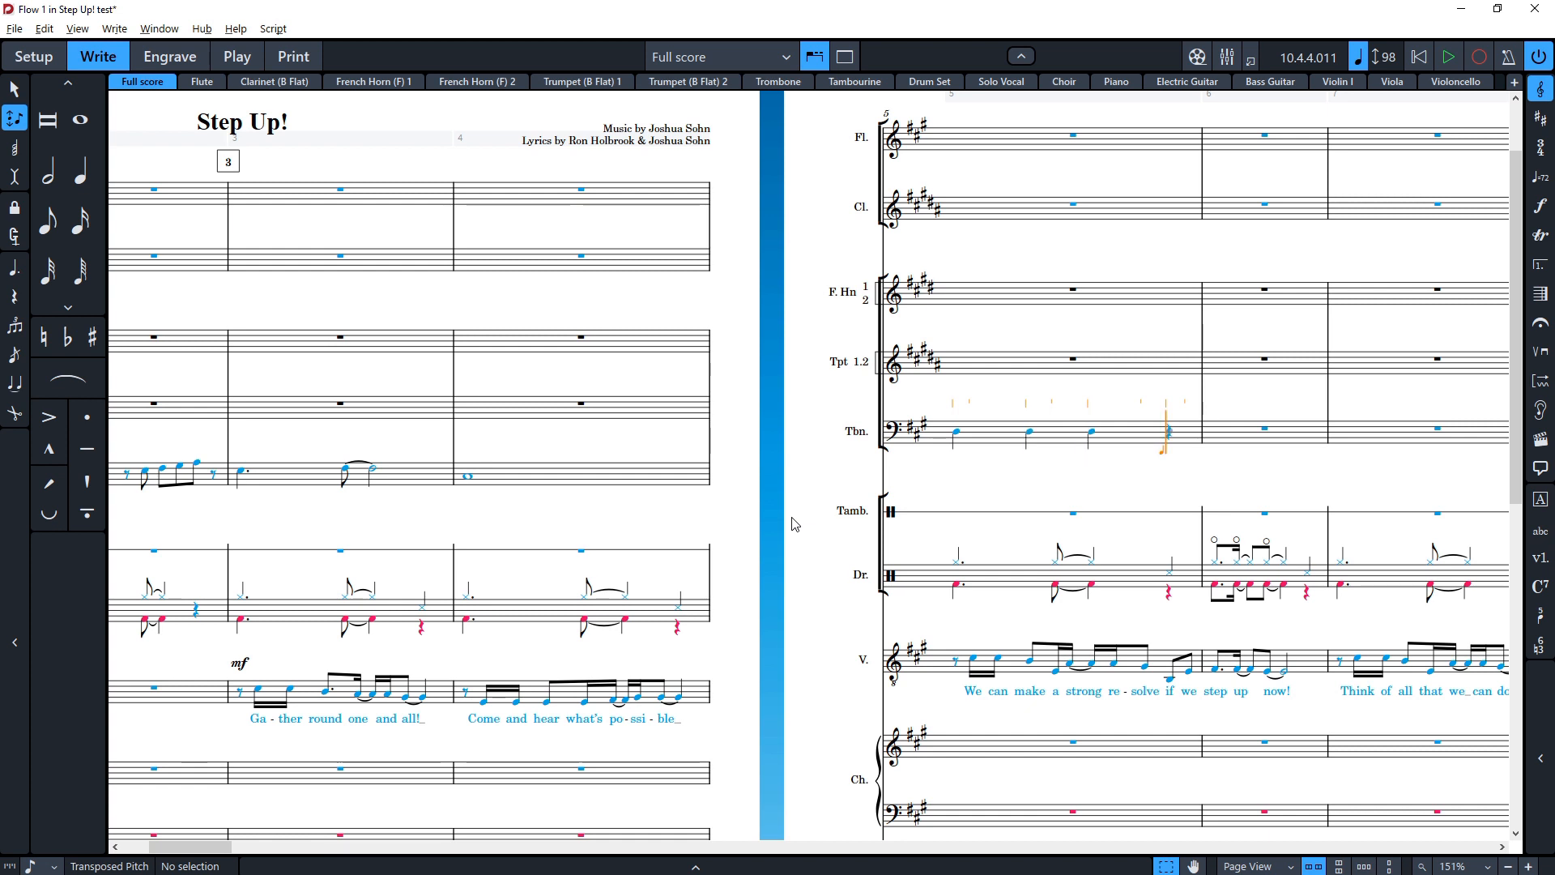
key("7")
key("d")
key("Escape")
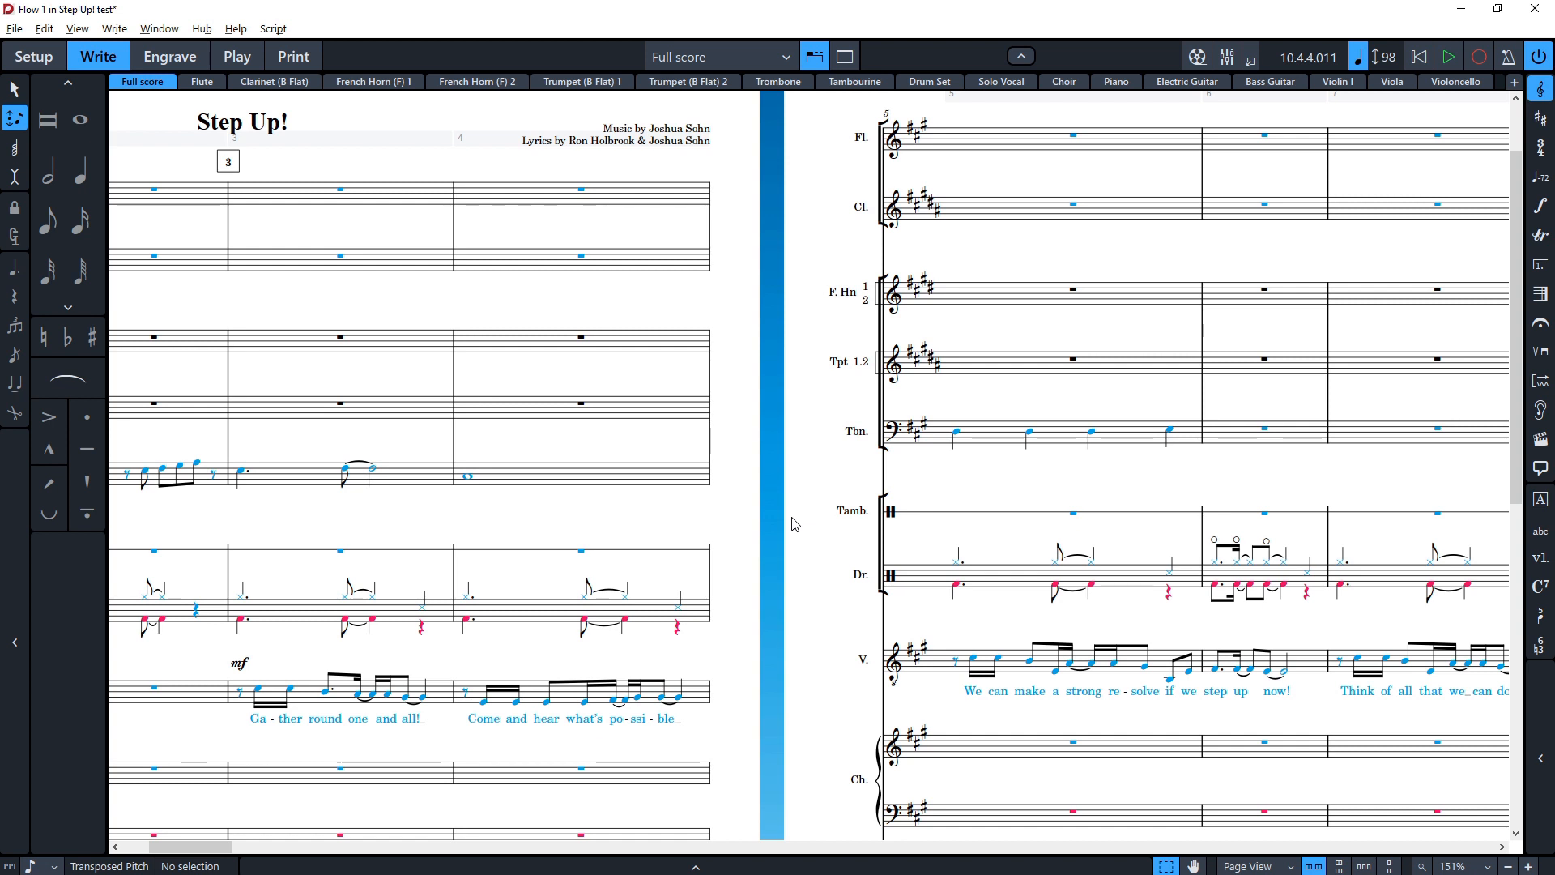
Step: Switch off Insert mode and browse through the full score's first pages
left_click(15, 122)
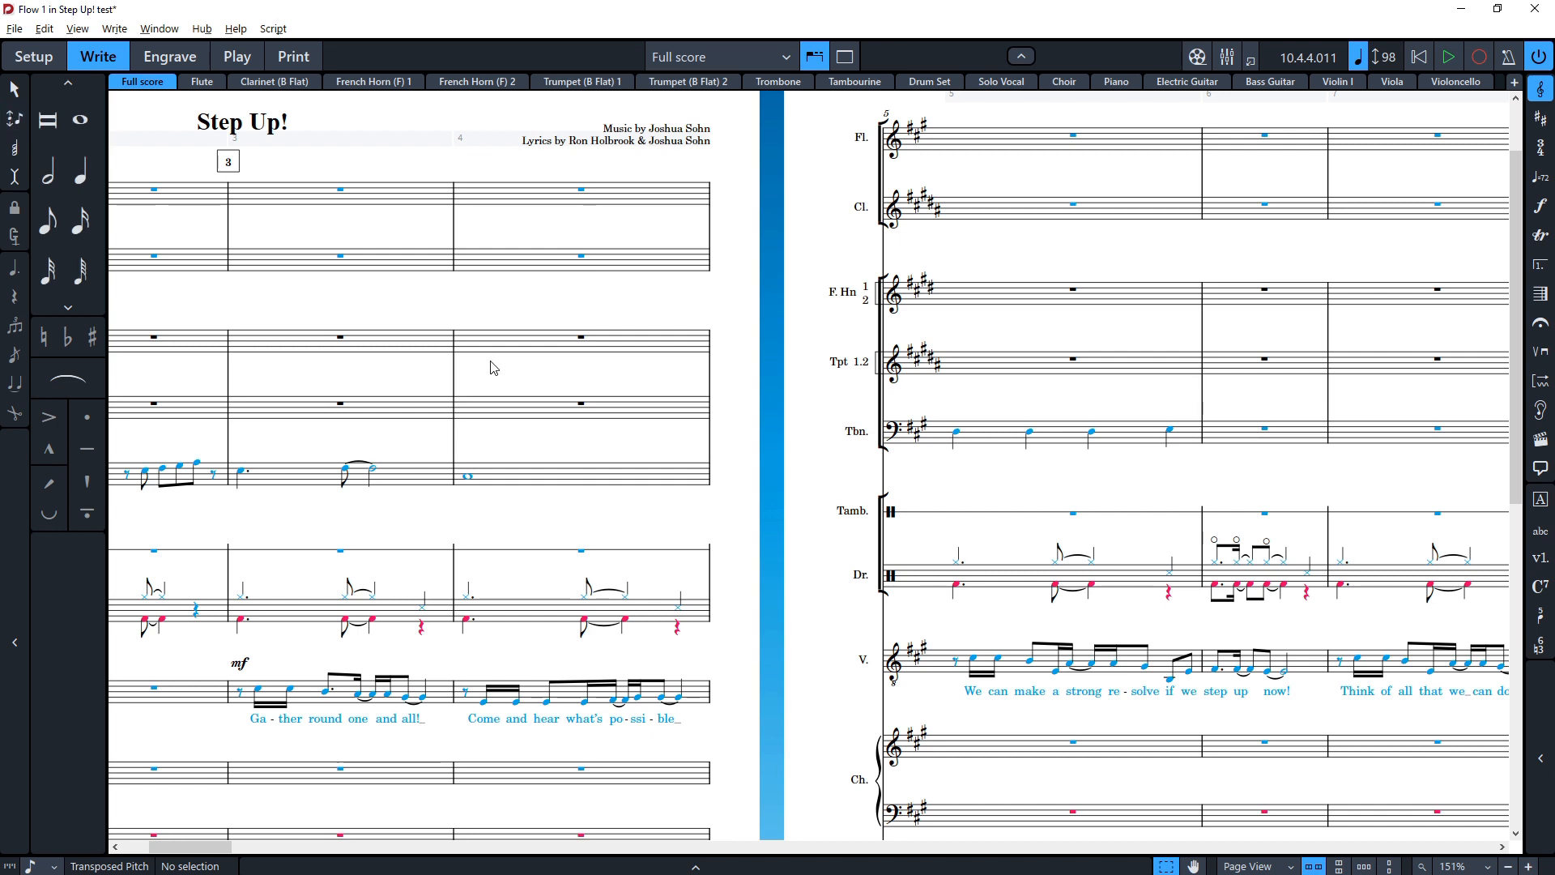
scroll(502, 390, "right", 3)
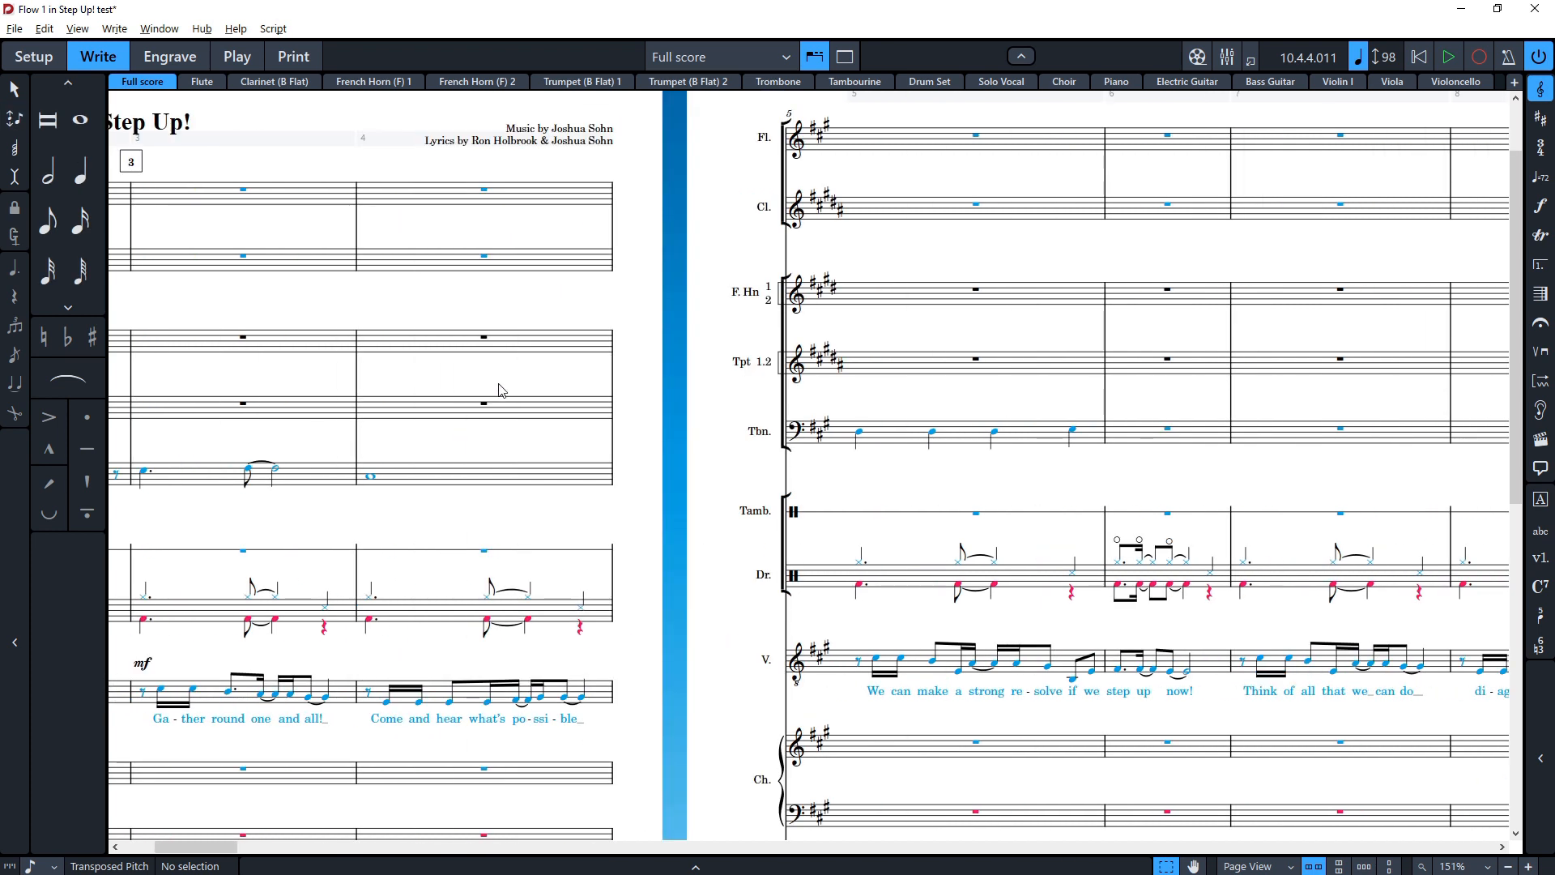
scroll(499, 389, "left", 5)
scroll(464, 560, "right", 8)
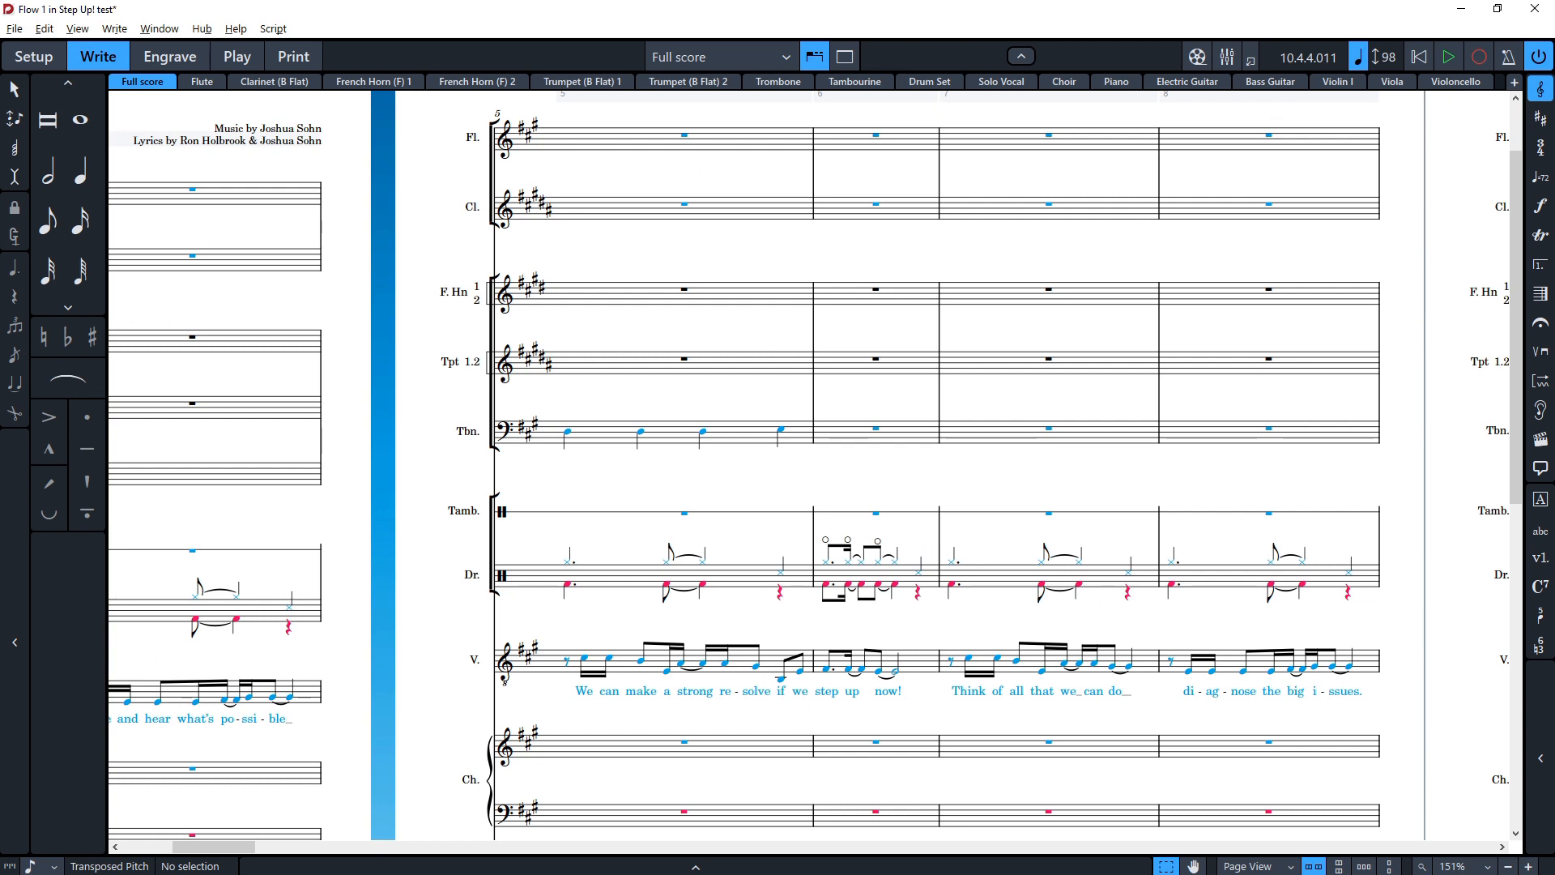
scroll(535, 482, "down", 3)
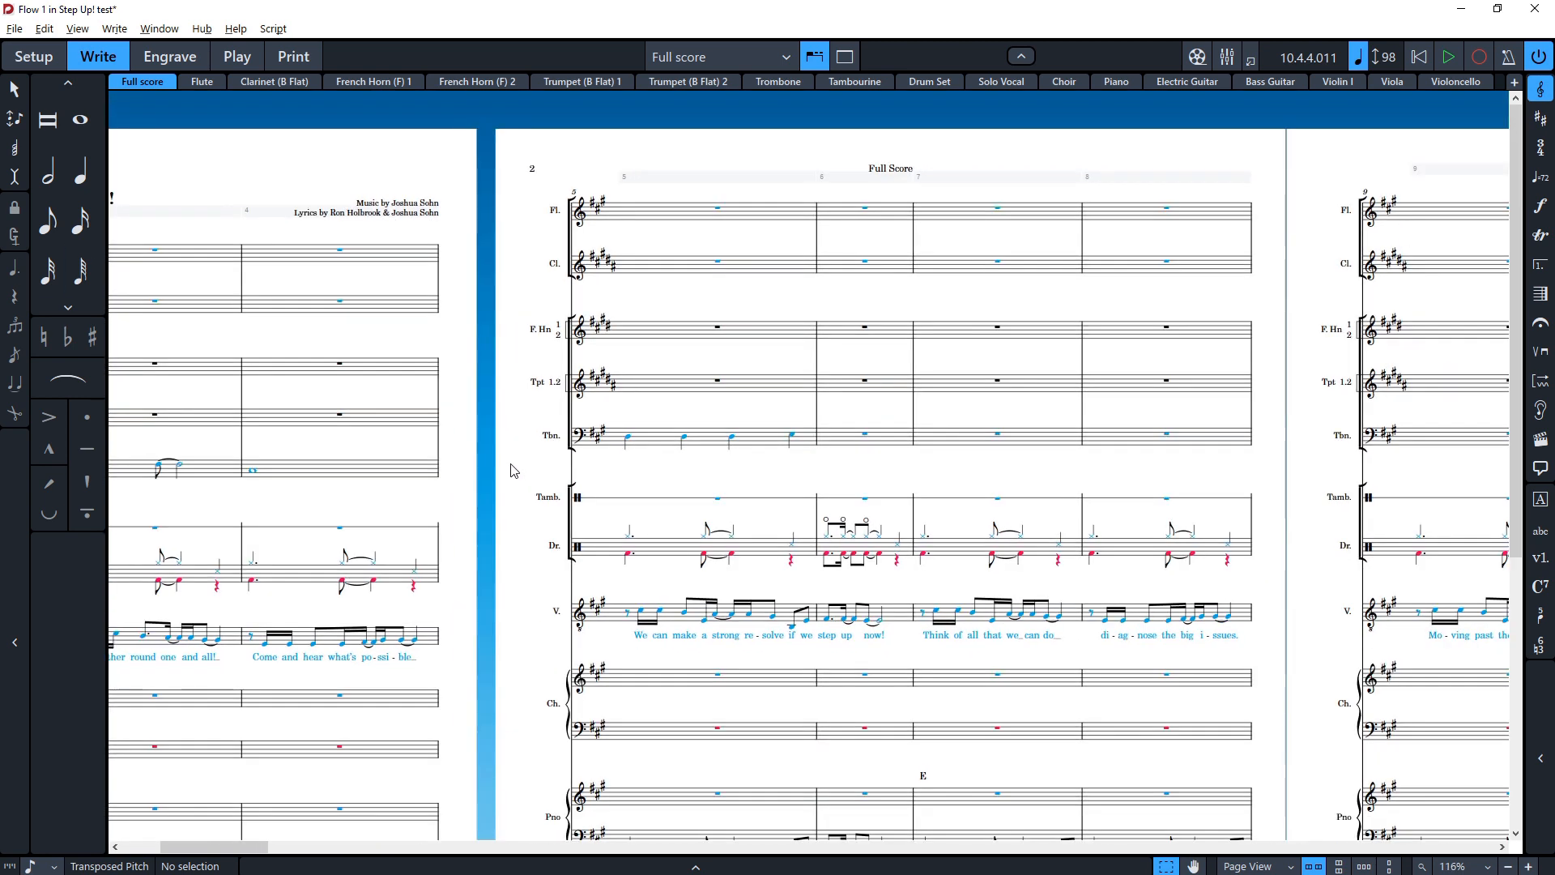
scroll(512, 471, "right", 10)
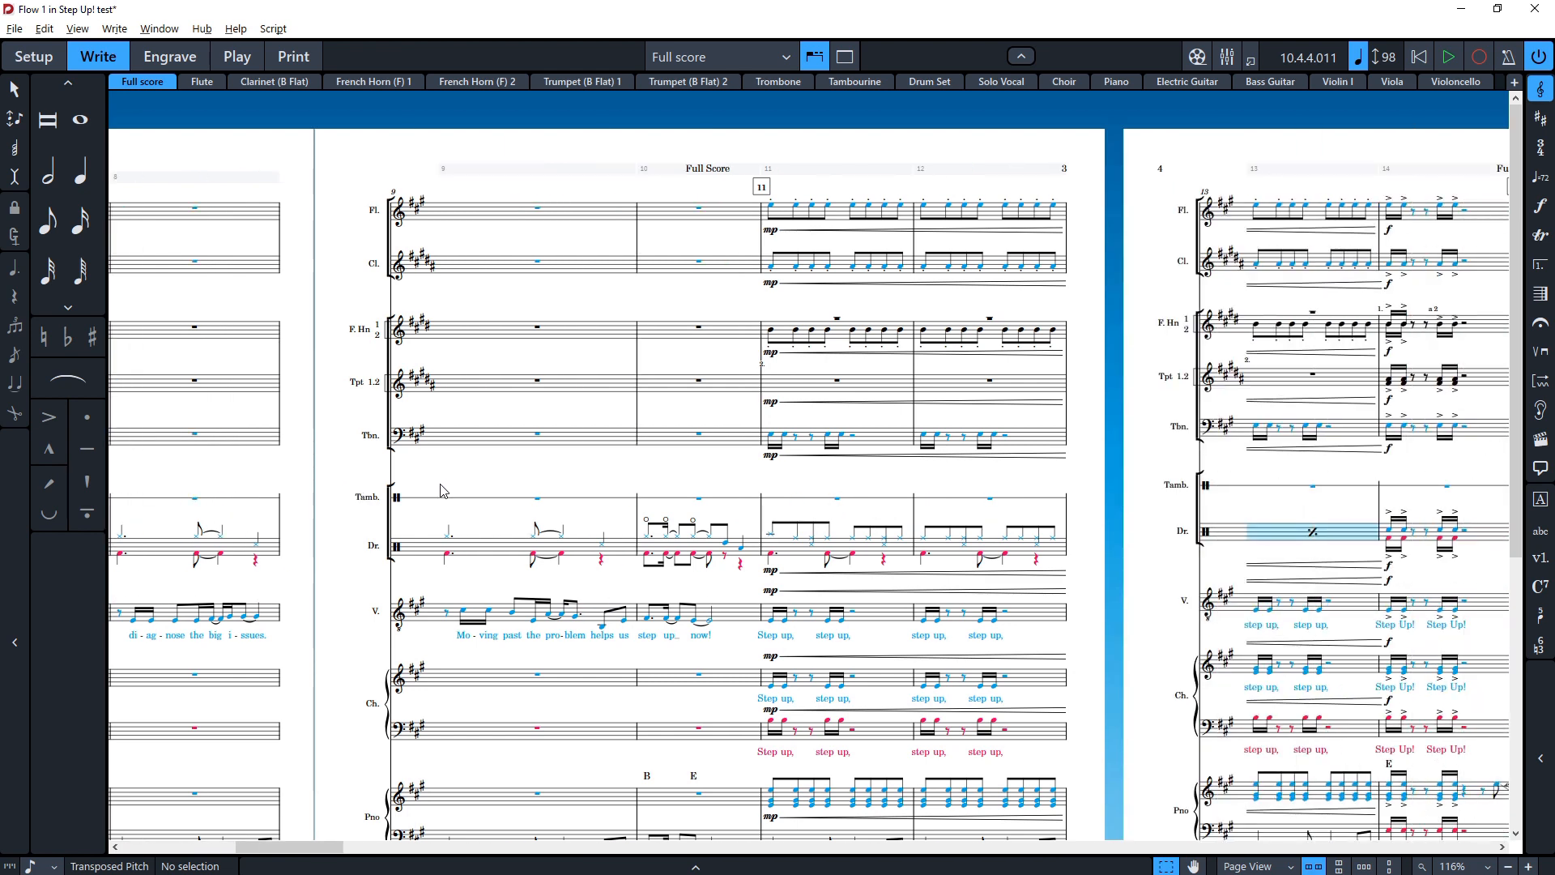
scroll(443, 490, "left", 6)
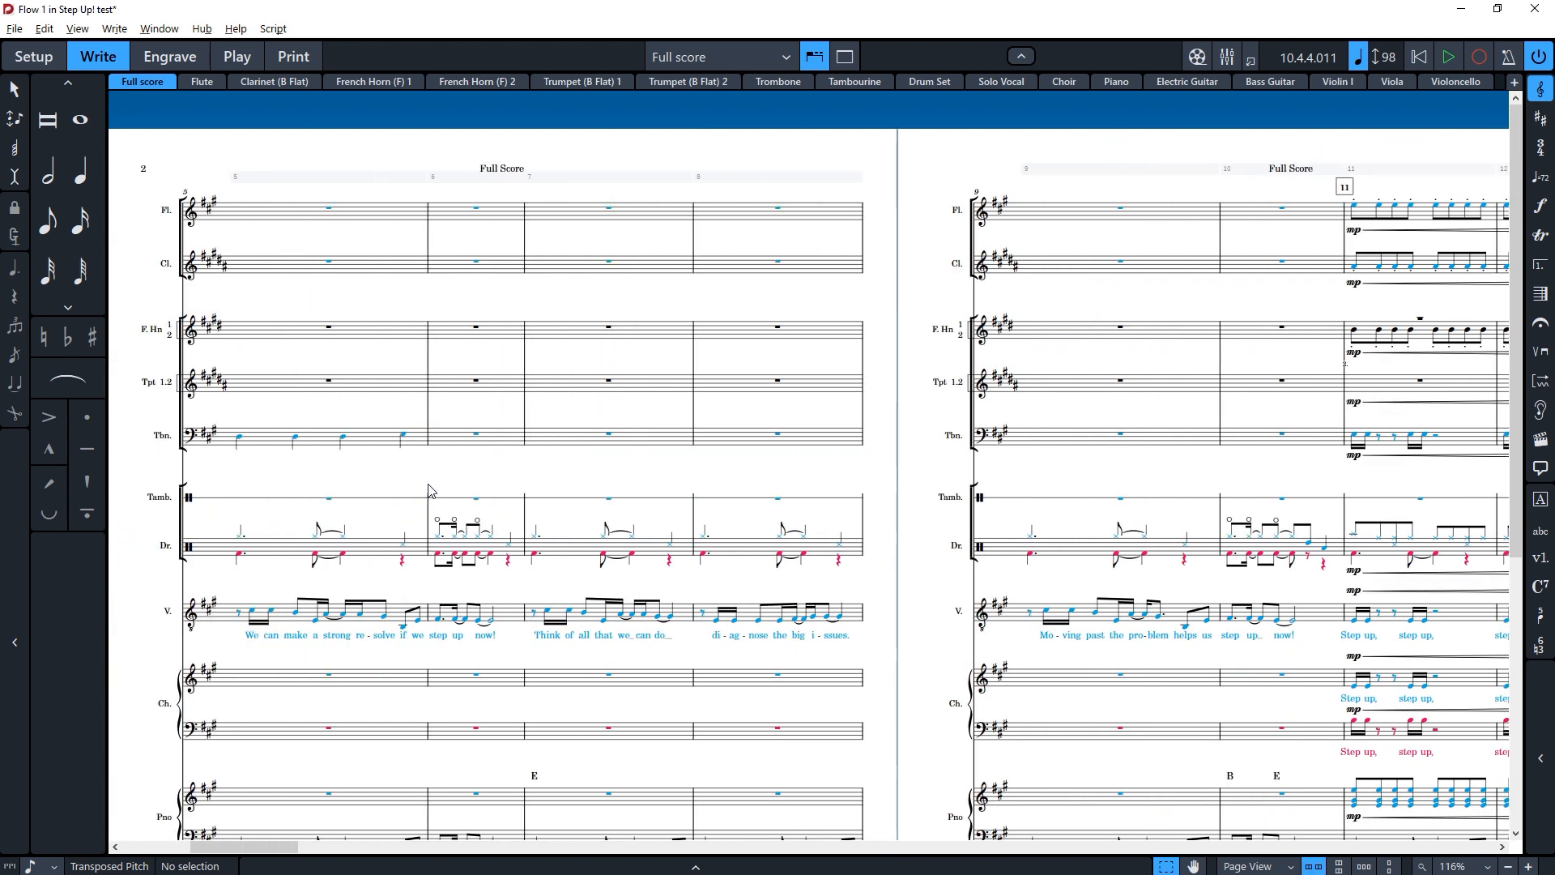
scroll(429, 490, "left", 6)
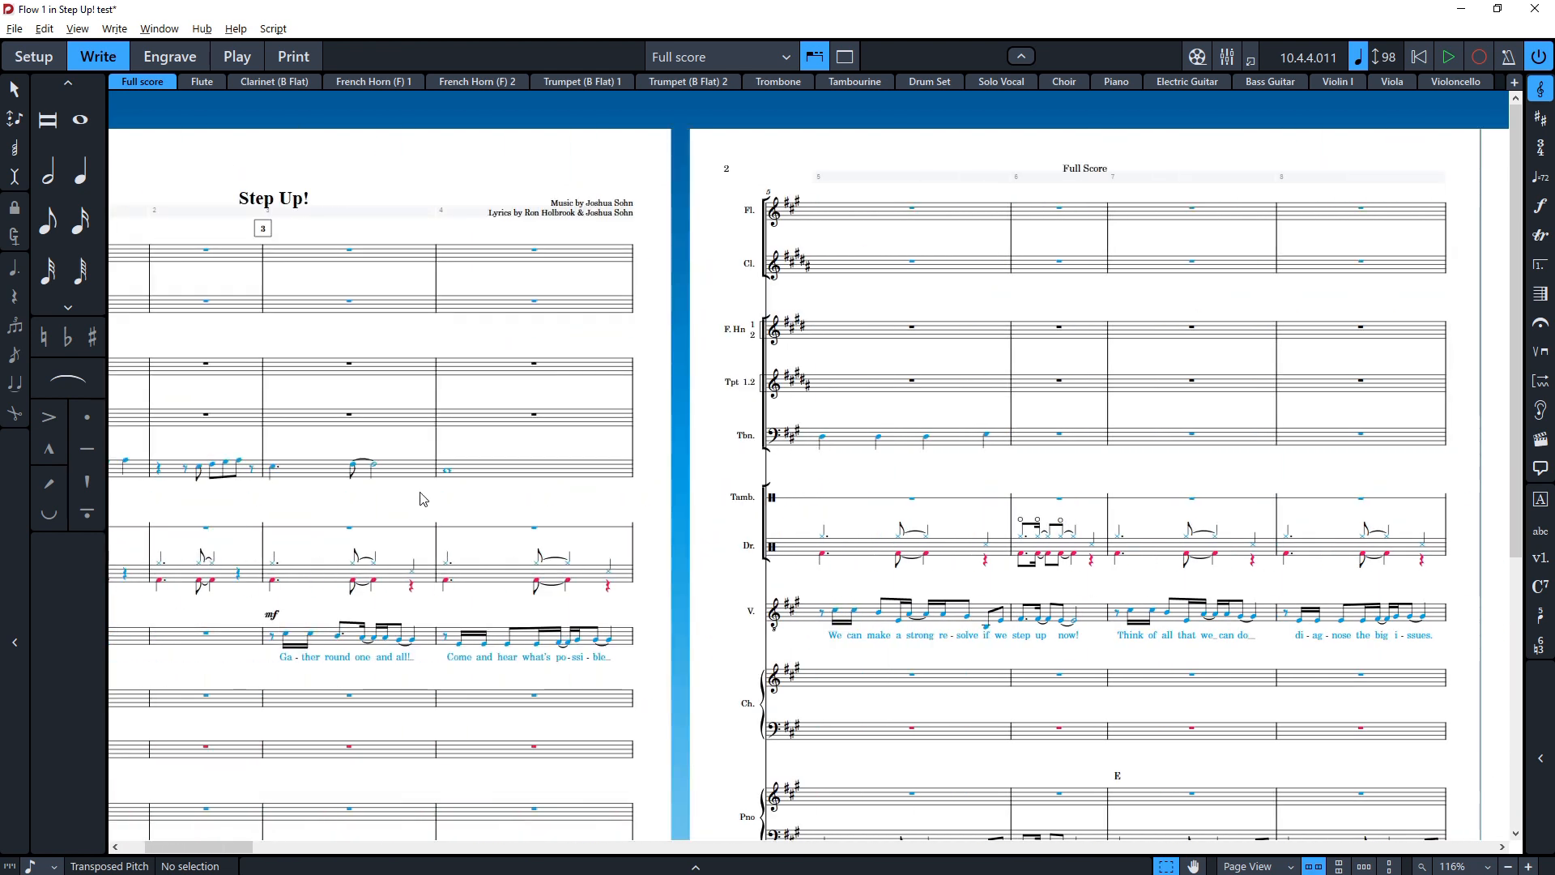
Step: Add an mf dynamic to the Drum Set's third bar and delete it again
left_click(314, 577)
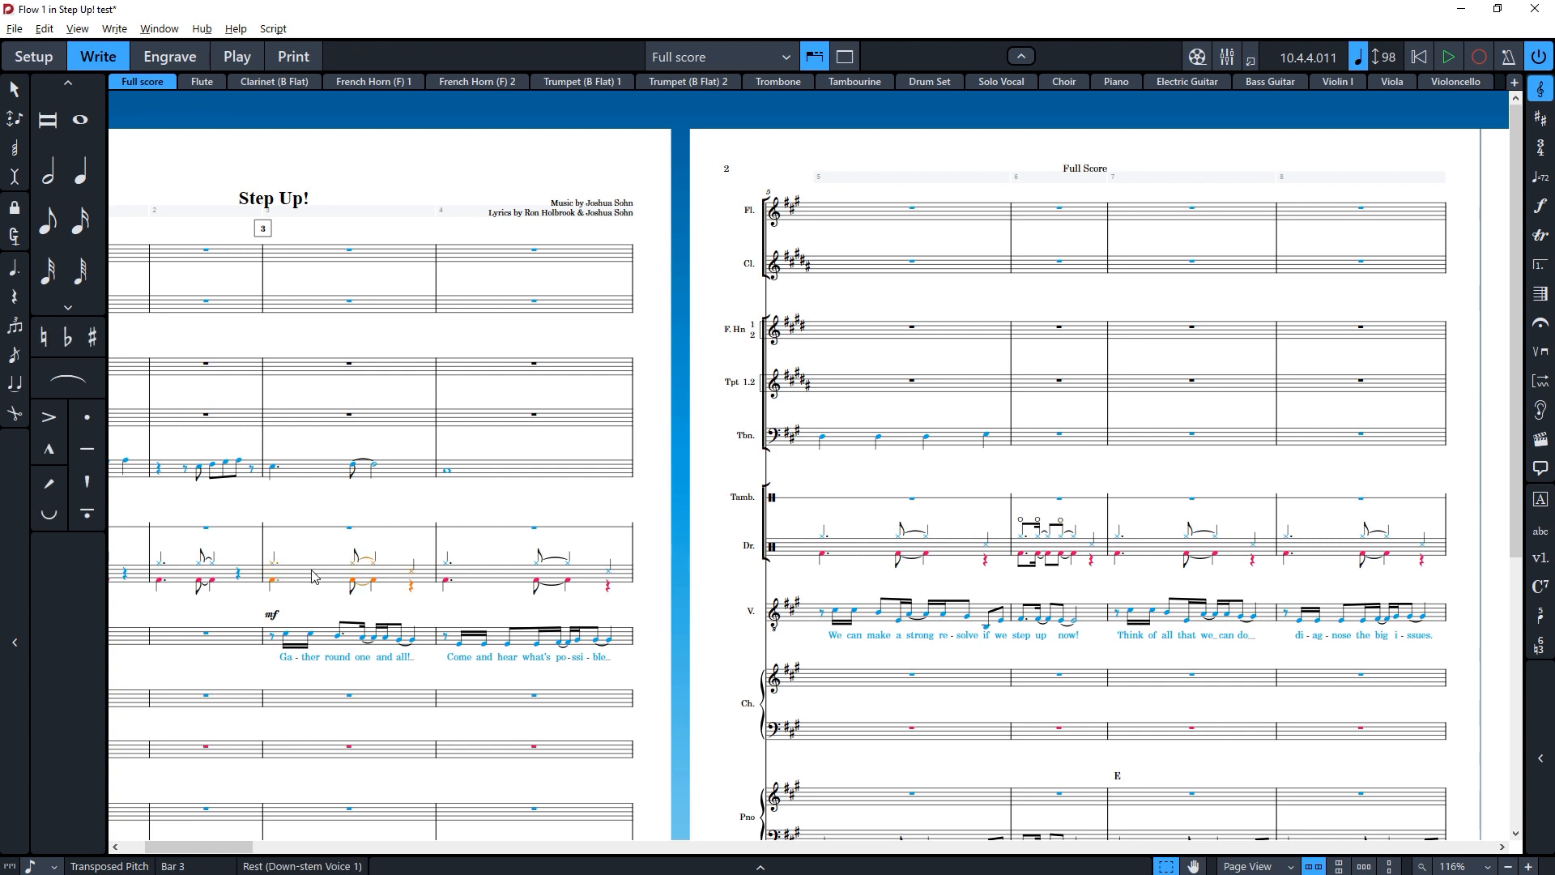
key("shift+d")
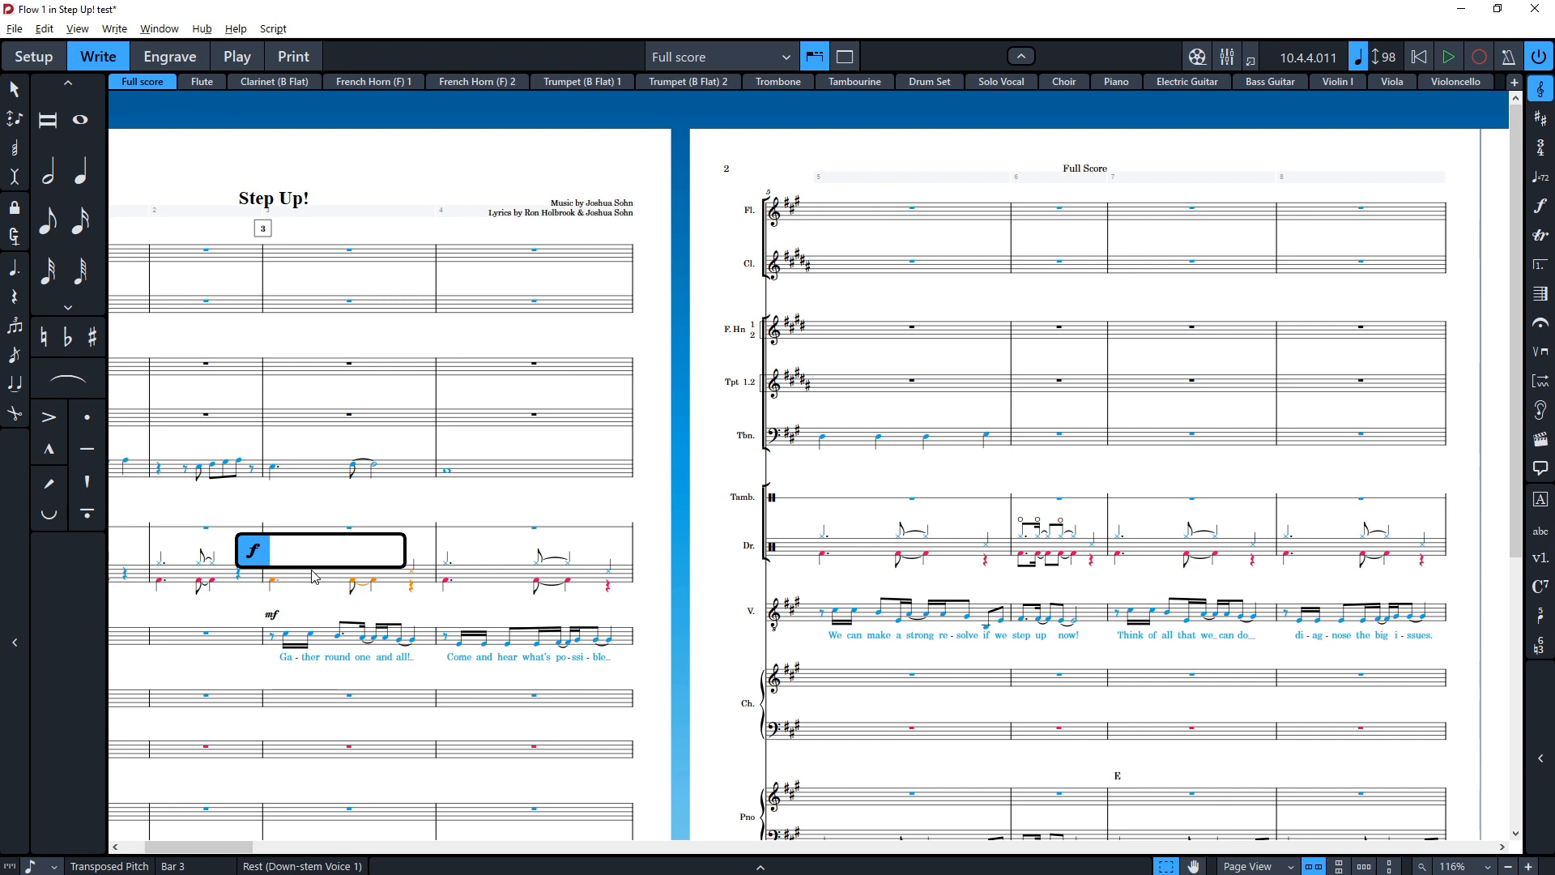
type("mf")
key("Return")
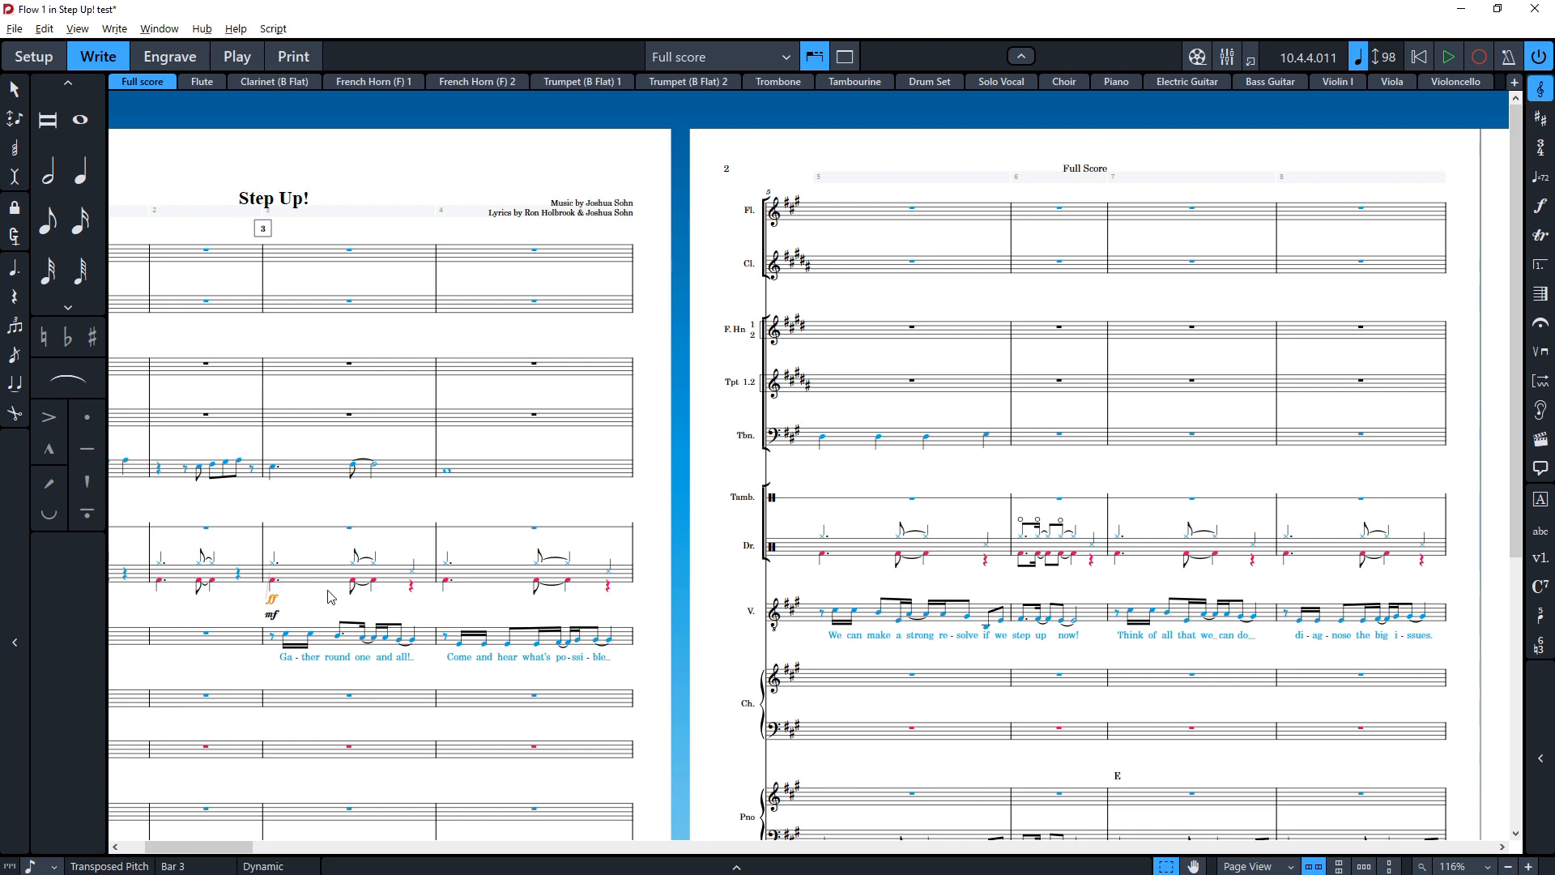
key("Delete")
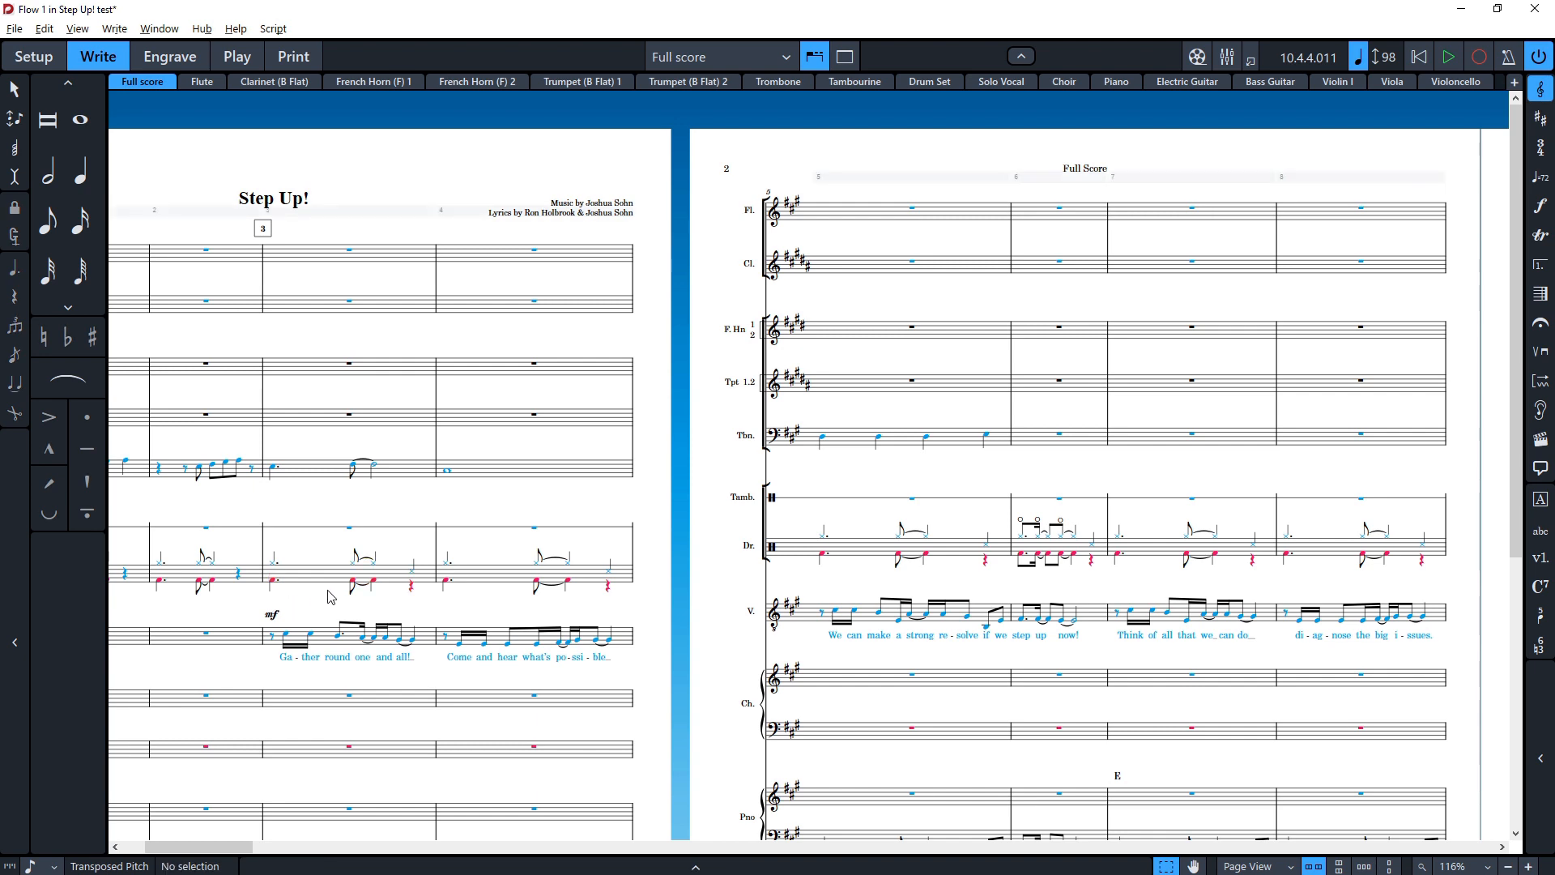
Step: Switch to Sibelius and try adding expression text to the Drum Set's fourth bar, then undo it
scroll(330, 597, "right", 2)
scroll(328, 616, "left", 4)
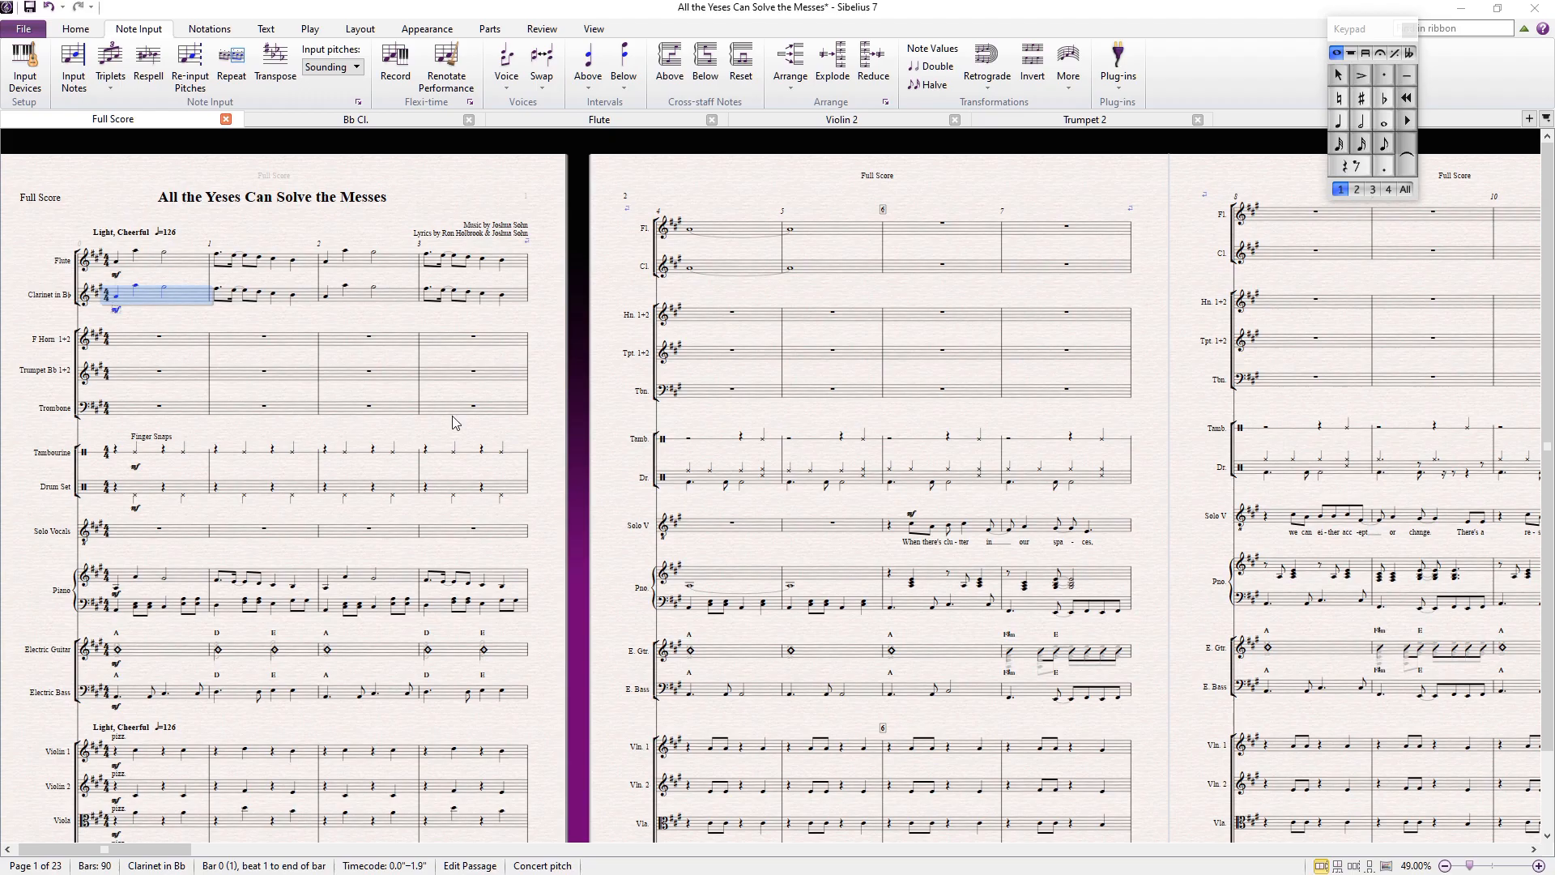
left_click(696, 478)
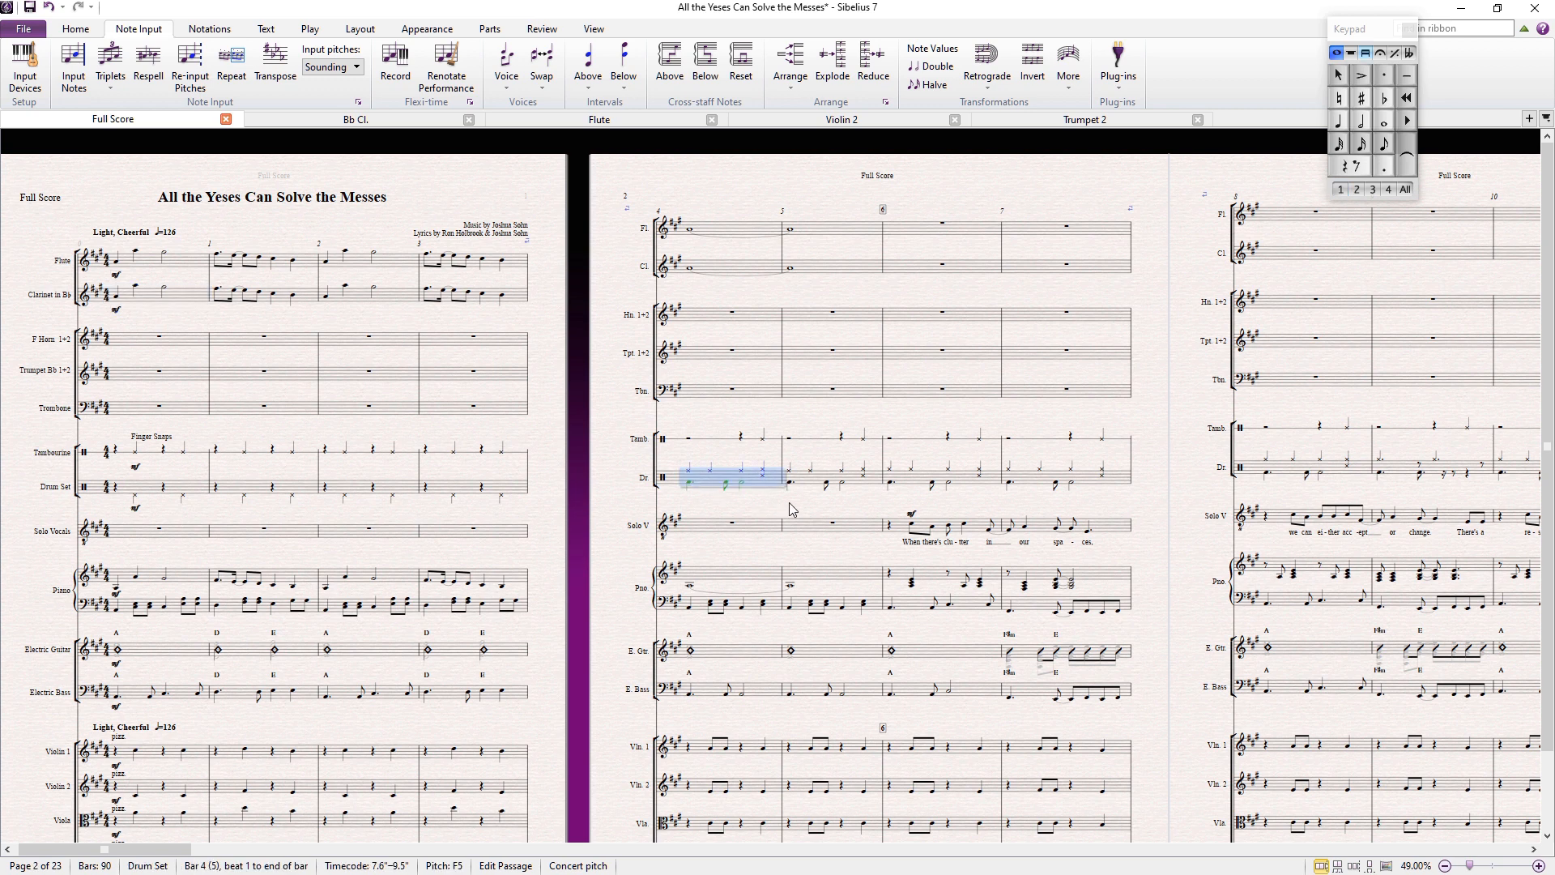
key("ctrl+e")
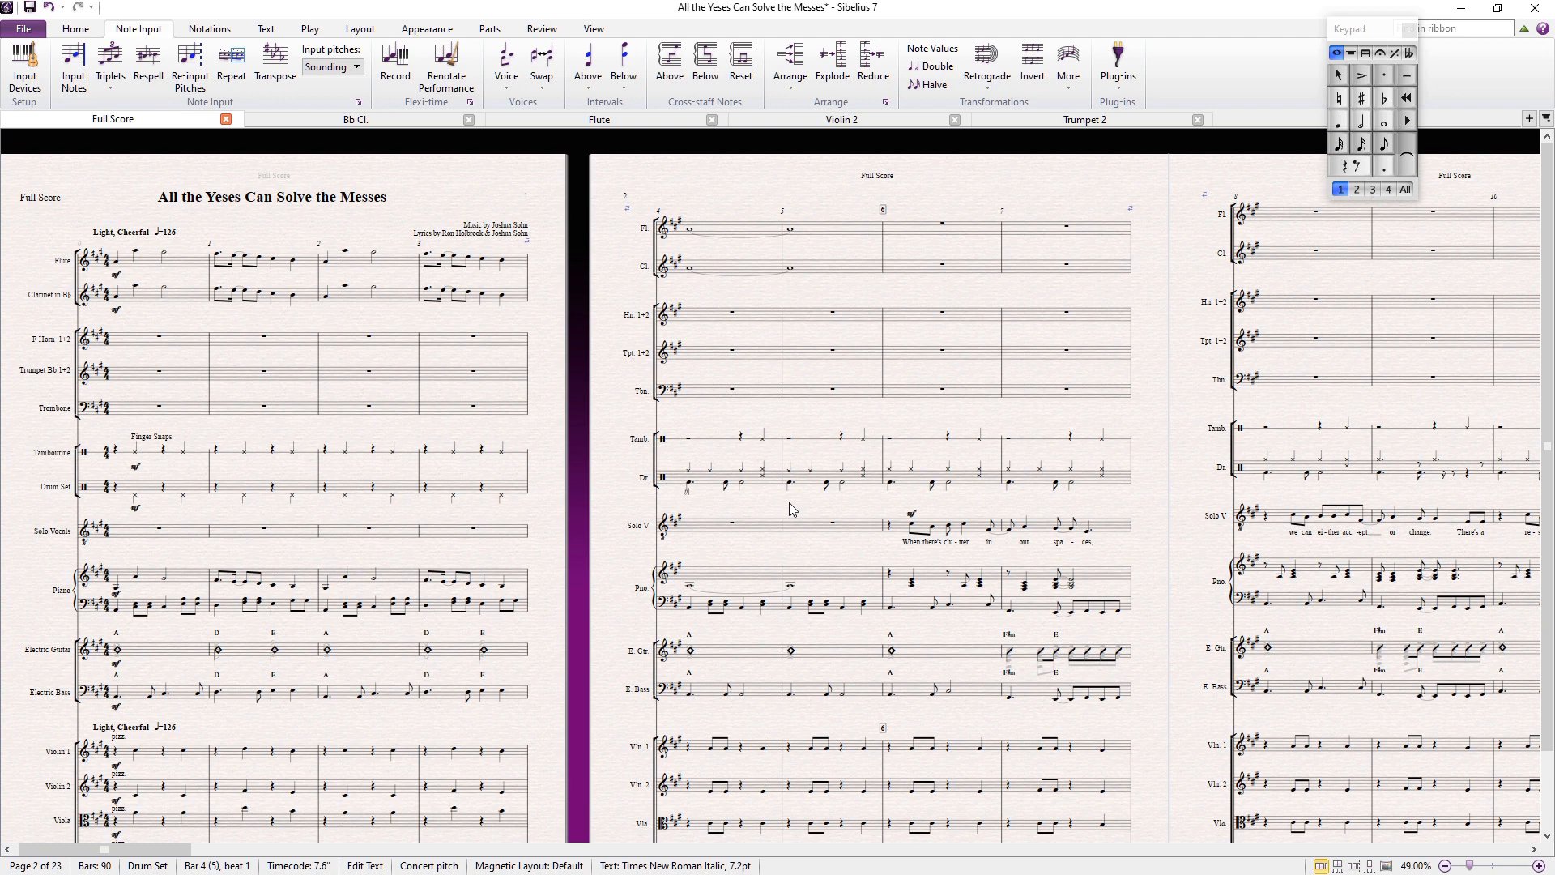
key("Escape")
scroll(765, 505, "up", 5, "ctrl")
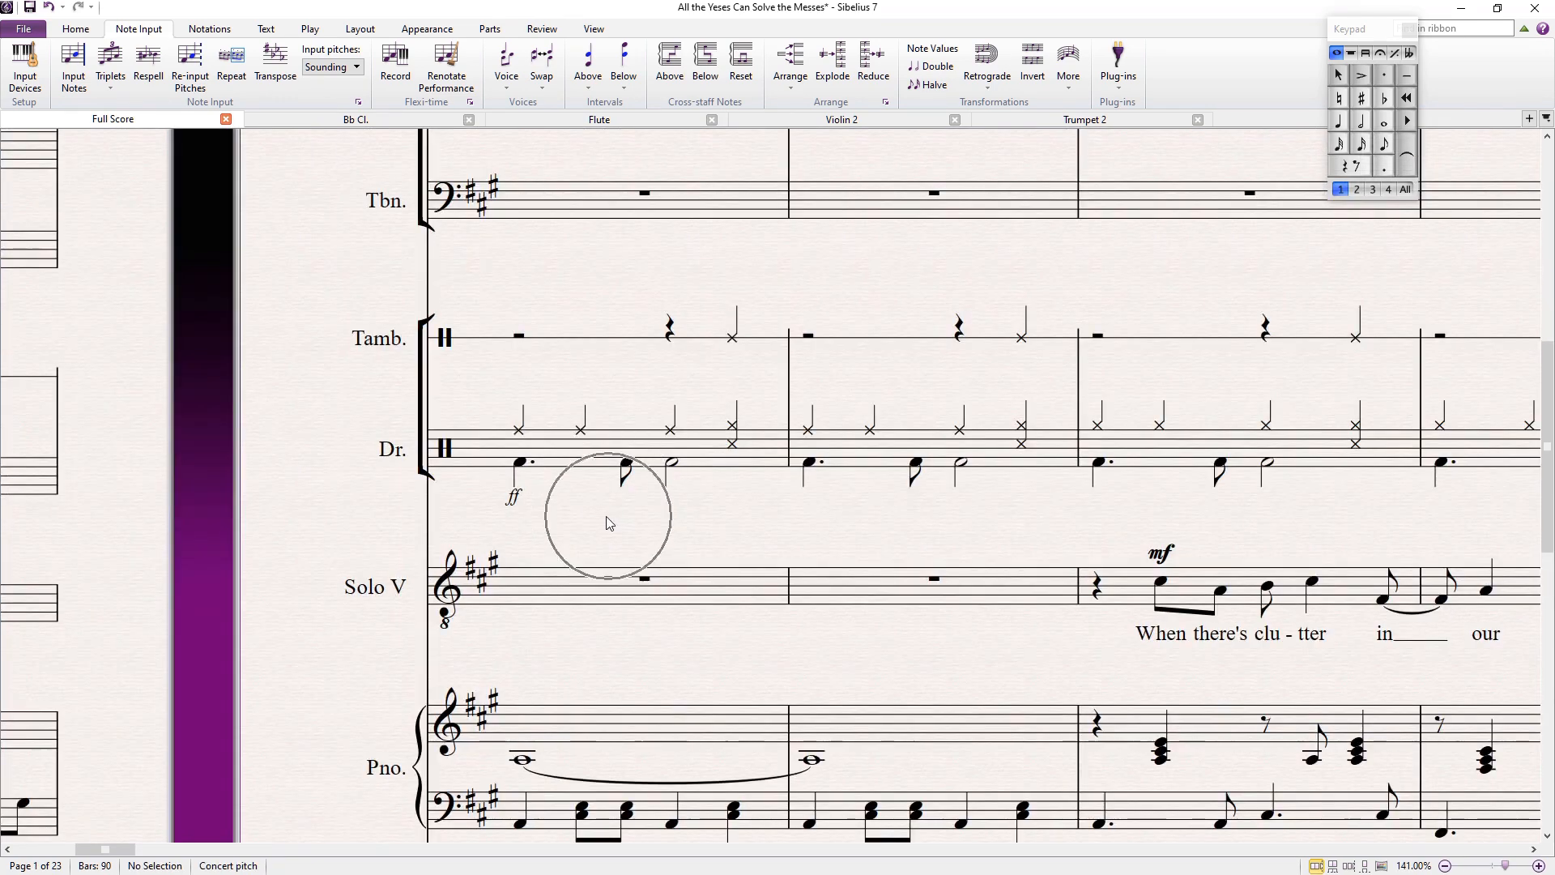
key("ctrl+z")
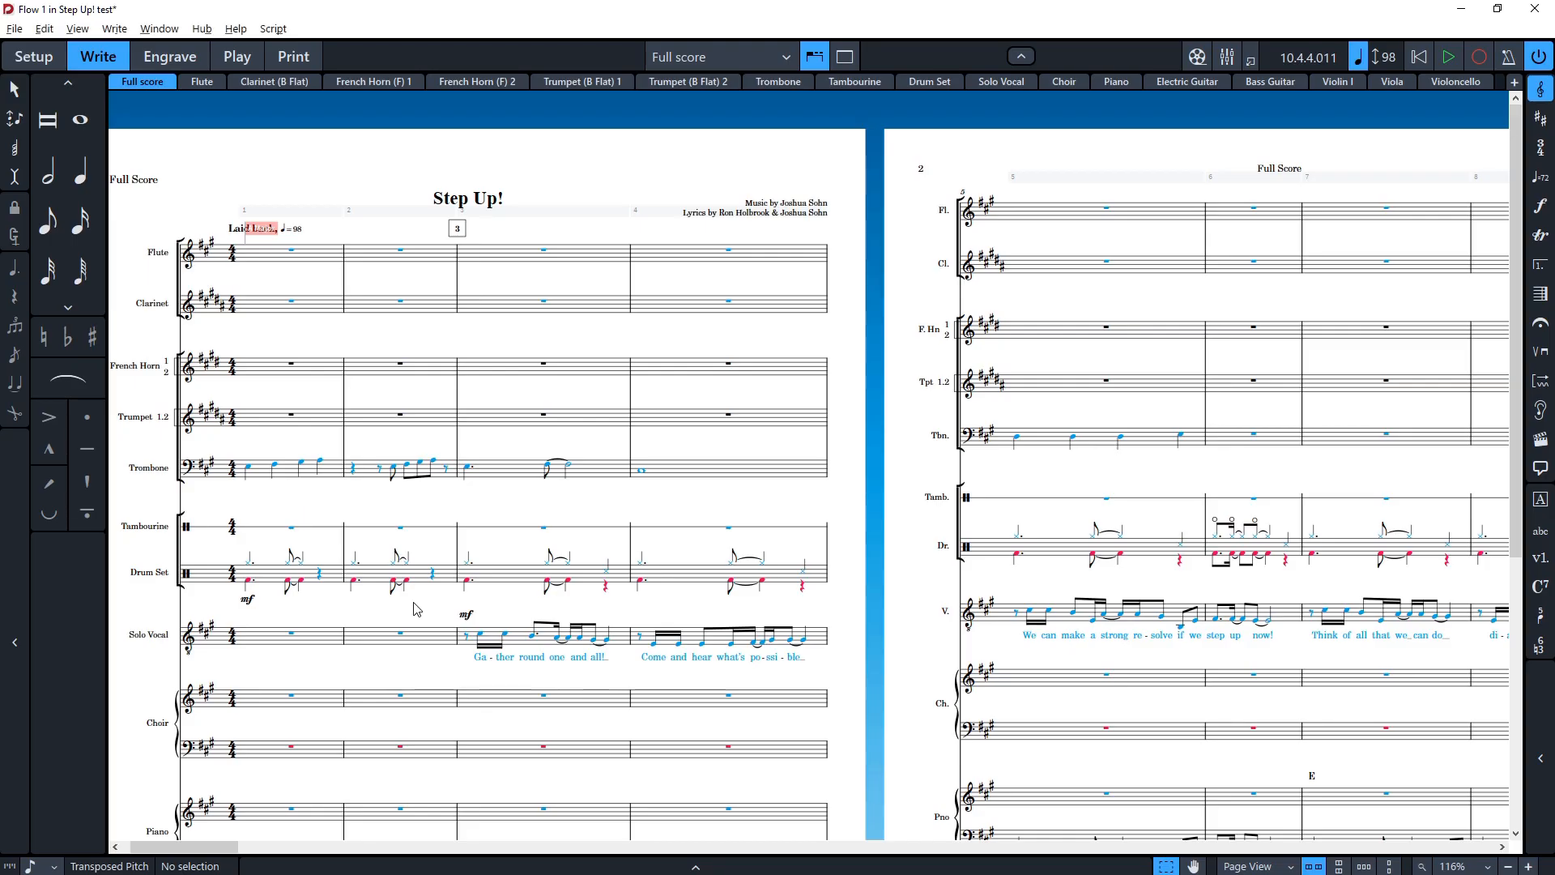
Step: Build a chord on the Trombone's first note in bar 5 by adding thirds above it
scroll(620, 623, "up", 1, "ctrl")
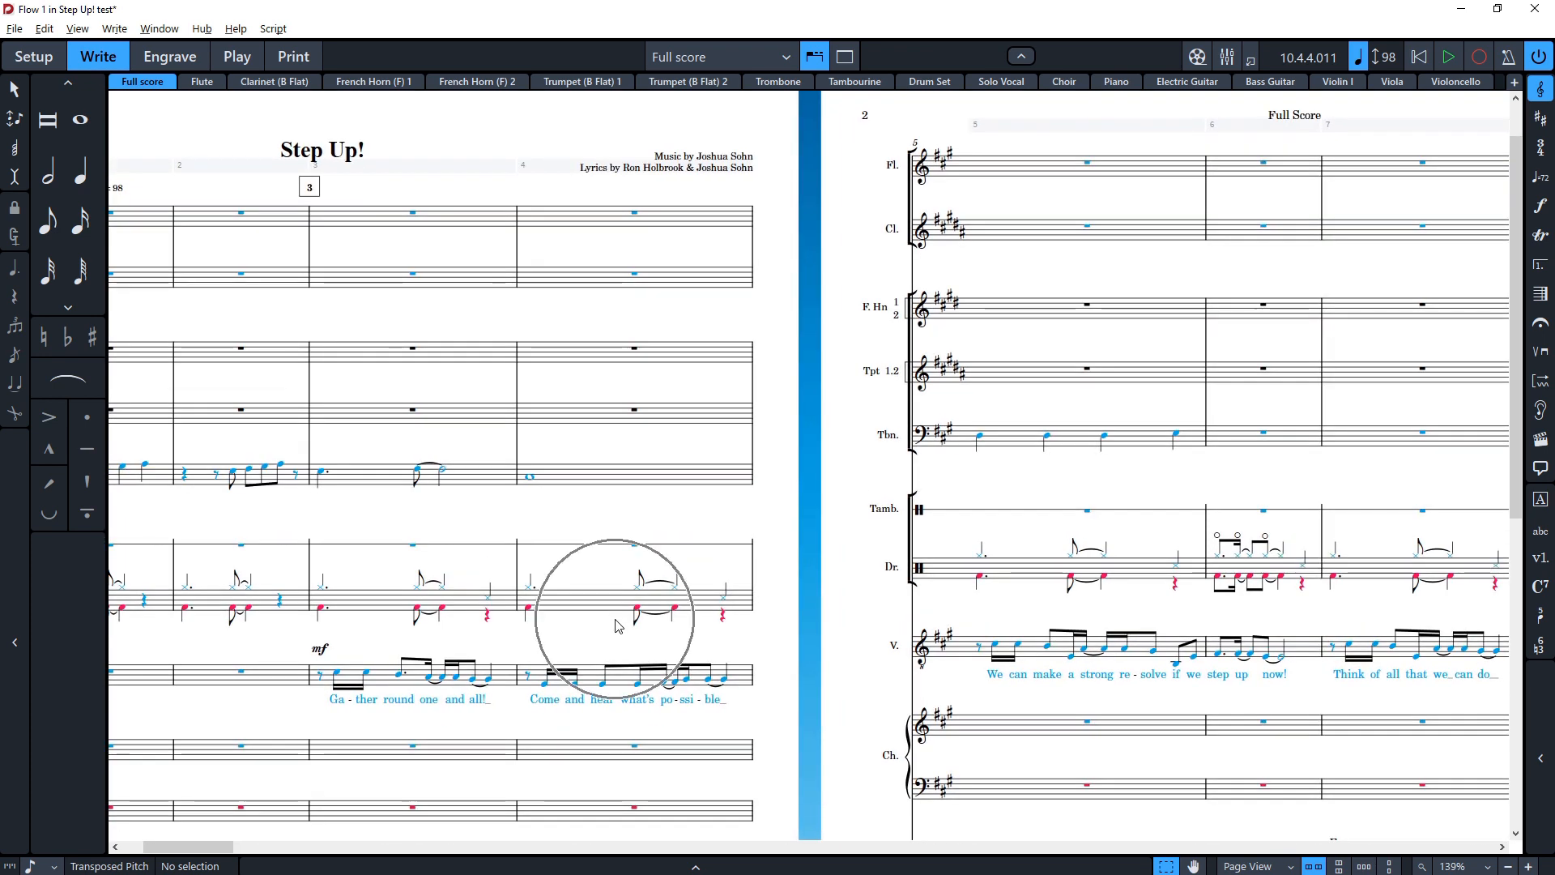
scroll(567, 612, "right", 5)
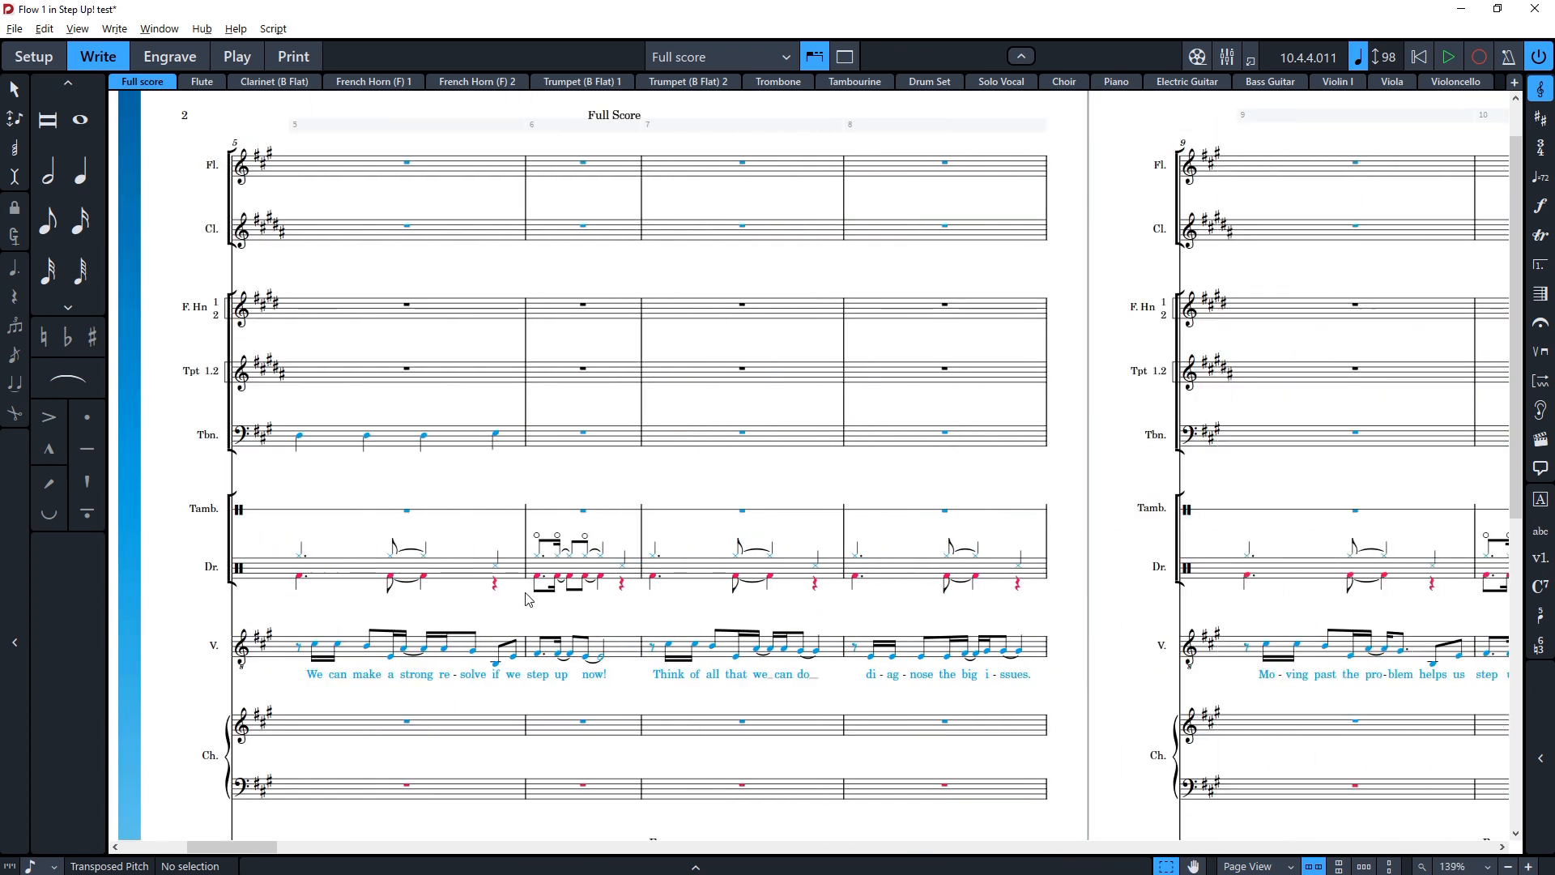
left_click(299, 438)
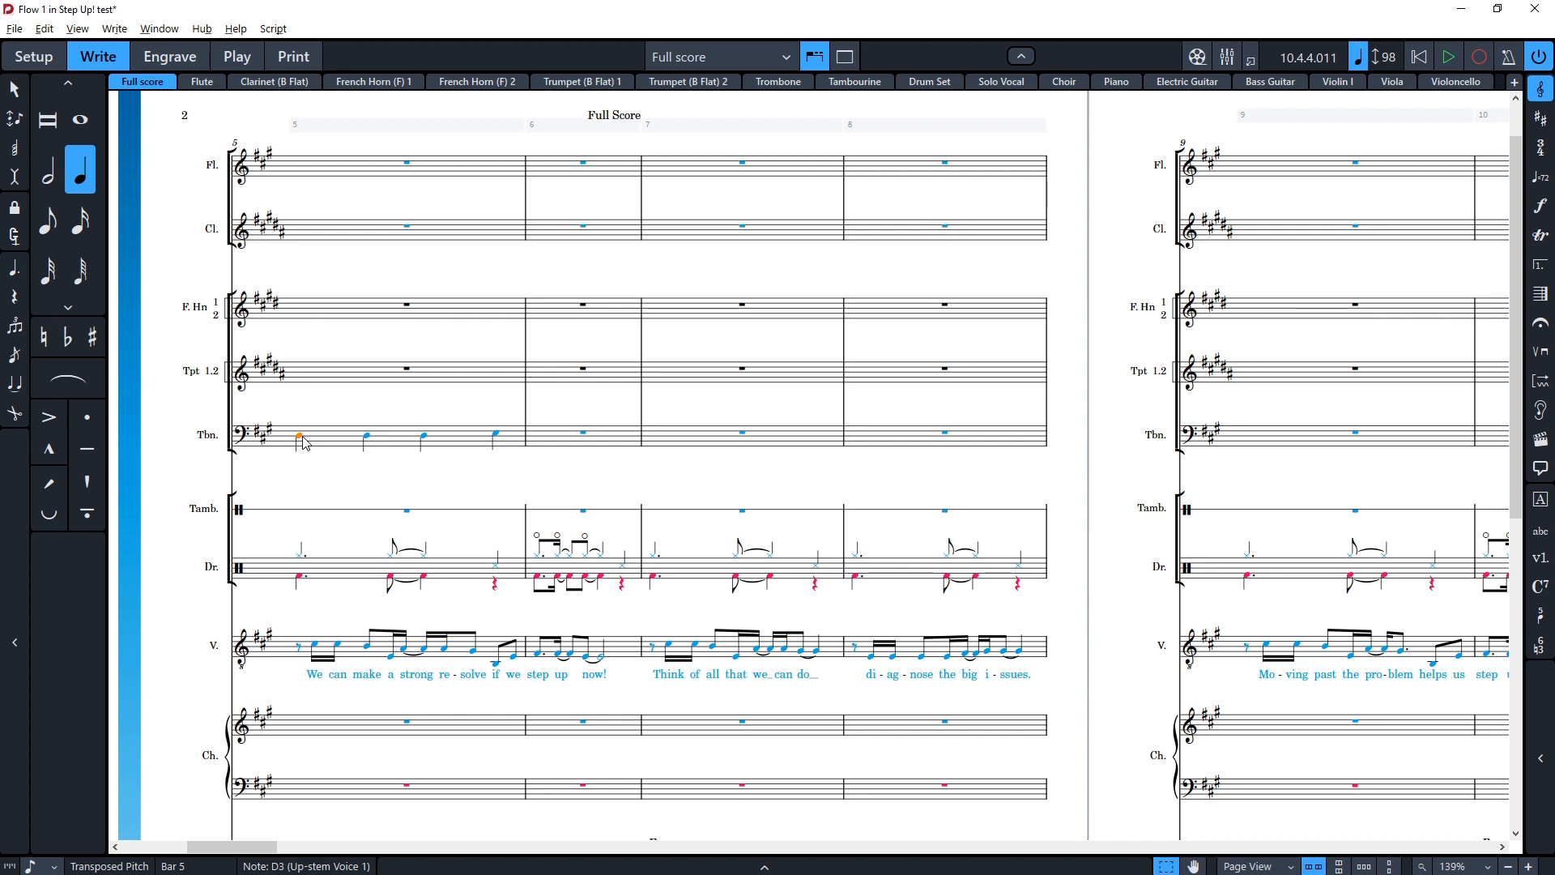
key("shift+t")
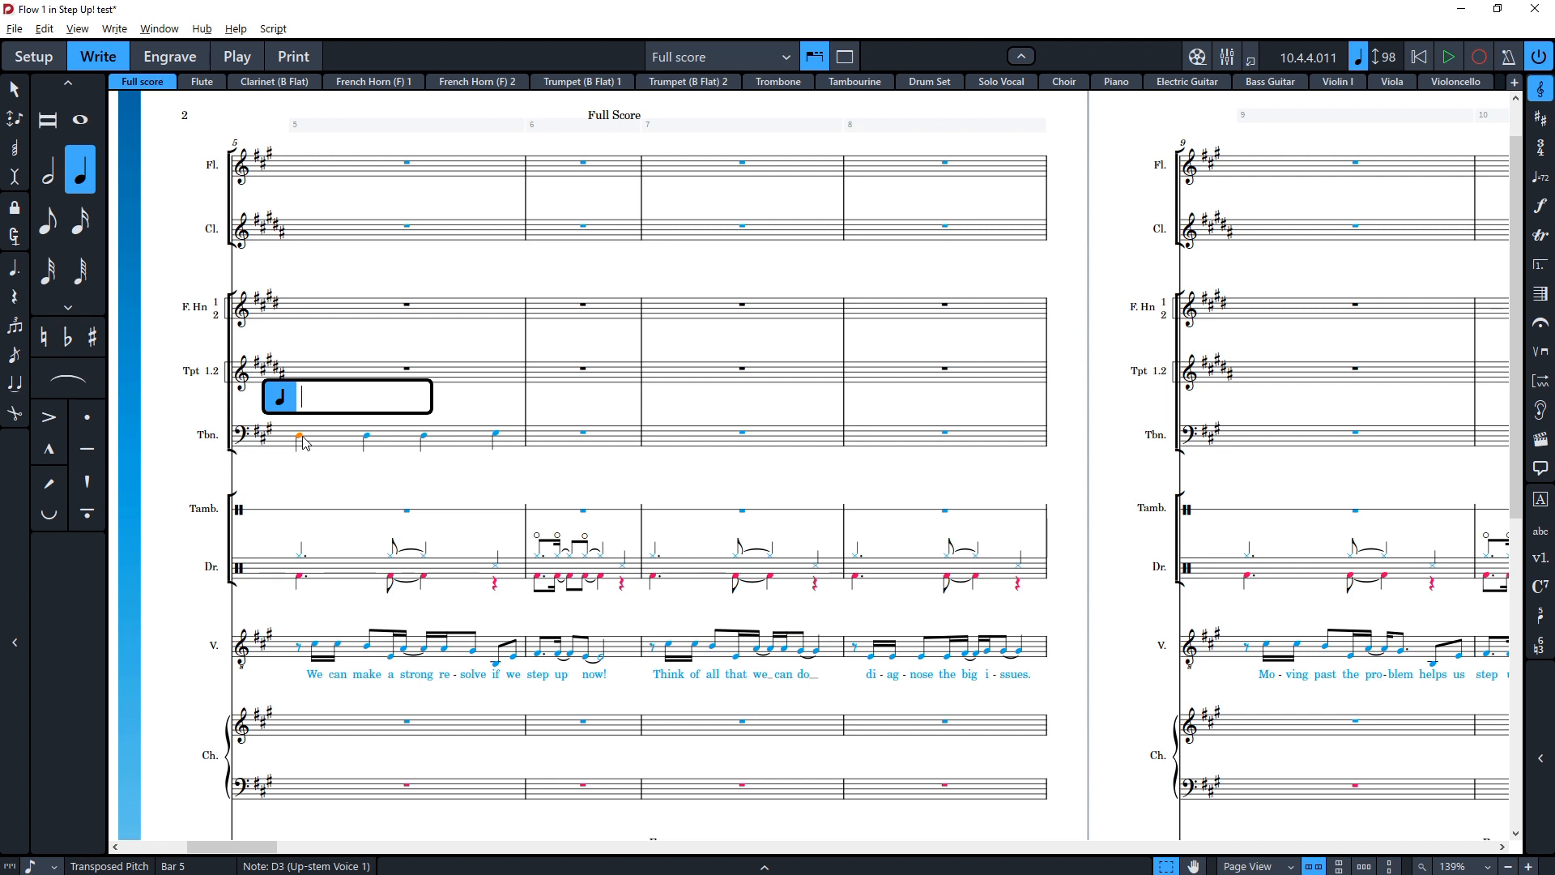
type("3")
key("Return")
key("shift+i")
type("3")
key("Return")
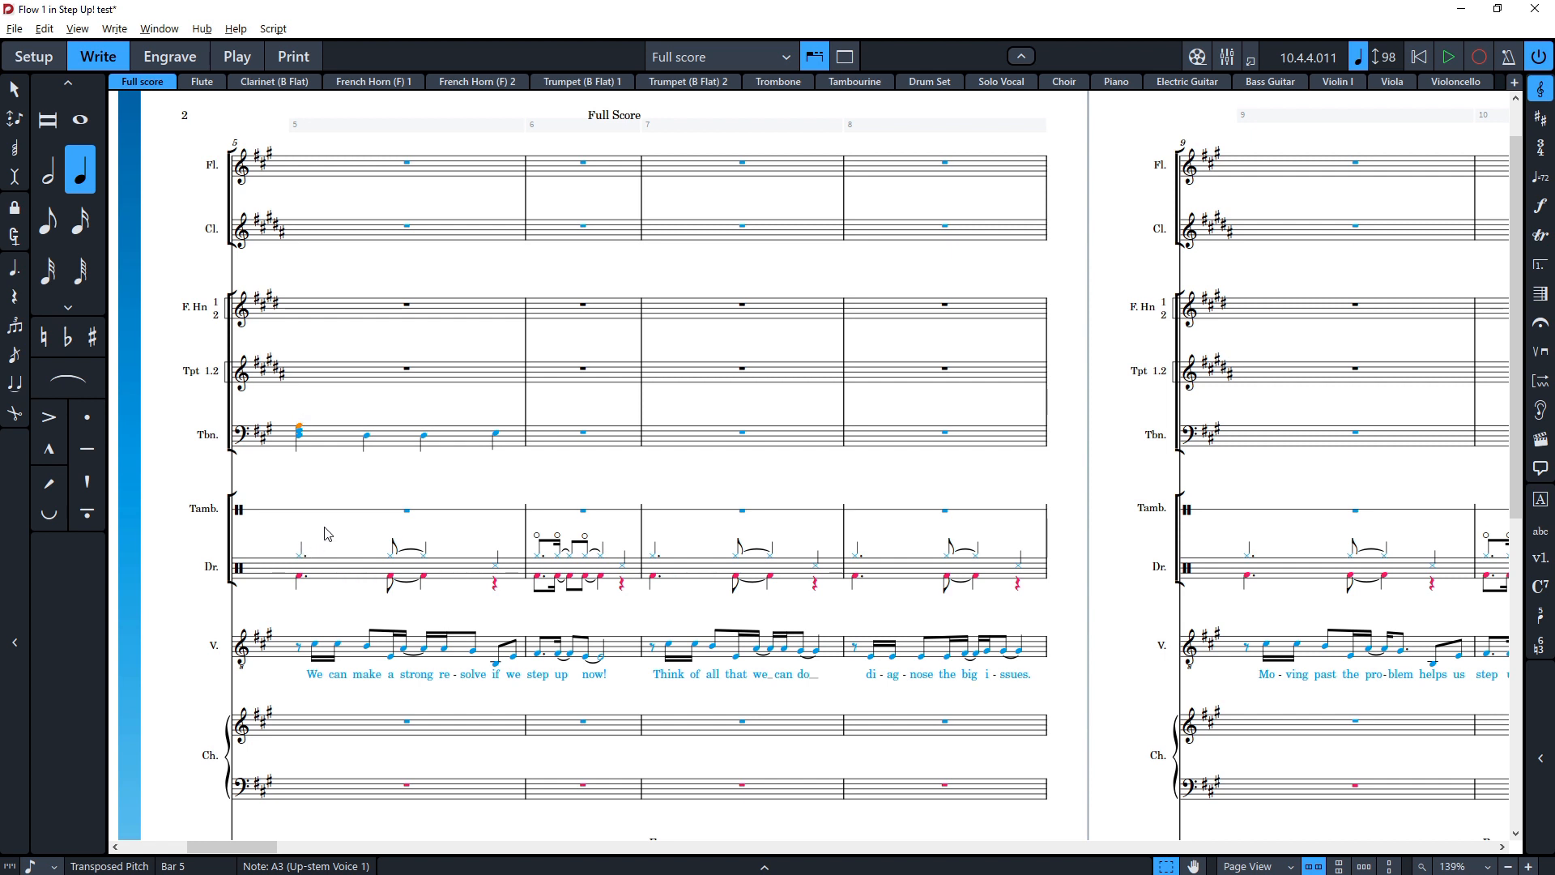
Step: Add two notes a third apart below the Trombone's second note in bar 5
left_click(369, 438)
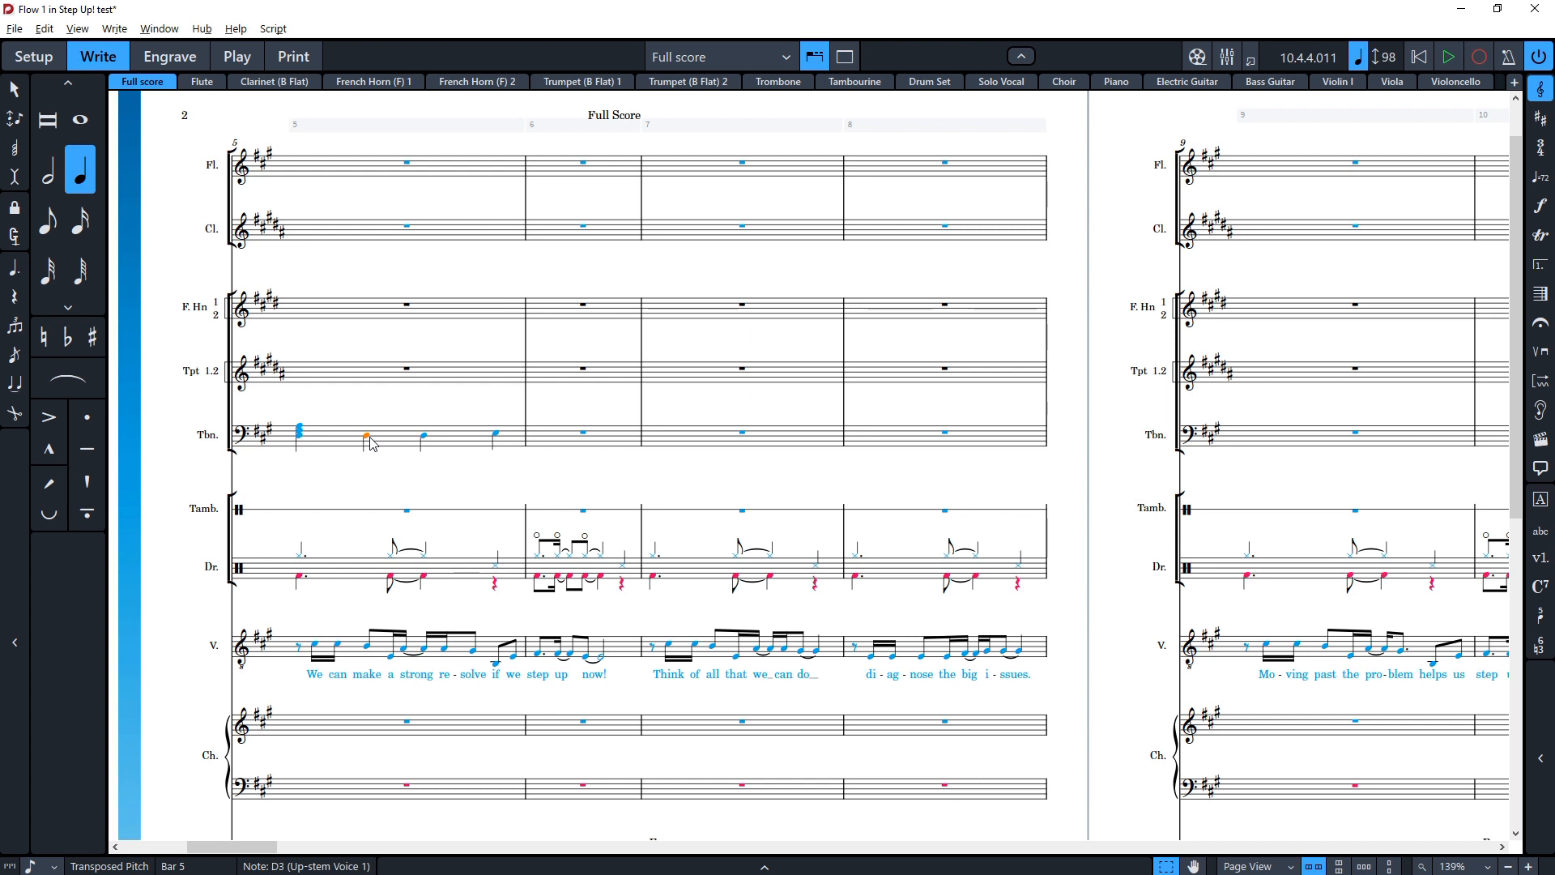
key("shift+a")
type("-3")
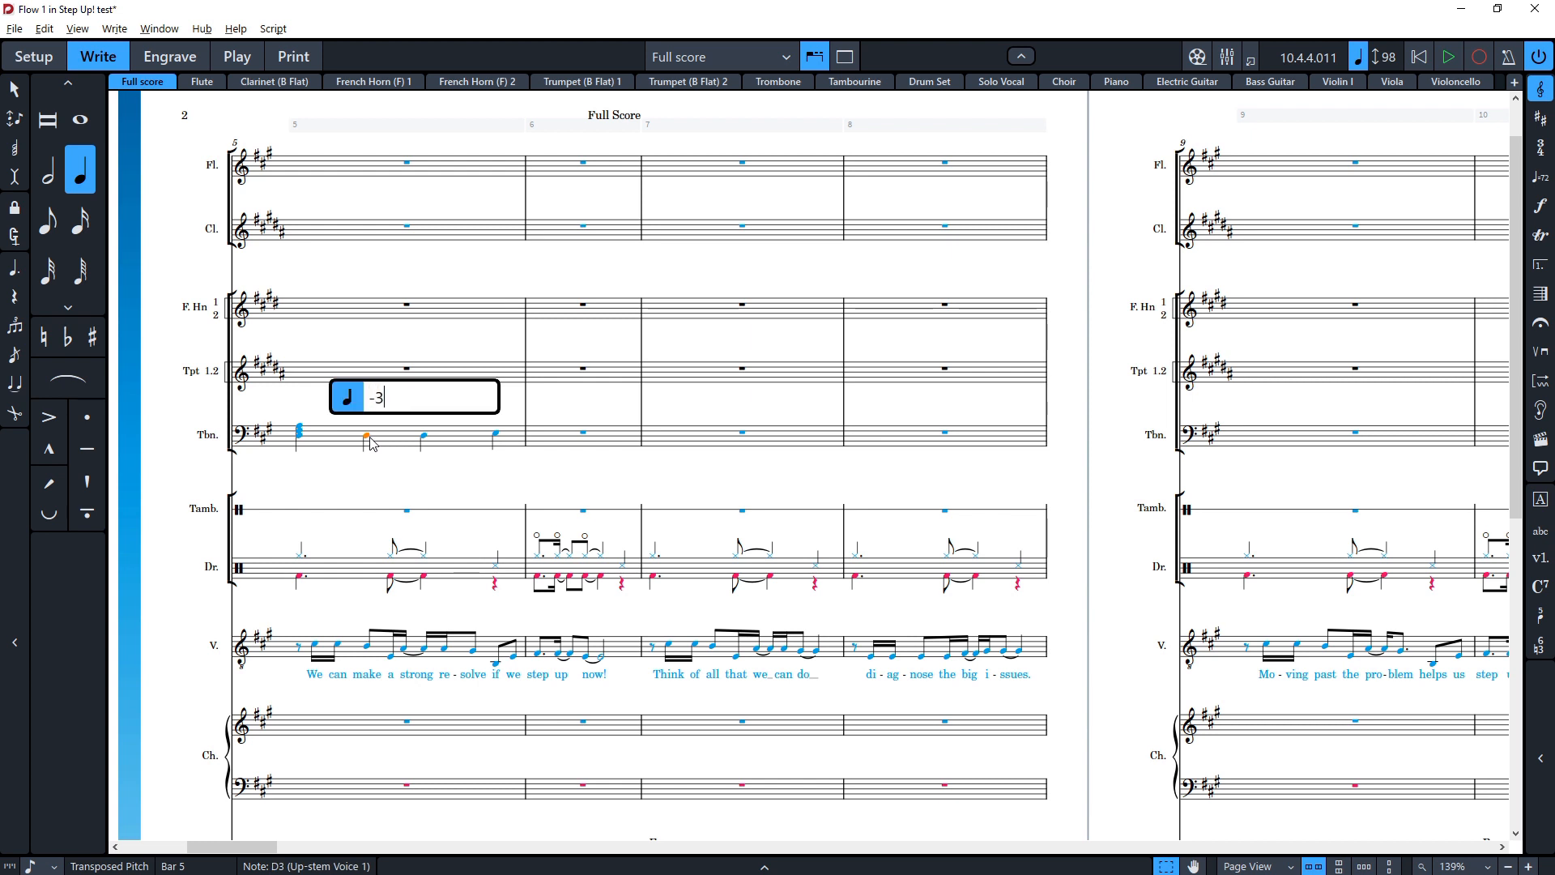
key("Return")
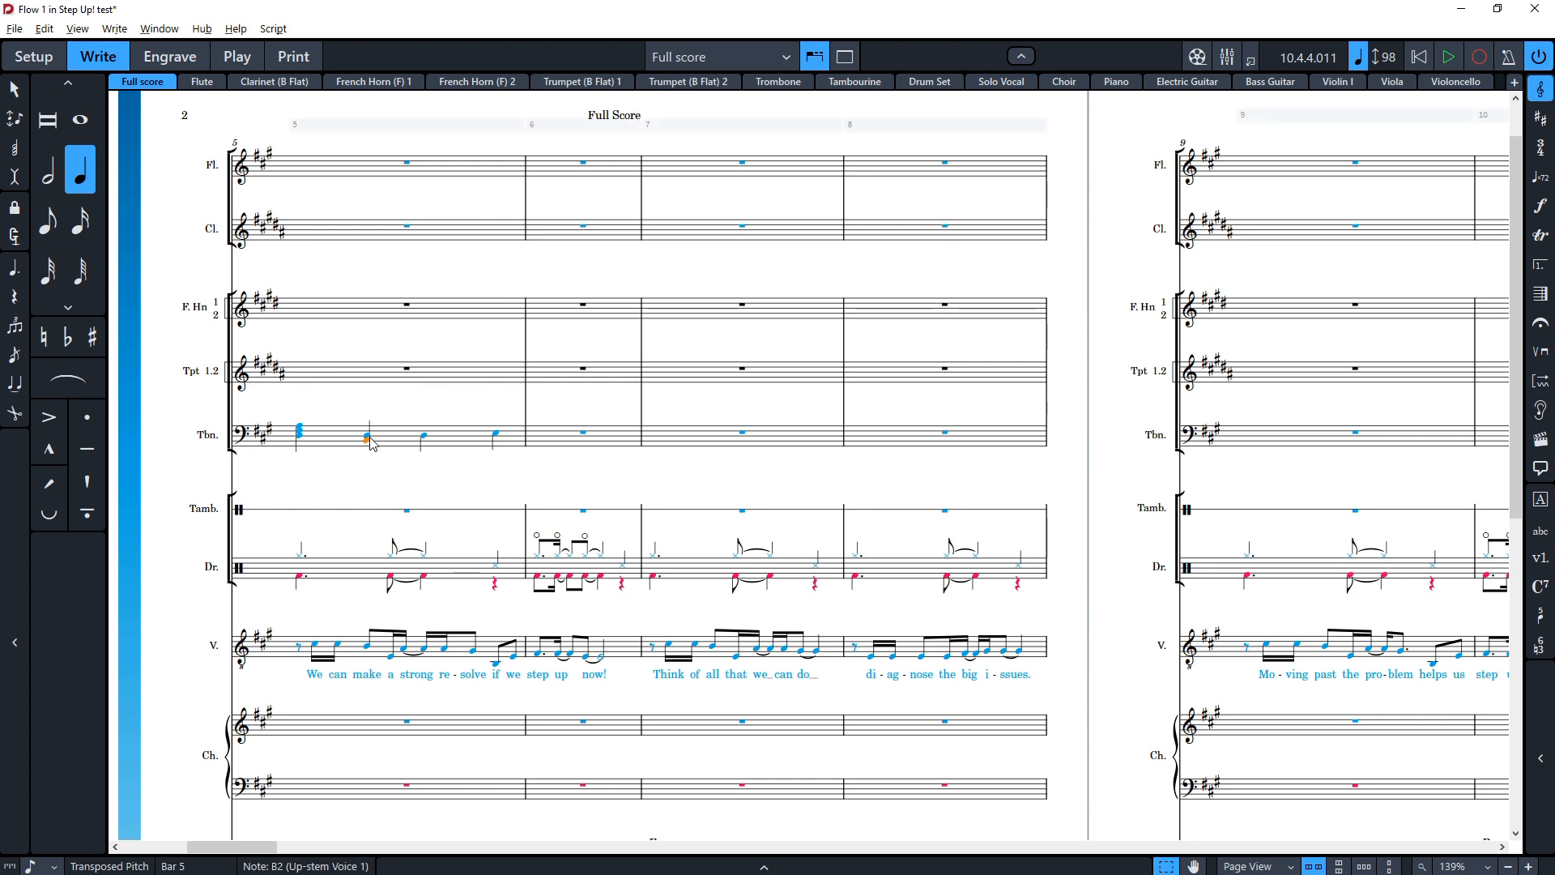
key("shift+i")
key("Escape")
key("shift+i")
type("-3")
key("Return")
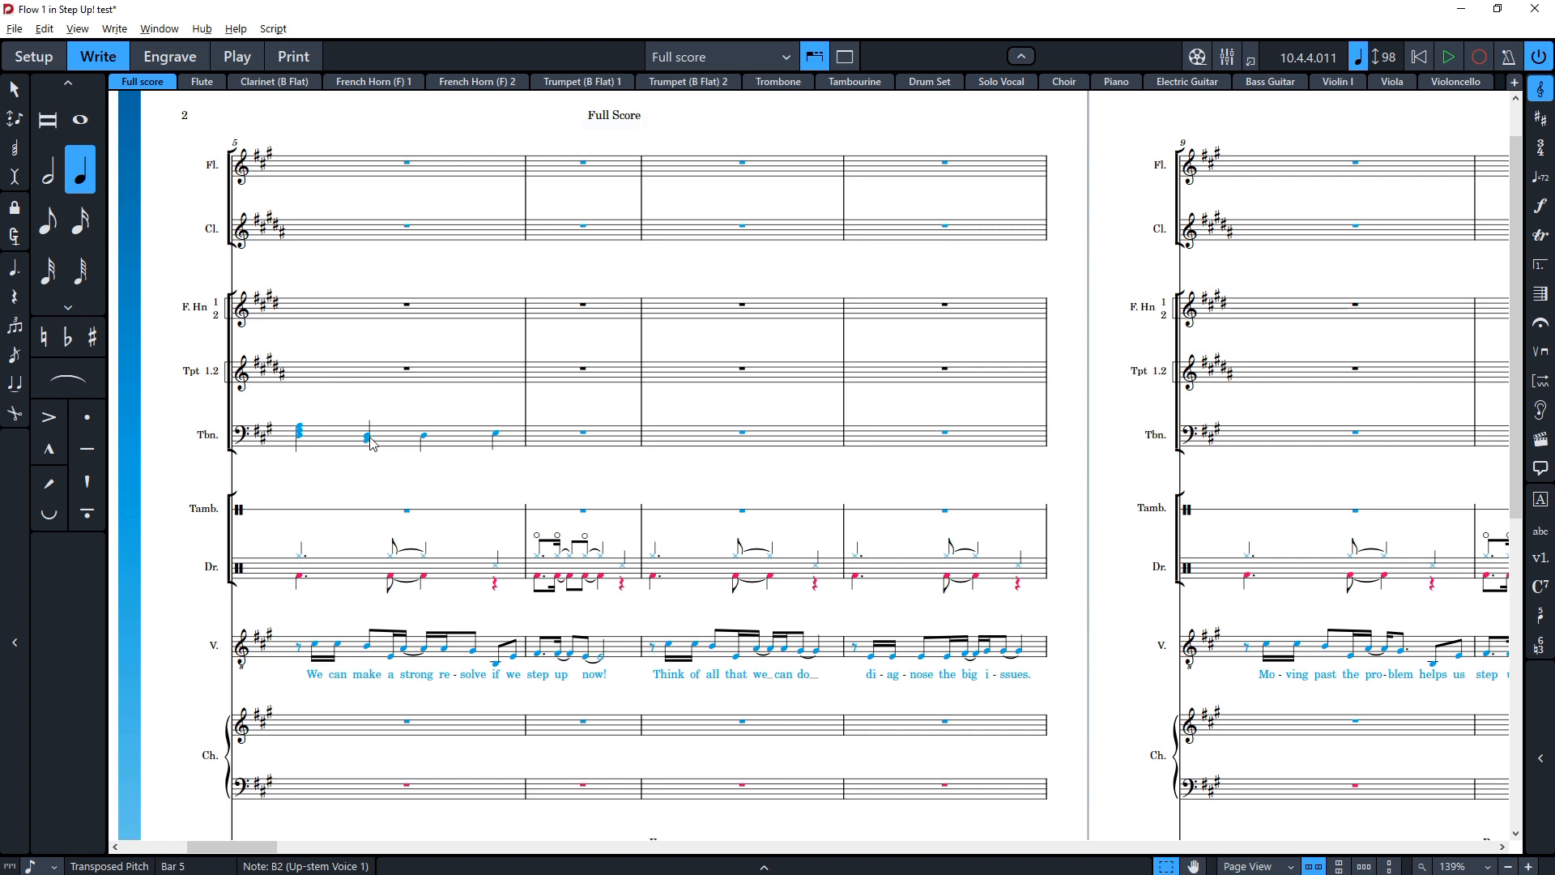
Step: Add a trill to the Trombone's third note in bar 5
left_click(423, 436)
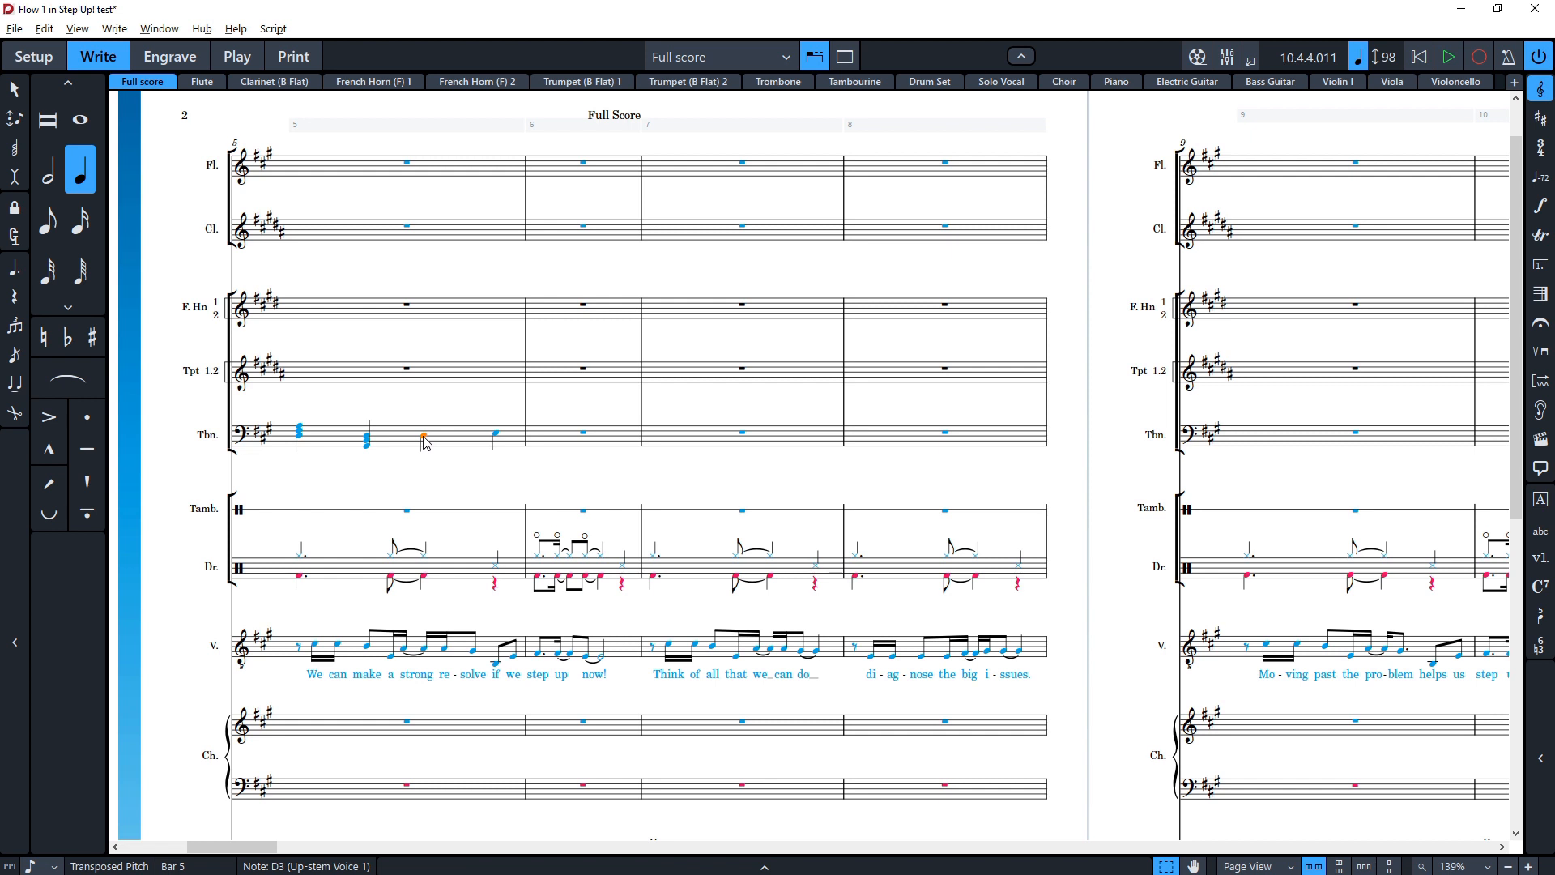
key("shift+t")
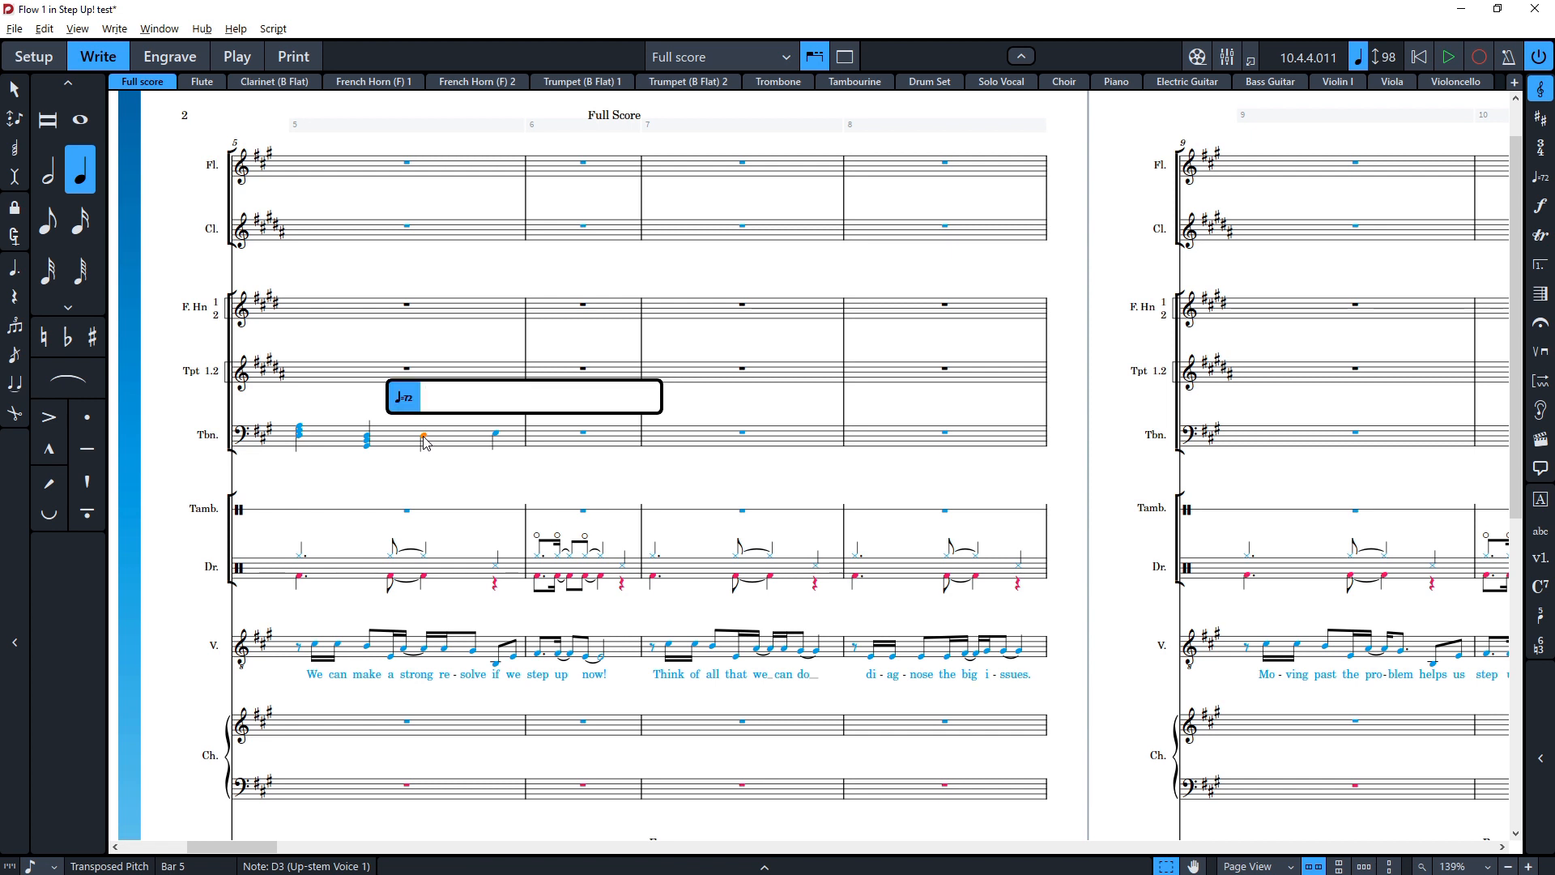
key("Escape")
key("shift+o")
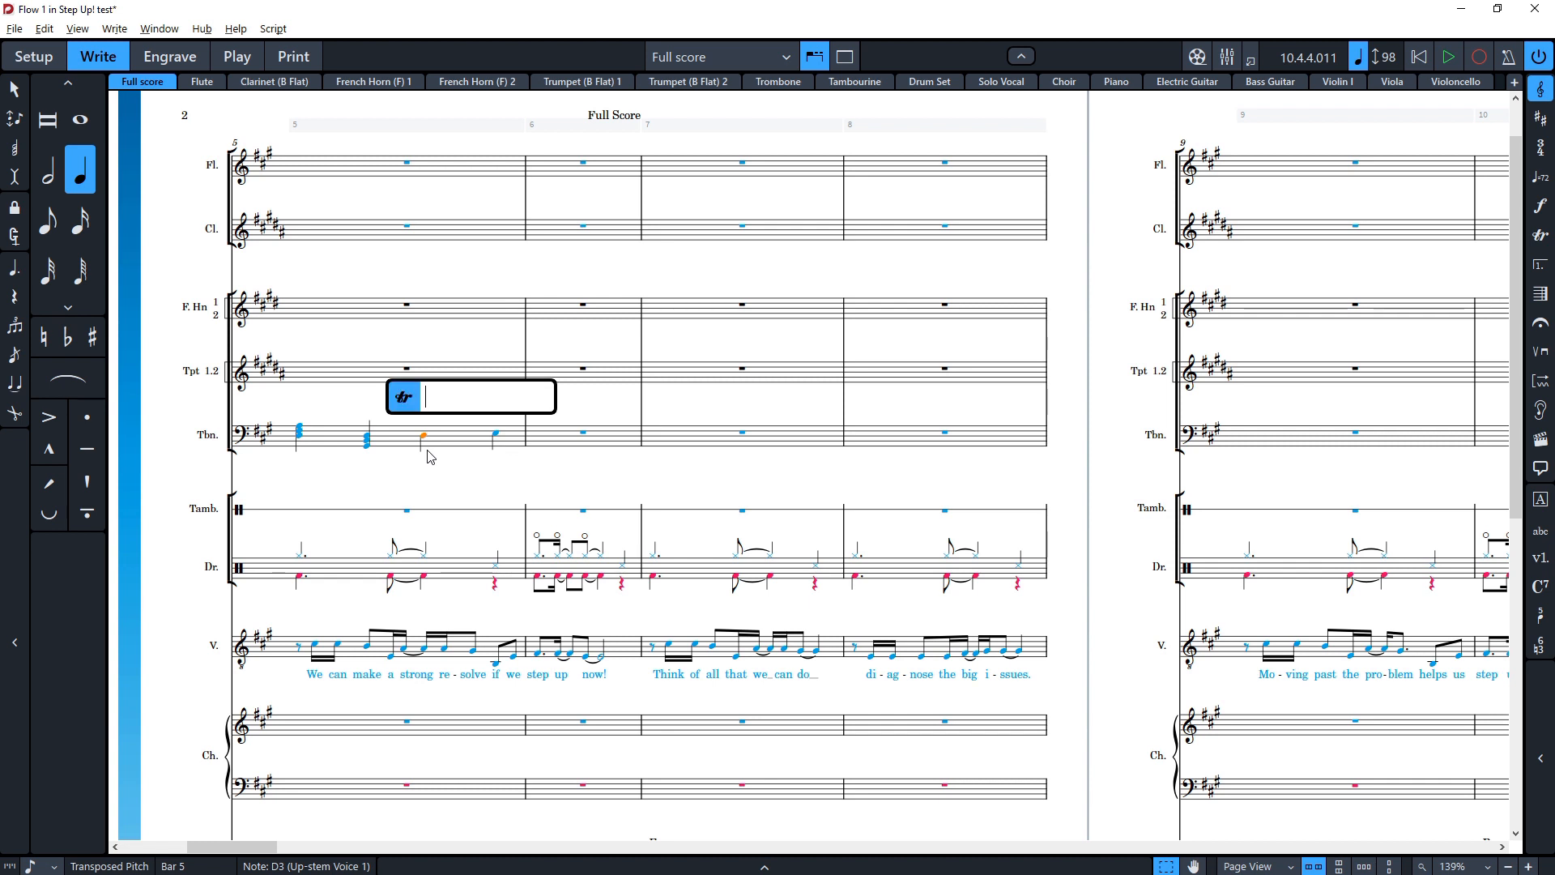
type("tr")
key("Return")
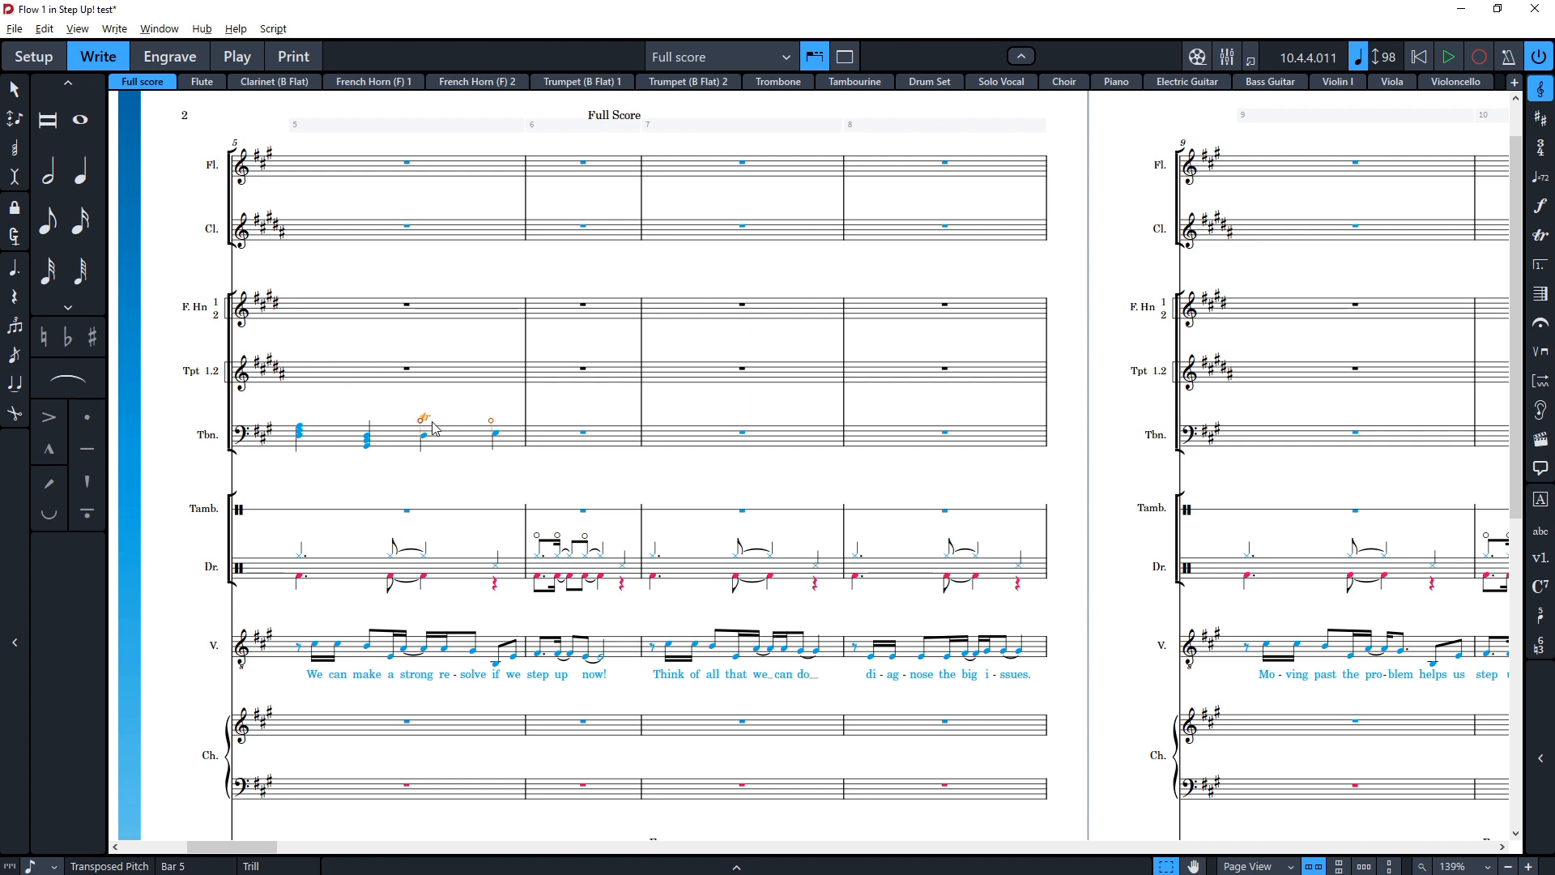
Step: Play back the score from the Trombone's first chord in bar 5, then stop playback
left_click(299, 430)
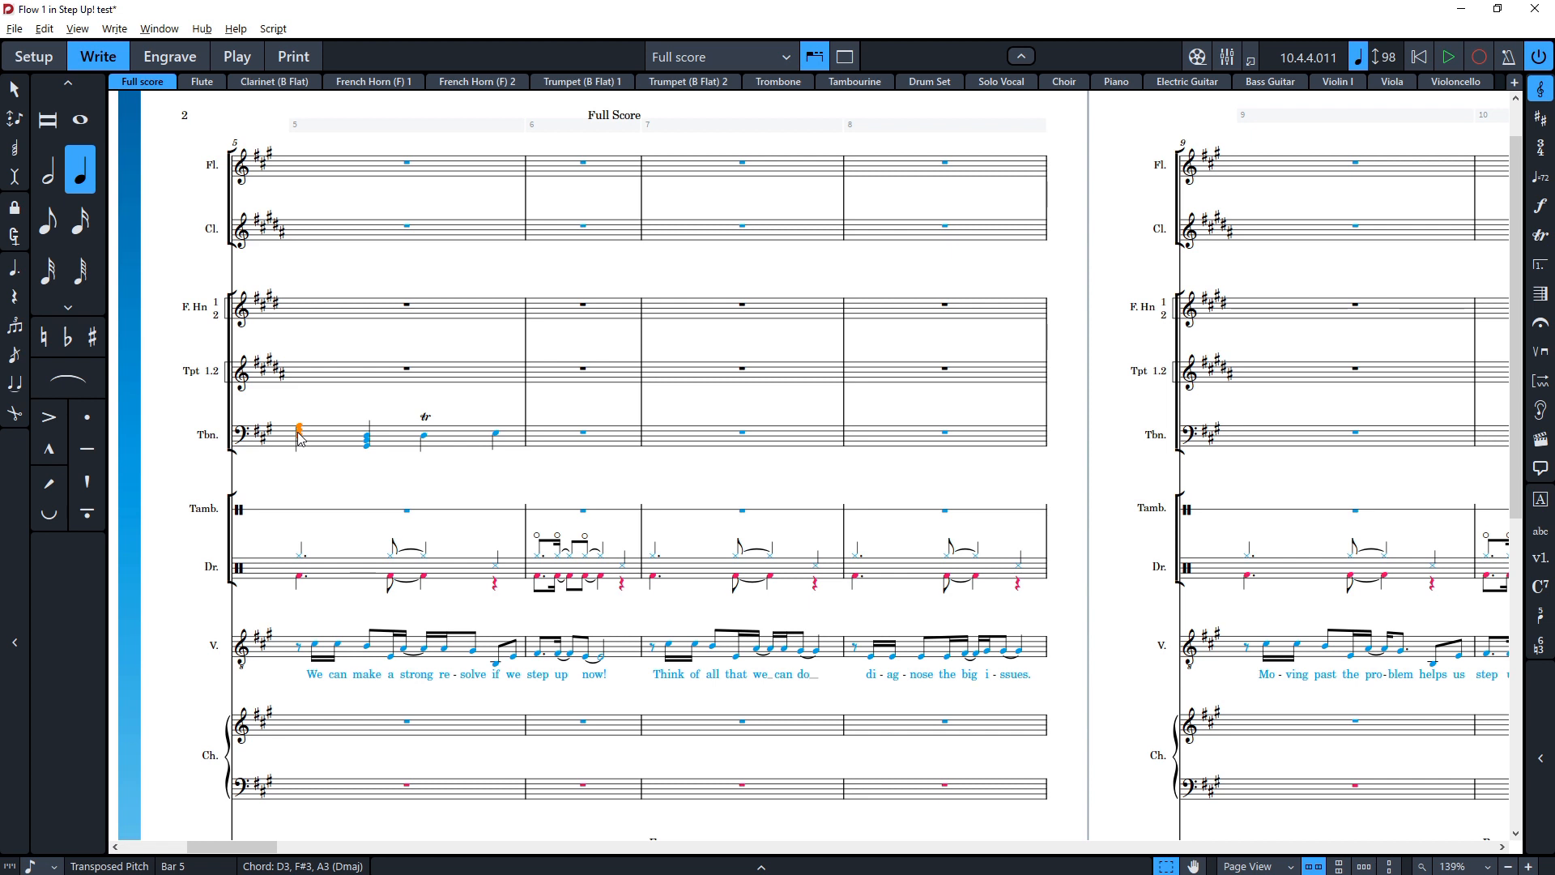
key("p")
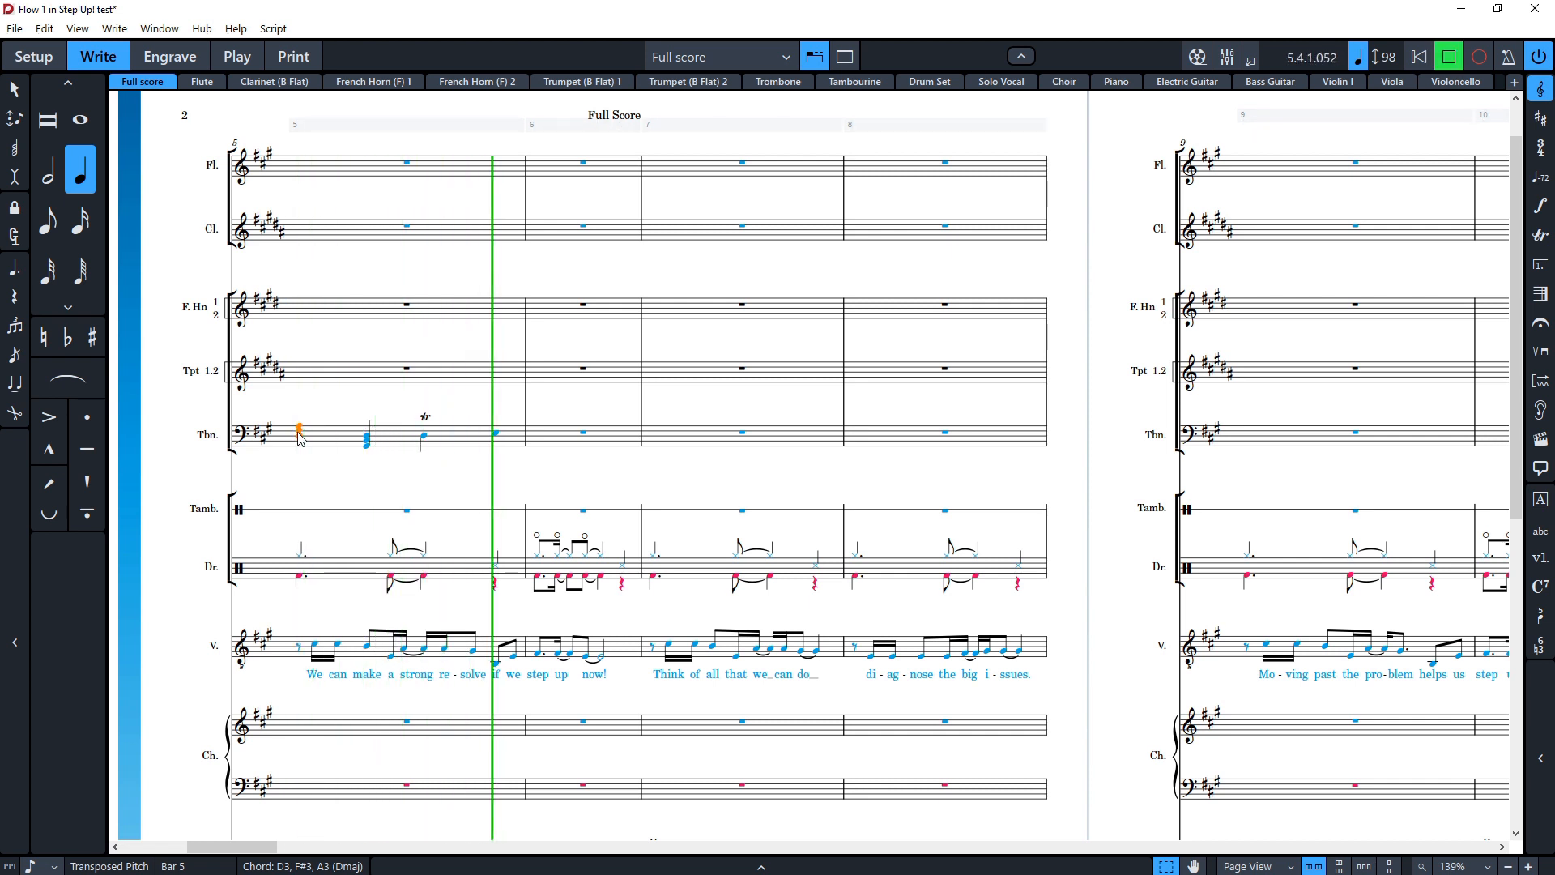
key("space")
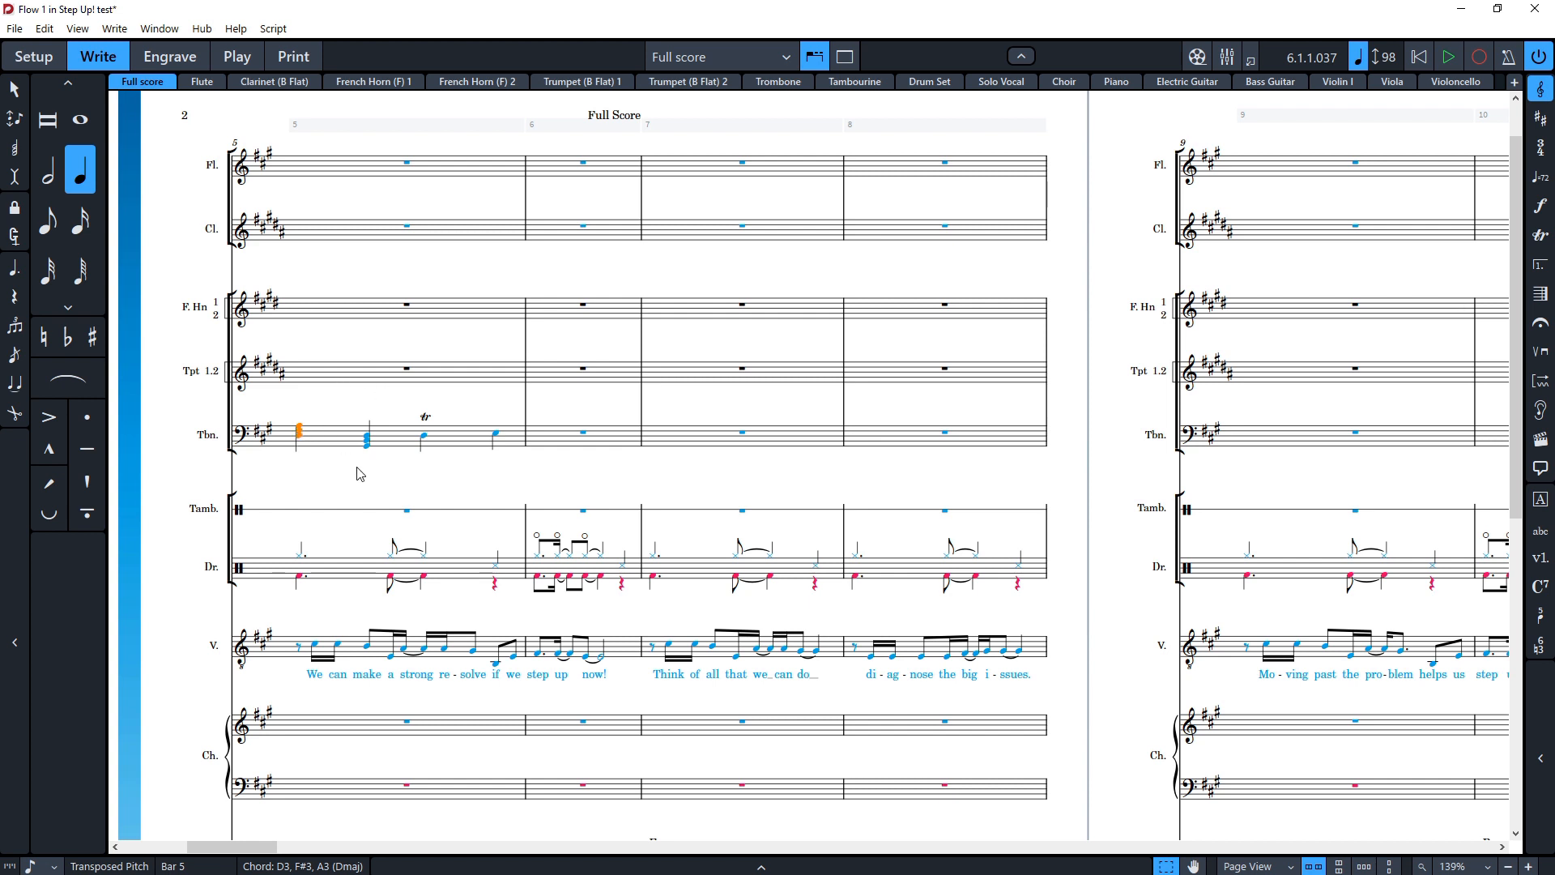
left_click(360, 475)
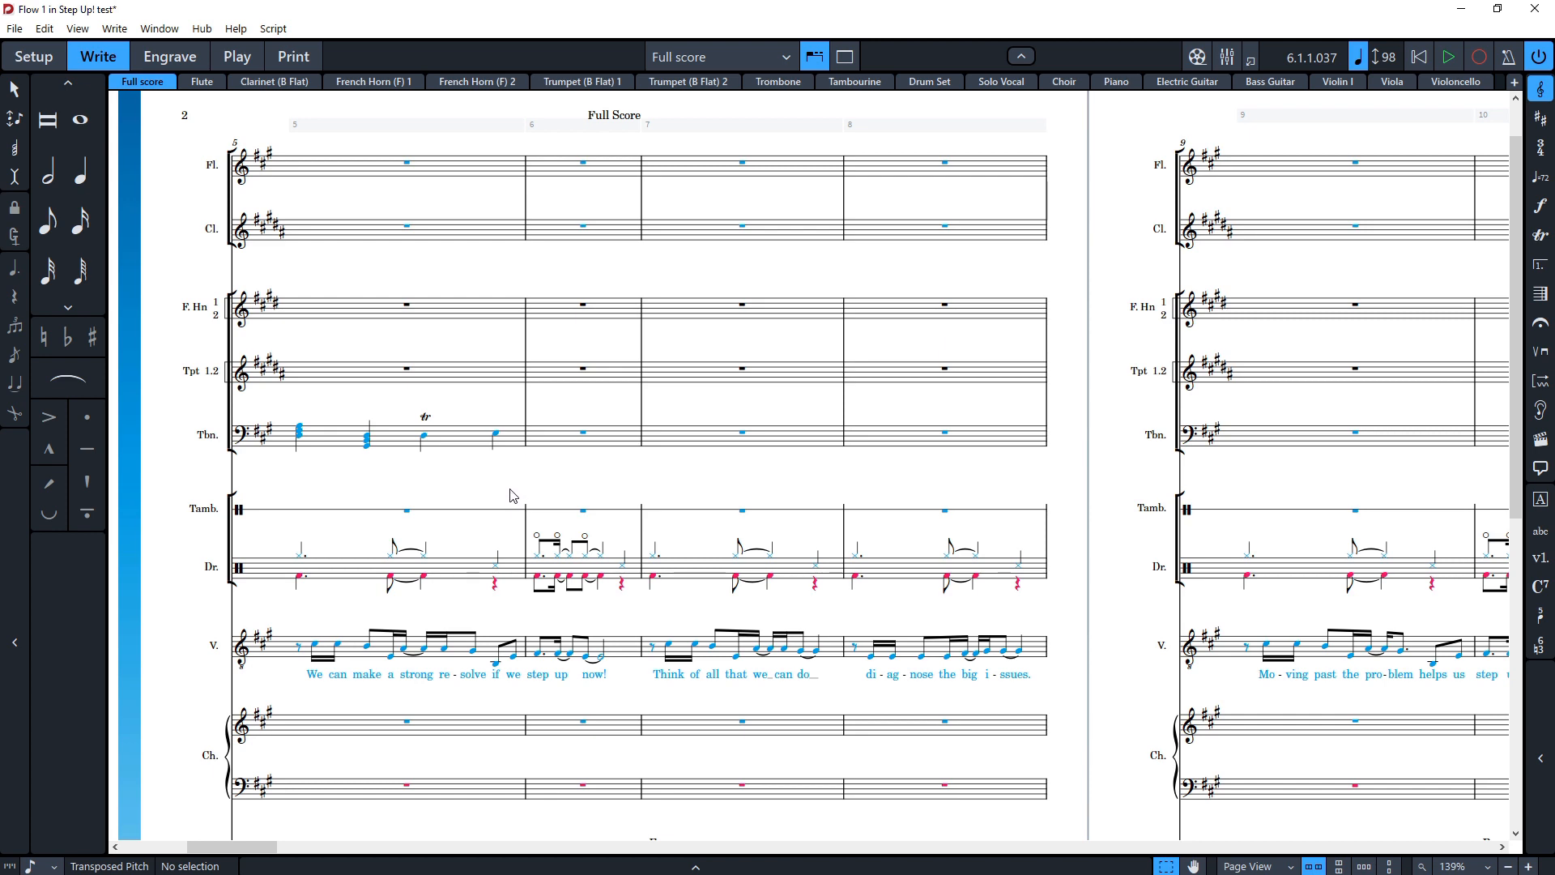
Step: Browse the full score down to the string staves and select notes in the Violin I part
scroll(492, 527, "left", 5)
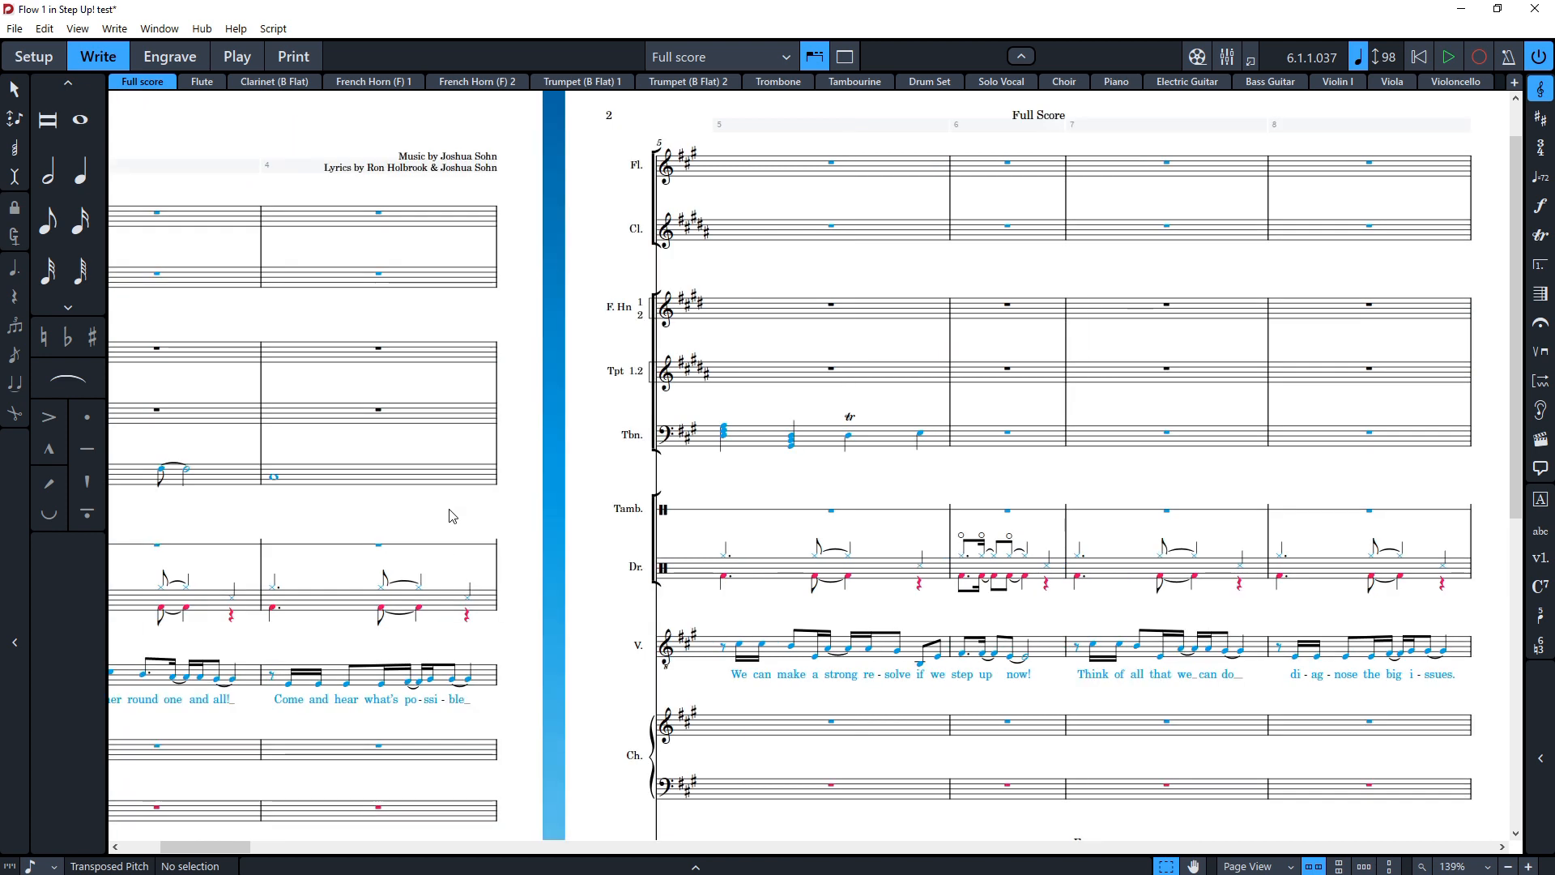
scroll(500, 529, "right", 2)
scroll(500, 529, "right", 8)
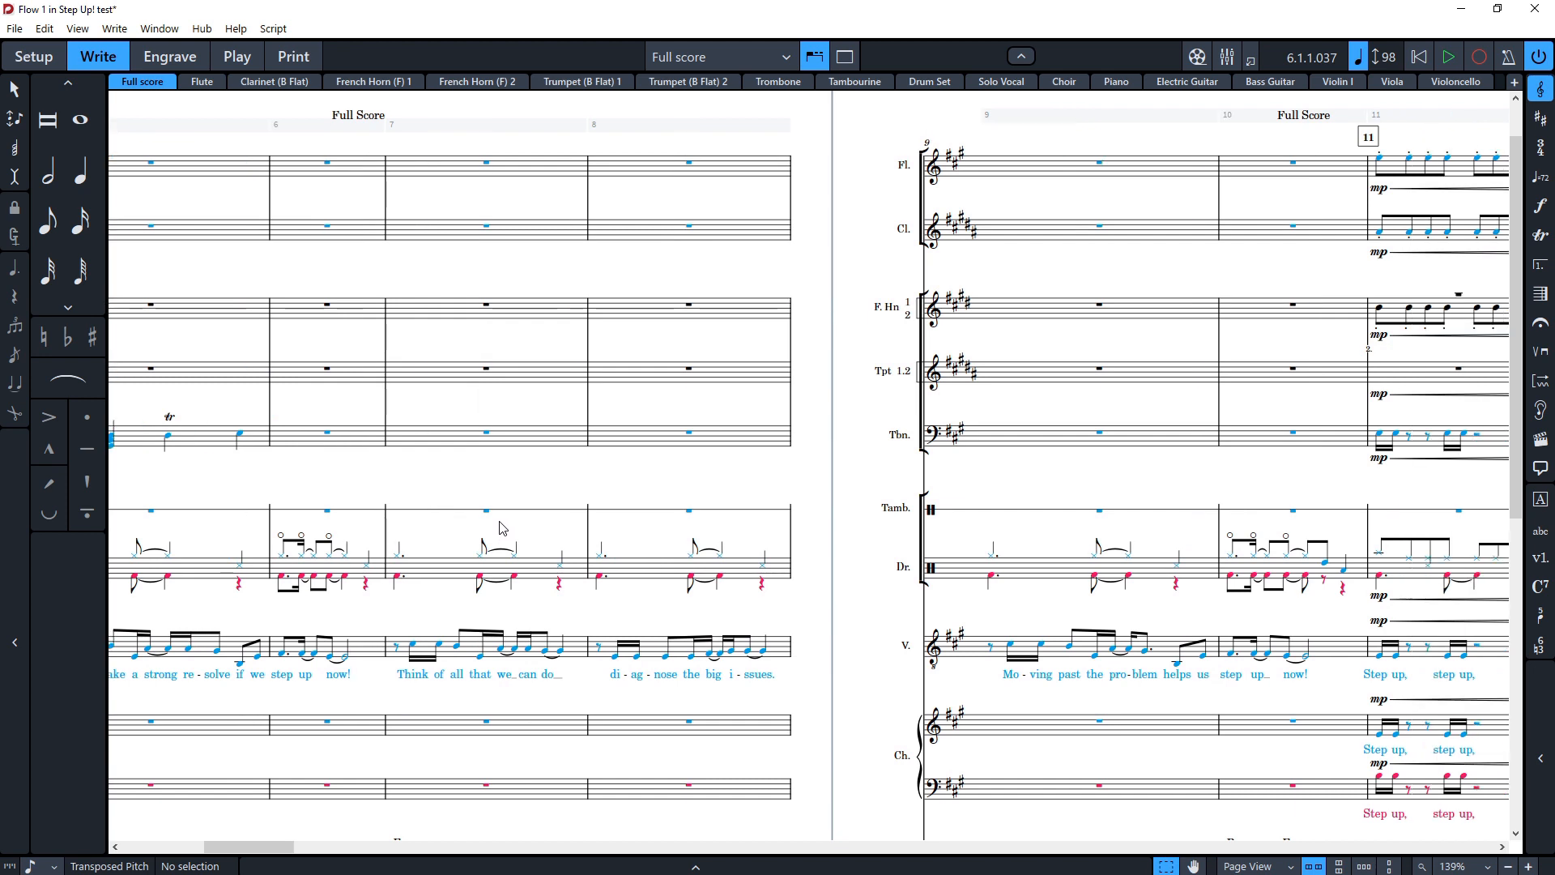
scroll(698, 585, "down", 2)
scroll(698, 585, "down", 8)
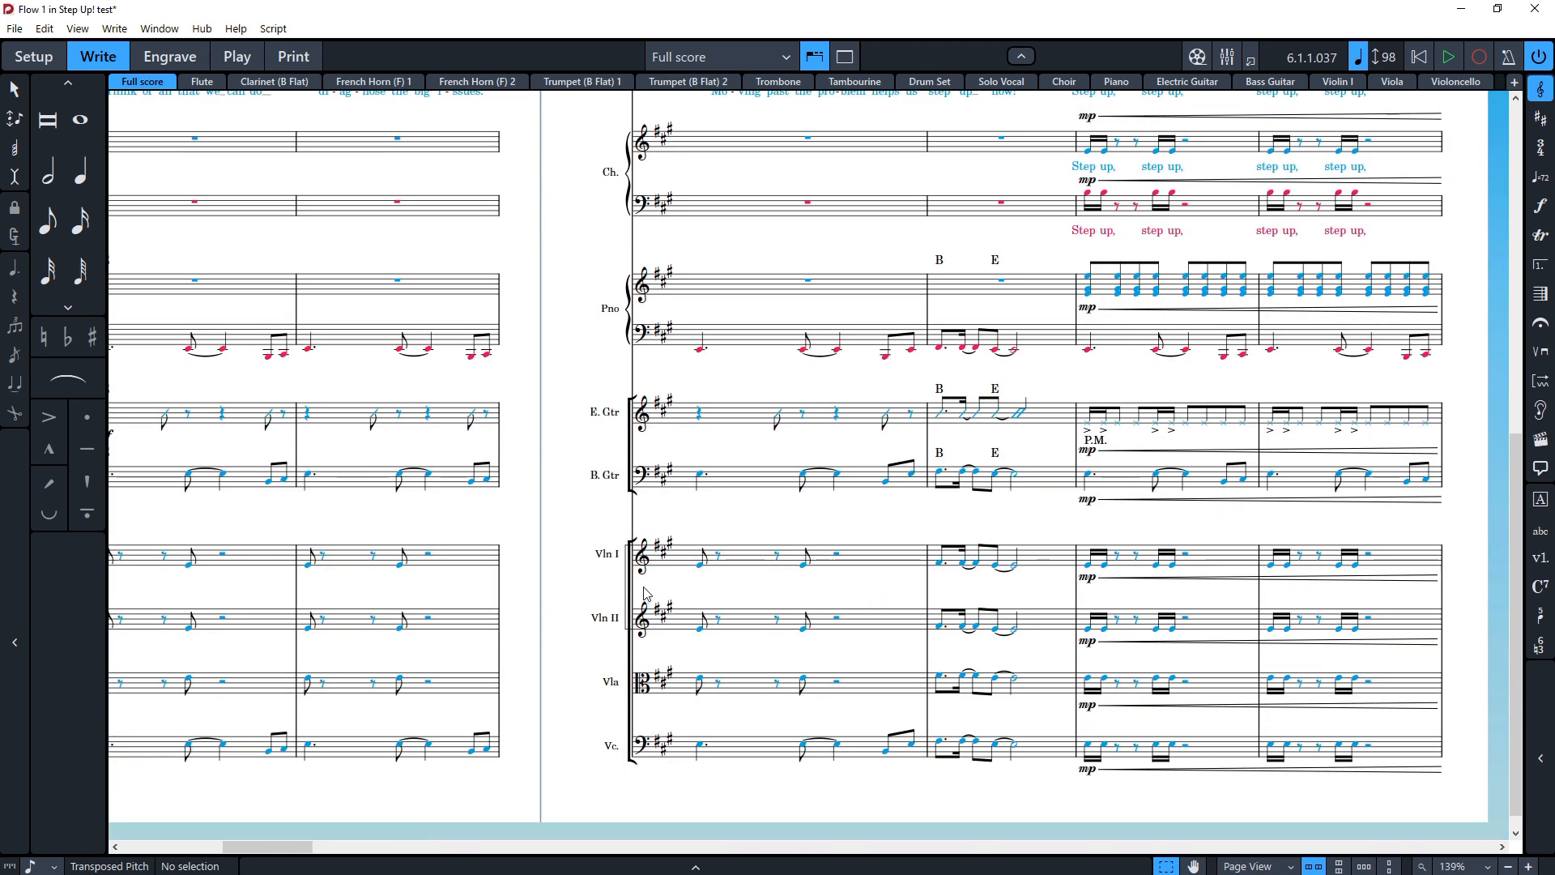
scroll(509, 565, "right", 3)
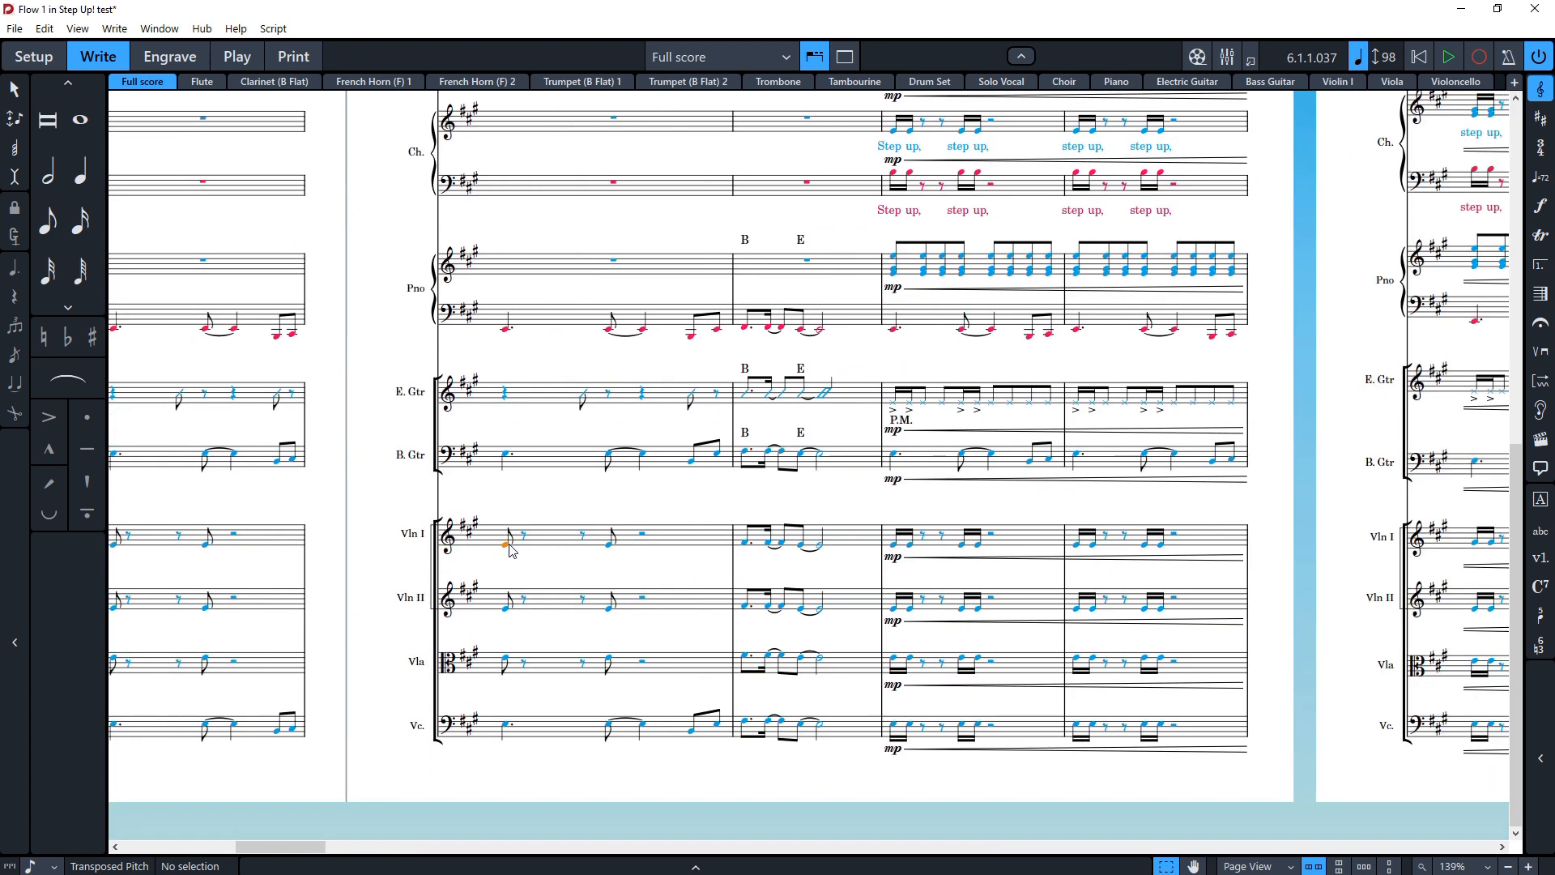
left_click(506, 540)
scroll(594, 562, "right", 10)
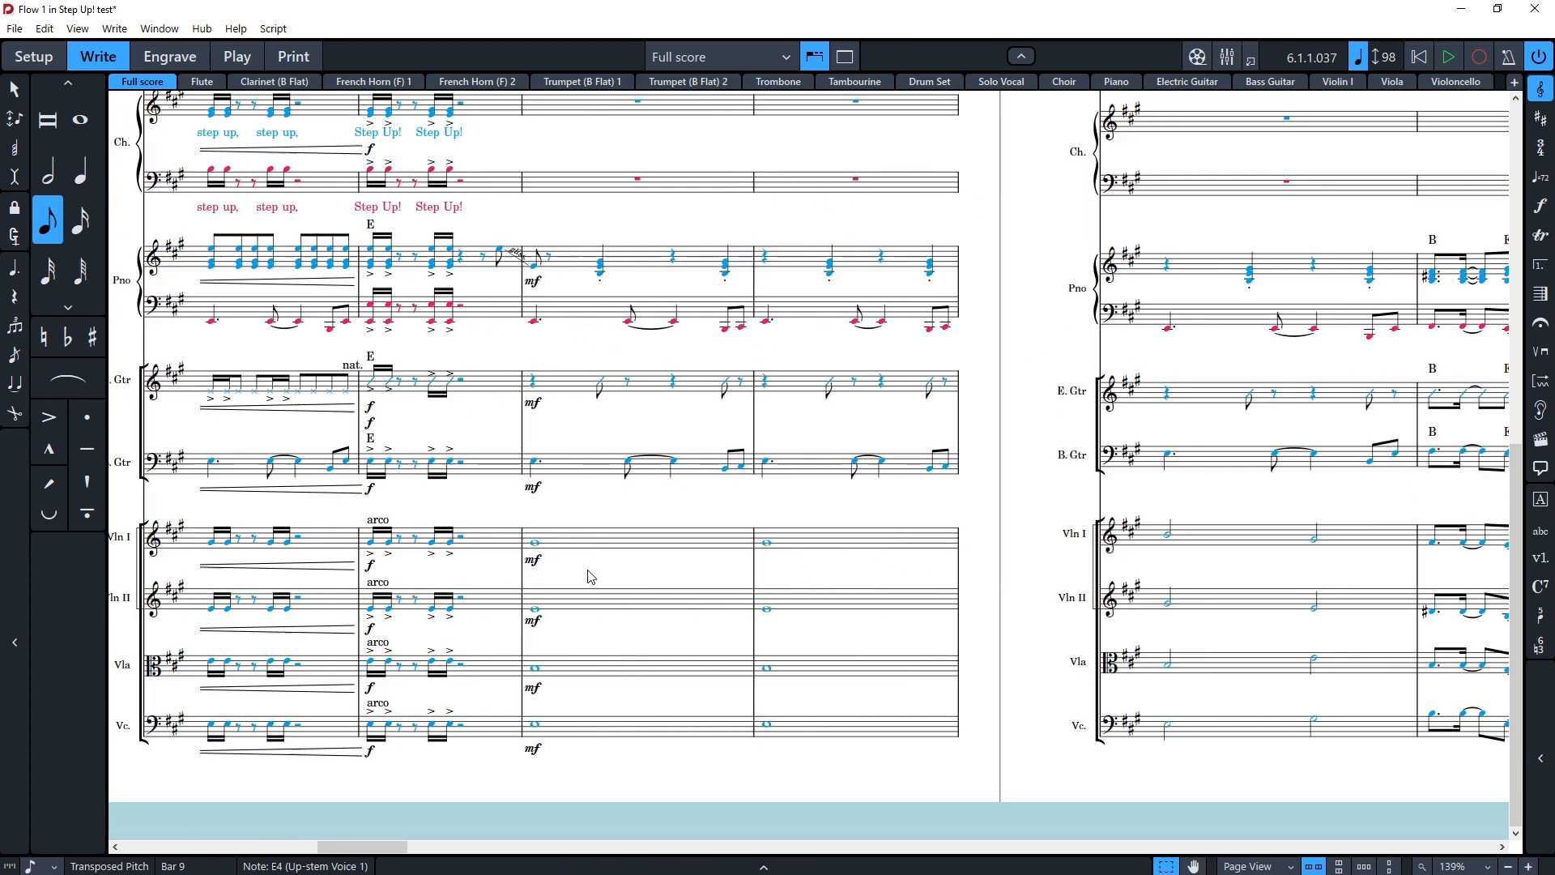
left_click(546, 549)
left_click(705, 545)
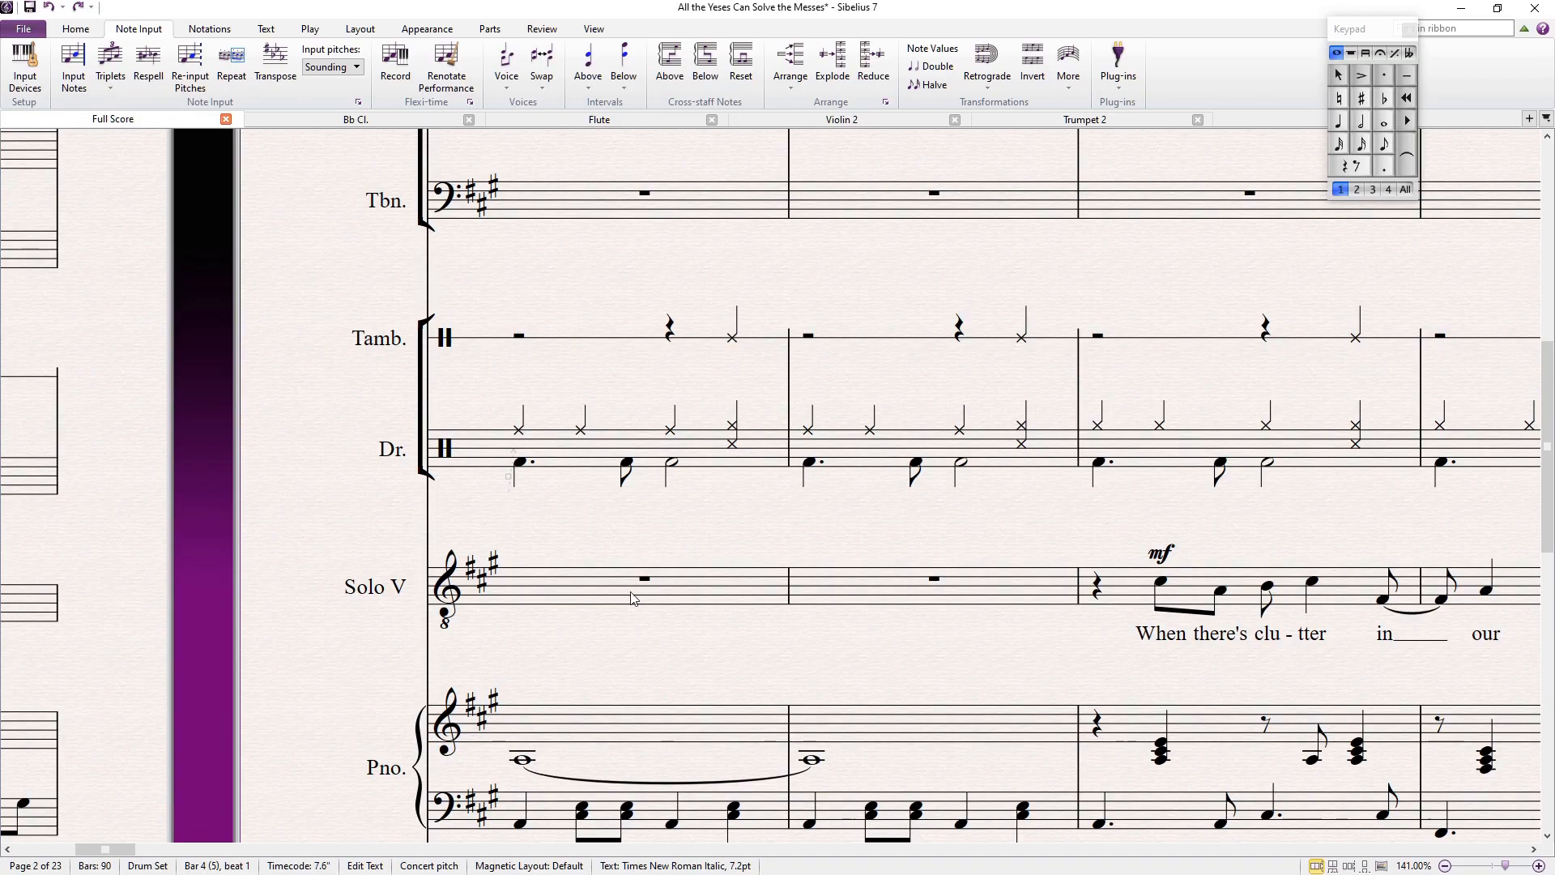
Step: In Sibelius, change the Violin 1 notes in bar 4 to quarter notes
scroll(631, 599, "down", 5)
left_click(684, 461)
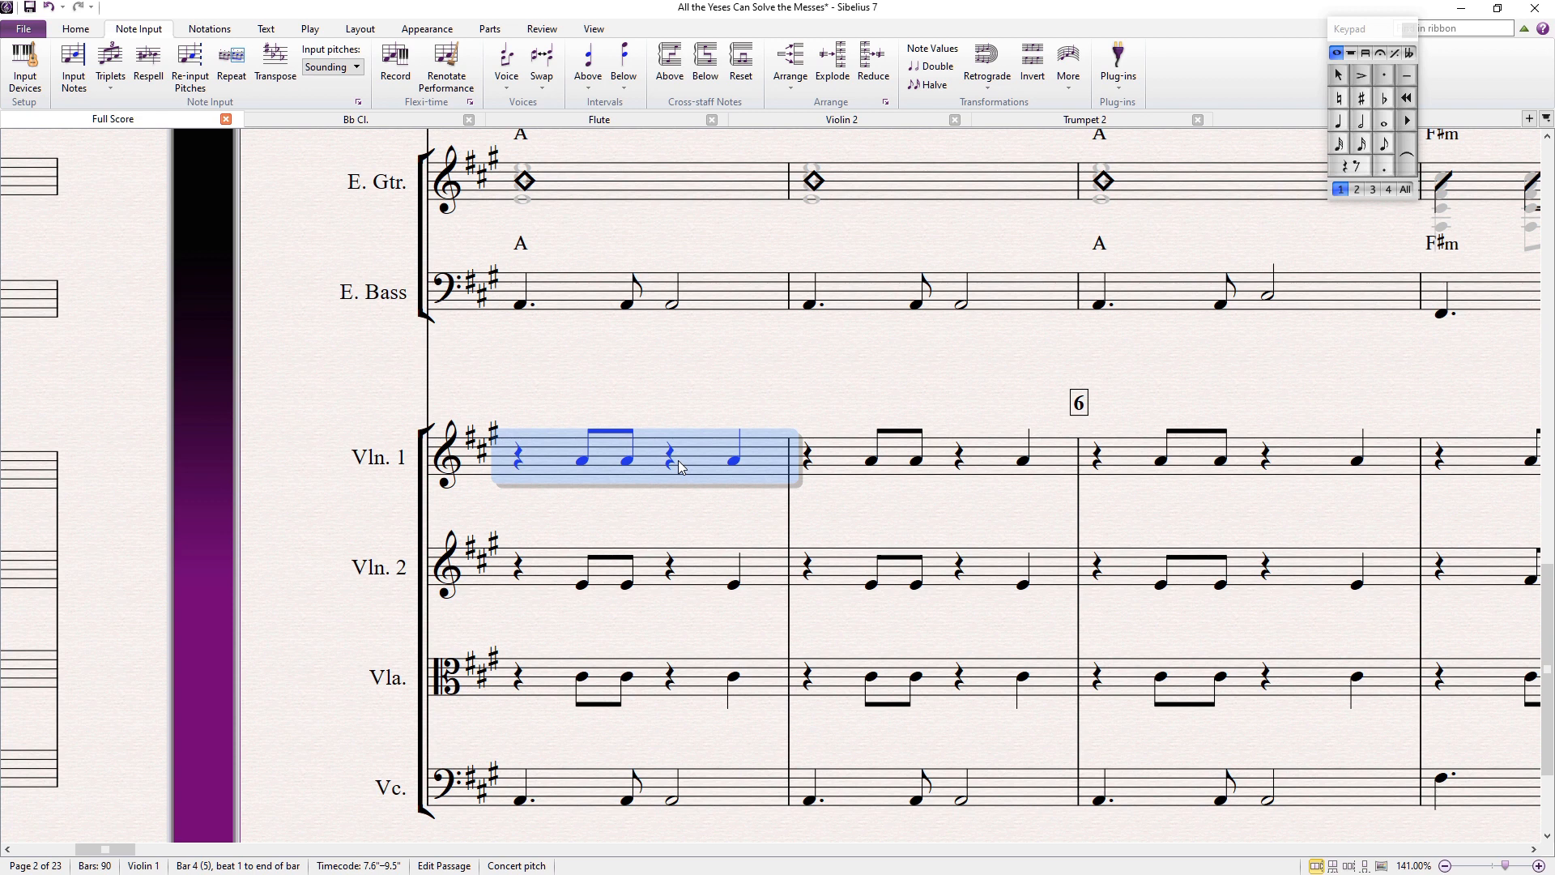
key("Escape")
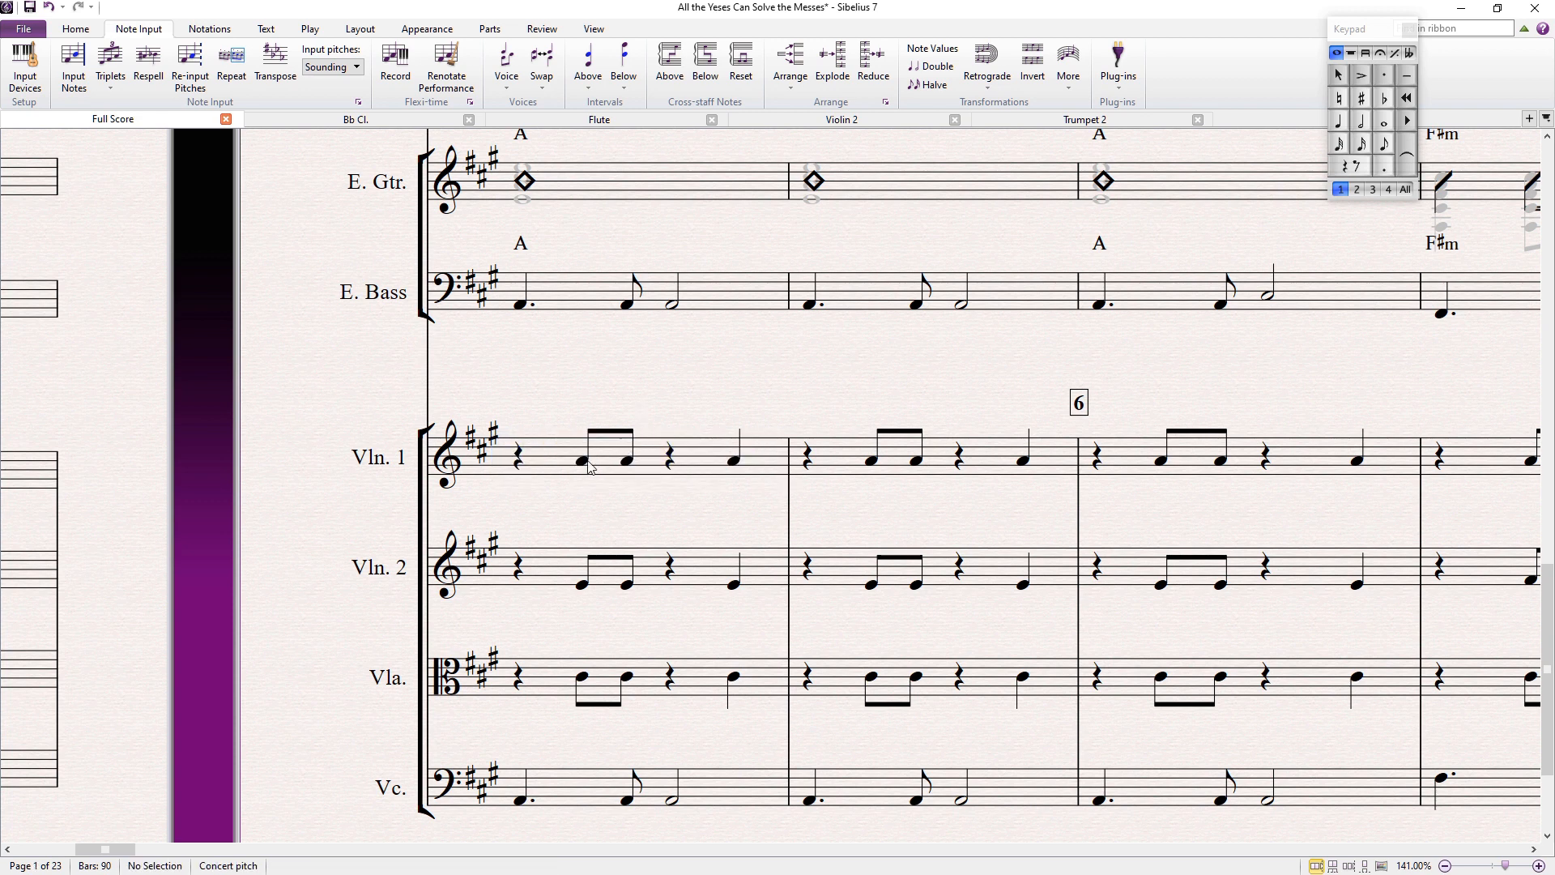
left_click(542, 466)
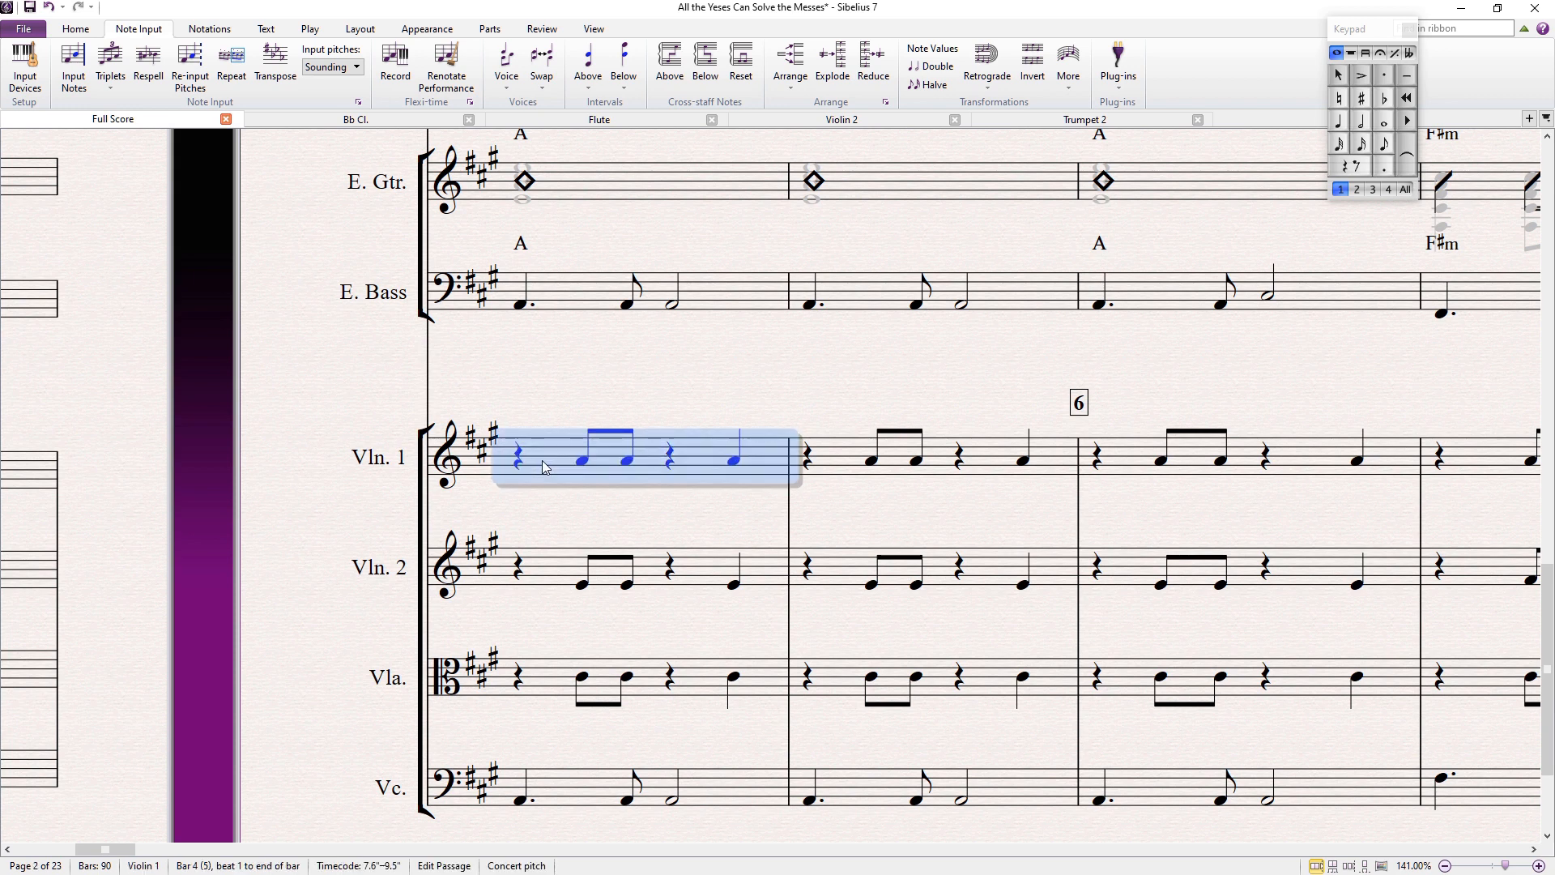
left_click(1347, 122)
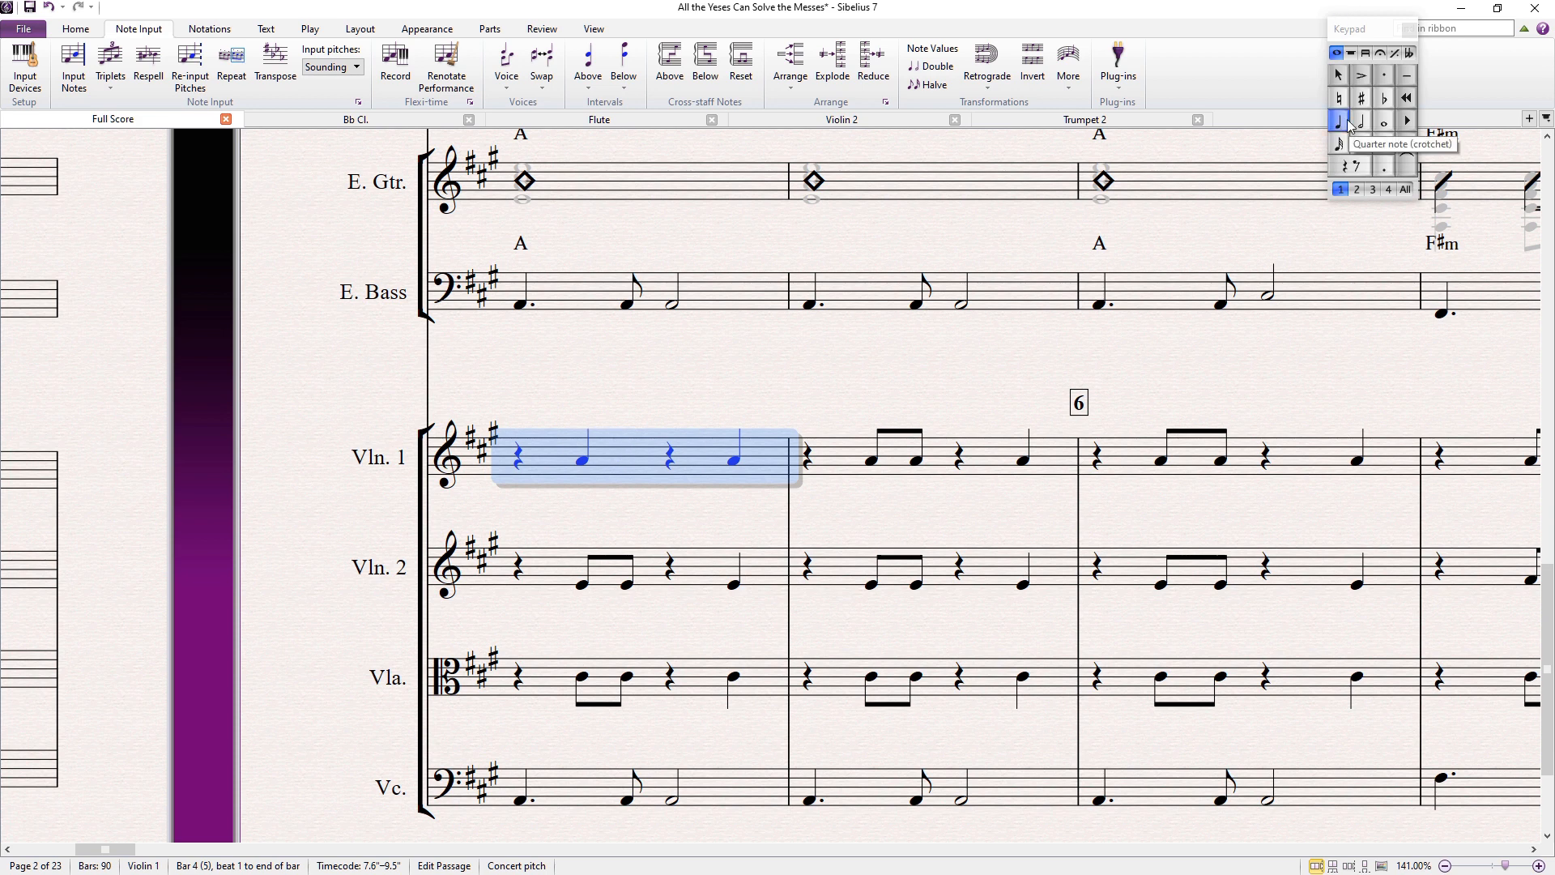
Step: Open the Input Devices preferences, dismiss the error and cancel the dialog
left_click(489, 29)
left_click(536, 30)
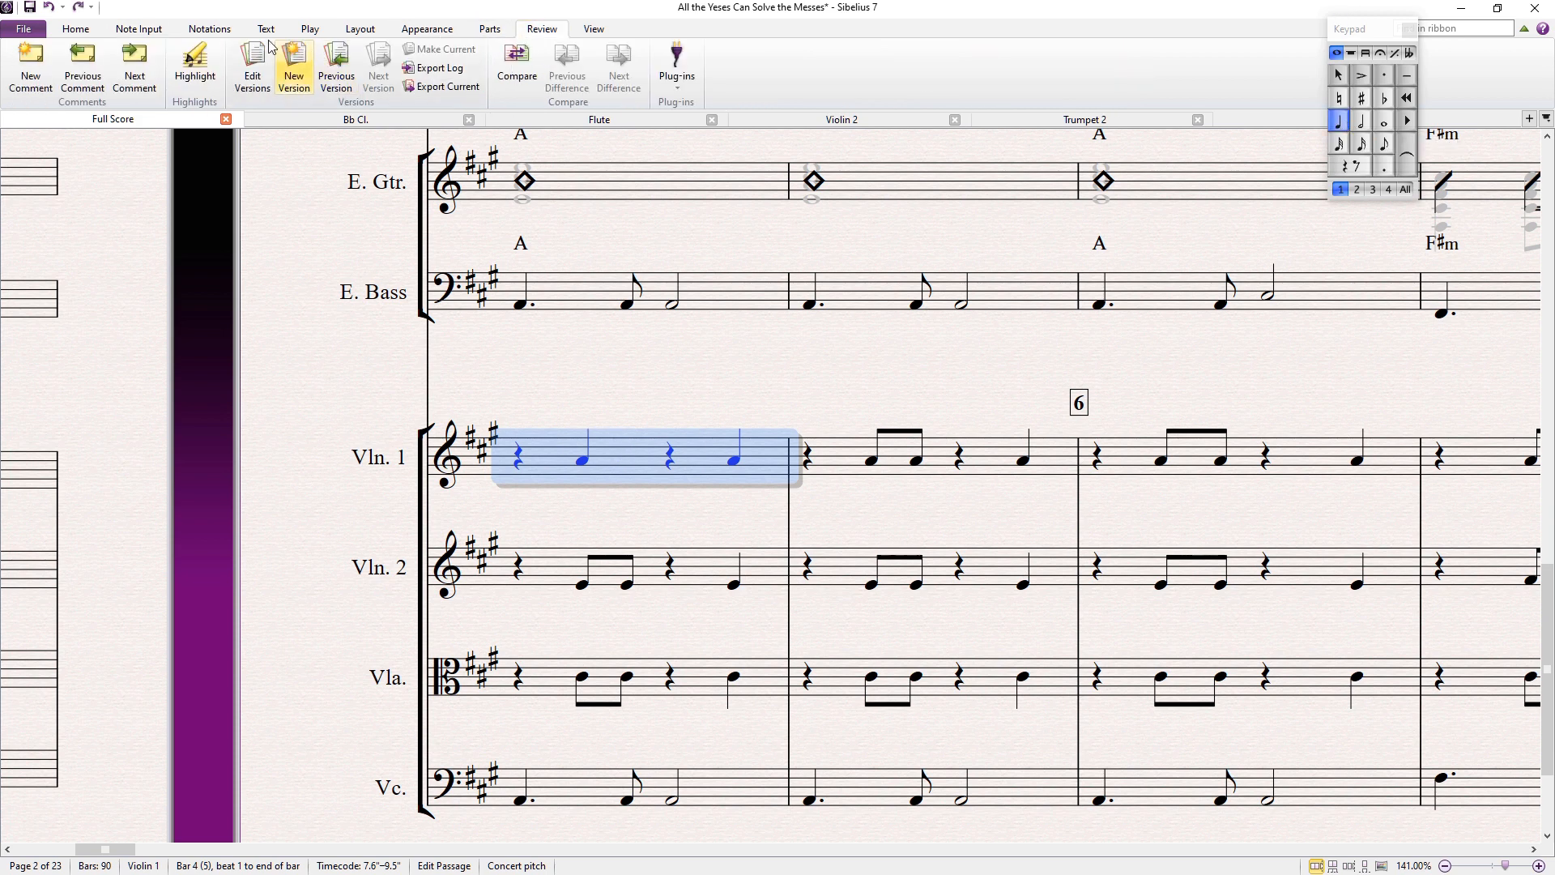
left_click(185, 32)
left_click(139, 30)
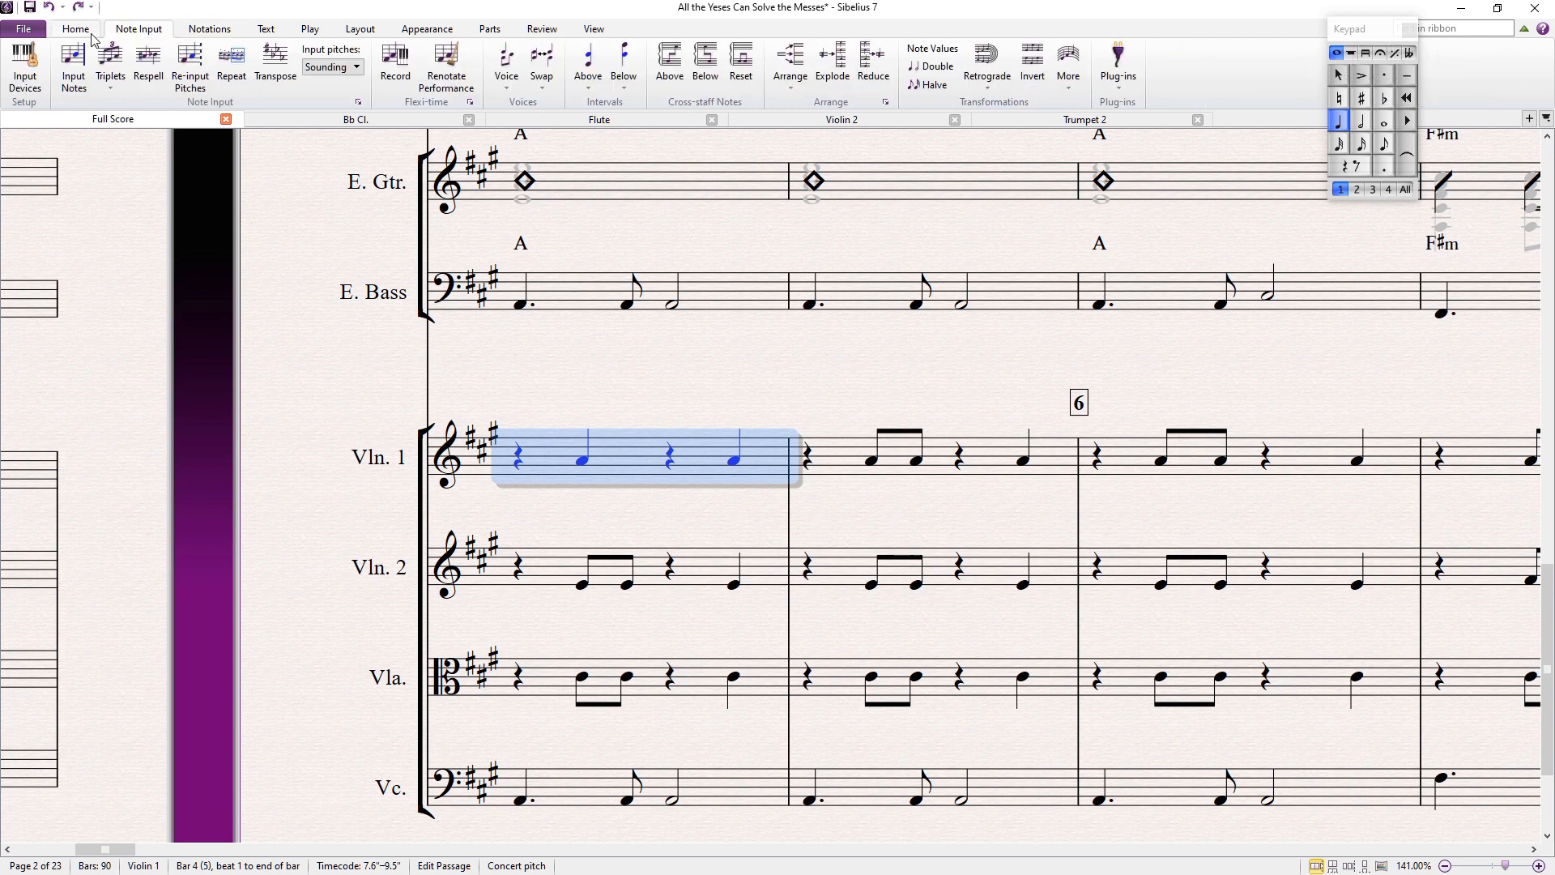
left_click(25, 65)
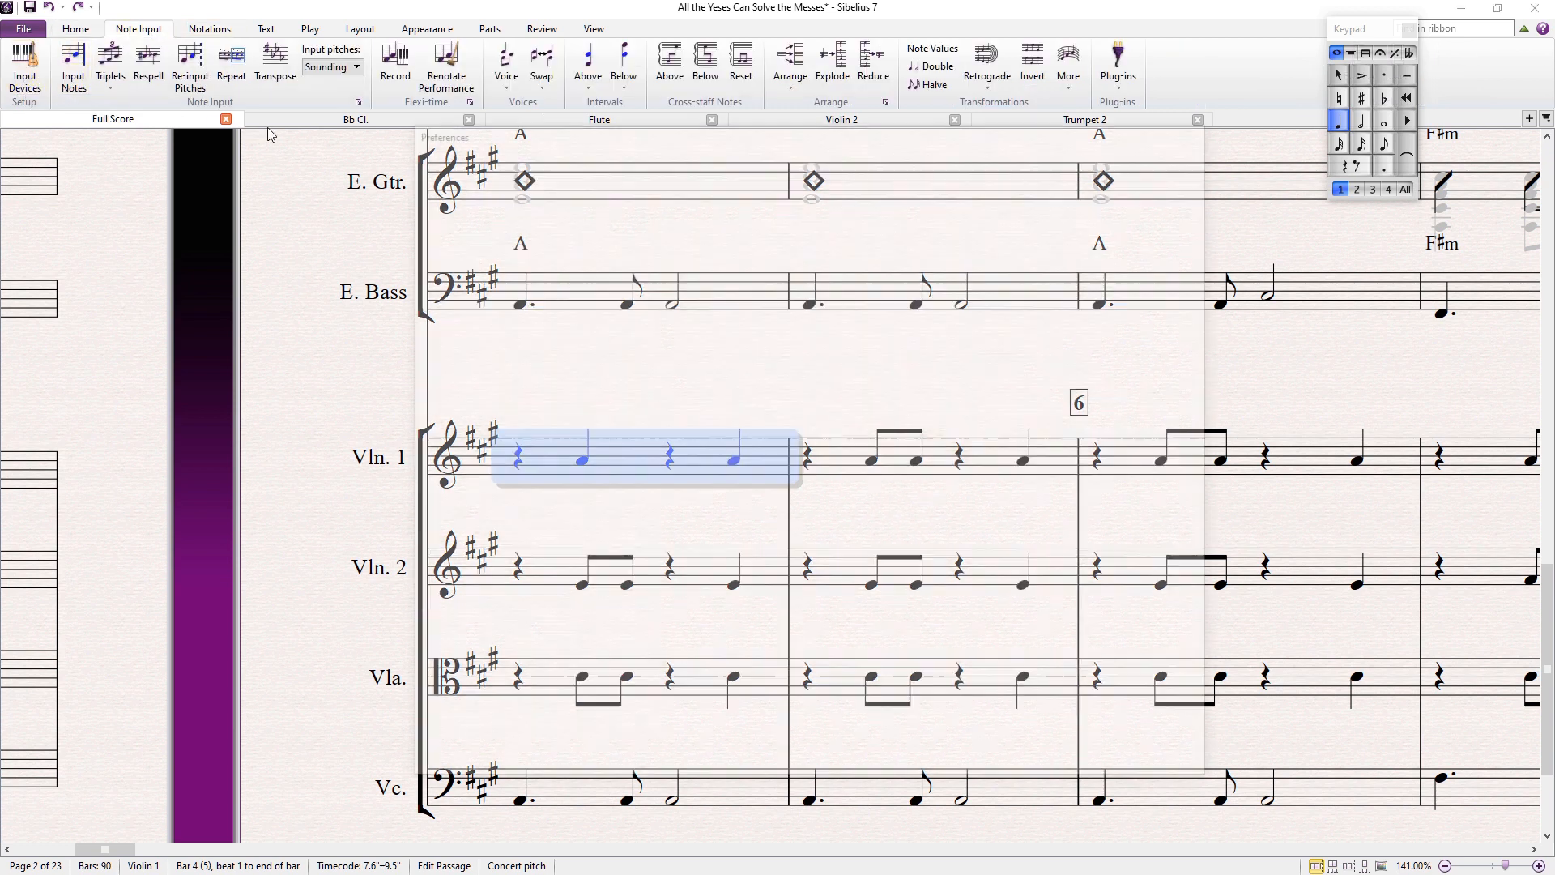
left_click(605, 210)
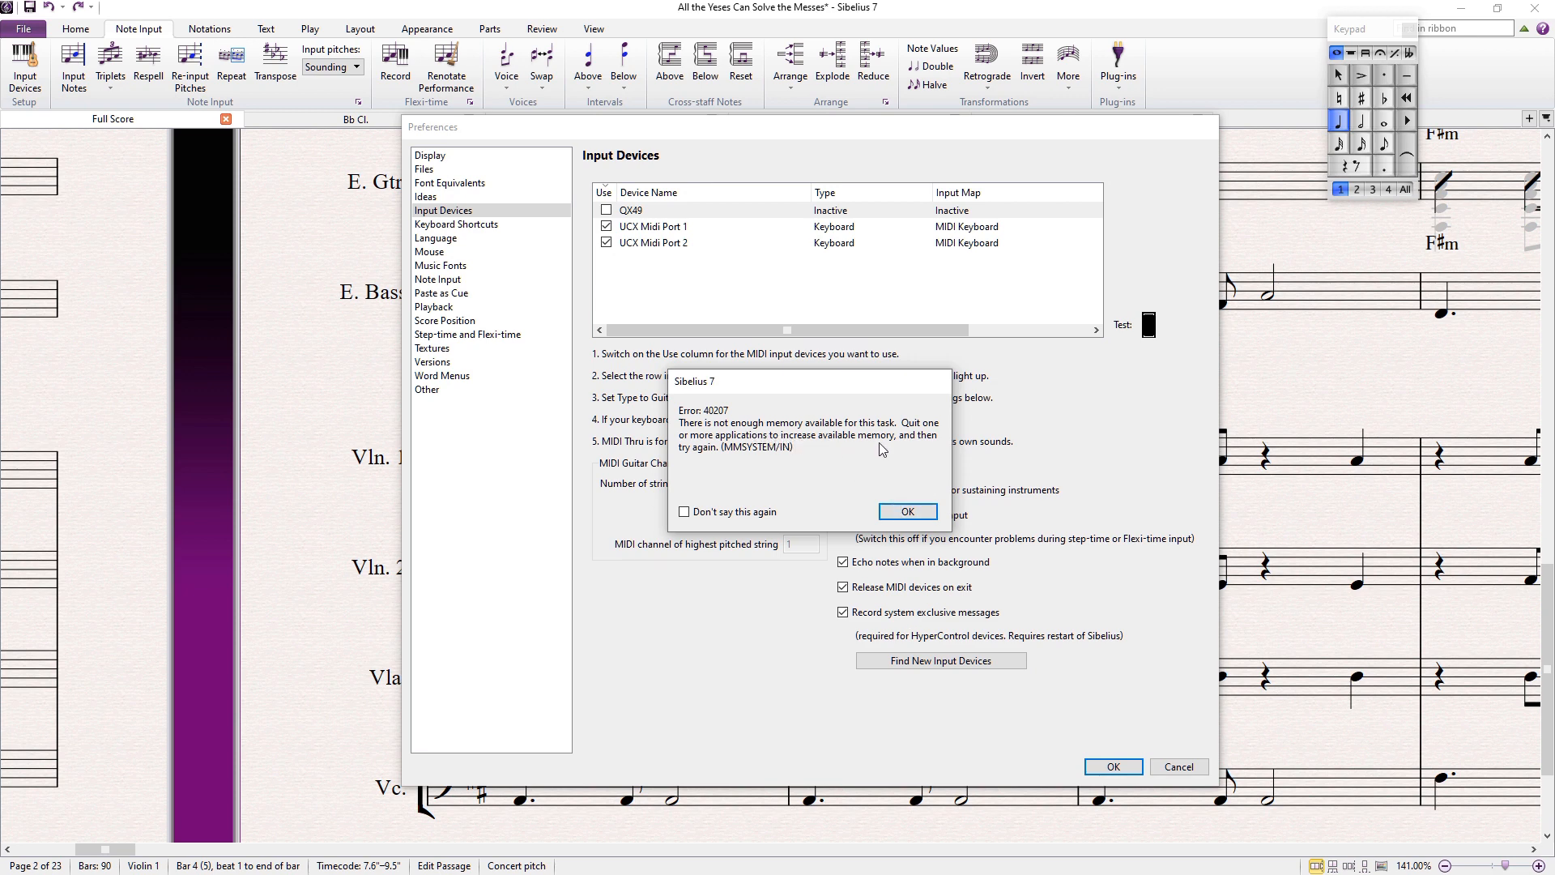
left_click(908, 511)
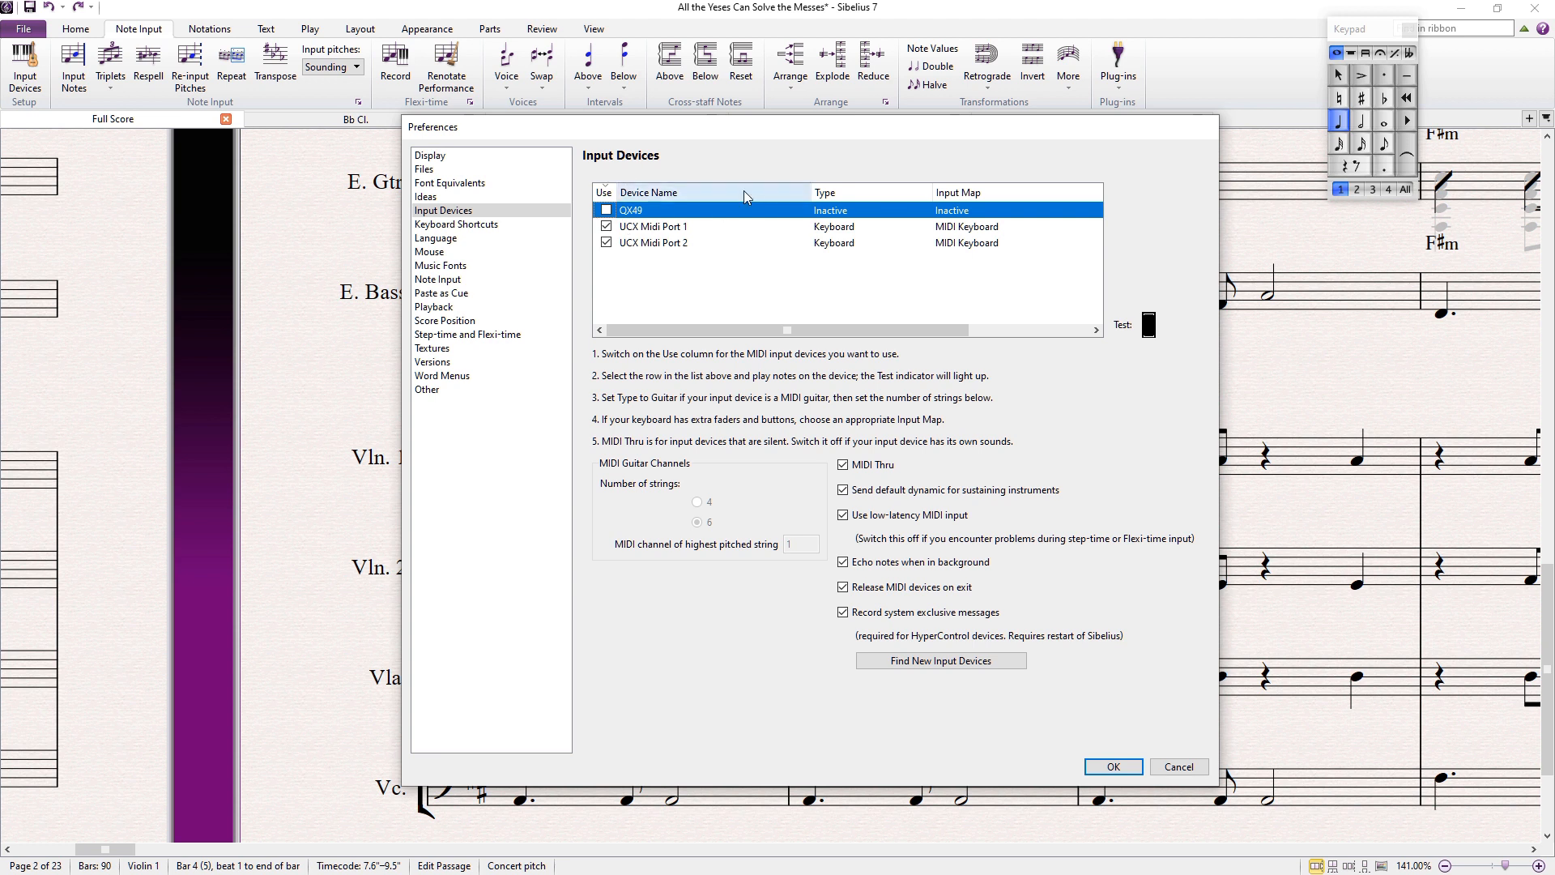
left_click(1182, 764)
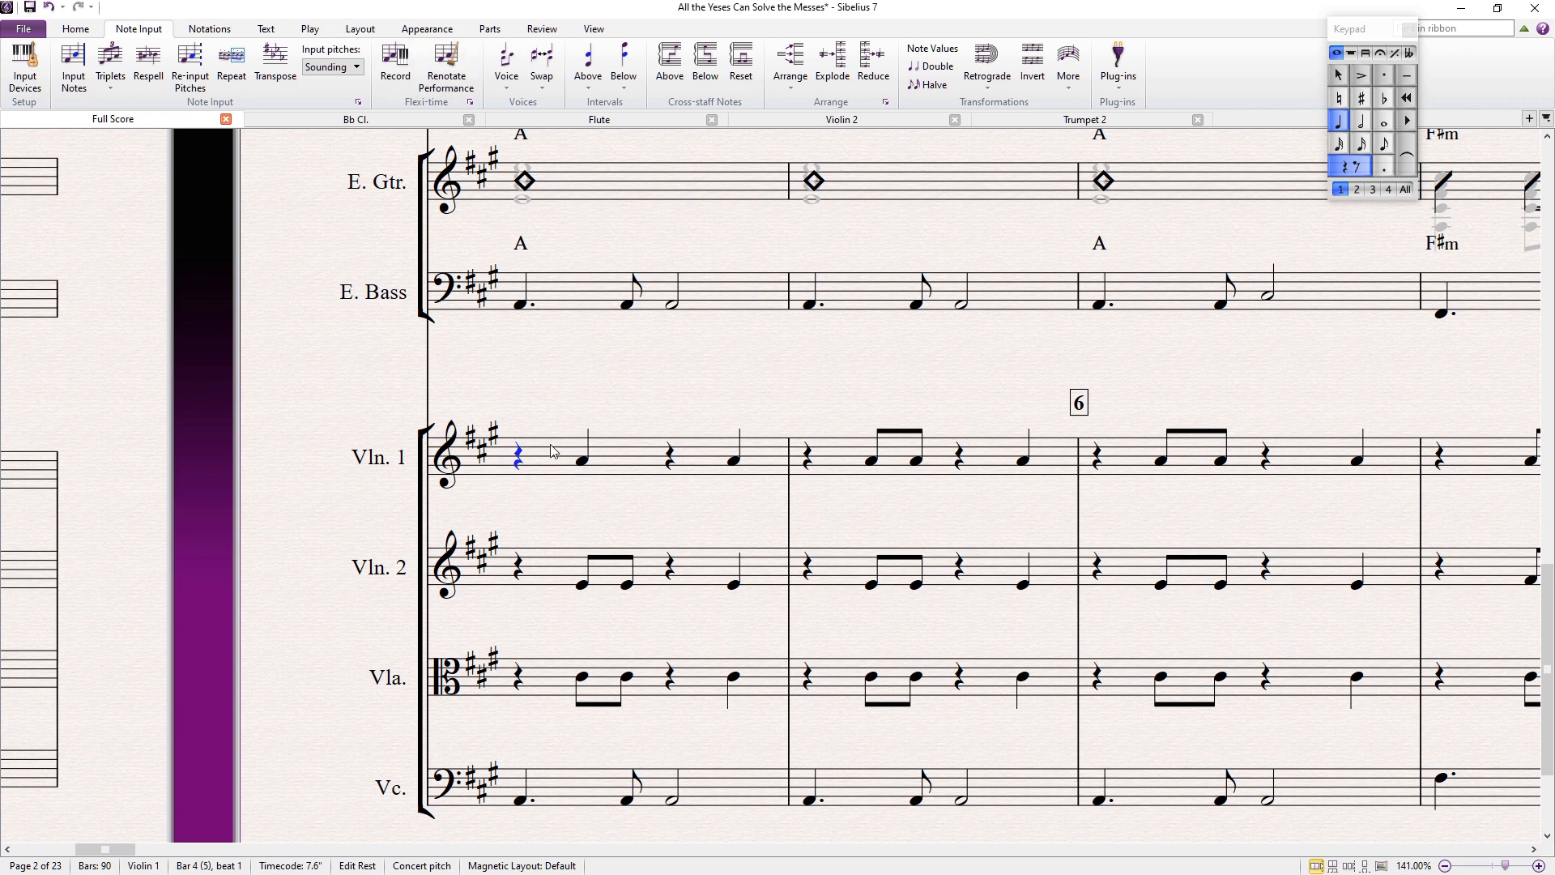
Step: In Sibelius, select the Violin 1 rest and notes in bar 4 to inspect them
left_click(580, 406)
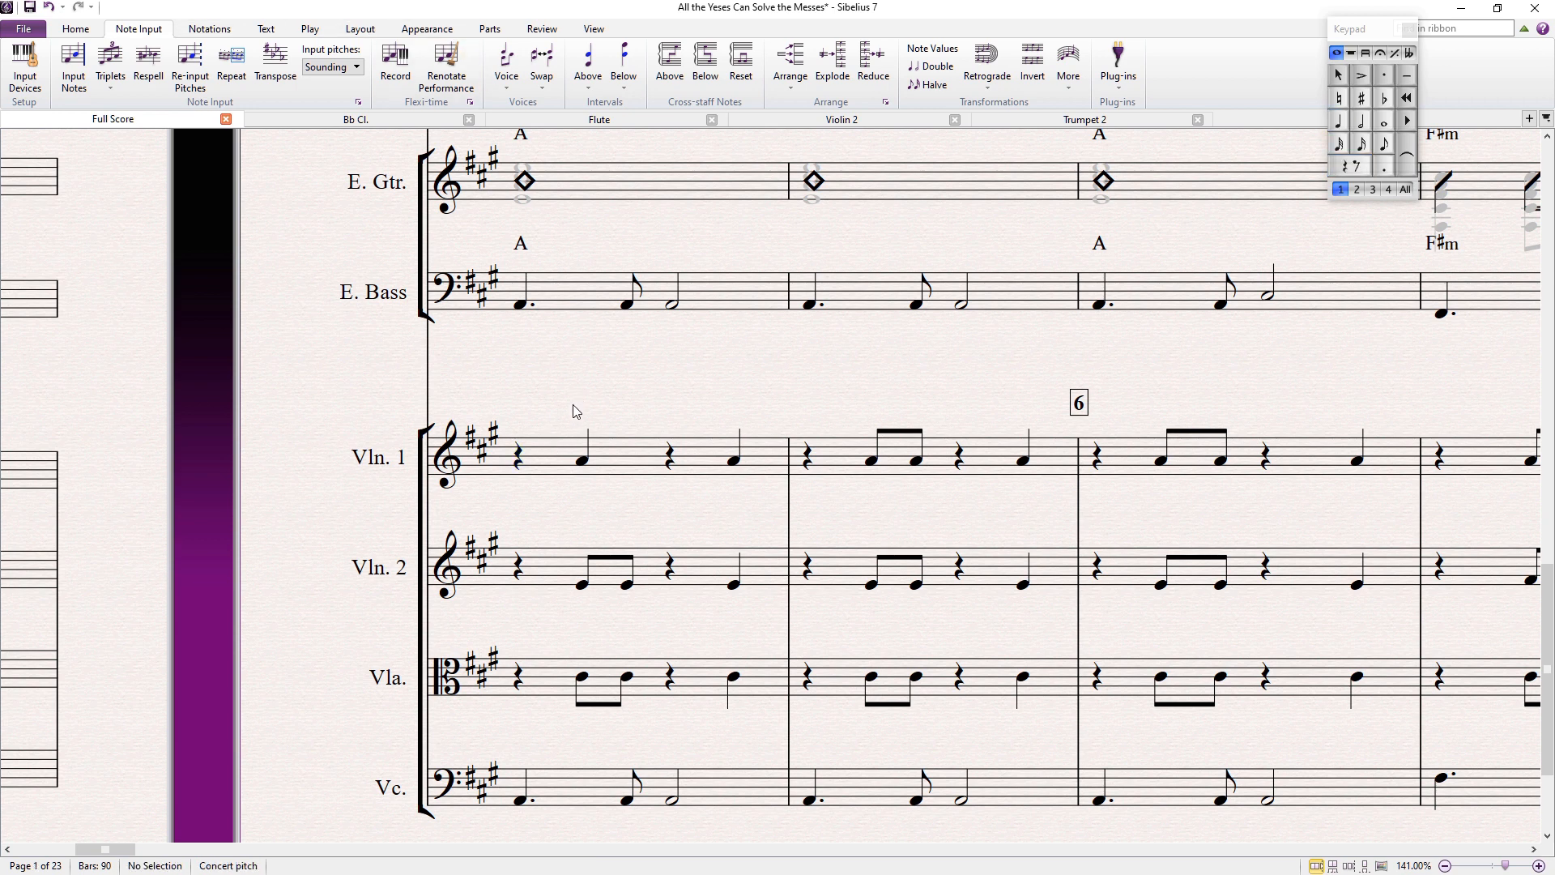
left_click(539, 459)
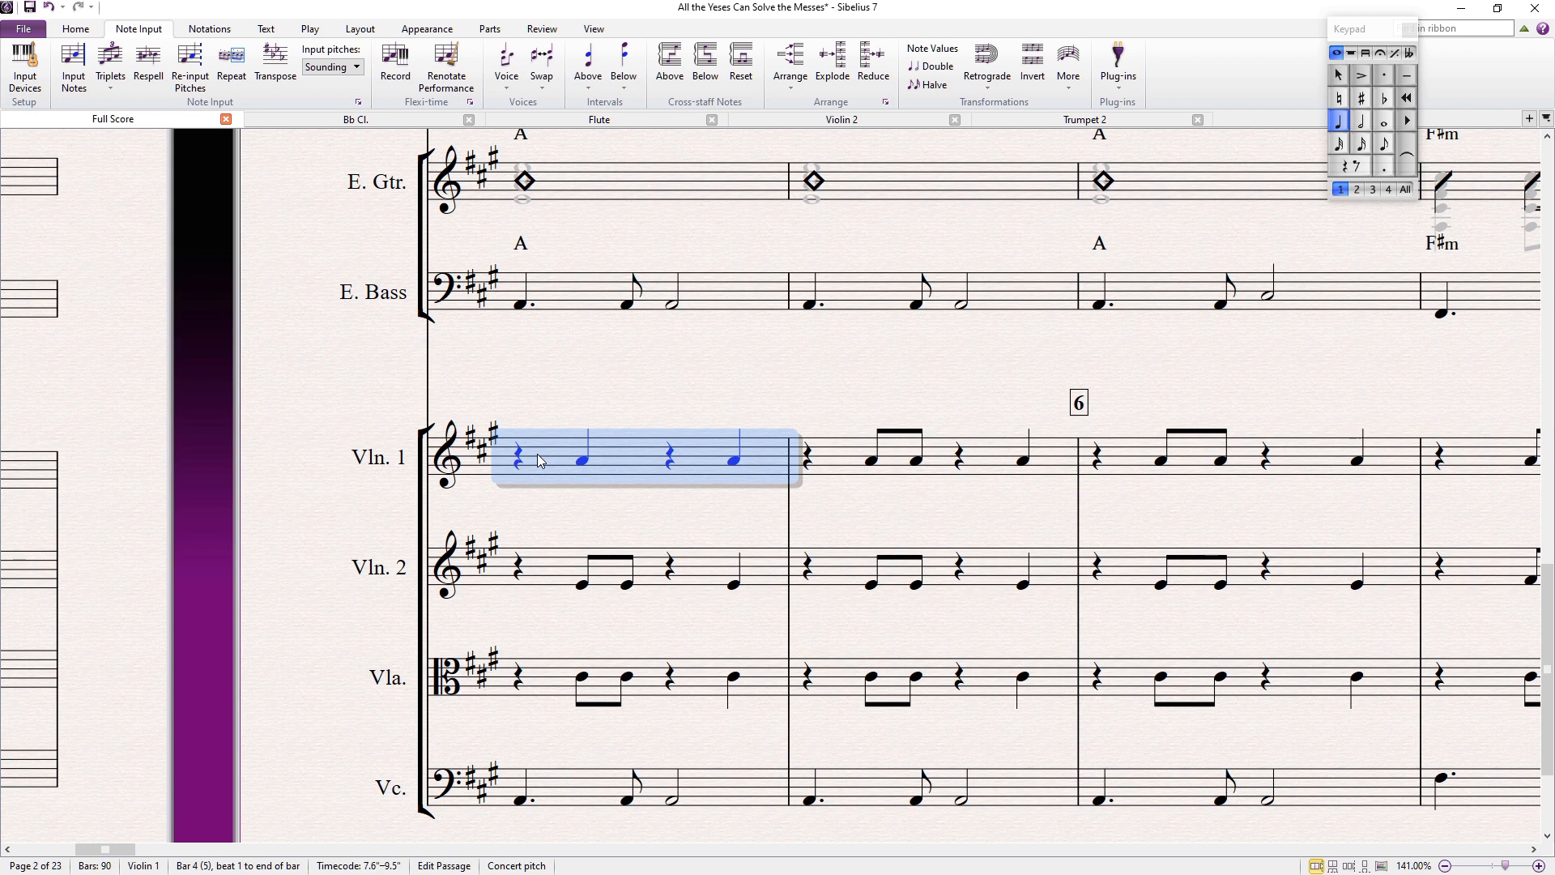
left_click(520, 460)
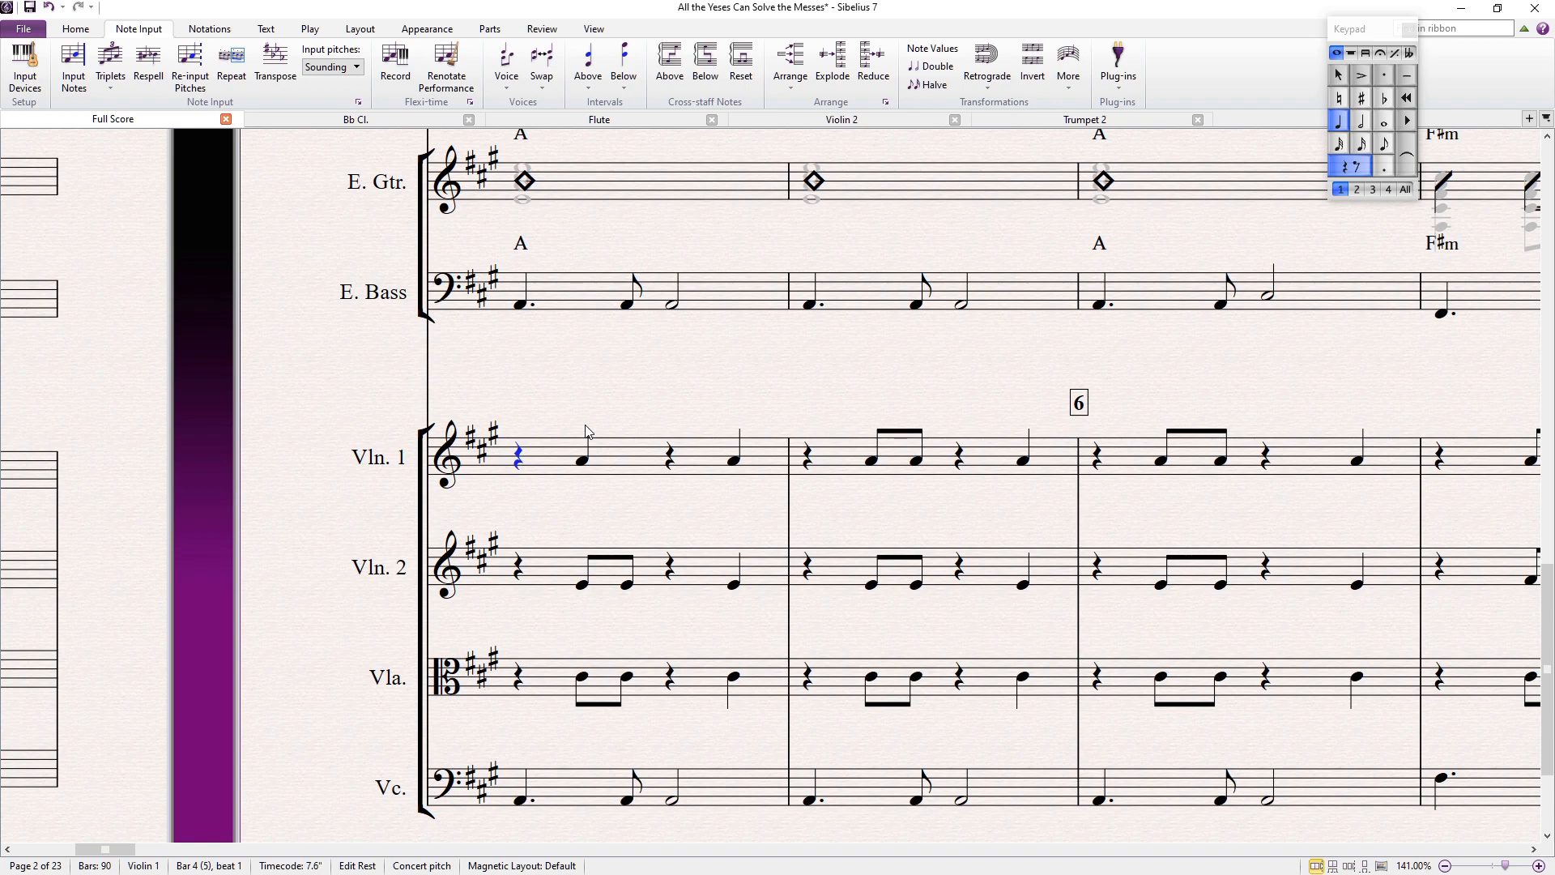
key("Escape")
Step: Switch to Dorico, make the Violin I note in bar 16 a quarter note, and toggle its flat and sharp accidentals
key("alt+Tab")
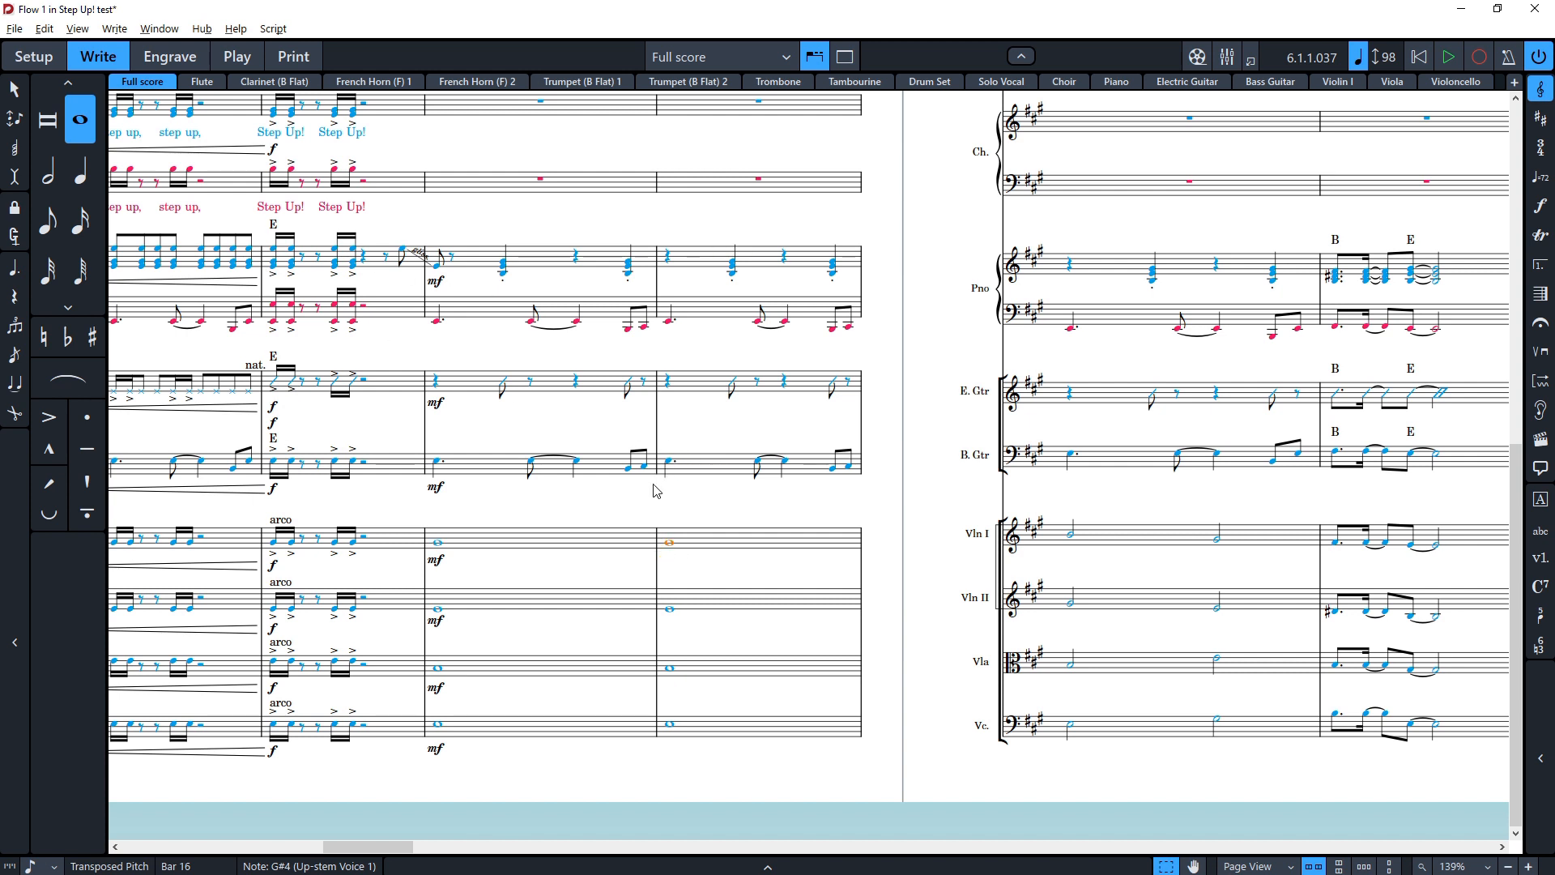
left_click(11, 272)
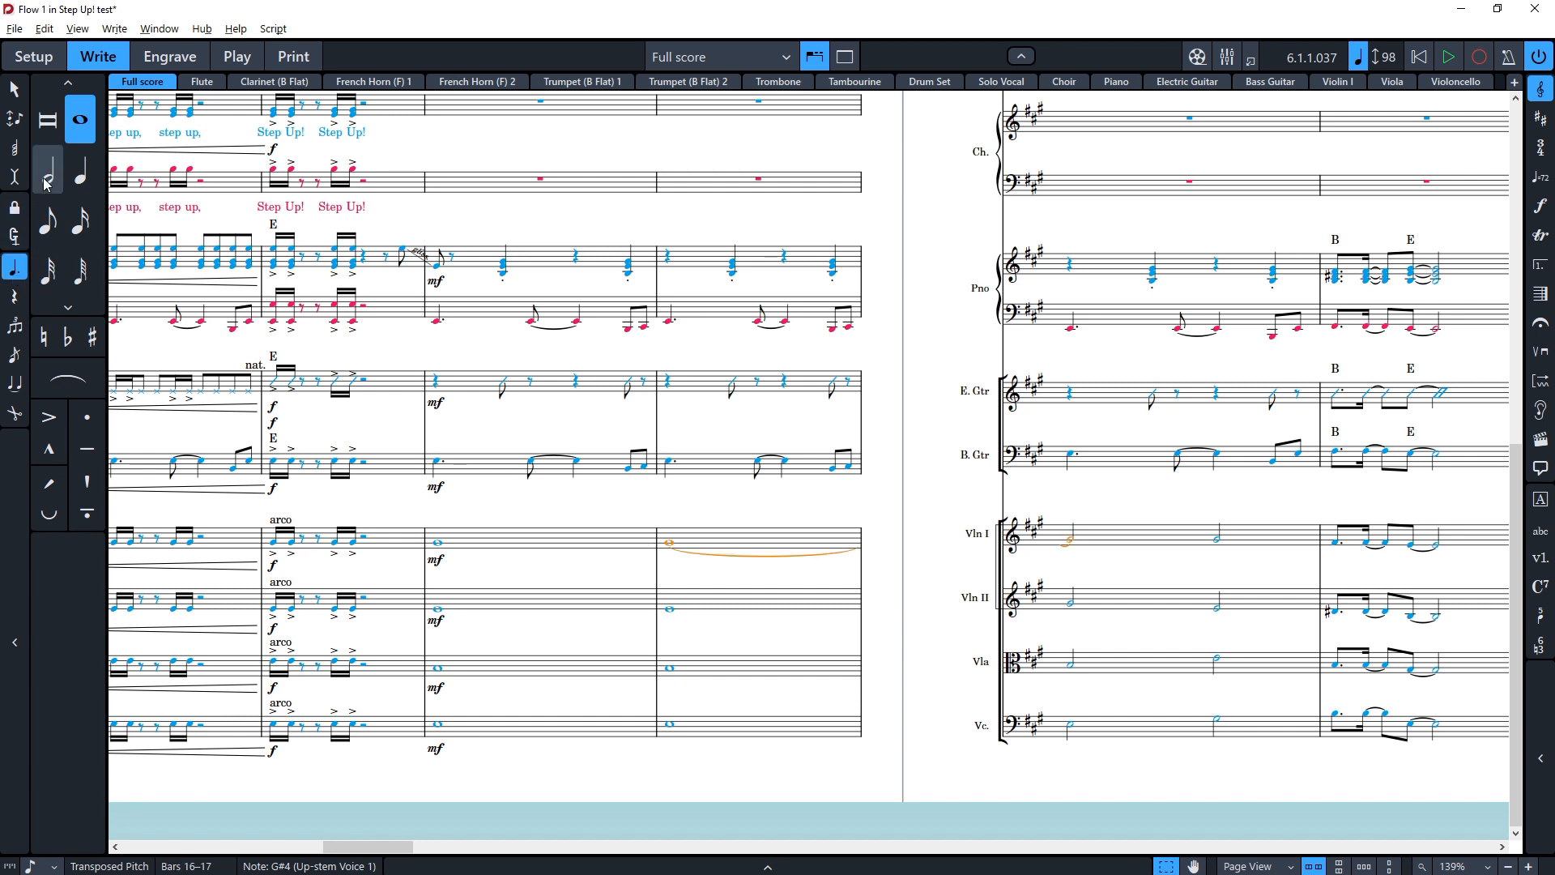
left_click(77, 175)
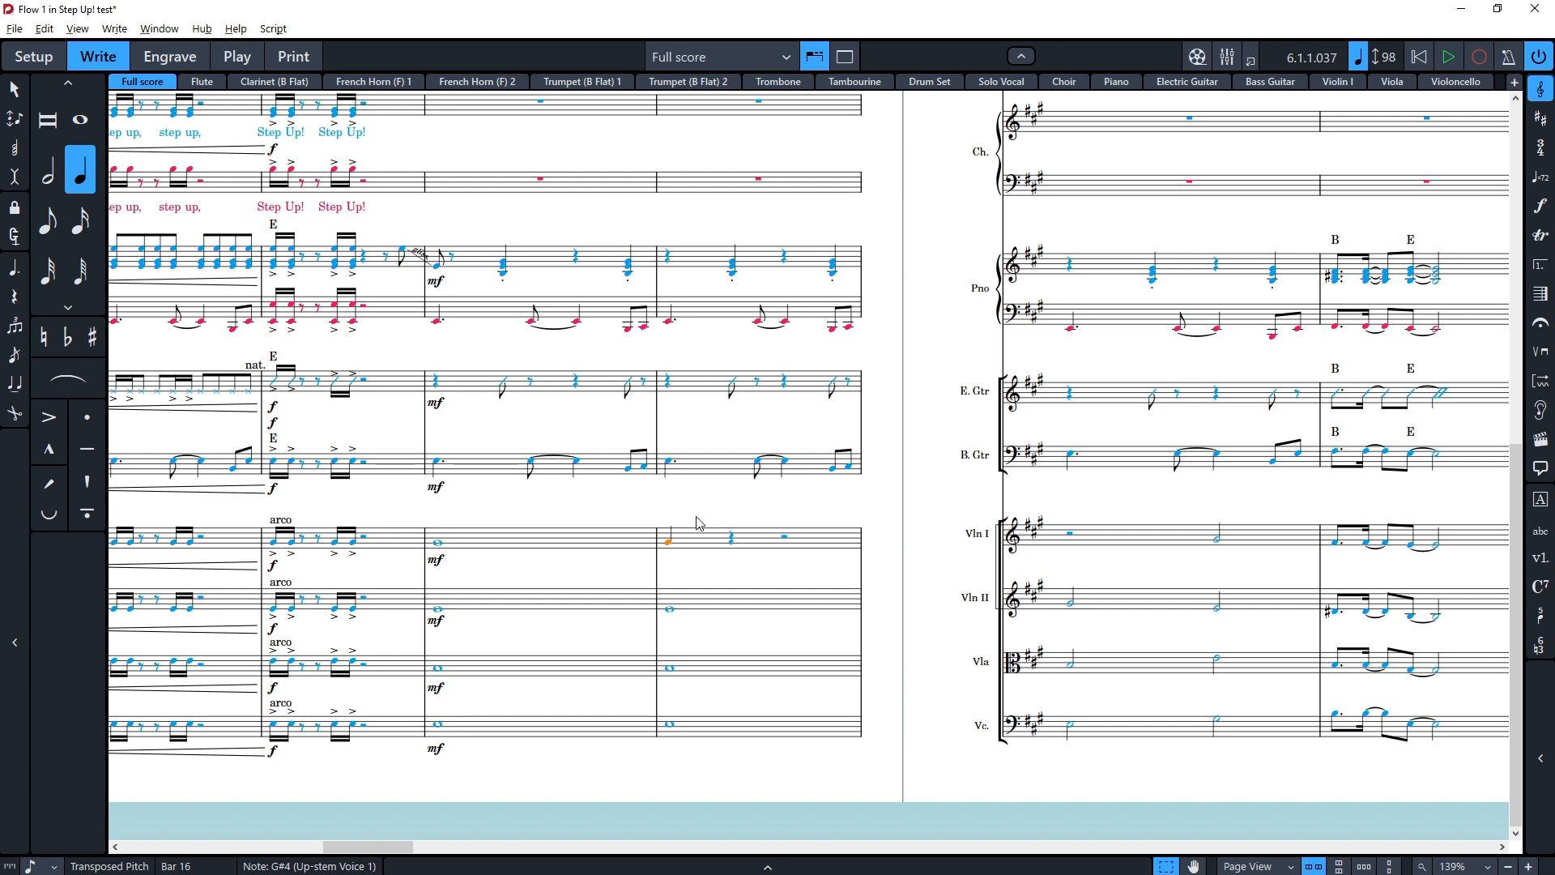
left_click(72, 349)
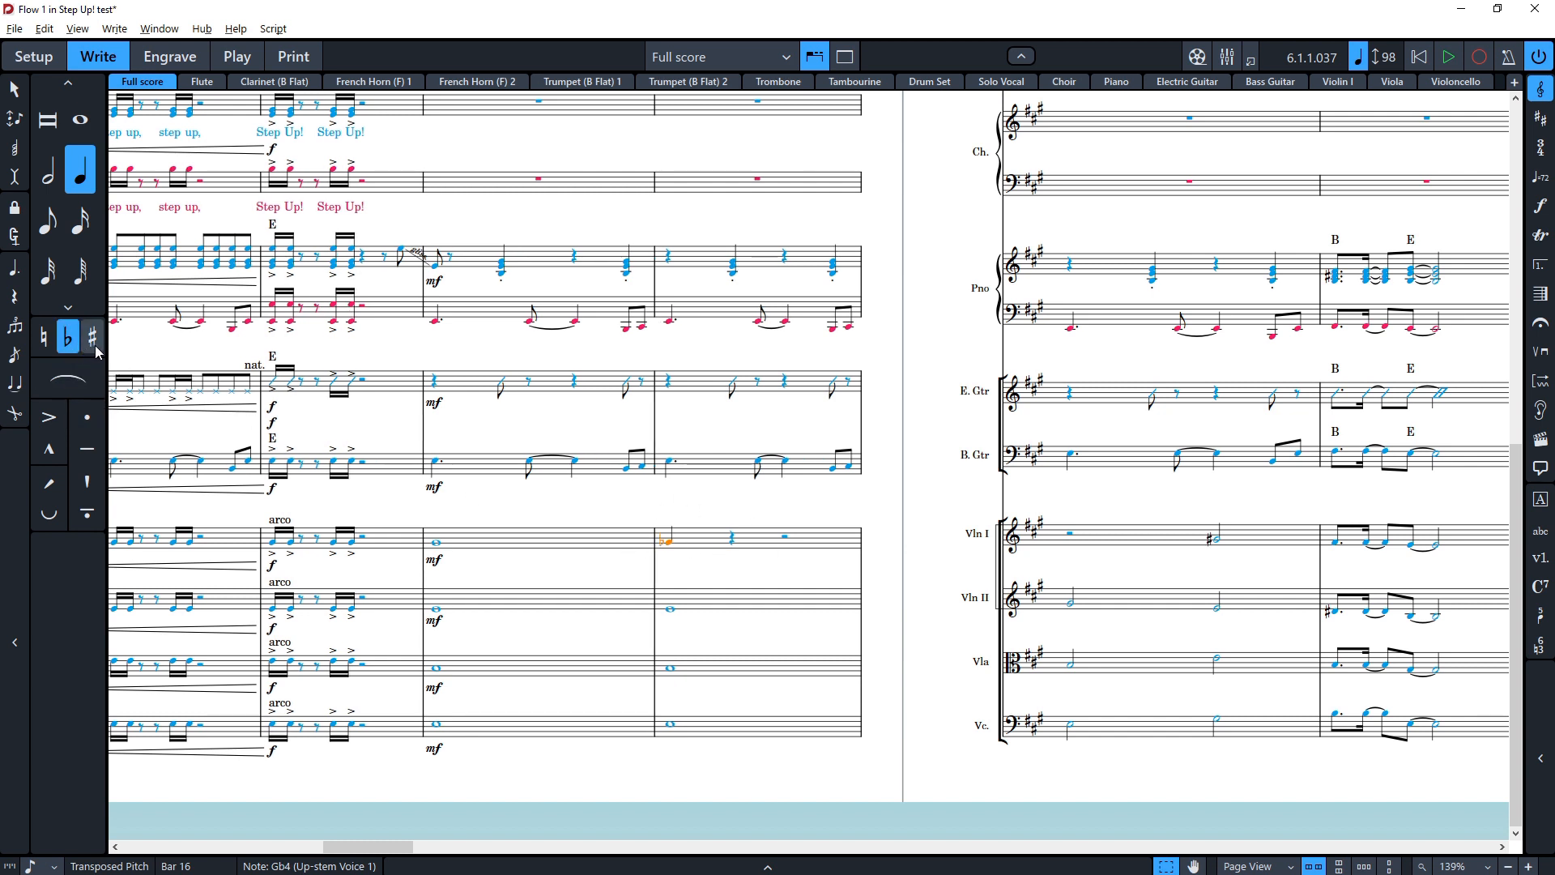
left_click(93, 343)
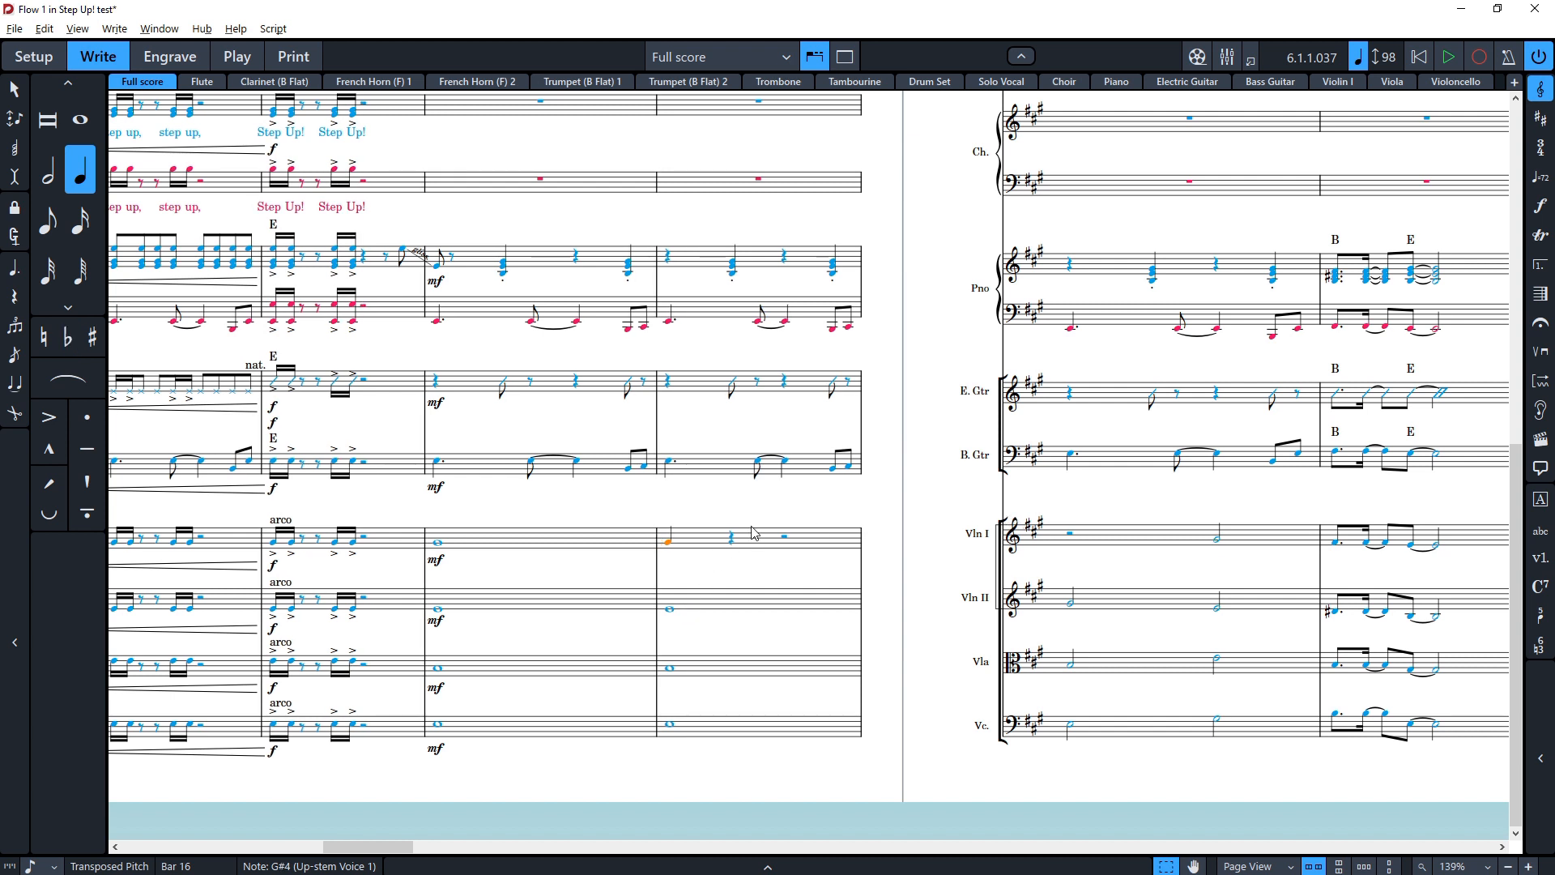
Step: Insert a 3/4 time signature at bar 17 from the drum staff
left_click(437, 542)
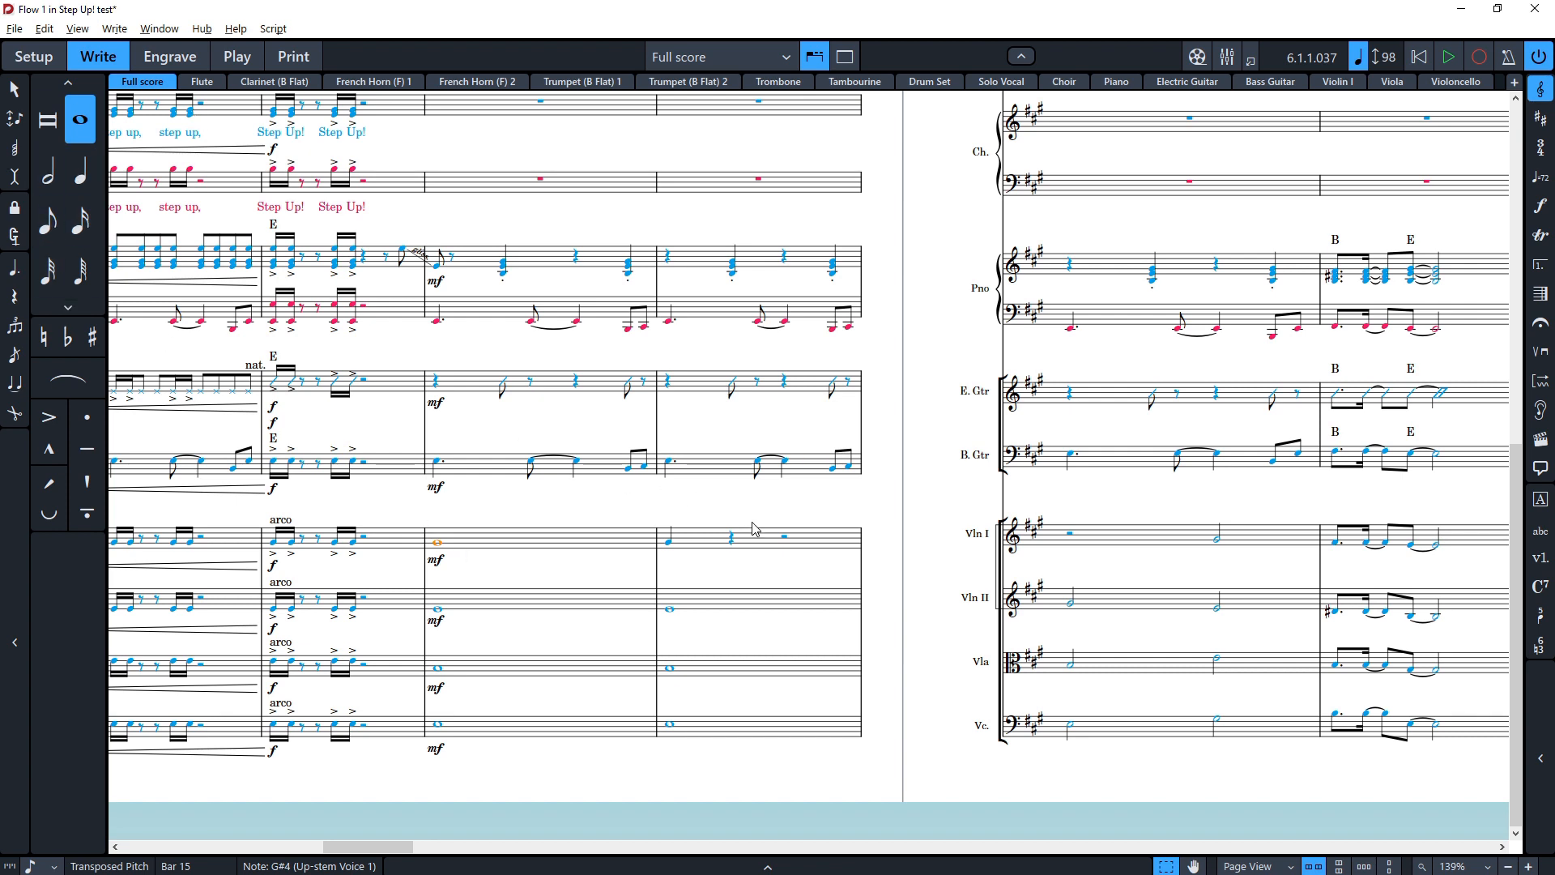
left_click_drag(753, 550, 399, 600)
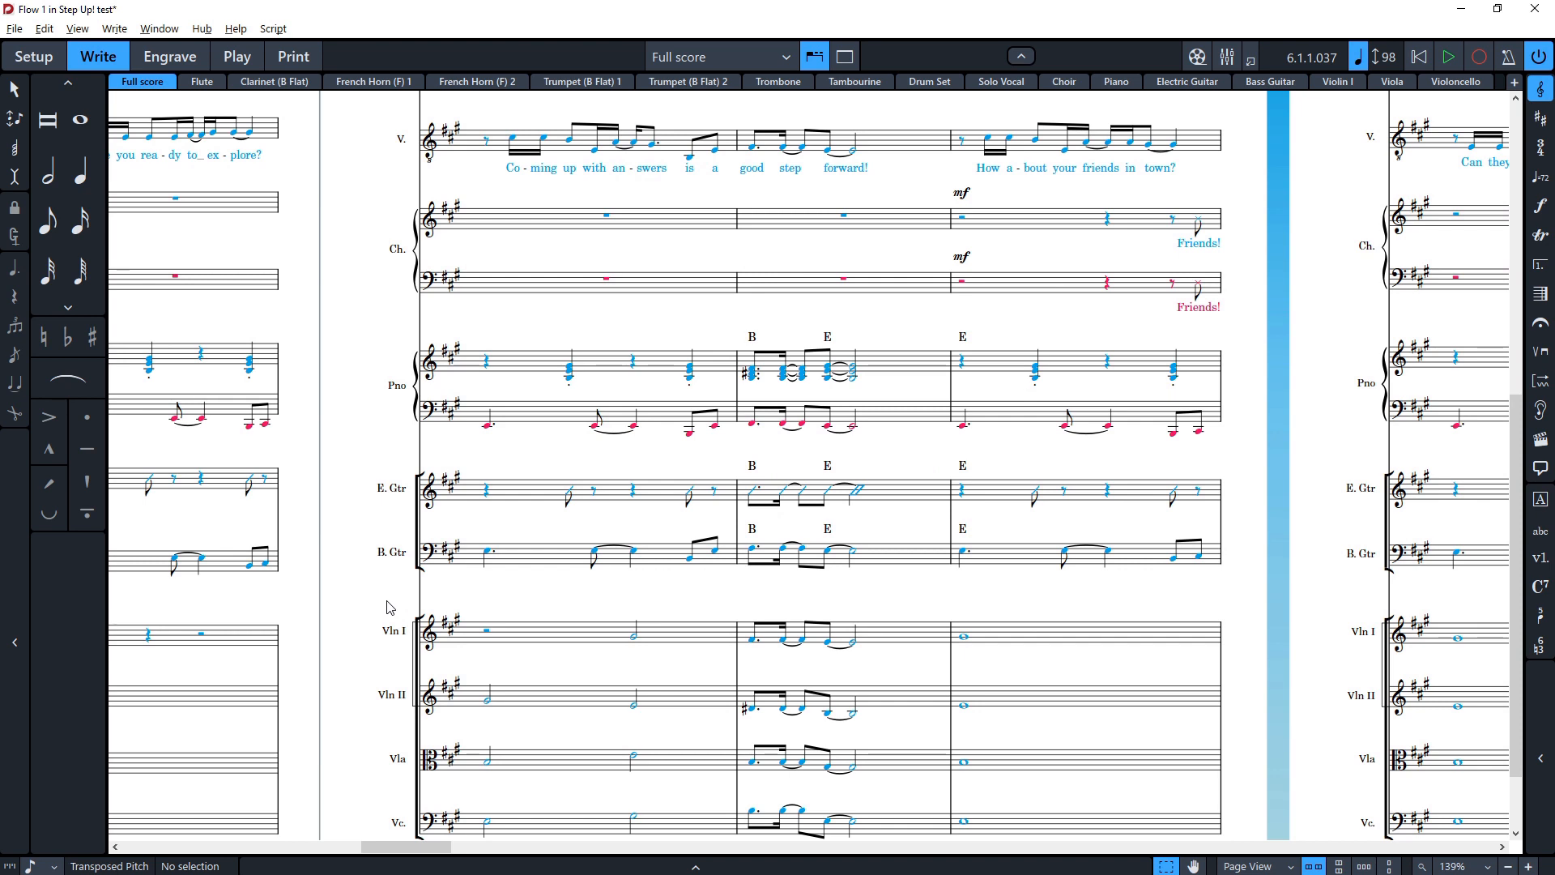
scroll(599, 550, "up", 5)
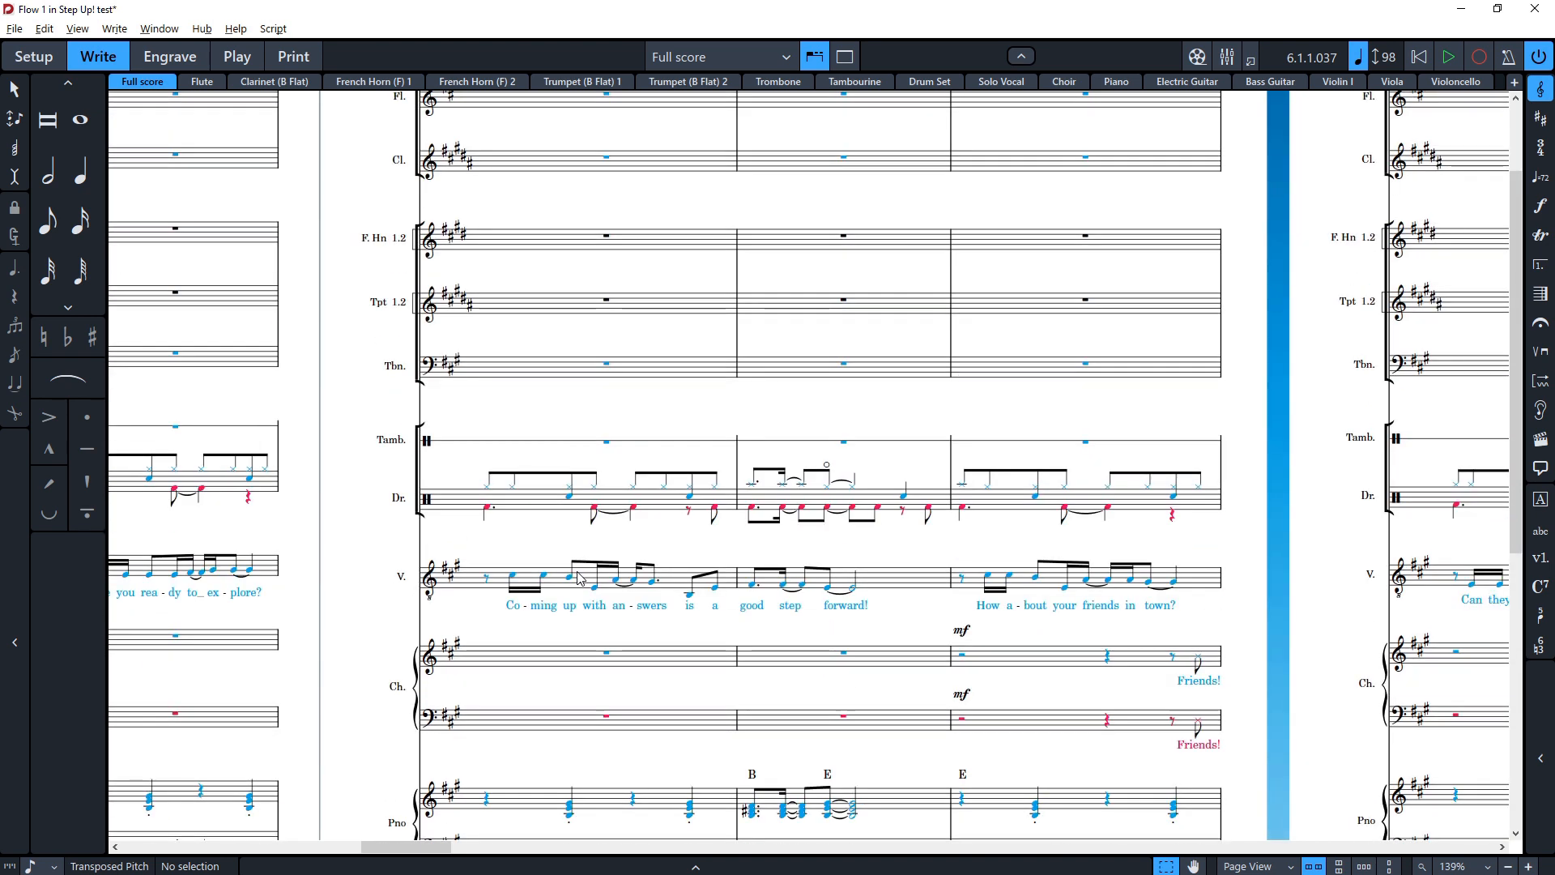
left_click(536, 496)
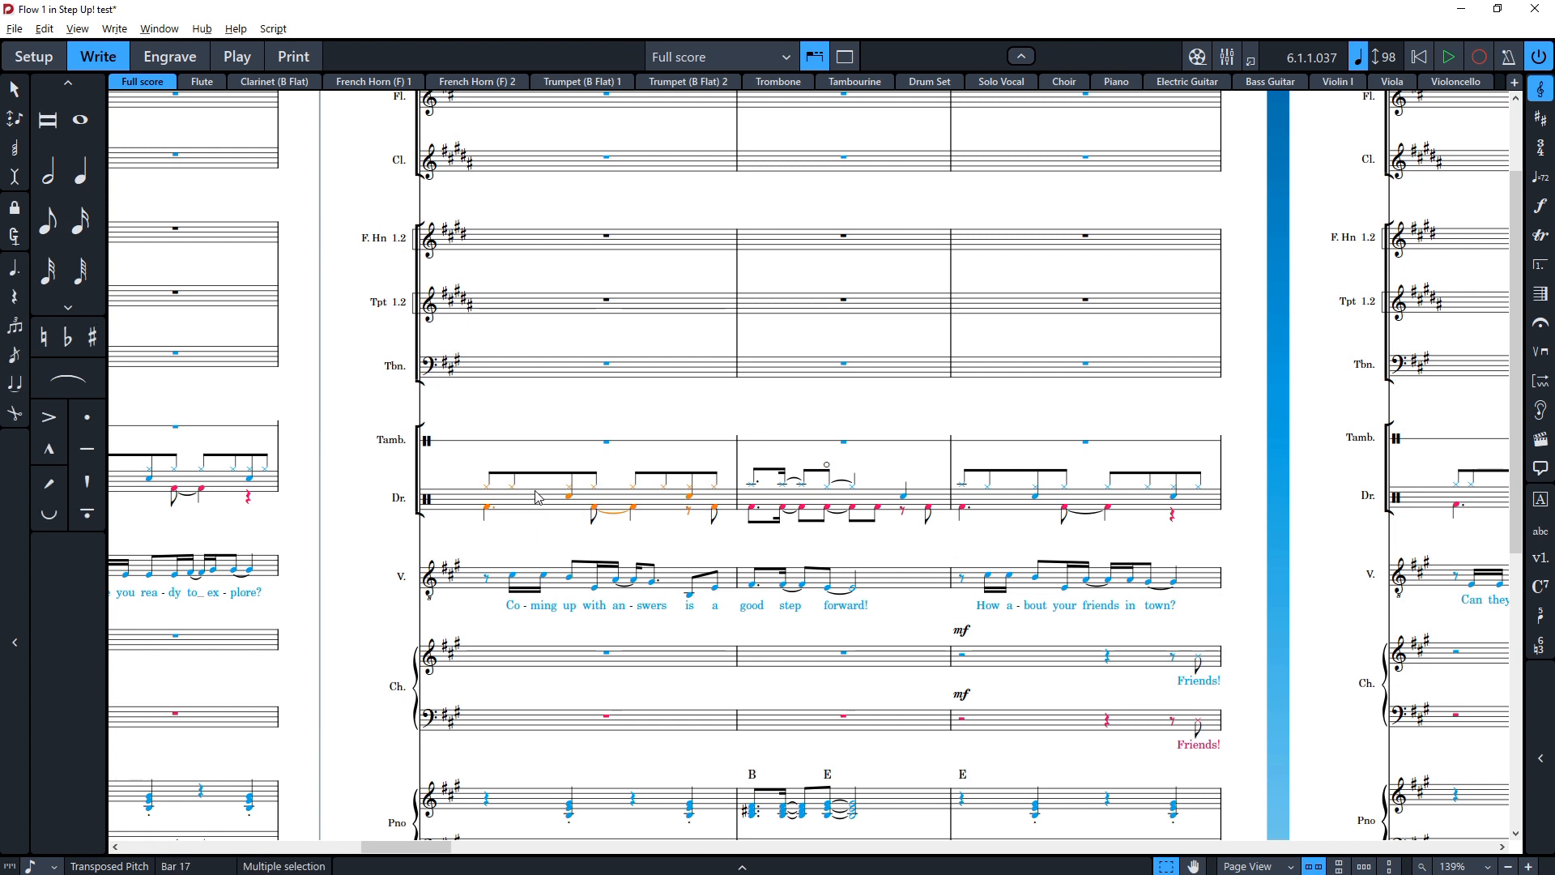
key("shift+m")
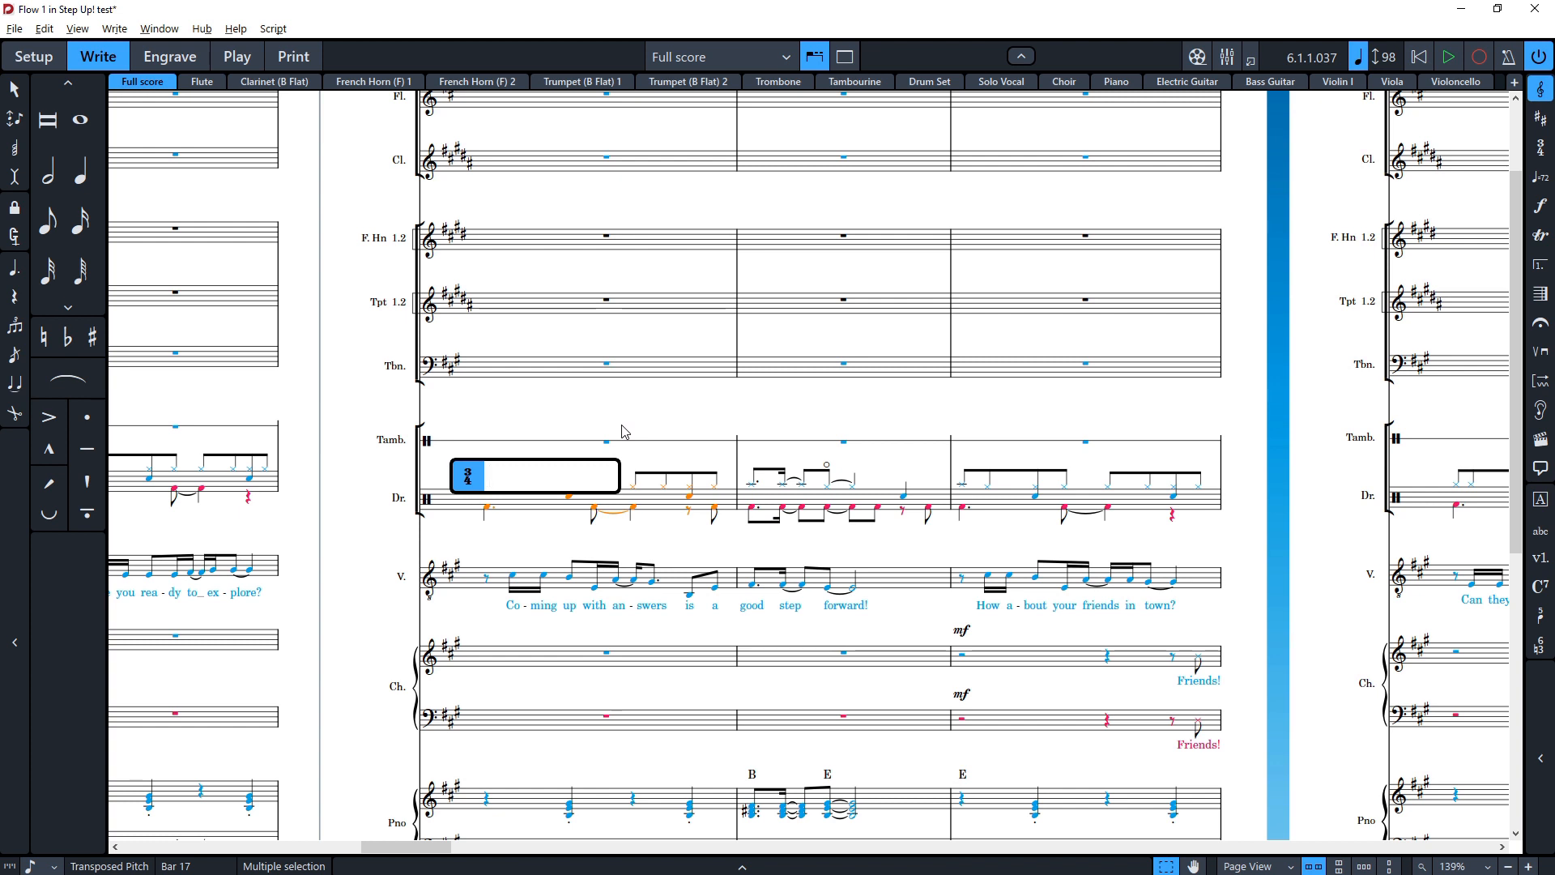
type("4/4")
key("Return")
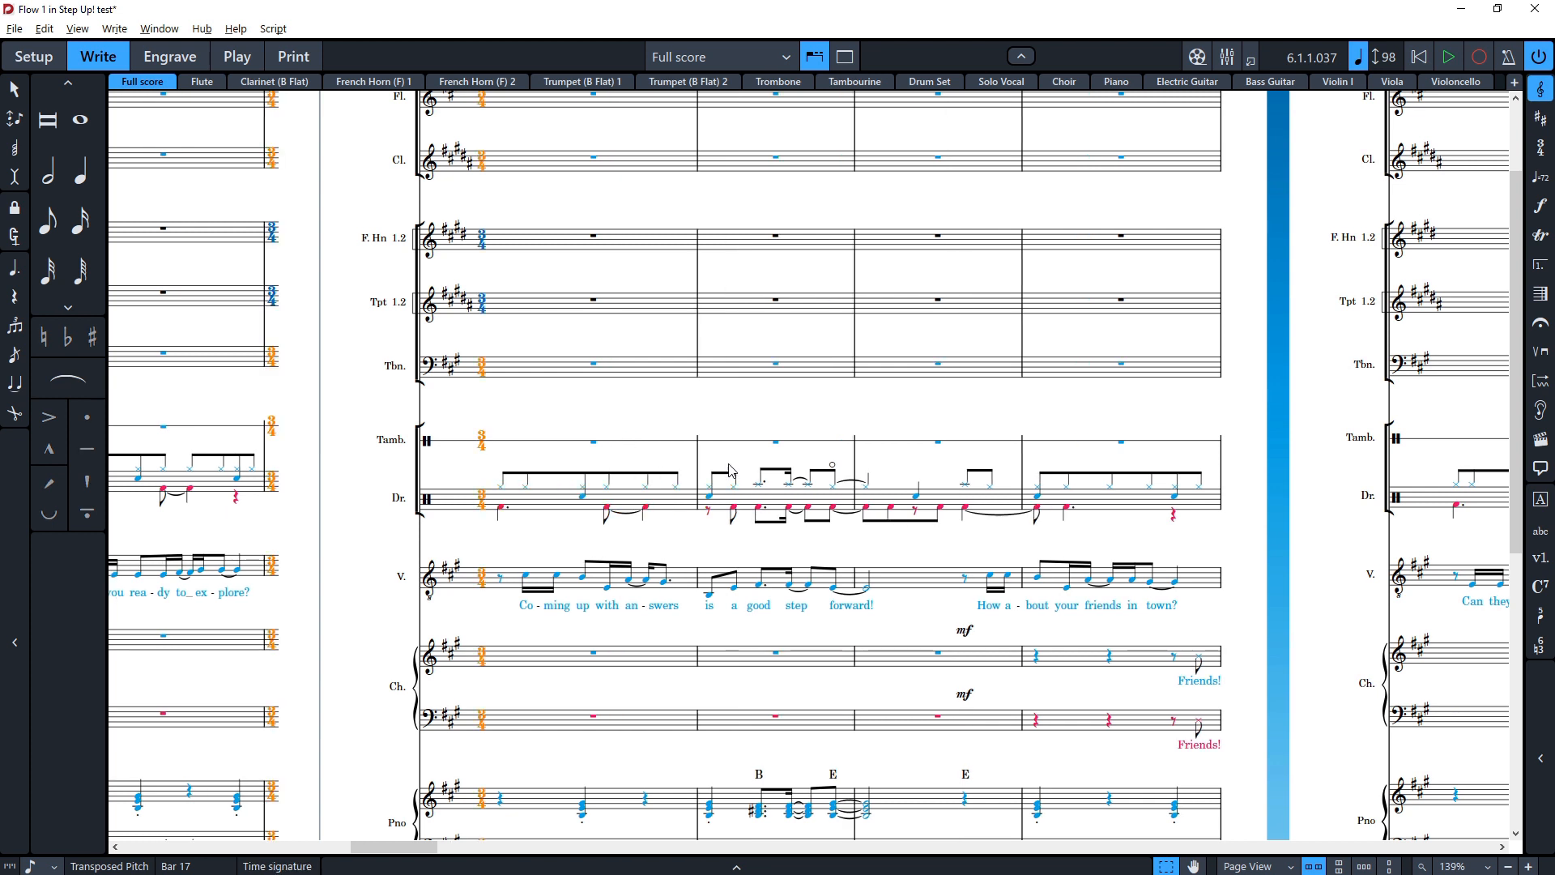
Step: Undo the time signature insertion
scroll(886, 506, "right", 11)
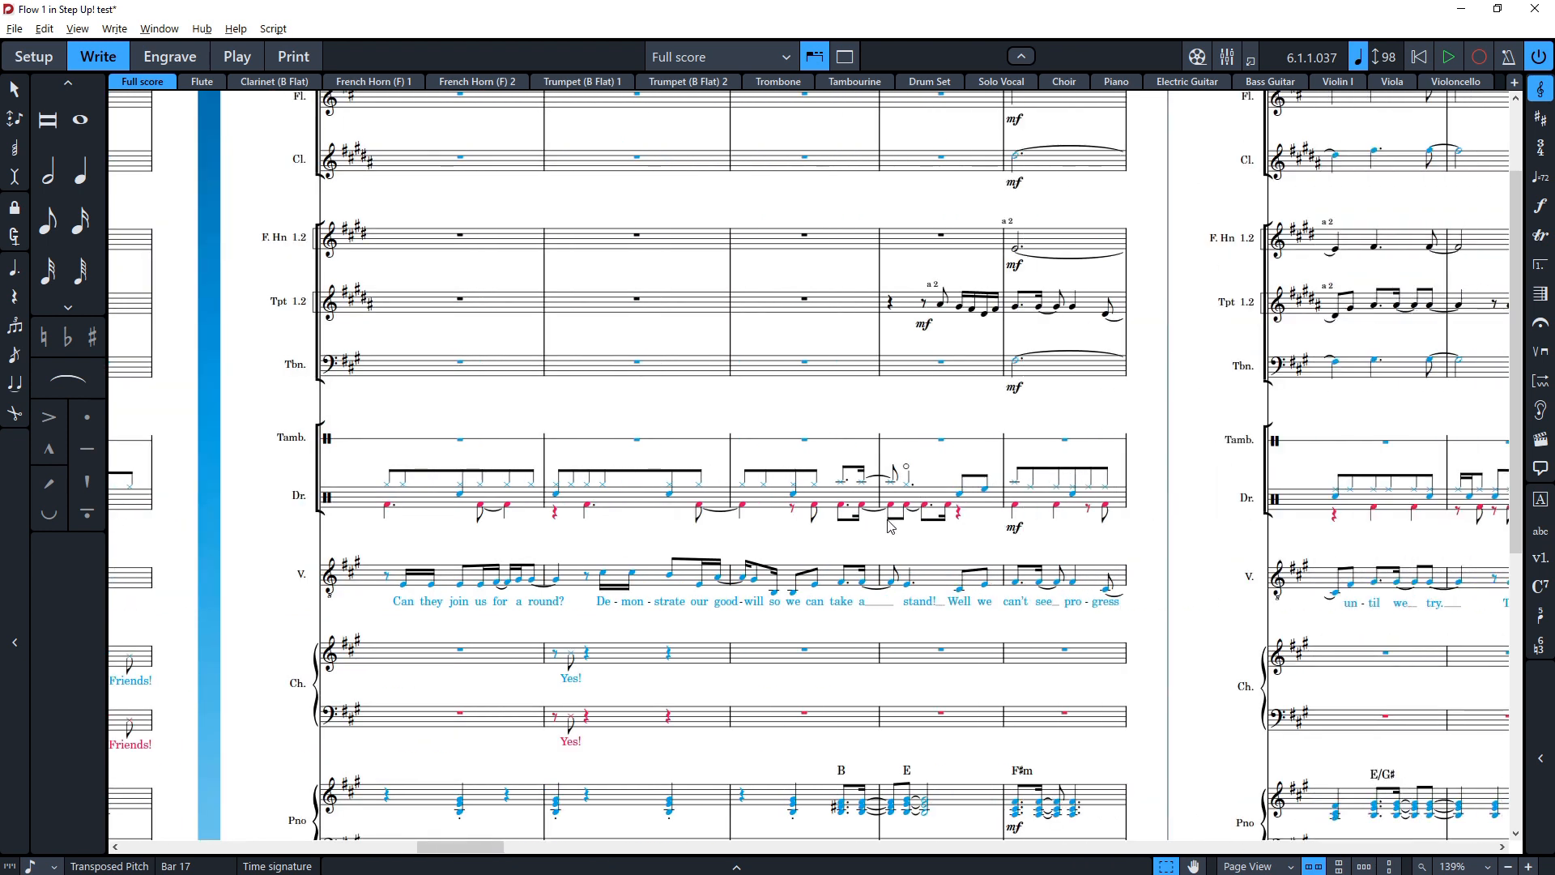
scroll(982, 557, "left", 15)
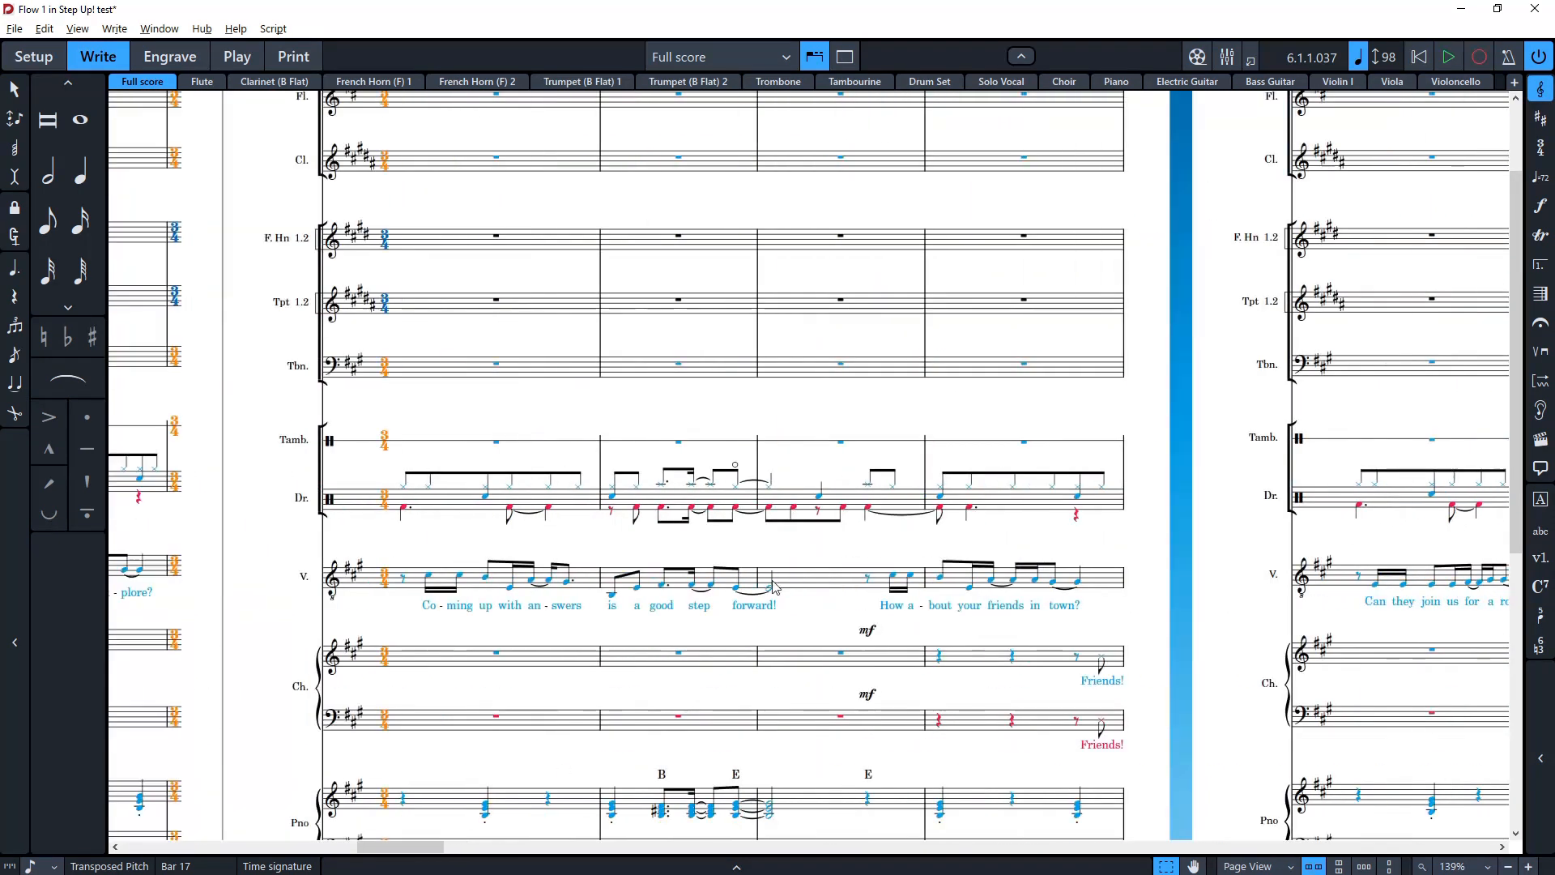
scroll(889, 459, "right", 3)
key("ctrl+z")
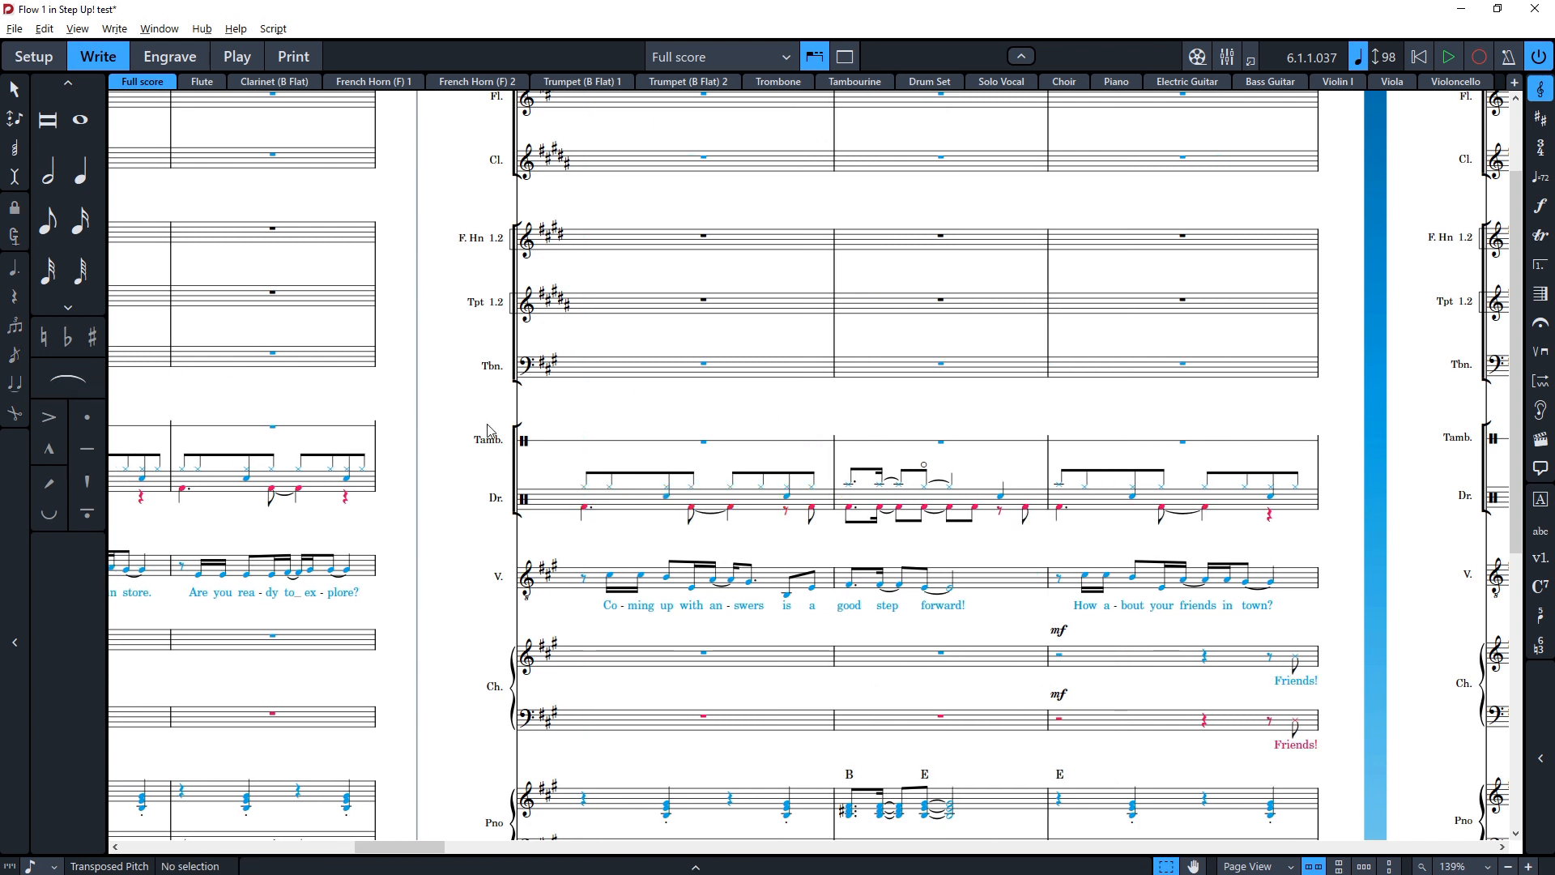
Step: Delete one bar at bar 18 using the bars popover with -1
left_click(843, 508)
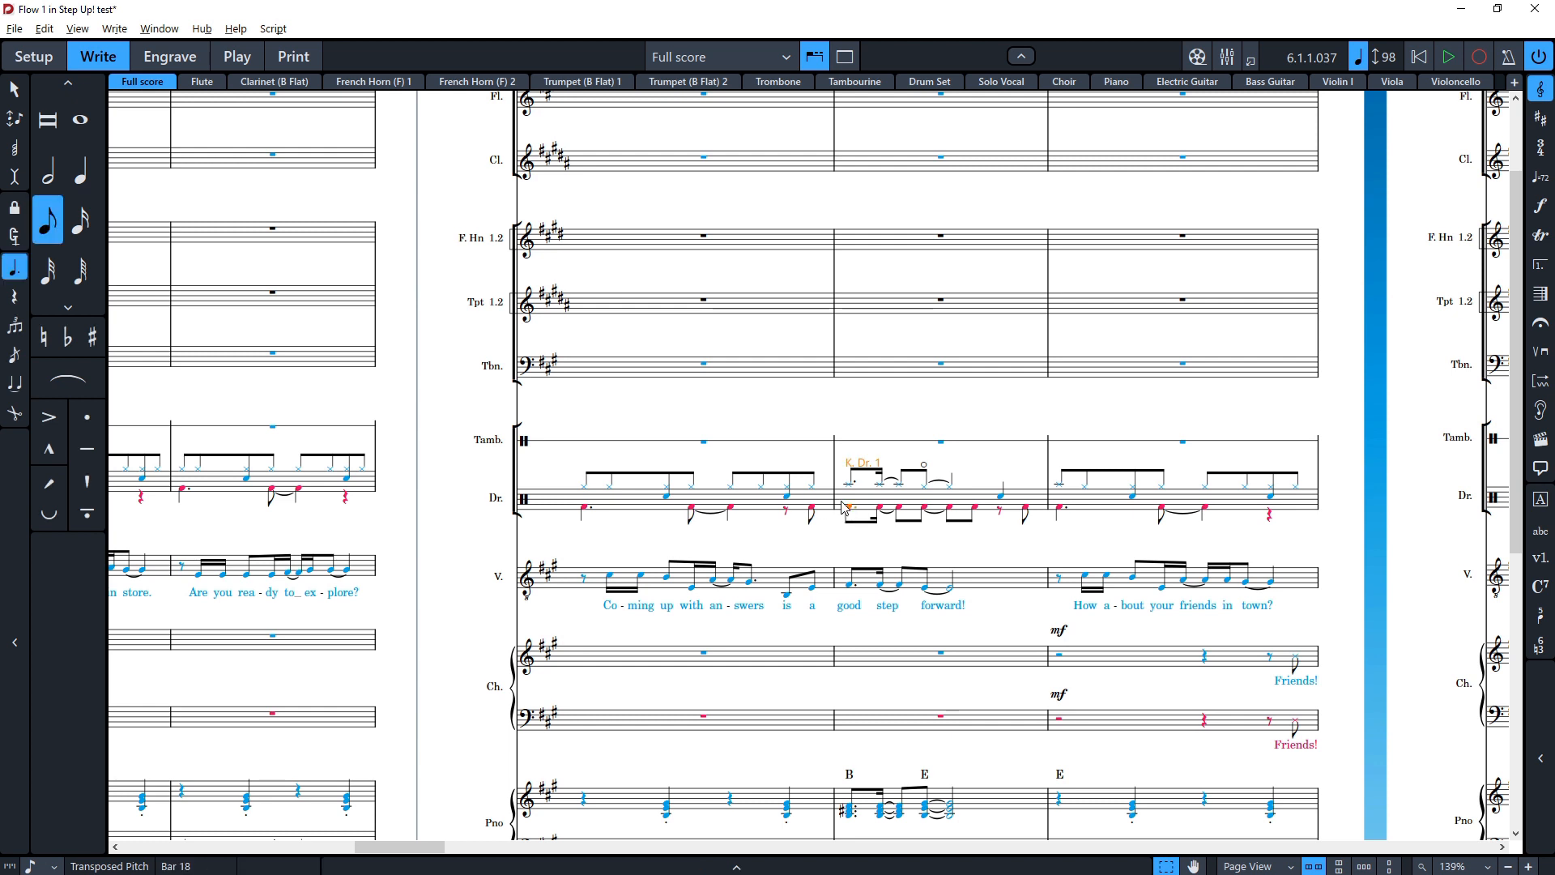
key("shift+b")
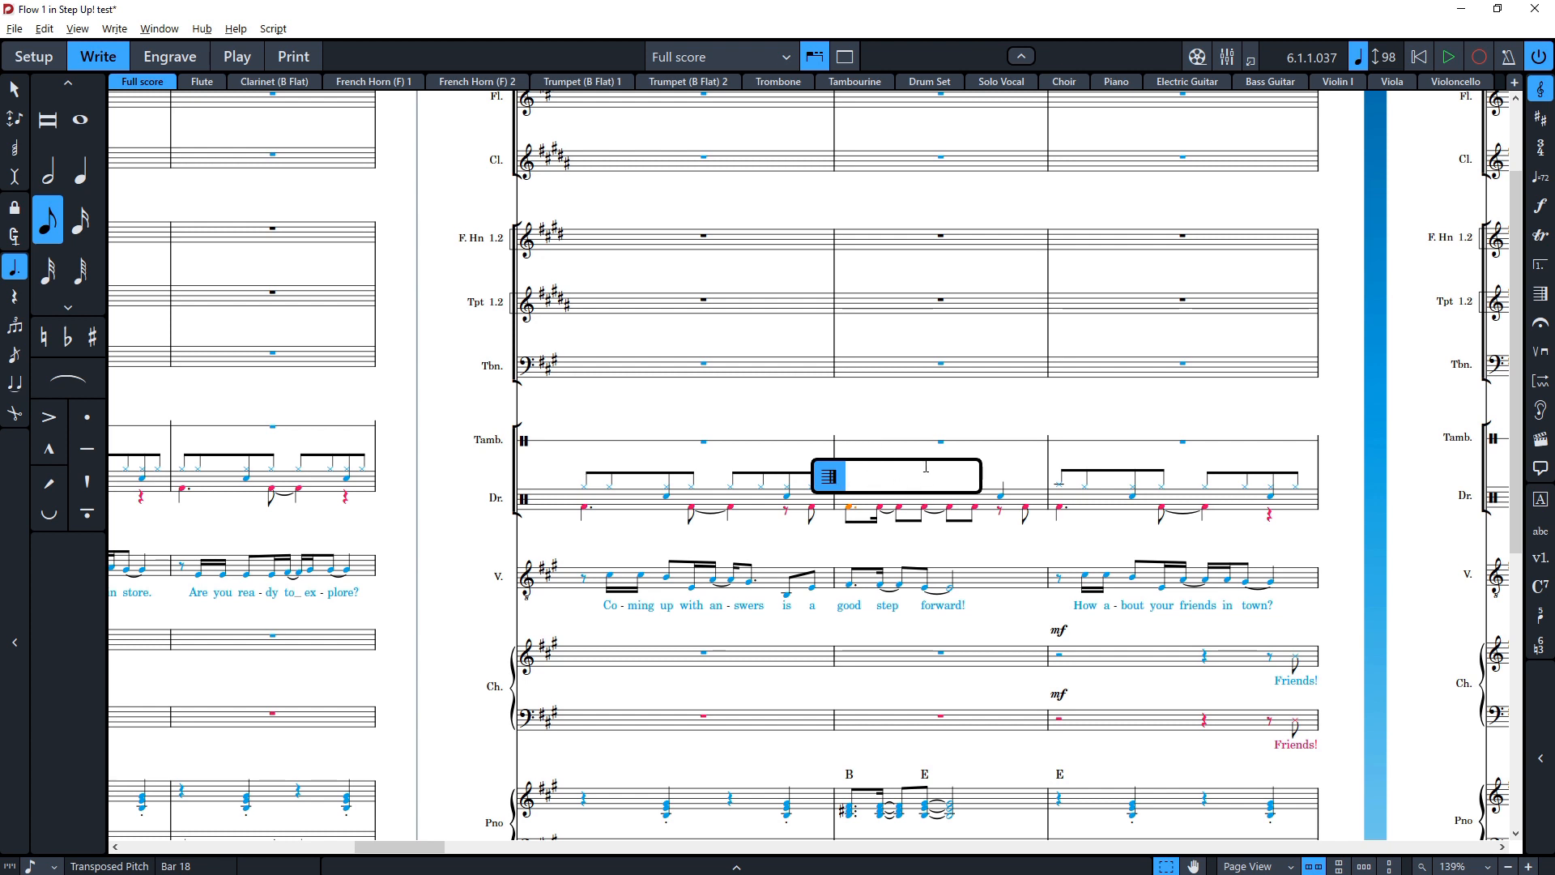
type("-1")
key("Return")
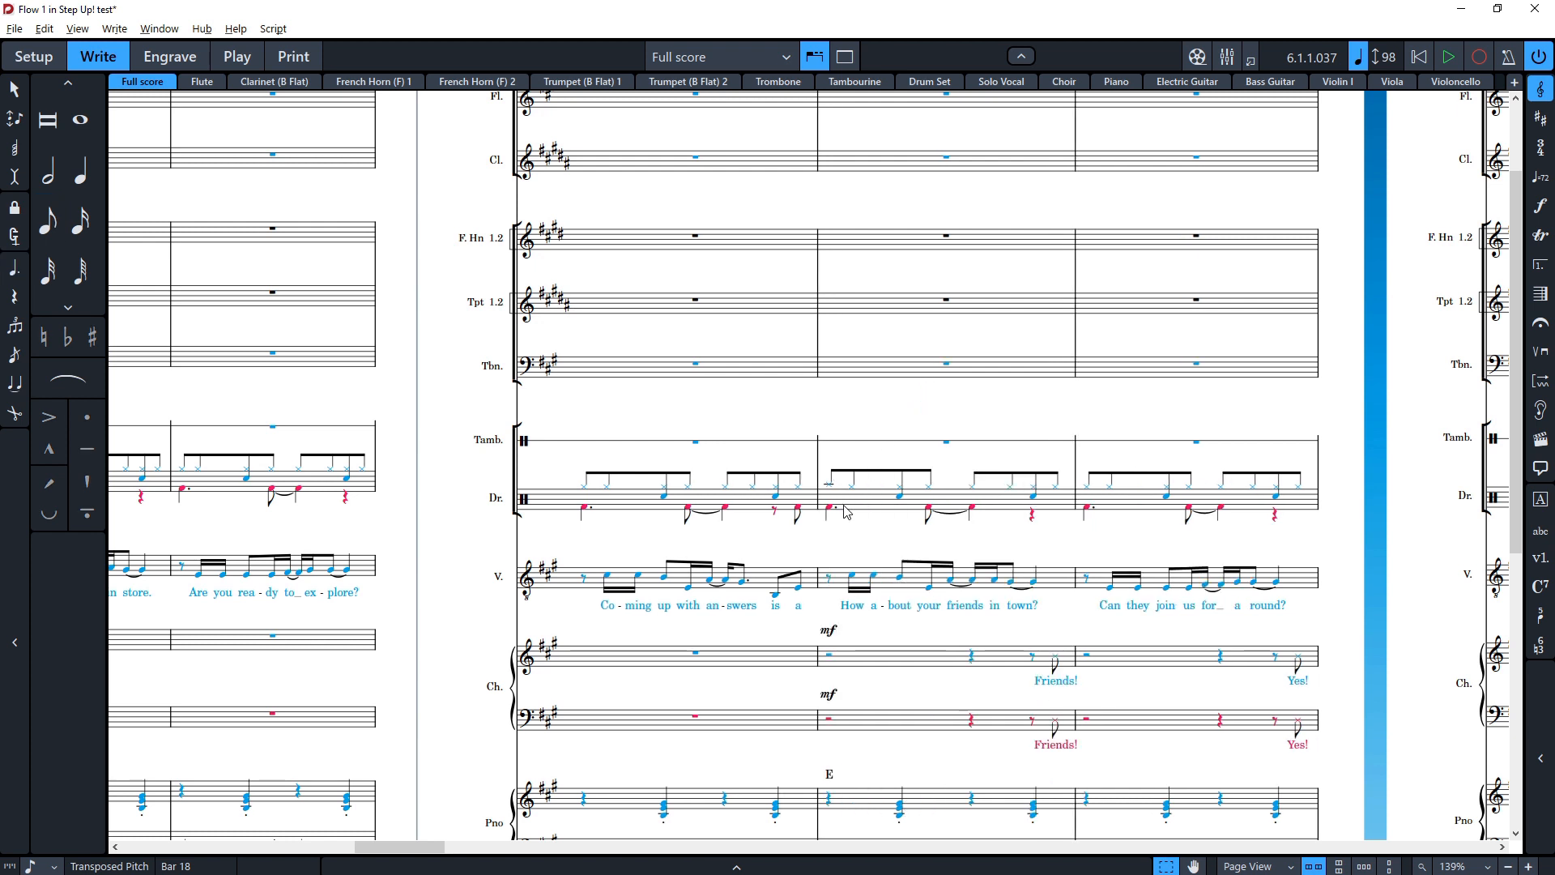
Step: Insert four empty bars at the start of bar 18
left_click(846, 510)
scroll(846, 510, "up", 1)
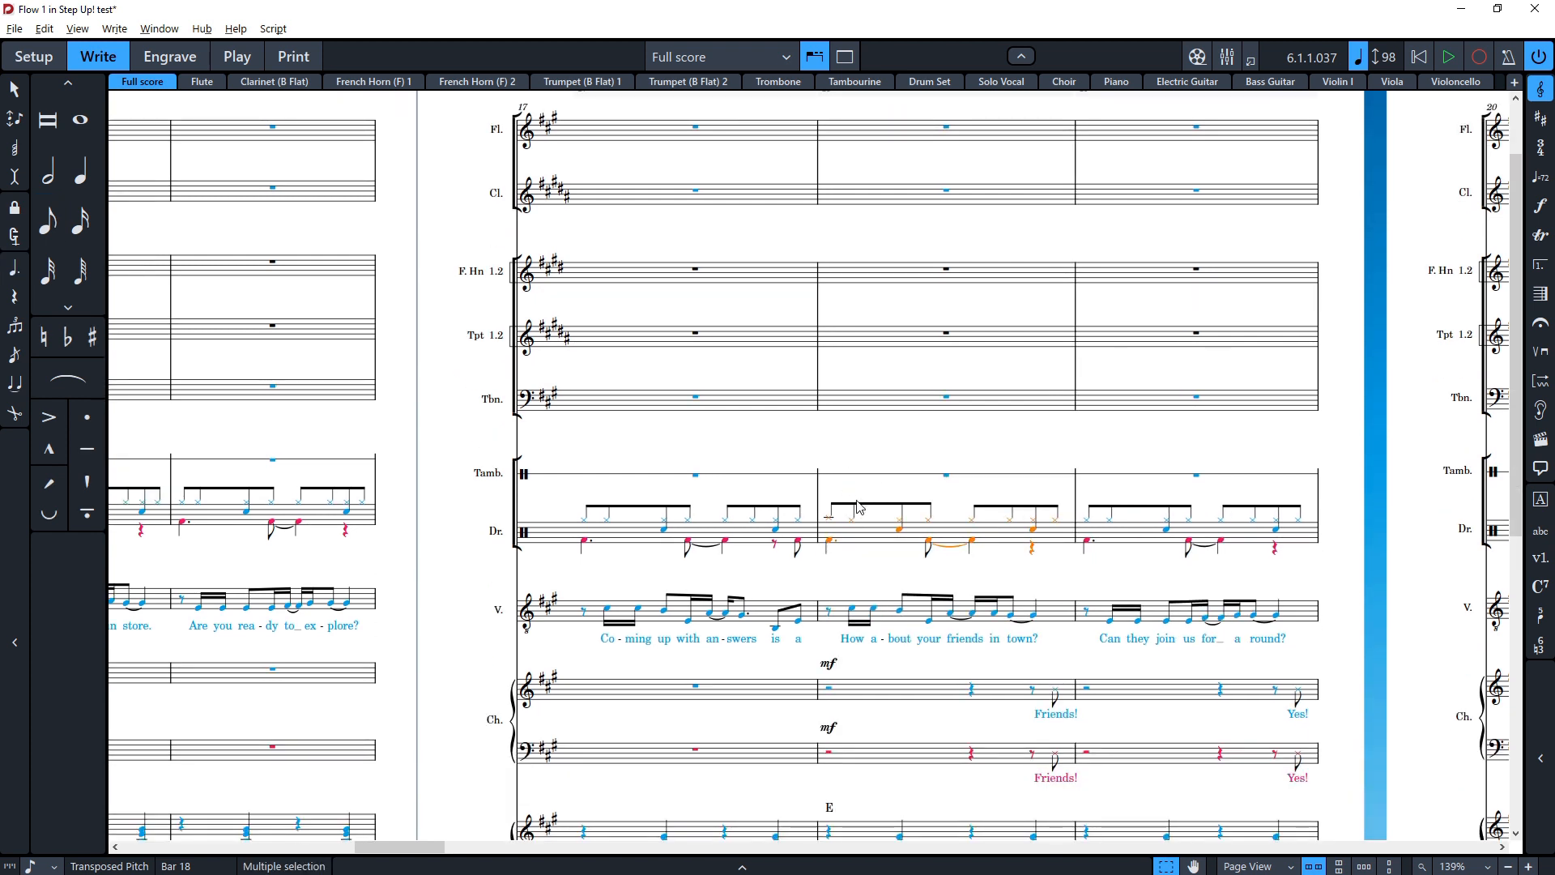
key("shift+o")
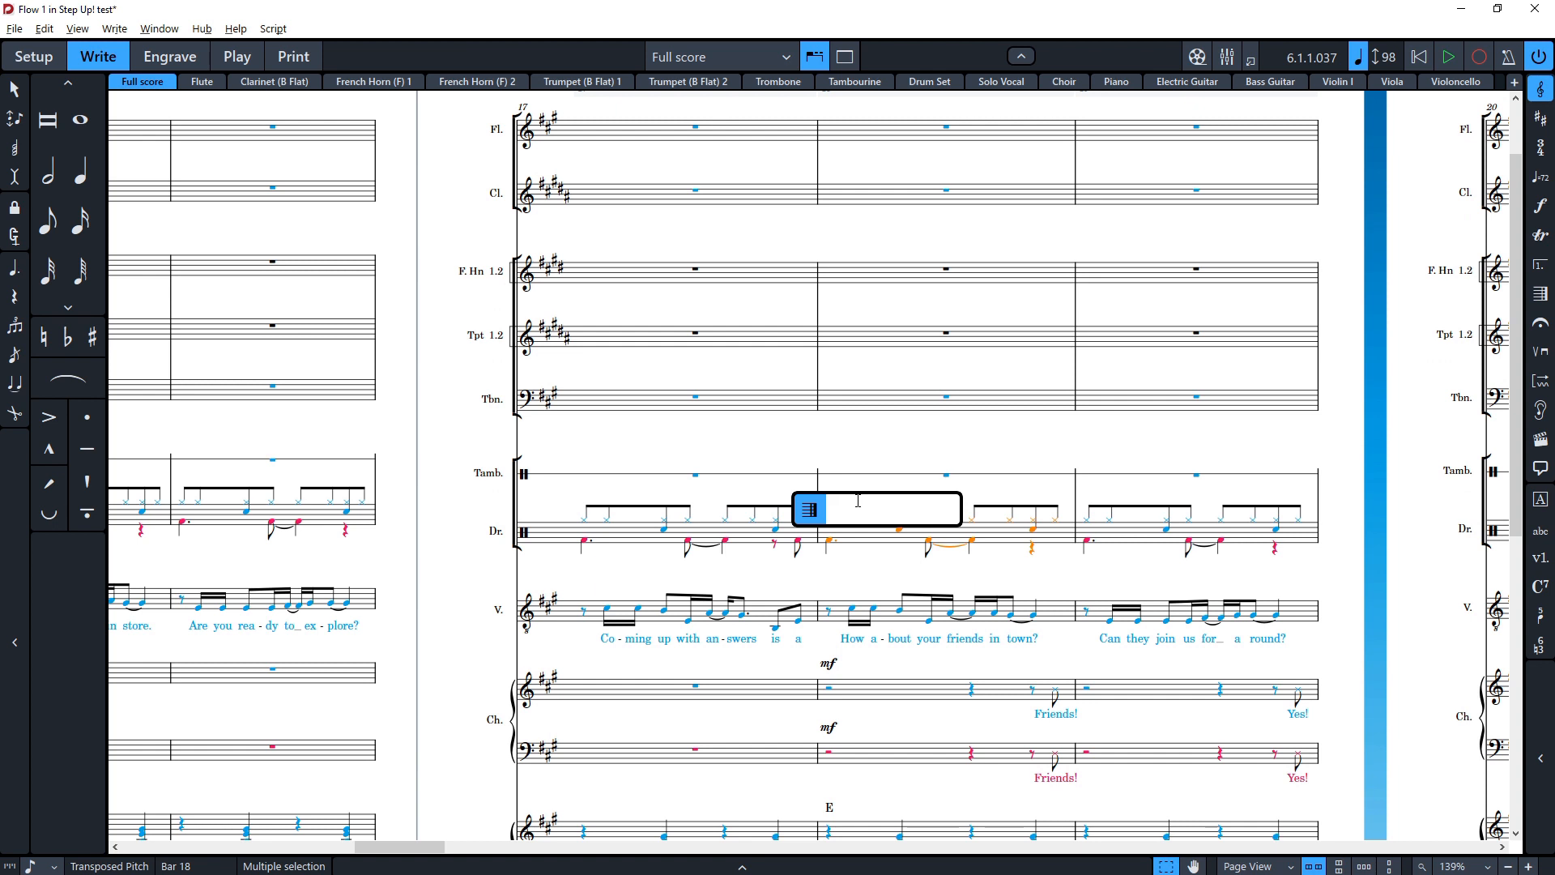
type("4")
key("Return")
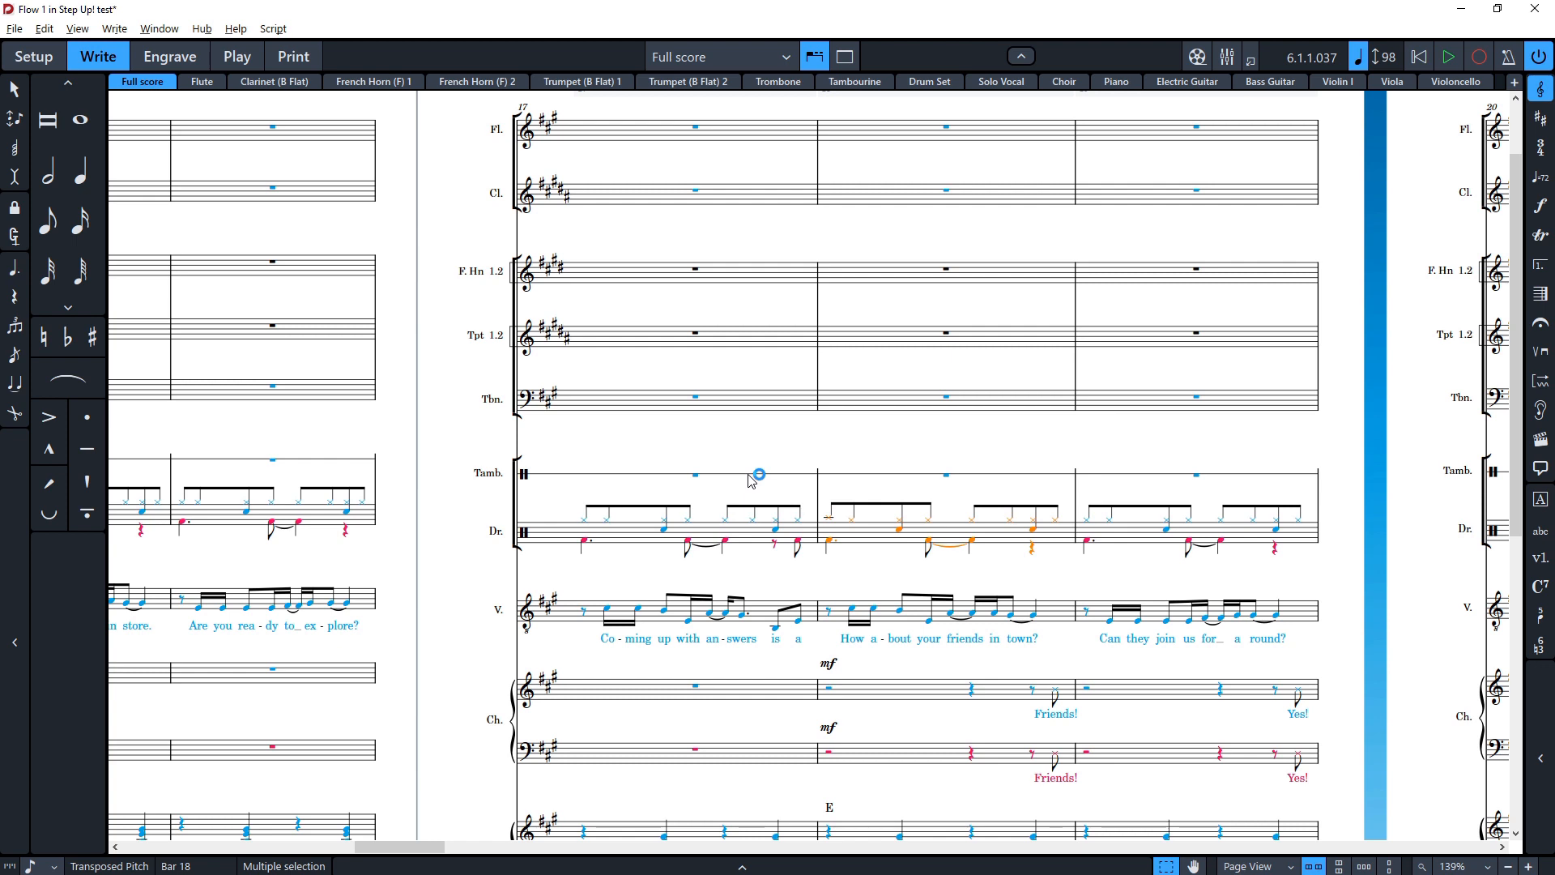
Step: Add a D major key signature at bar 23 from the drum staff
scroll(698, 521, "right", 7)
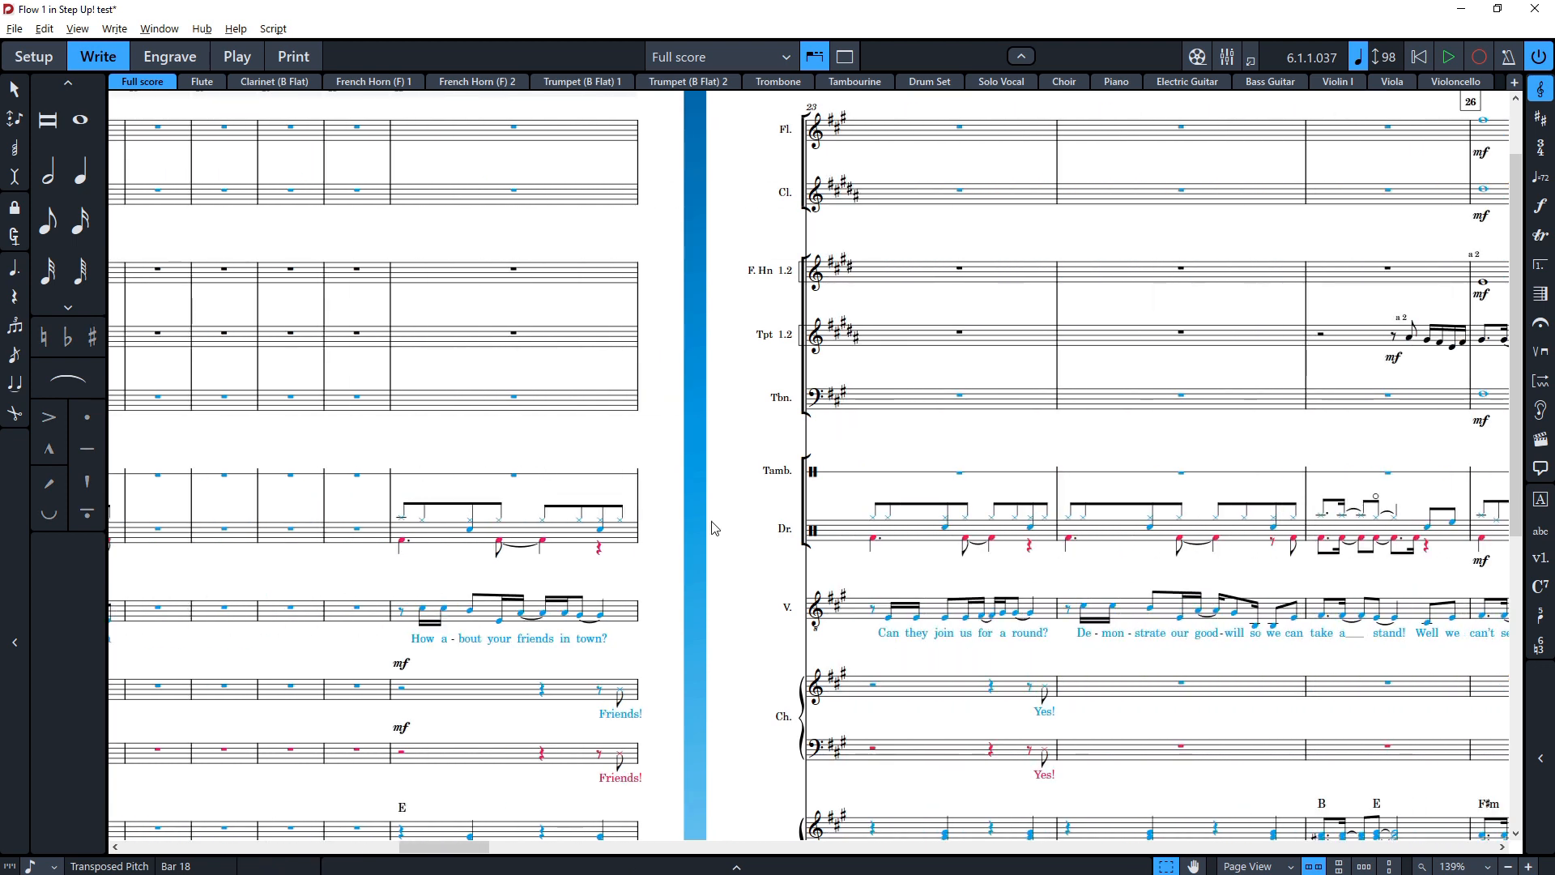
scroll(716, 530, "down", 2)
scroll(732, 536, "up", 3)
scroll(729, 556, "right", 8)
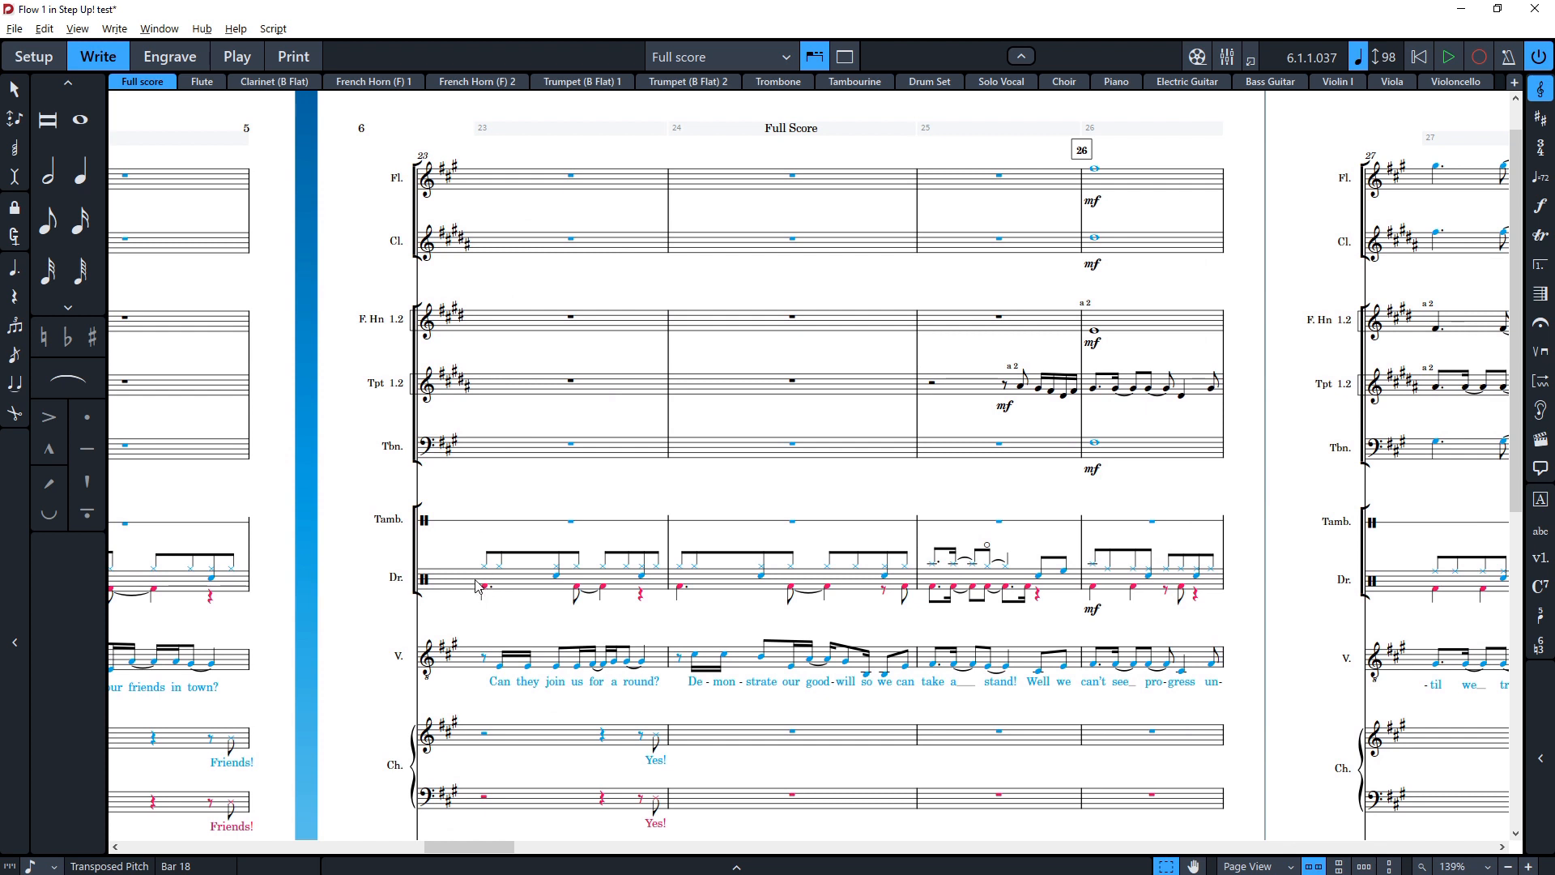
left_click(501, 592)
key("shift+k")
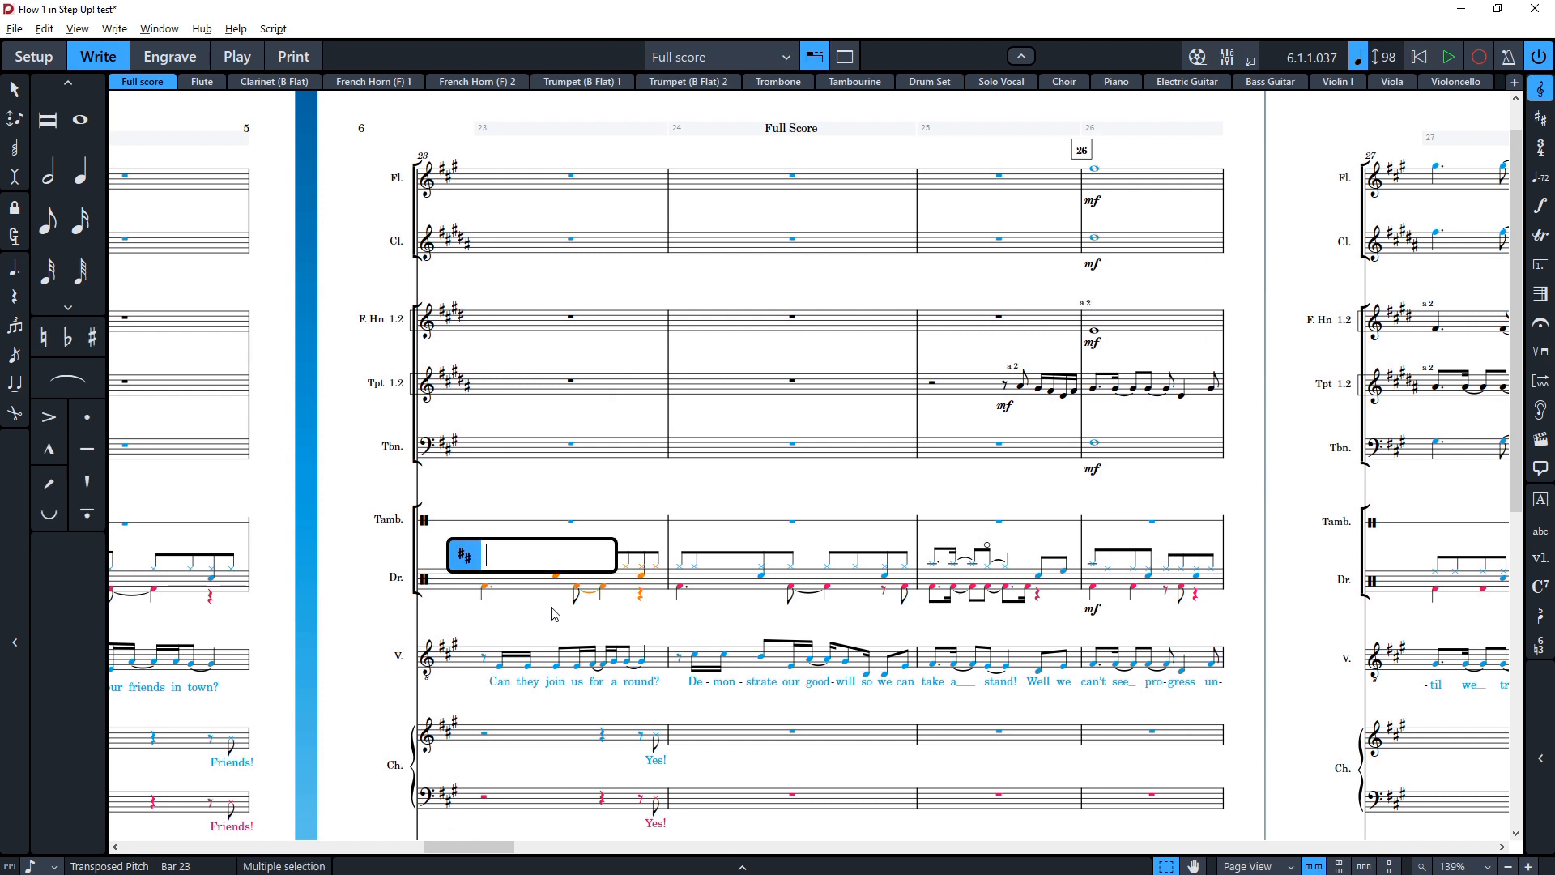
left_click(508, 451)
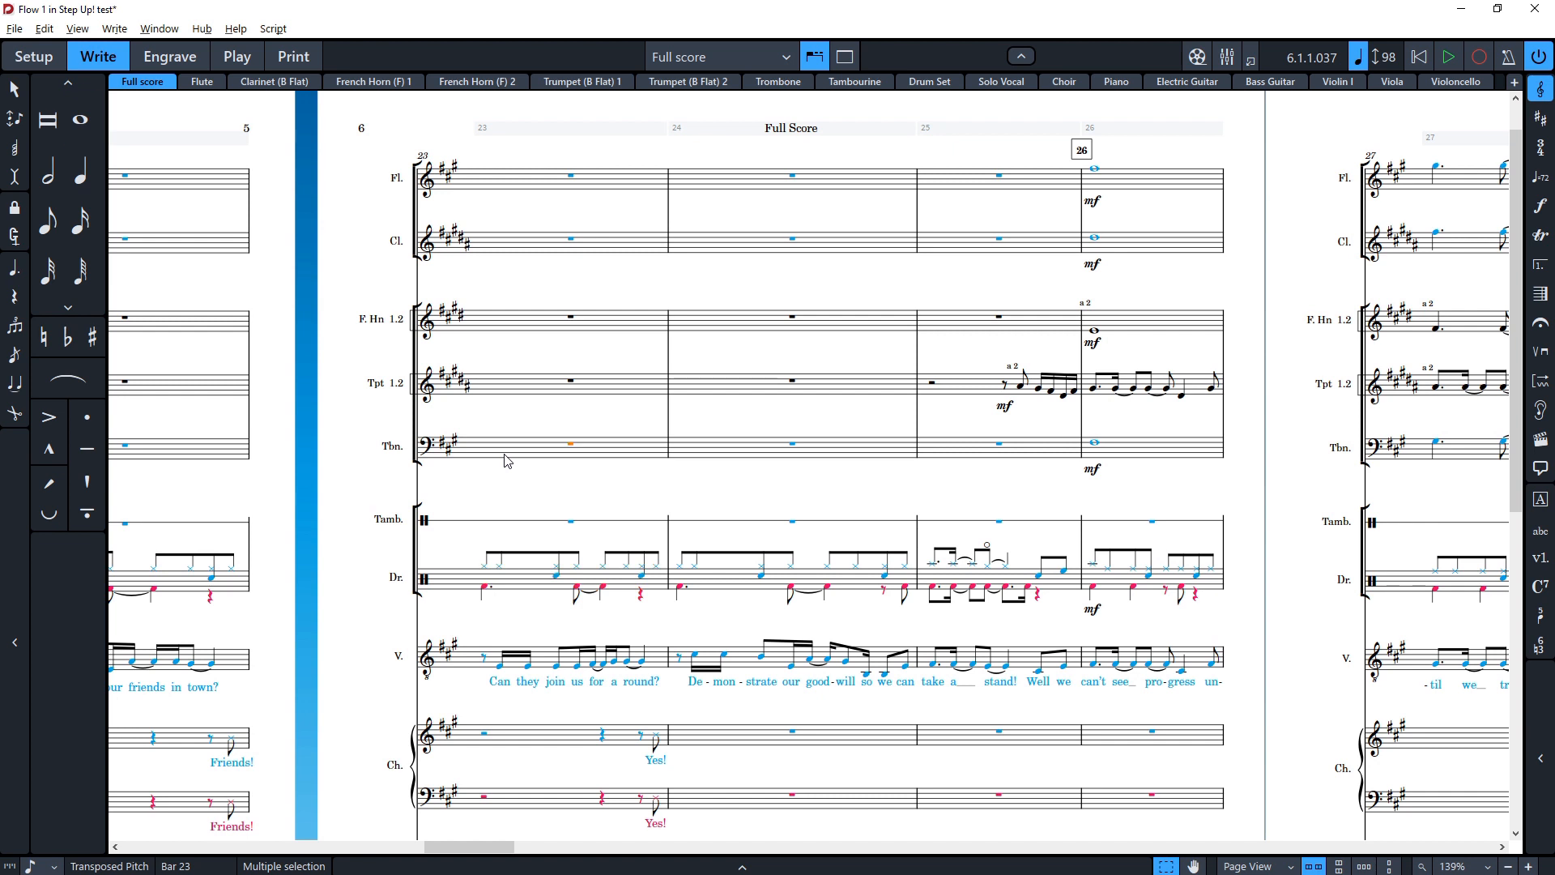
left_click(531, 584)
key("shift+k")
type("Am")
key("BackSpace")
key("BackSpace")
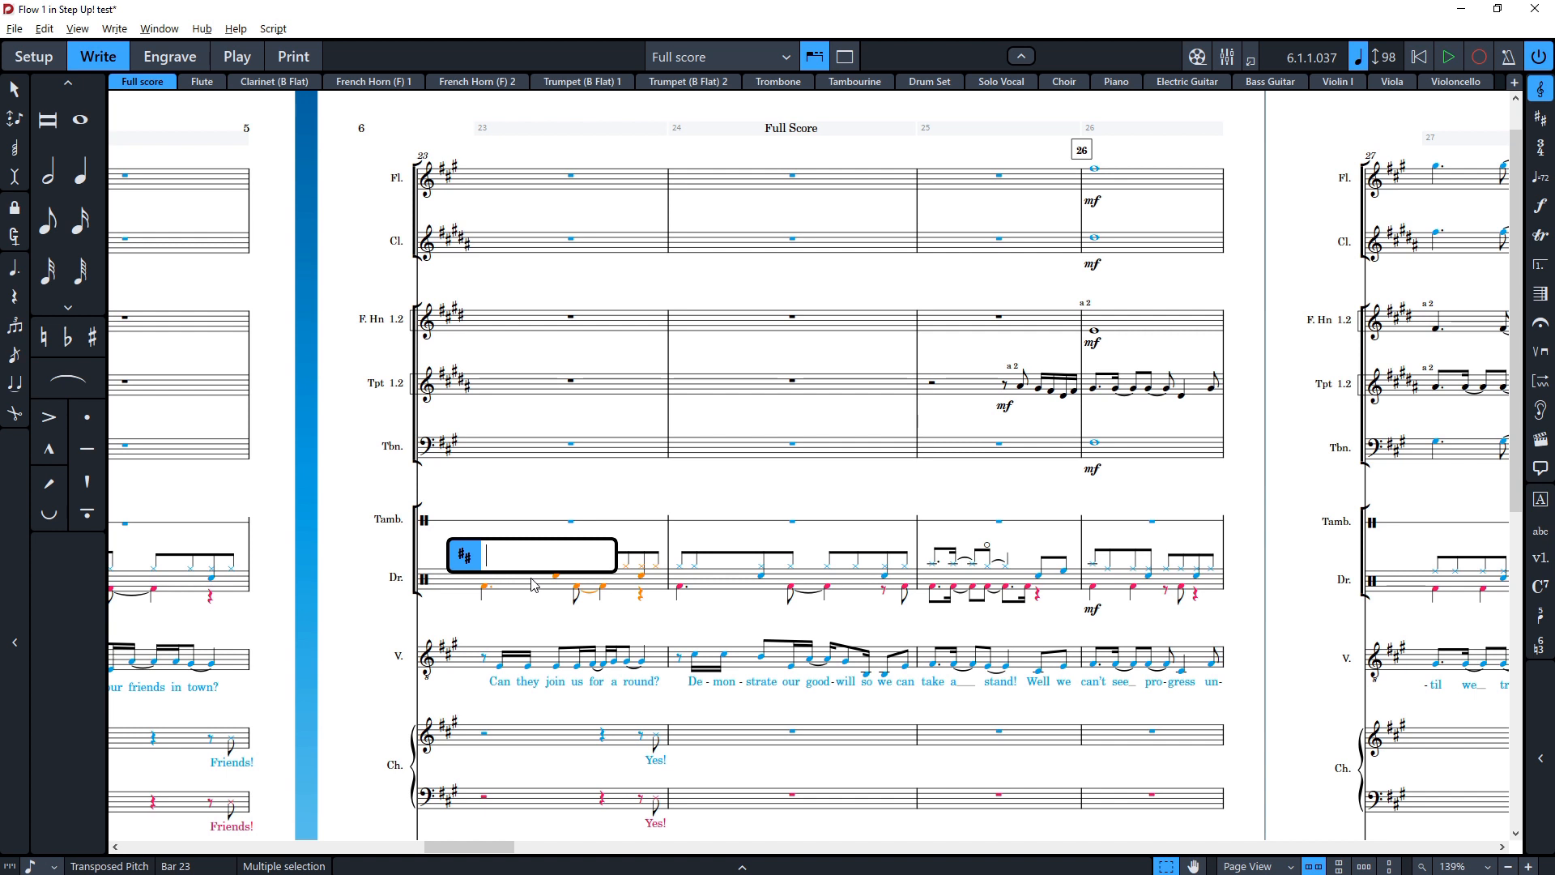
type("D")
key("Return")
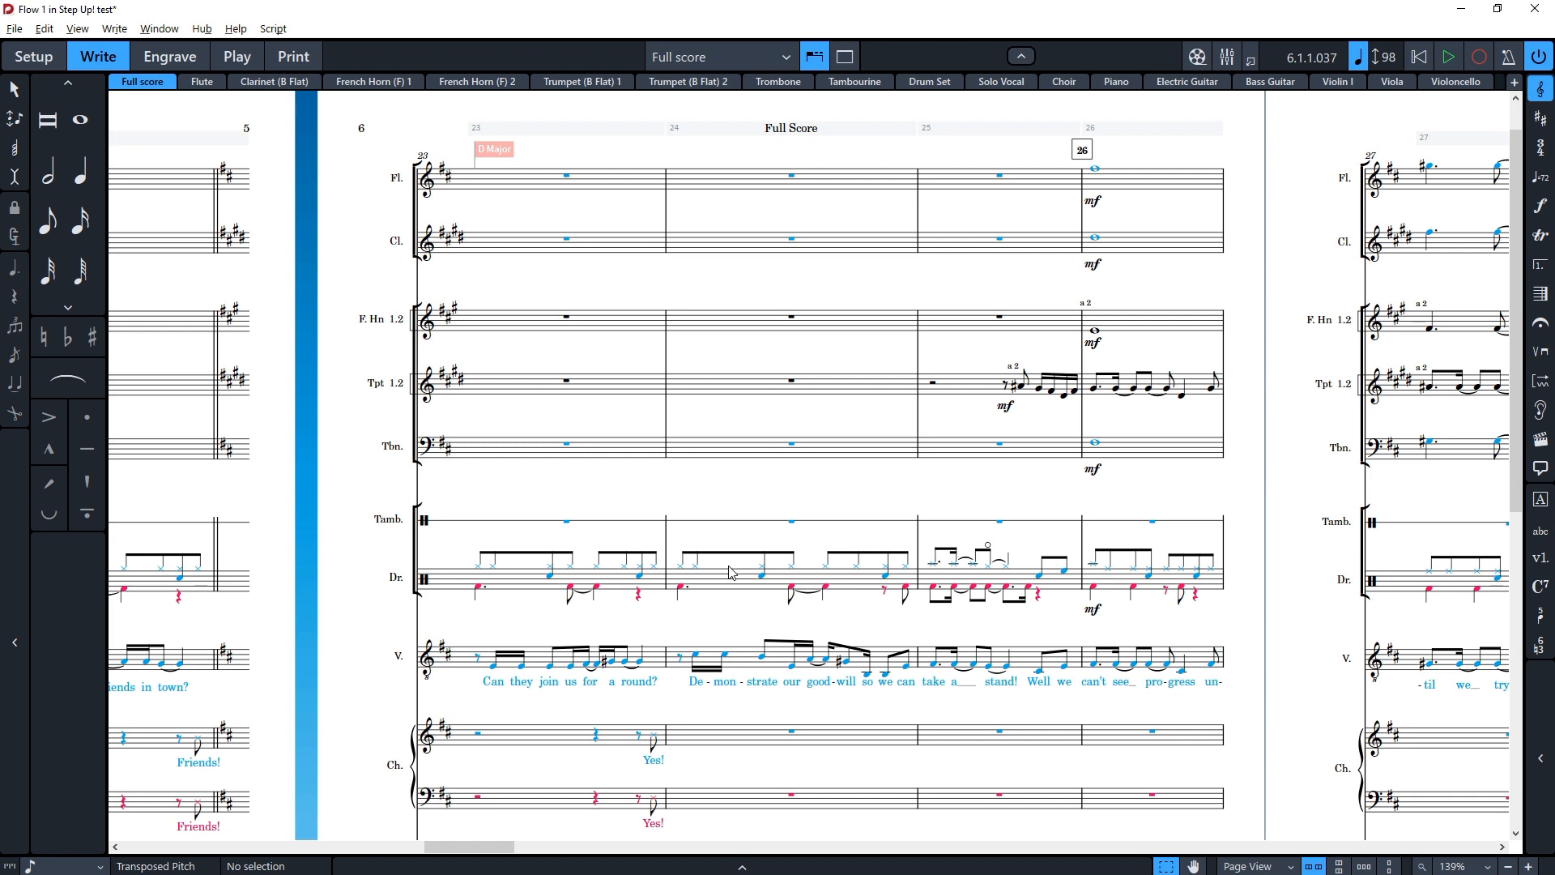
Step: Select the D major key signature at bar 23 and undo it
scroll(316, 588, "left", 5)
left_click(329, 578)
scroll(328, 600, "left", 2)
left_click(369, 615)
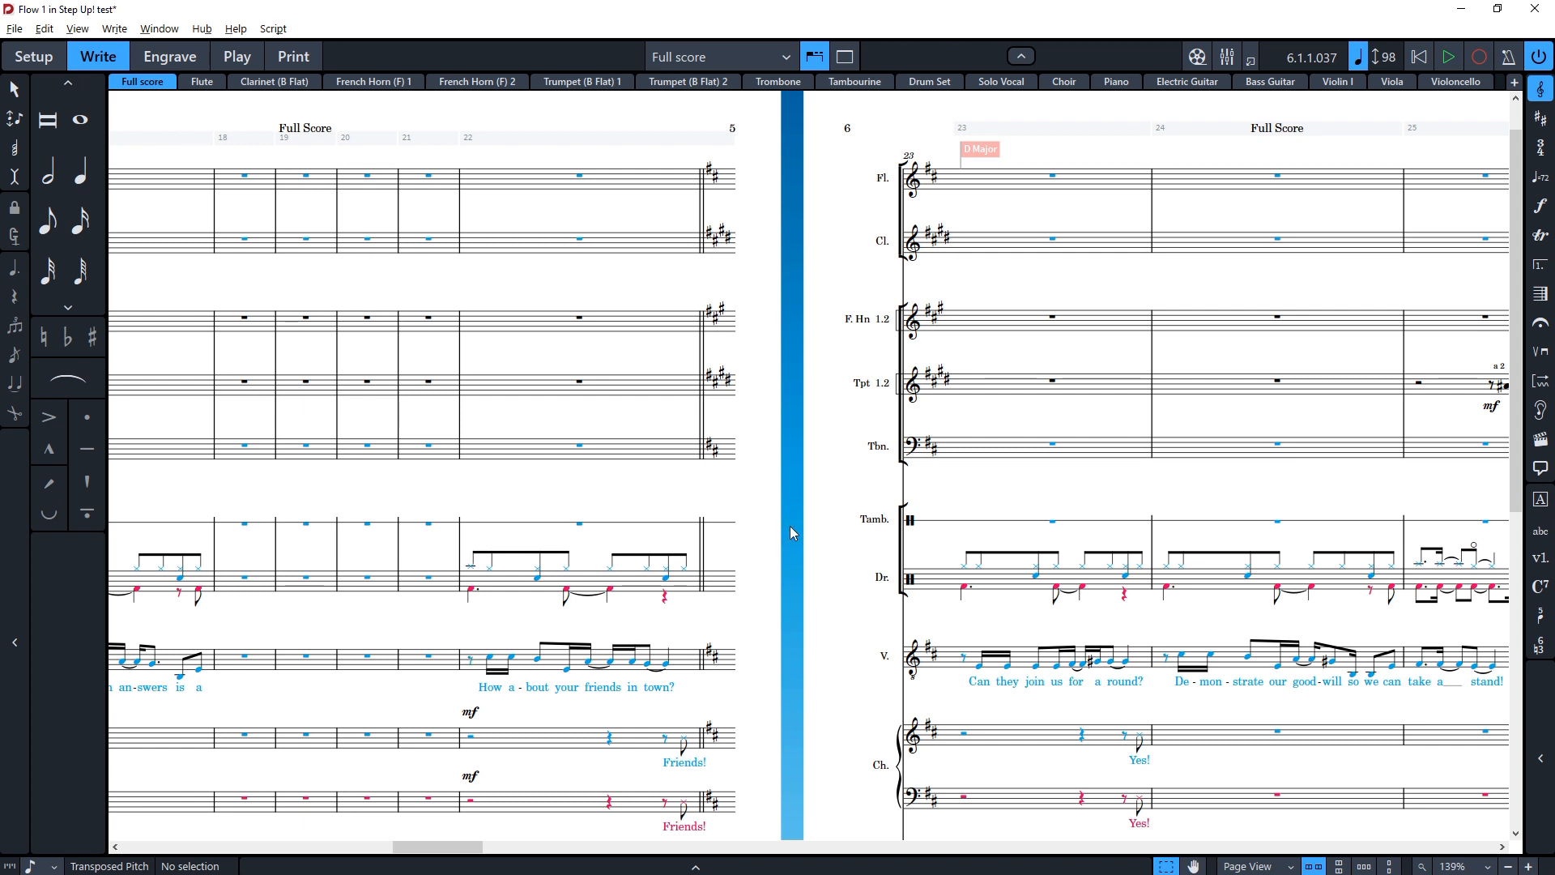
scroll(790, 526, "right", 6)
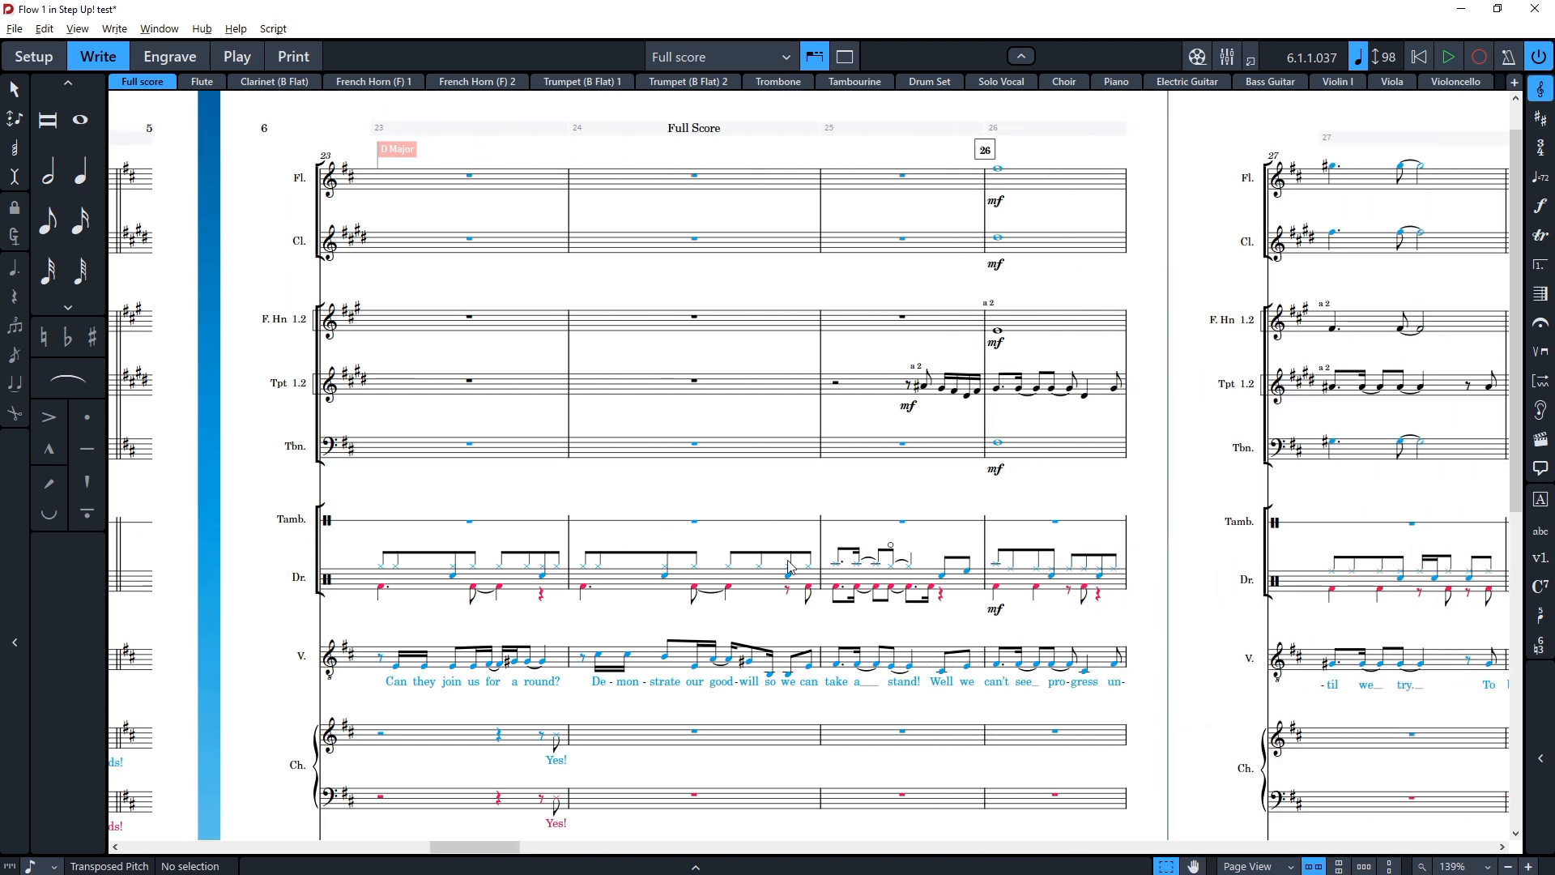
left_click(638, 580)
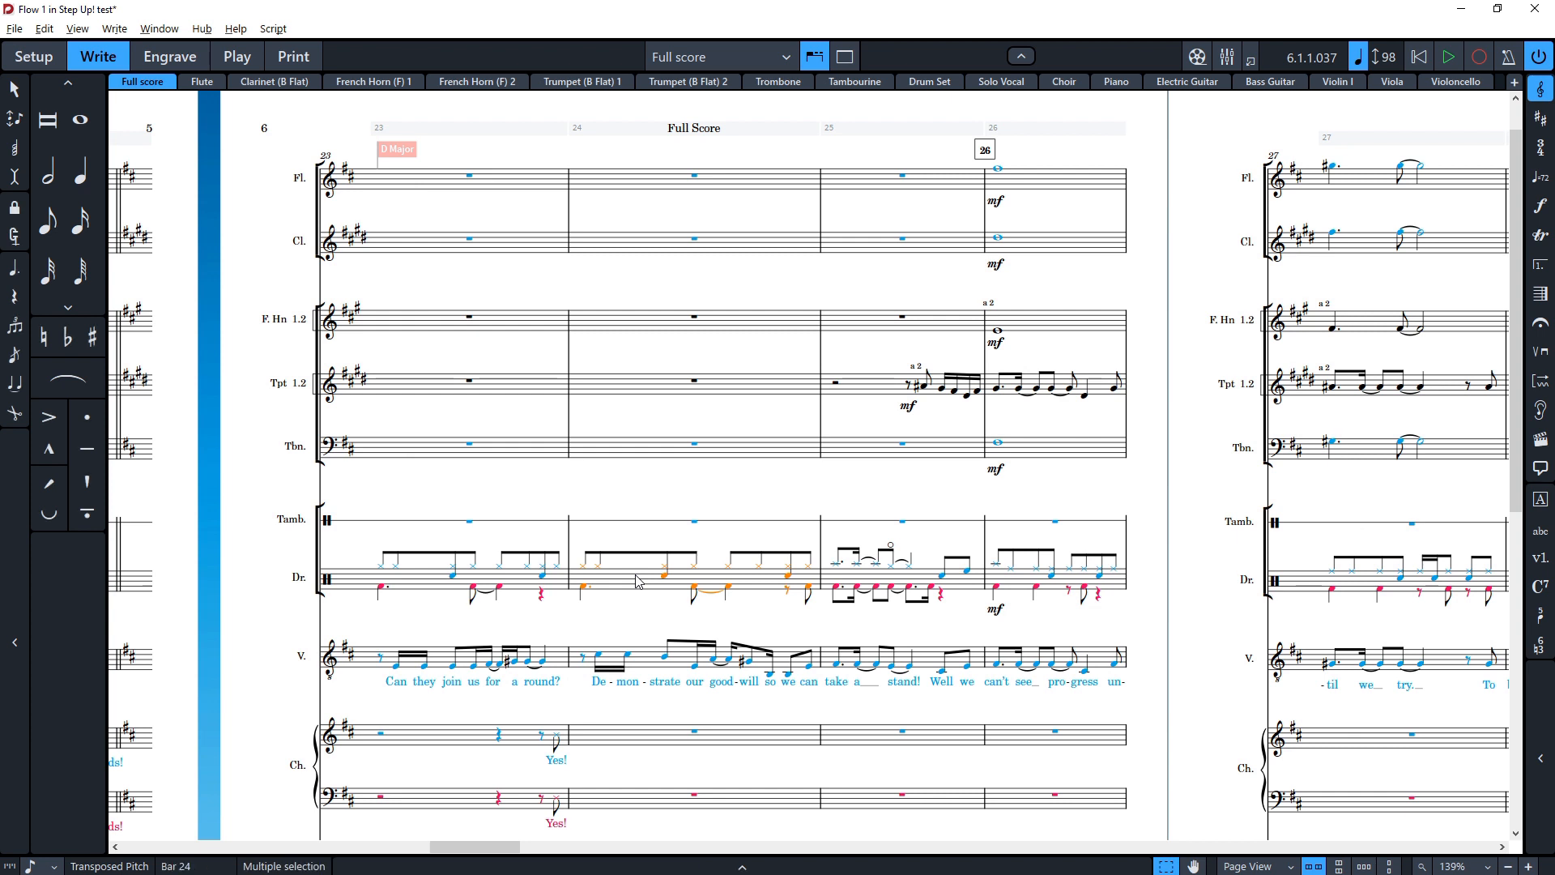
key("Escape")
key("Right")
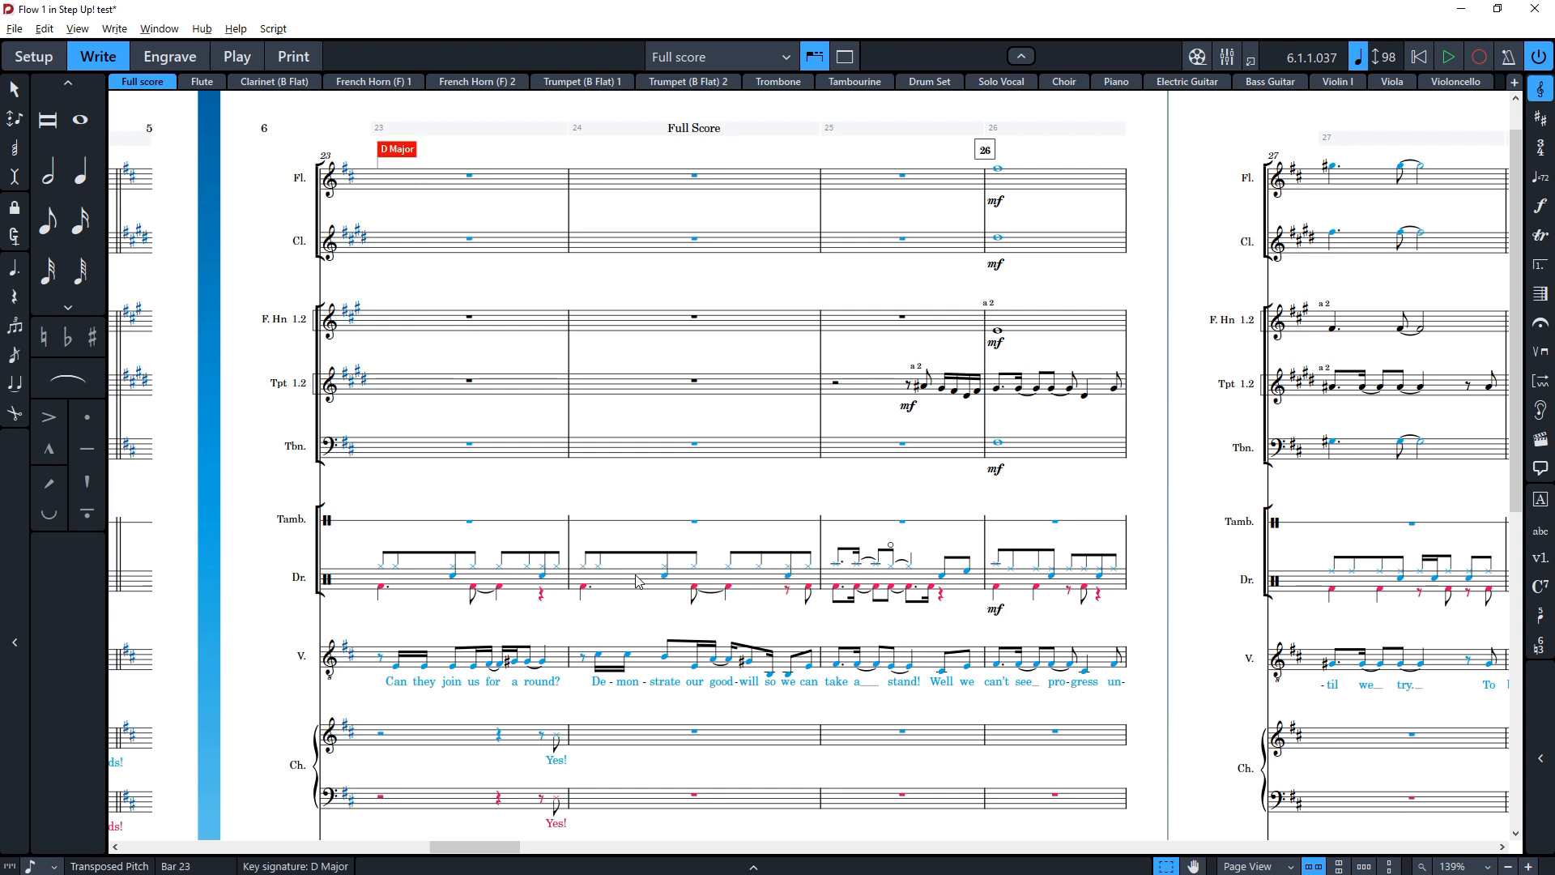
key("ctrl+z")
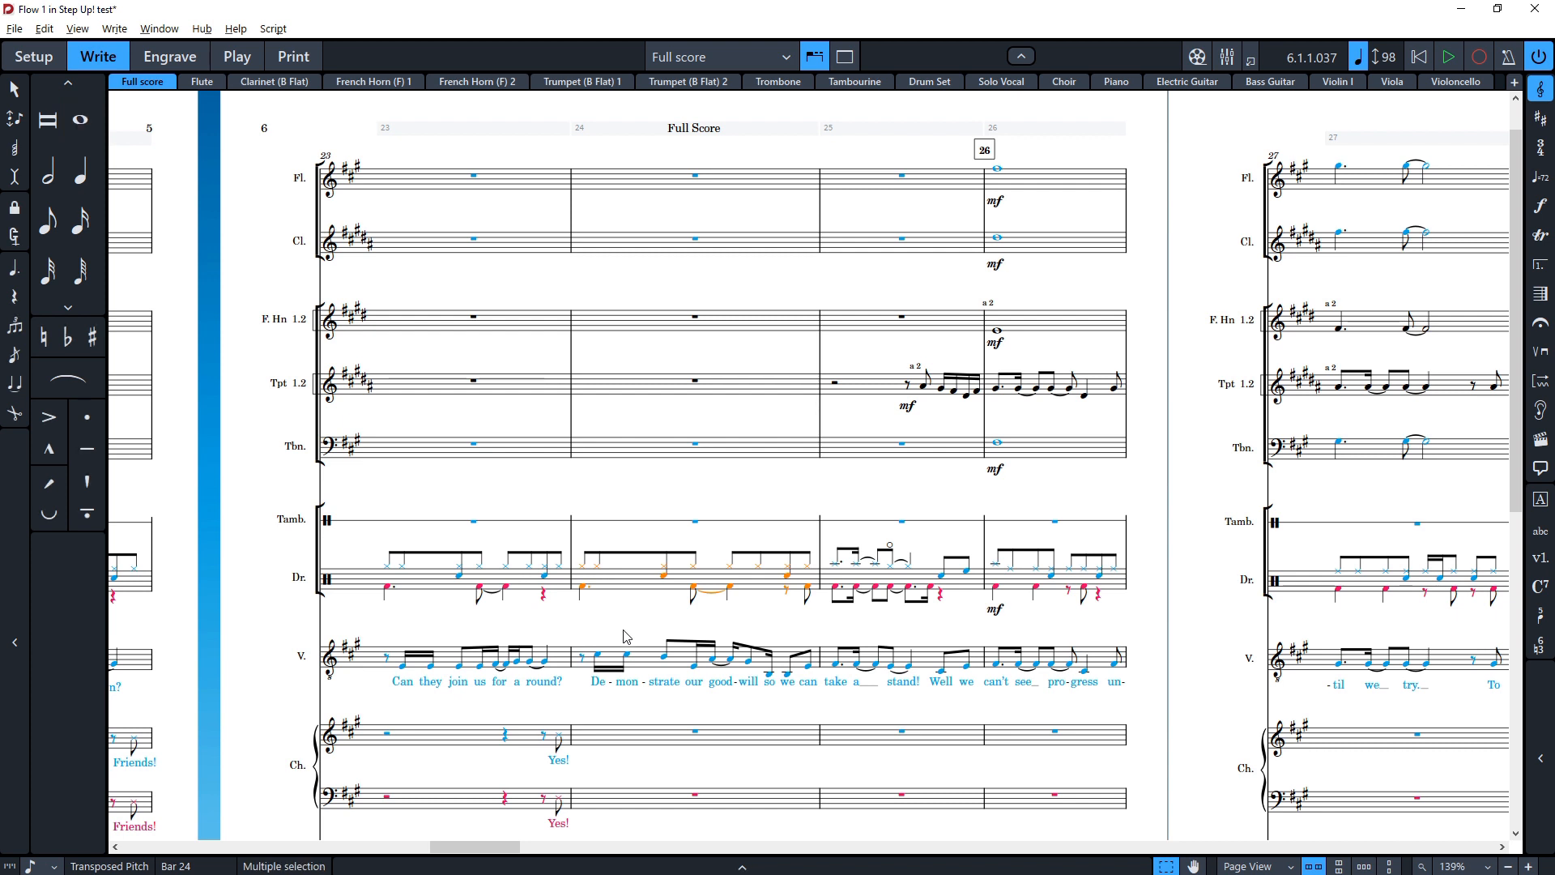
Step: Add a fermata at the start of bar 26 across all staves with the holds popover
scroll(628, 640, "right", 3)
left_click(716, 584)
key("shift+h")
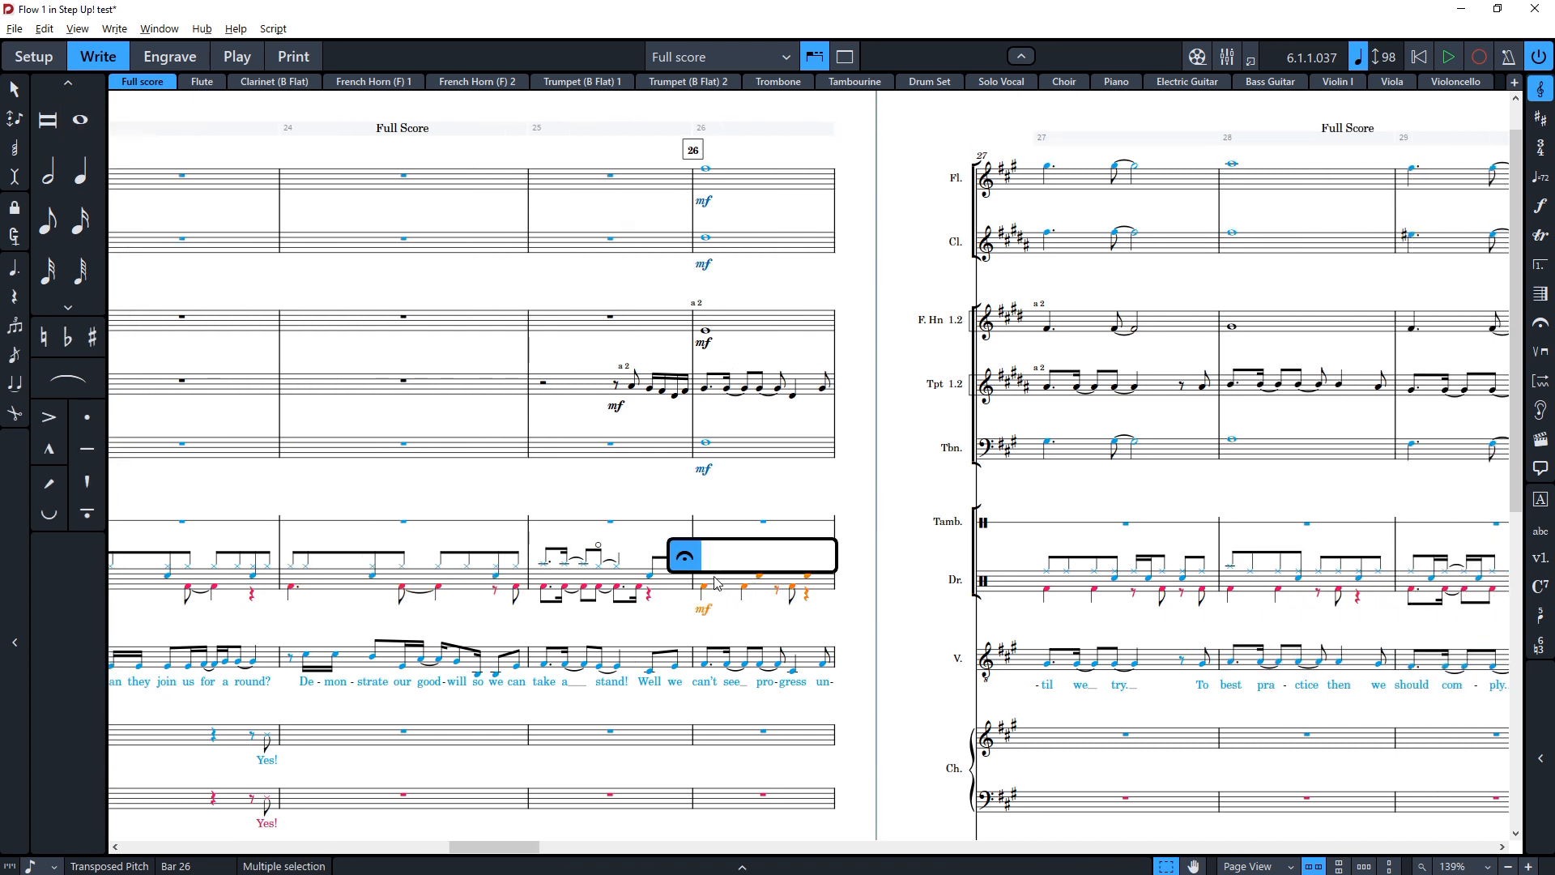
type("ferama")
key("BackSpace")
key("BackSpace")
key("BackSpace")
type("mata")
key("Return")
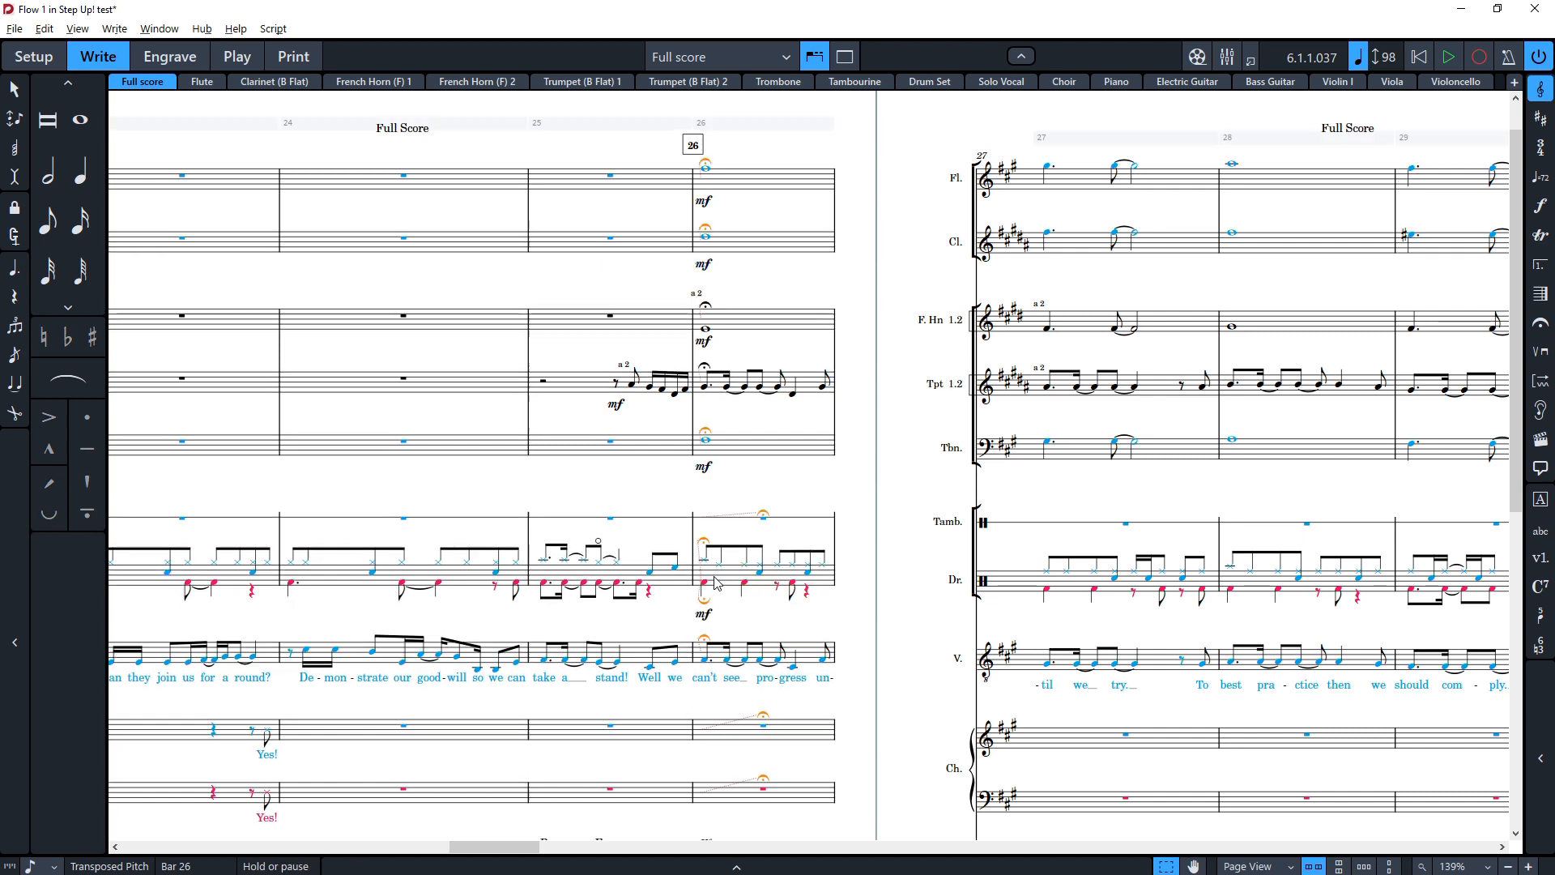
scroll(731, 343, "down", 8)
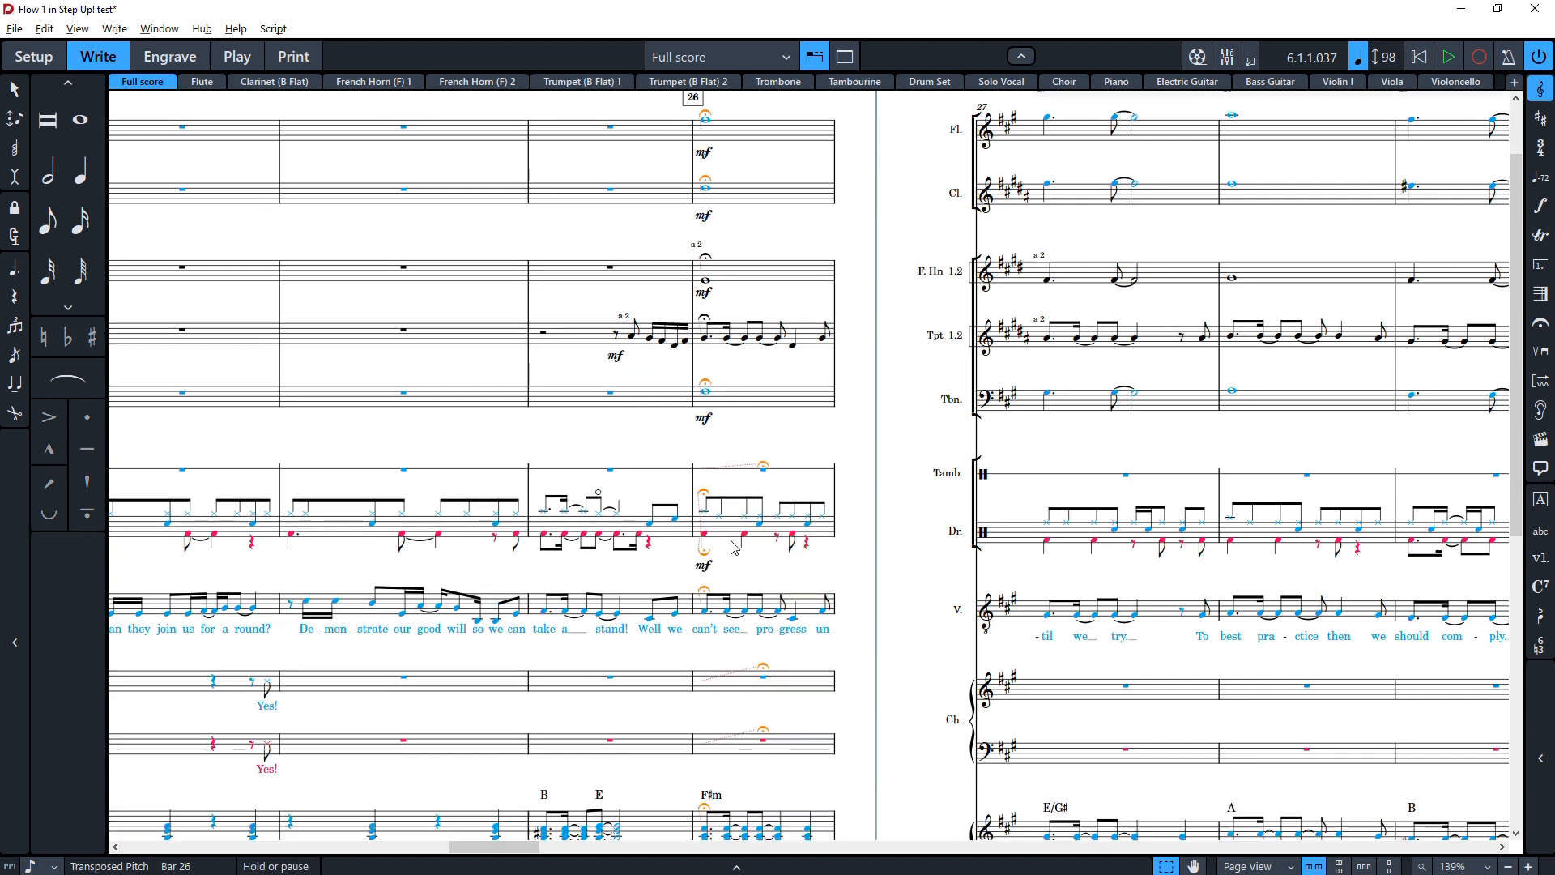
scroll(741, 696, "up", 10)
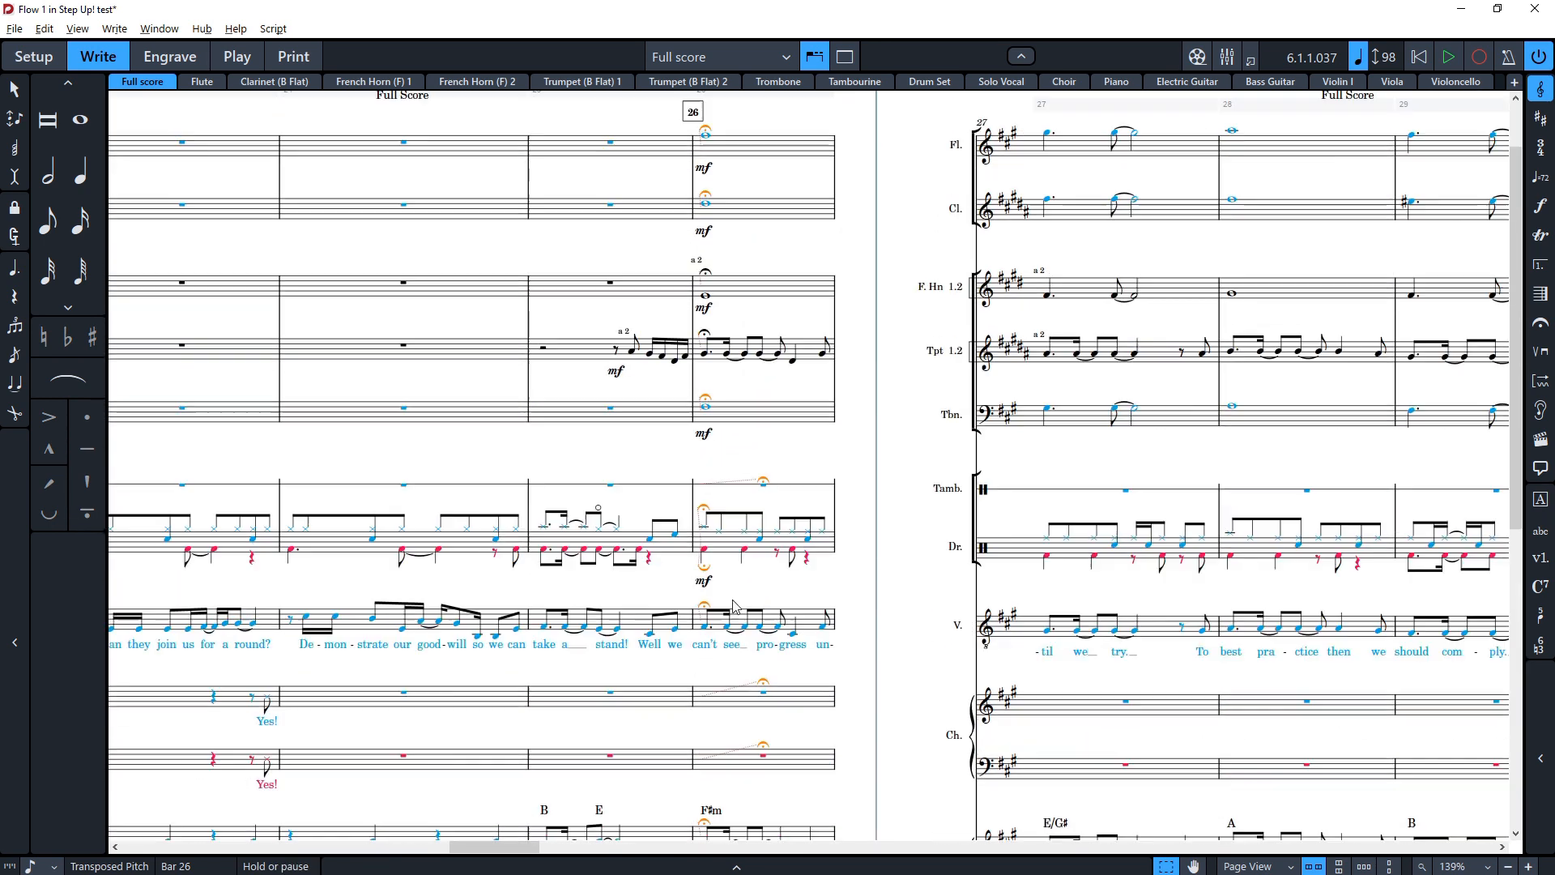
scroll(569, 585, "right", 3)
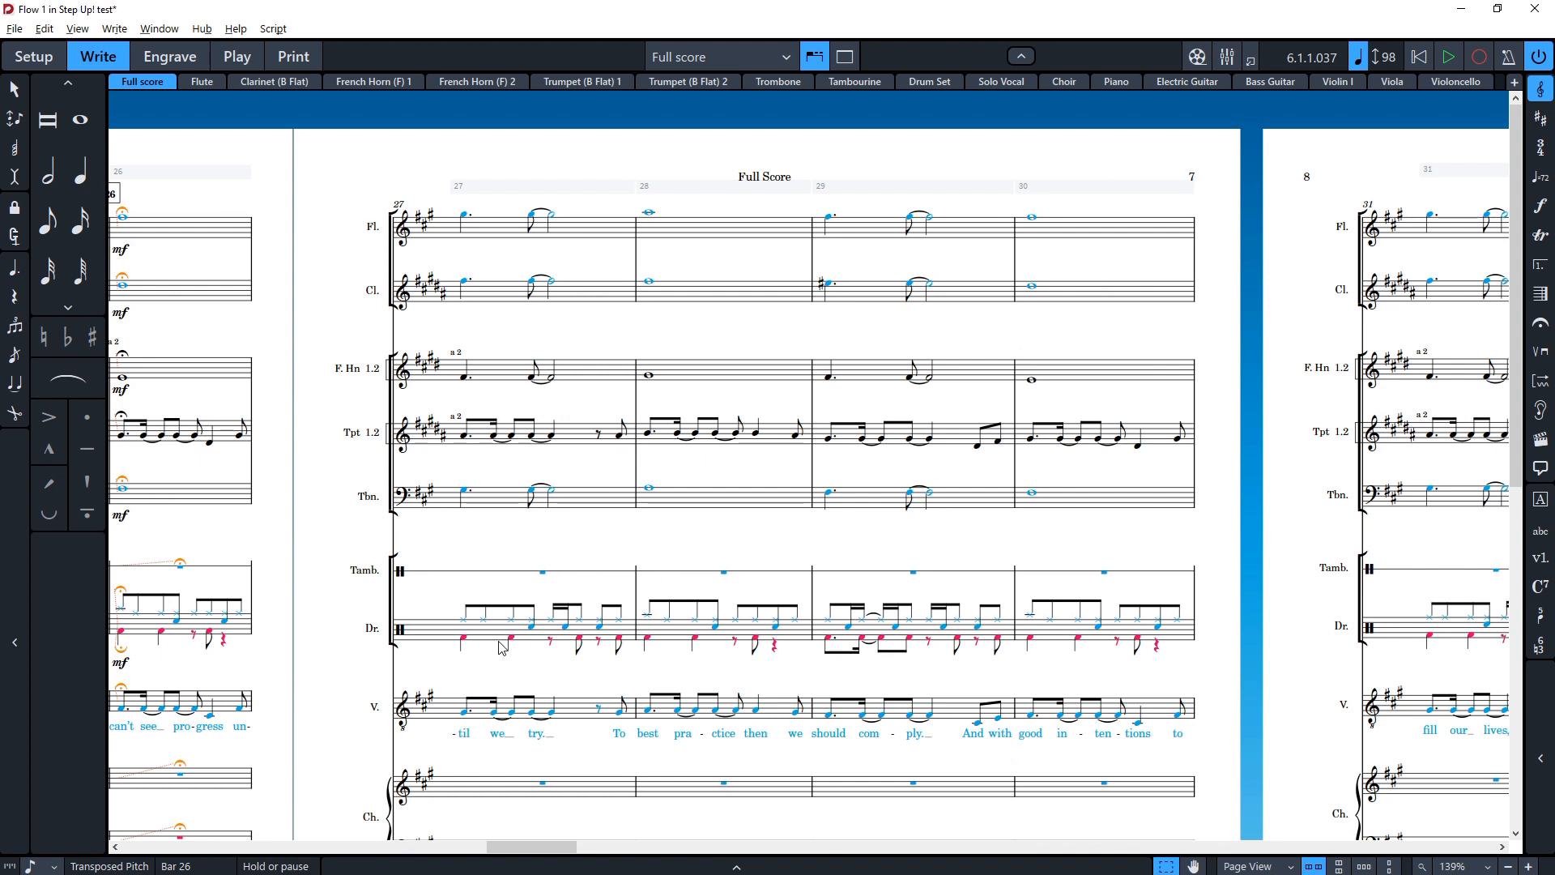
left_click(468, 639)
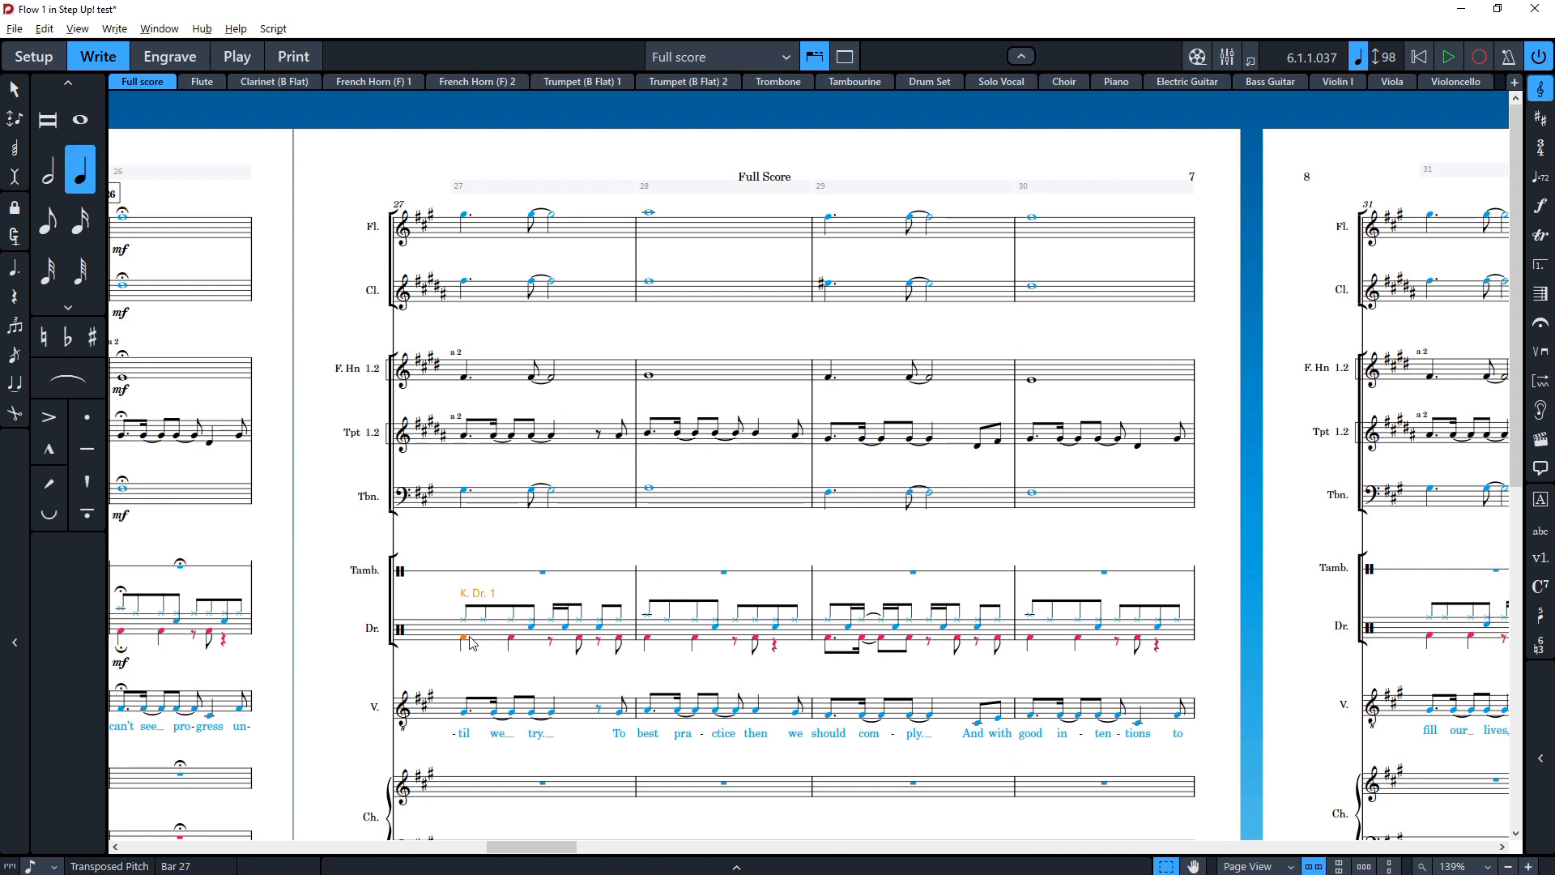
double_click(493, 635)
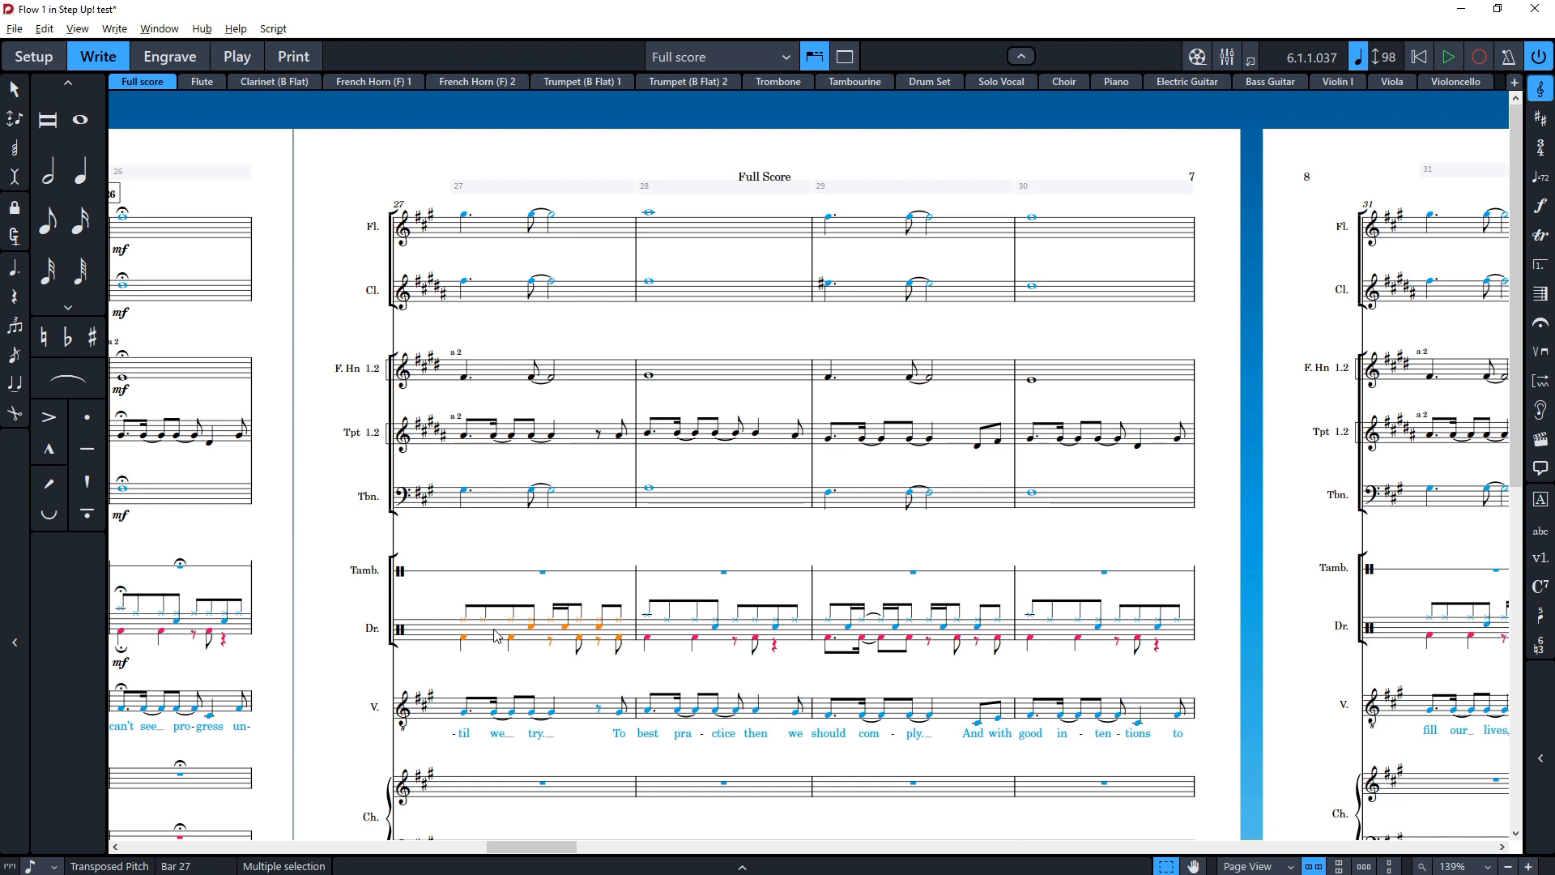
key("shift+d")
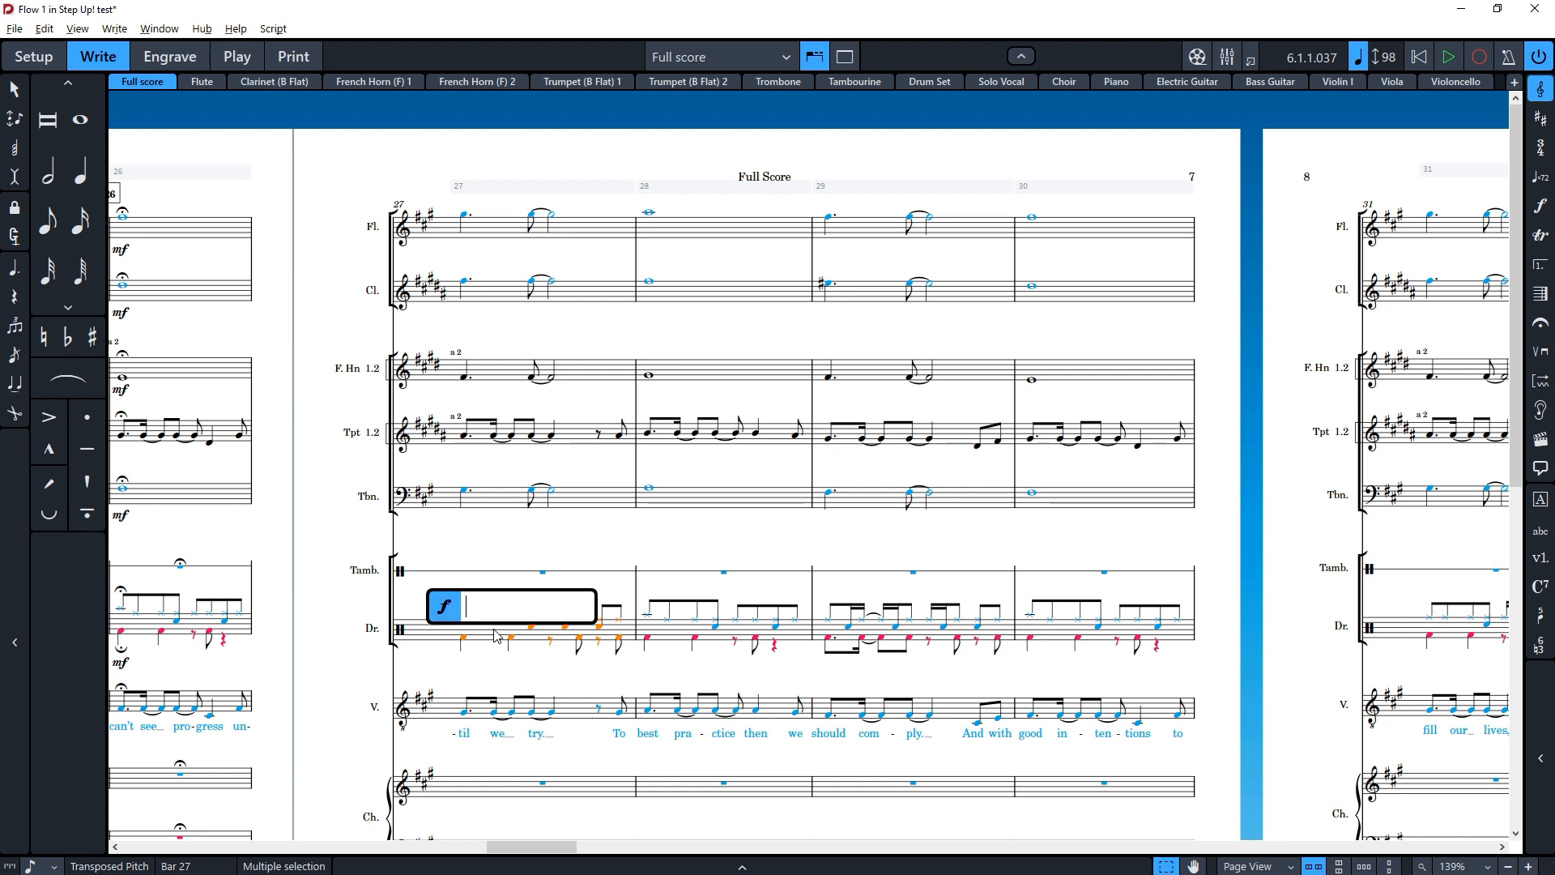
left_click(583, 677)
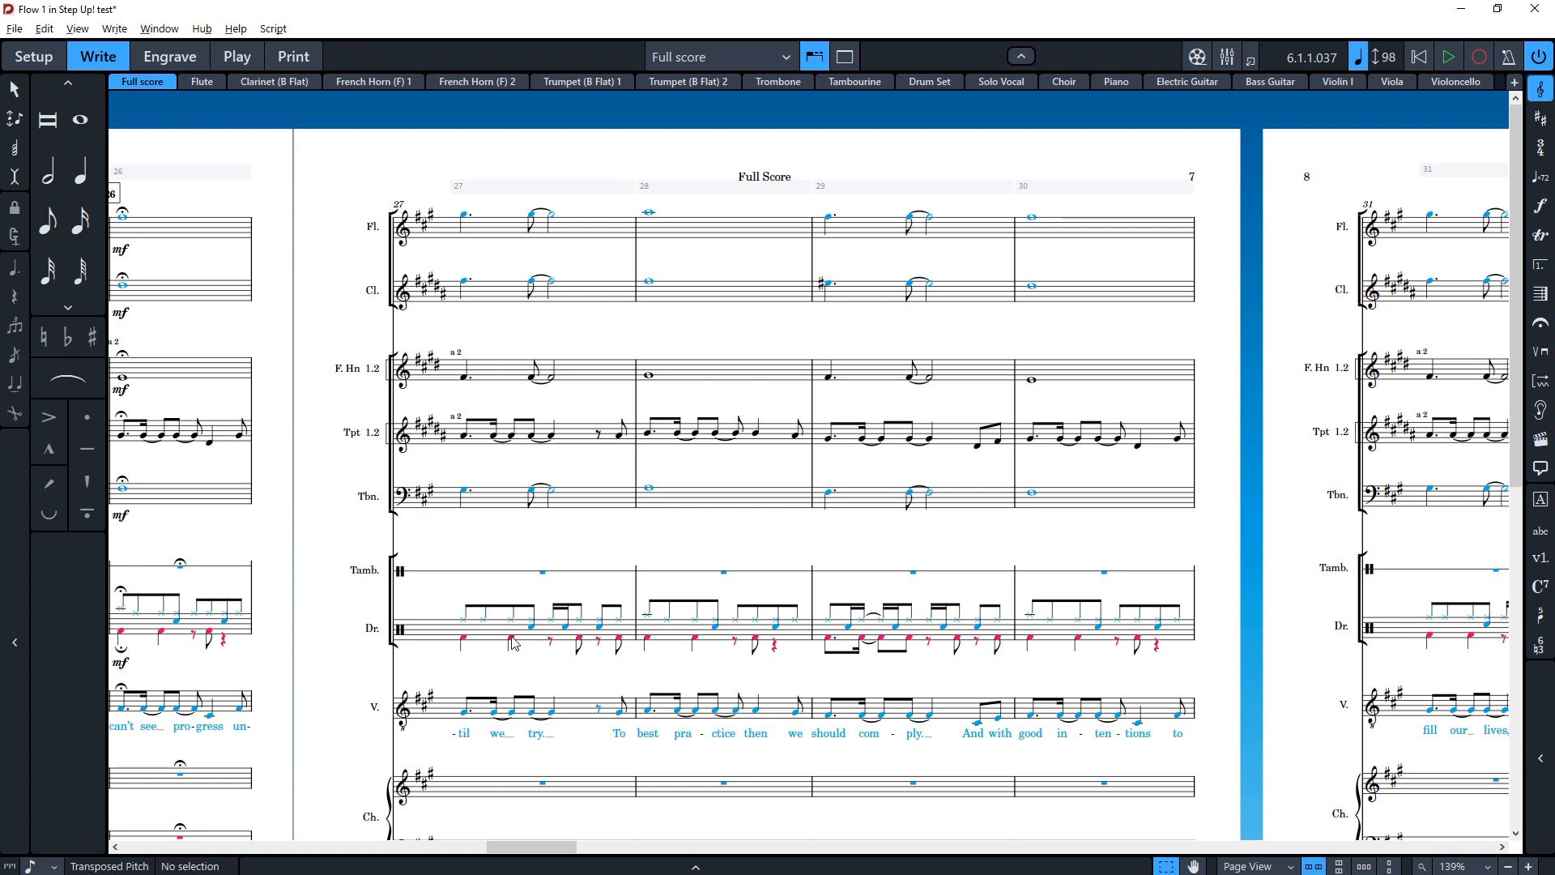
Step: Add a p dynamic with a crescendo hairpin to the drum staff across bars 27 to 30
double_click(484, 642)
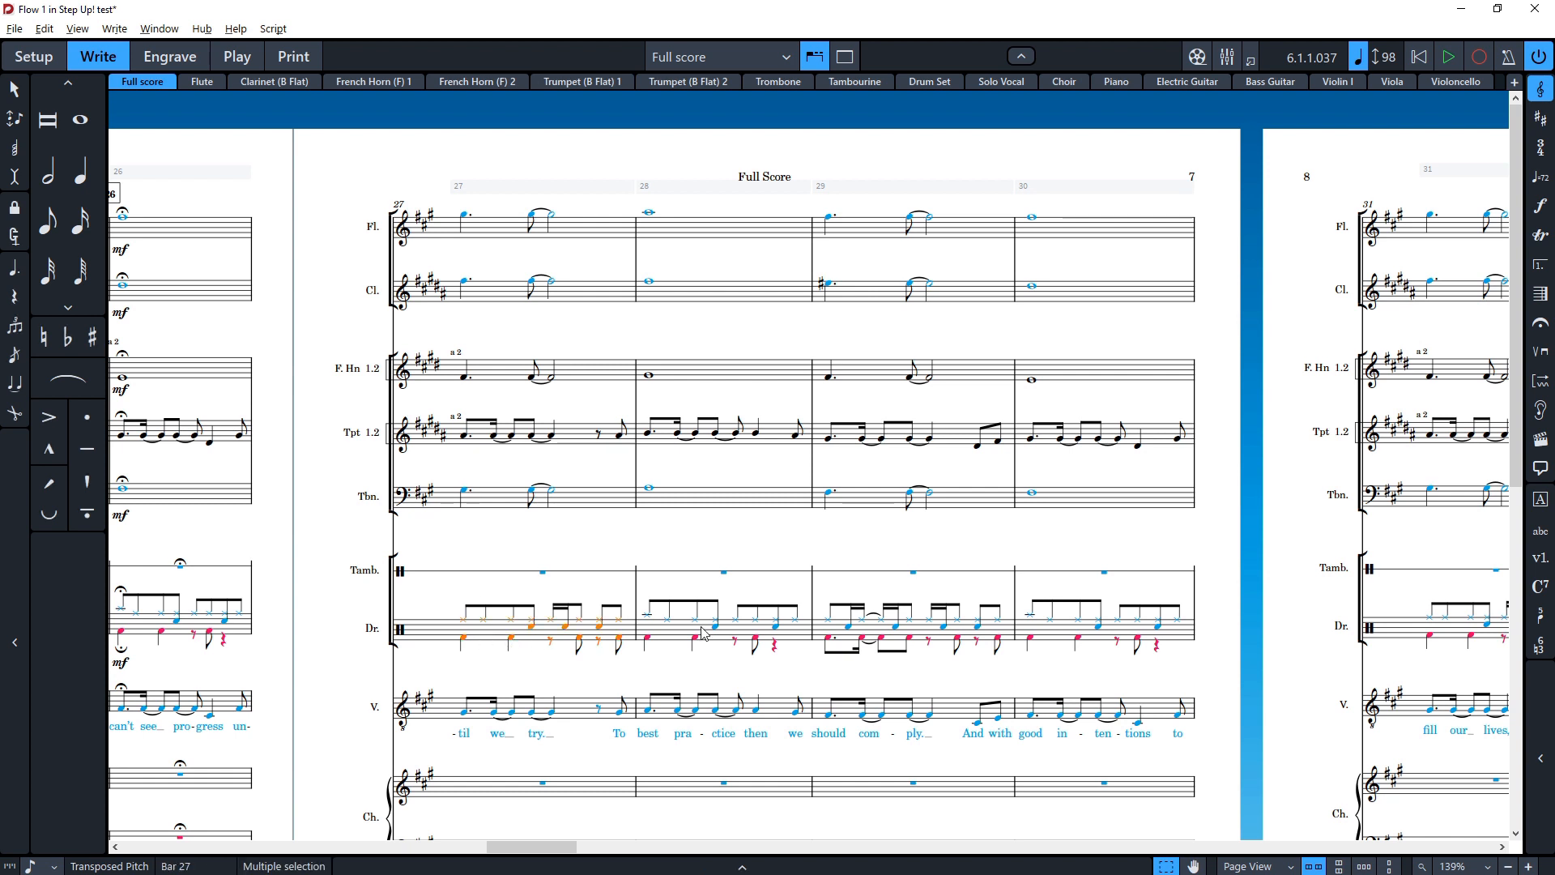
left_click(1056, 629, "shift")
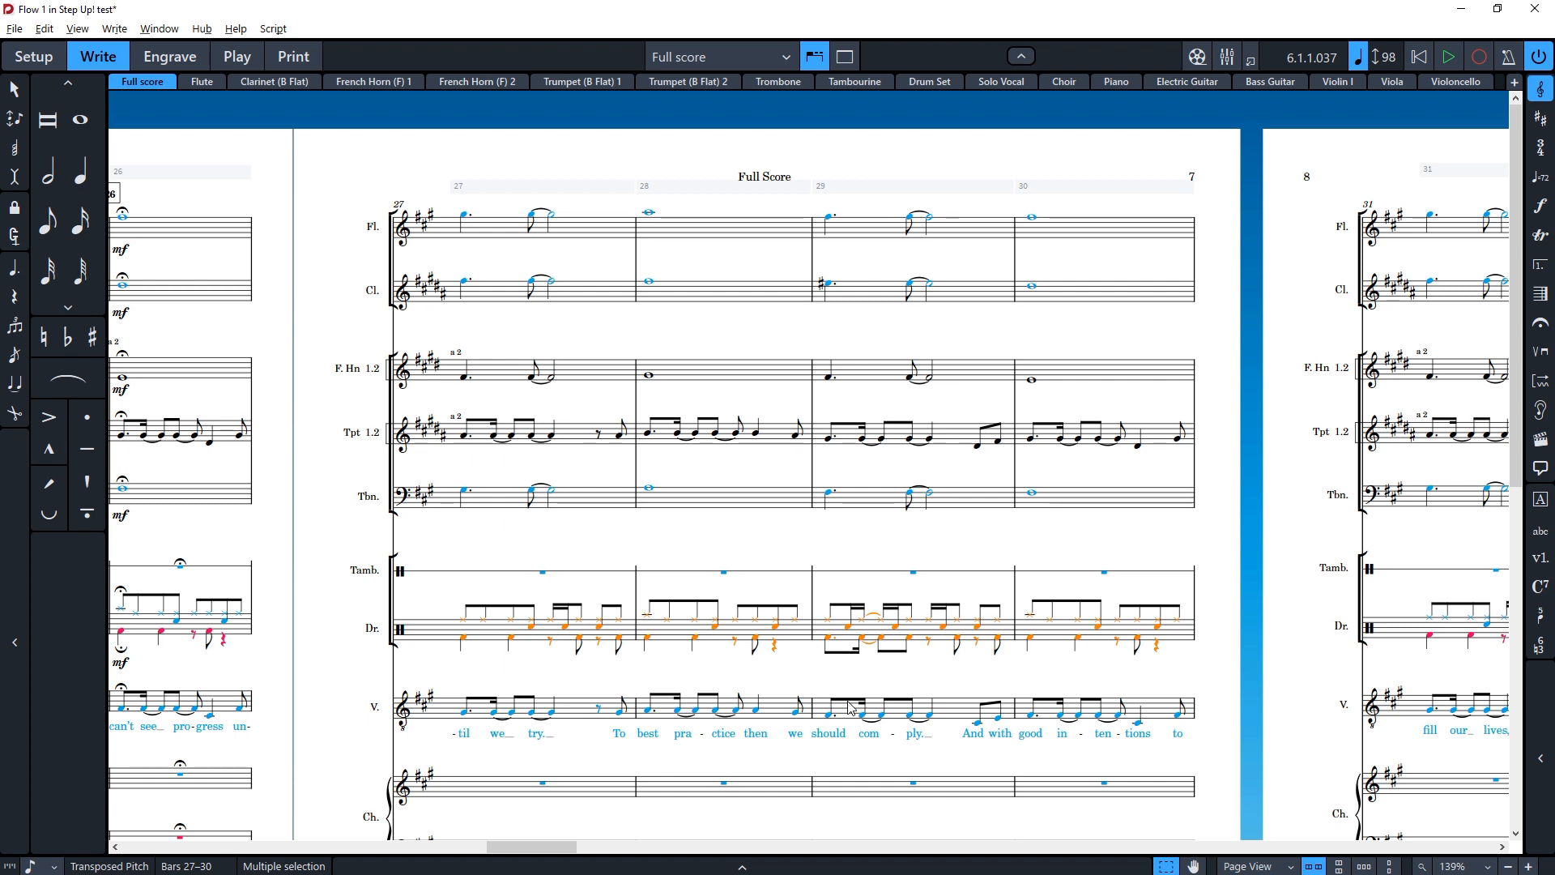
key("shift+d")
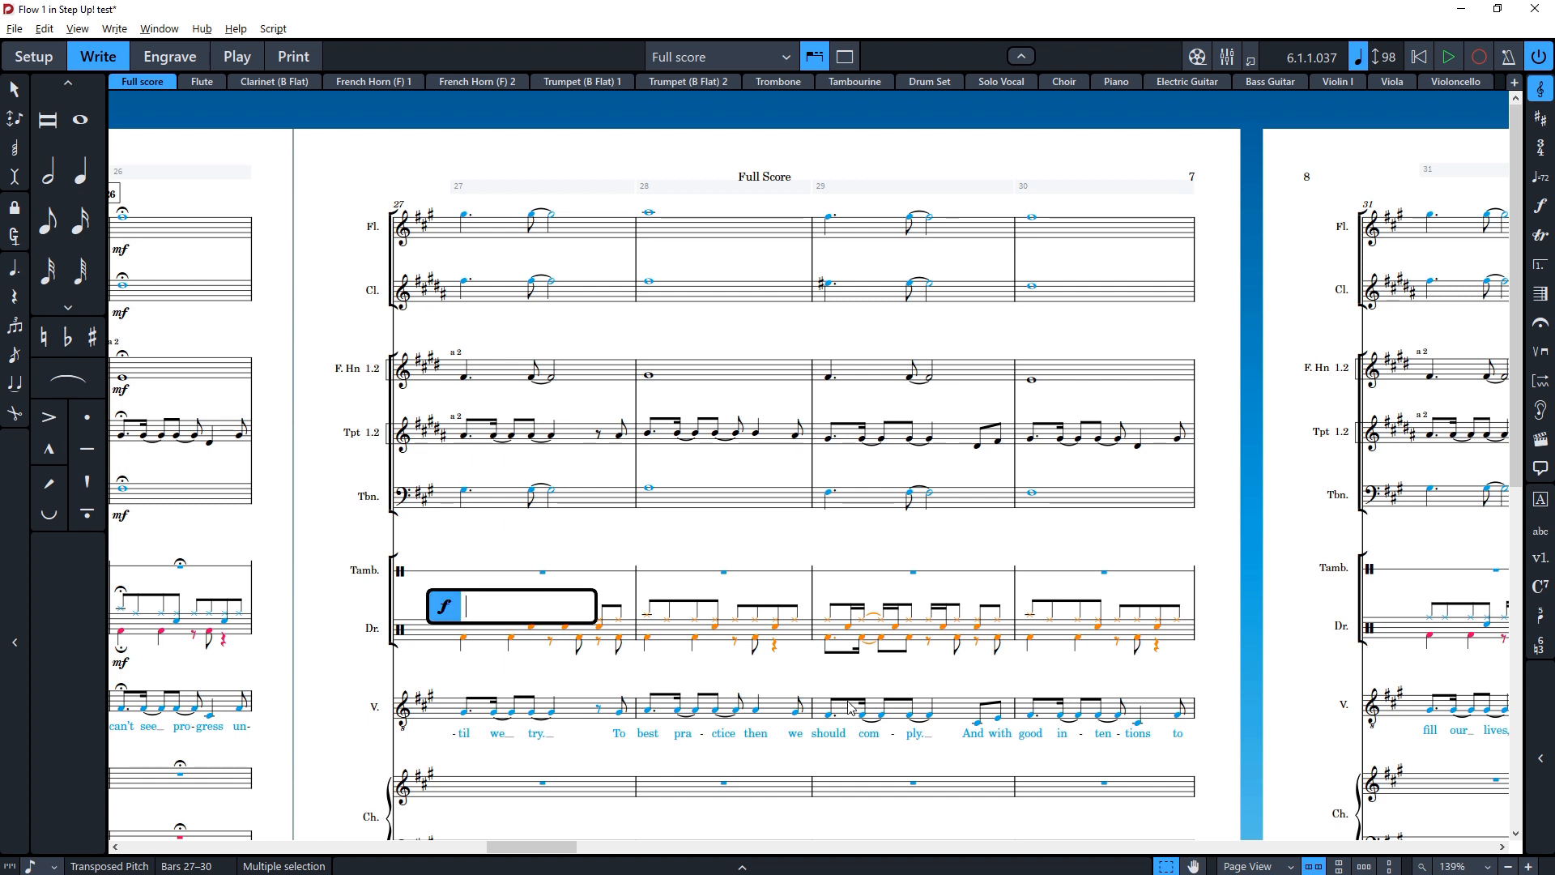
type("p<f")
key("Return")
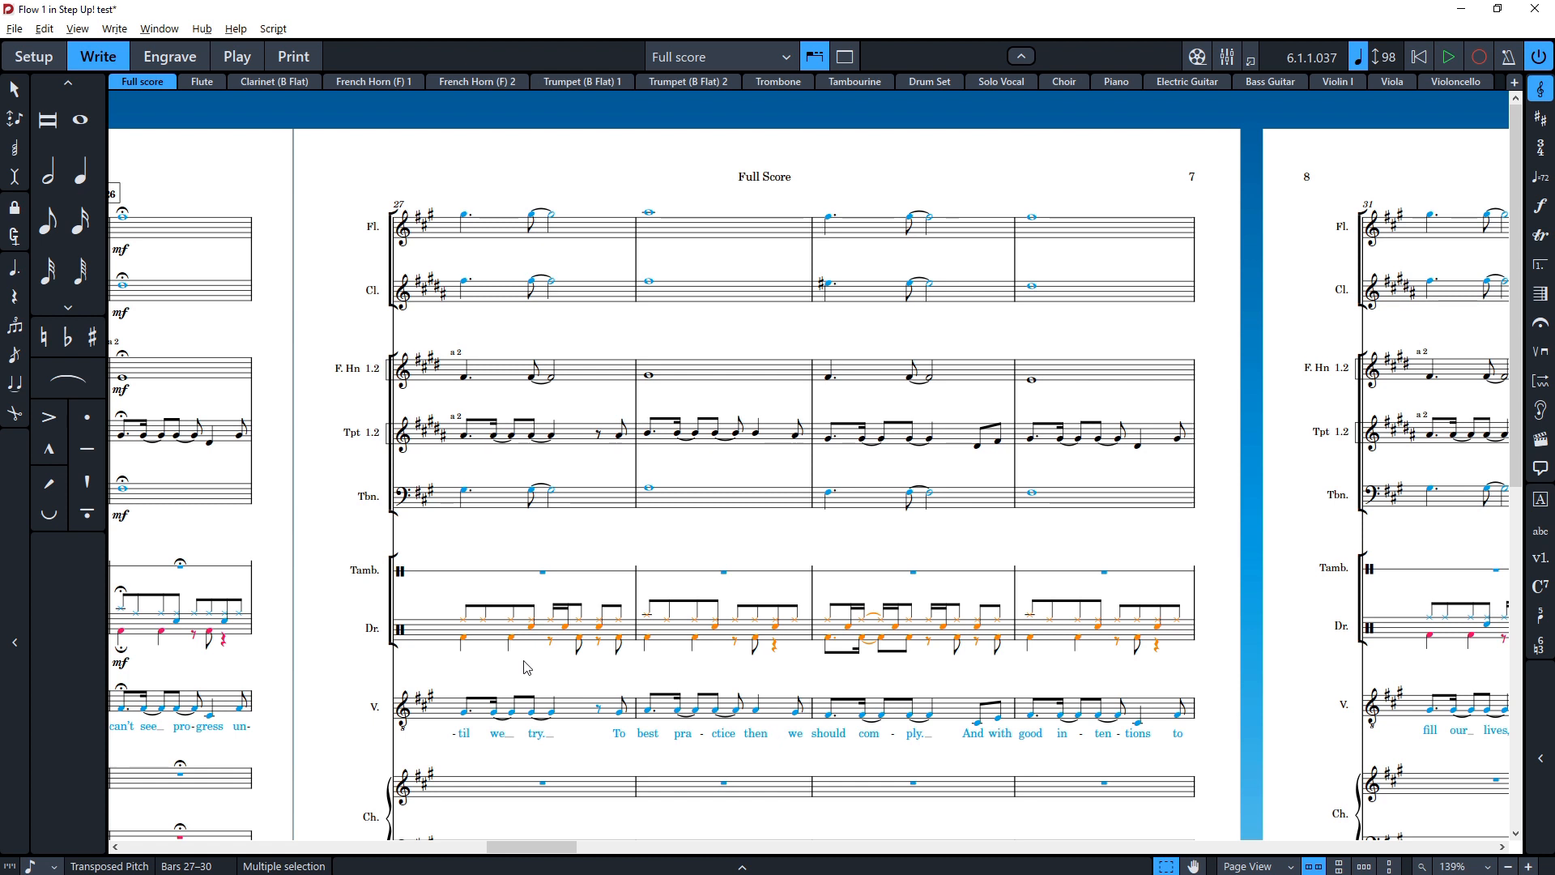
Step: Try to add a p dynamic at the voice's first note in bar 27
scroll(975, 649, "right", 4)
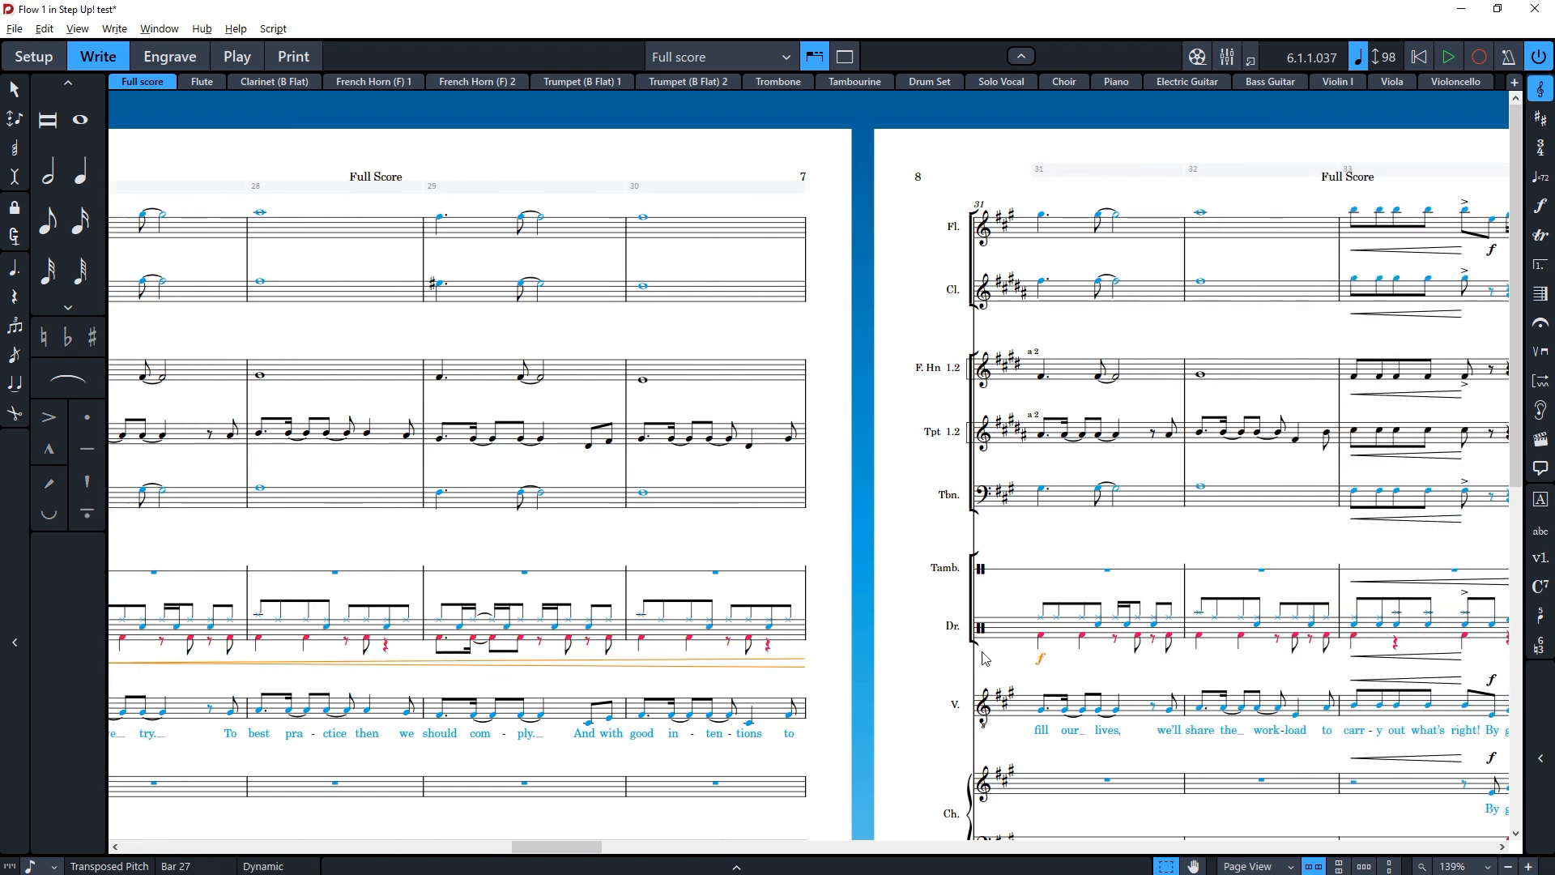
left_click(1042, 661)
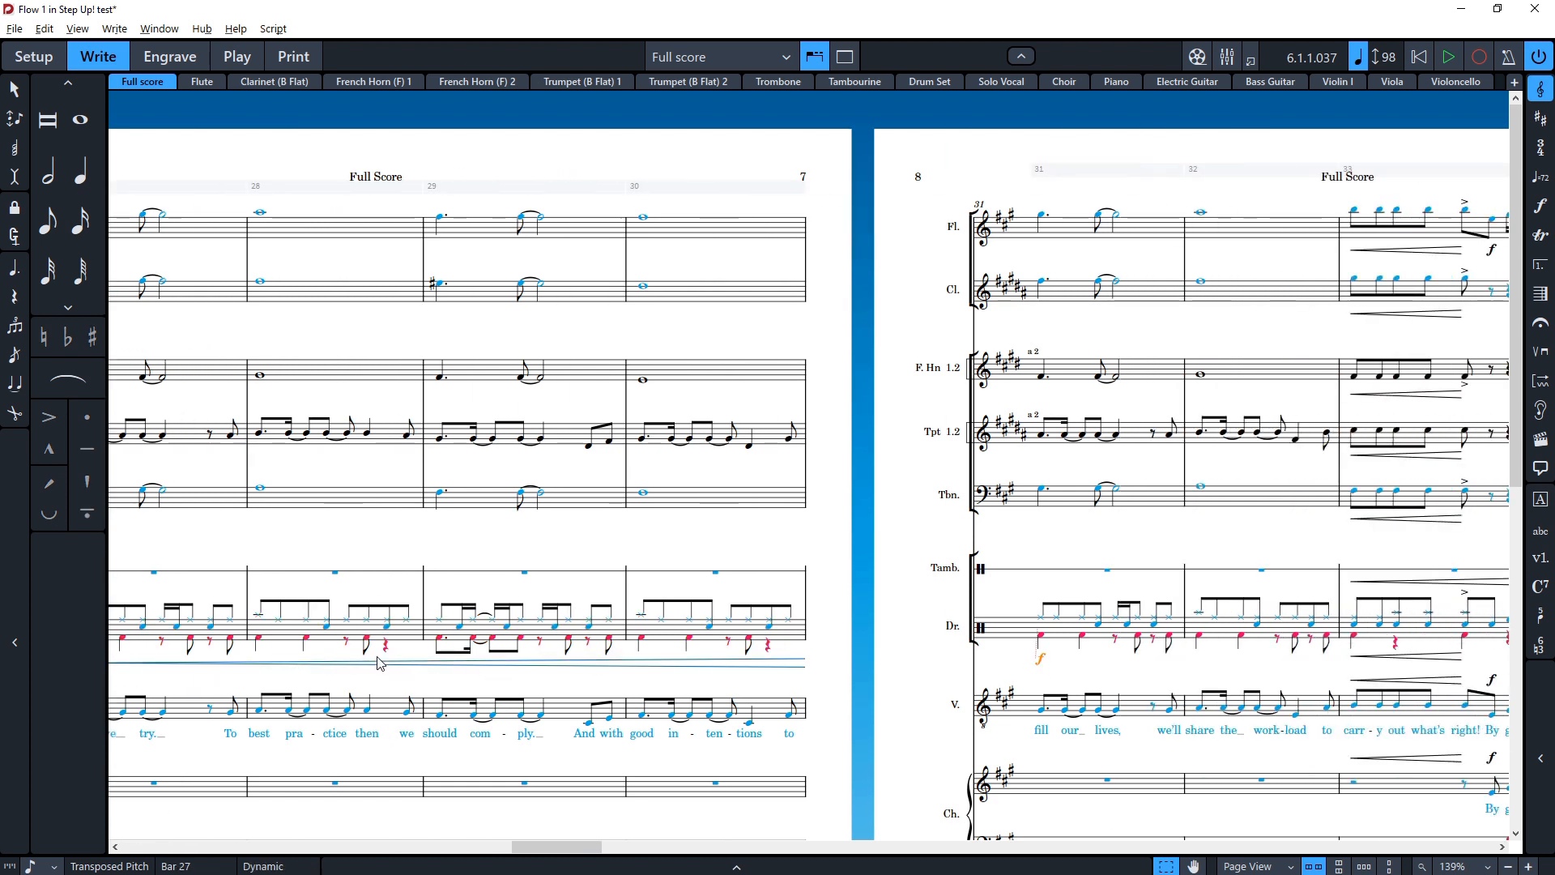
scroll(799, 678, "left", 4)
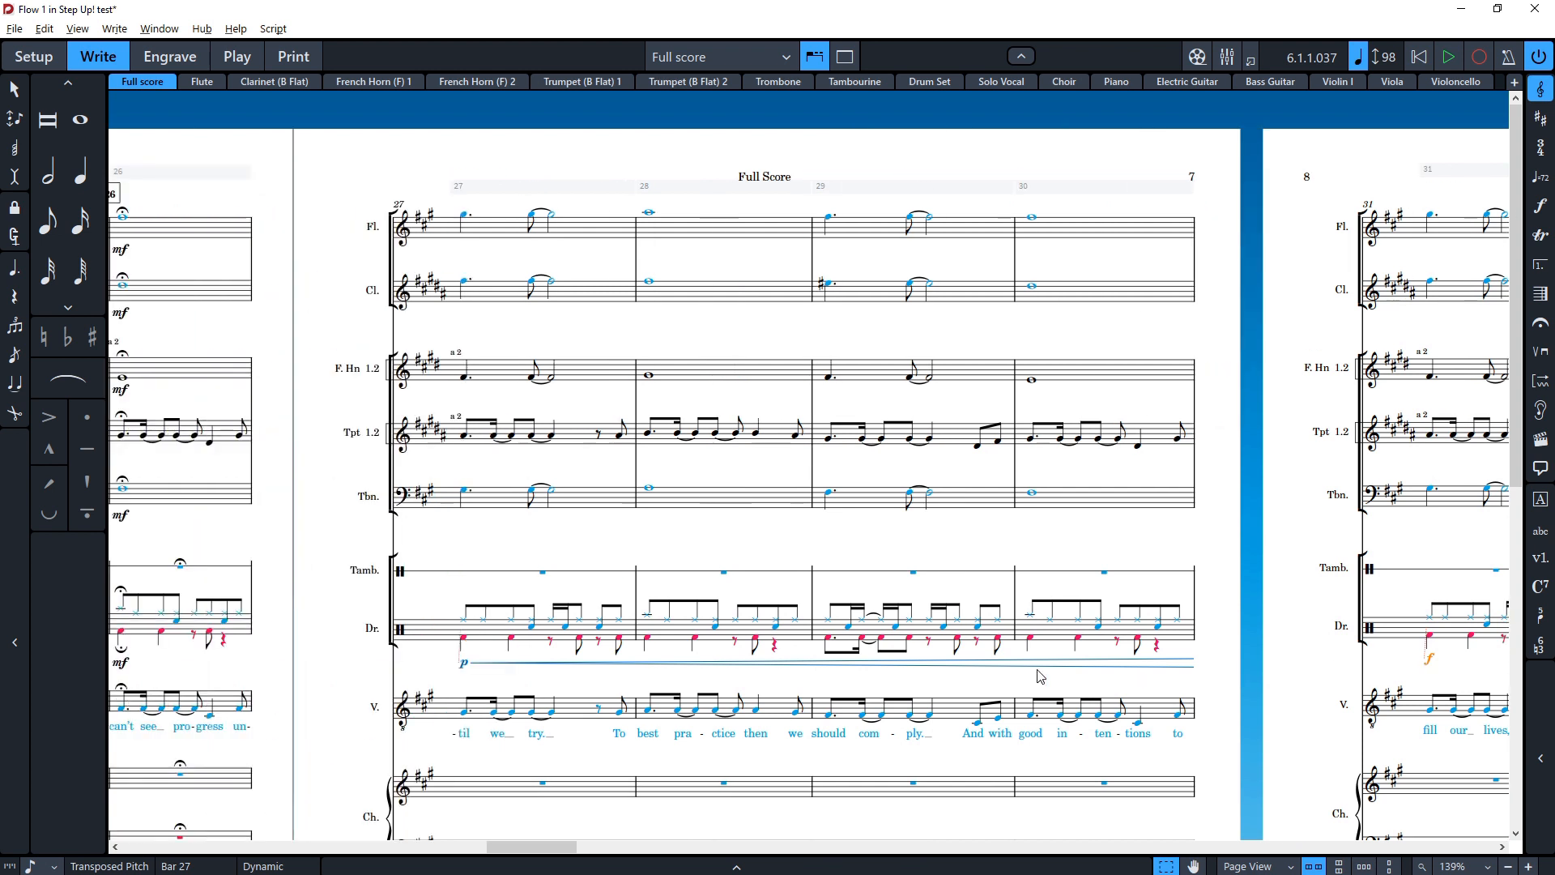
scroll(799, 679, "down", 1)
left_click(464, 662)
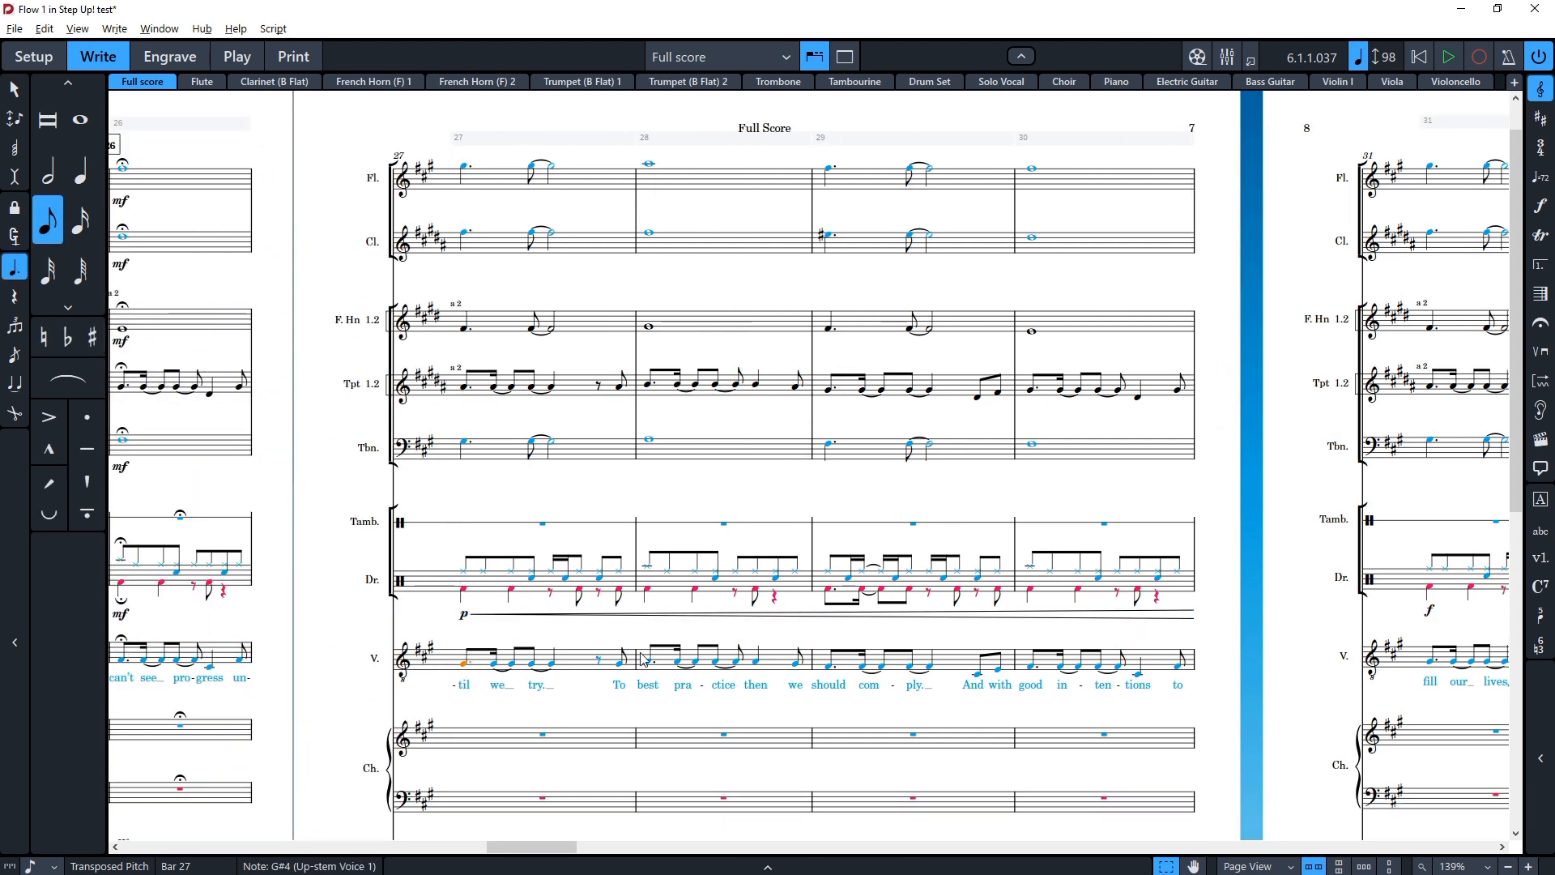
key("shift+d")
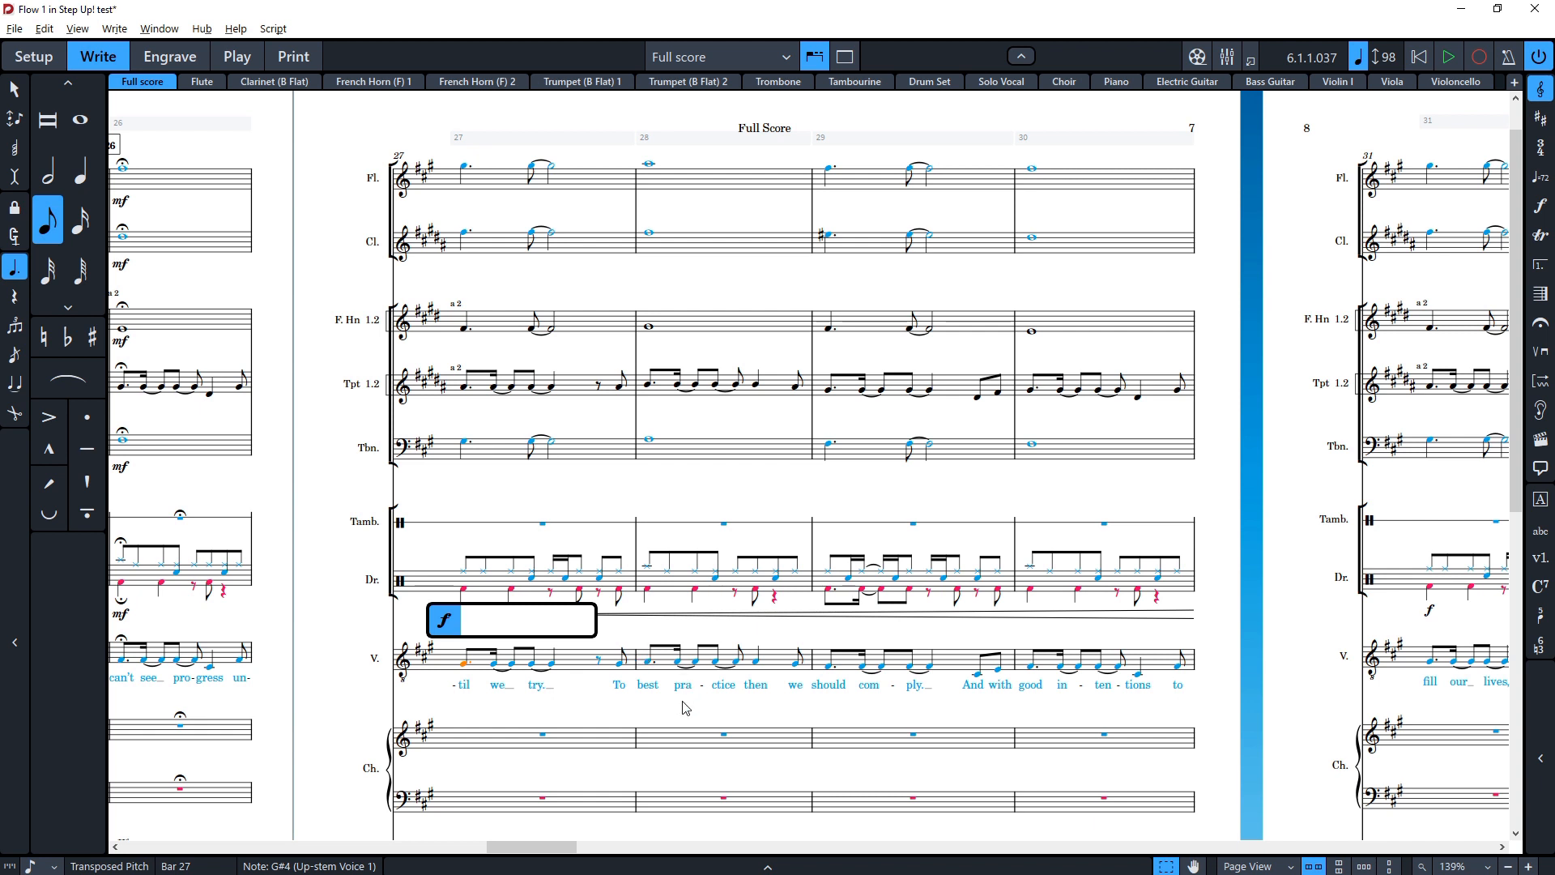
type("p")
key("Return")
key("Escape")
Step: Add a cresc. dynamic to the trombone across bars 27 to 30 with the dynamics popover
left_click(1142, 682)
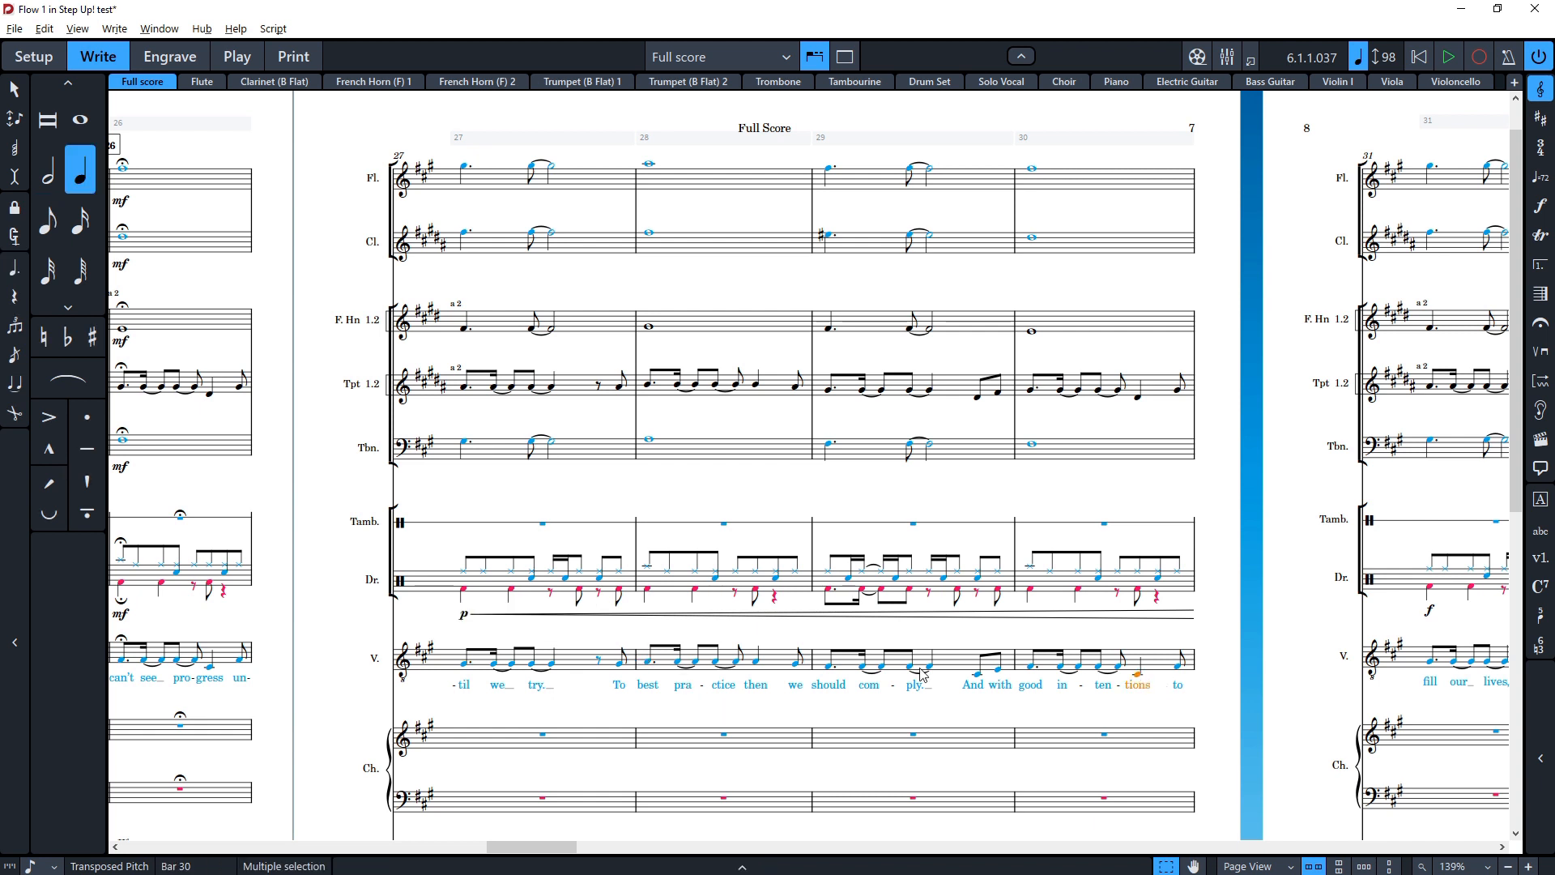
left_click(464, 439)
left_click(1060, 456, "shift")
key("shift+d")
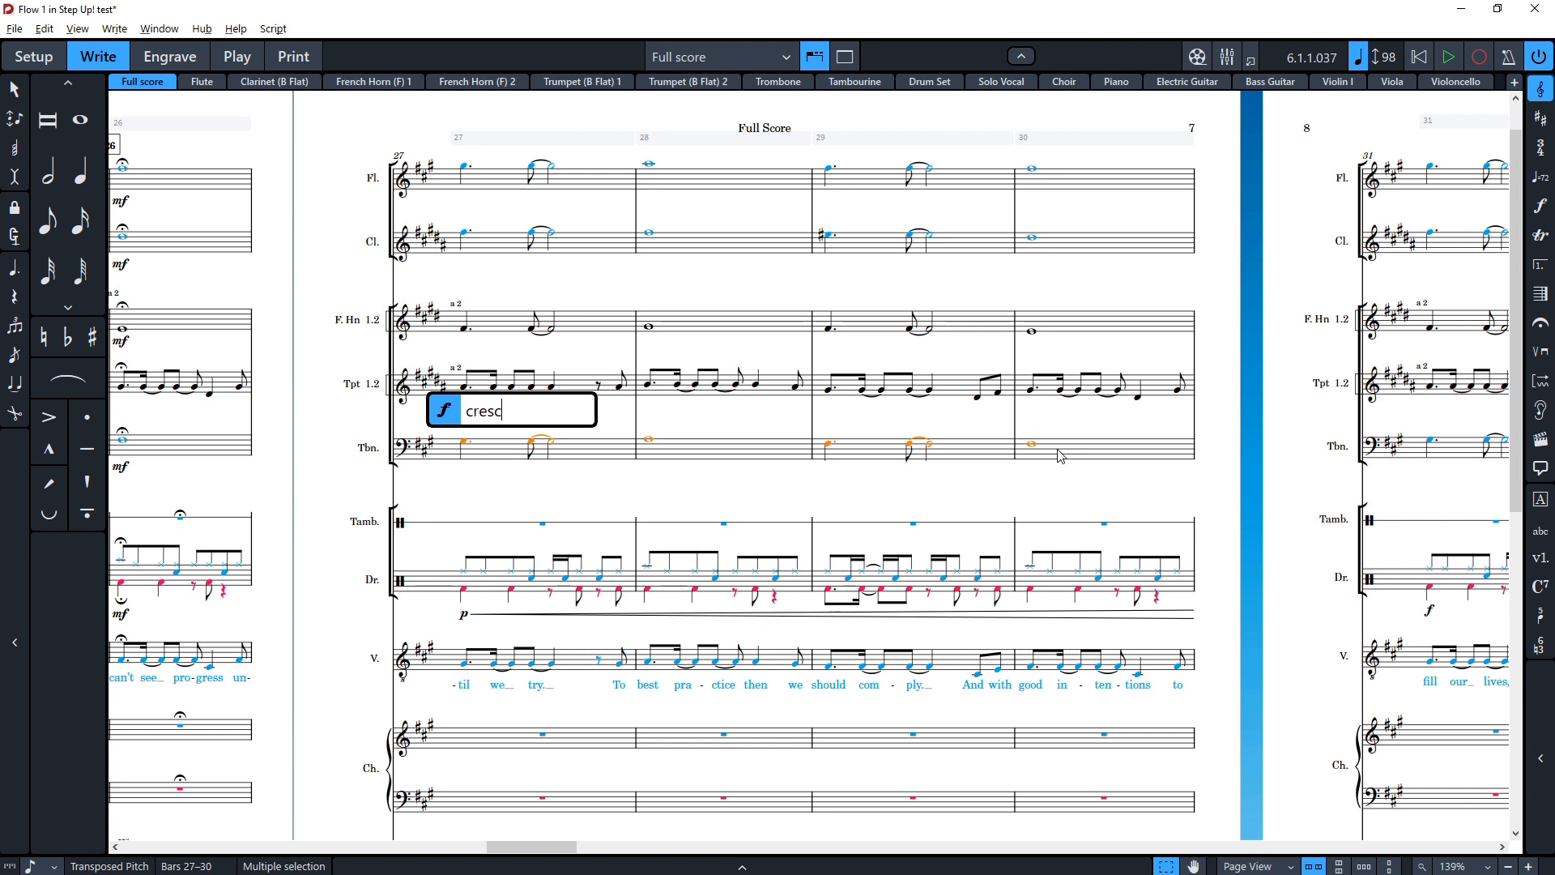
key("Return")
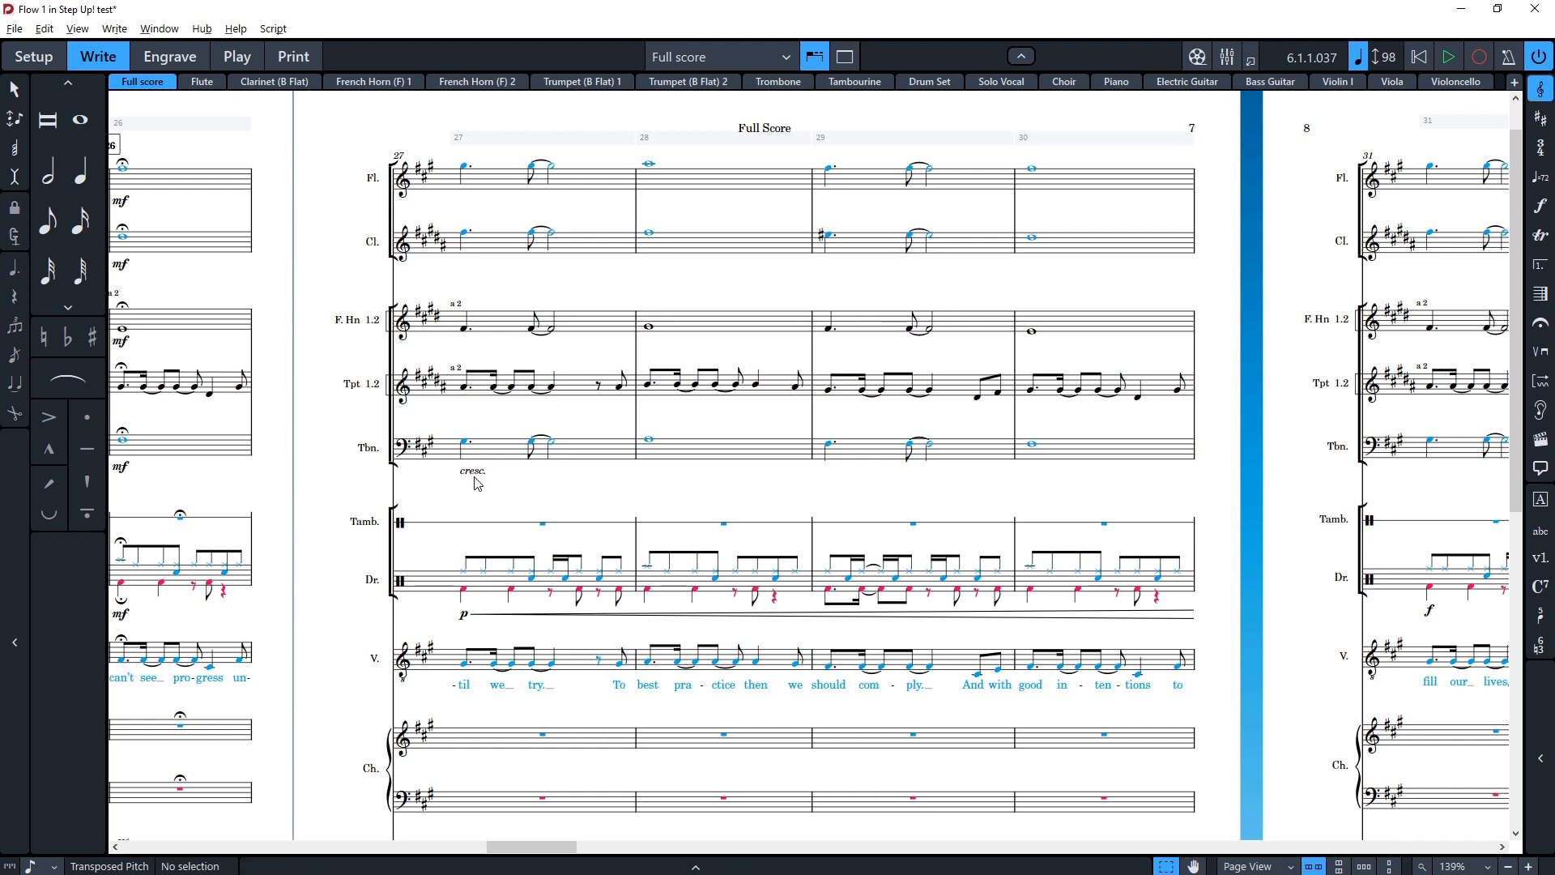
Step: Set the trombone crescendo's gradual style to cresc... in its properties
left_click(636, 869)
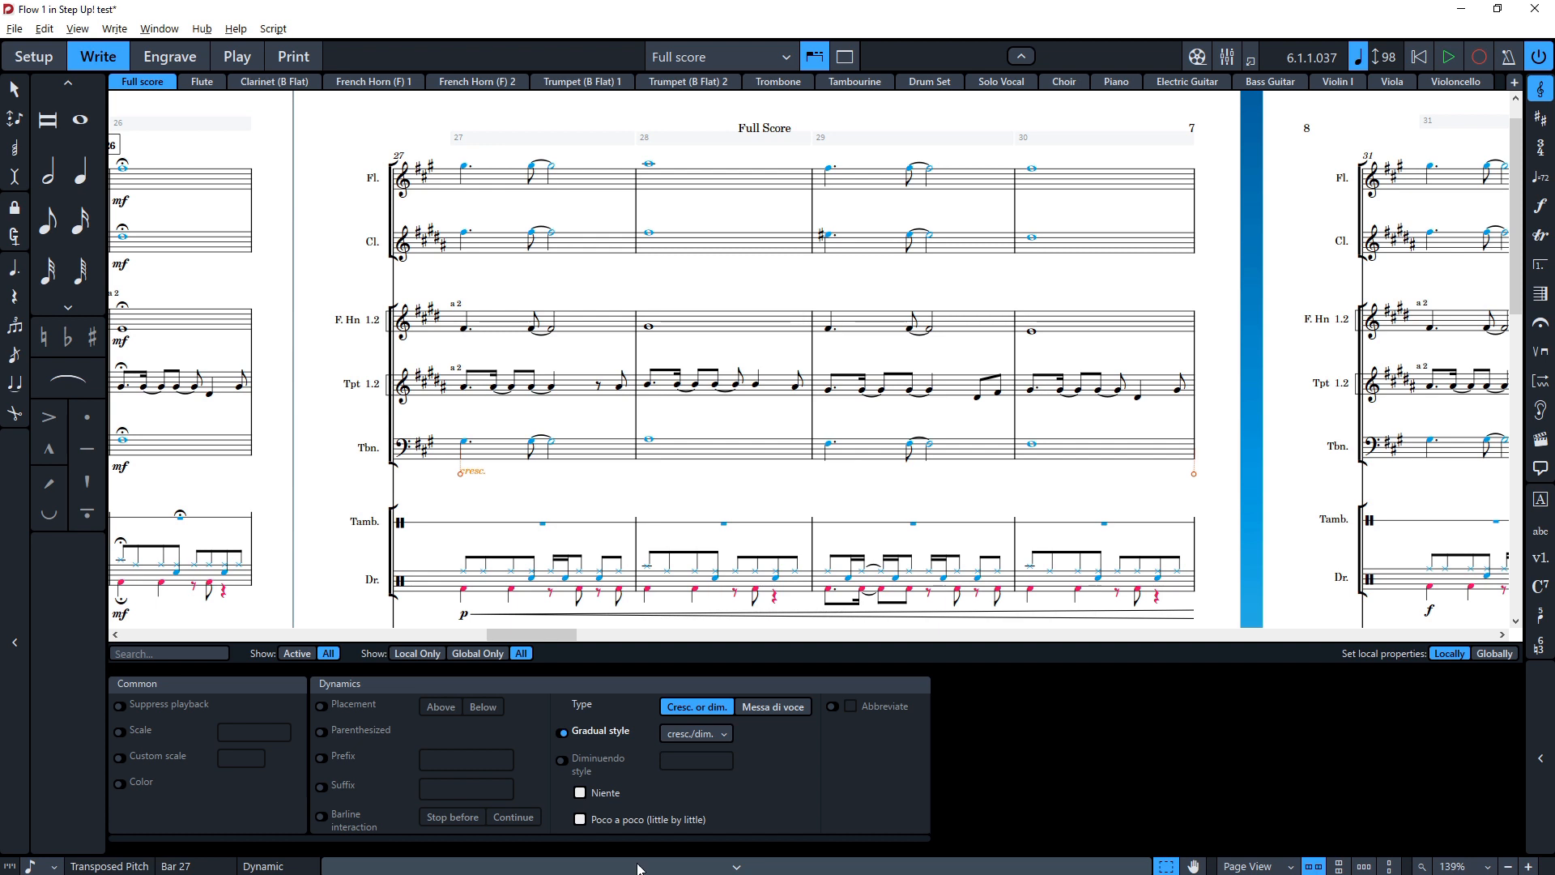
left_click(695, 737)
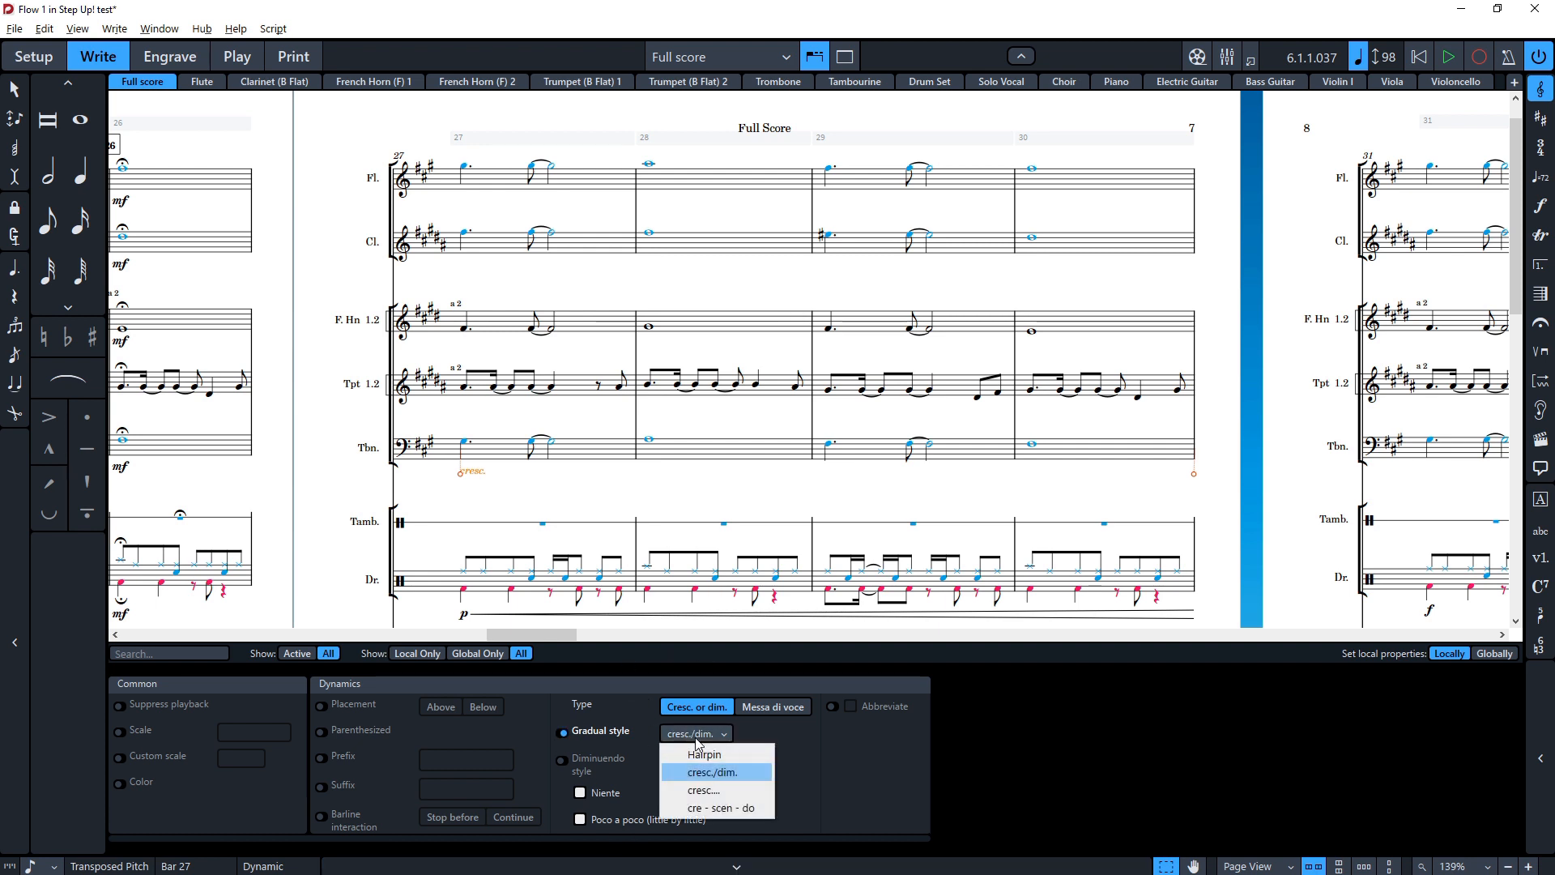
left_click(712, 791)
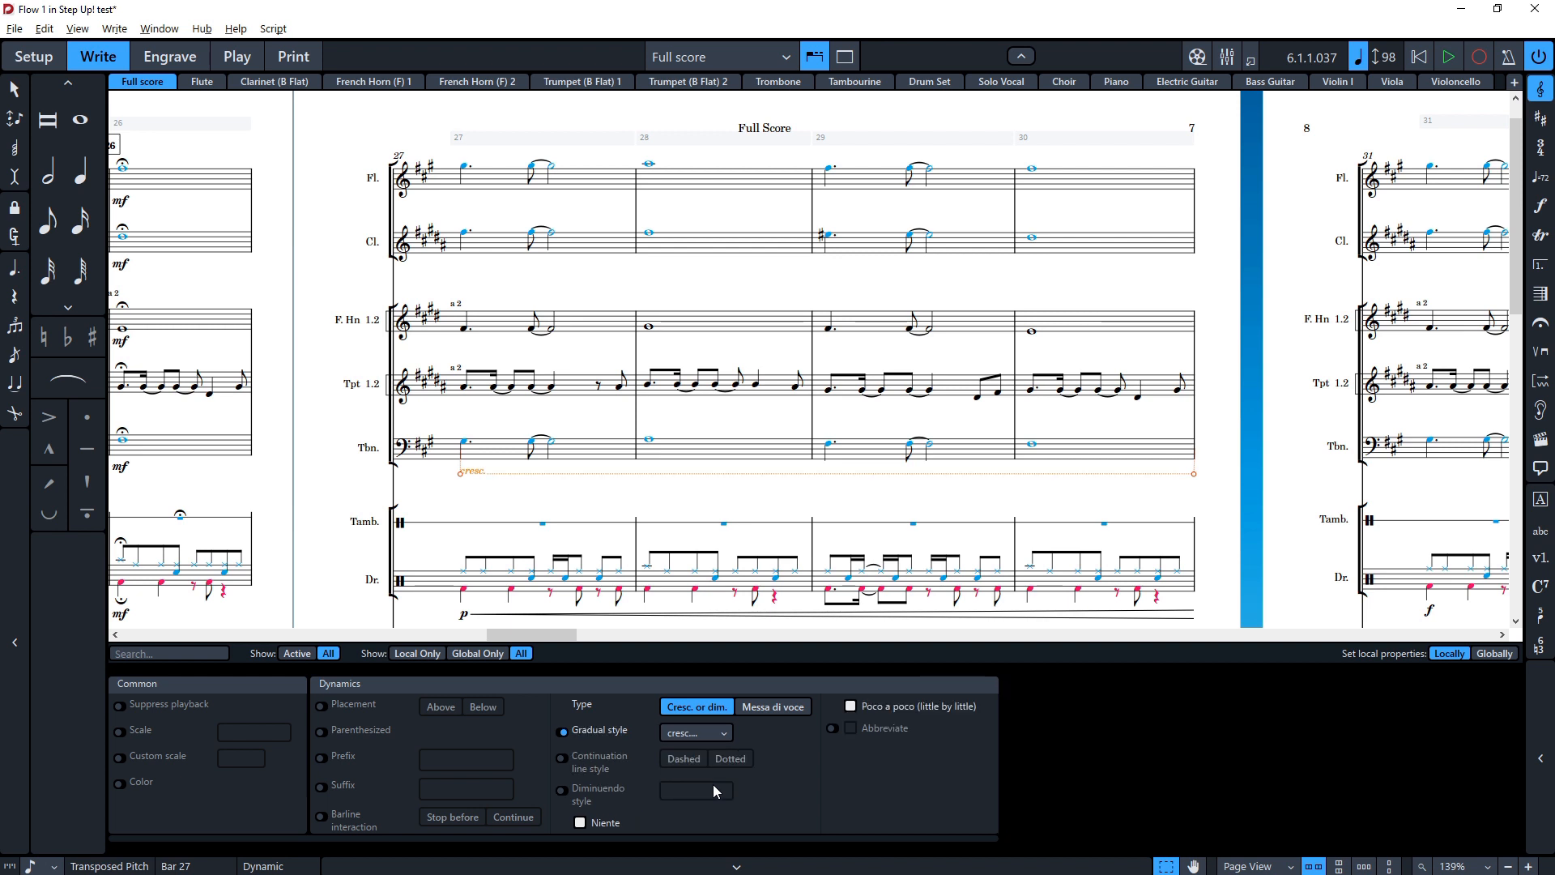
left_click(542, 523)
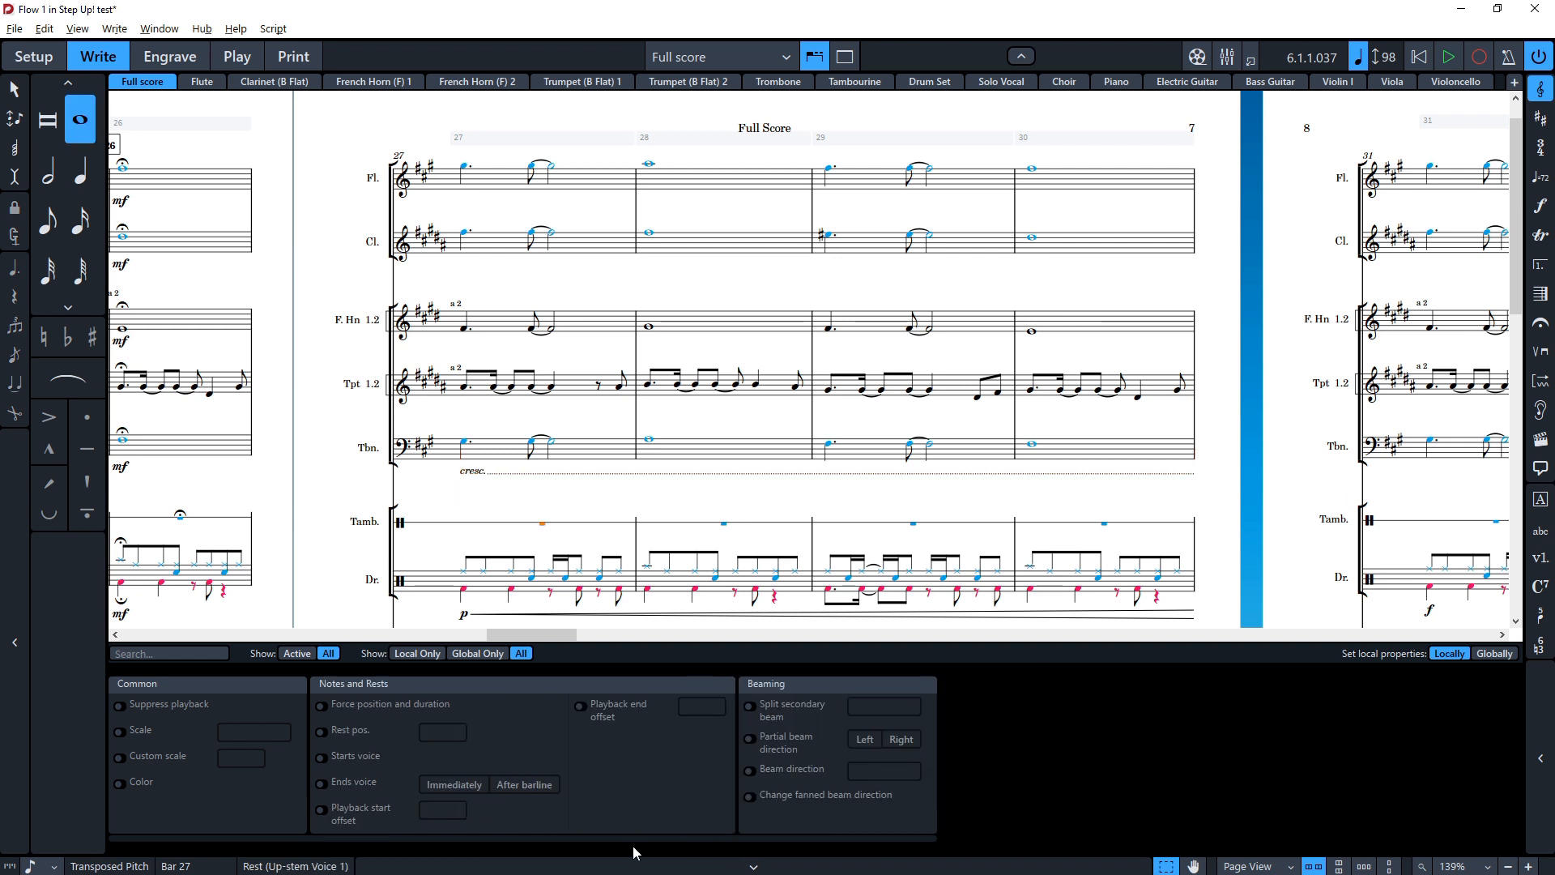
left_click(753, 866)
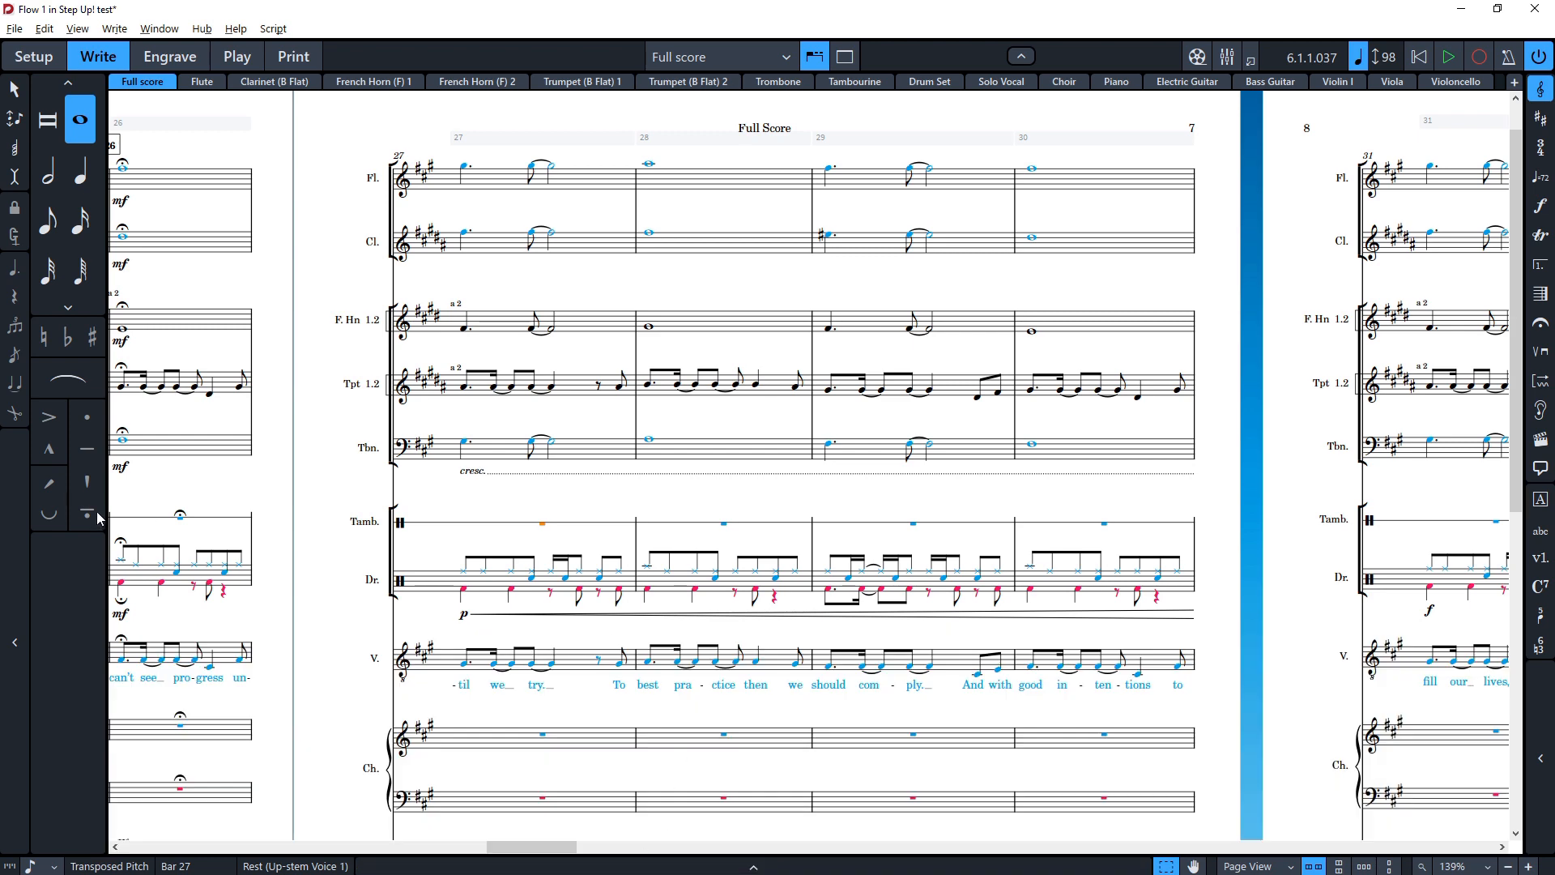
Step: Add a pizz. playing technique to Violin I at the start of bar 31
scroll(194, 467, "right", 5)
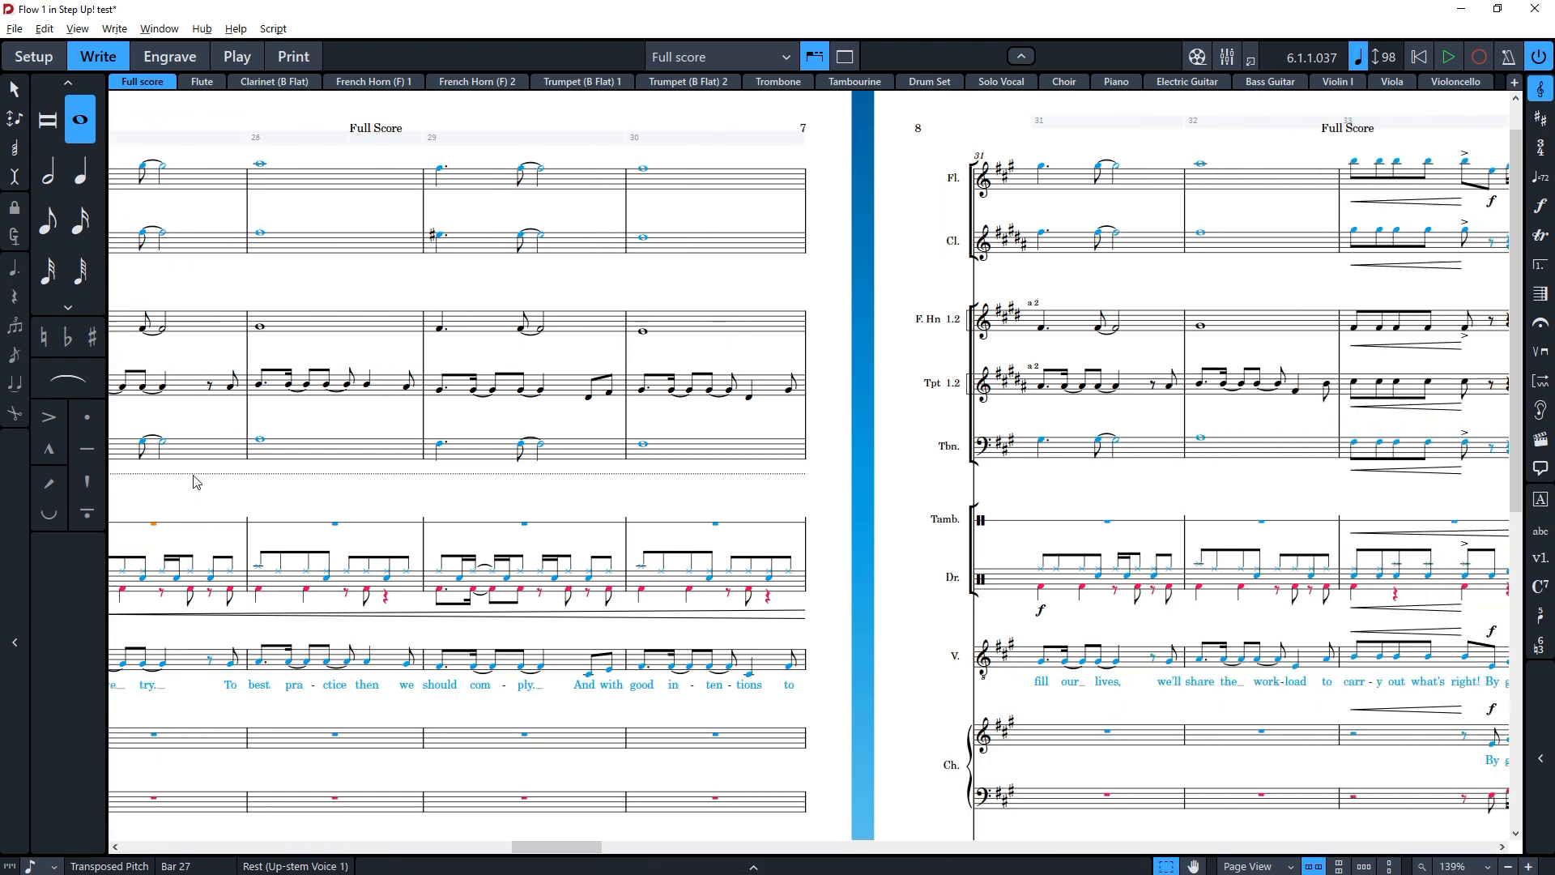
scroll(165, 481, "right", 1)
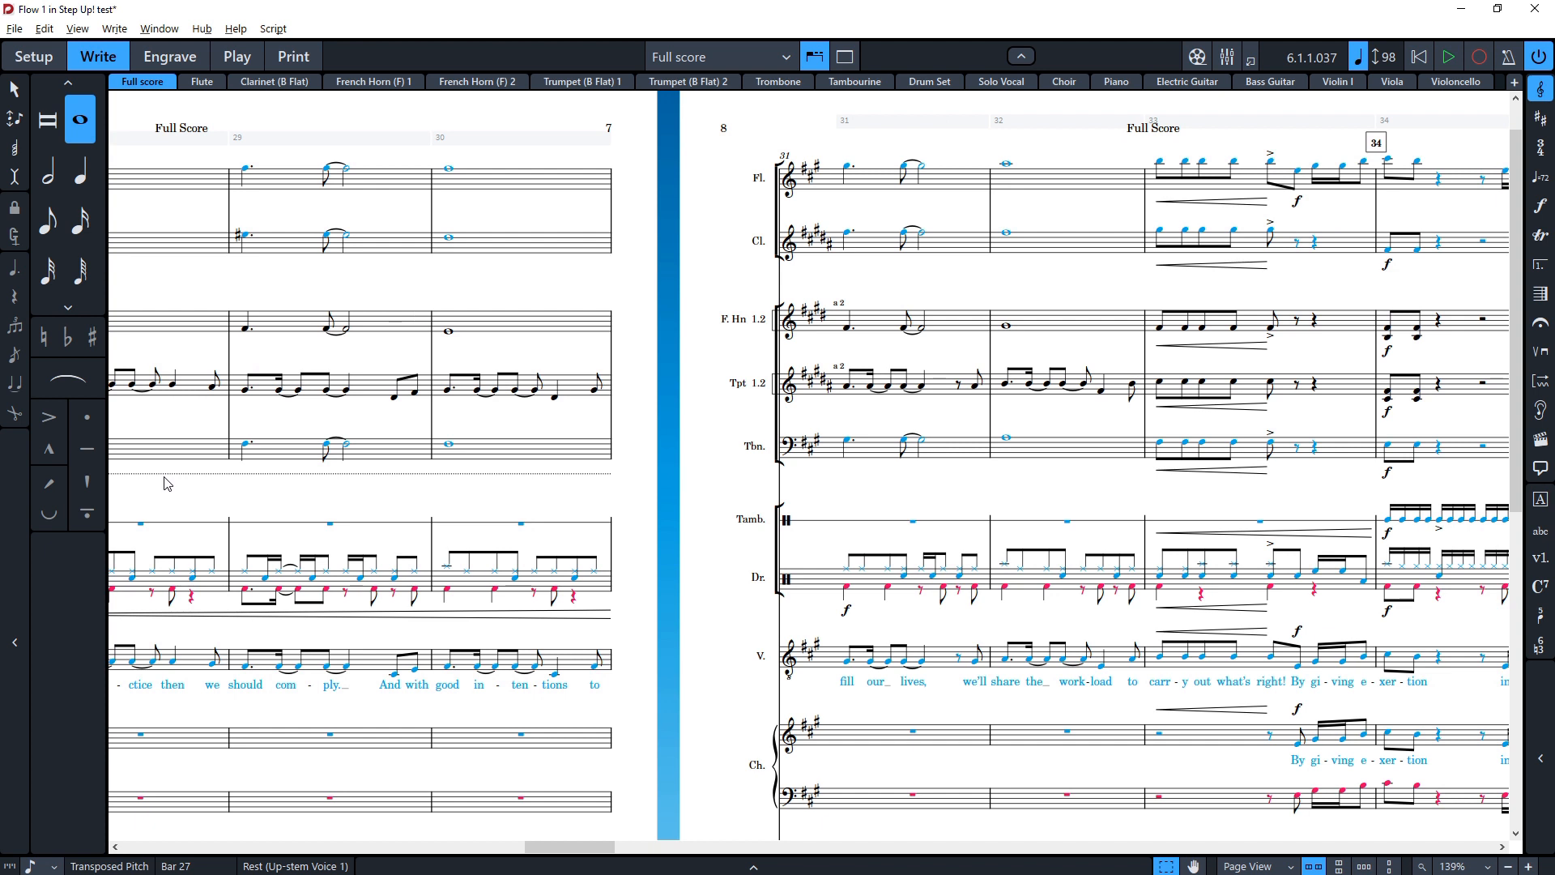
scroll(167, 483, "right", 2)
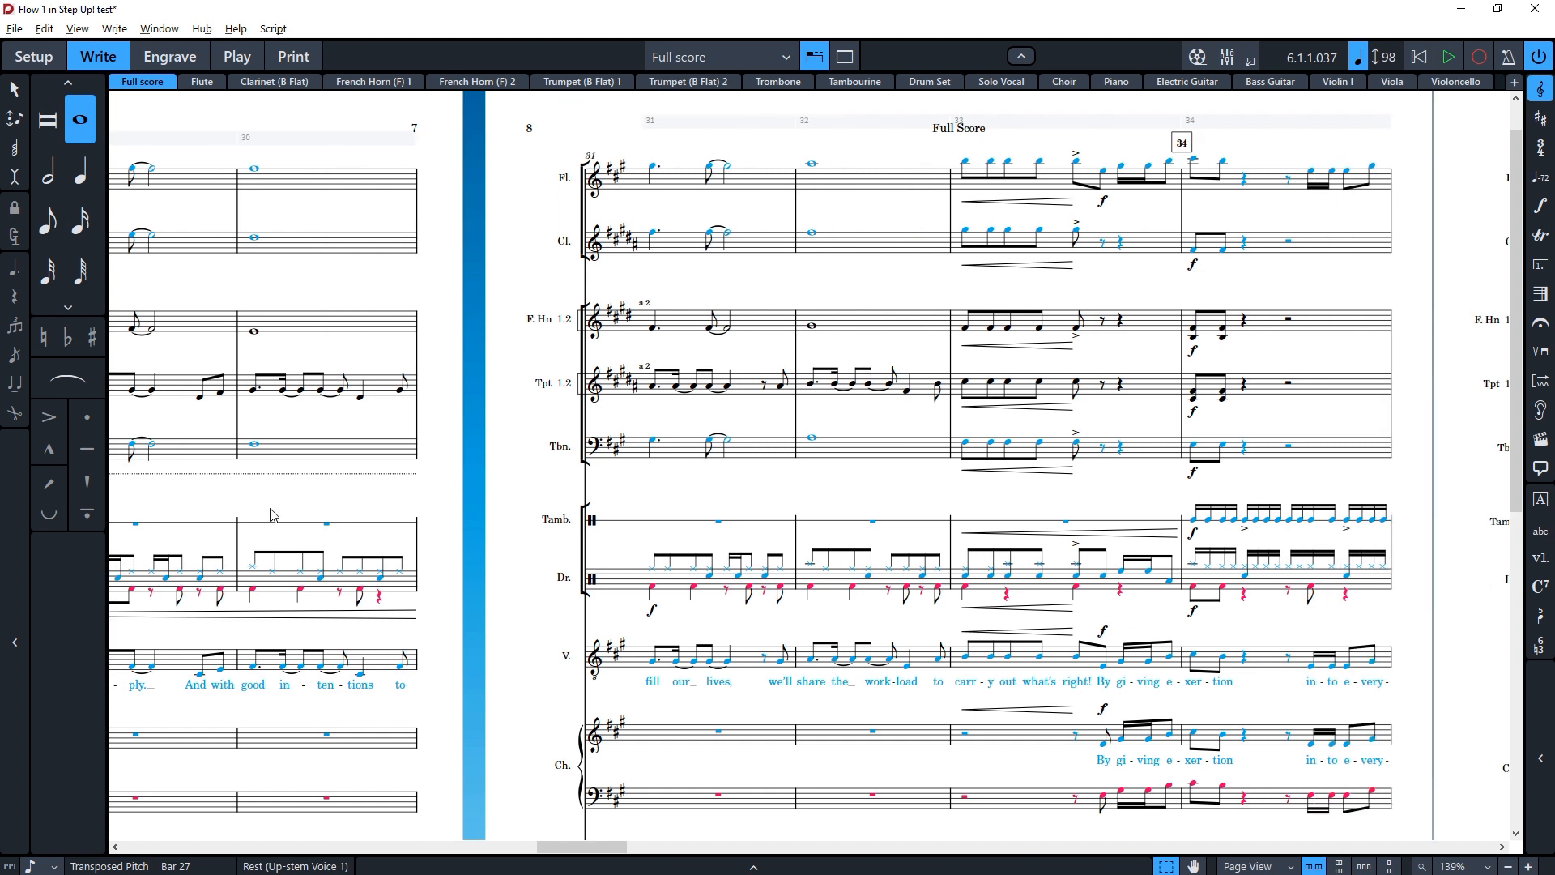
left_click(675, 451)
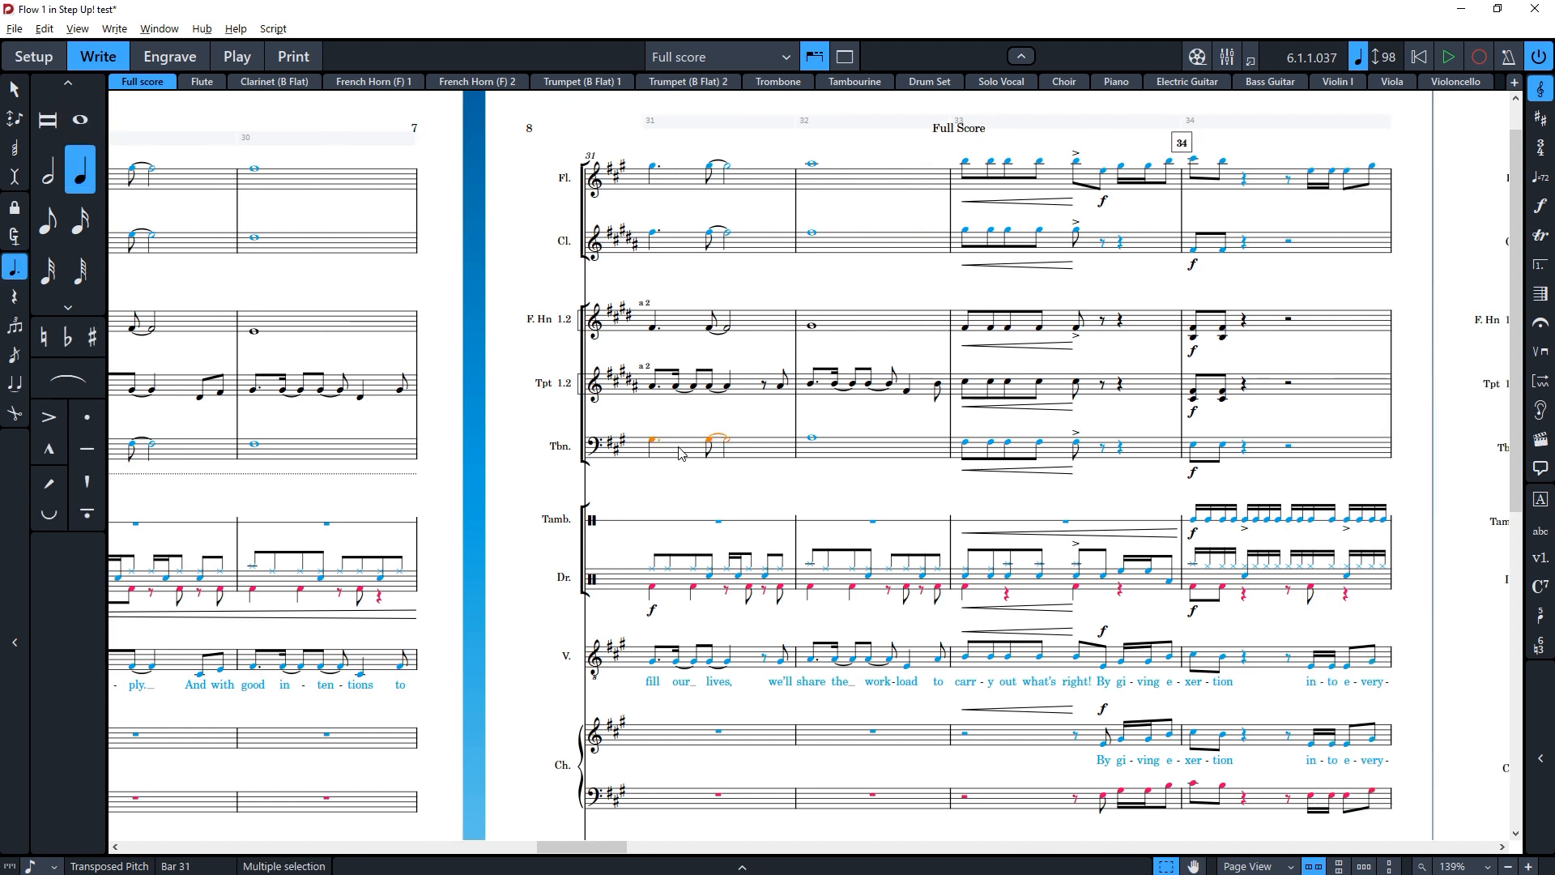
scroll(694, 346, "down", 6)
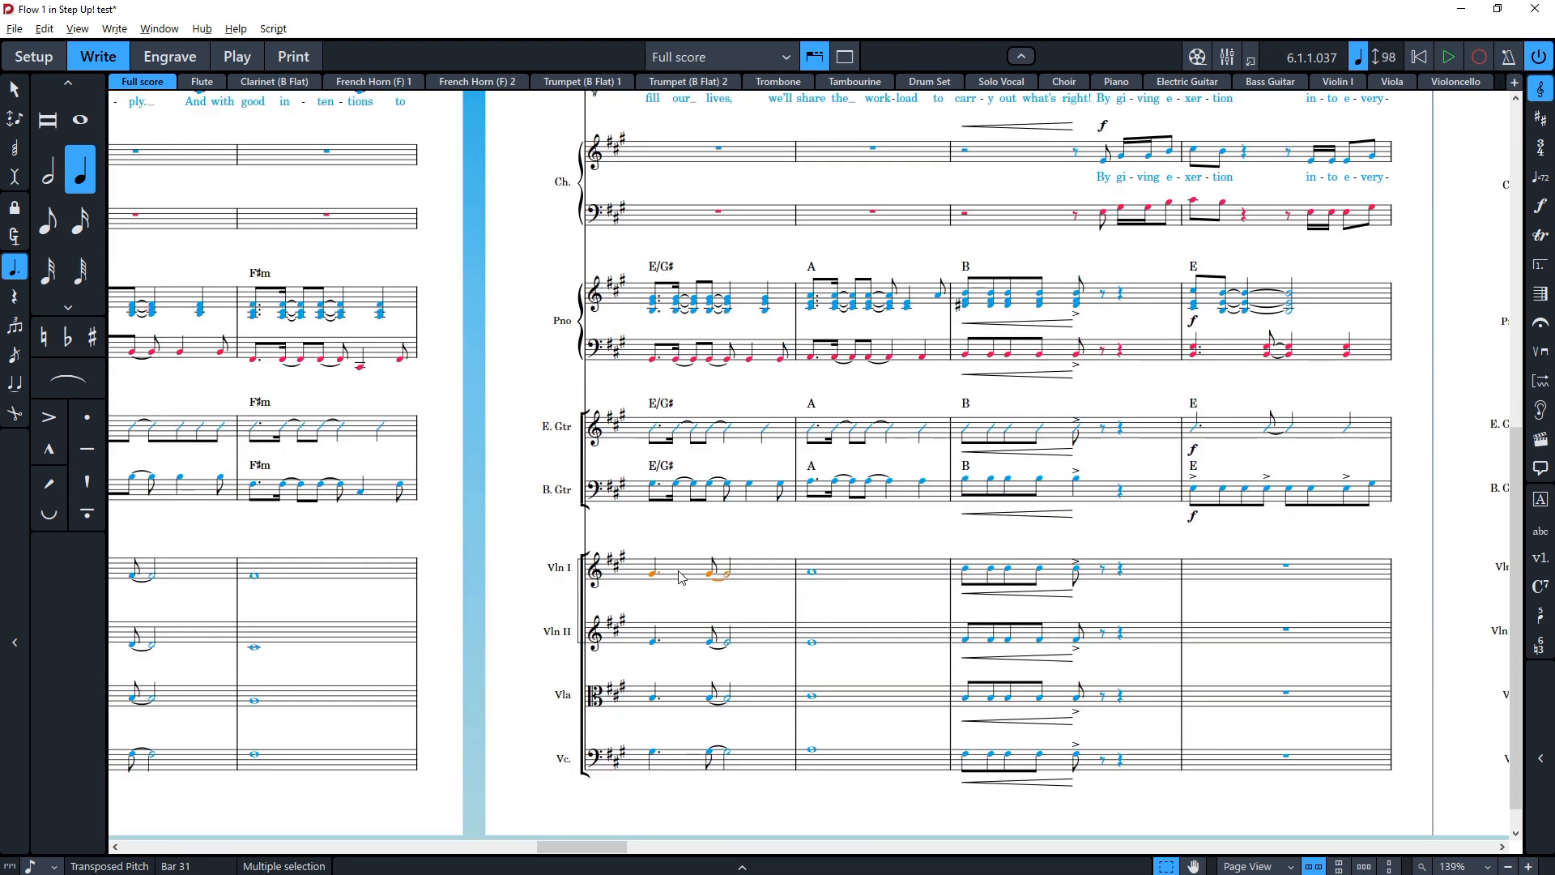
key("shift+p")
type("piz")
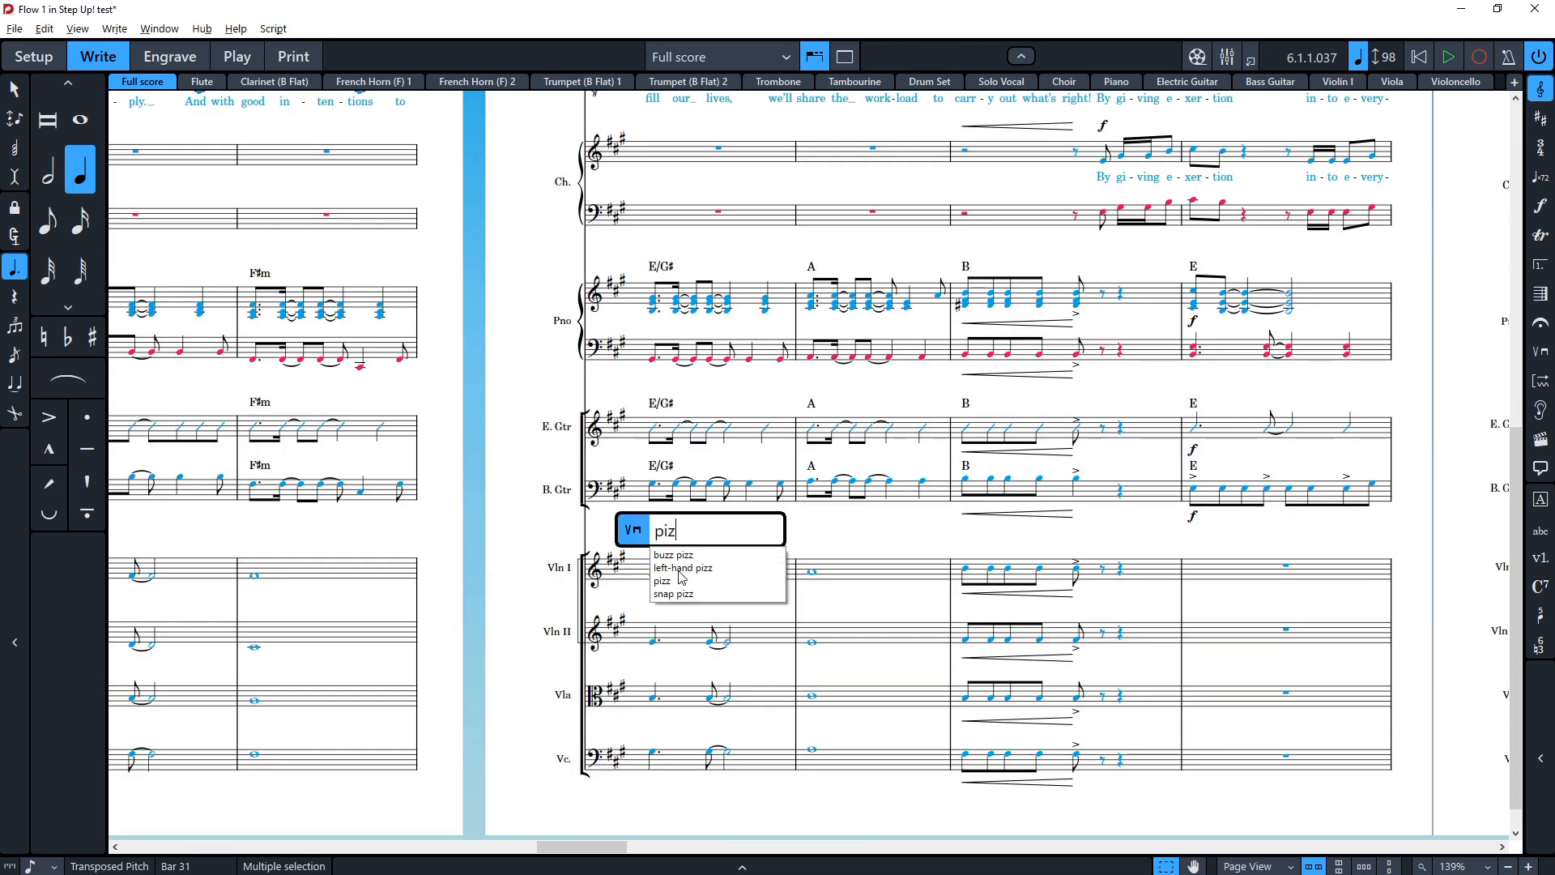
key("Return")
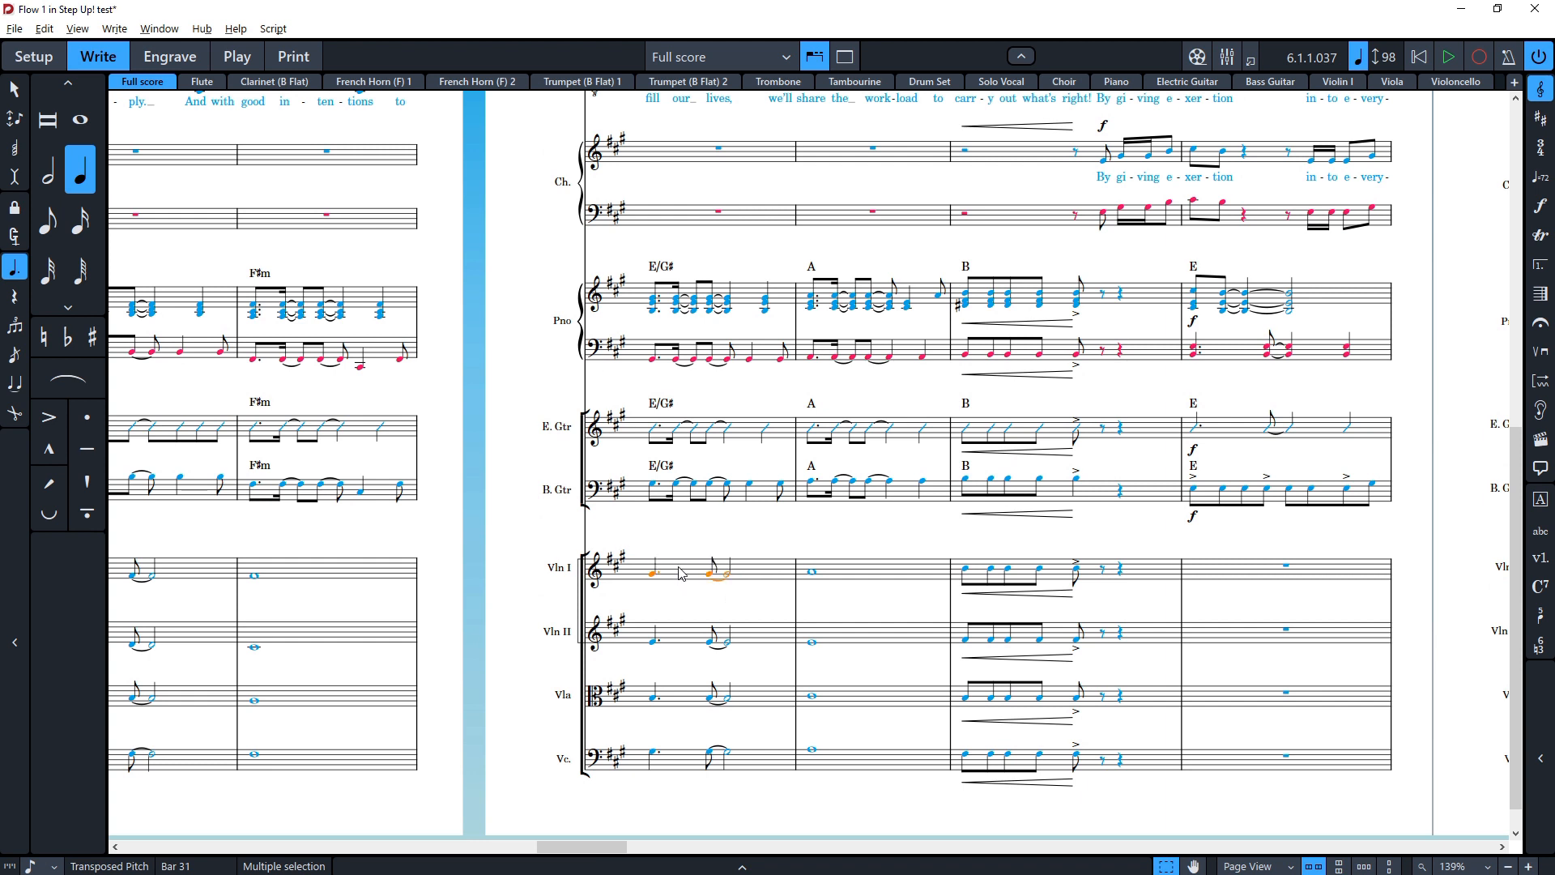
Step: Add a pizz. playing technique to Violin II at the start of bar 31 with the playing techniques popover
left_click(681, 636)
key("shift+p")
type("pizz.")
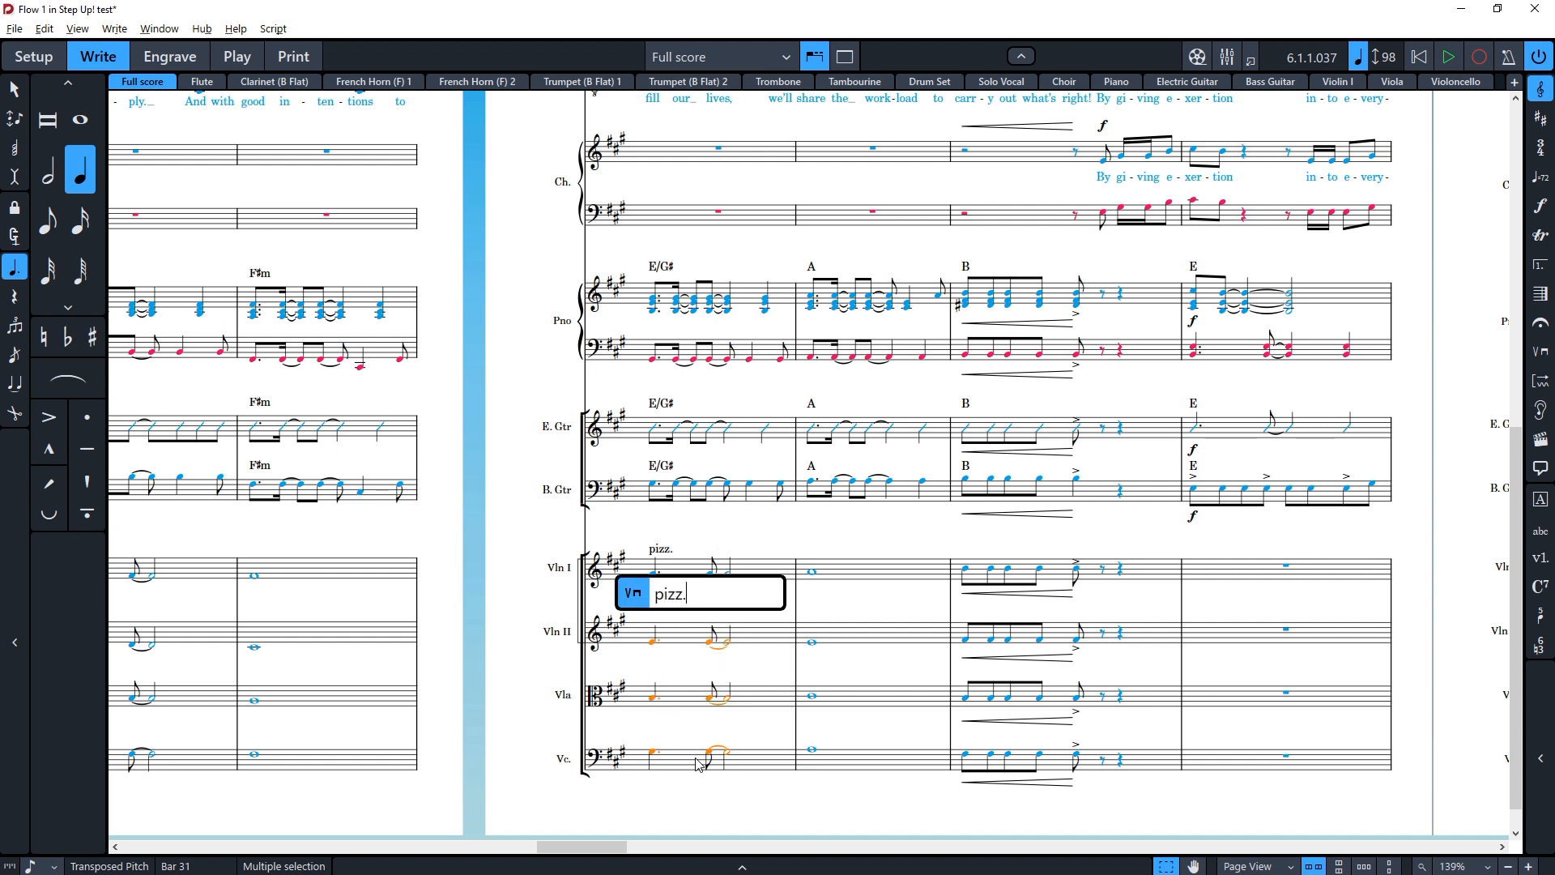
key("Return")
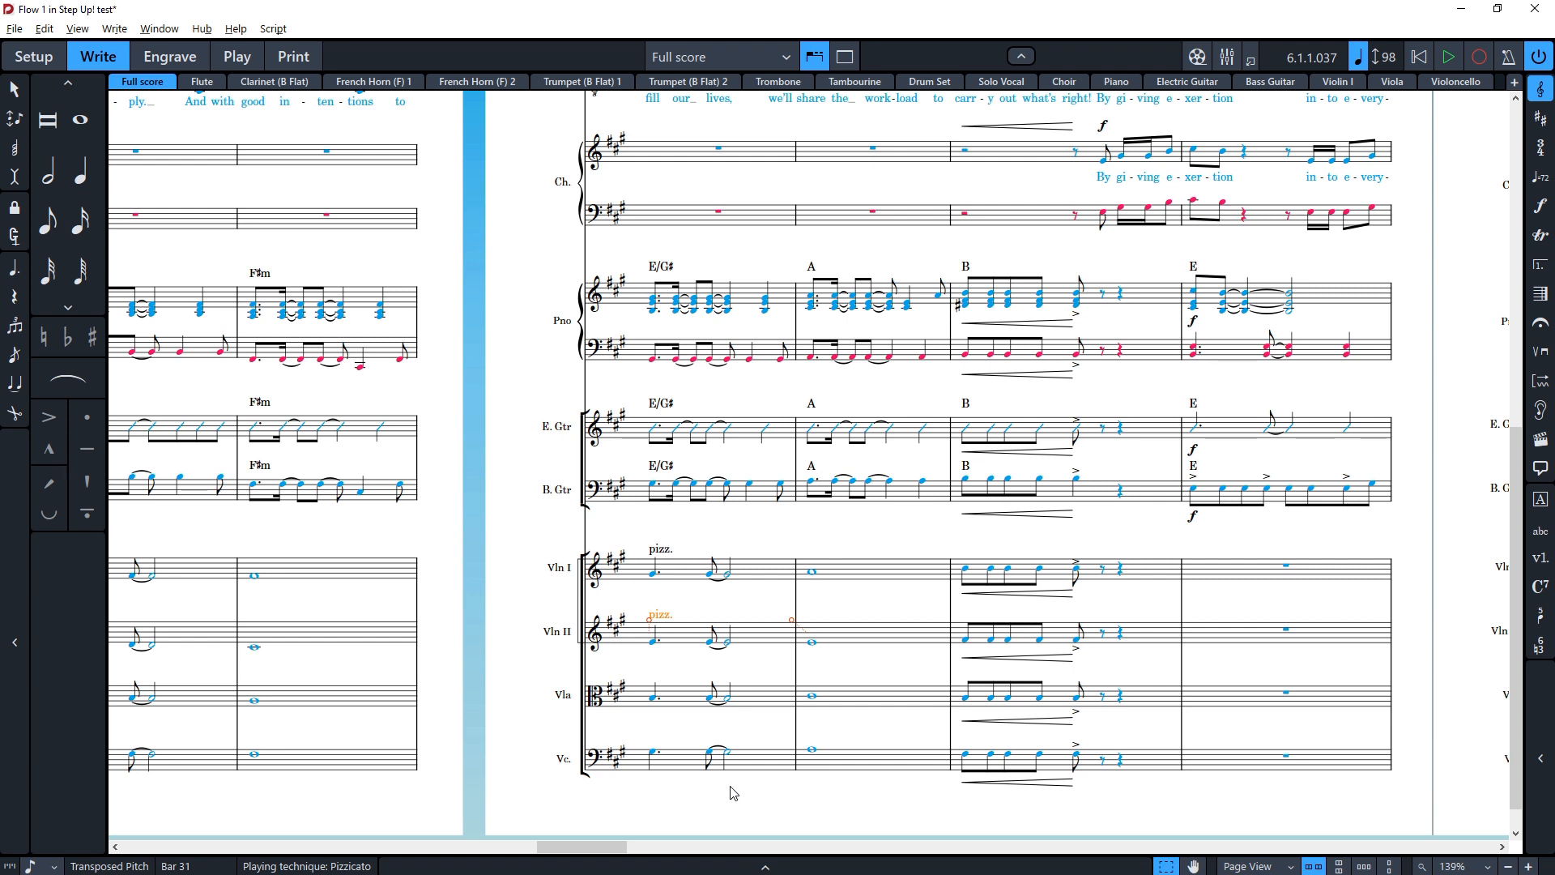
Step: Paste the pizz. marking onto the viola and cello first notes in bar 31
left_click(668, 625)
left_click(658, 614)
left_click(655, 701)
key("ctrl+v")
left_click(658, 762)
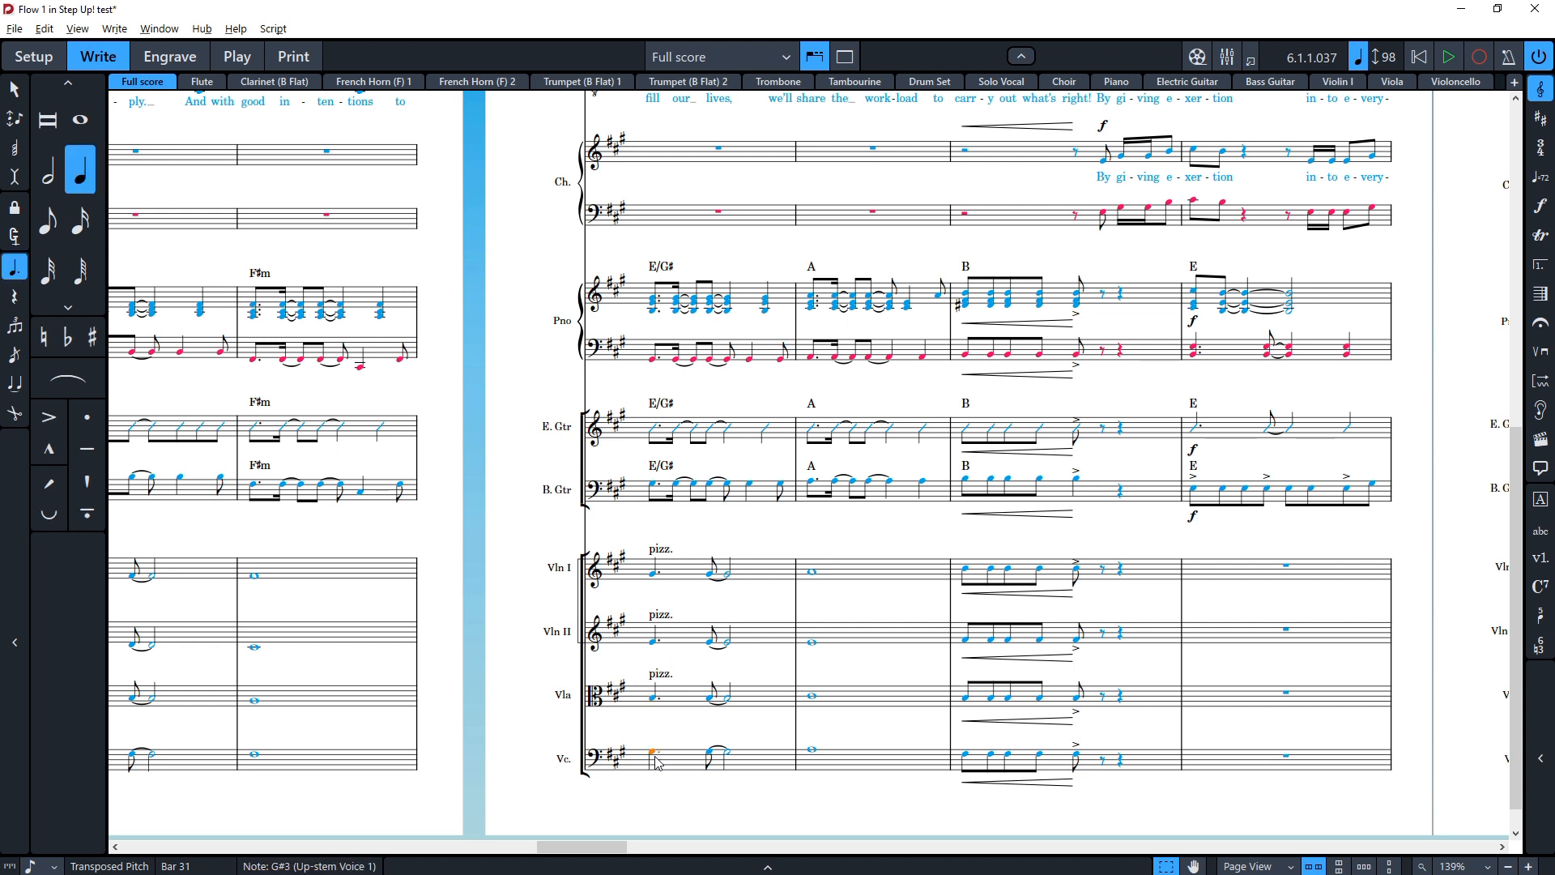
key("ctrl+v")
key("Escape")
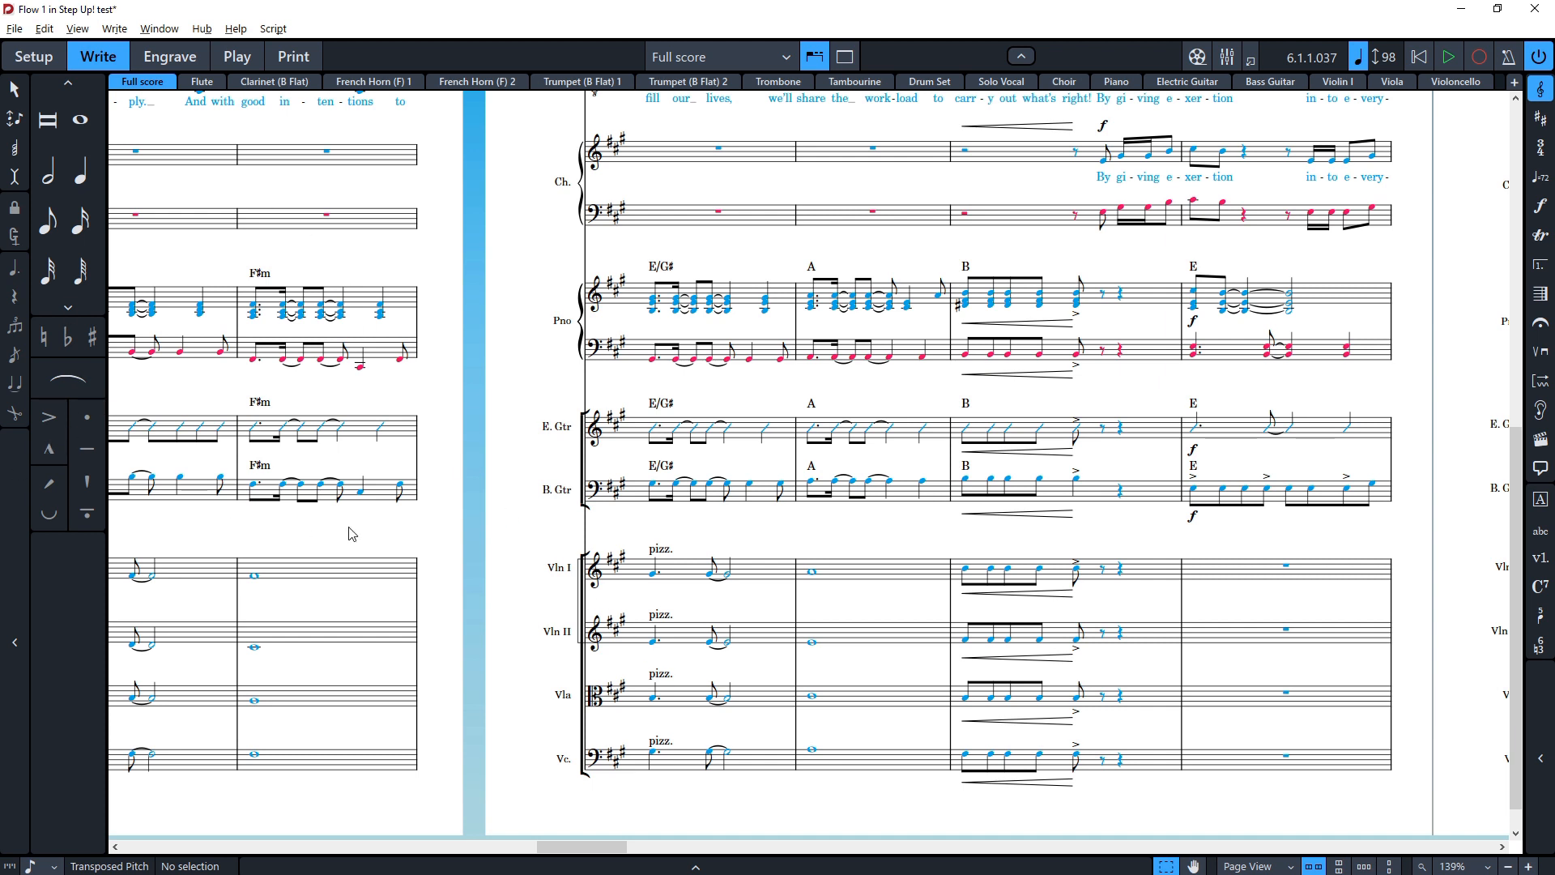
scroll(681, 396, "up", 4, "ctrl")
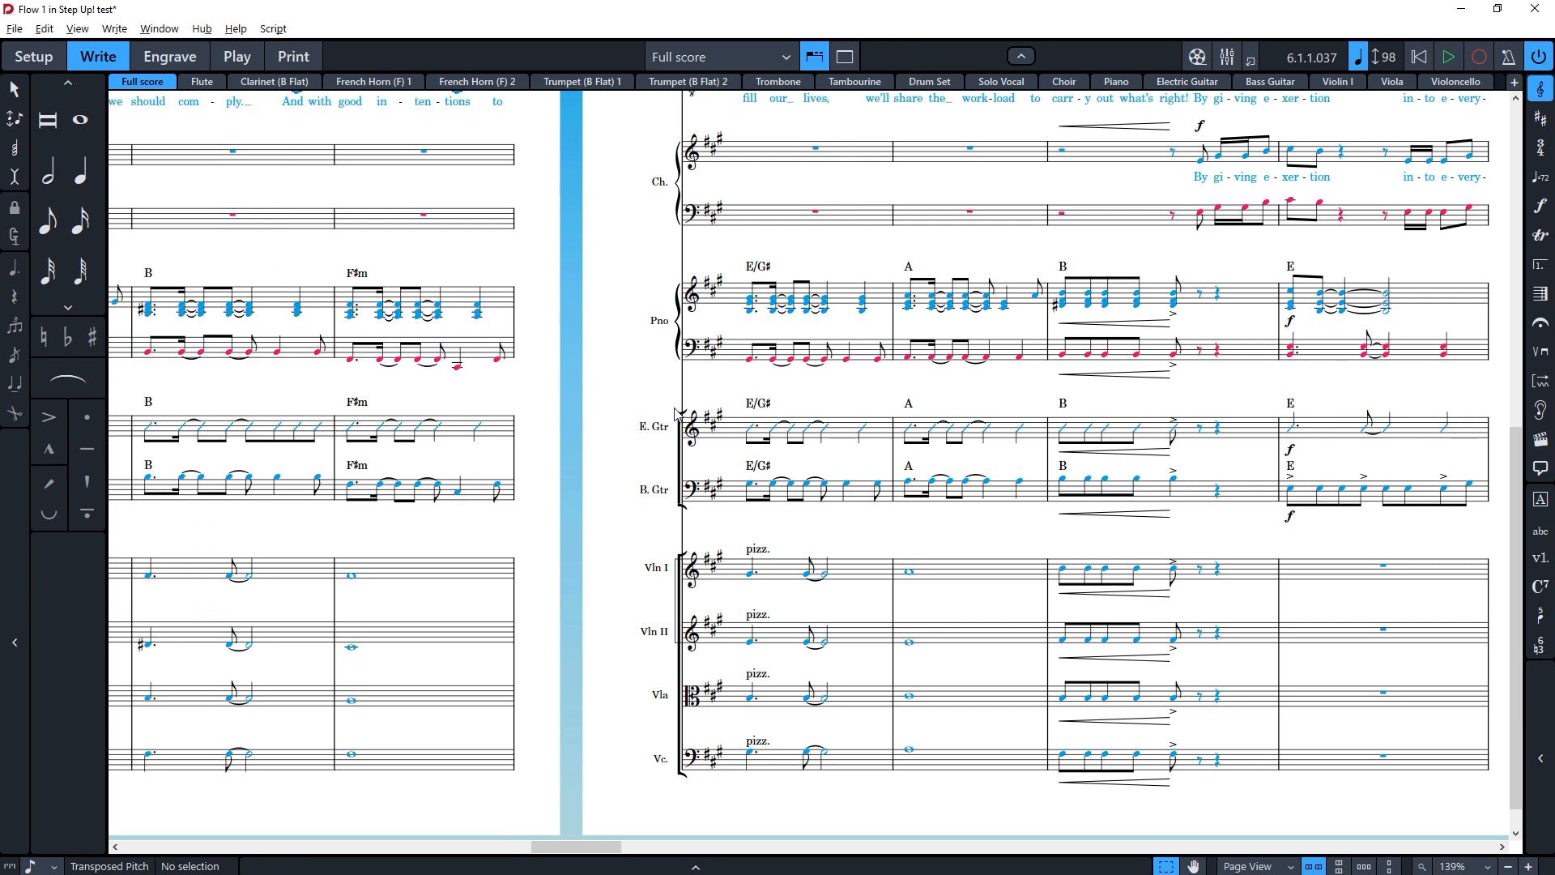
scroll(590, 451, "right", 10)
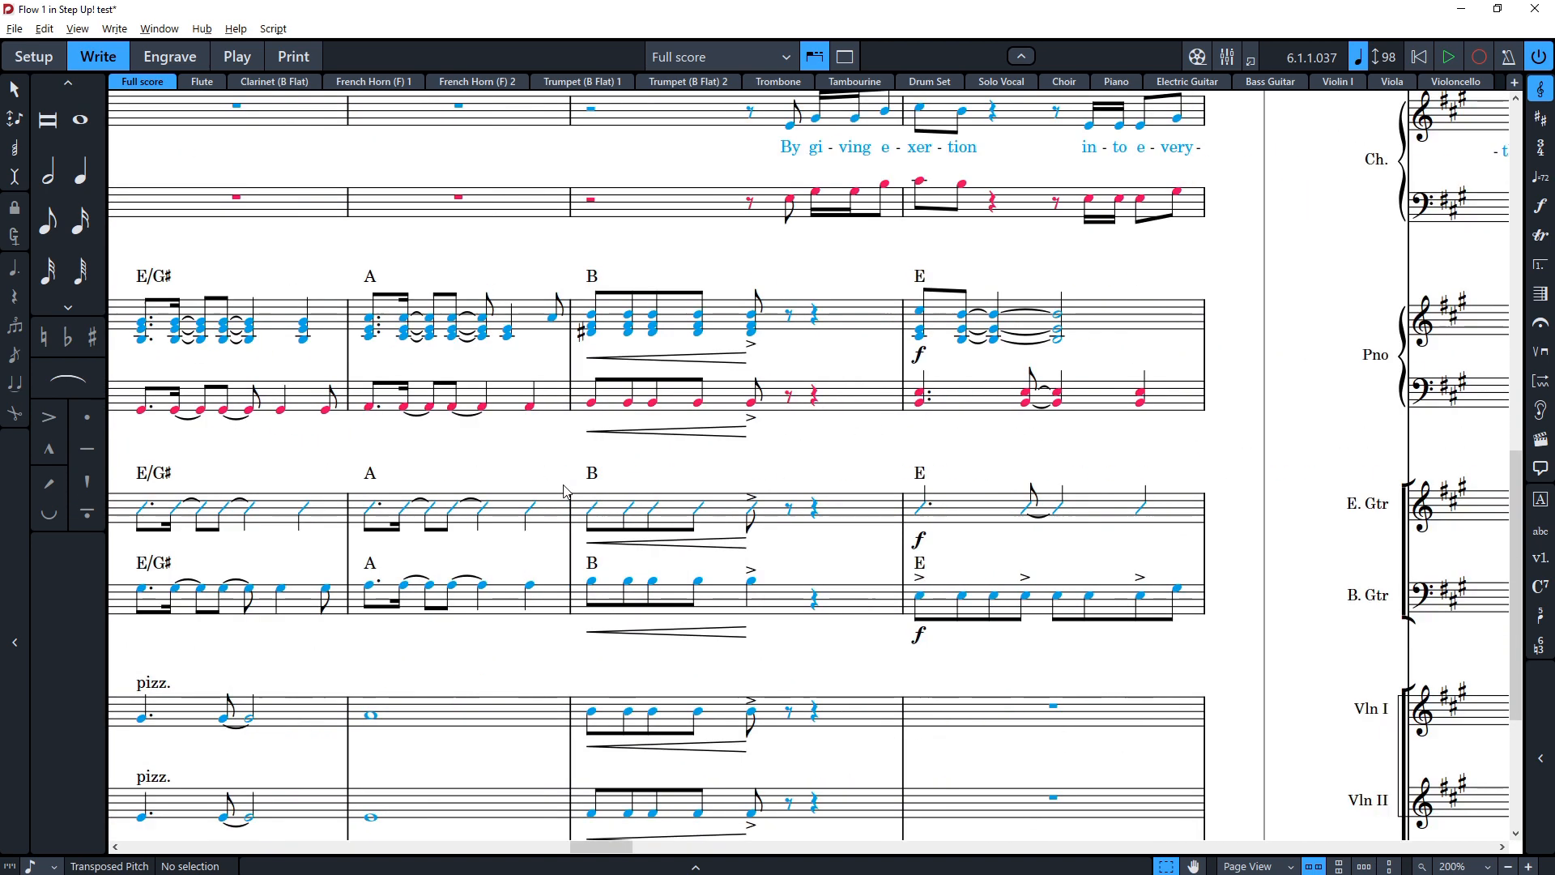
scroll(572, 479, "right", 15)
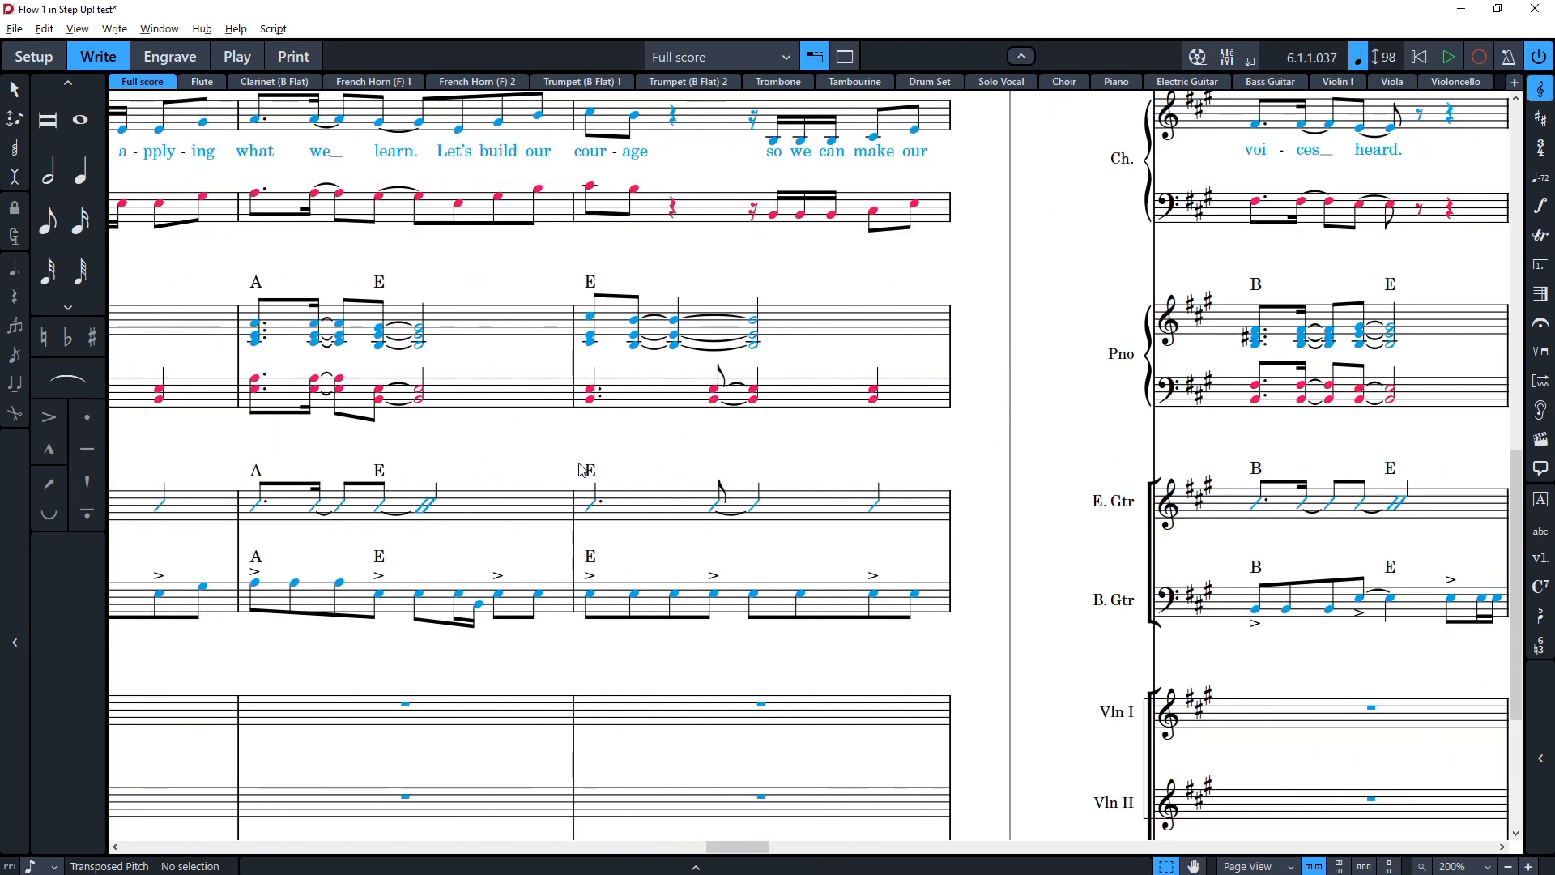
scroll(580, 483, "right", 3)
scroll(559, 470, "left", 15)
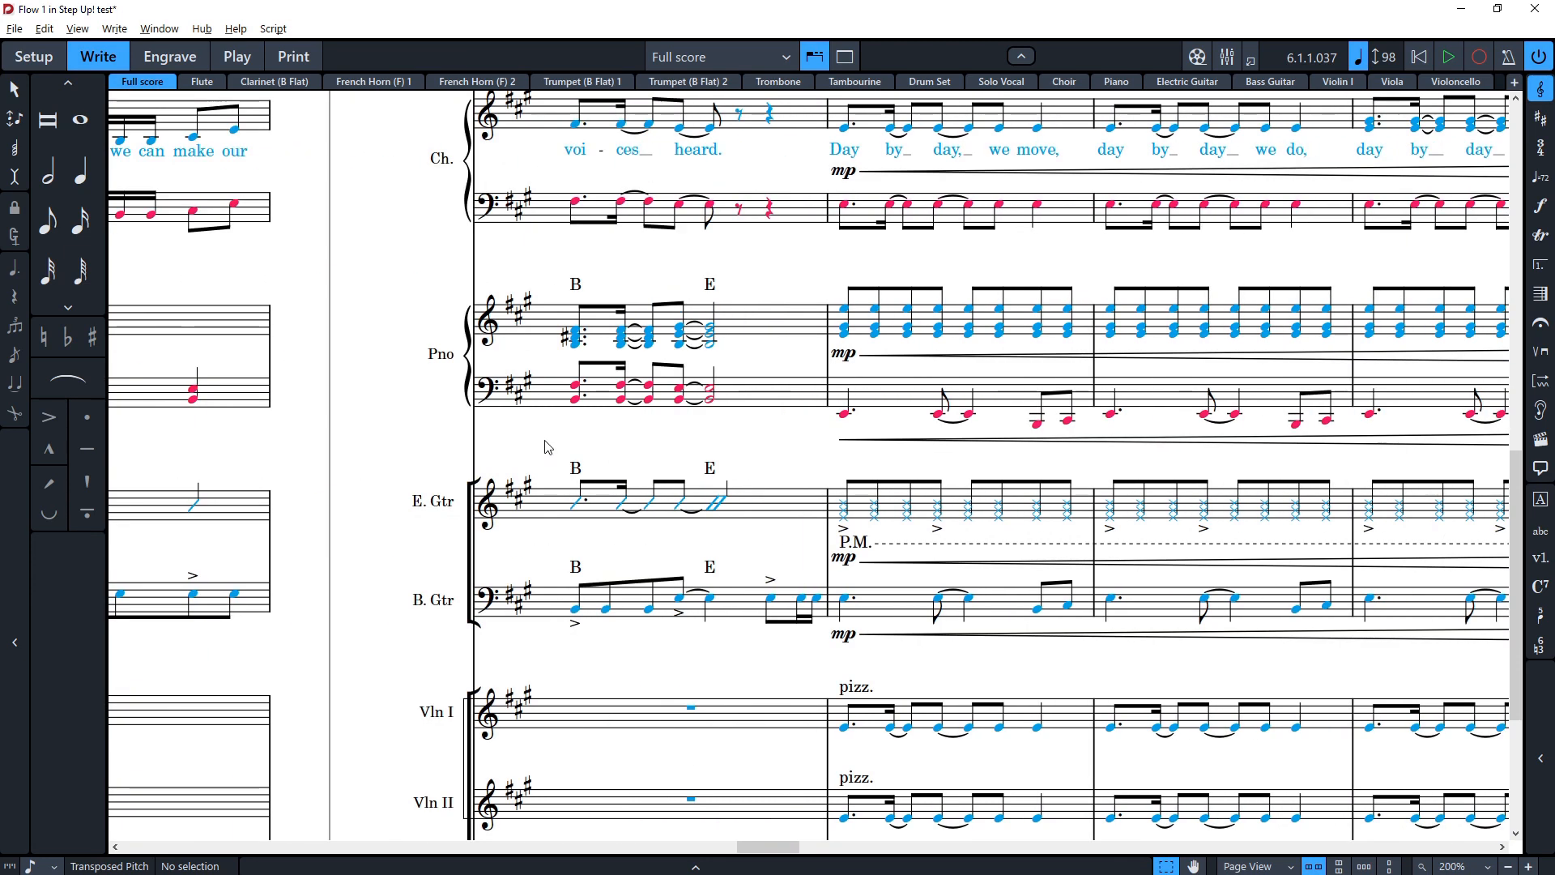
scroll(463, 455, "left", 10)
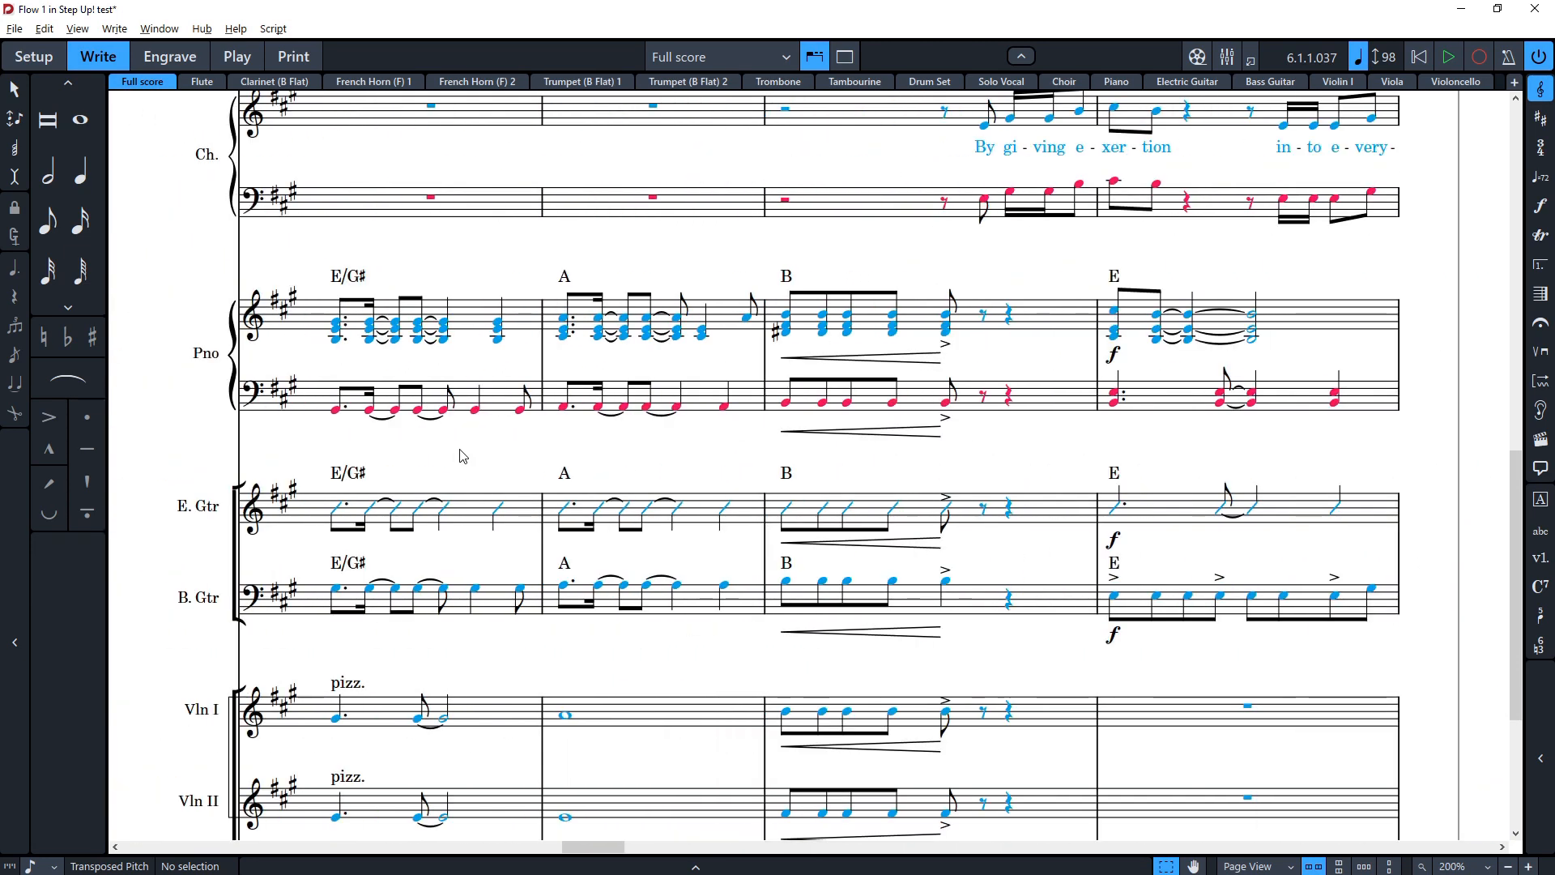
scroll(458, 463, "down", 2, "ctrl")
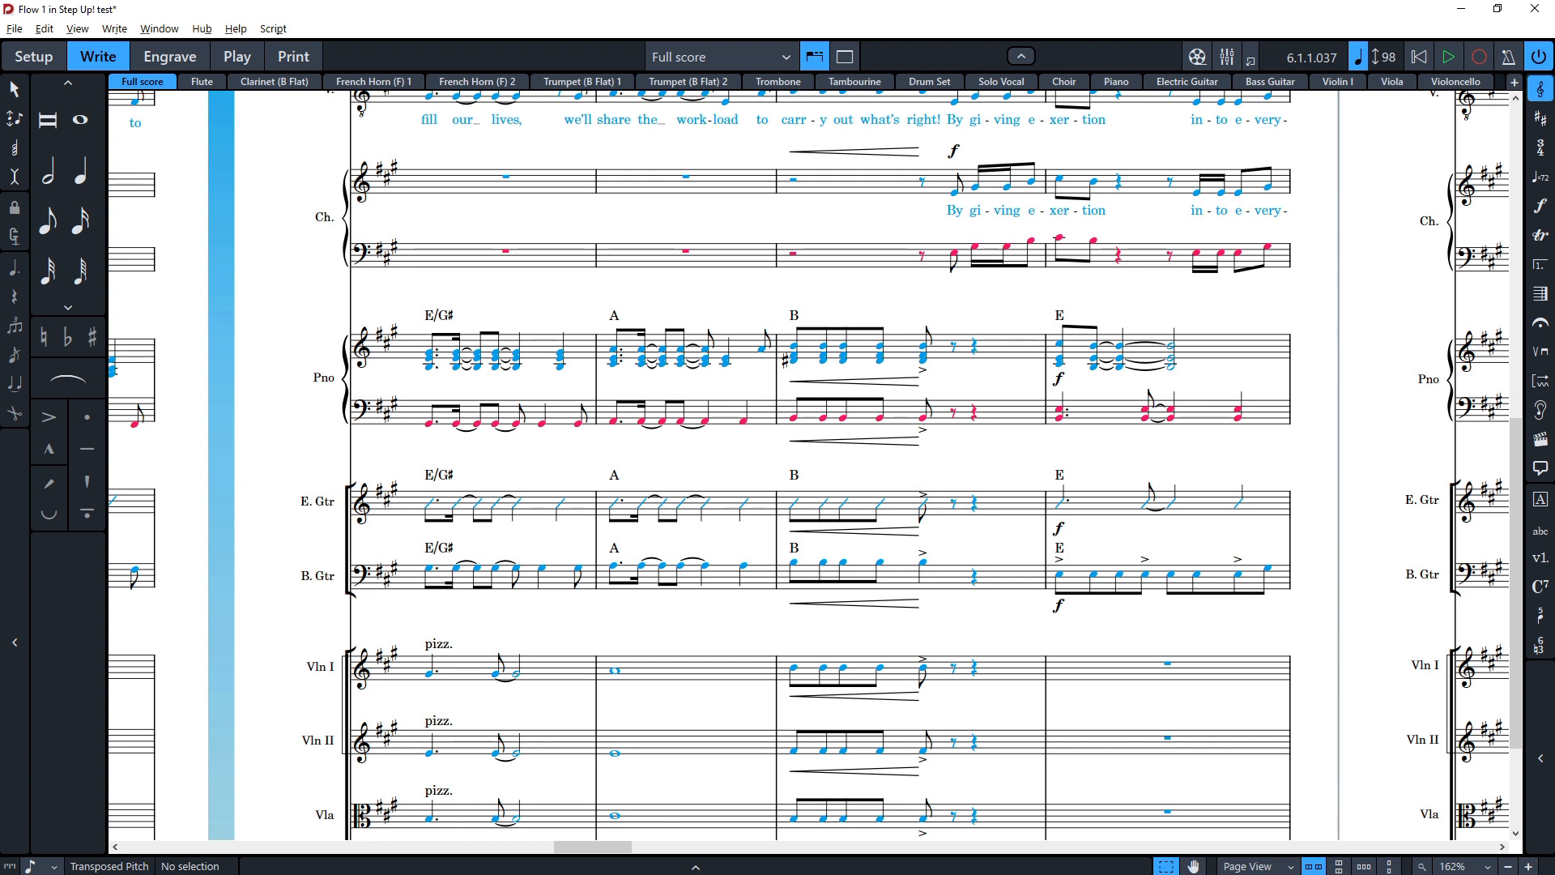
left_click(431, 357)
key("shift+i")
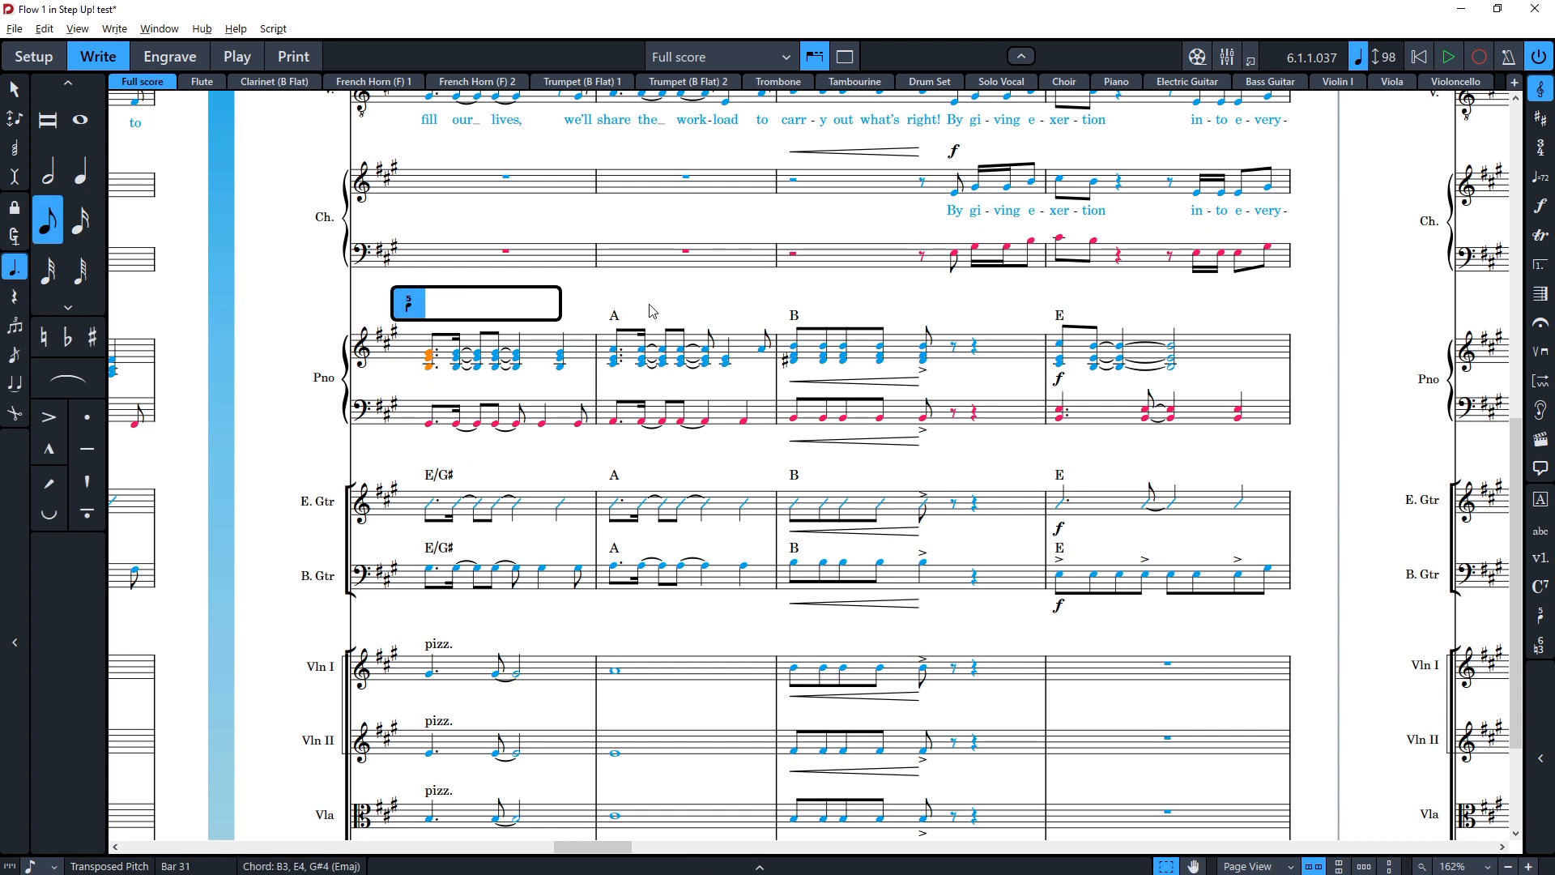
key("Escape")
key("Escape")
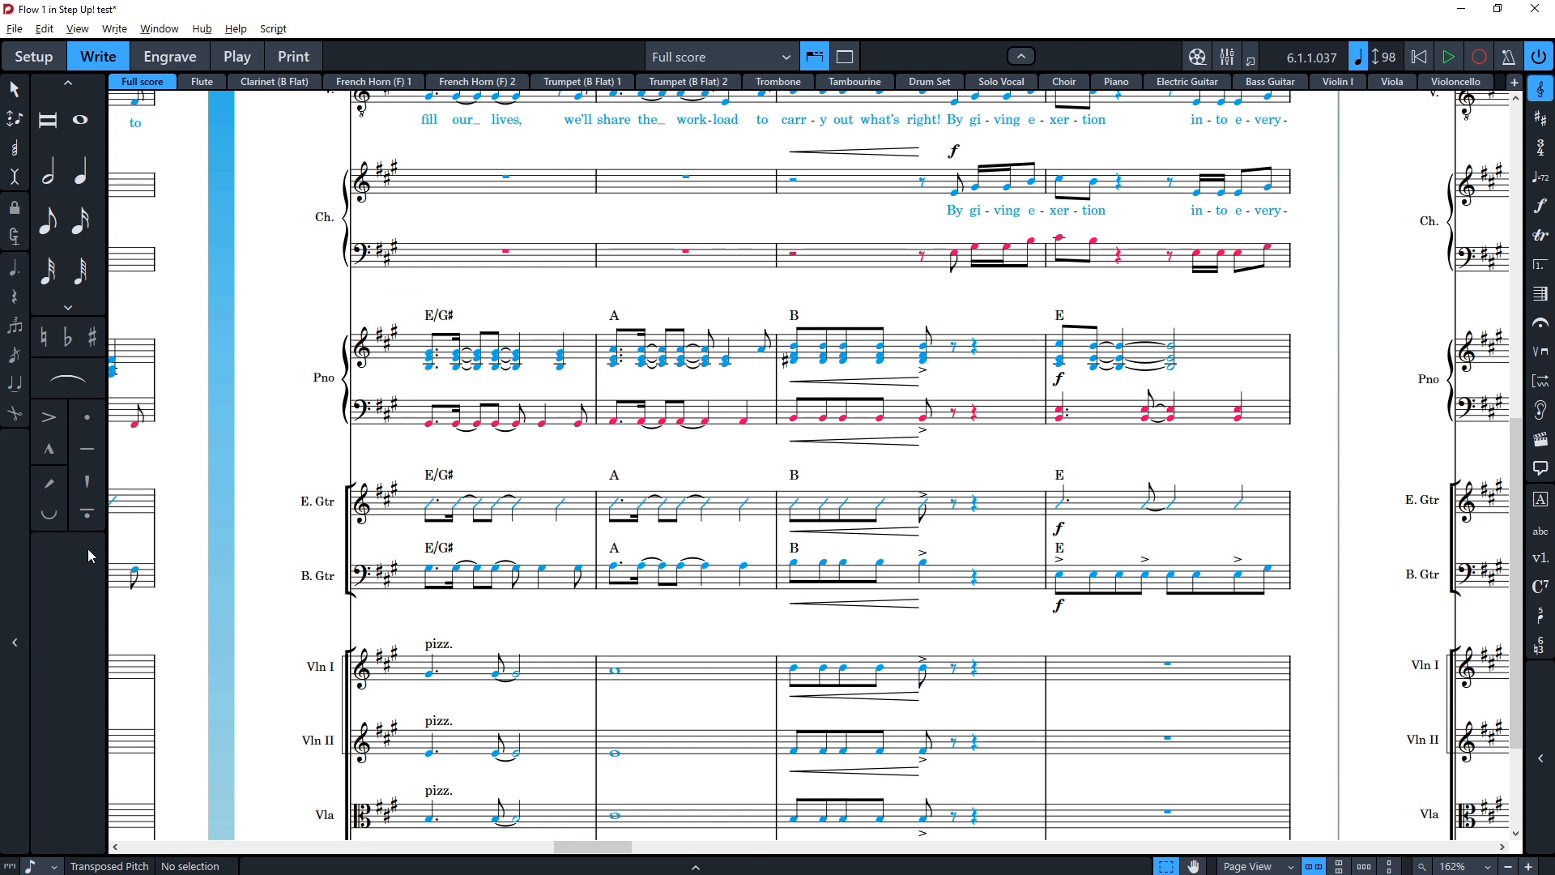
Step: Insert a treble clef on the trombone at the start of bar 31 with the clefs popover
scroll(233, 552, "up", 4)
scroll(233, 551, "up", 2)
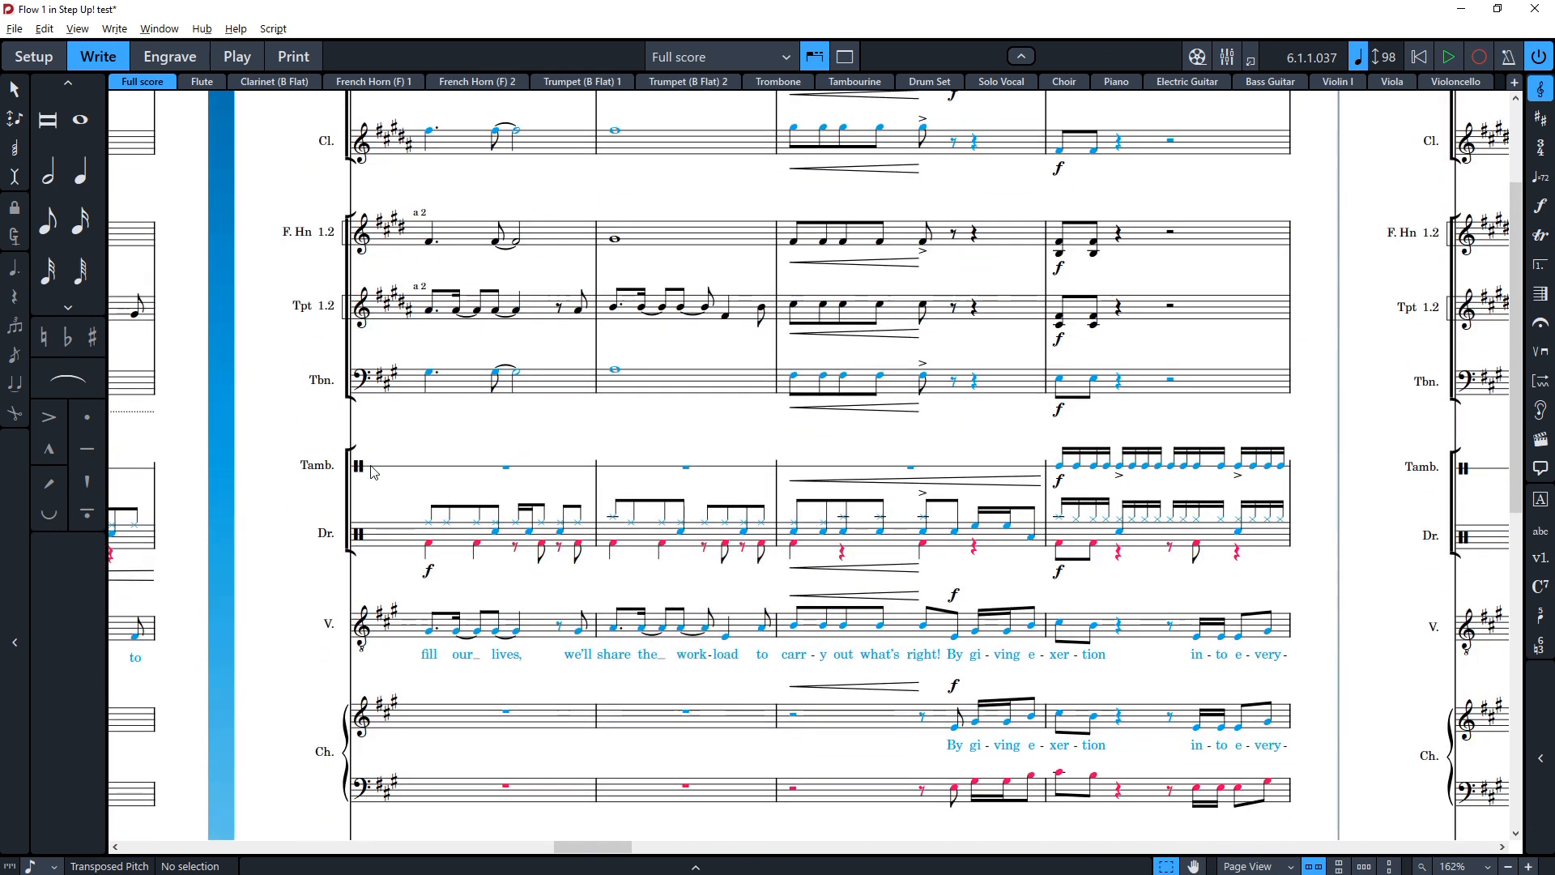
left_click(434, 374)
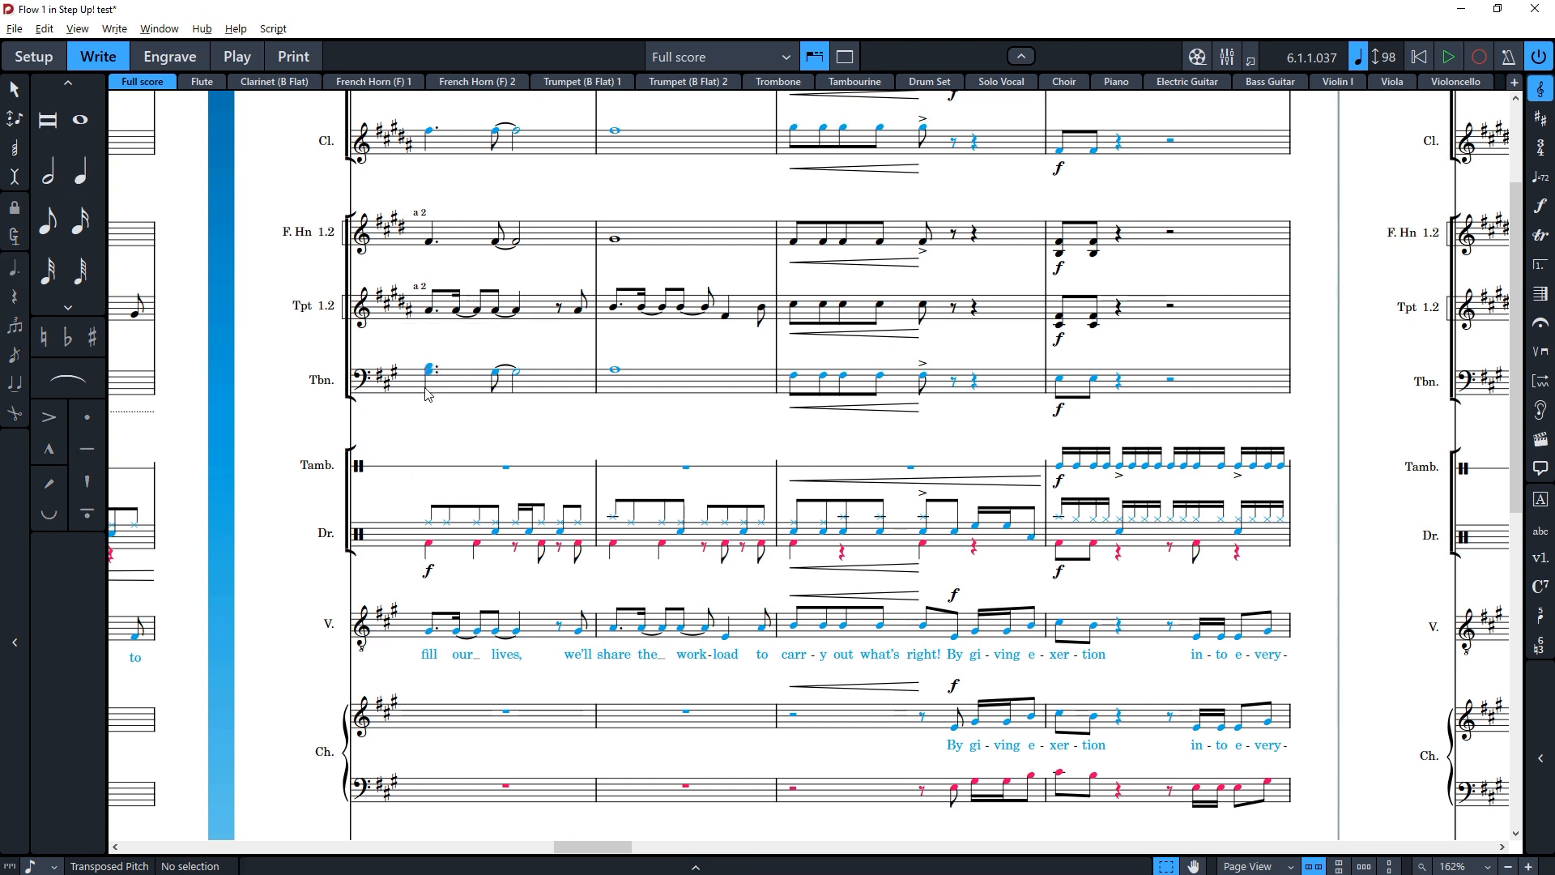
left_click(468, 386)
key("shift+c")
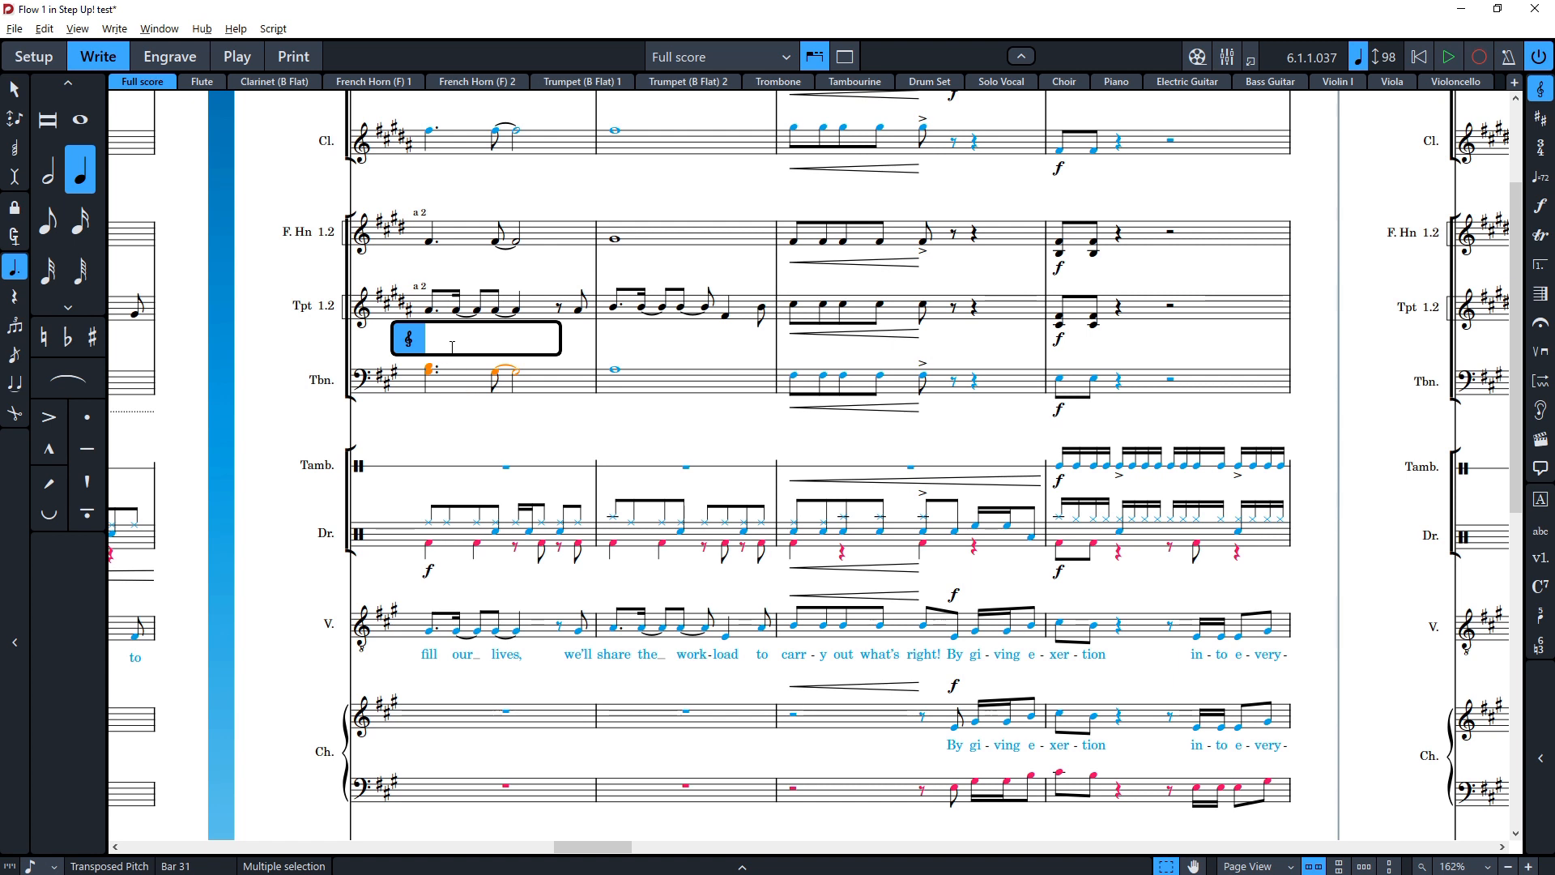
type("treble")
key("Return")
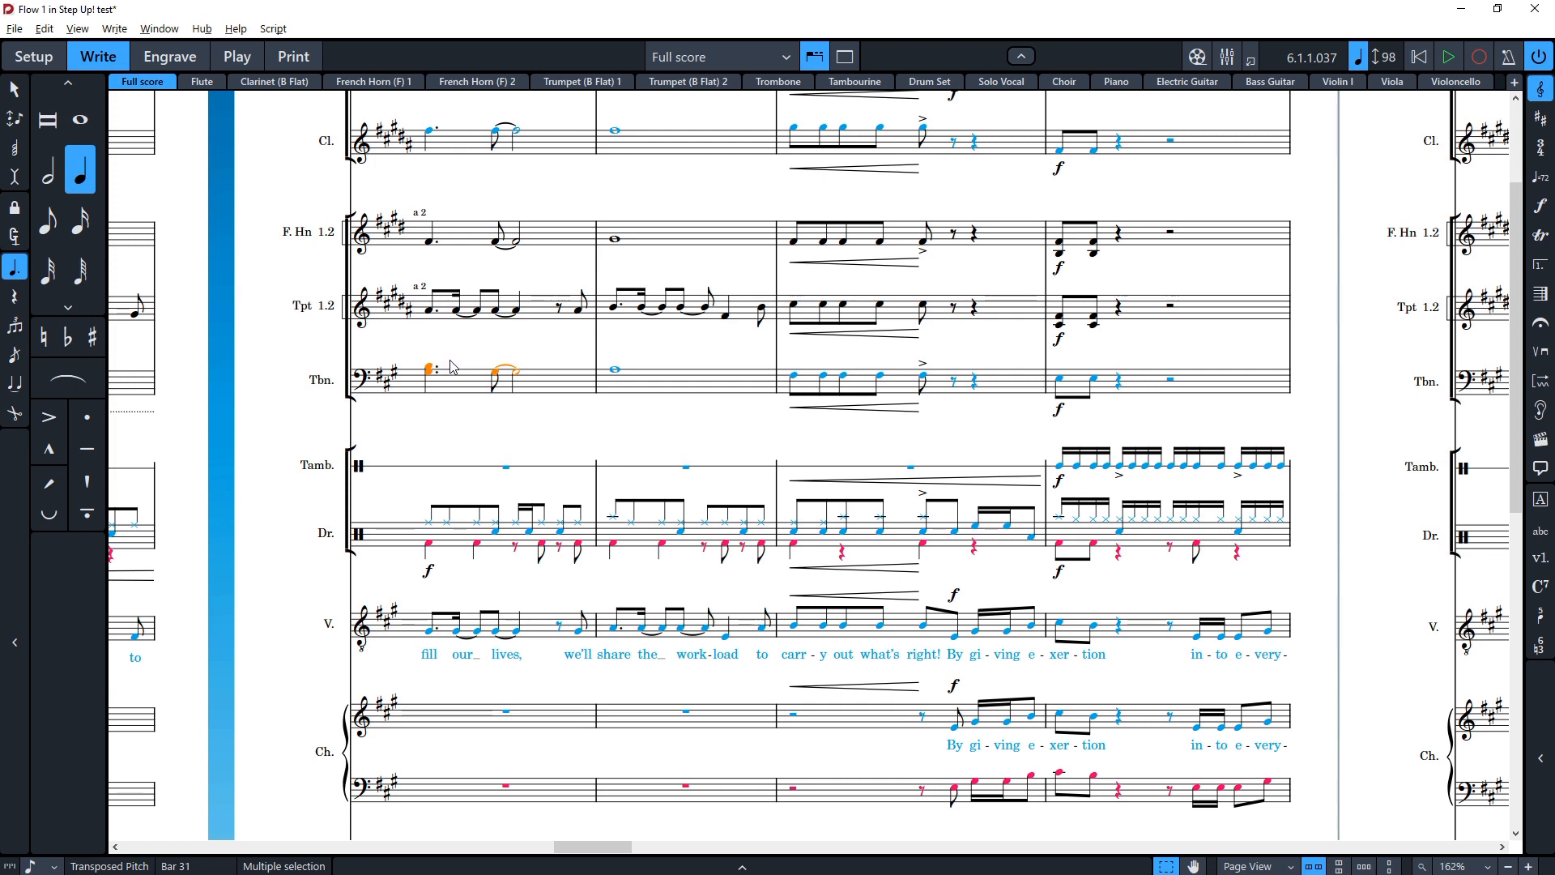
Step: Undo the trombone's treble clef change
scroll(954, 425, "right", 4)
scroll(824, 427, "left", 7)
scroll(789, 439, "right", 2)
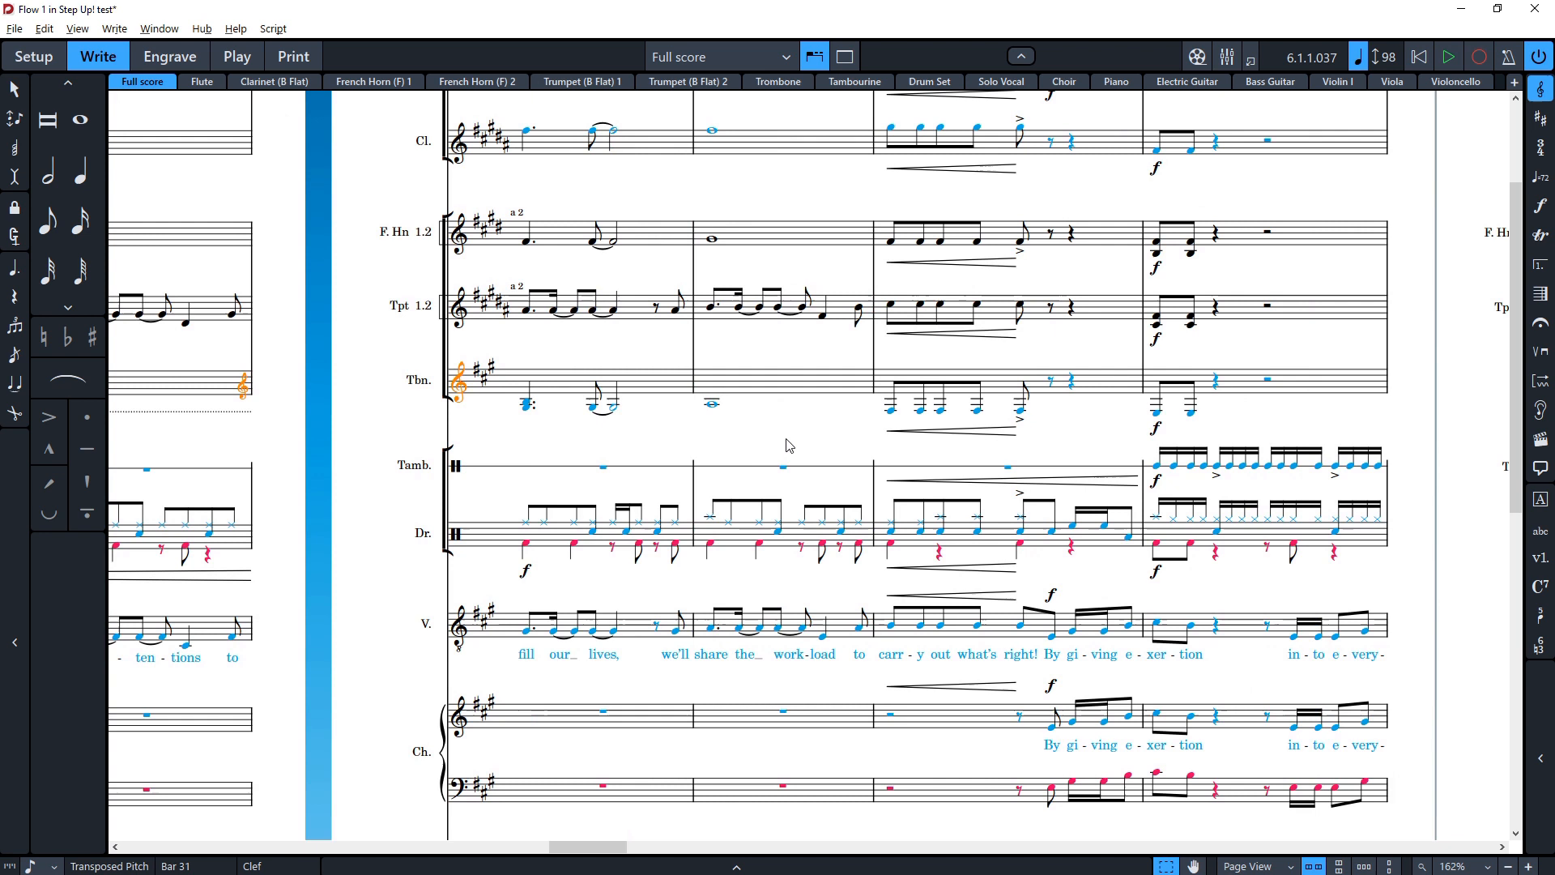
scroll(789, 445, "right", 2)
key("Right")
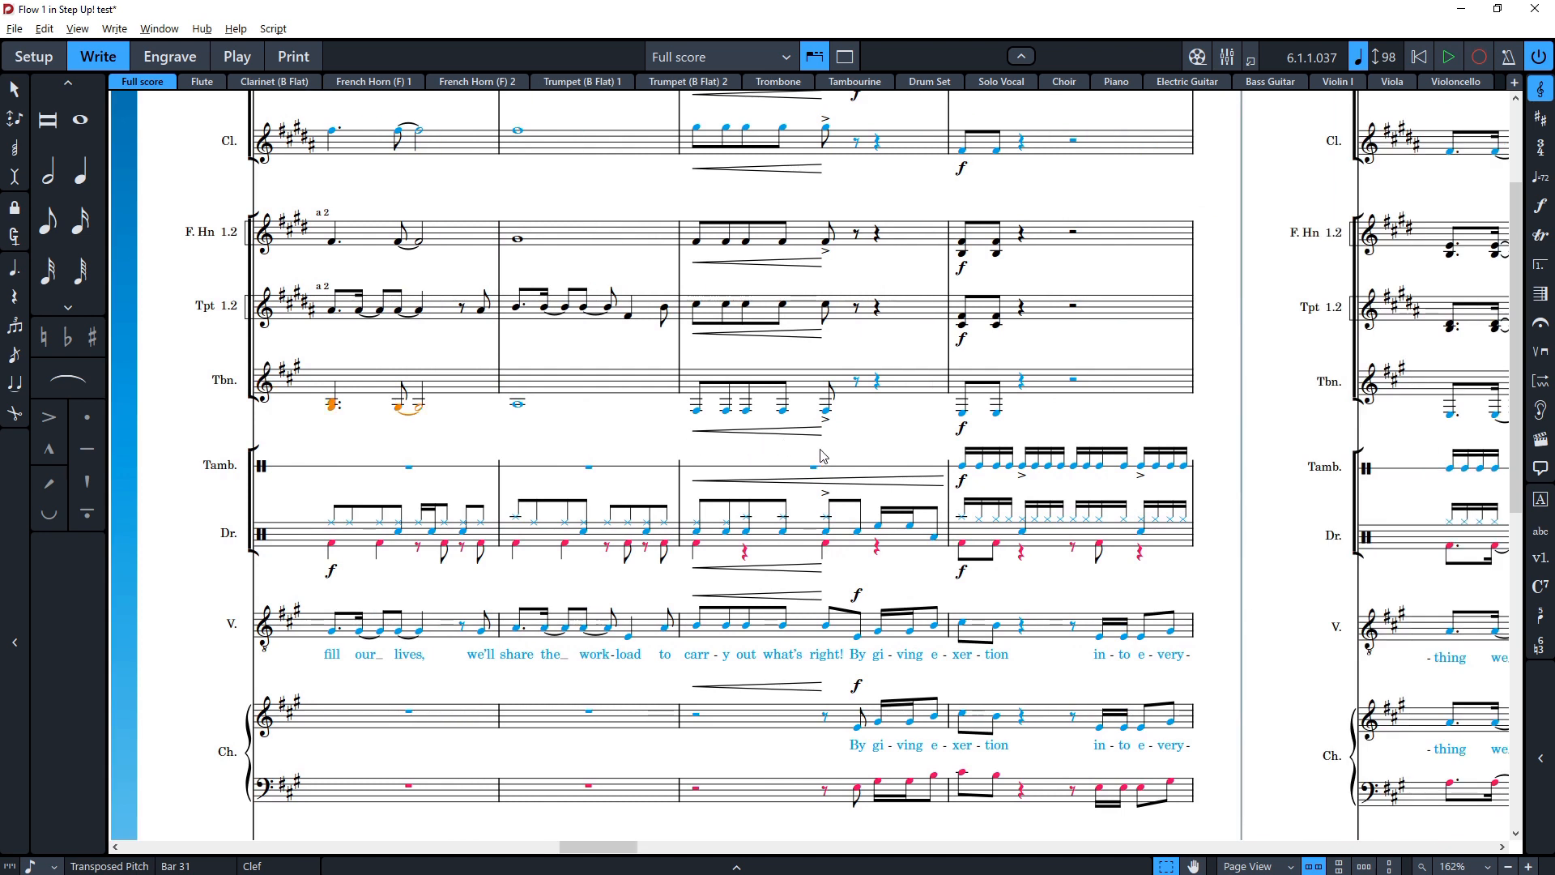
key("ctrl+z")
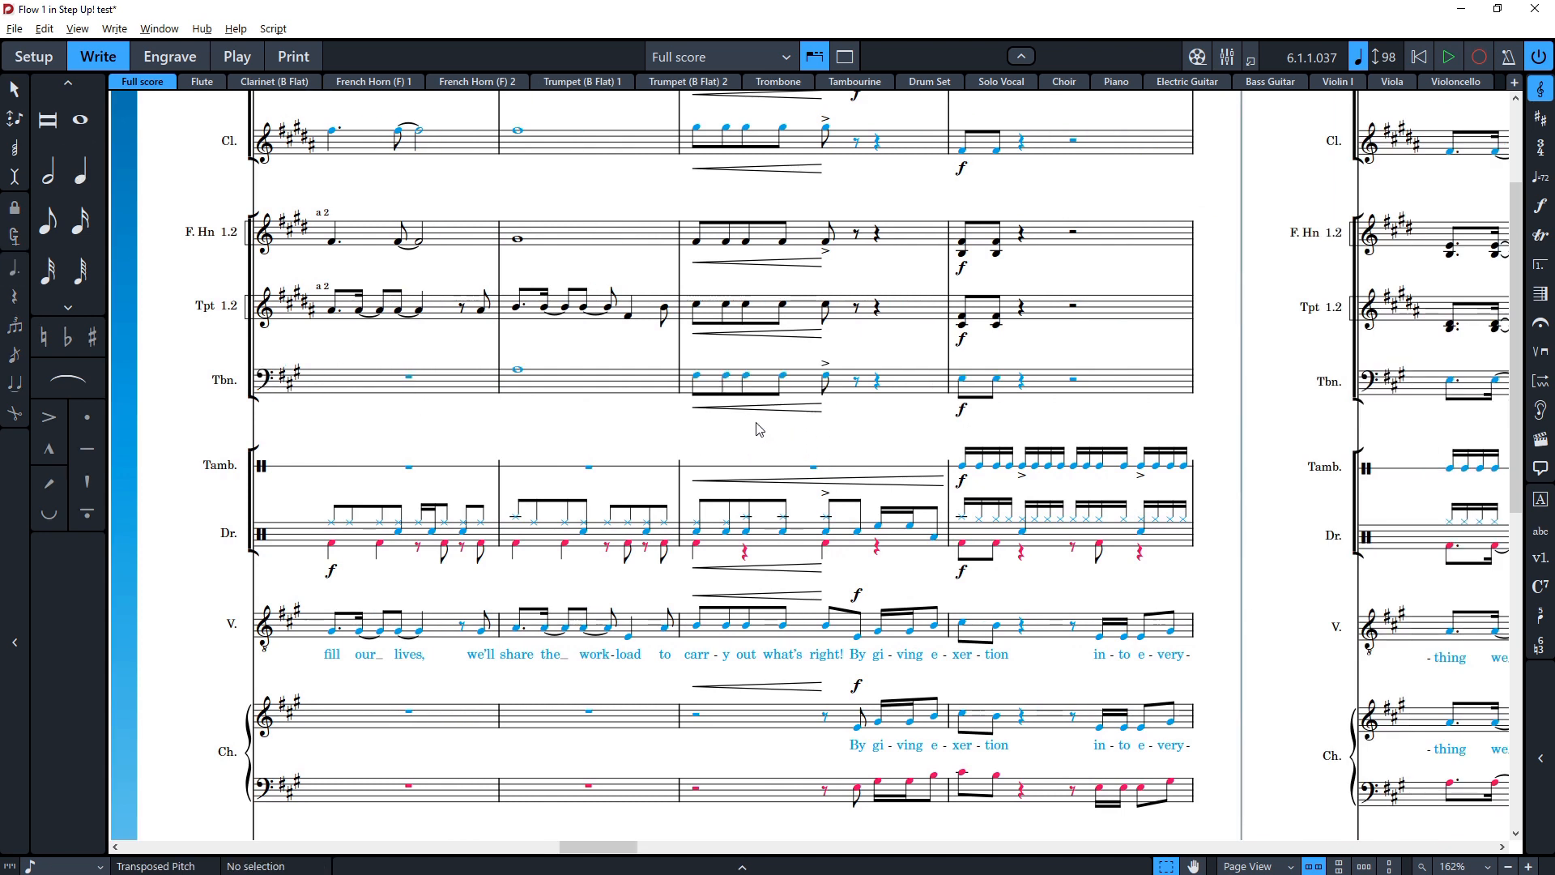
left_click(580, 406)
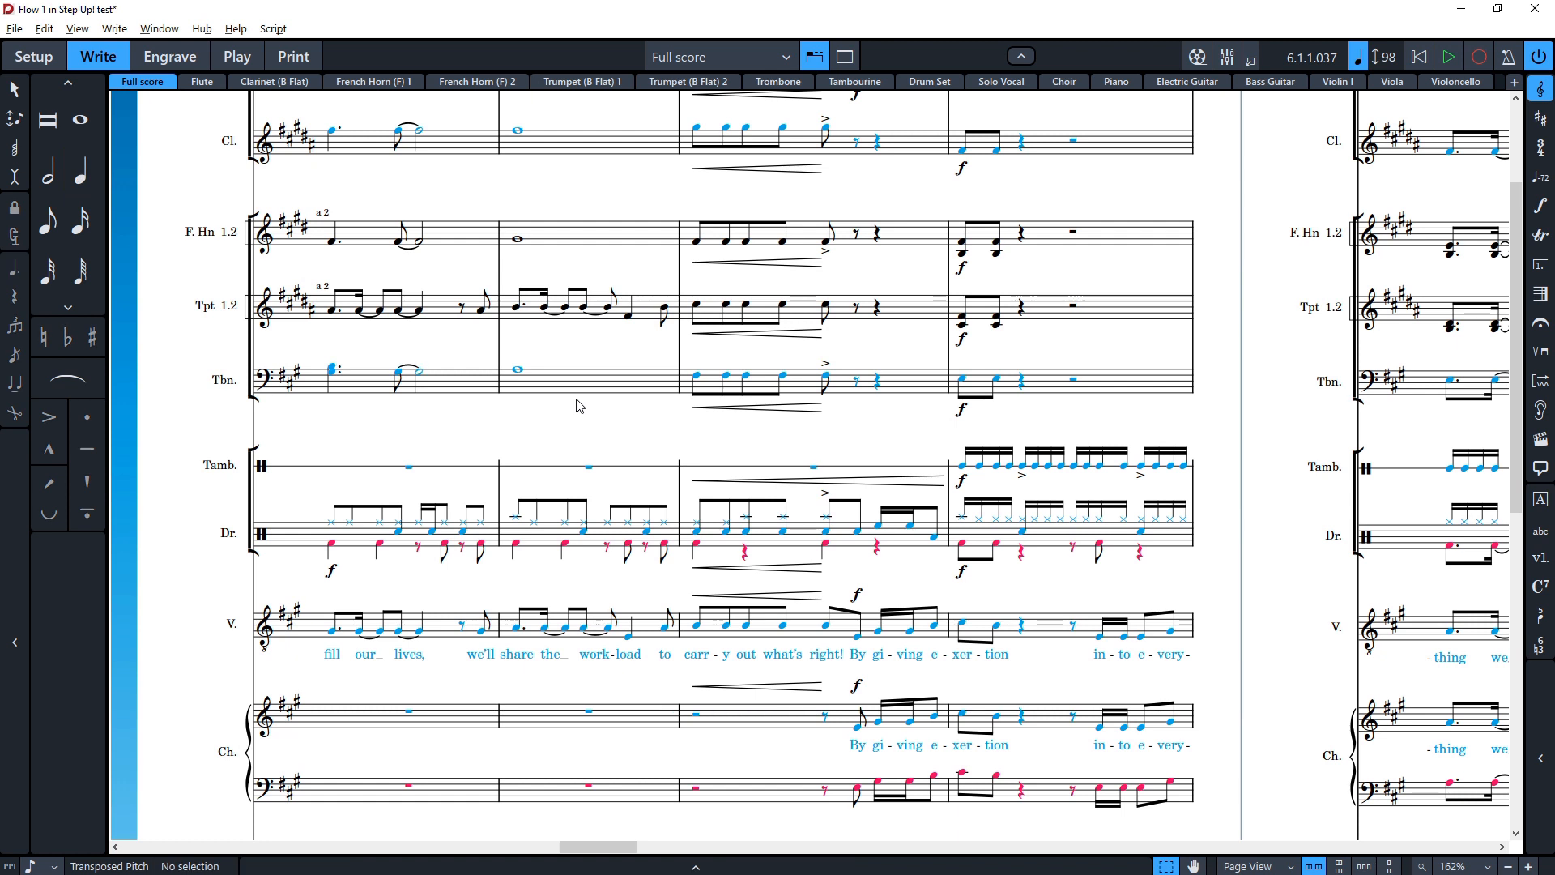
key("Right")
key("Escape")
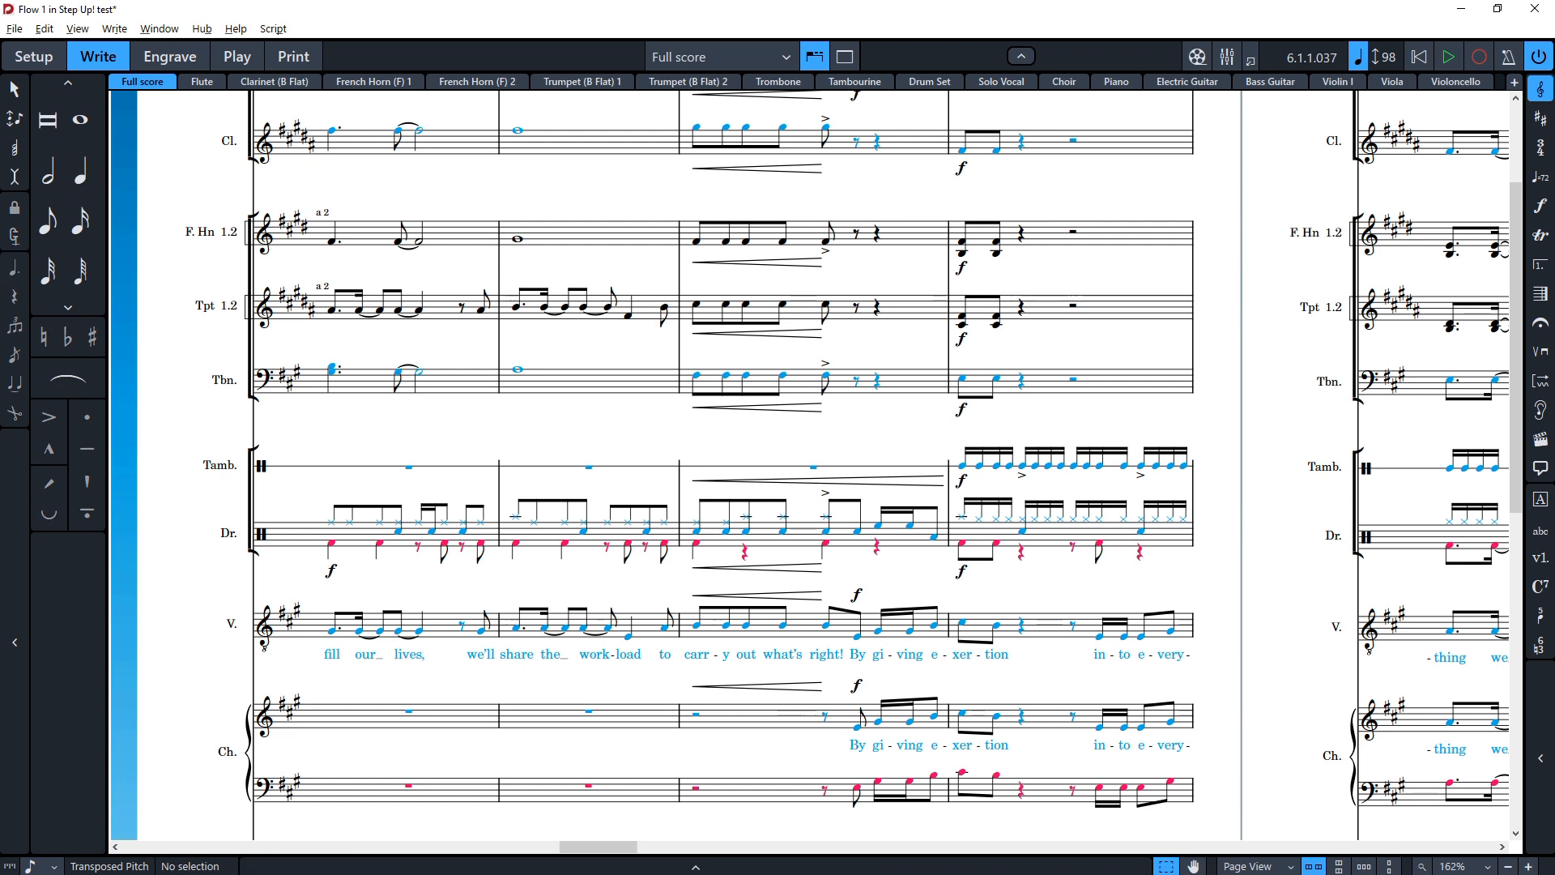
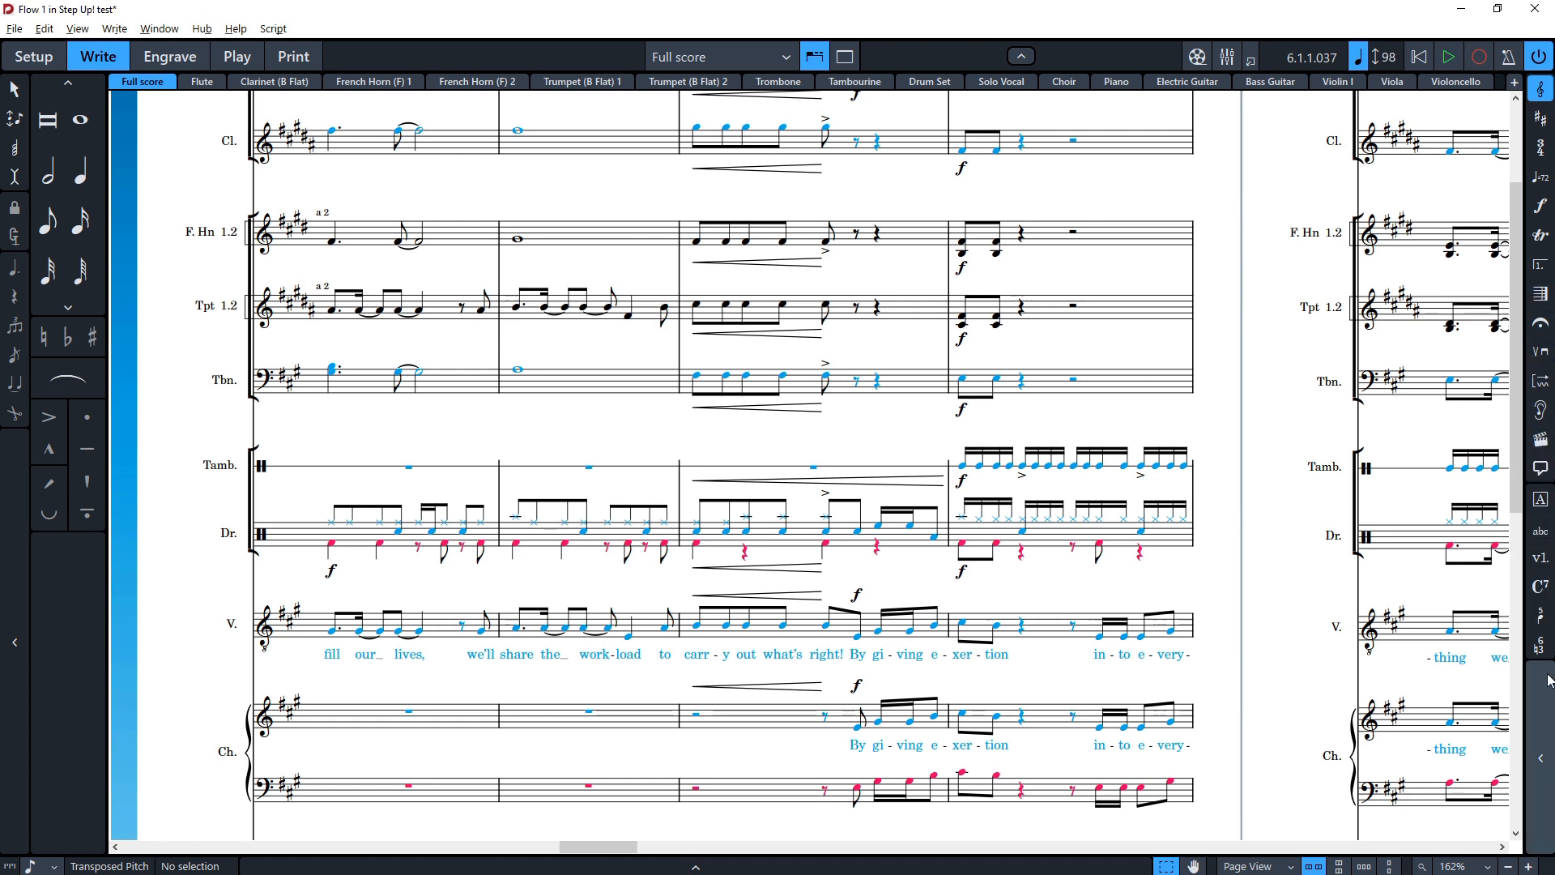
Step: Open the clefs panel to view the available clefs, then close it
left_click(1544, 93)
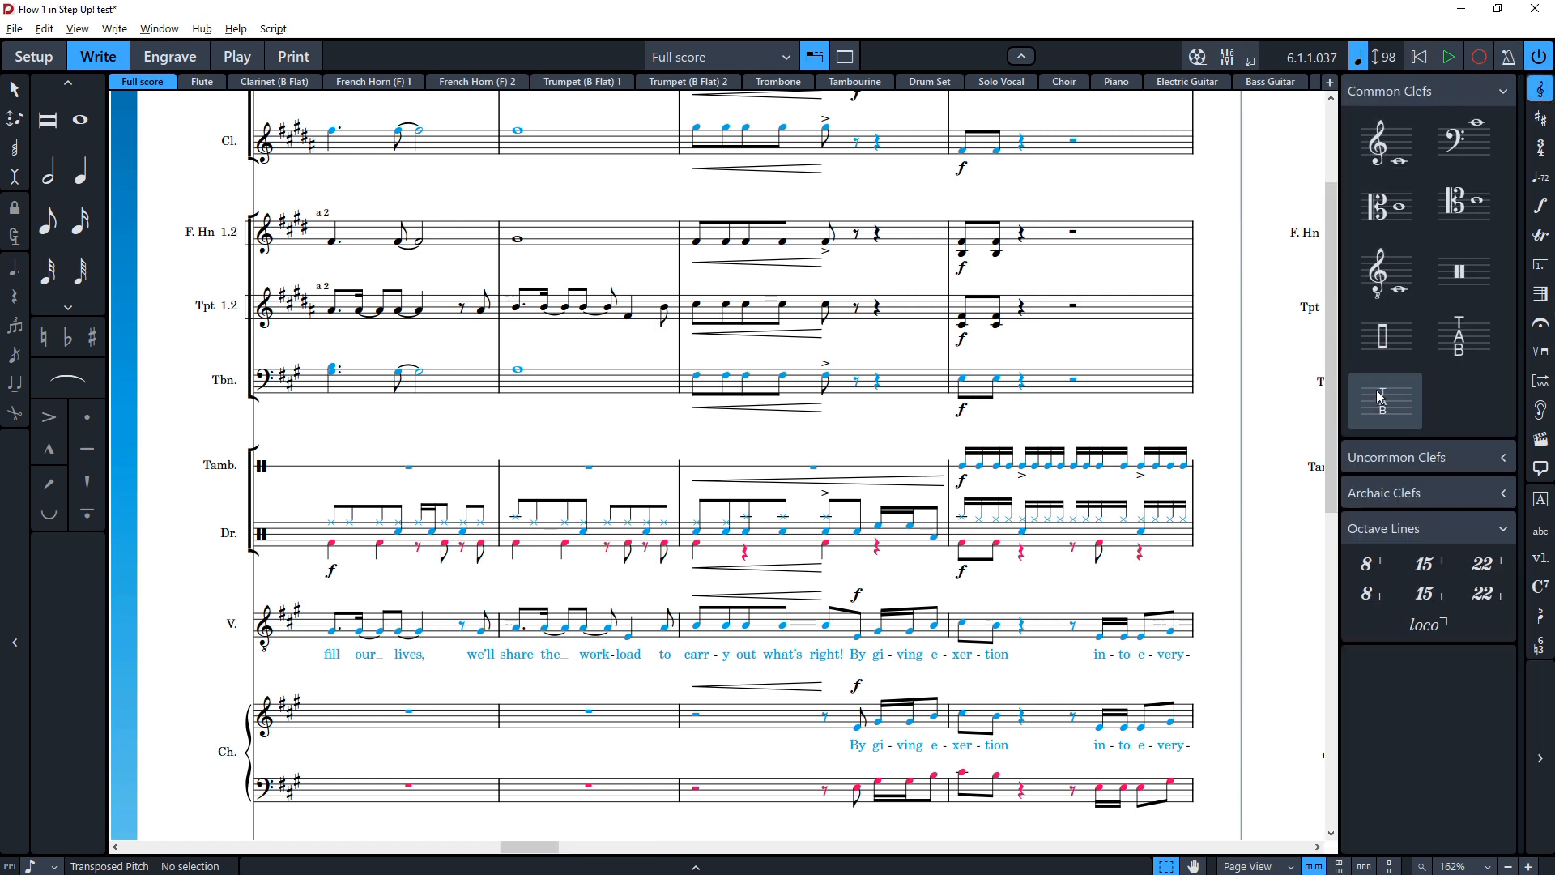
left_click(1537, 91)
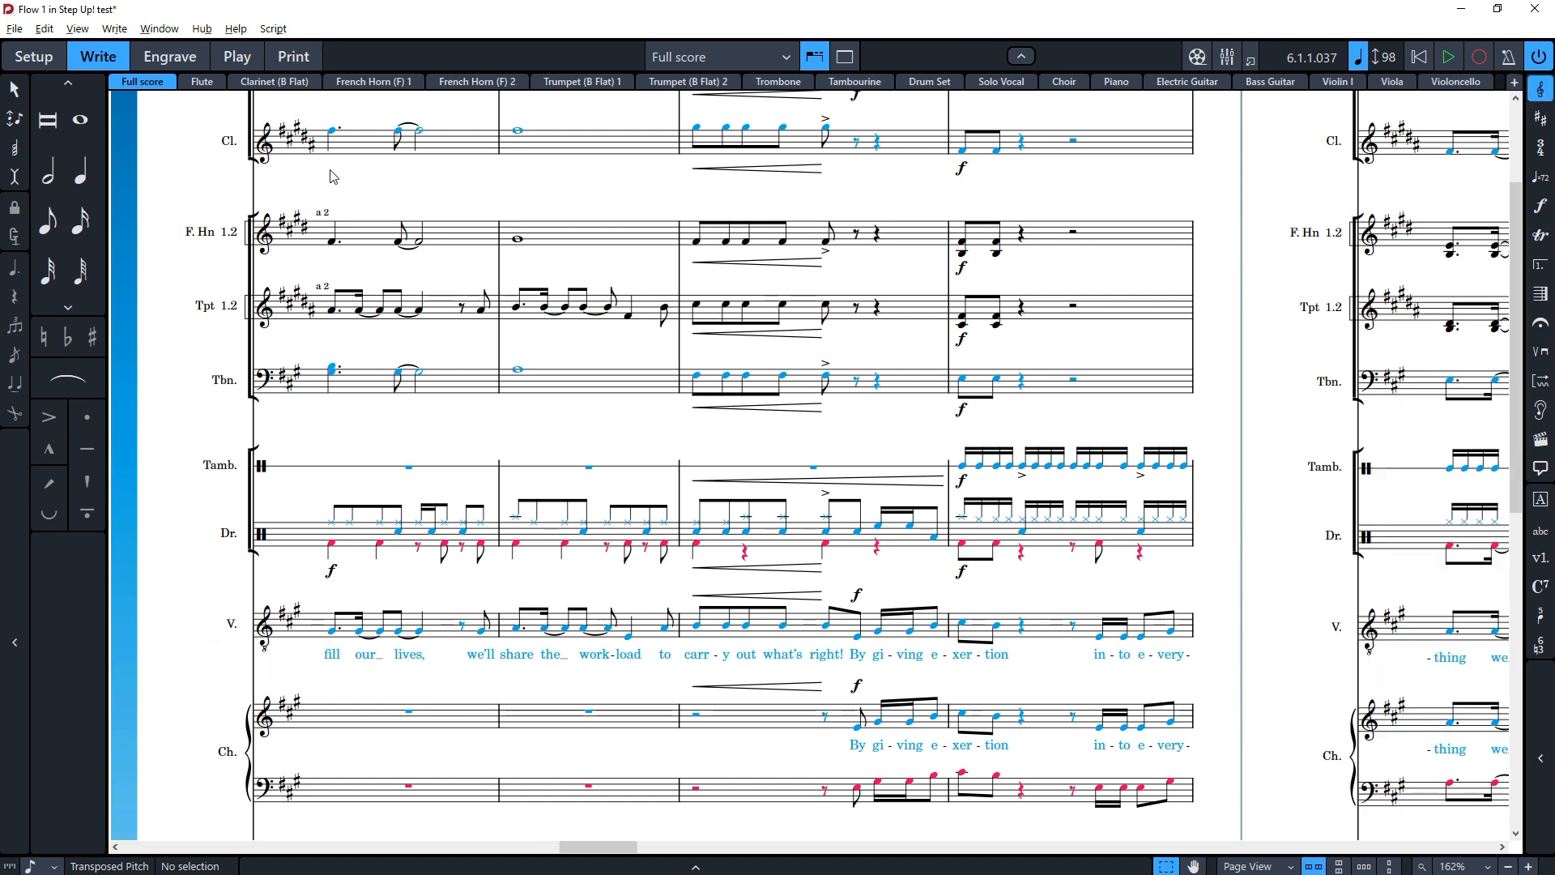
Step: Delete the existing lyrics from the vocal line in bar 3
scroll(451, 330, "up", 5)
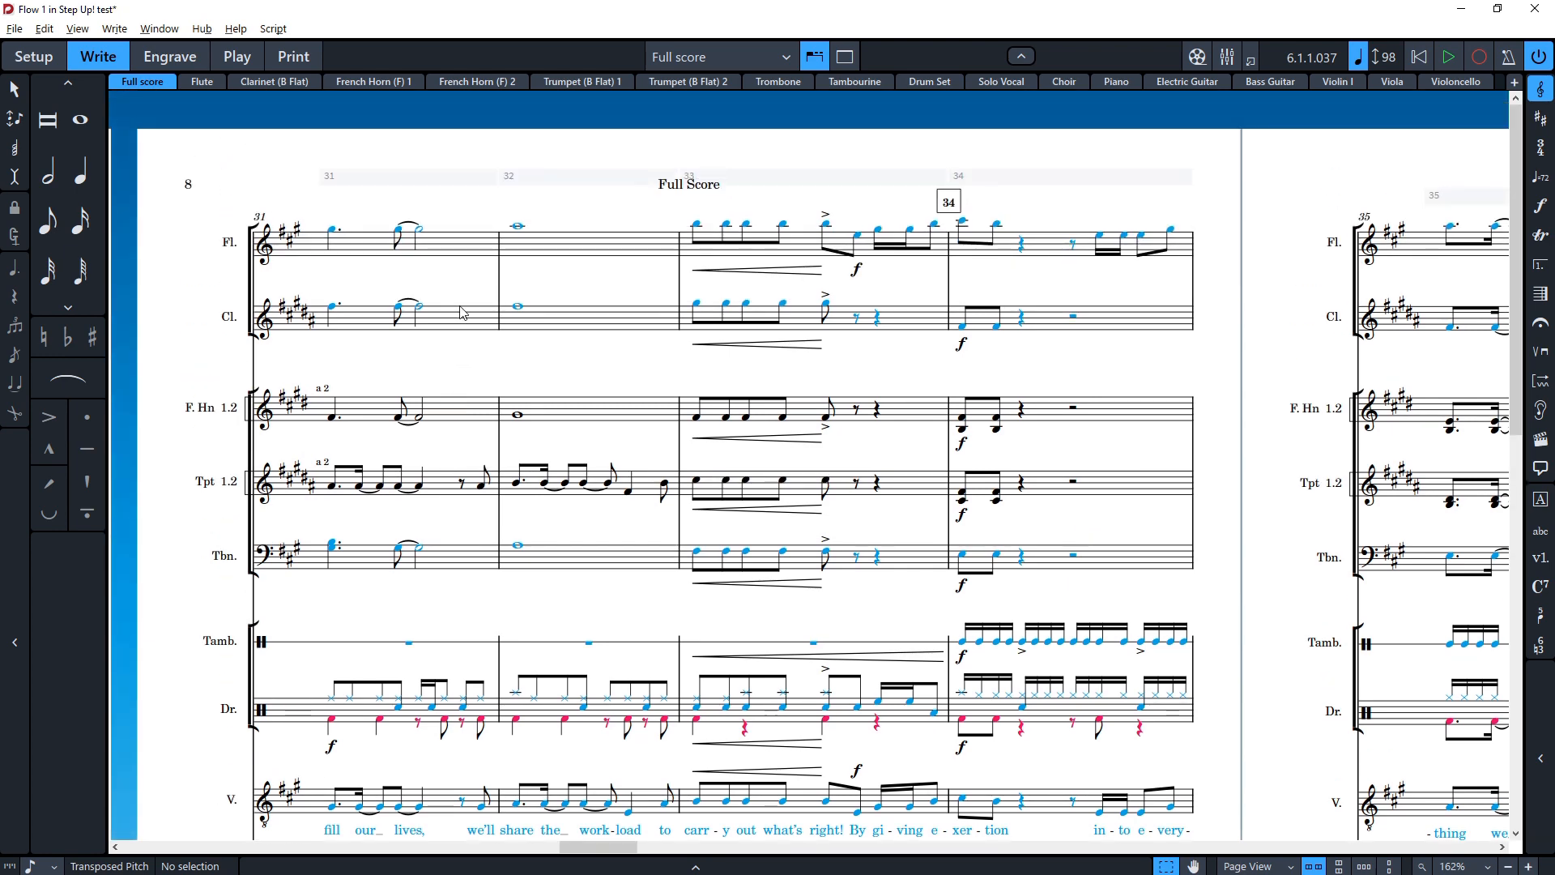
scroll(461, 327, "down", 15)
scroll(462, 328, "up", 8)
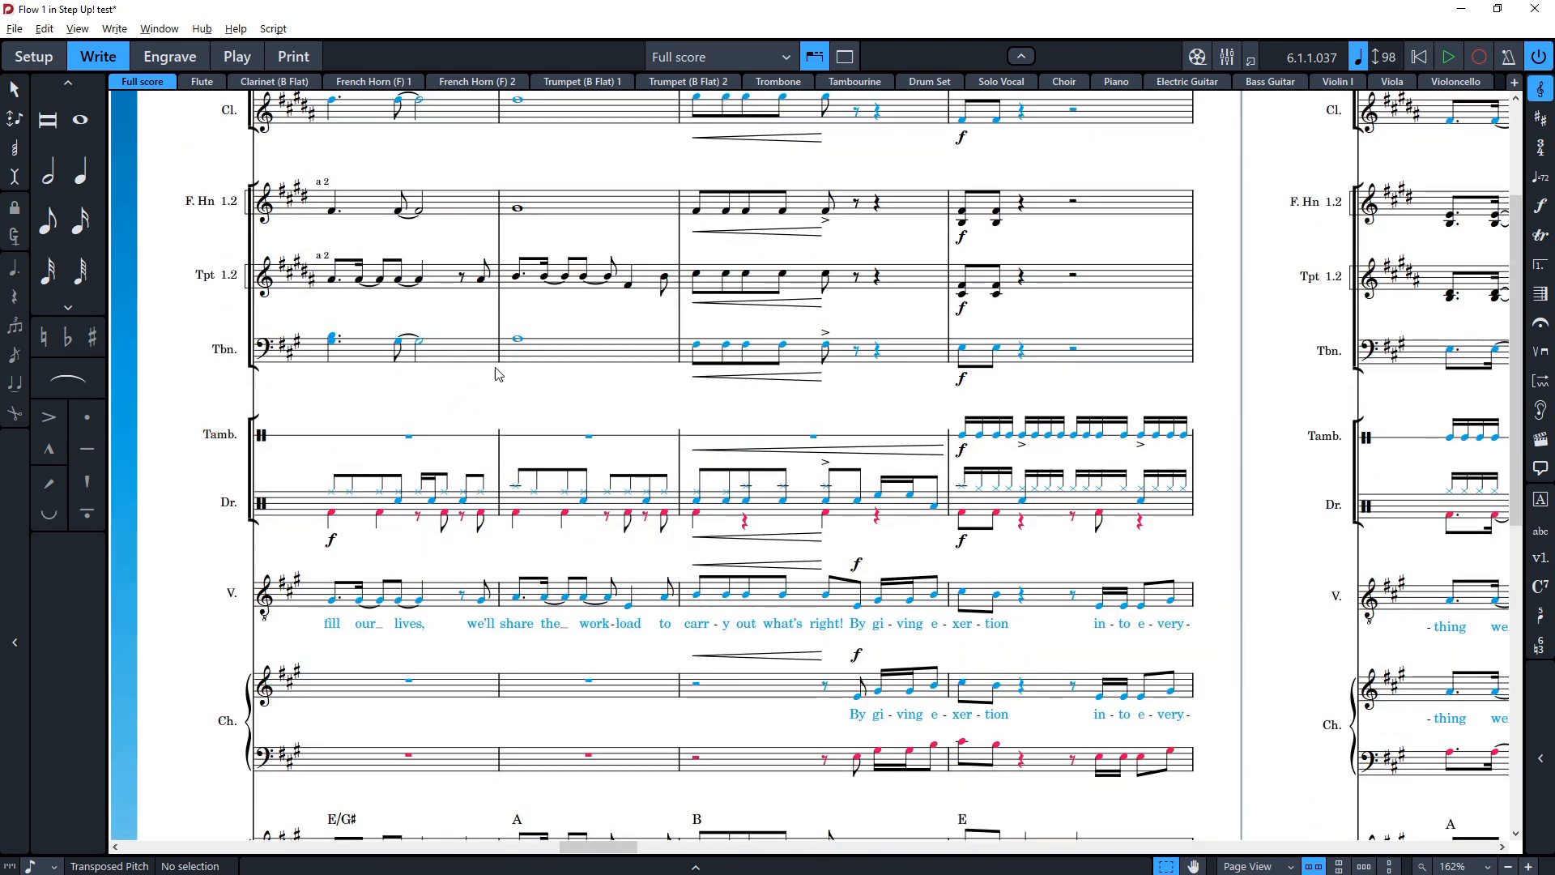
key("ctrl+shift+l")
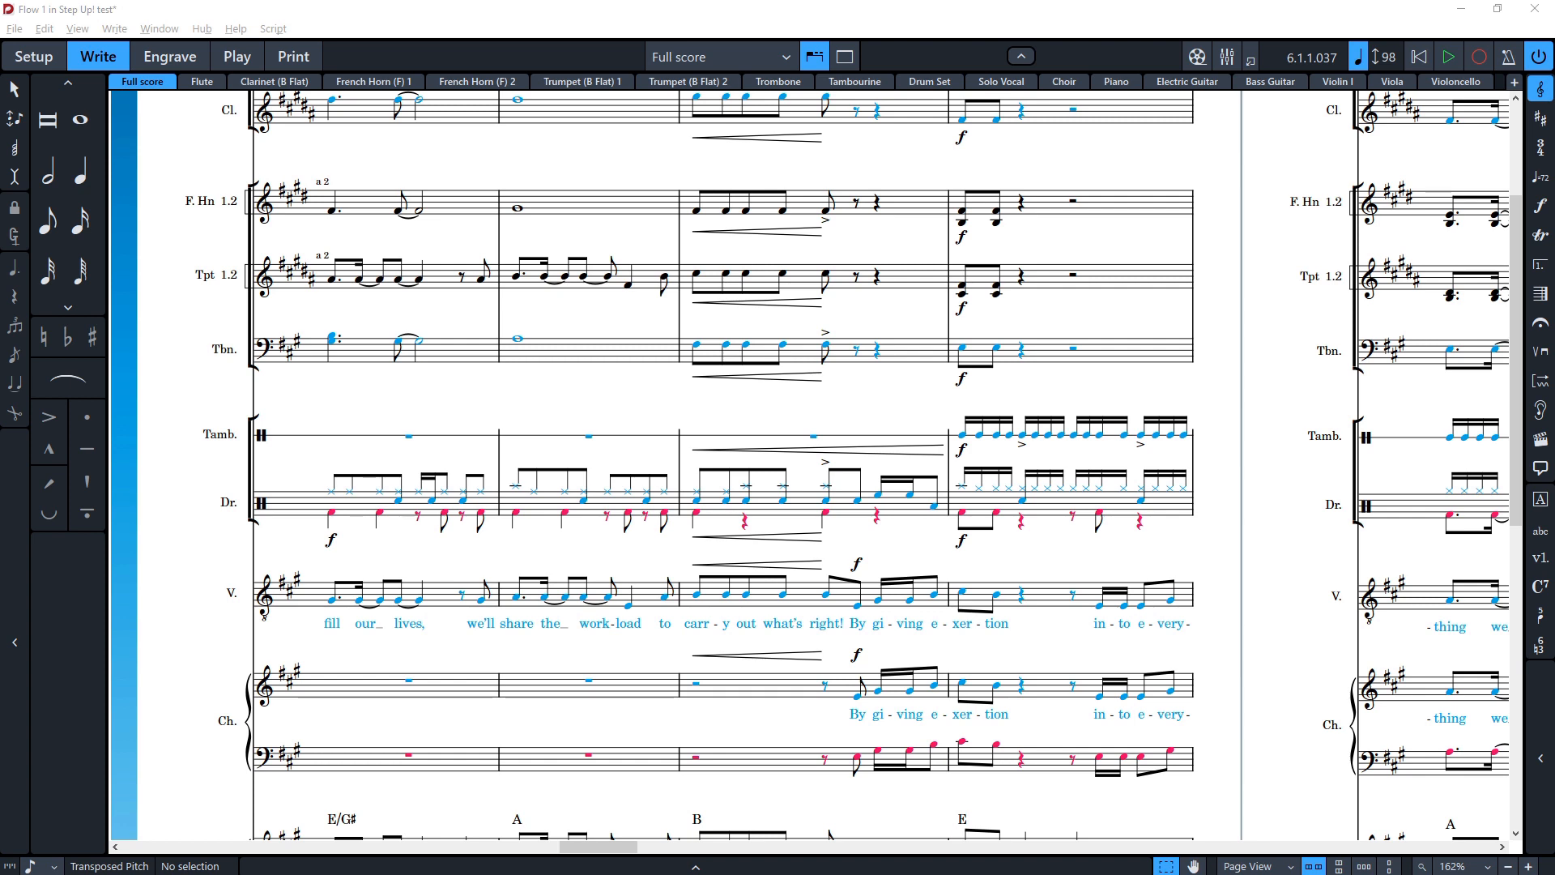
left_click(466, 414)
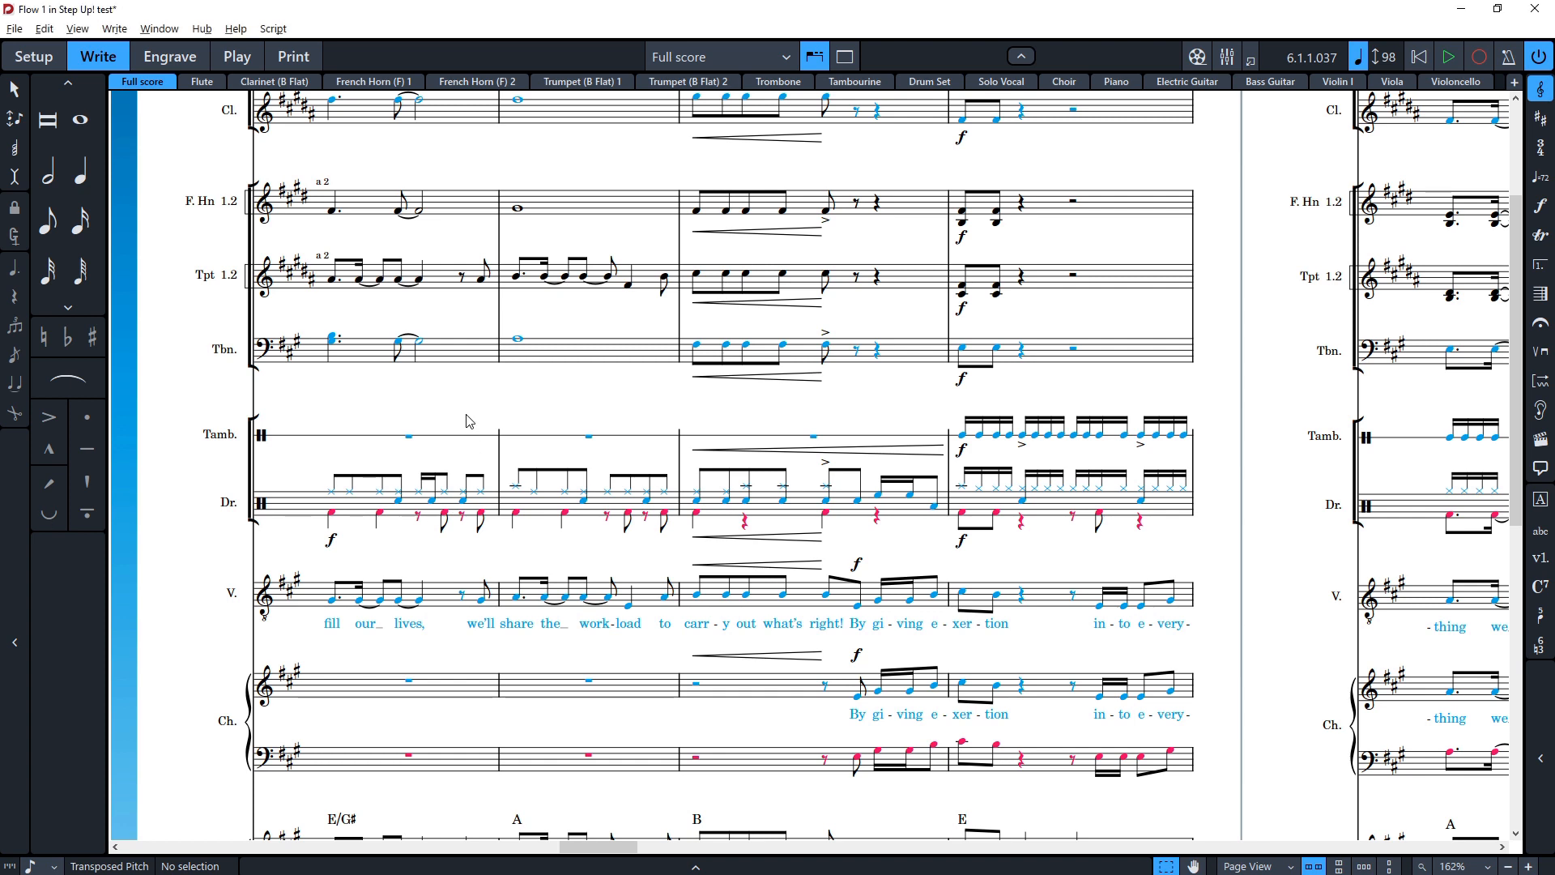
key("Home")
key("Home")
key("Home")
key("Home")
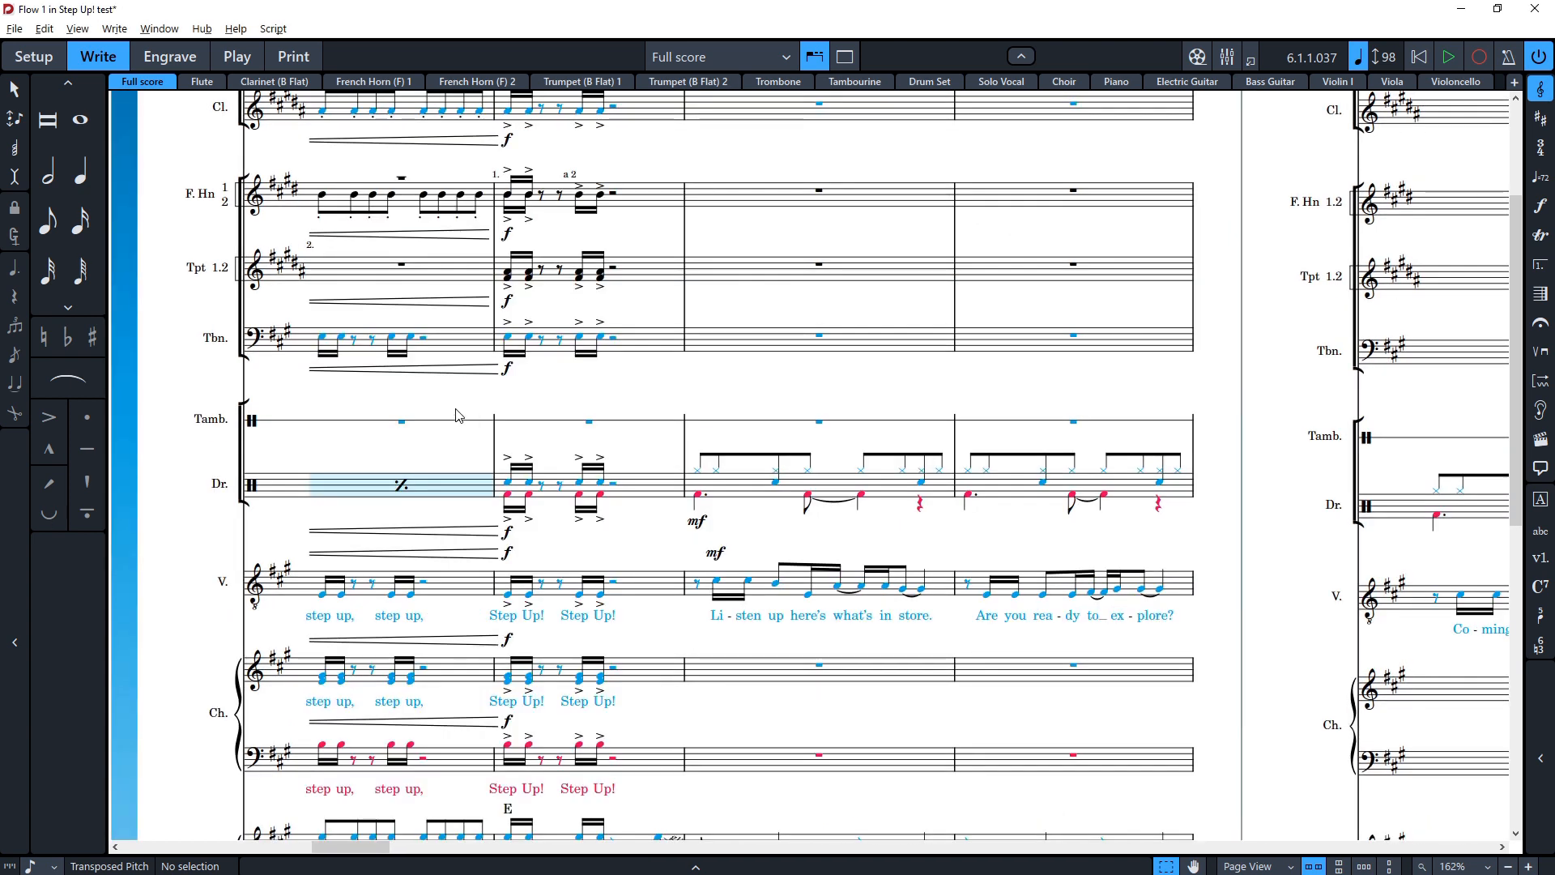
key("Home")
key("Home")
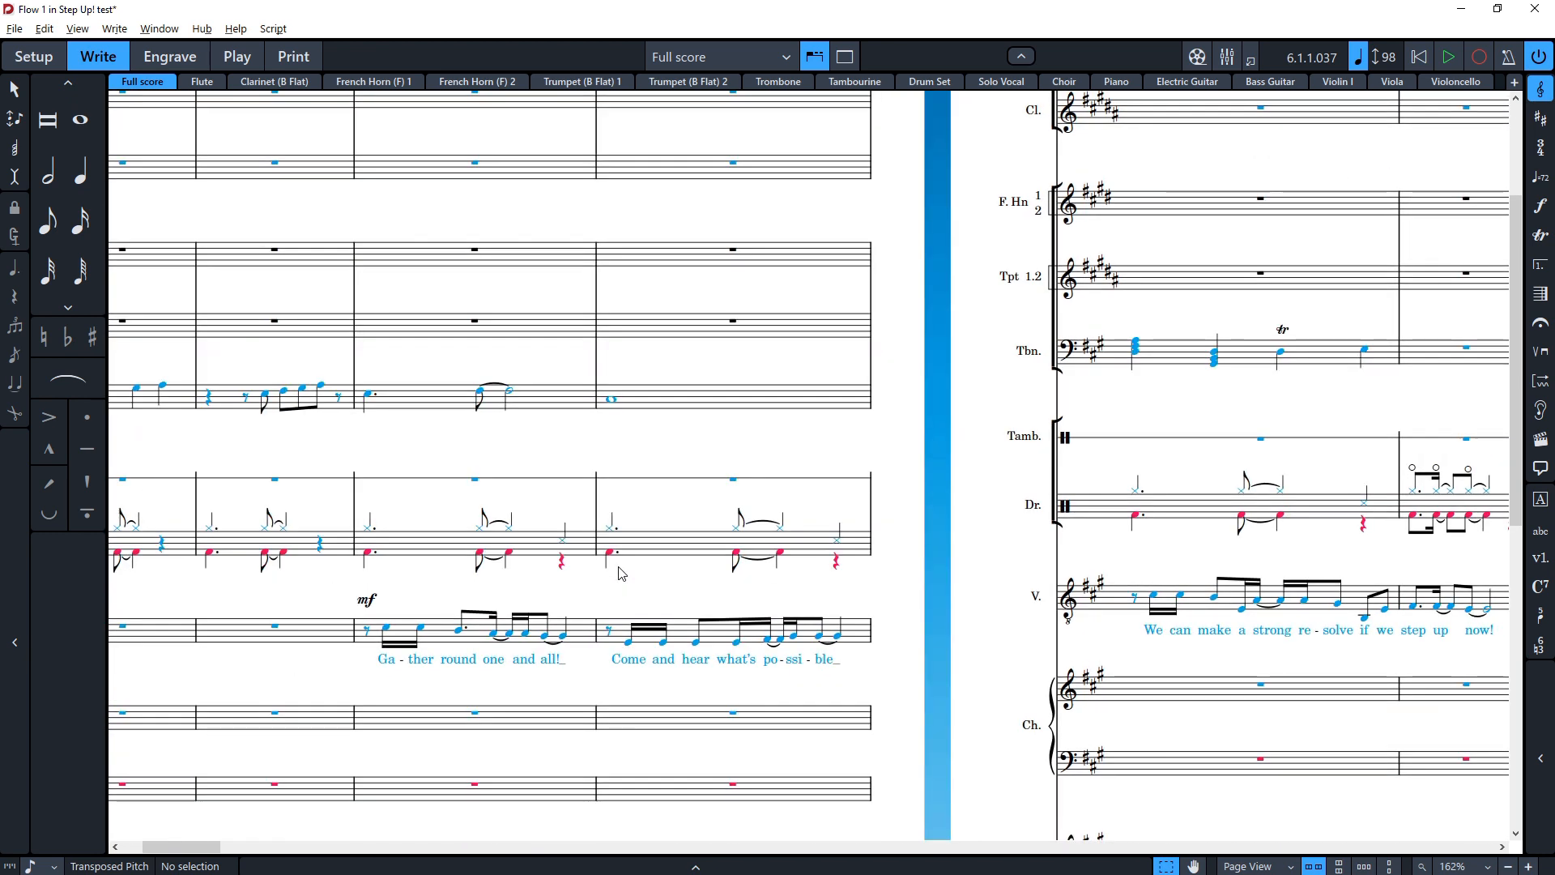
scroll(621, 574, "down", 4)
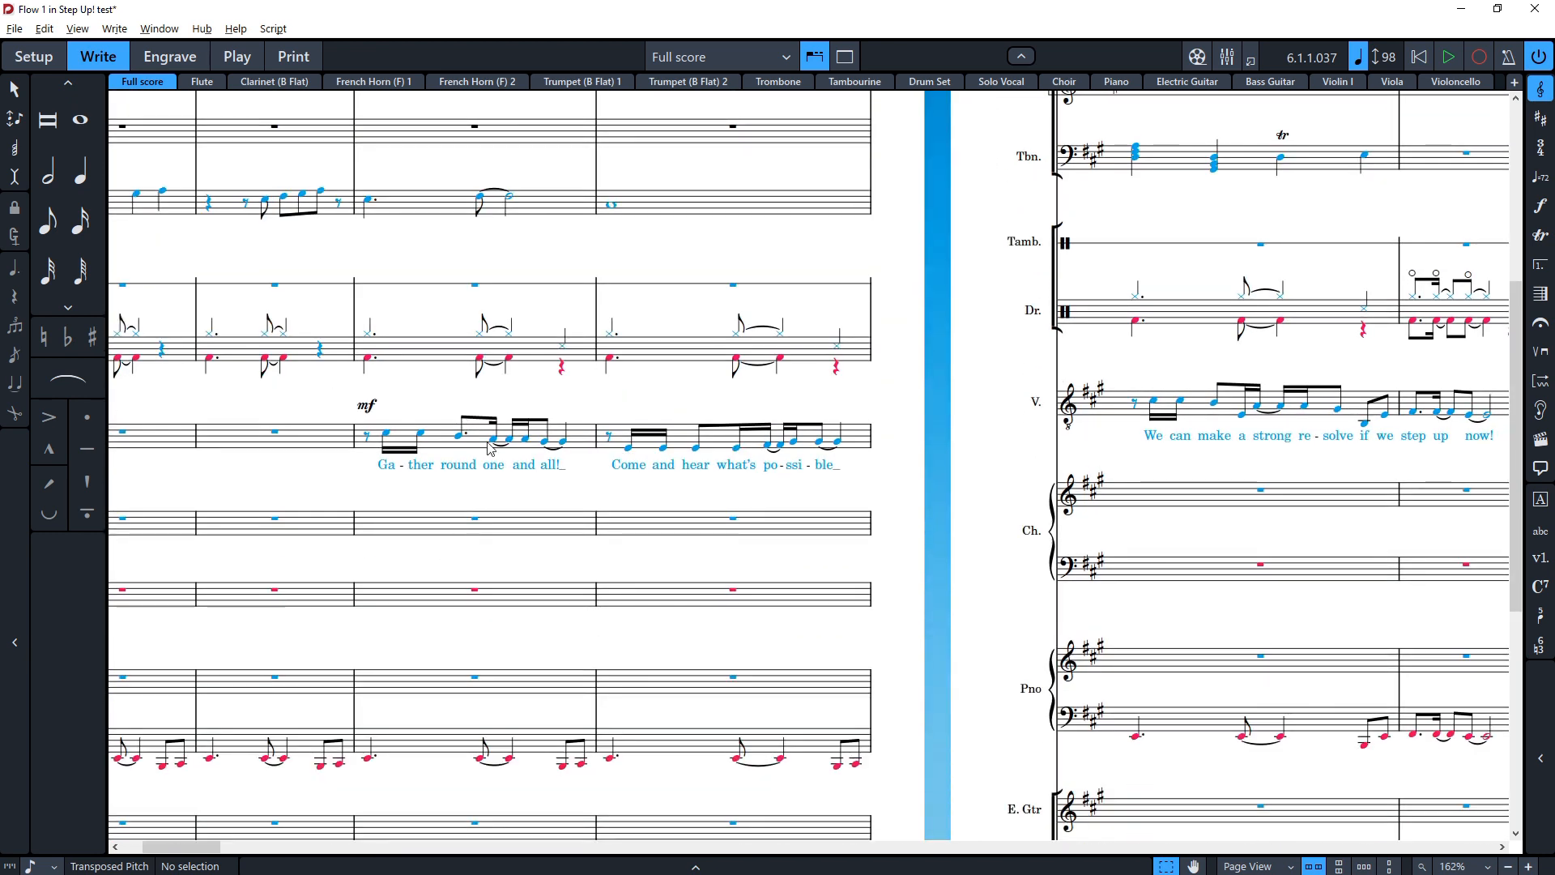
left_click(386, 470)
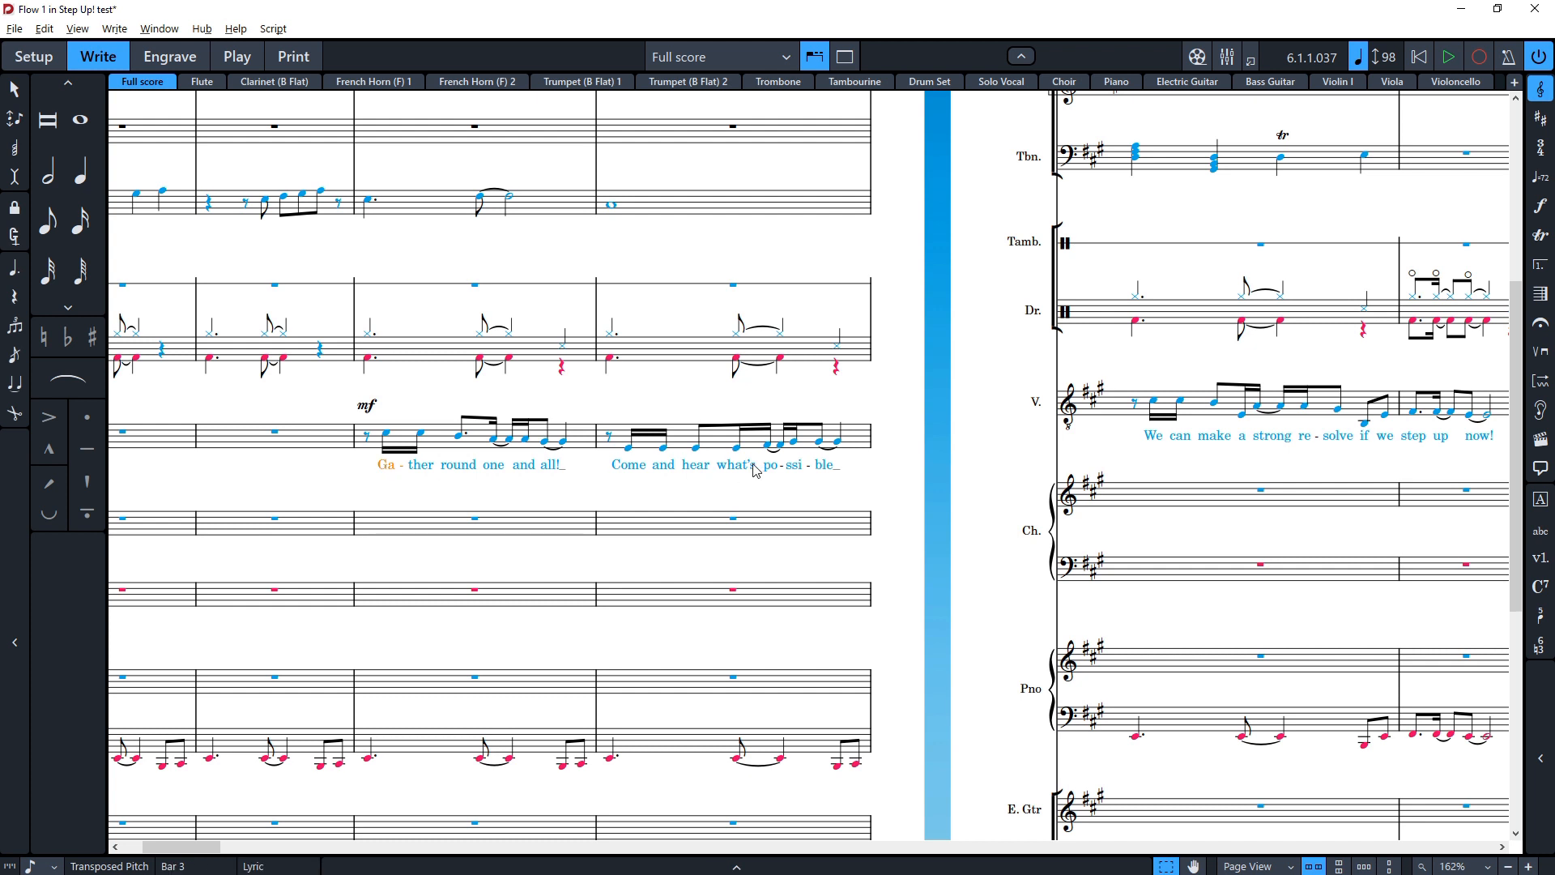
left_click(829, 475, "shift")
left_click(389, 468)
left_click(564, 468, "shift")
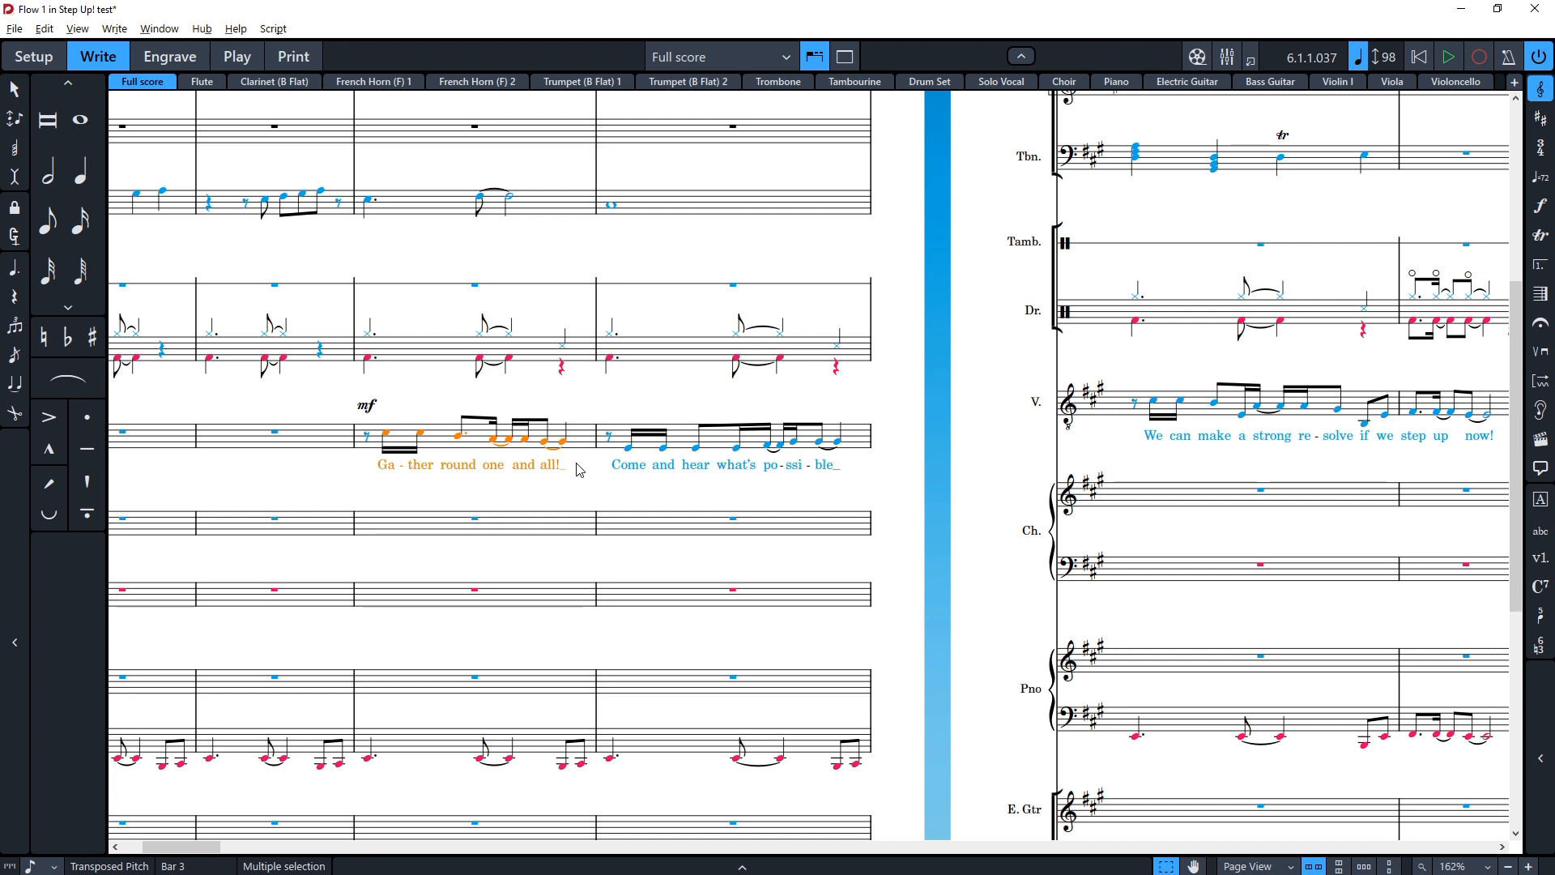
key("ctrl+shift+l")
left_click(1163, 699)
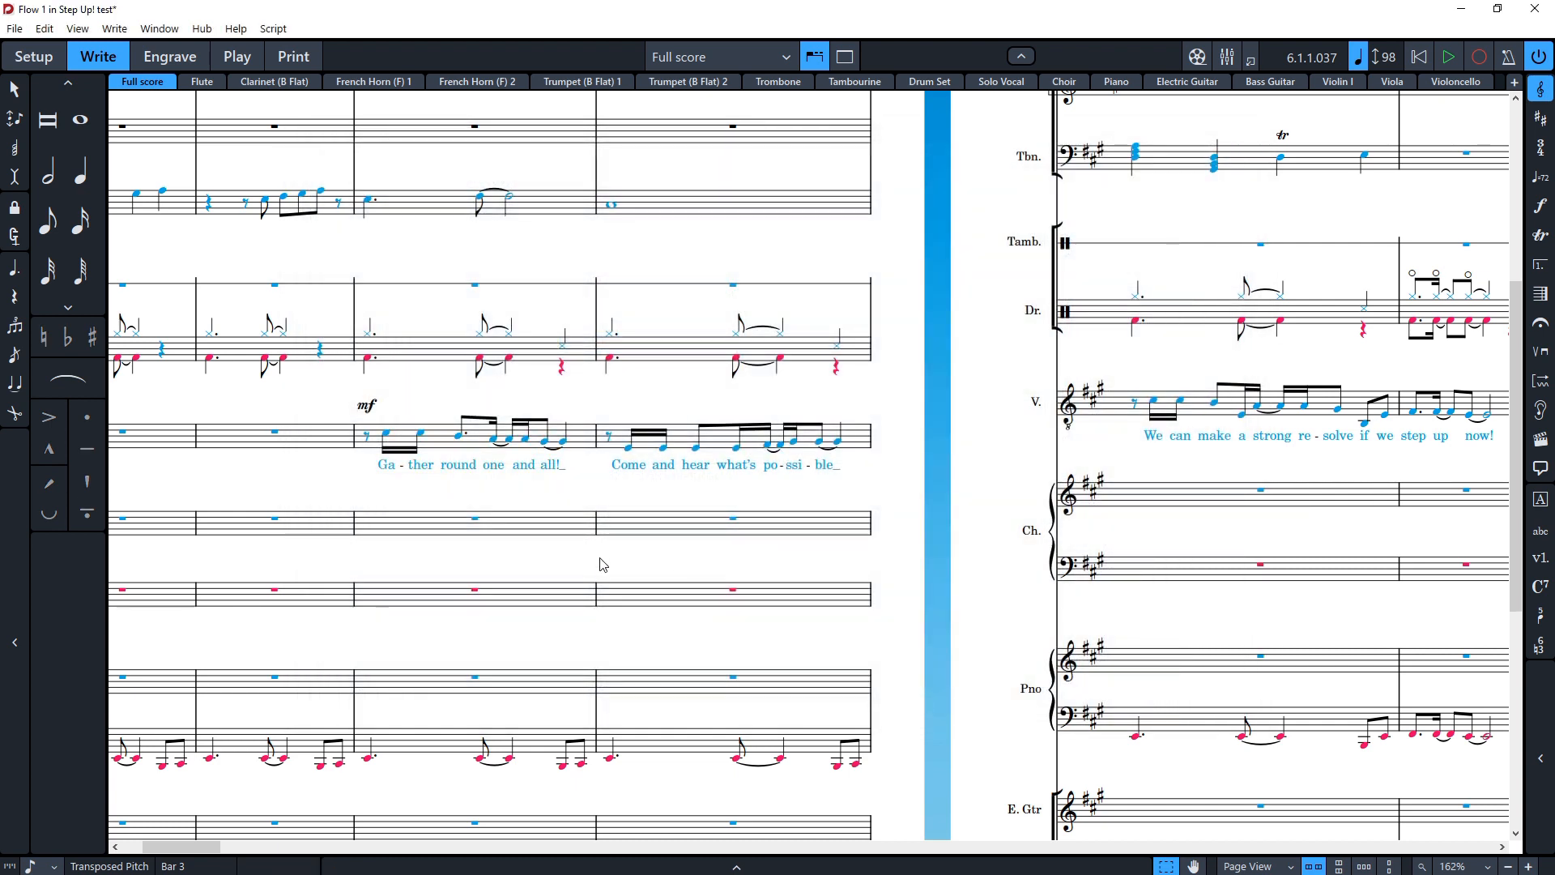
key("Delete")
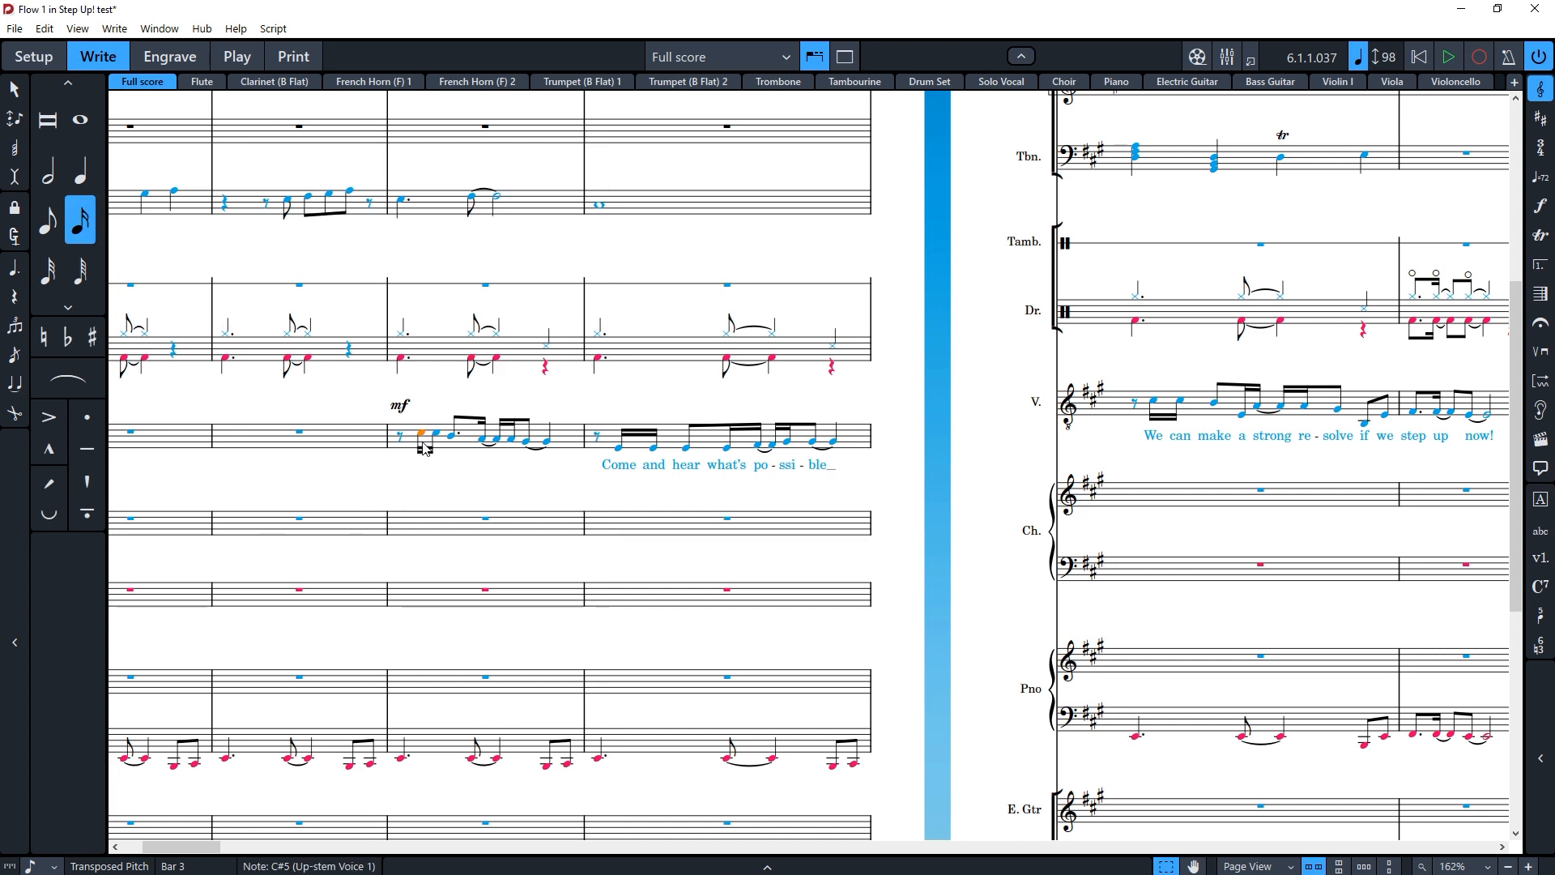
Step: Enter the lyrics "Ga-ther round one and all." on the vocal notes of bar 3 with the lyrics popover
key("shift+l")
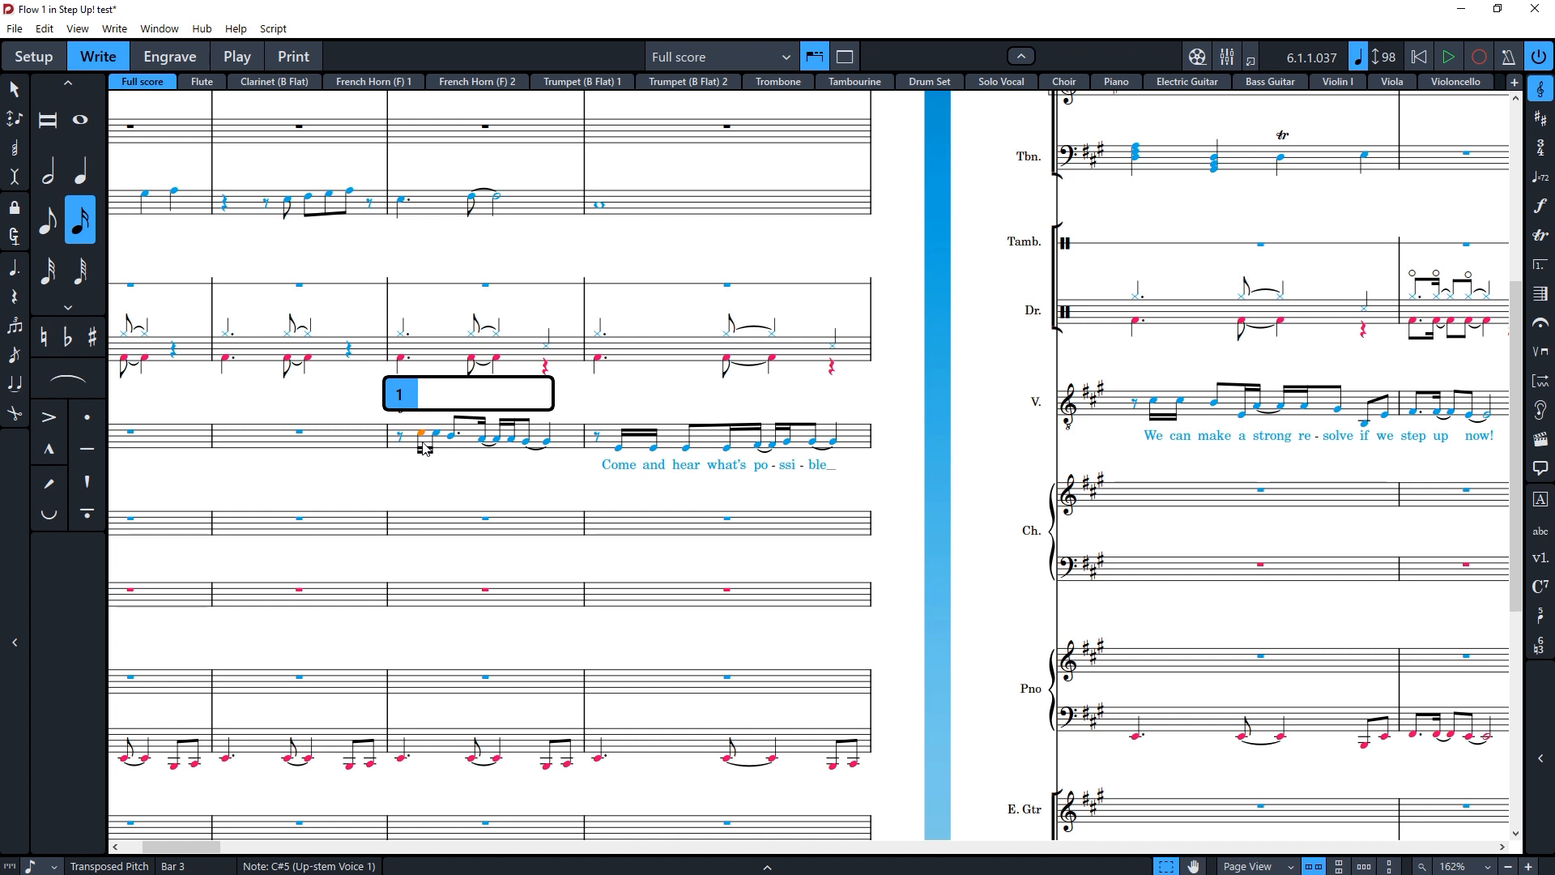
type("Ga")
type("ther")
key("space")
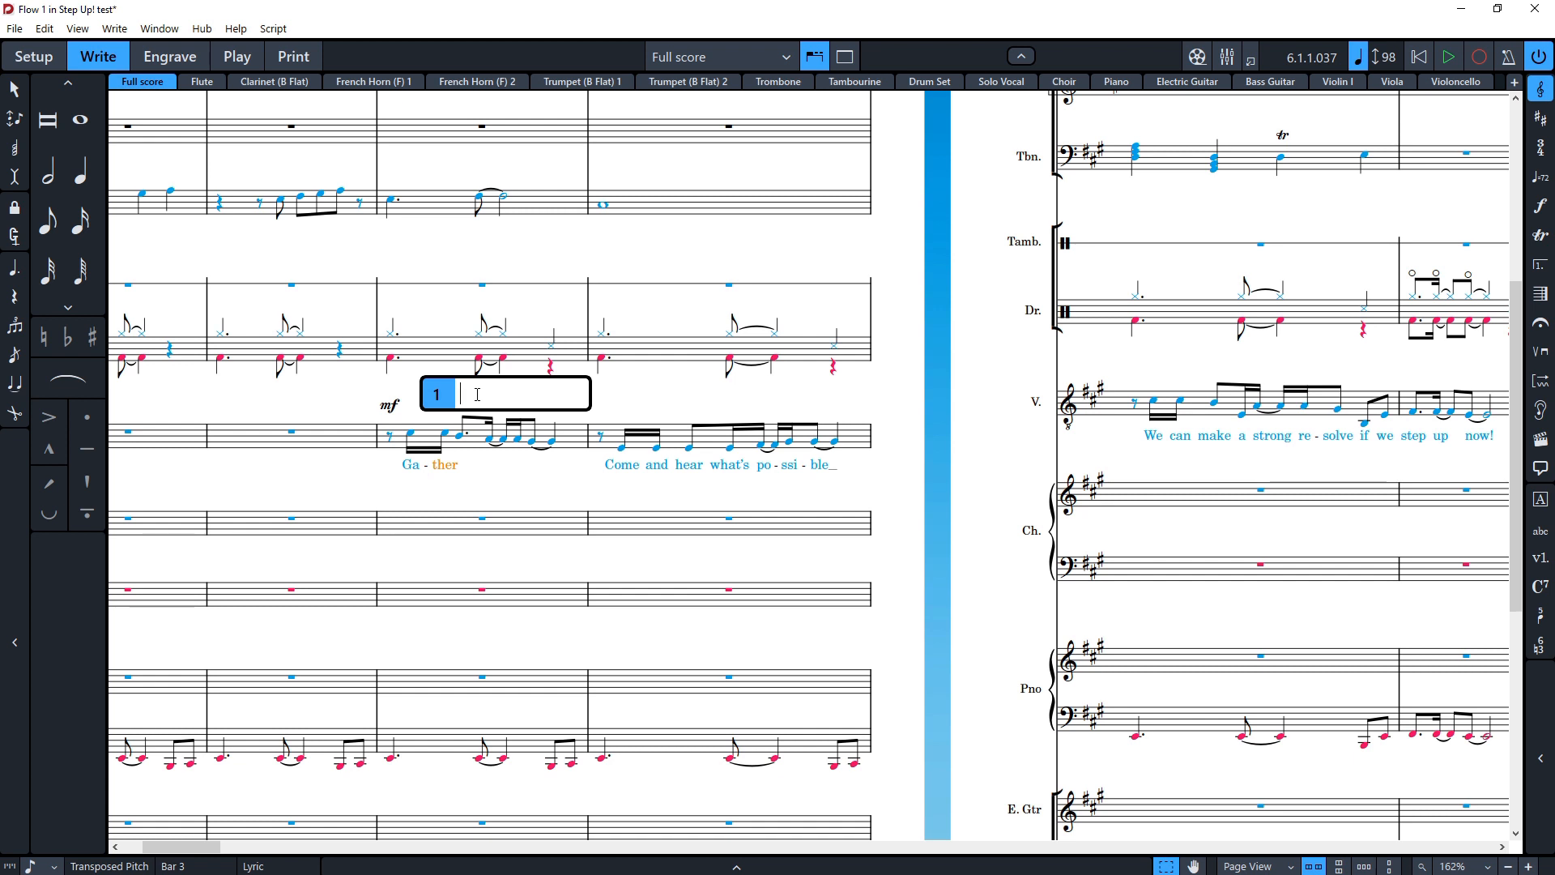
key("BackSpace")
key("BackSpace")
type("round one a")
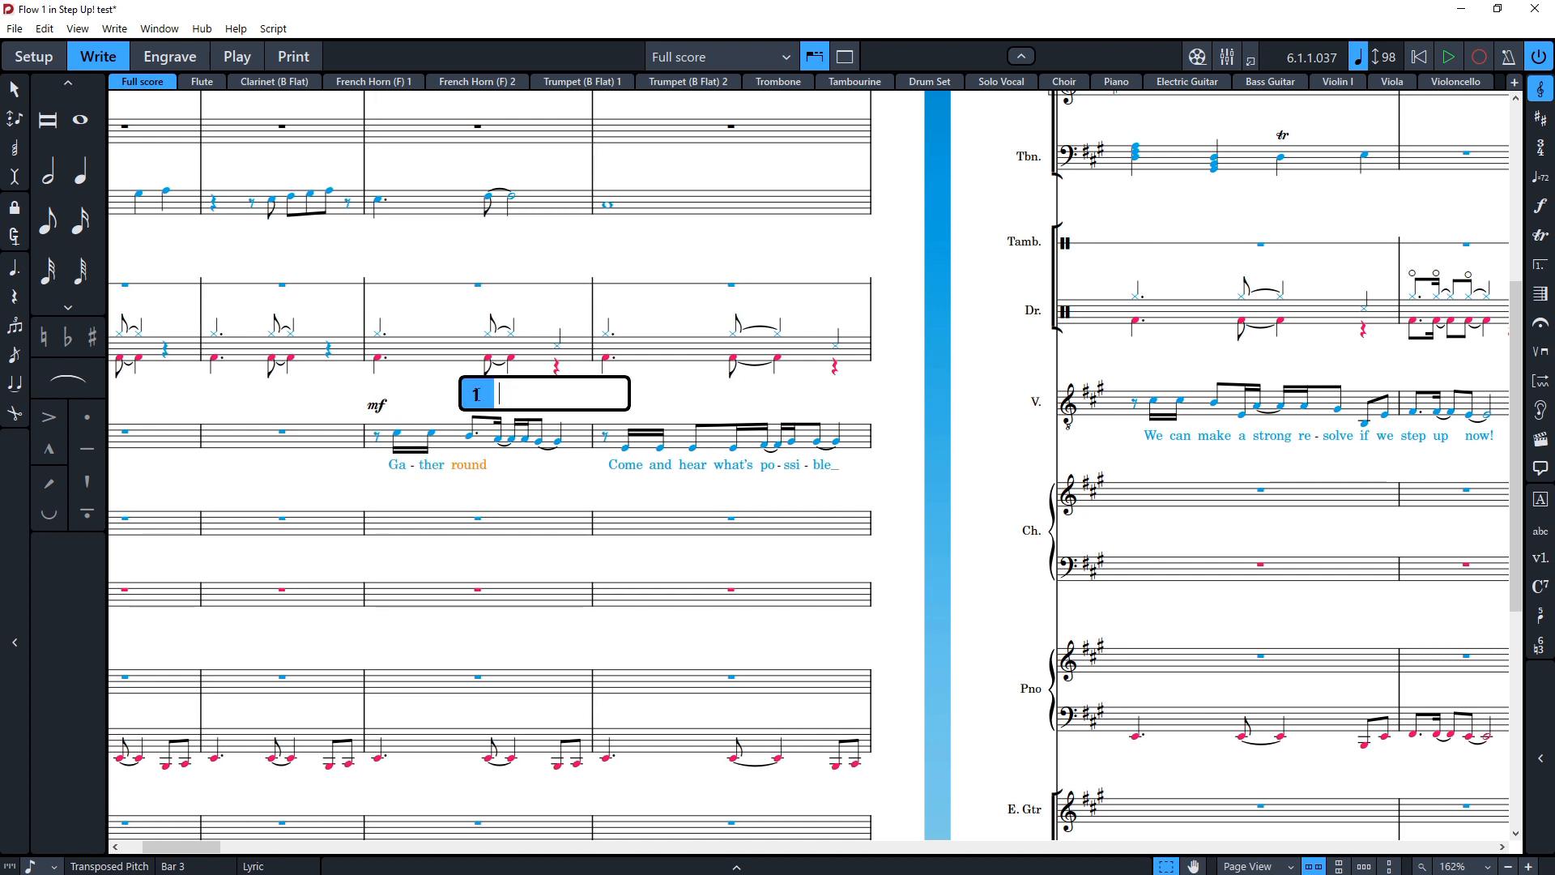
type("nd all.")
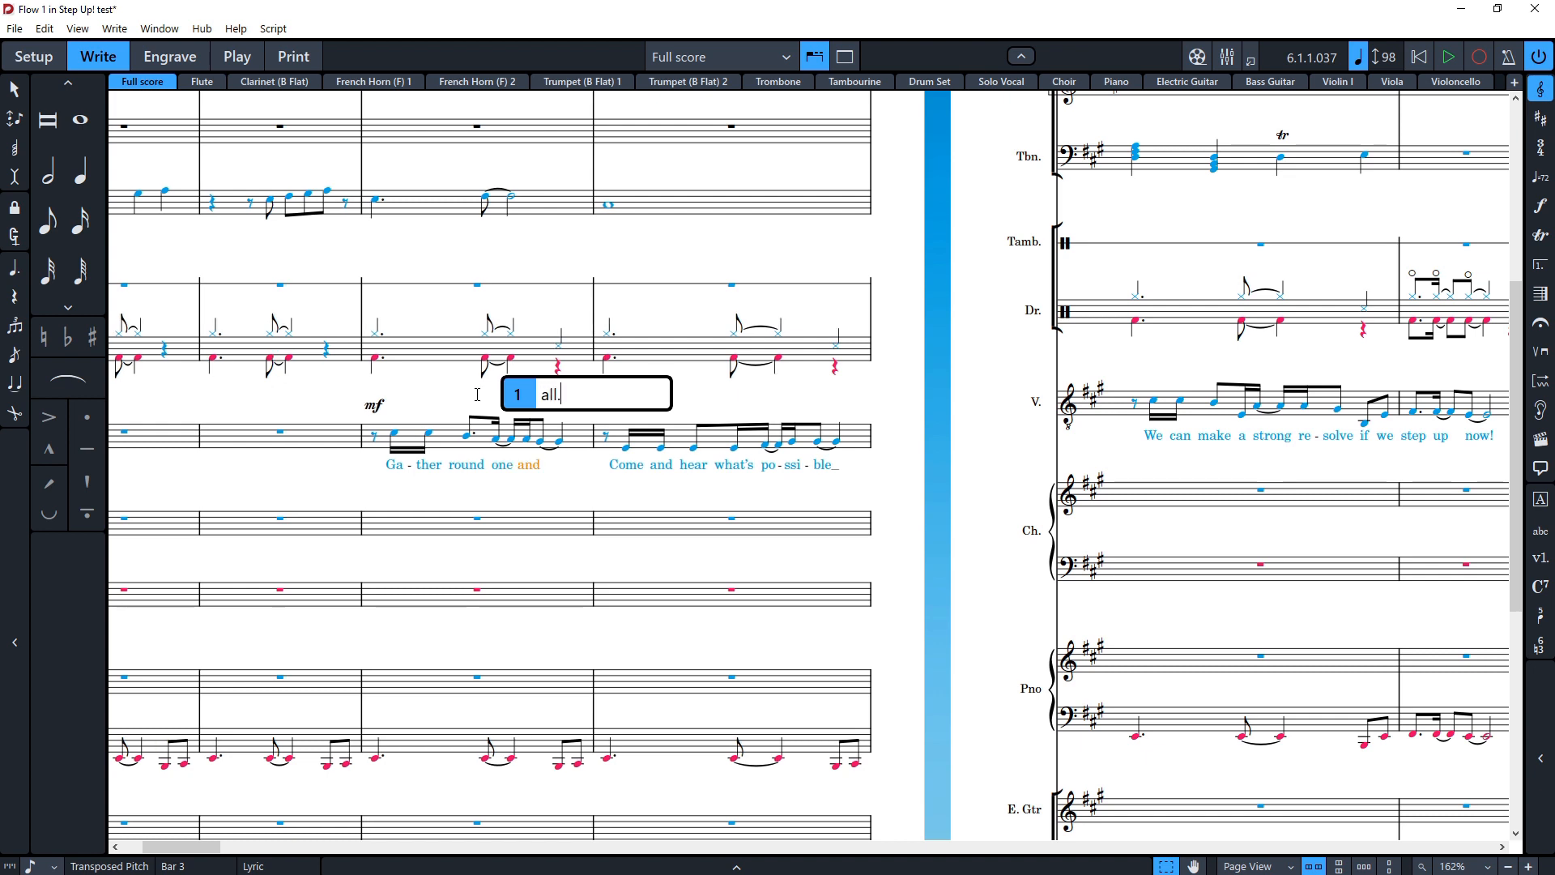
key("Escape")
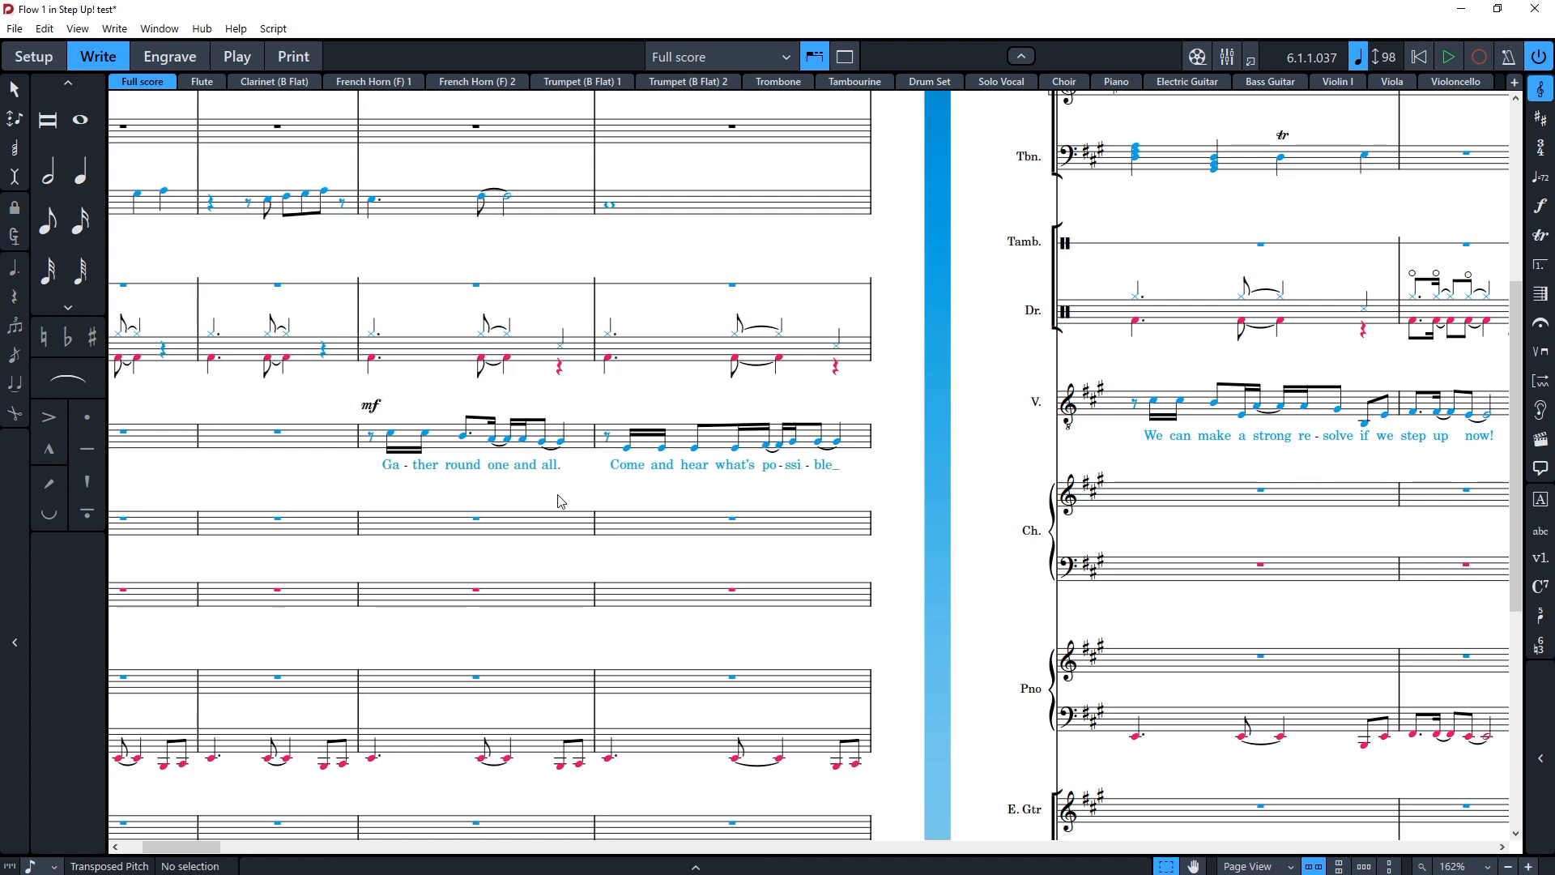
Step: Split the tie between the kick drum notes in bar 3 with the scissors tool
key("ctrl+equal")
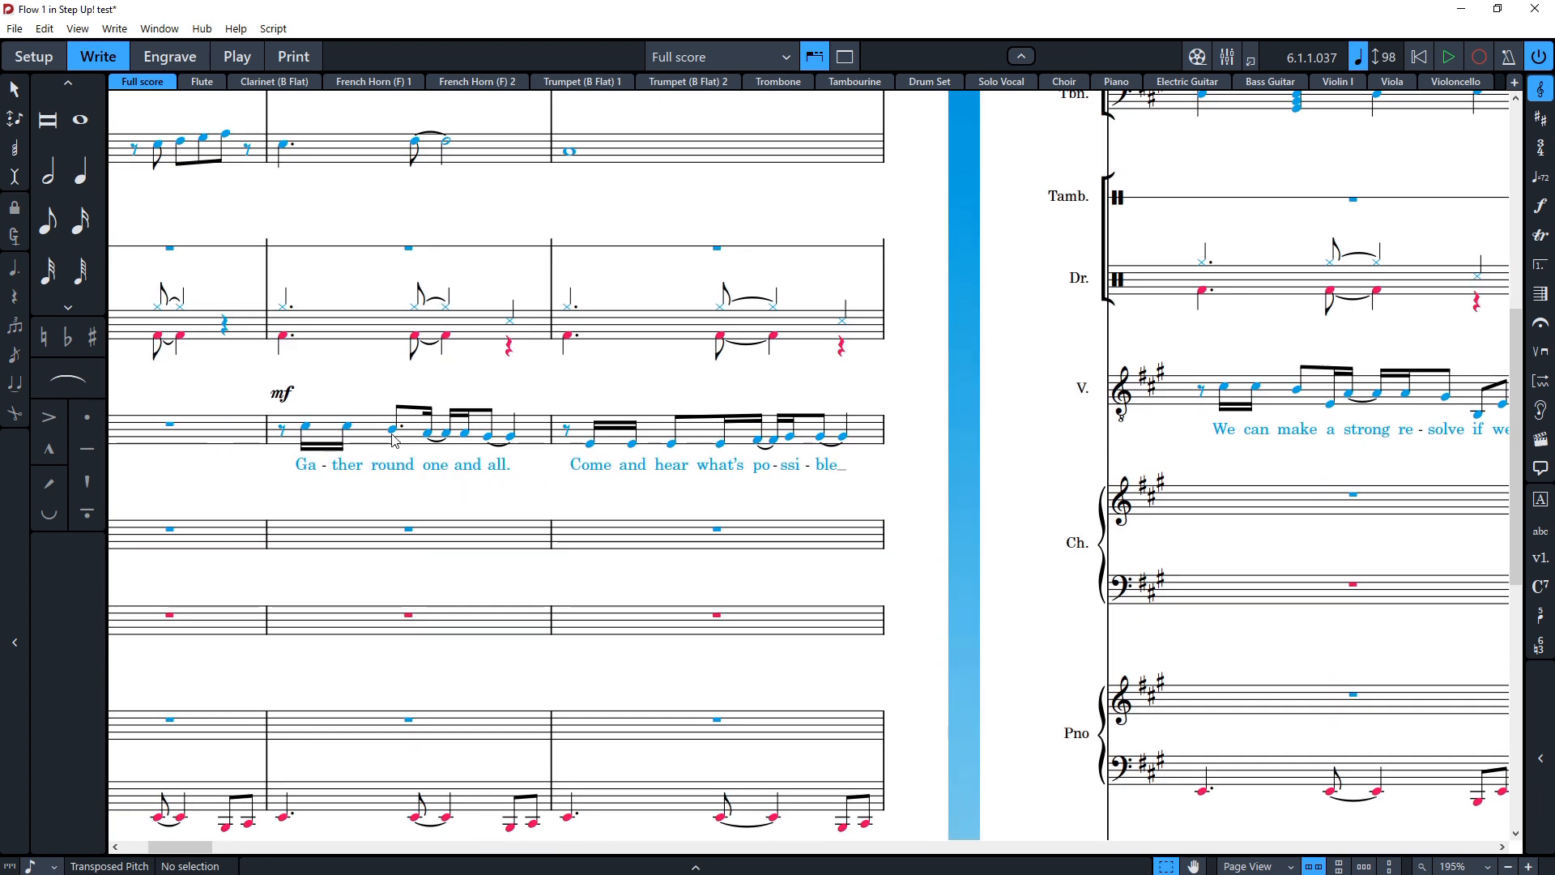
left_click(435, 443)
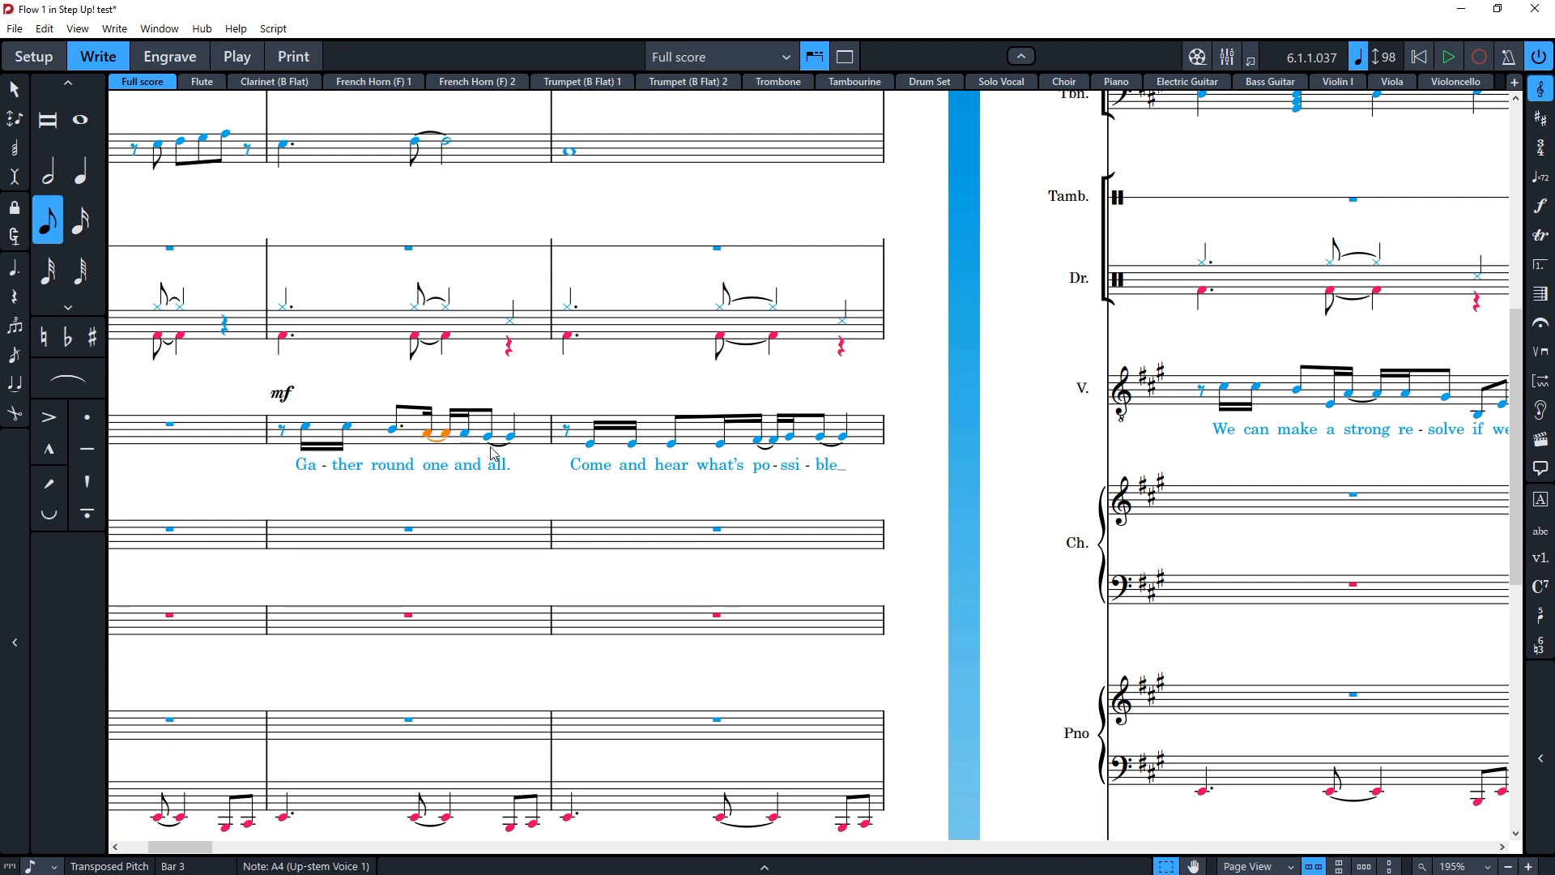
key("Escape")
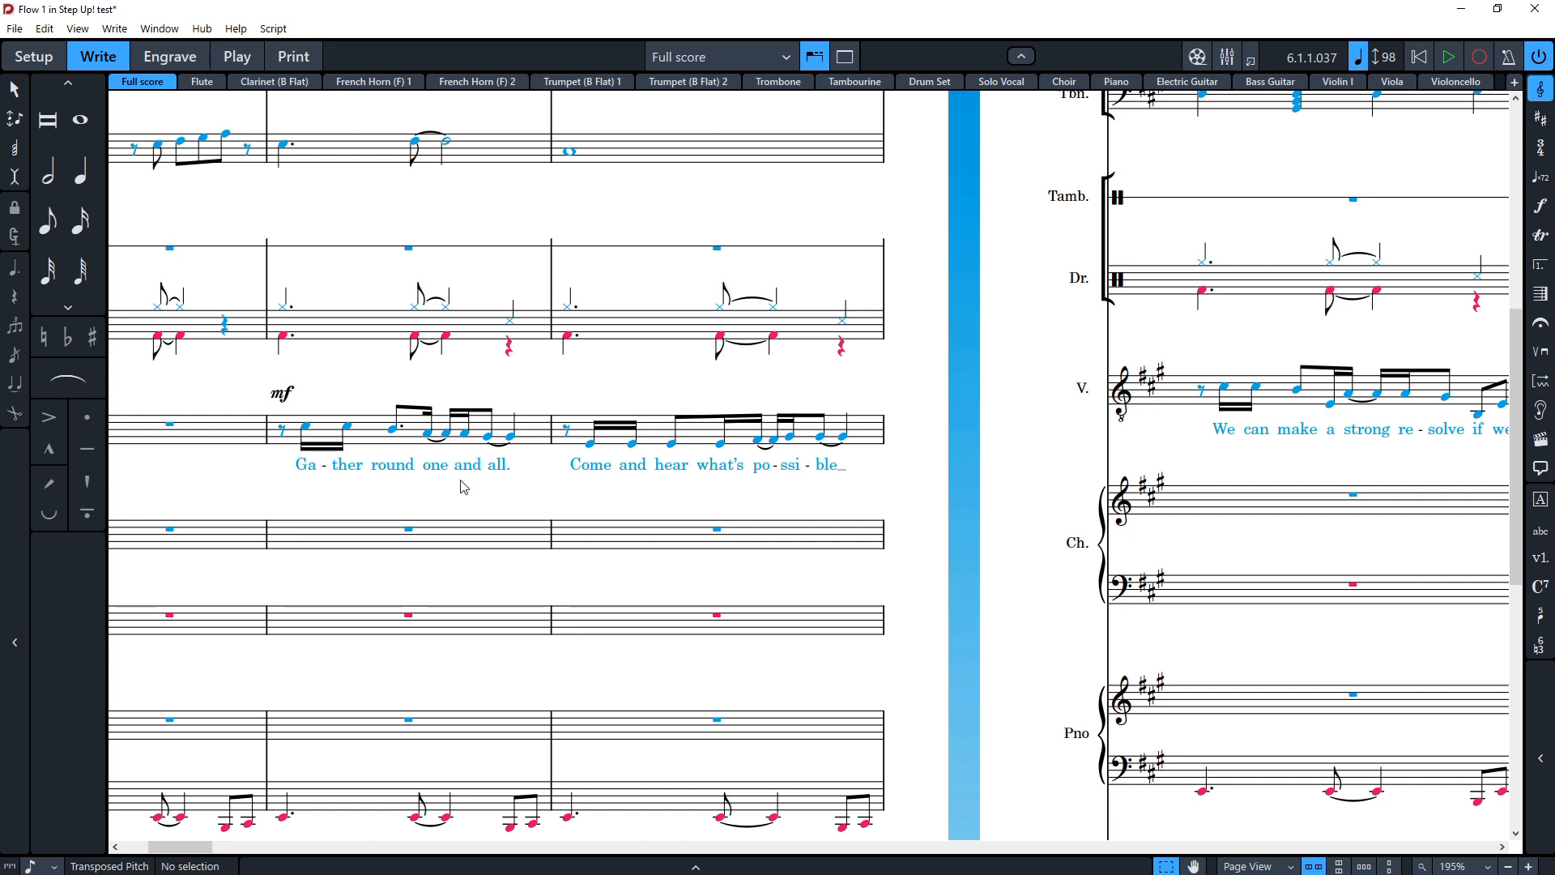
left_click(451, 346)
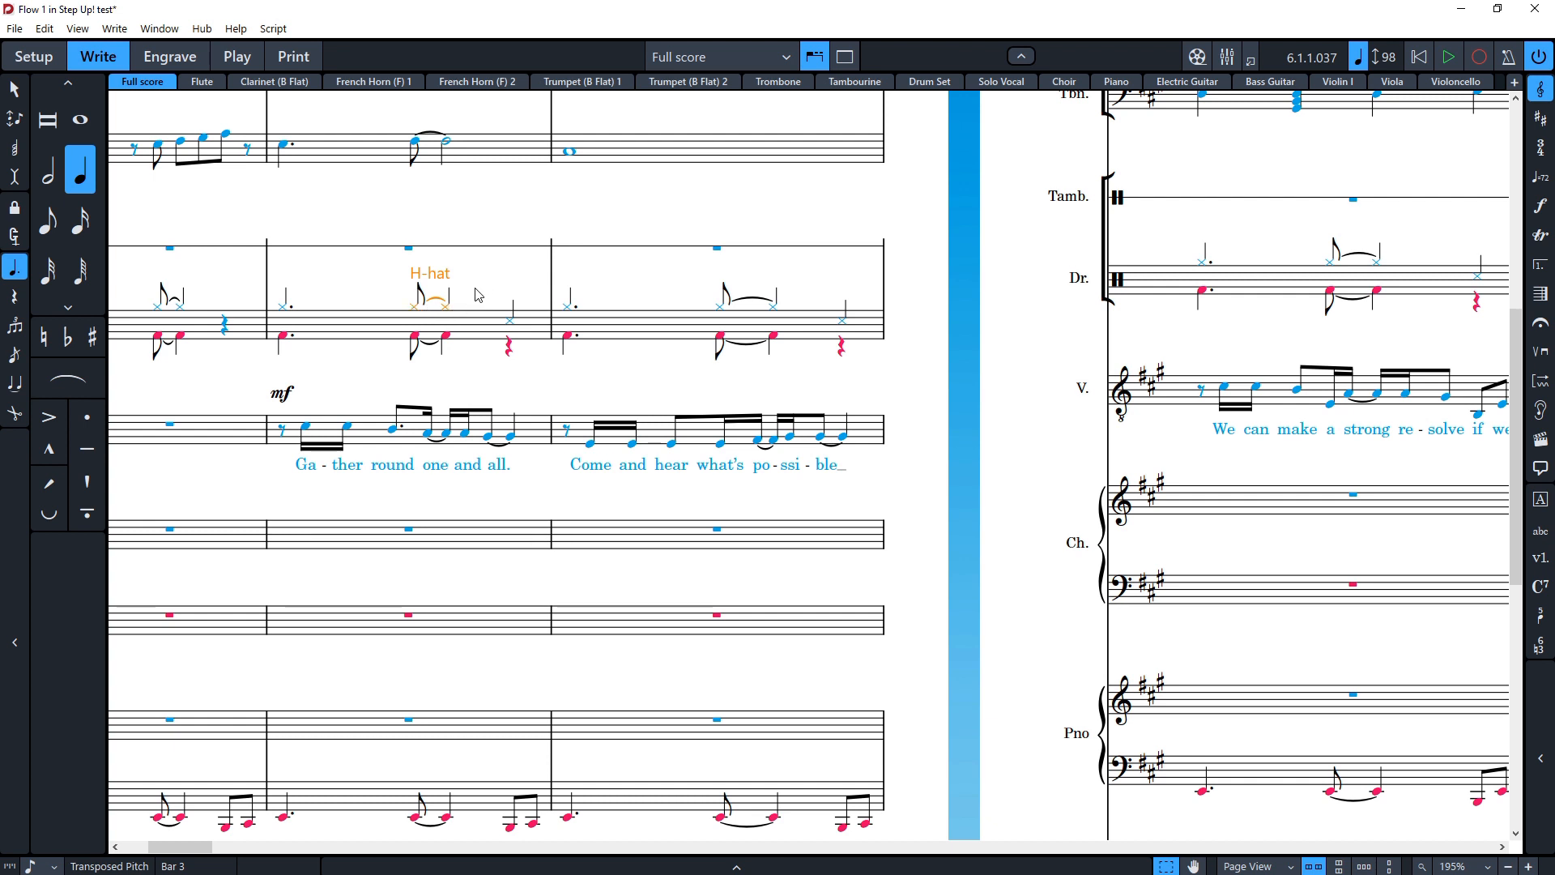
left_click(15, 413)
left_click(447, 336)
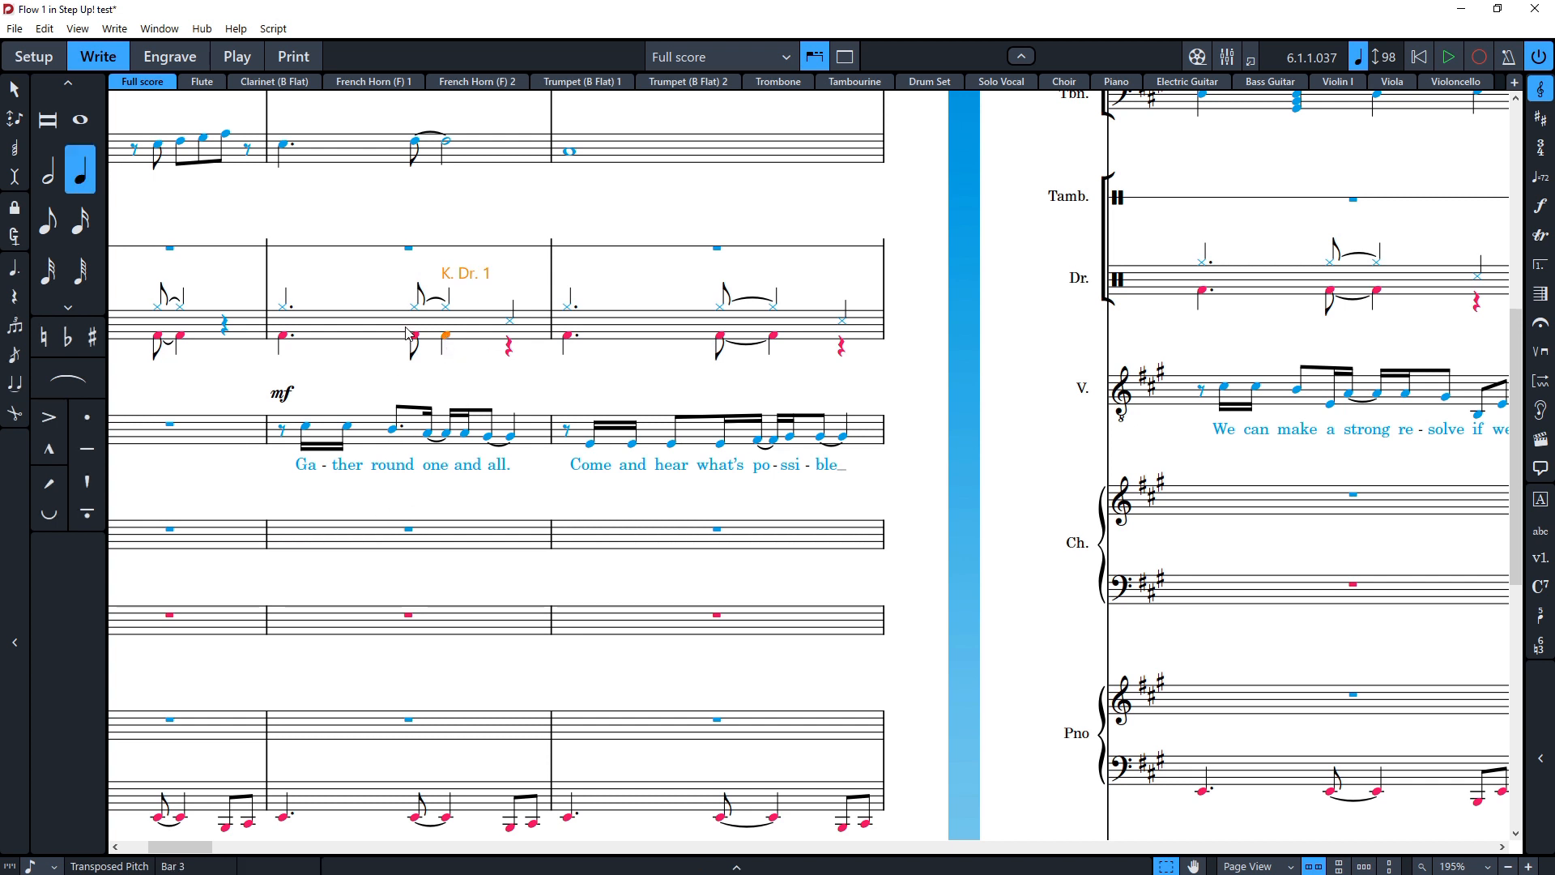
Step: Start a second verse under bar 3's lyrics with the words "This is"
left_click(435, 464)
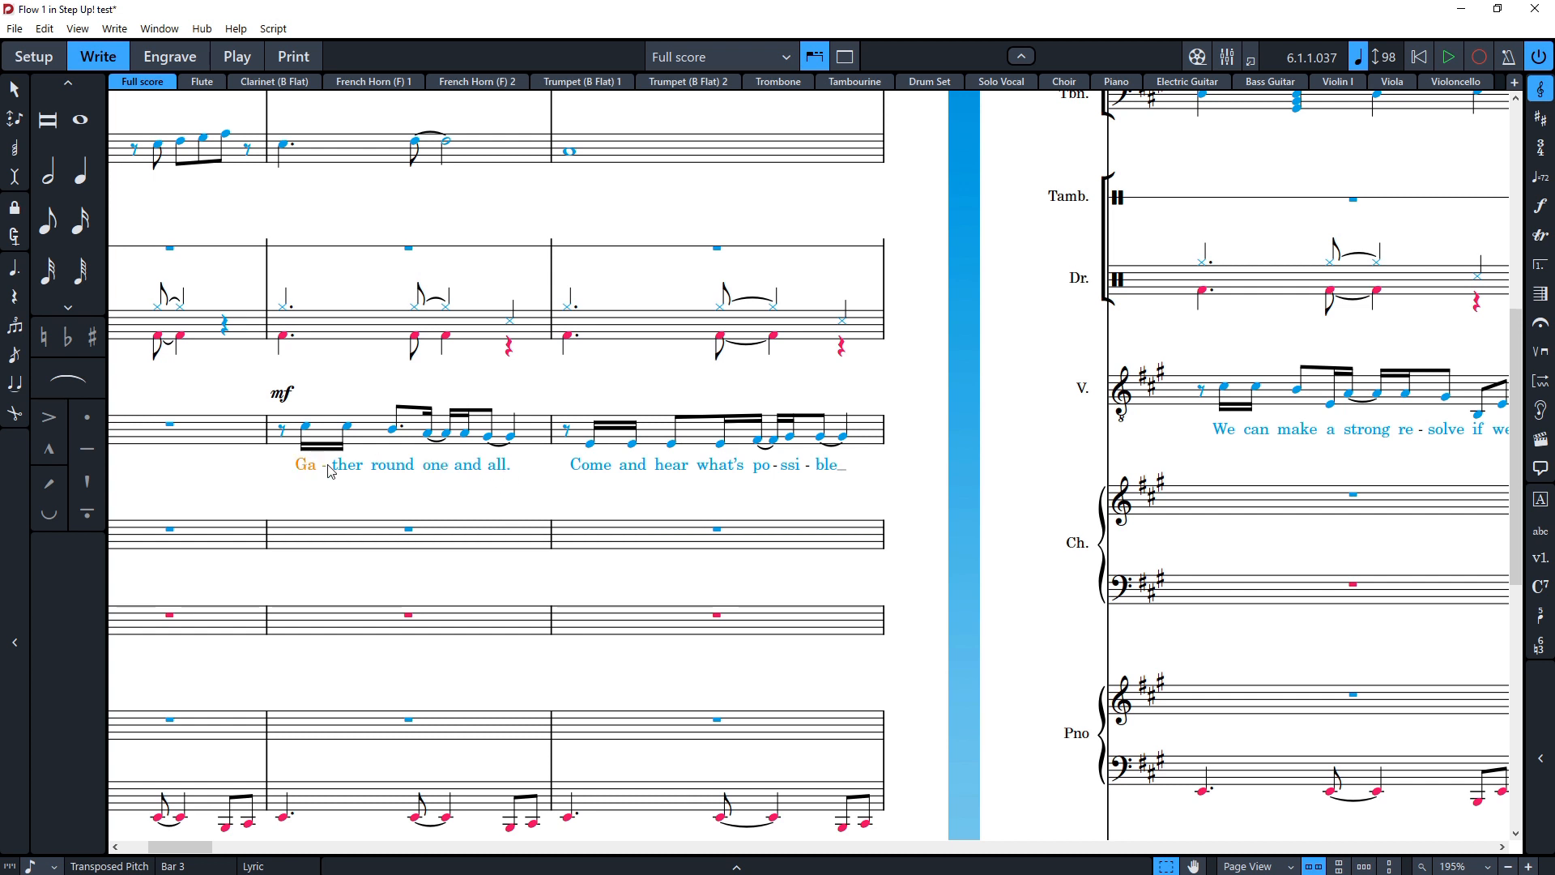
key("Return")
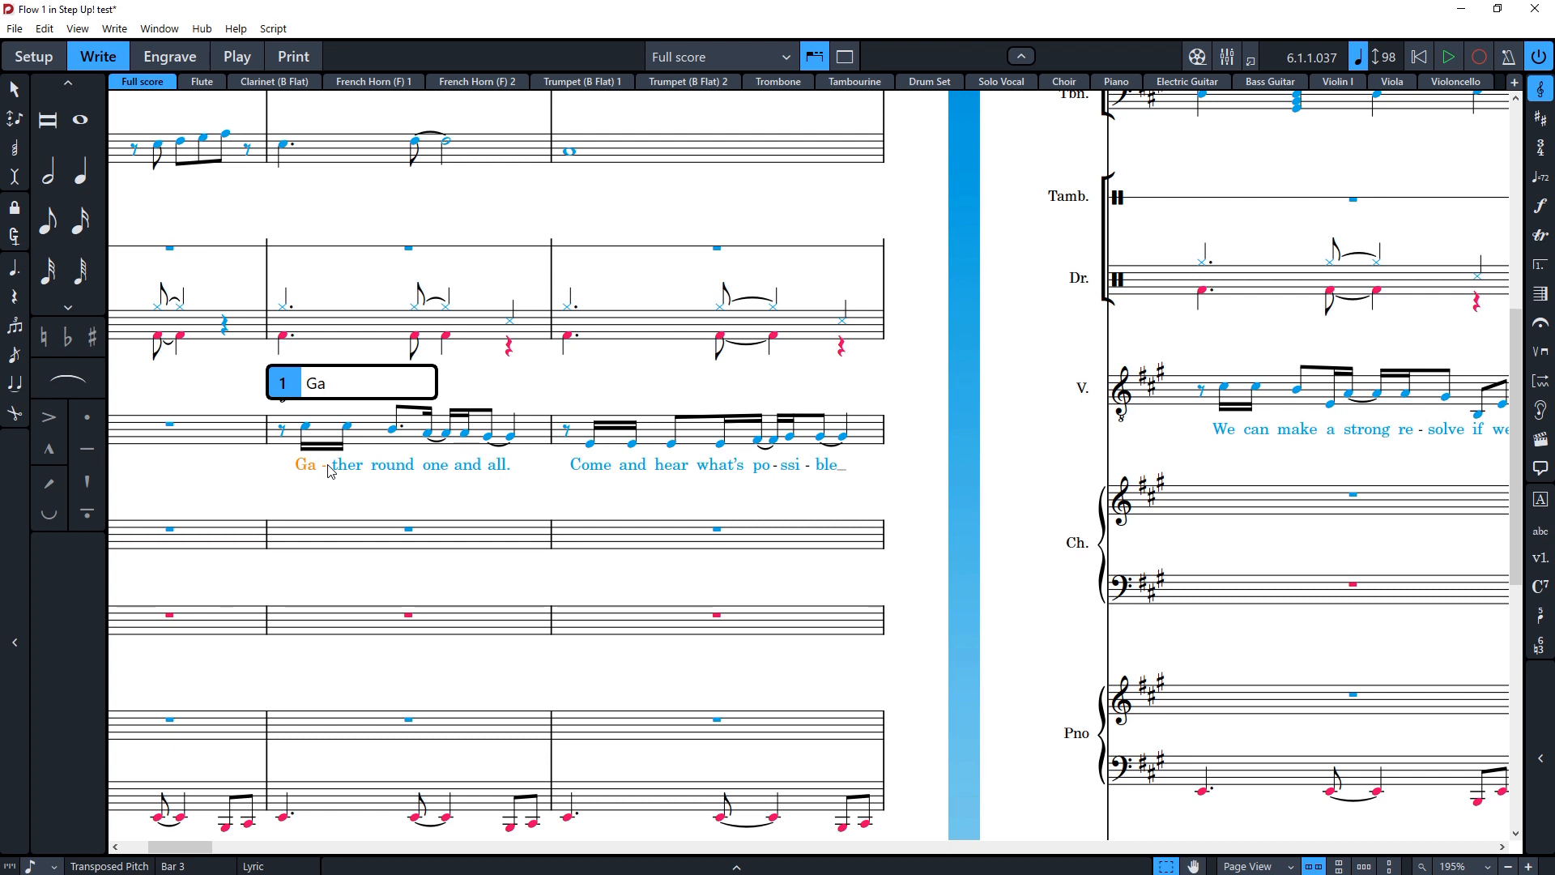
key("Down")
type("Th")
key("BackSpace")
key("BackSpace")
type("This")
key("space")
type("verse")
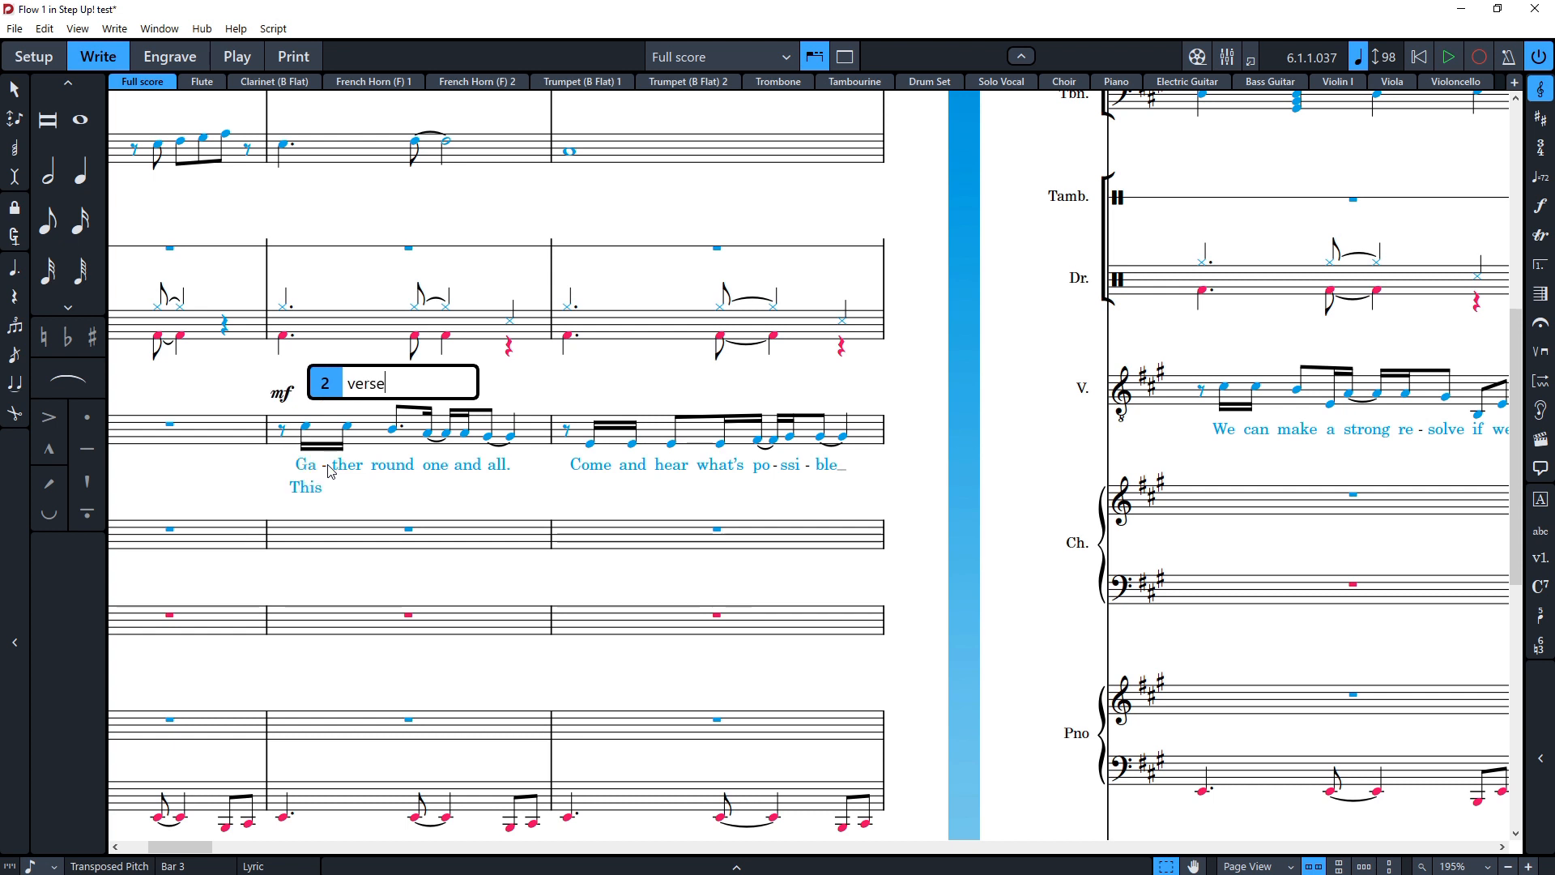
key("BackSpace")
key("BackSpace")
key("BackSpace")
key("BackSpace")
key("BackSpace")
key("BackSpace")
type("is")
key("space")
key("Escape")
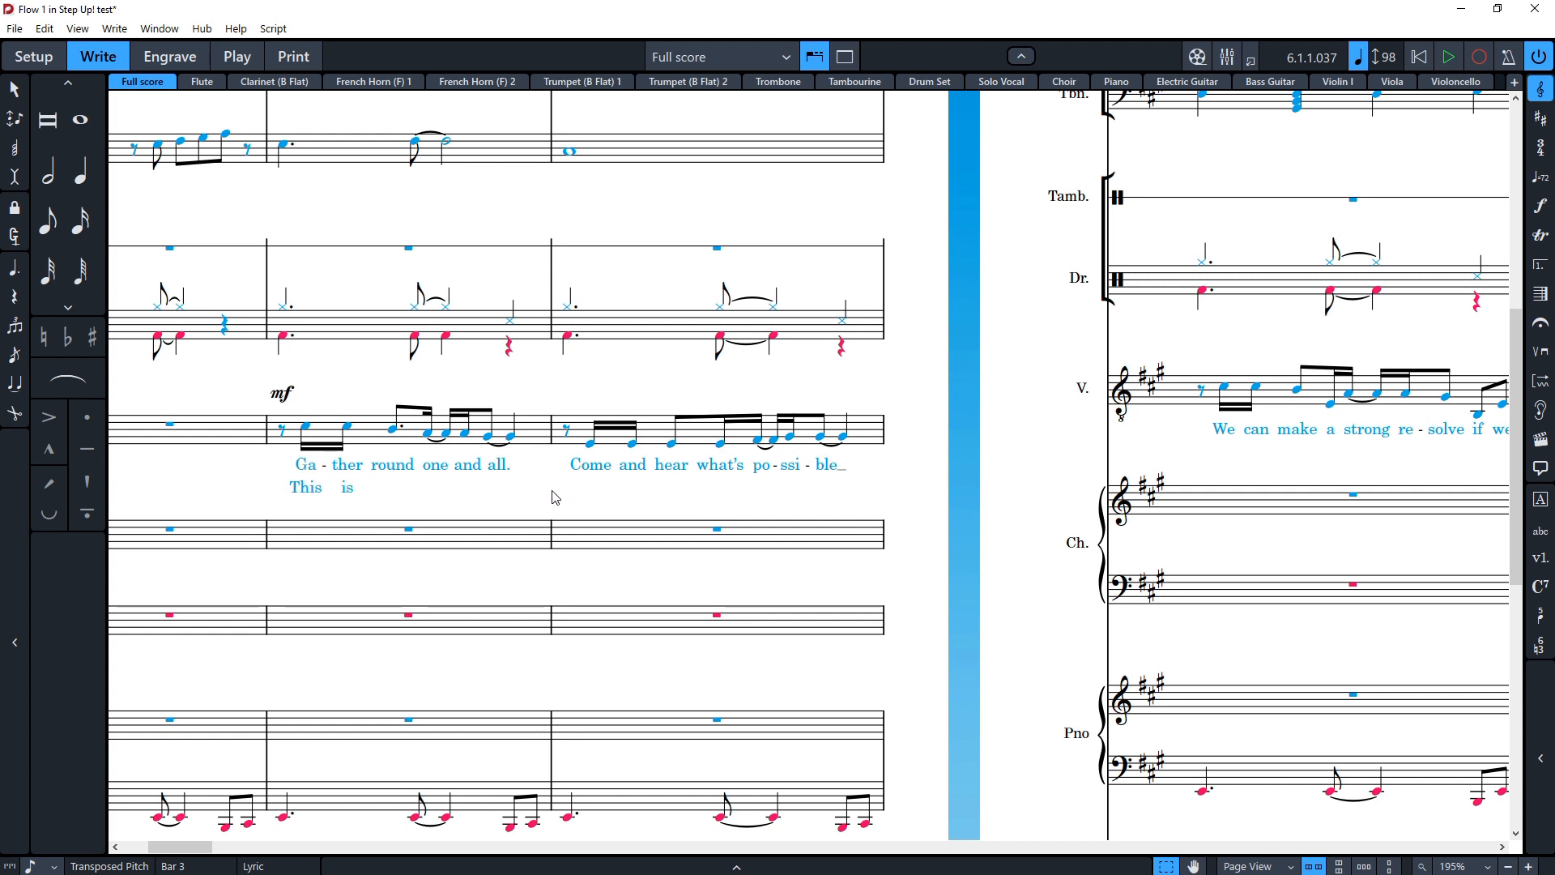
Step: Continue the second verse lyrics with "a new verse."
key("shift+l")
type("a")
key("space")
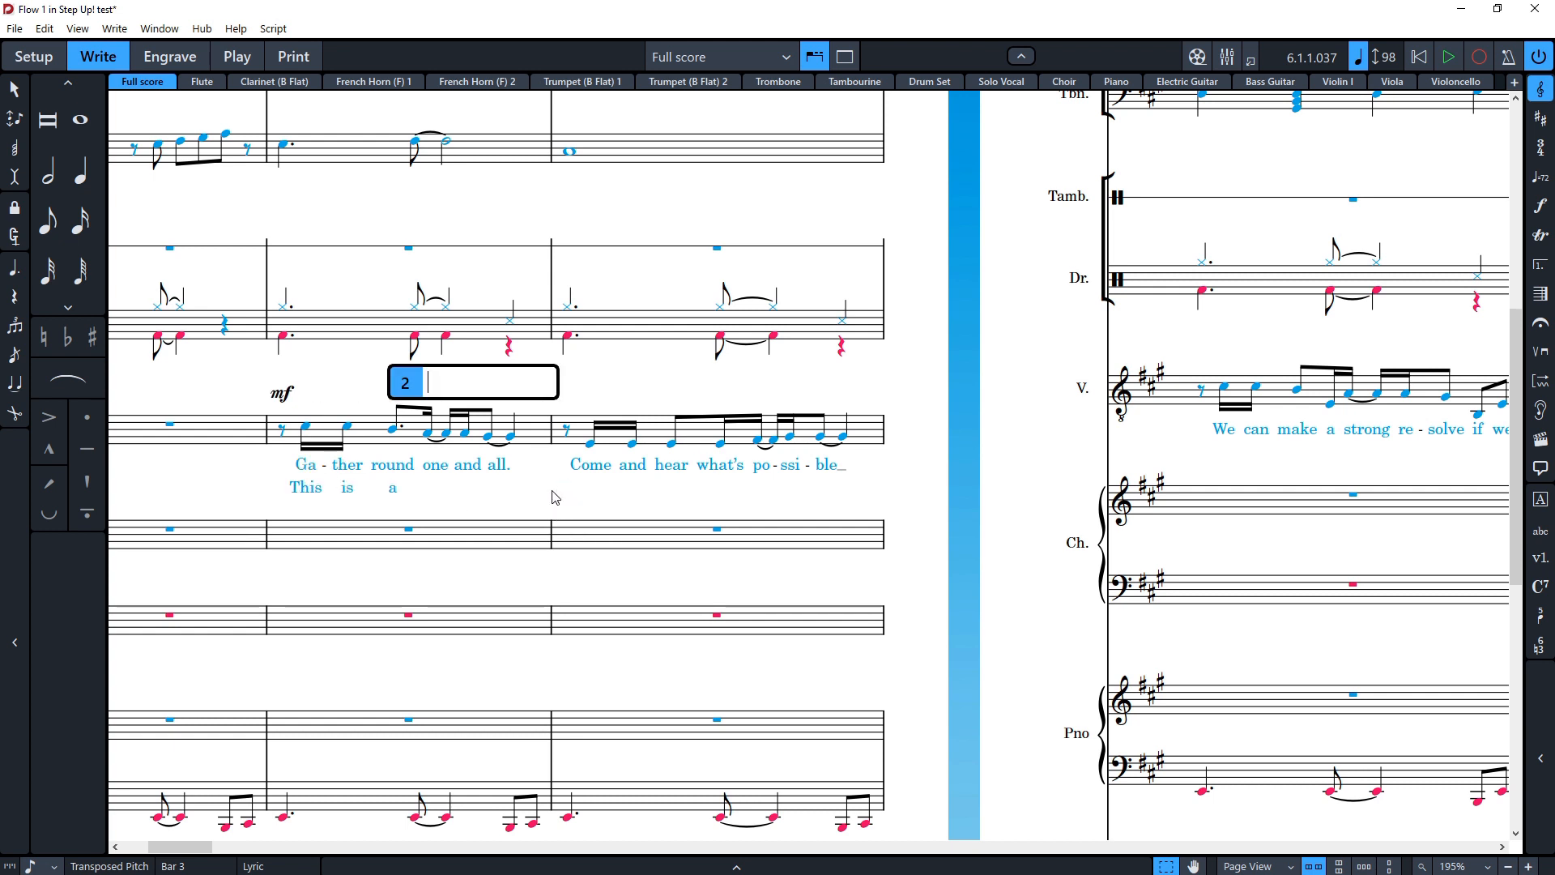
type("new")
key("space")
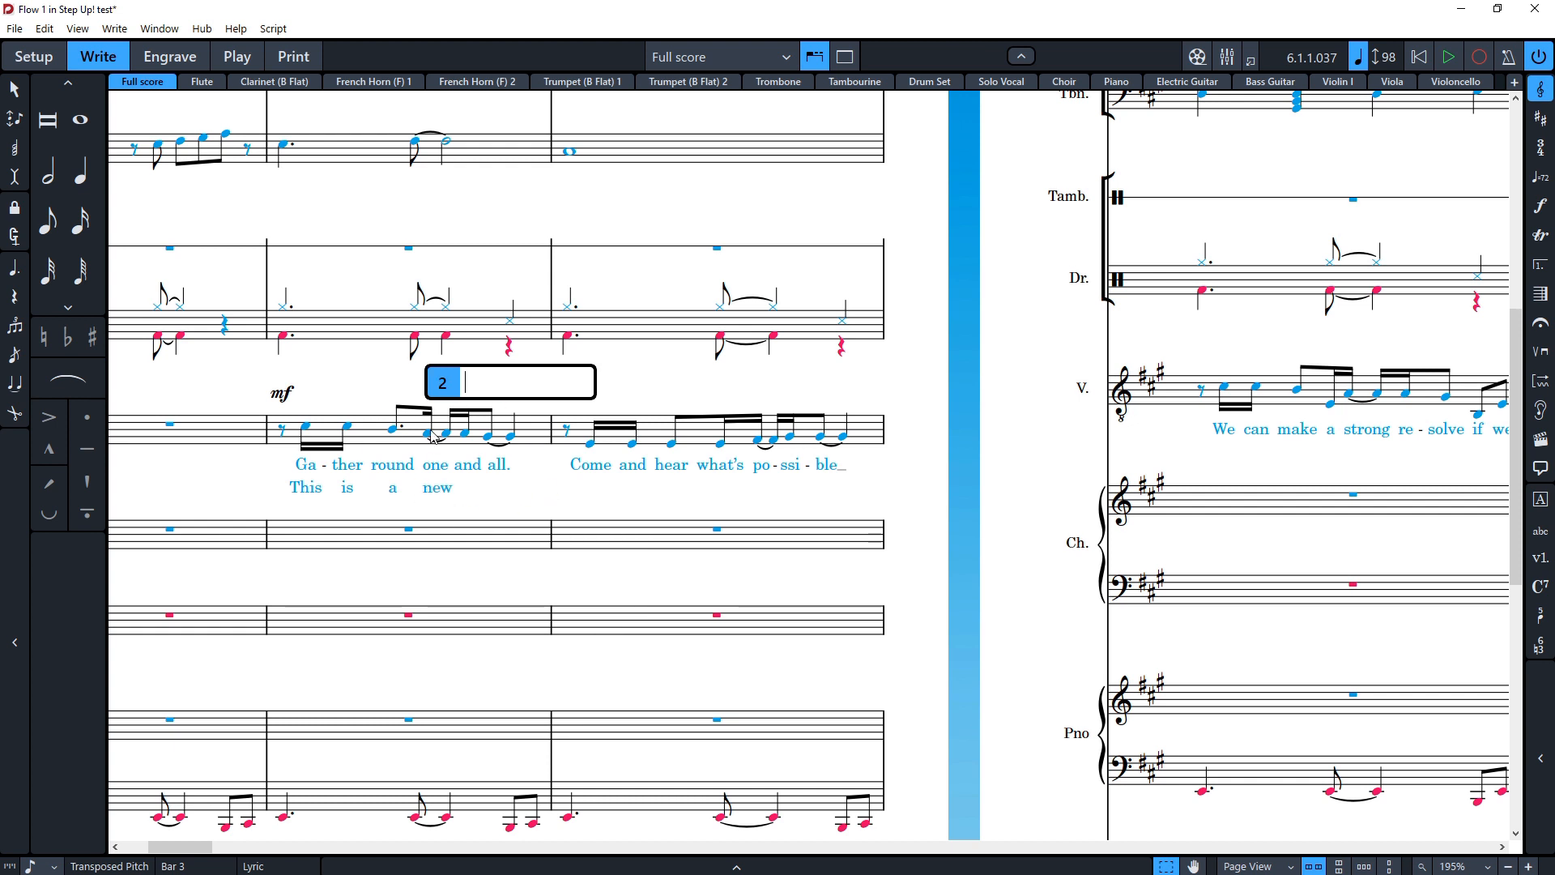
type("verse.")
left_click(539, 486)
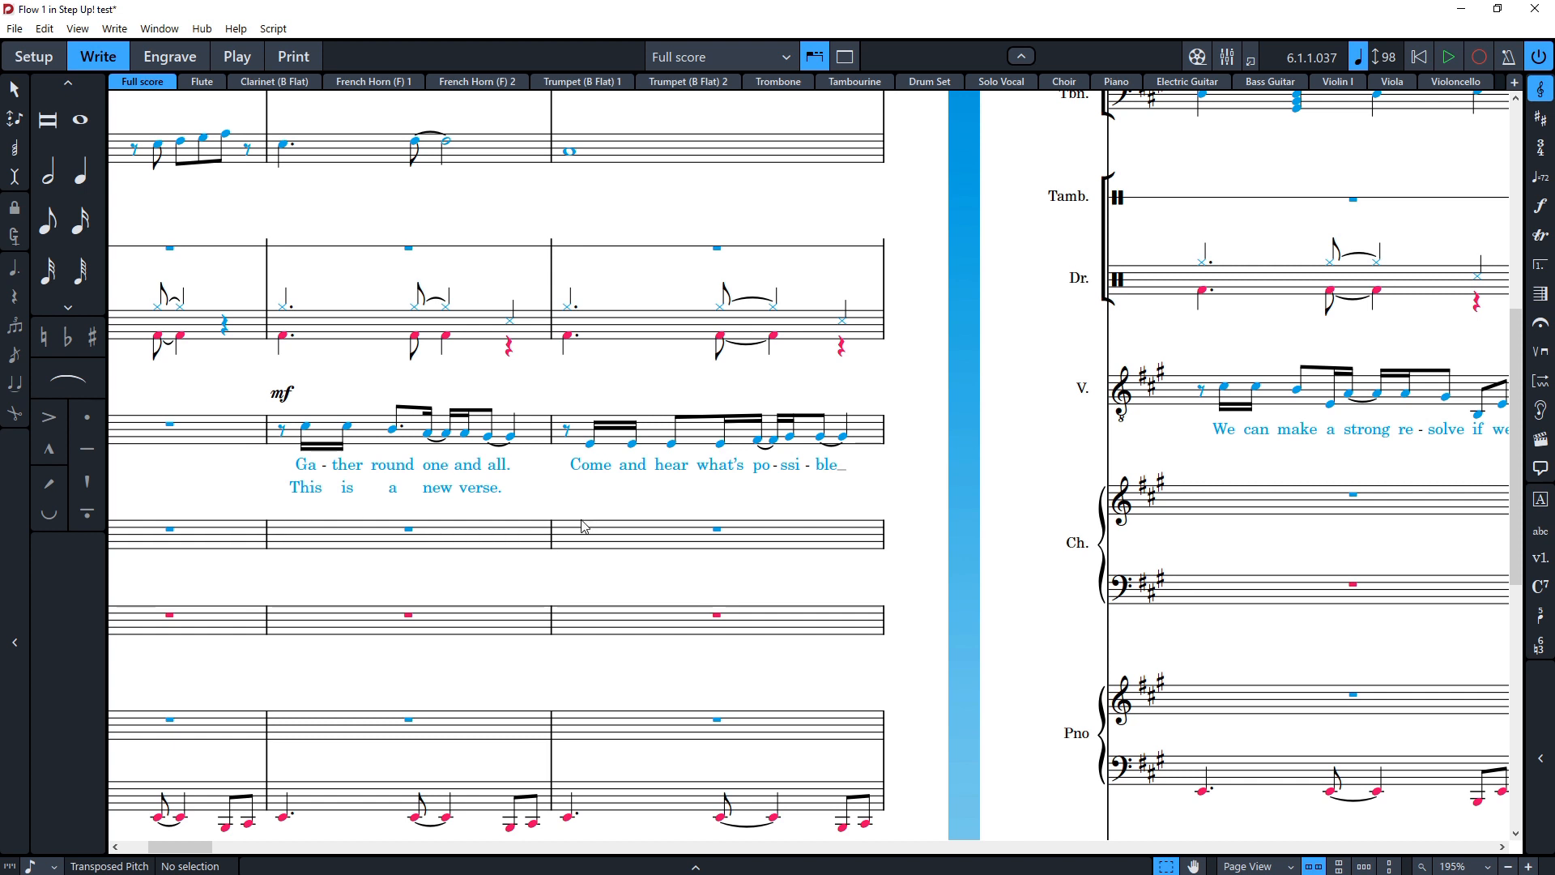
Step: Delete the existing lyrics from the vocal line in bar 4
left_click(593, 470)
left_click(836, 469, "shift")
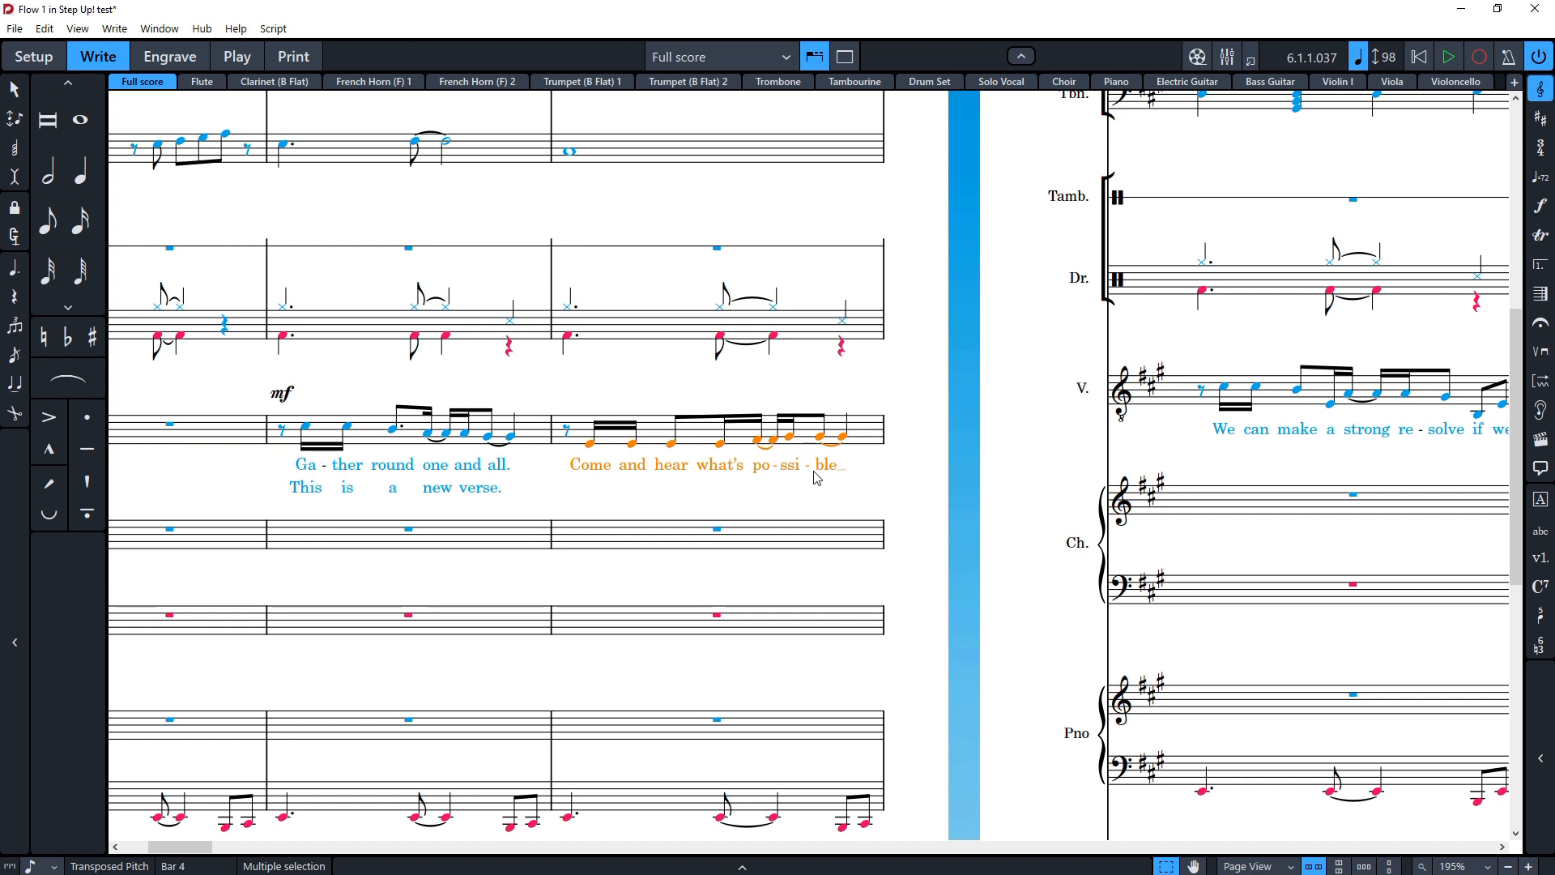
key("ctrl+shift+l")
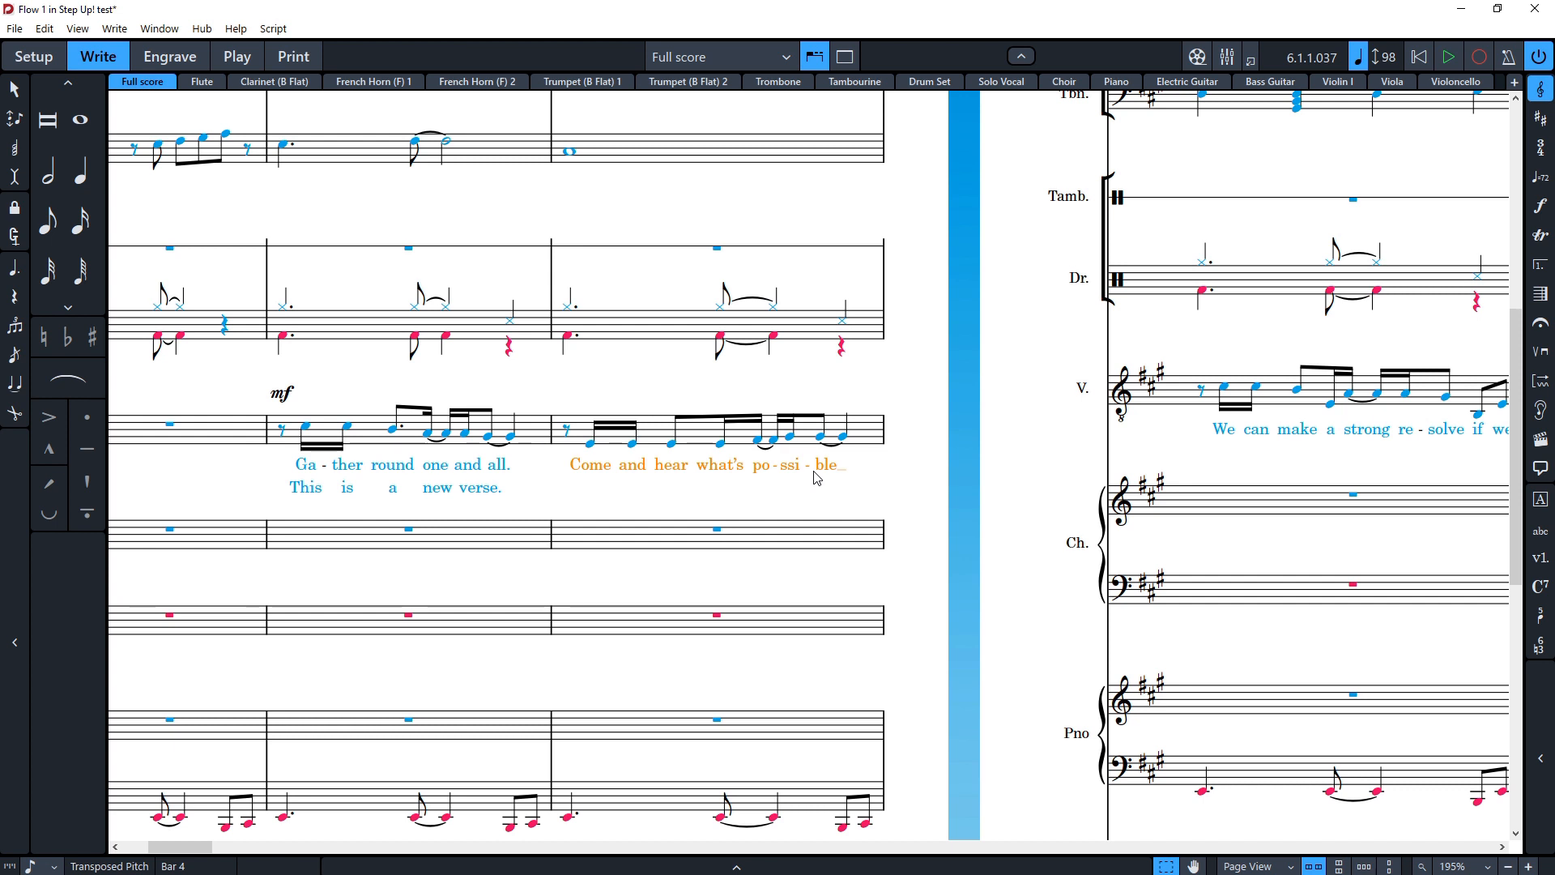
key("Delete")
Step: Enter chorus lyrics "Come and hear what's pos-si-ble." under the vocal notes in bar 4
left_click(670, 444)
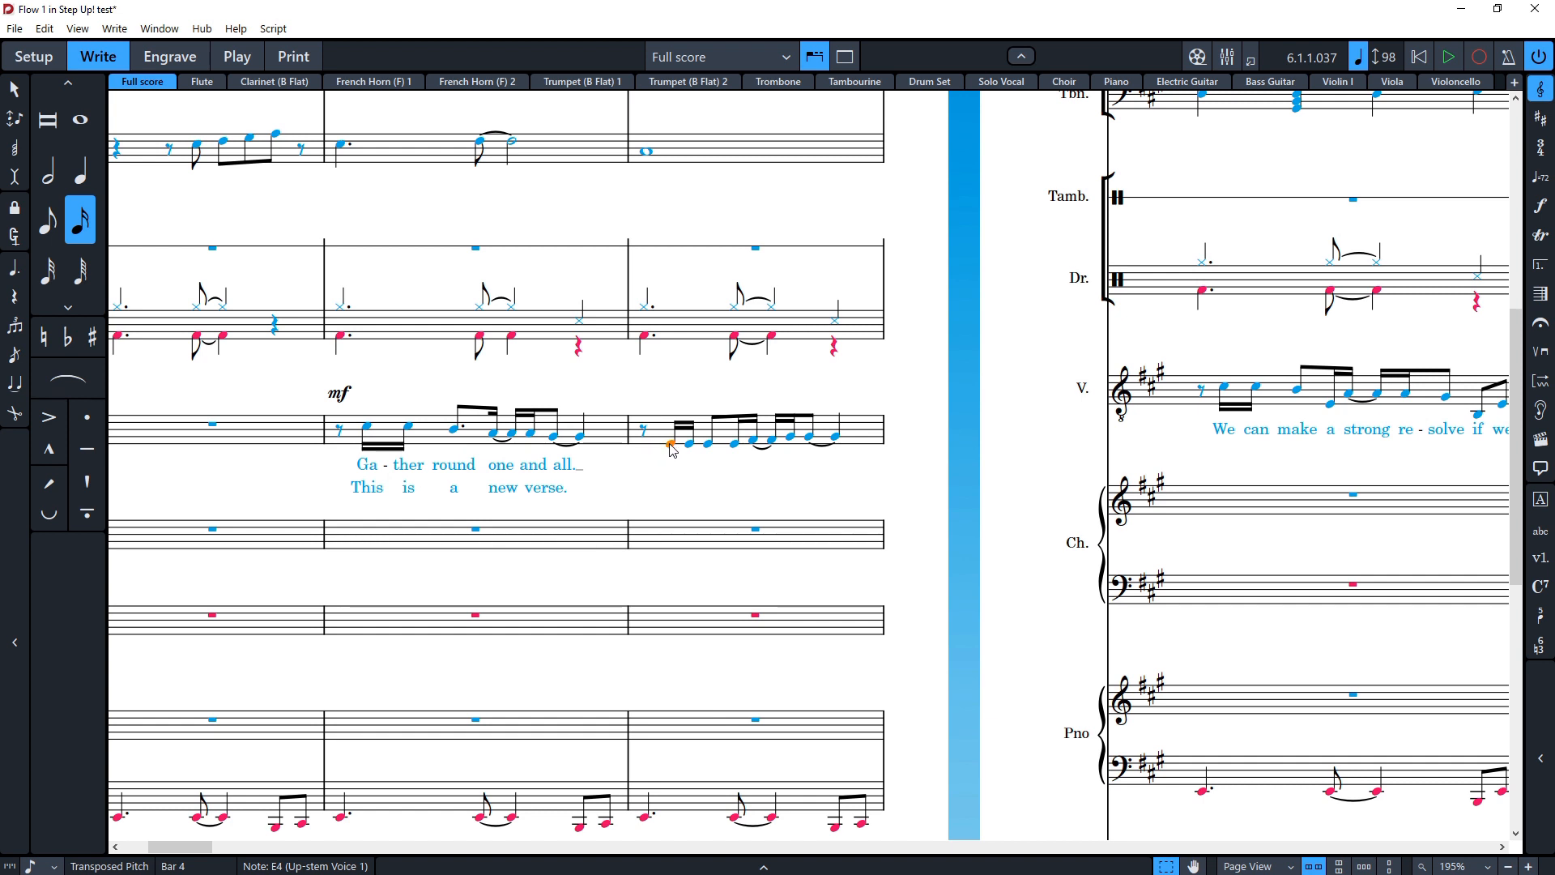
key("shift+l")
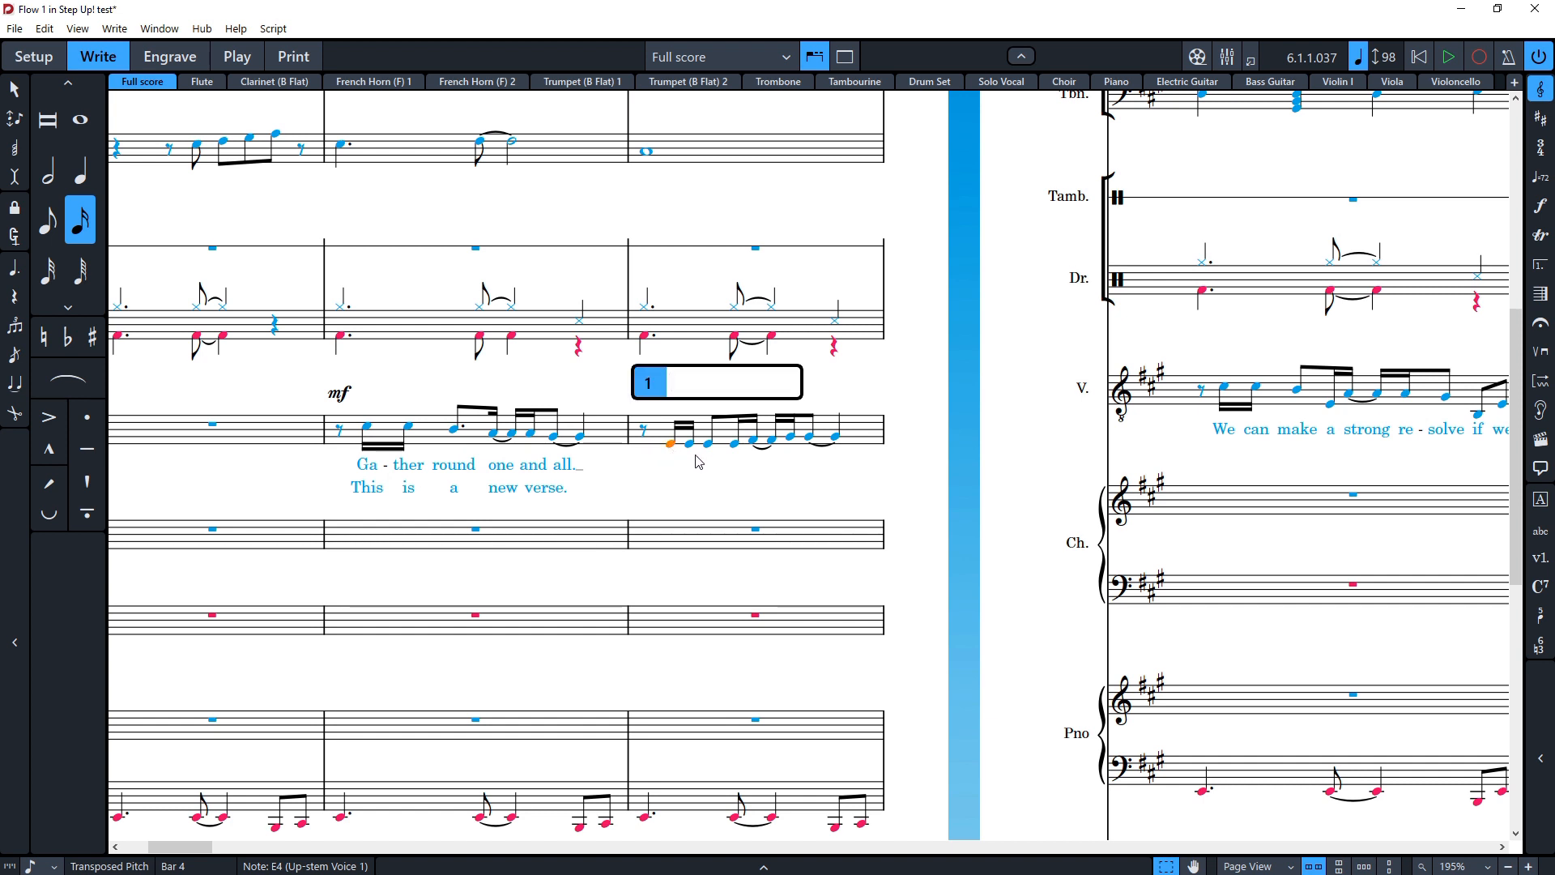
key("Up")
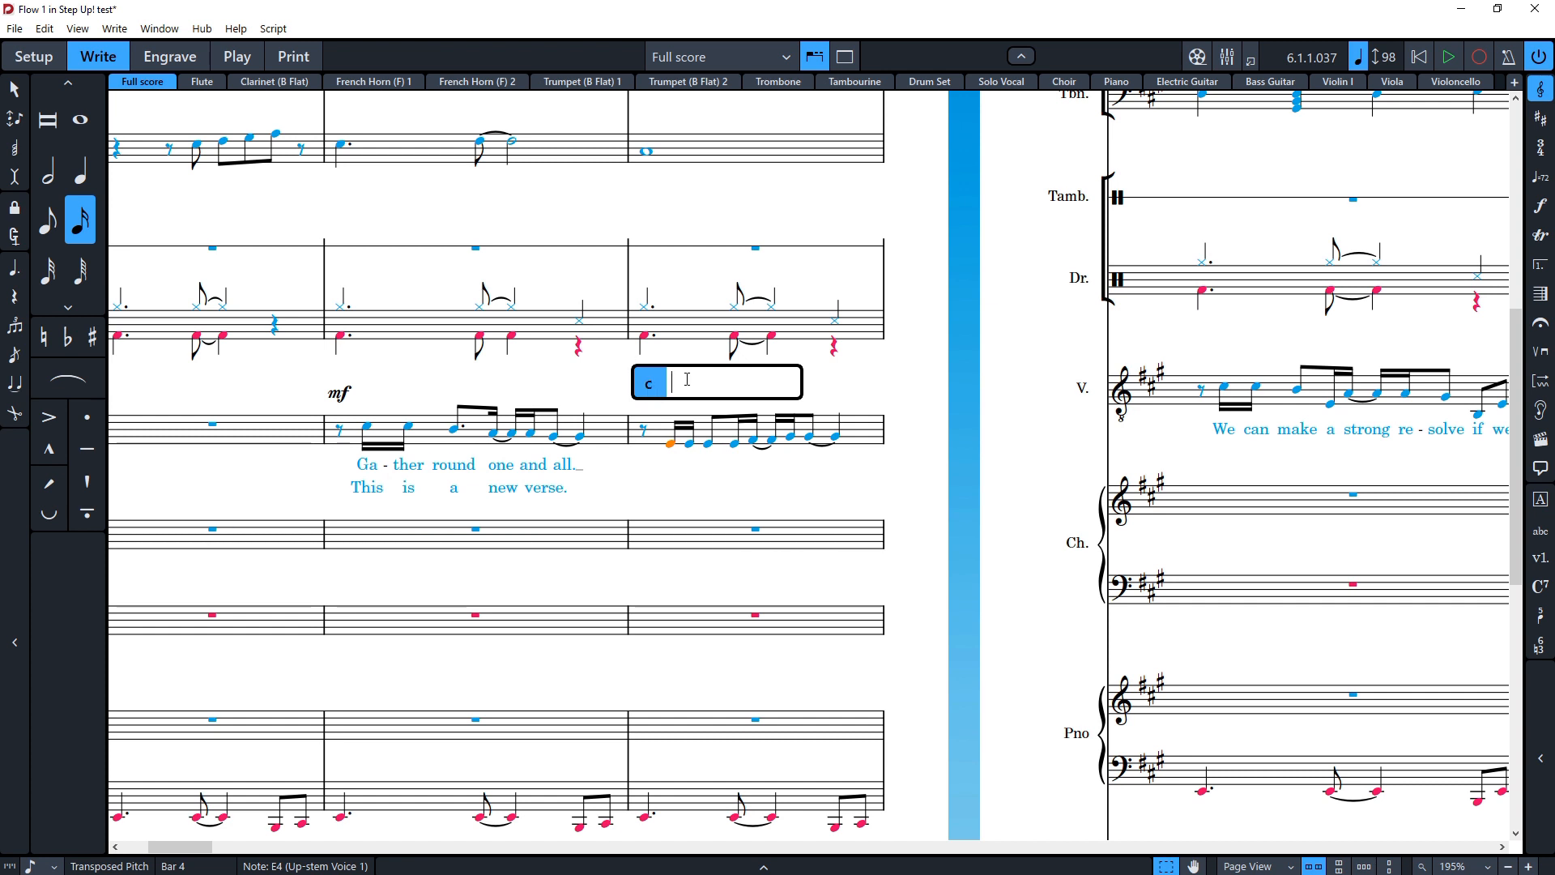
type("Come and hear now what ")
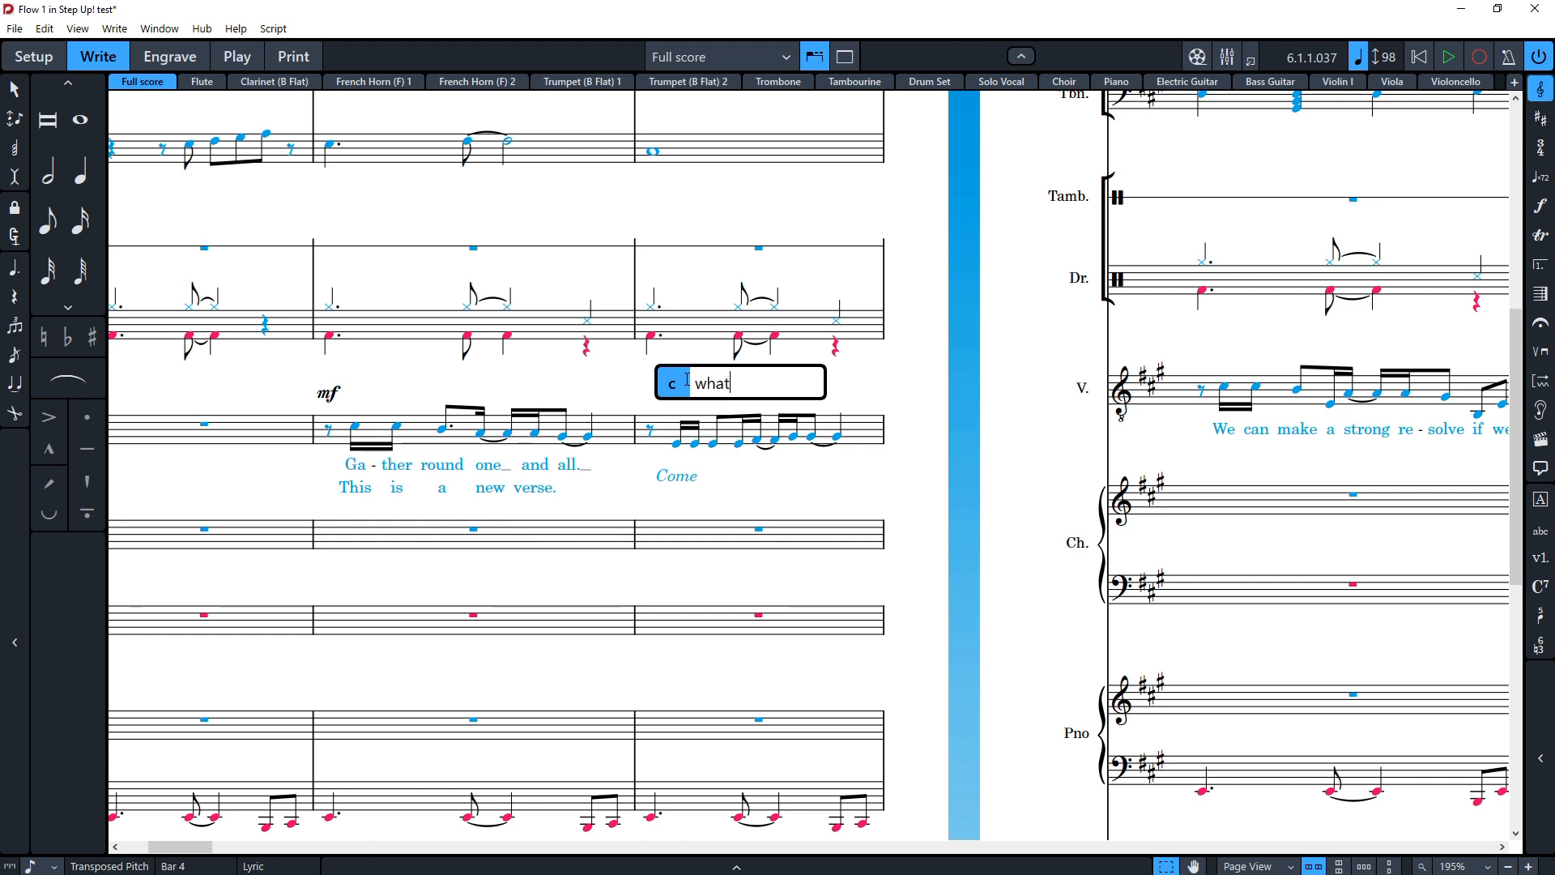
type("and po")
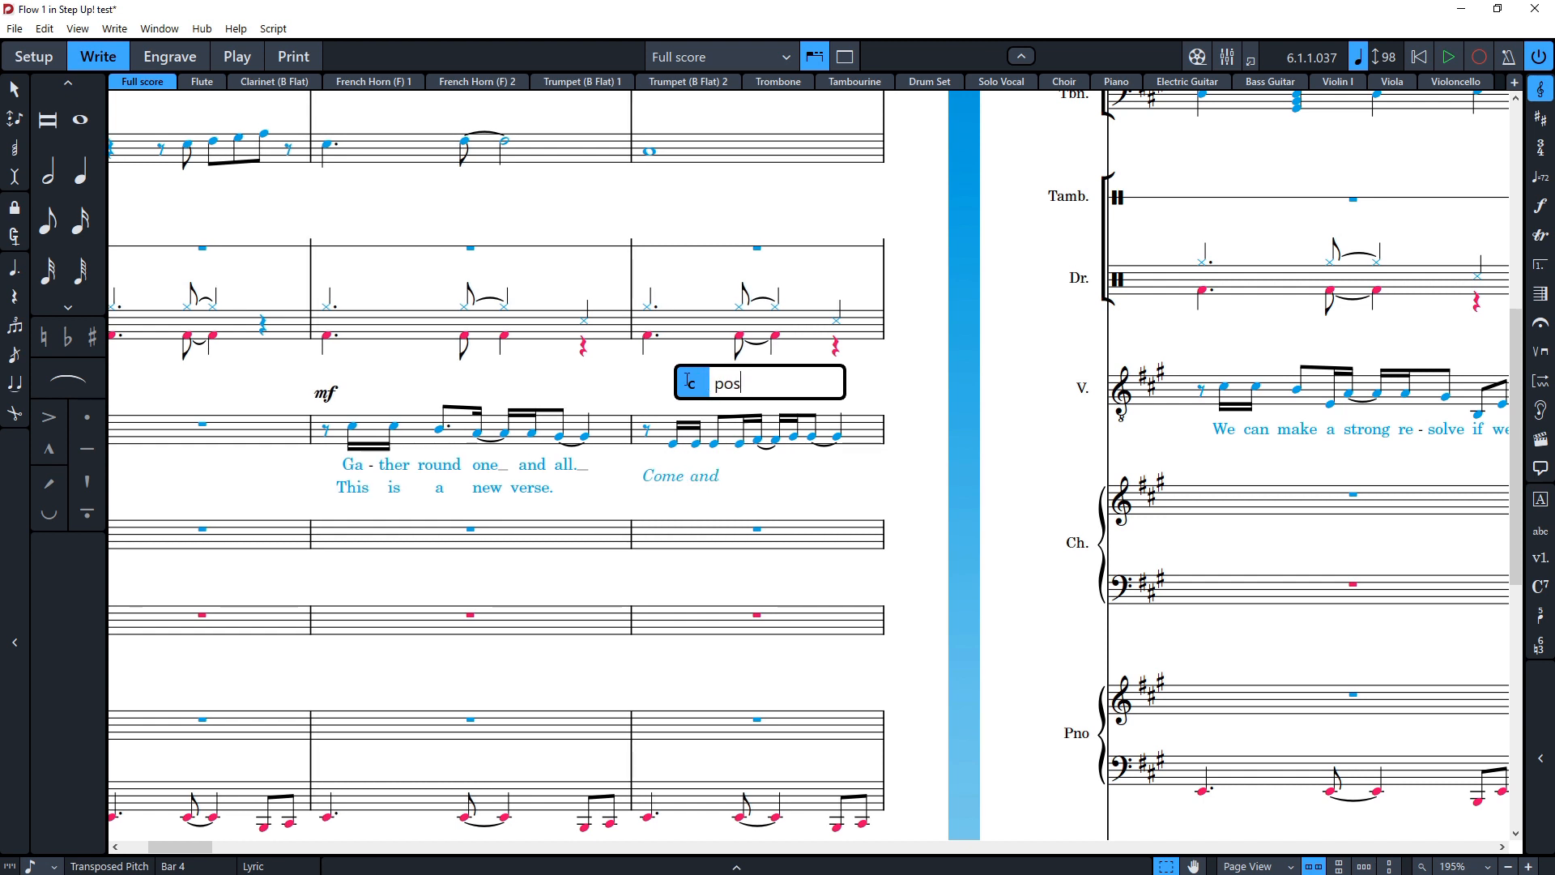
key("BackSpace")
key("BackSpace")
type("hear ")
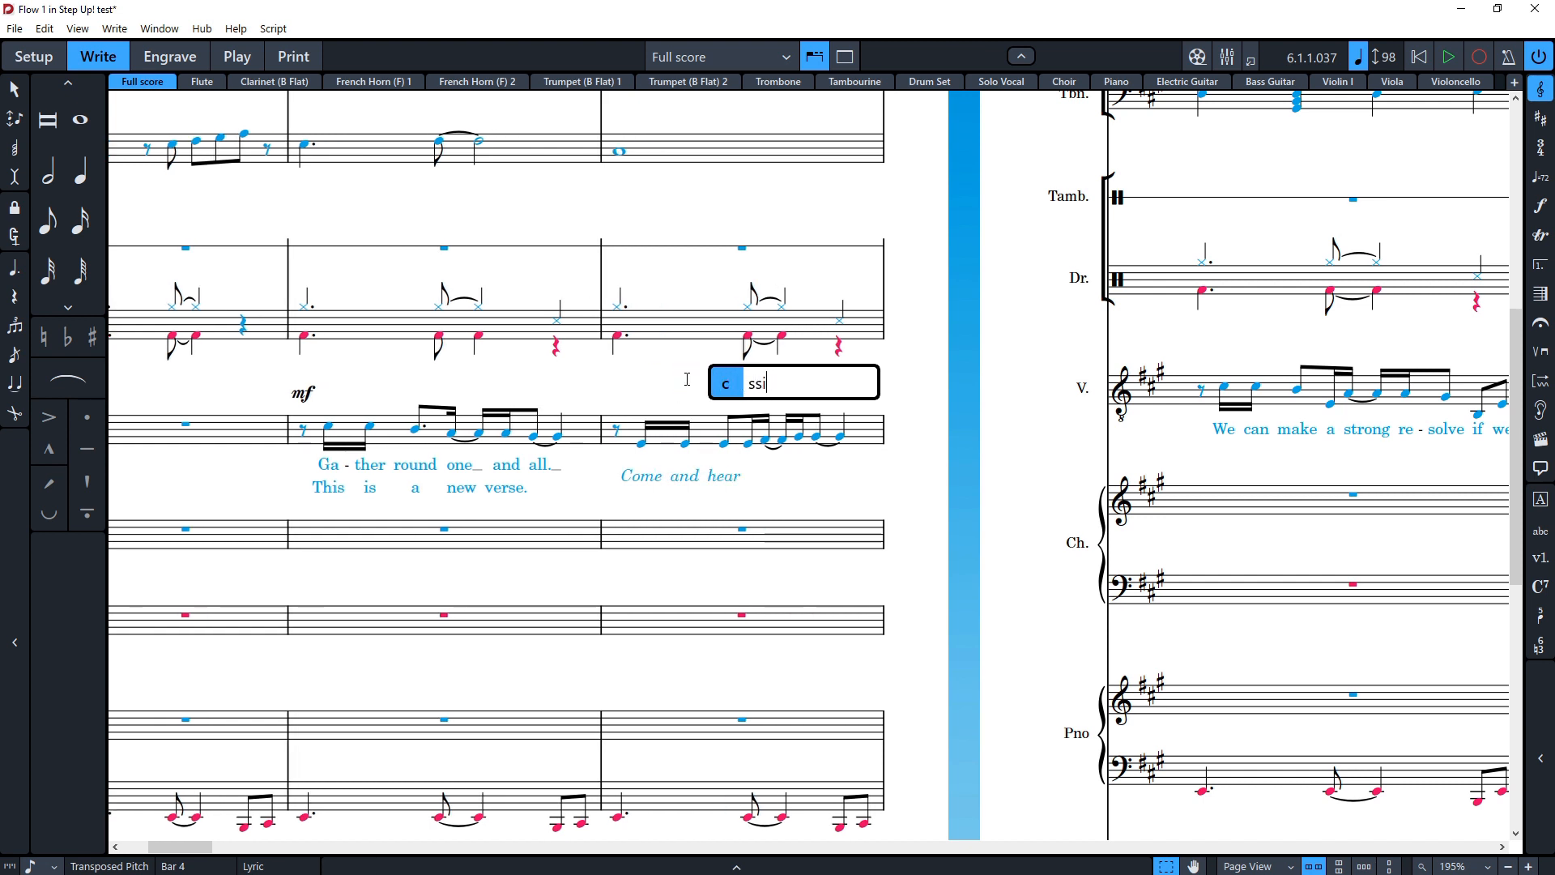
type("what's ble.")
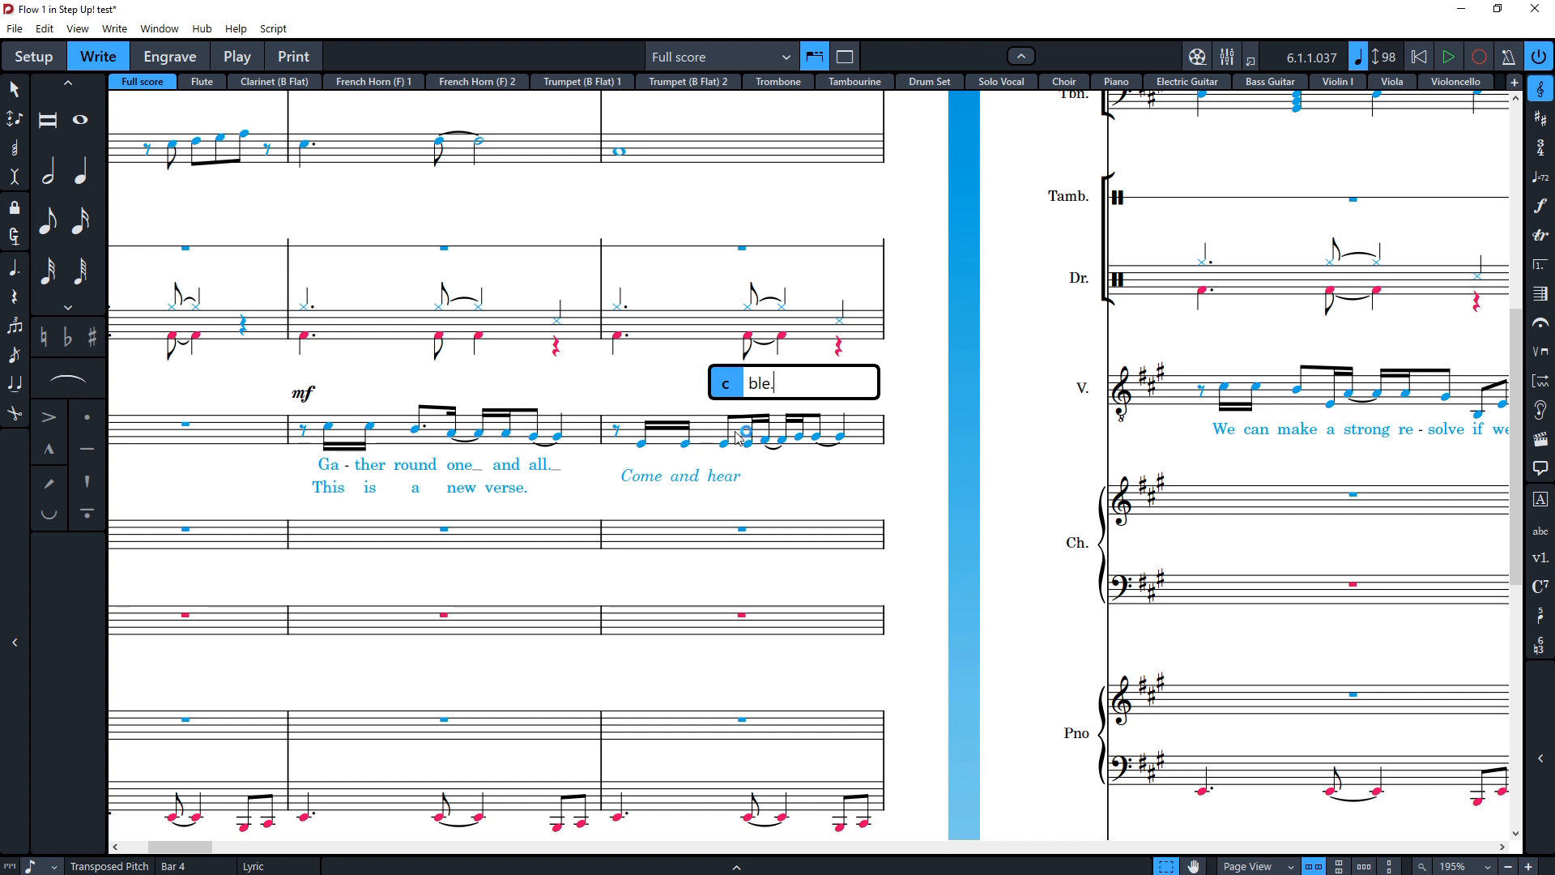
key("BackSpace")
key("BackSpace")
key("BackSpace")
key("BackSpace")
type("po ")
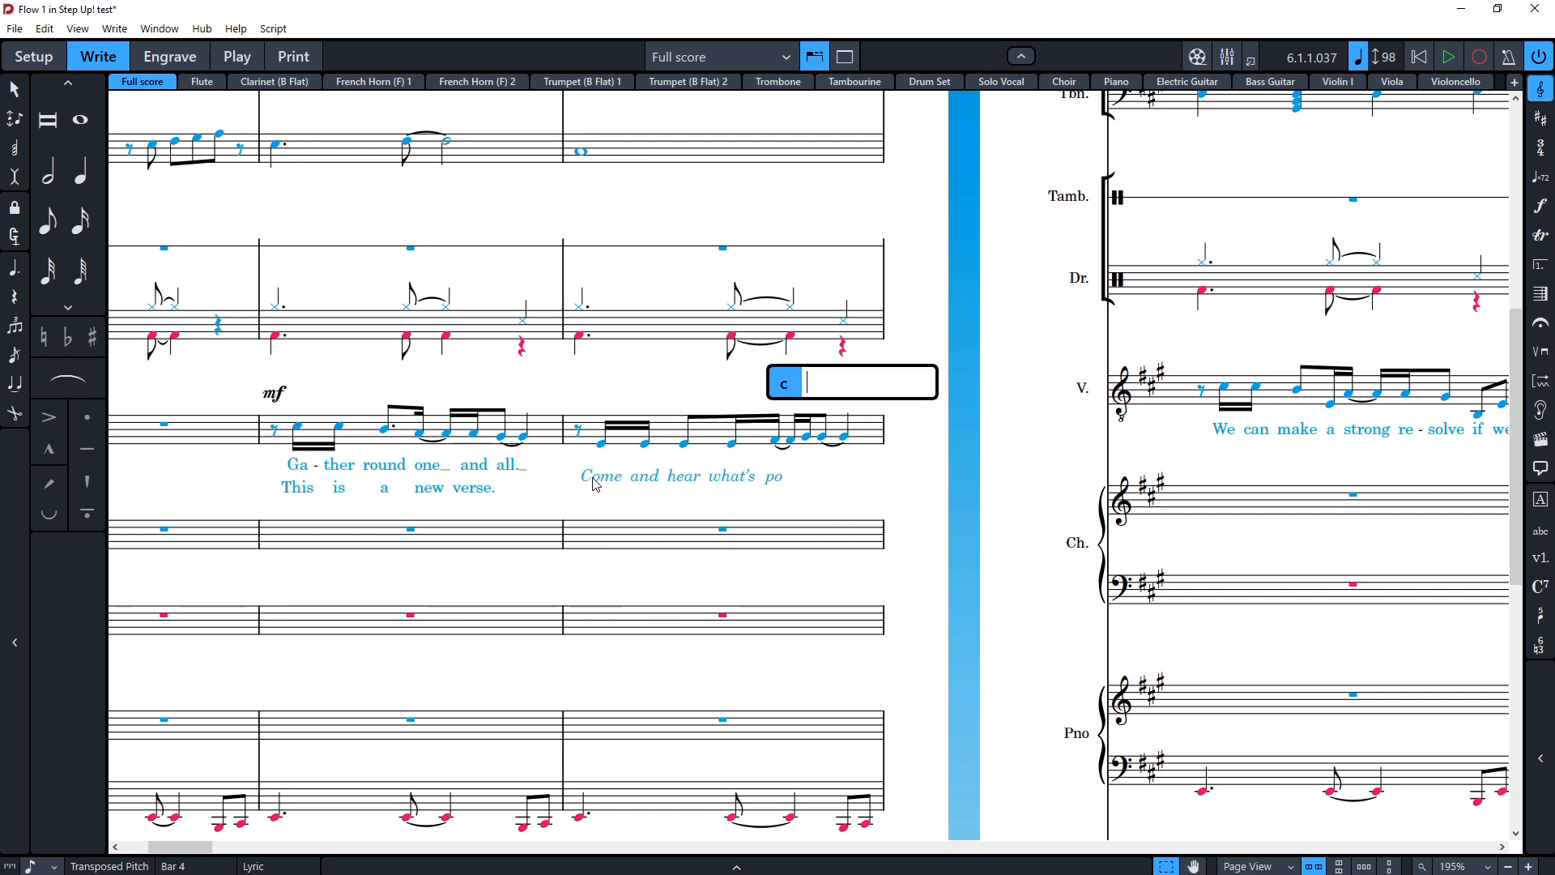
type("ssi")
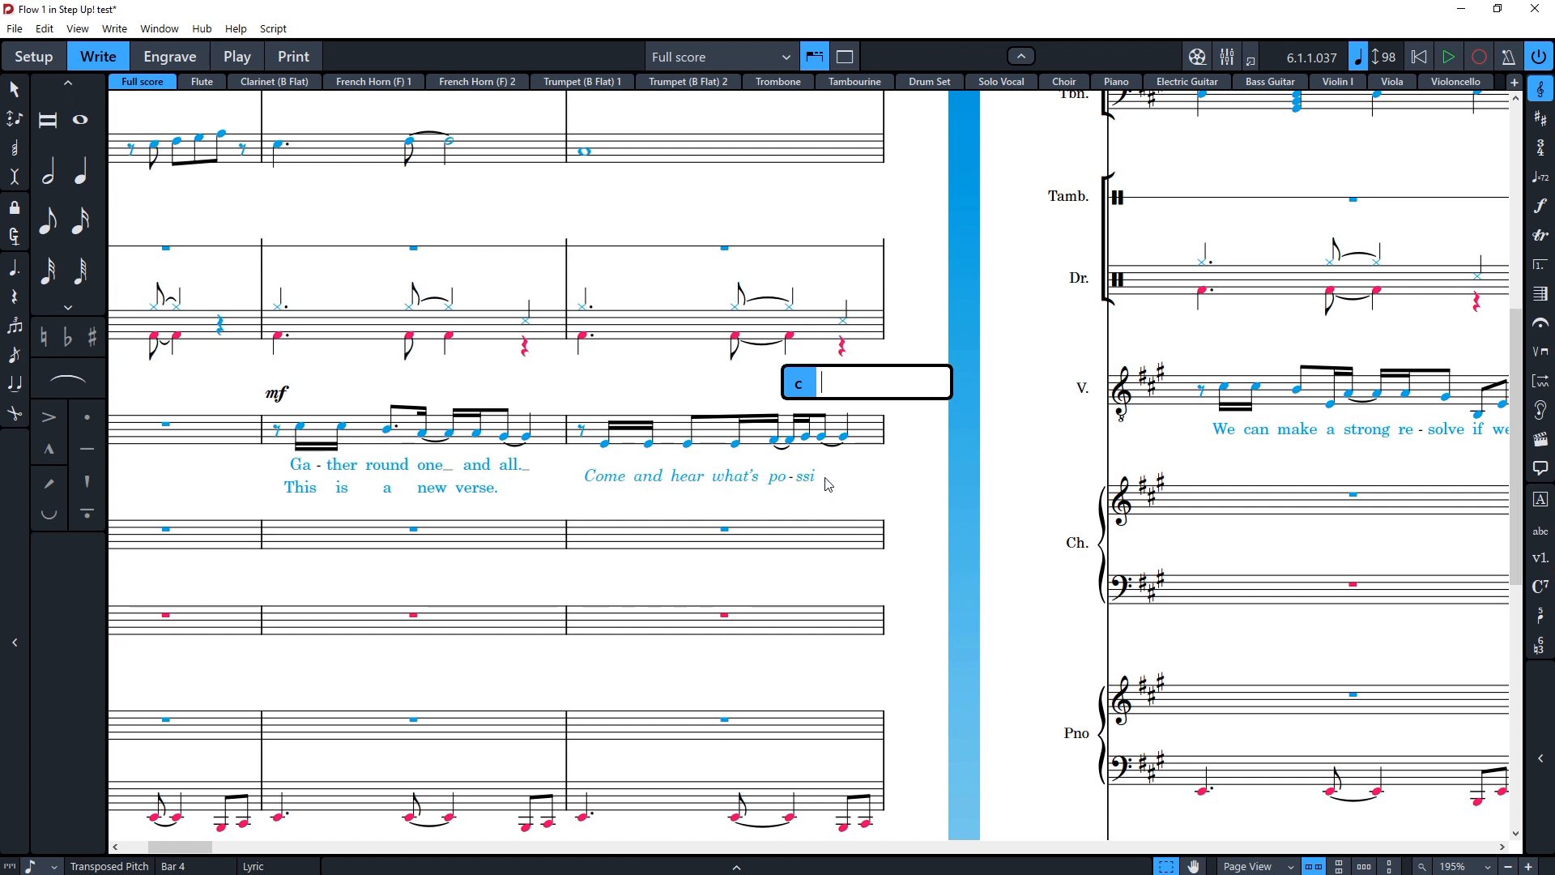
type("-ble.")
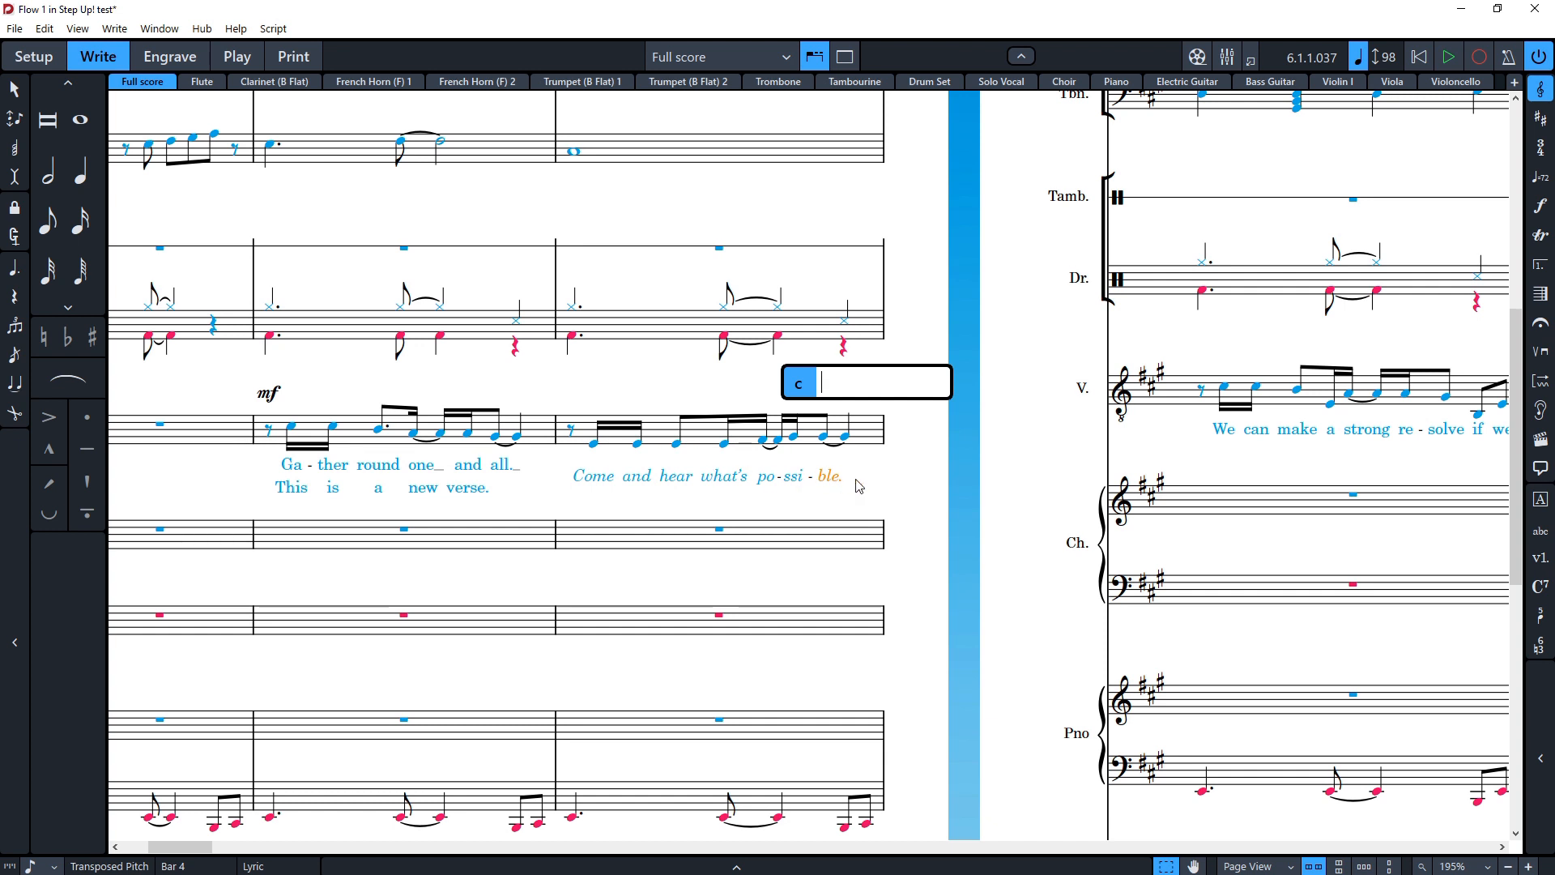
key("Escape")
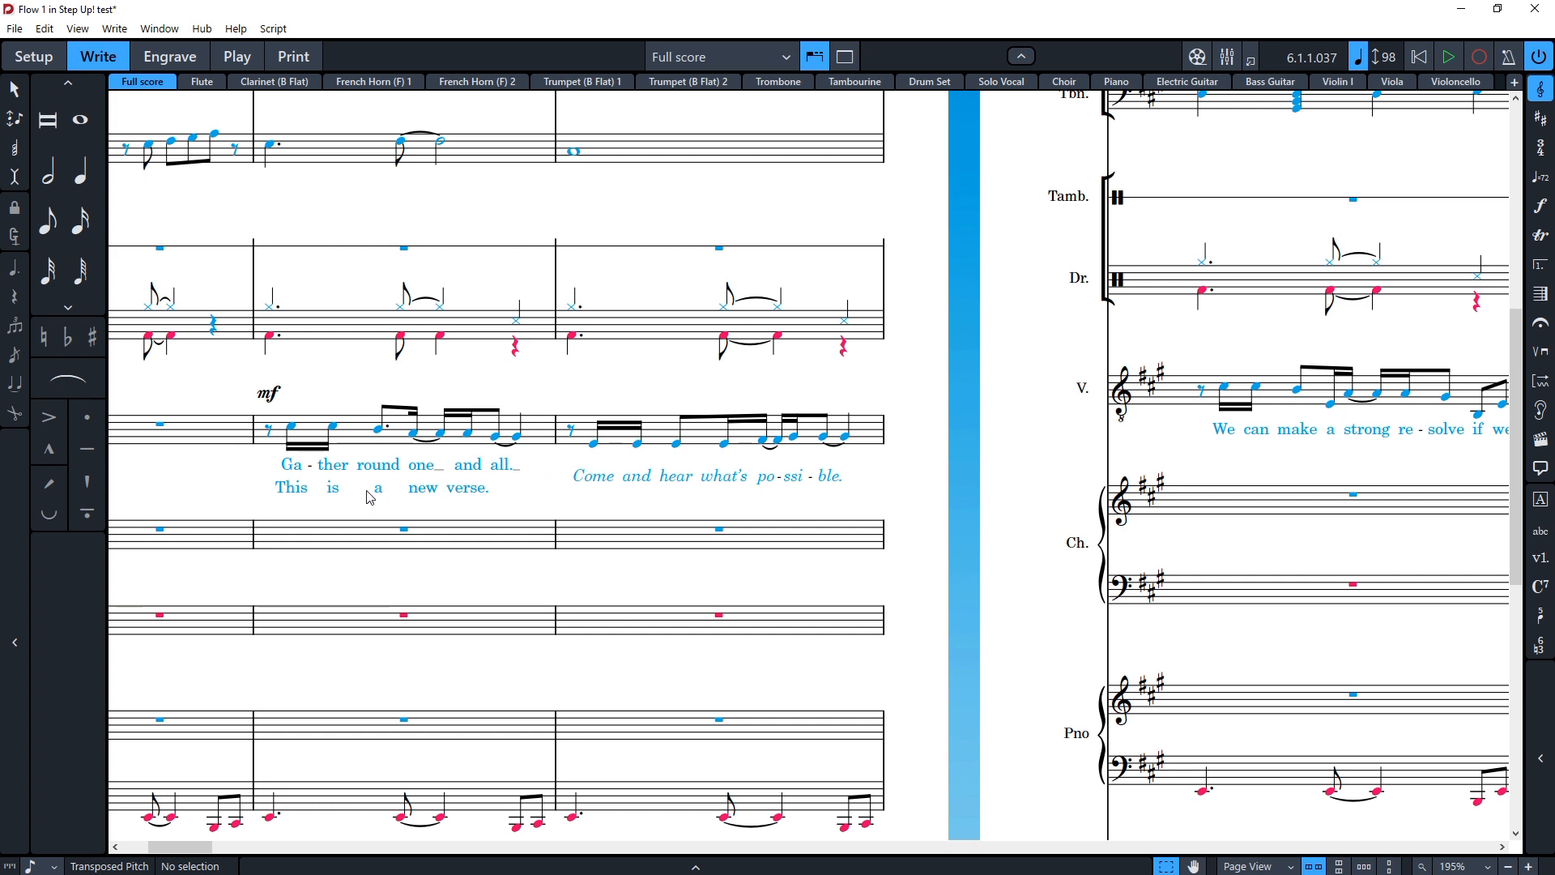
Step: Inspect the lyric properties of the chorus line in bar 4
left_click(598, 476)
left_click(736, 863)
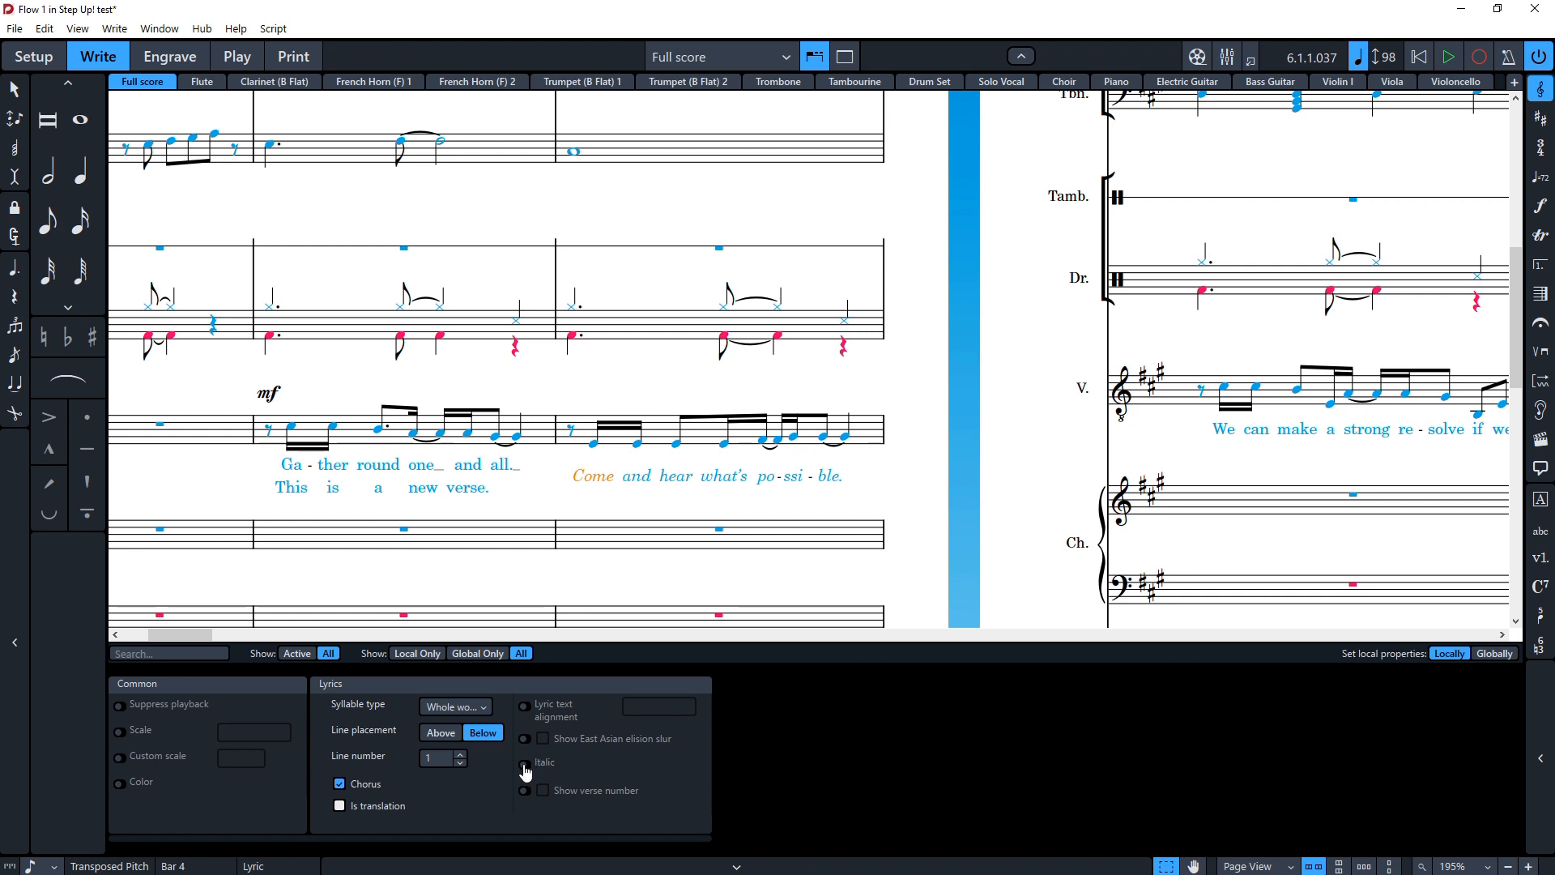
left_click(672, 866)
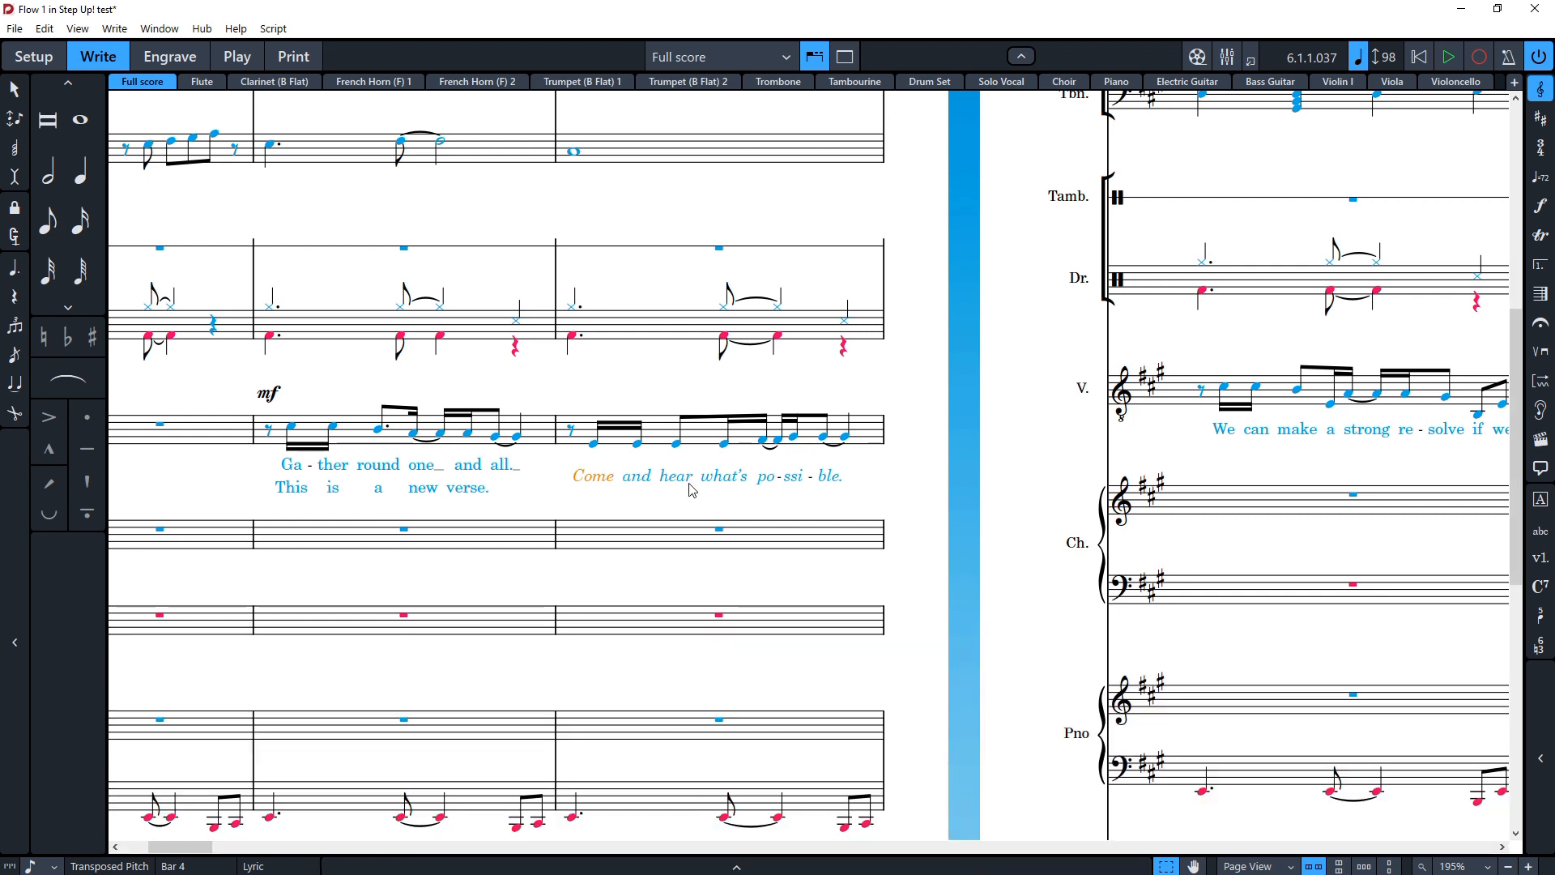
left_click(732, 864)
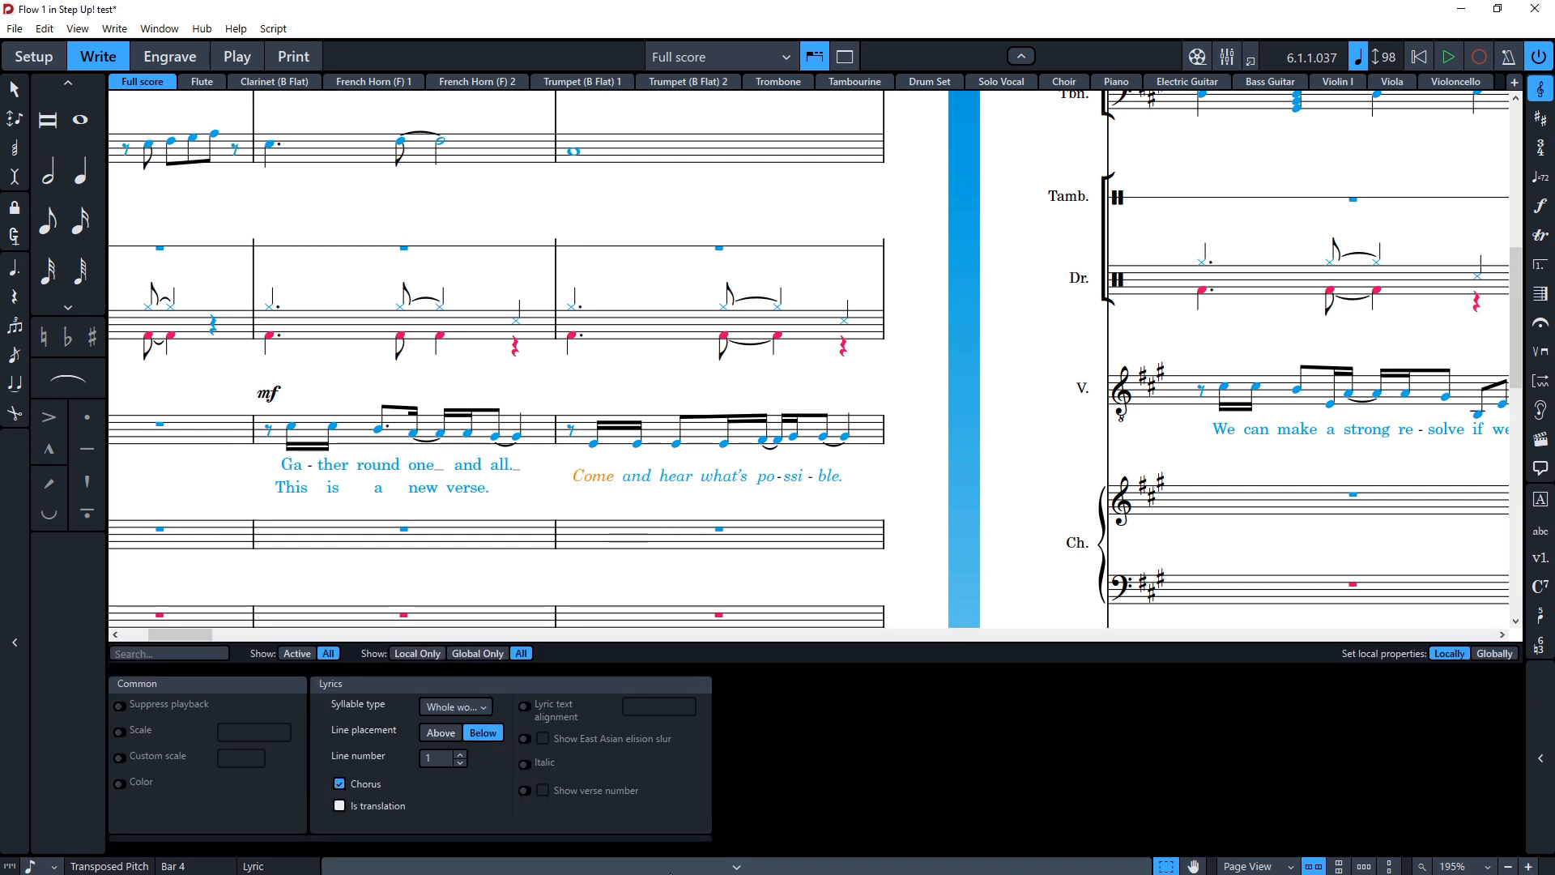
left_click(682, 866)
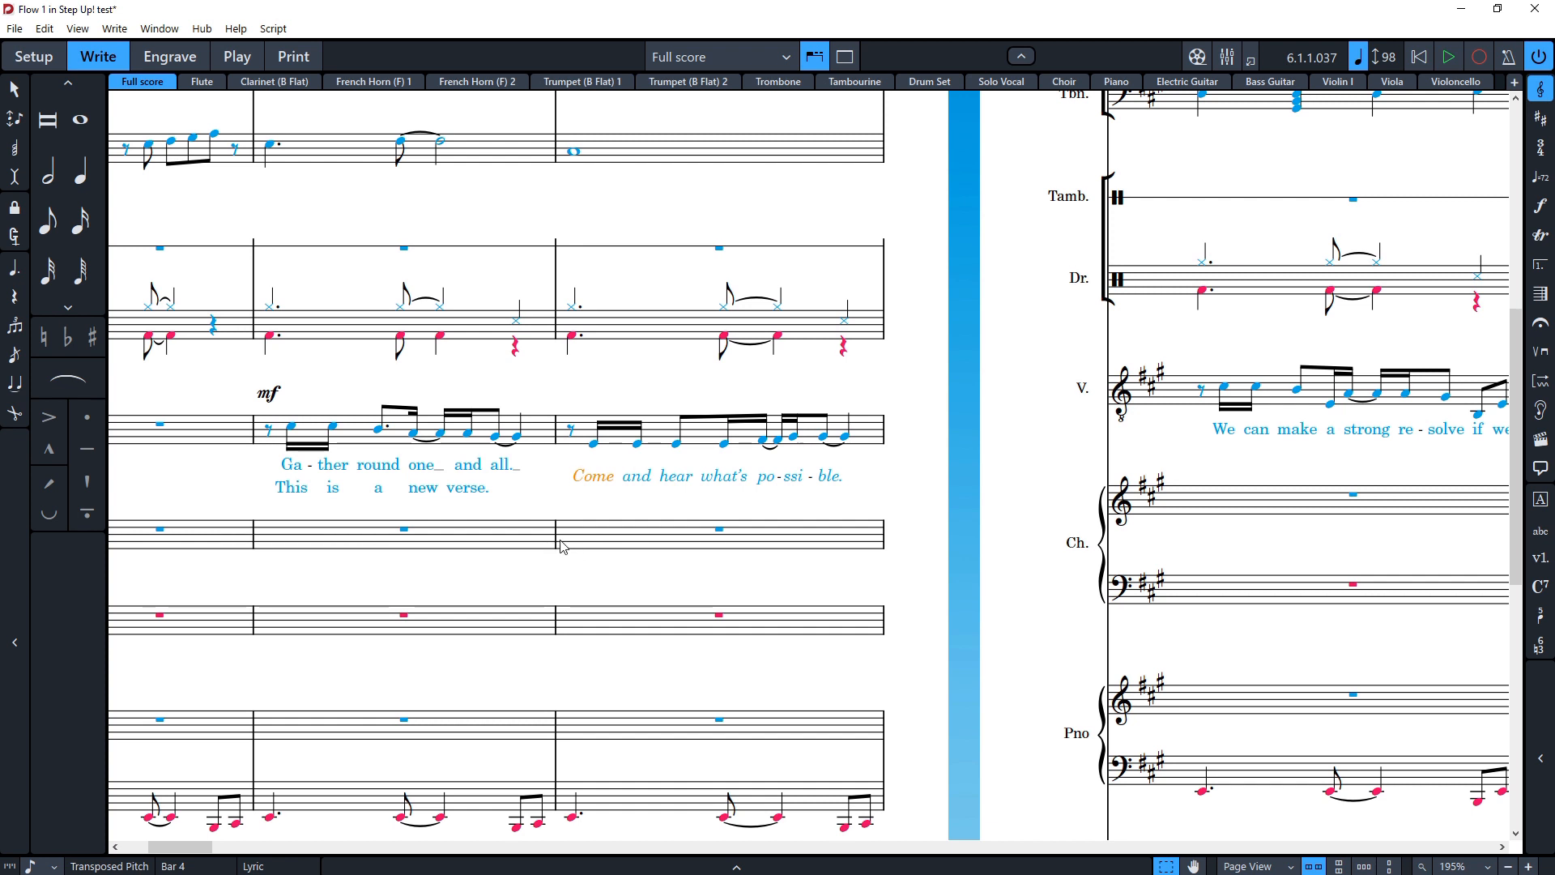
Step: Add a trill to the last trombone note in bar 5
scroll(503, 513, "right", 3)
scroll(485, 515, "right", 3)
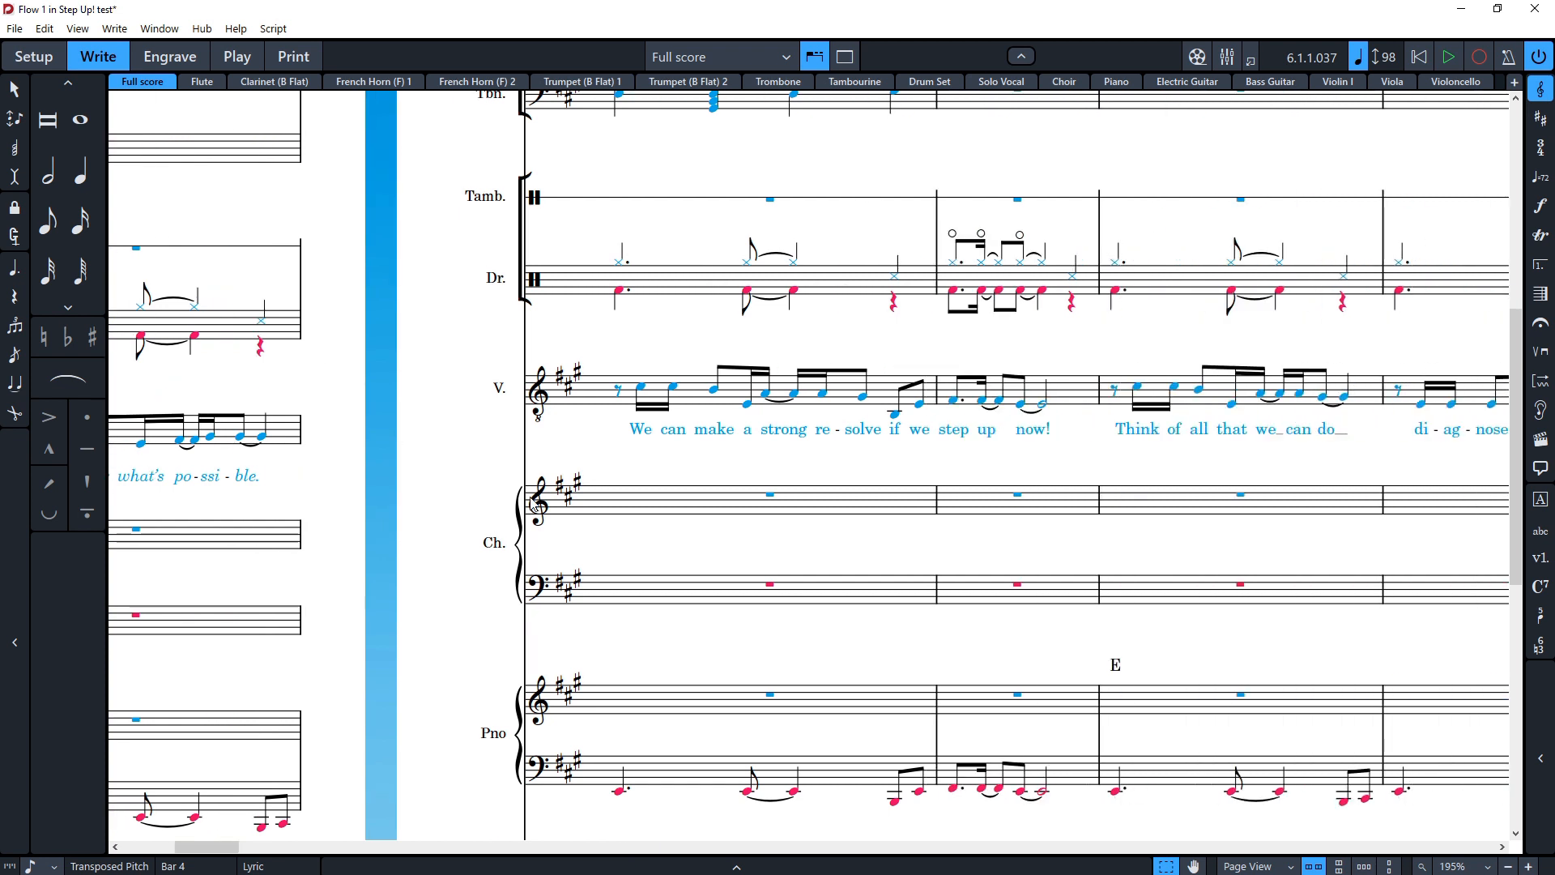
scroll(615, 453, "up", 1)
scroll(642, 480, "up", 2)
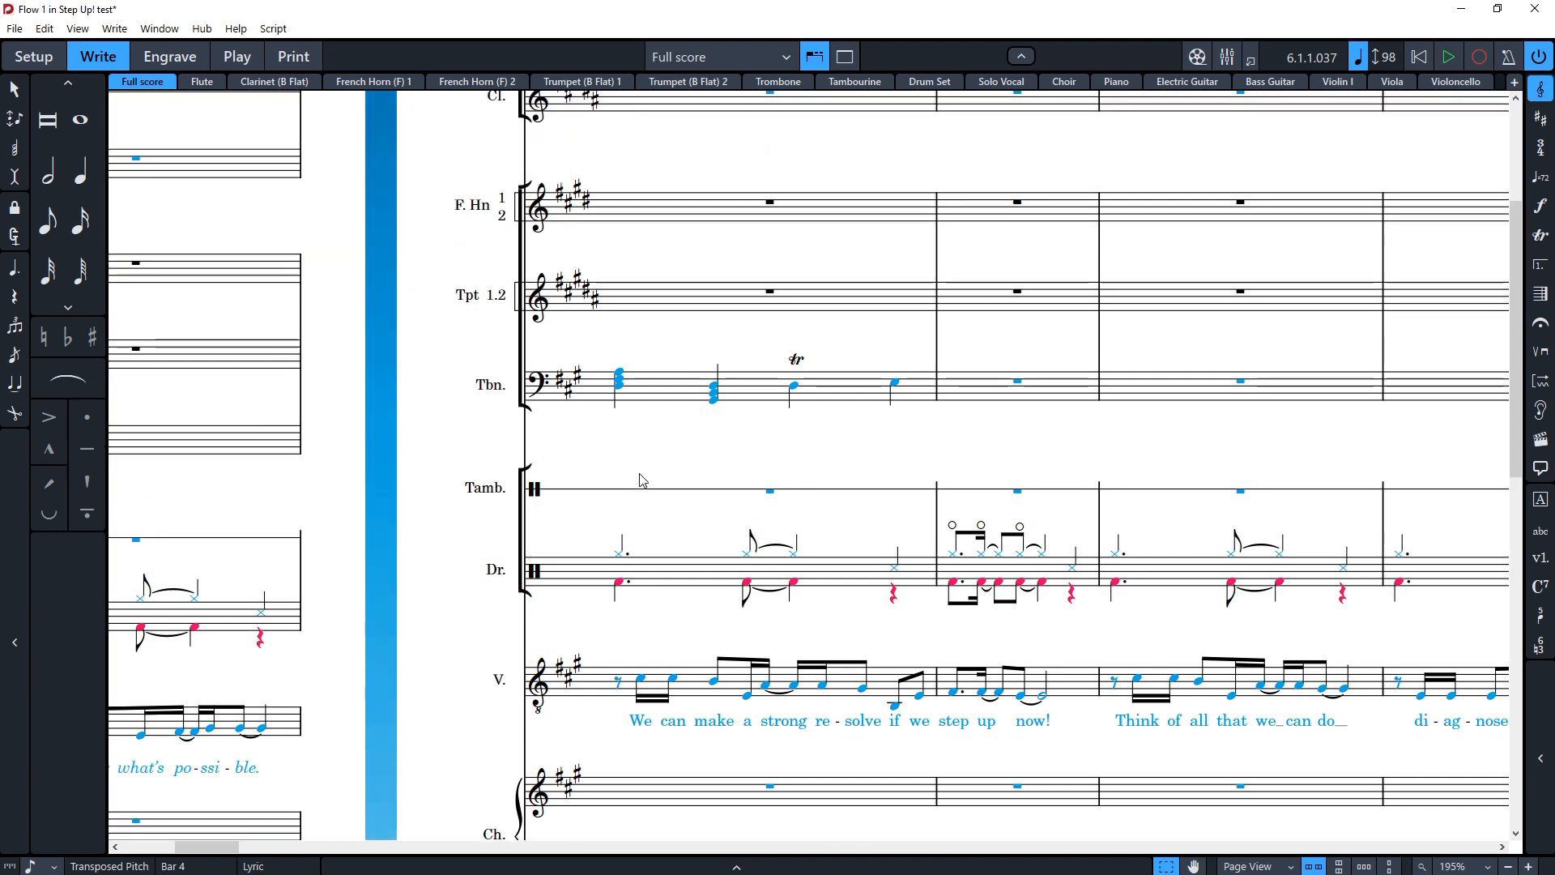
scroll(642, 480, "up", 4)
left_click(795, 555)
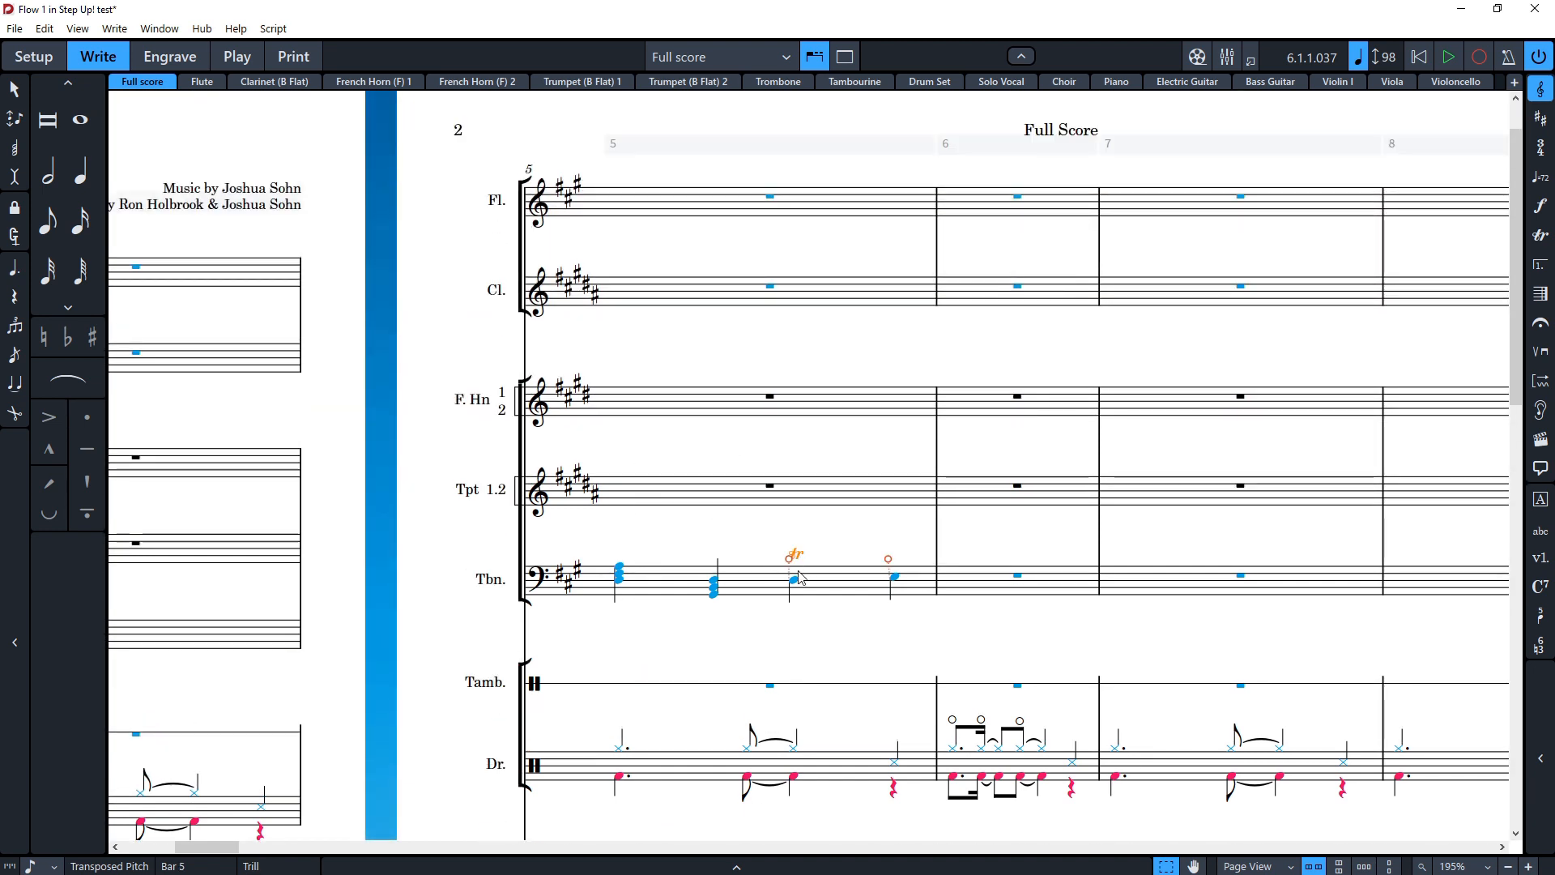
scroll(817, 571, "right", 2)
left_click(702, 580)
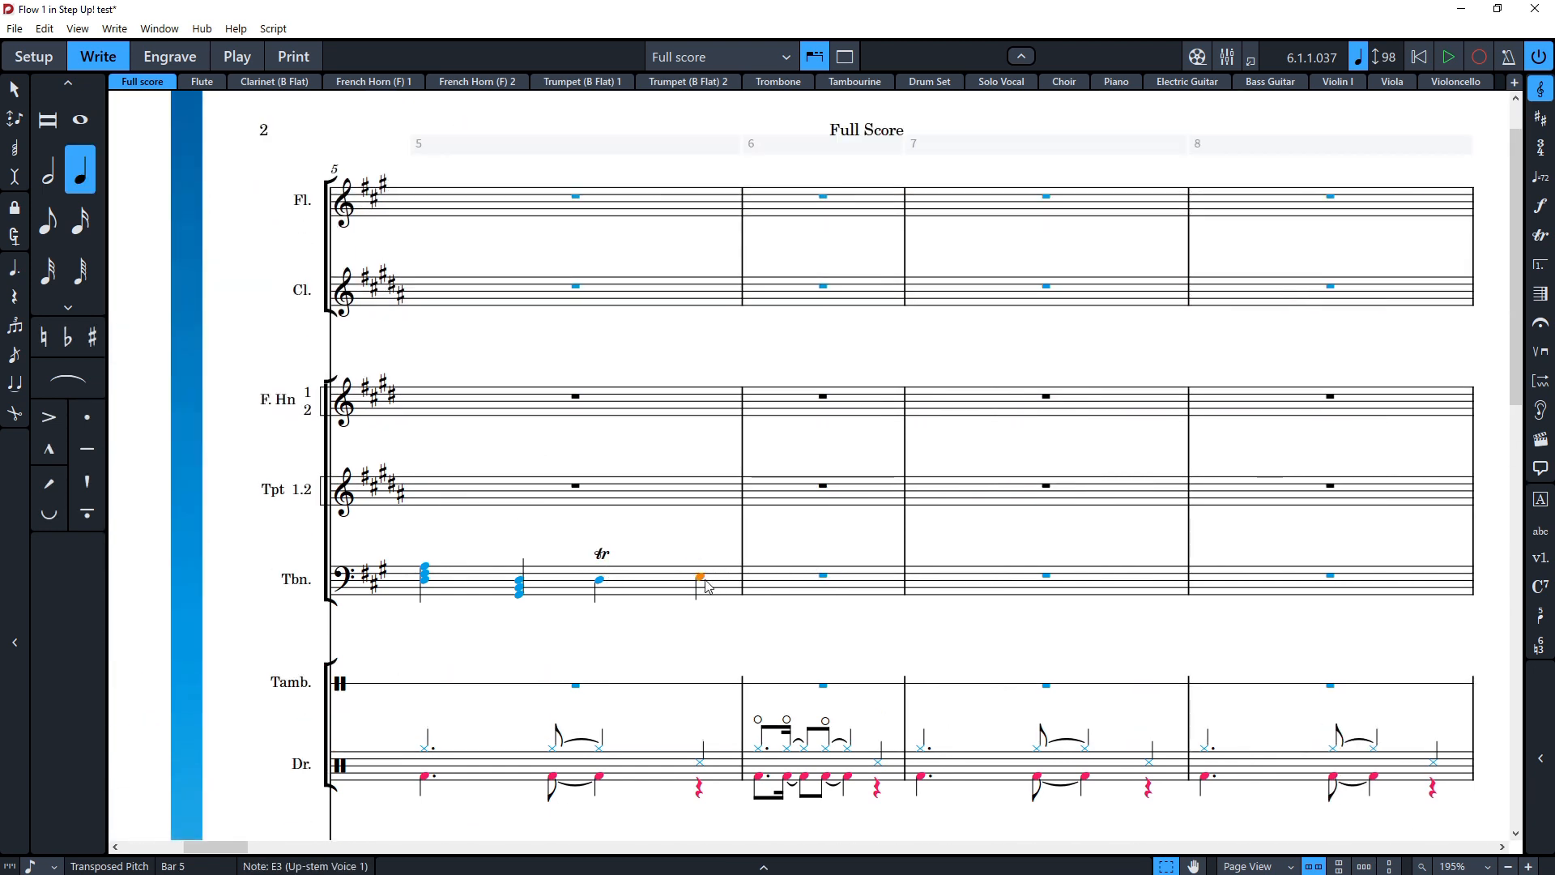
key("shift+o")
type("tr")
key("Return")
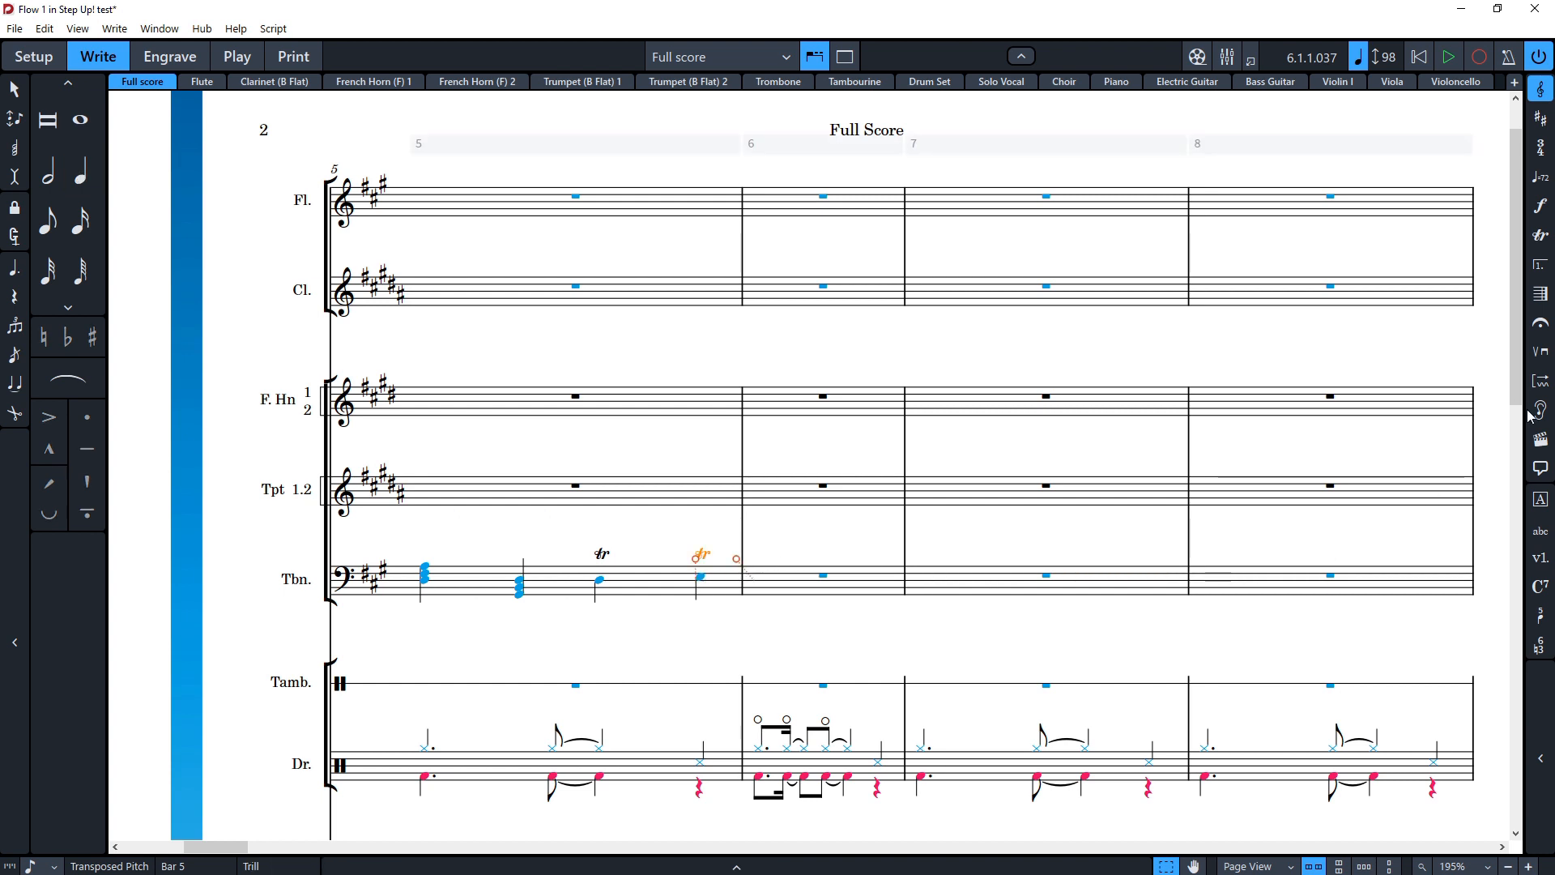
Step: Examine the ornaments options and reopen the new trill's popover
left_click(1540, 235)
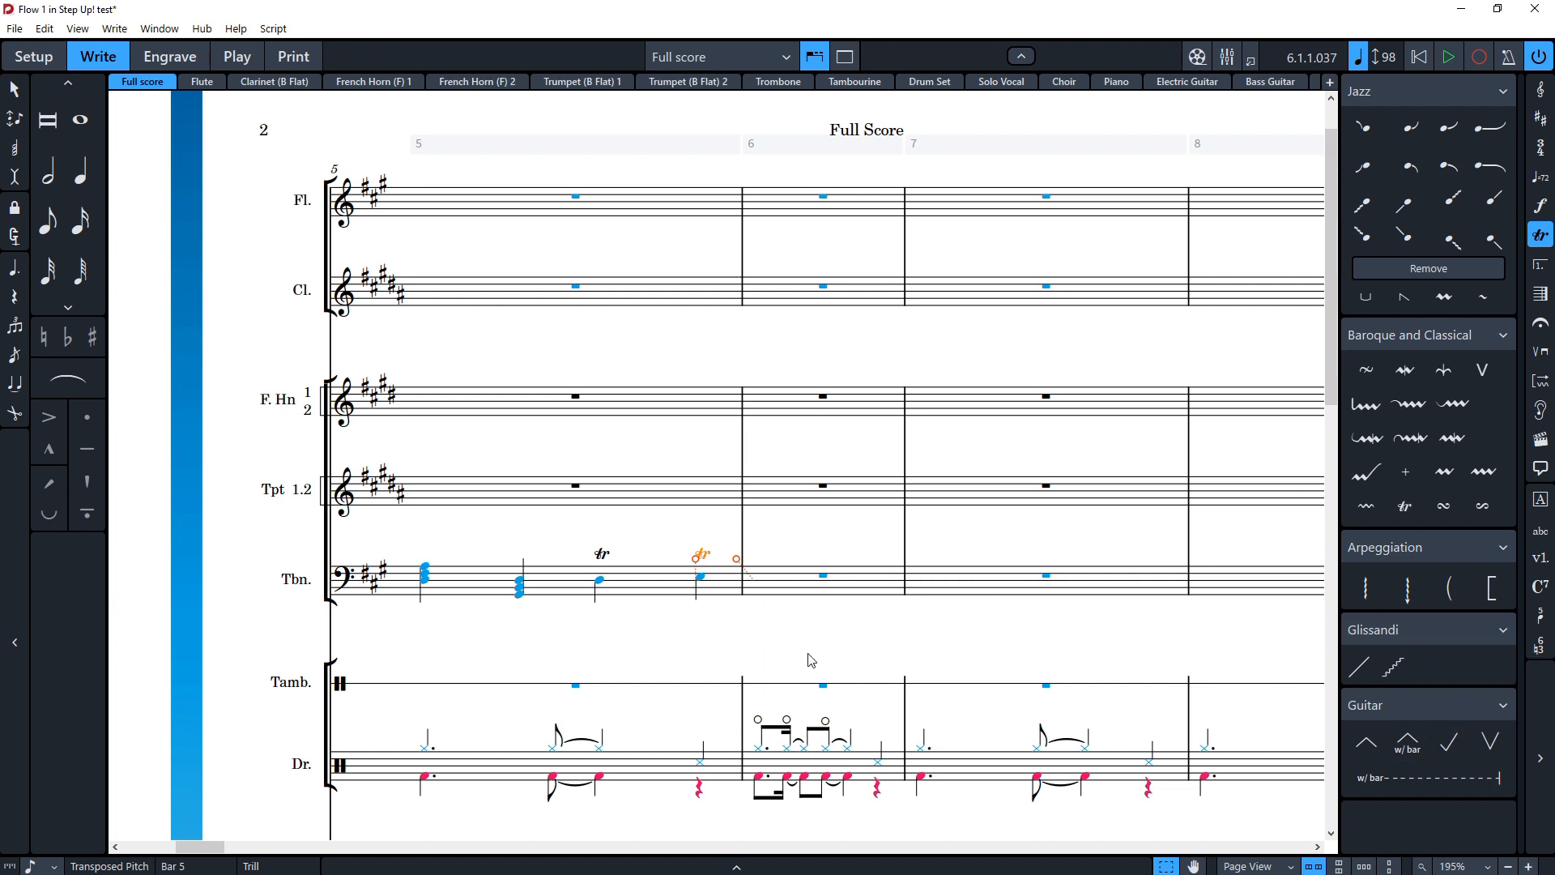
double_click(722, 560)
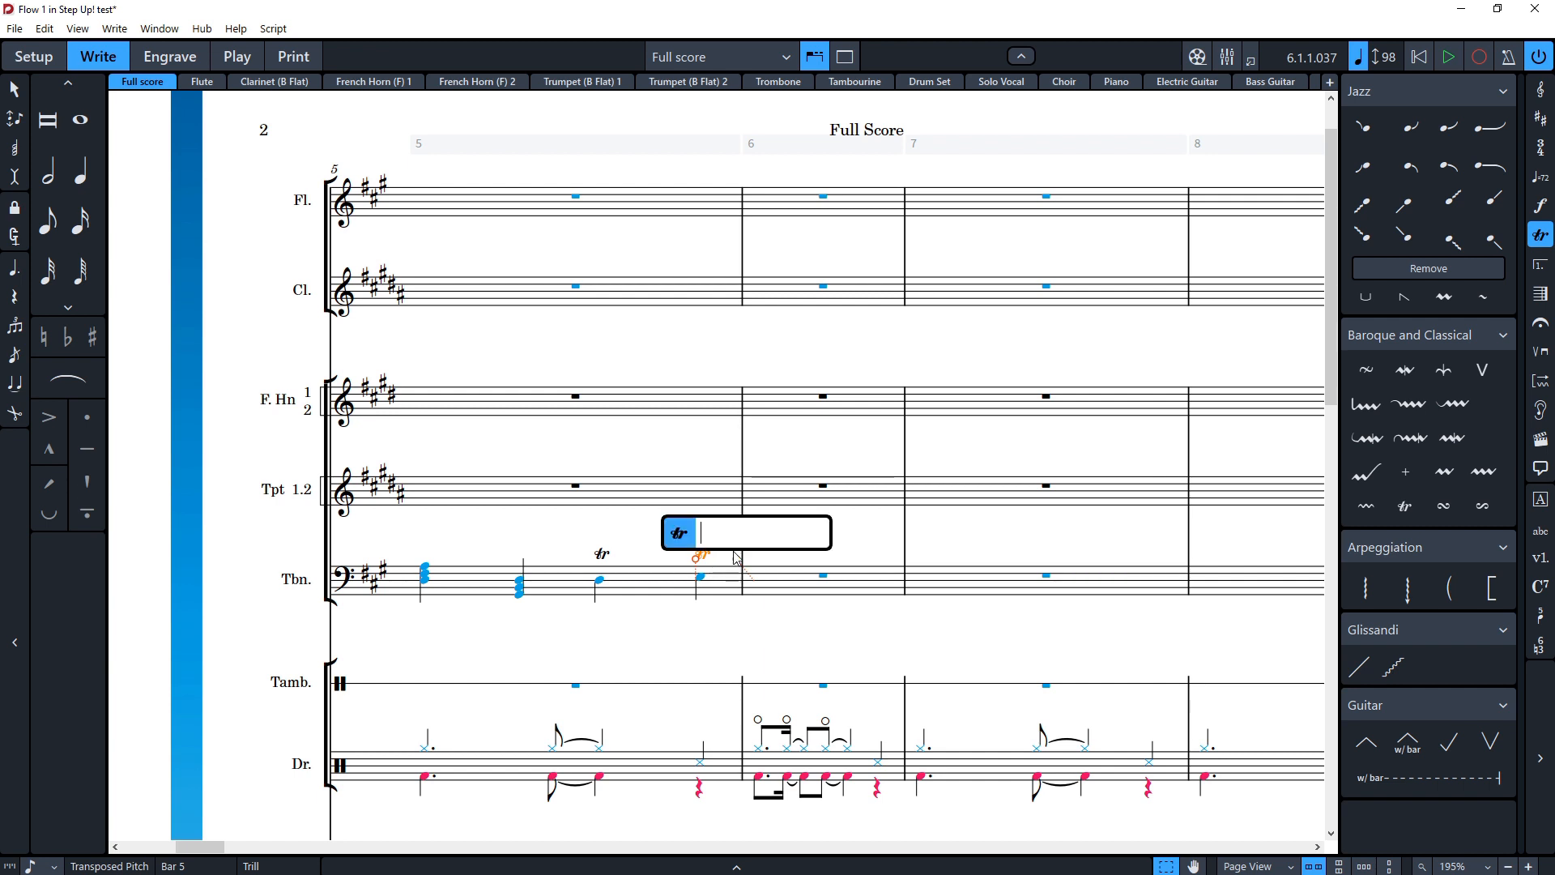
left_click(798, 636)
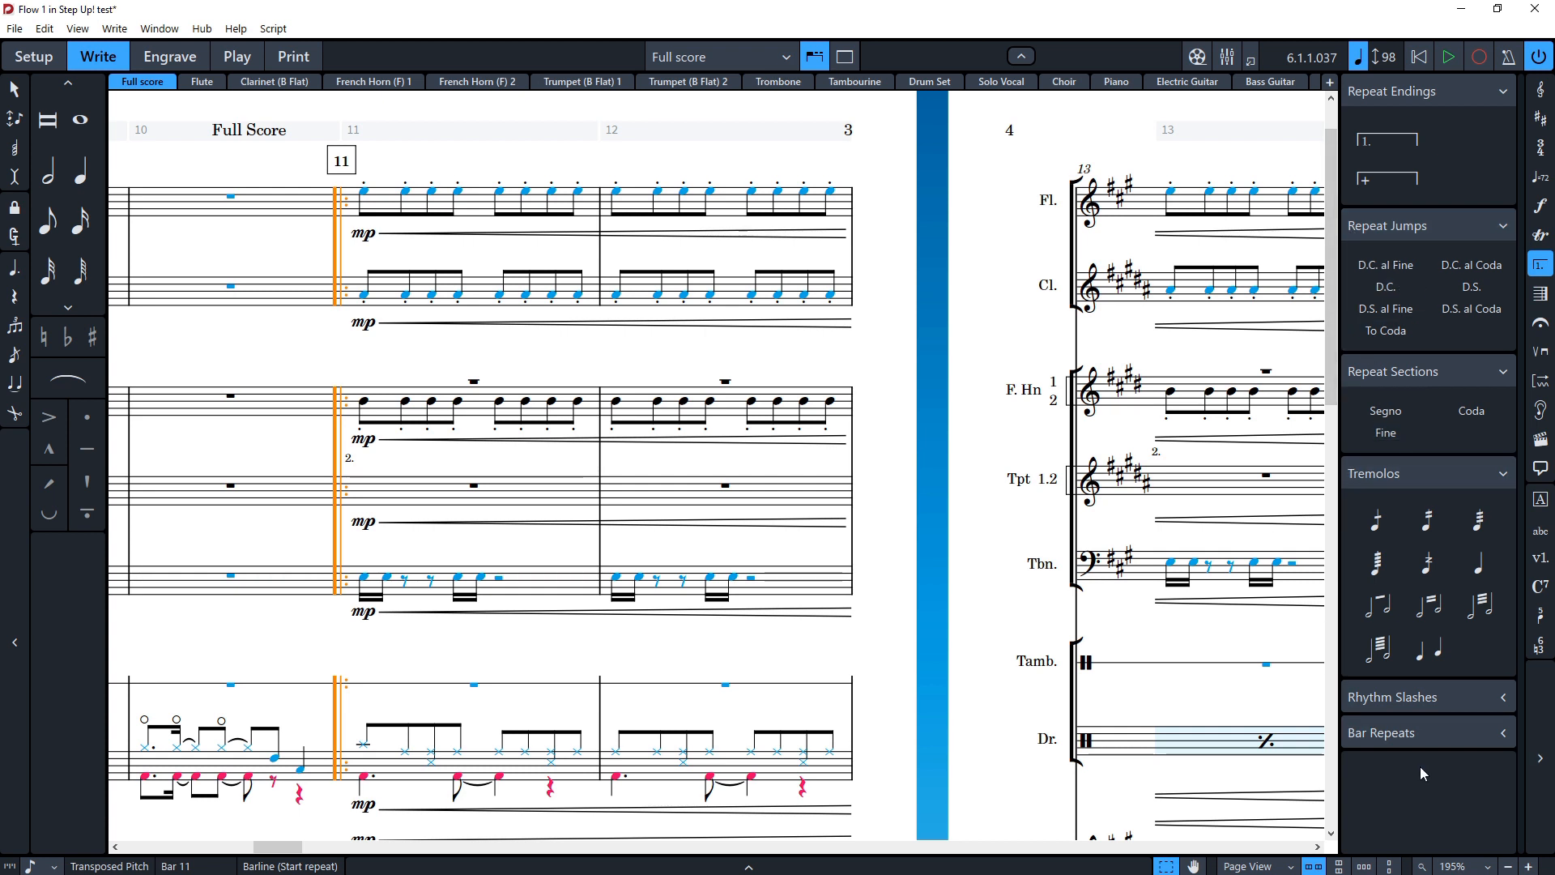
Step: Apply a three-stroke single-note tremolo to the string whole notes in bar 28, then undo it
scroll(877, 337, "right", 6)
left_click(877, 337)
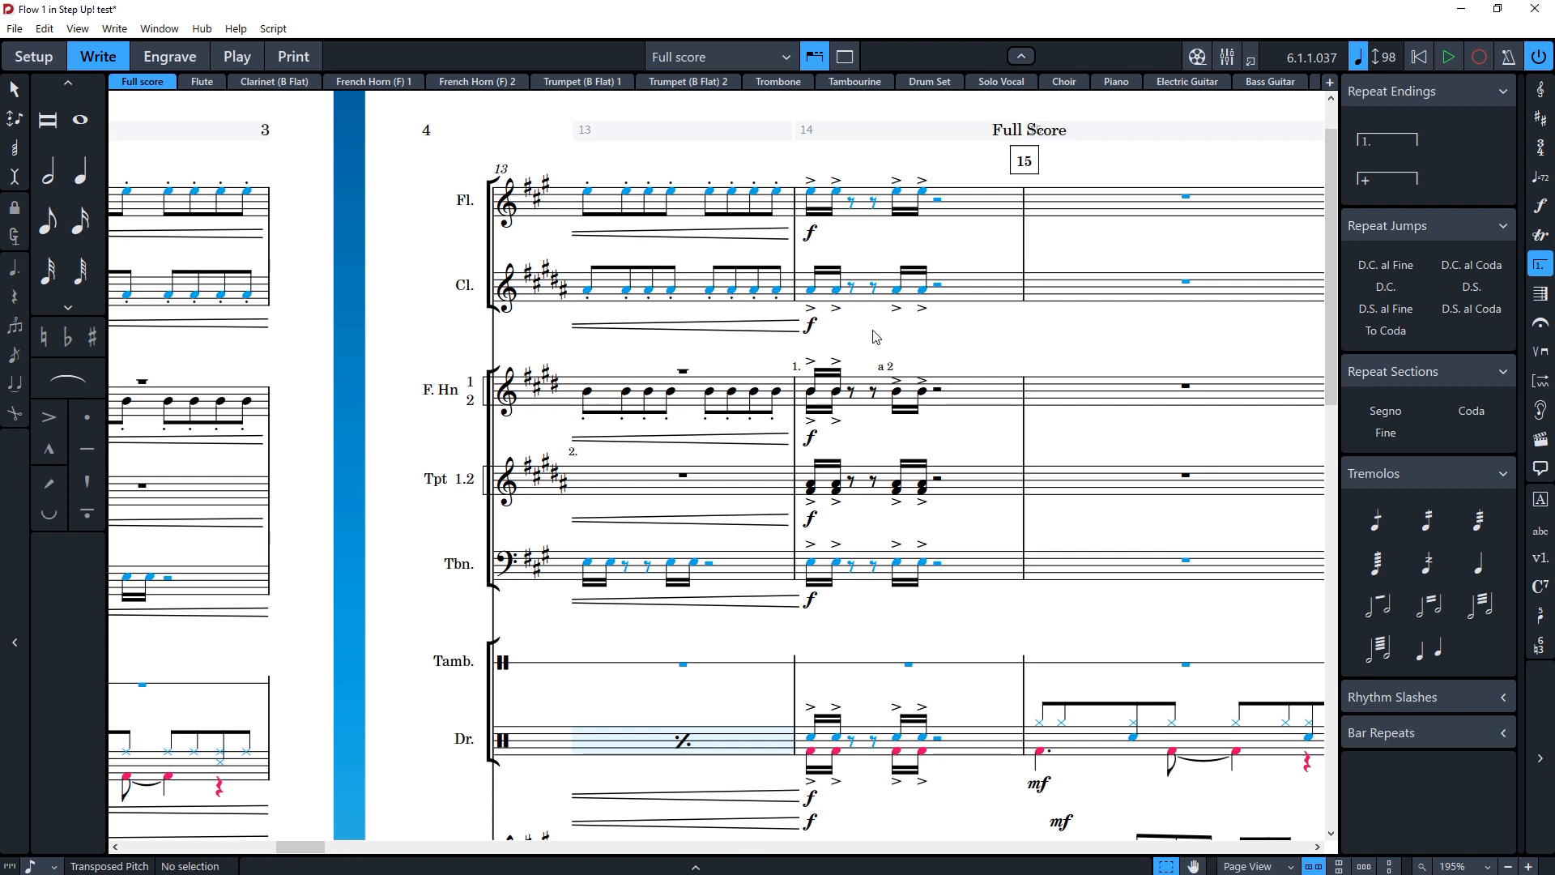
scroll(854, 339, "right", 20)
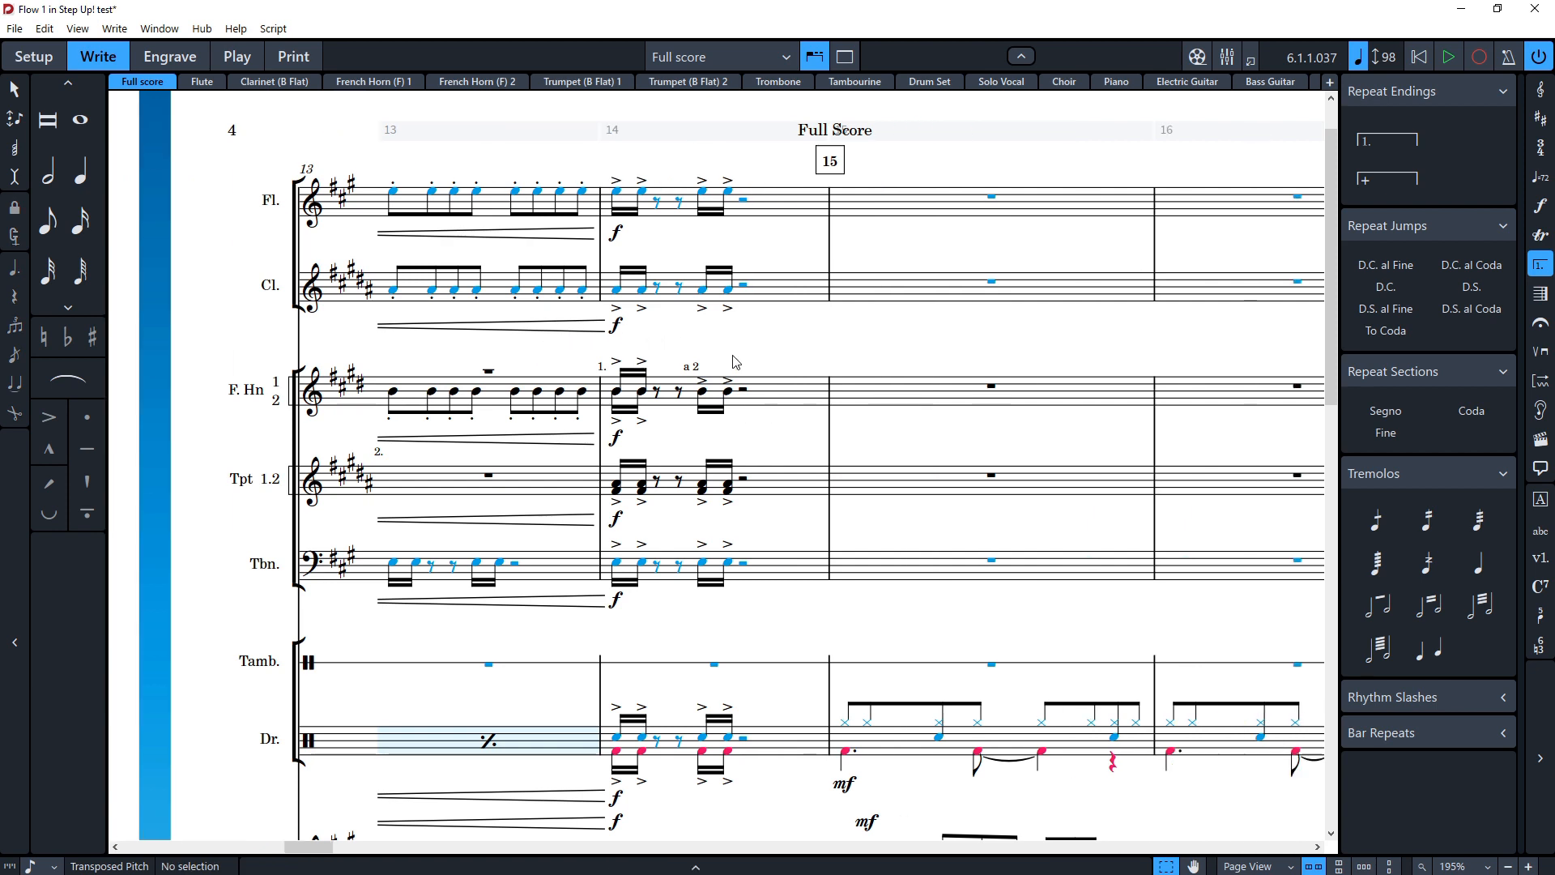
scroll(776, 393, "right", 20)
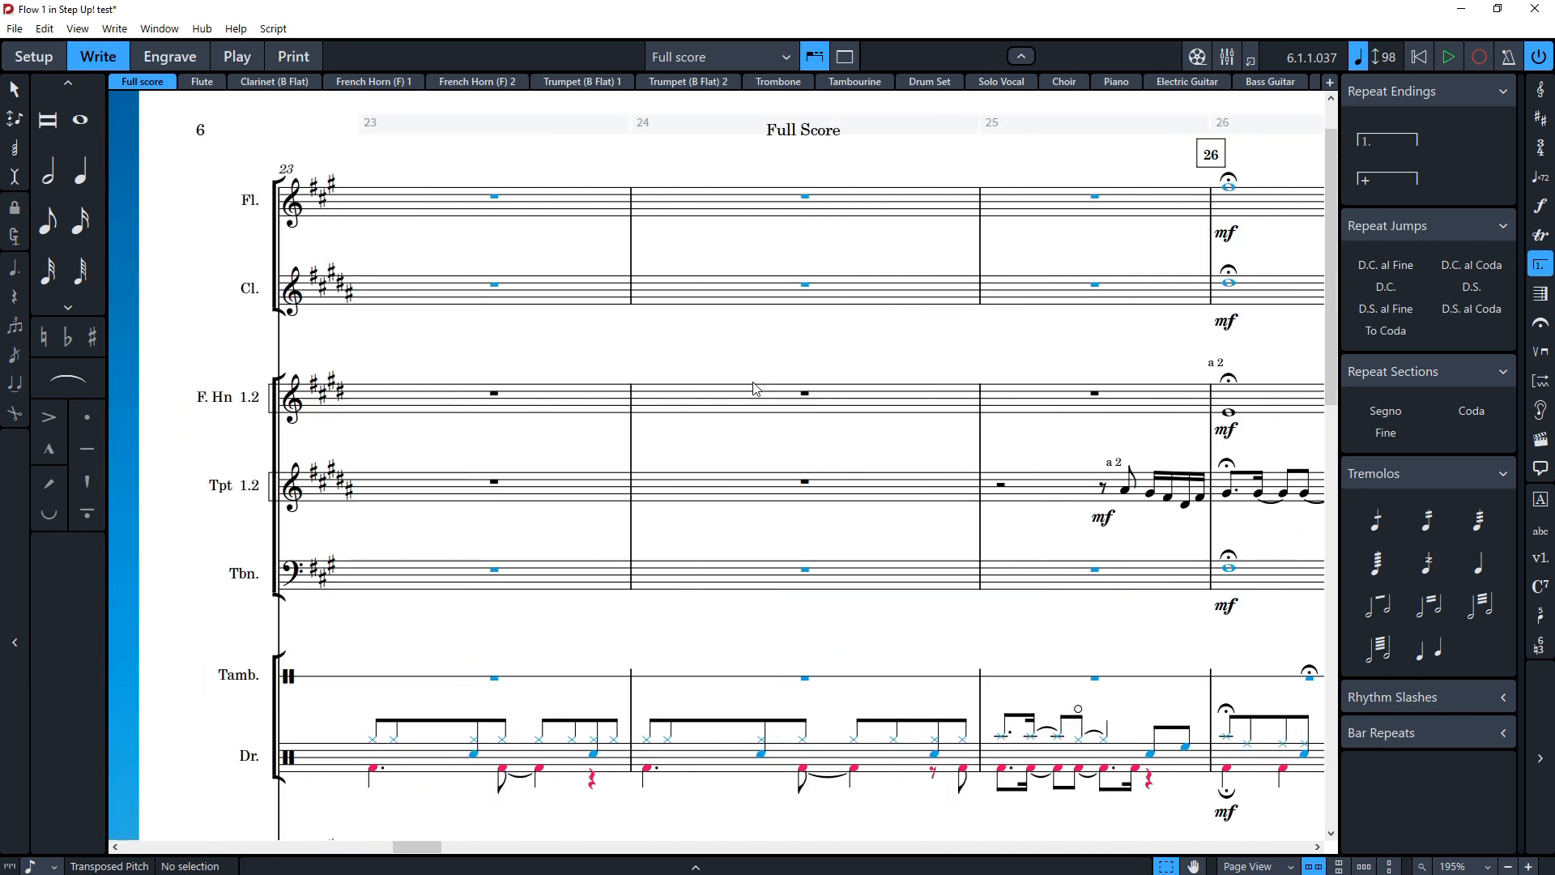
scroll(637, 322, "right", 2)
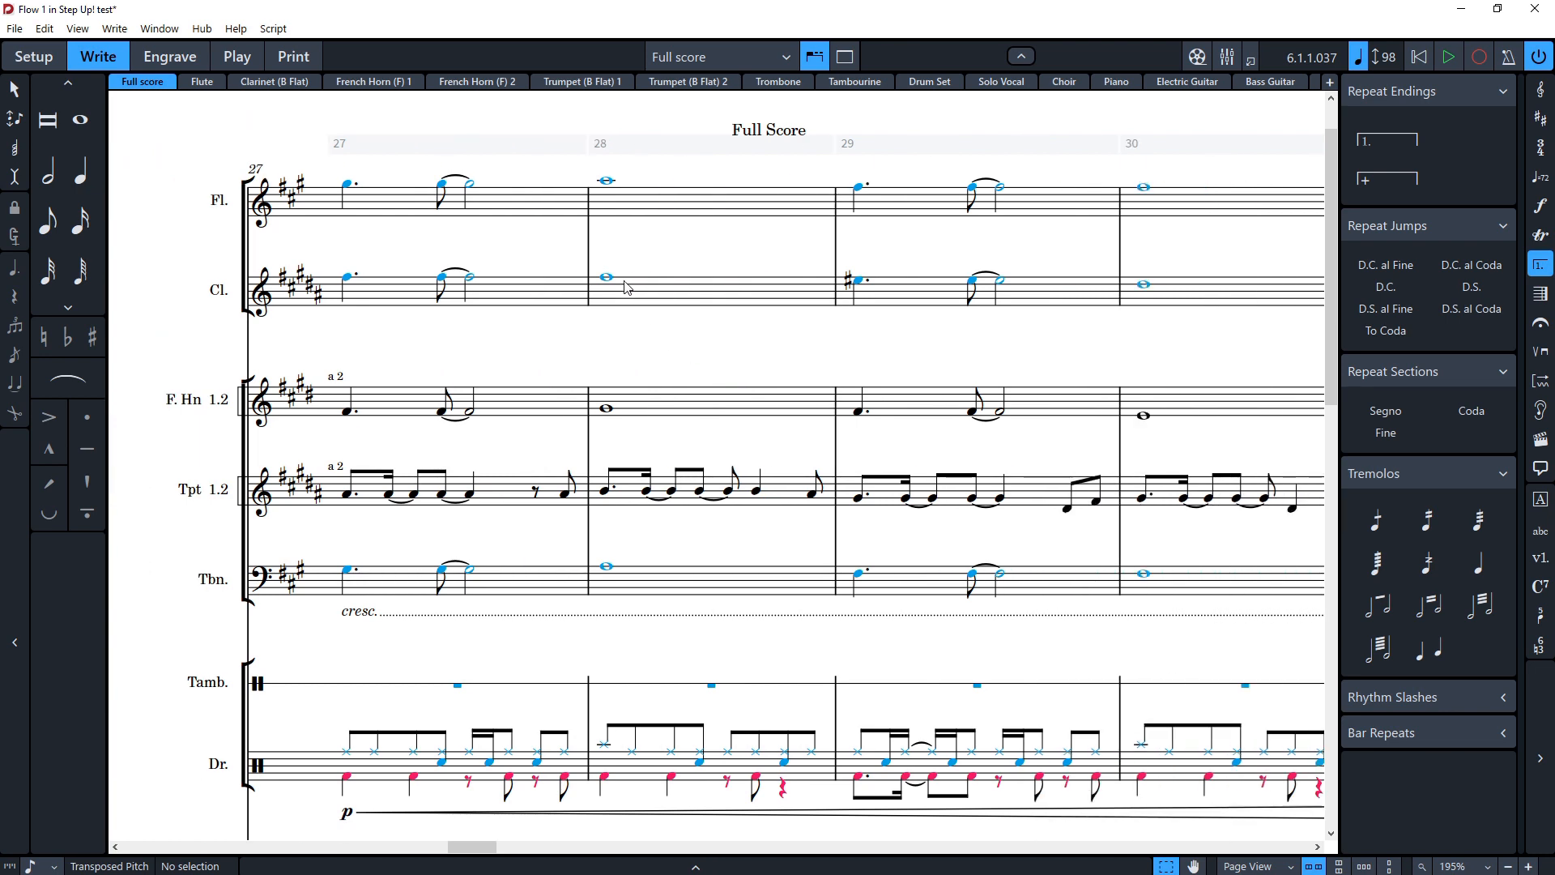
left_click(608, 181)
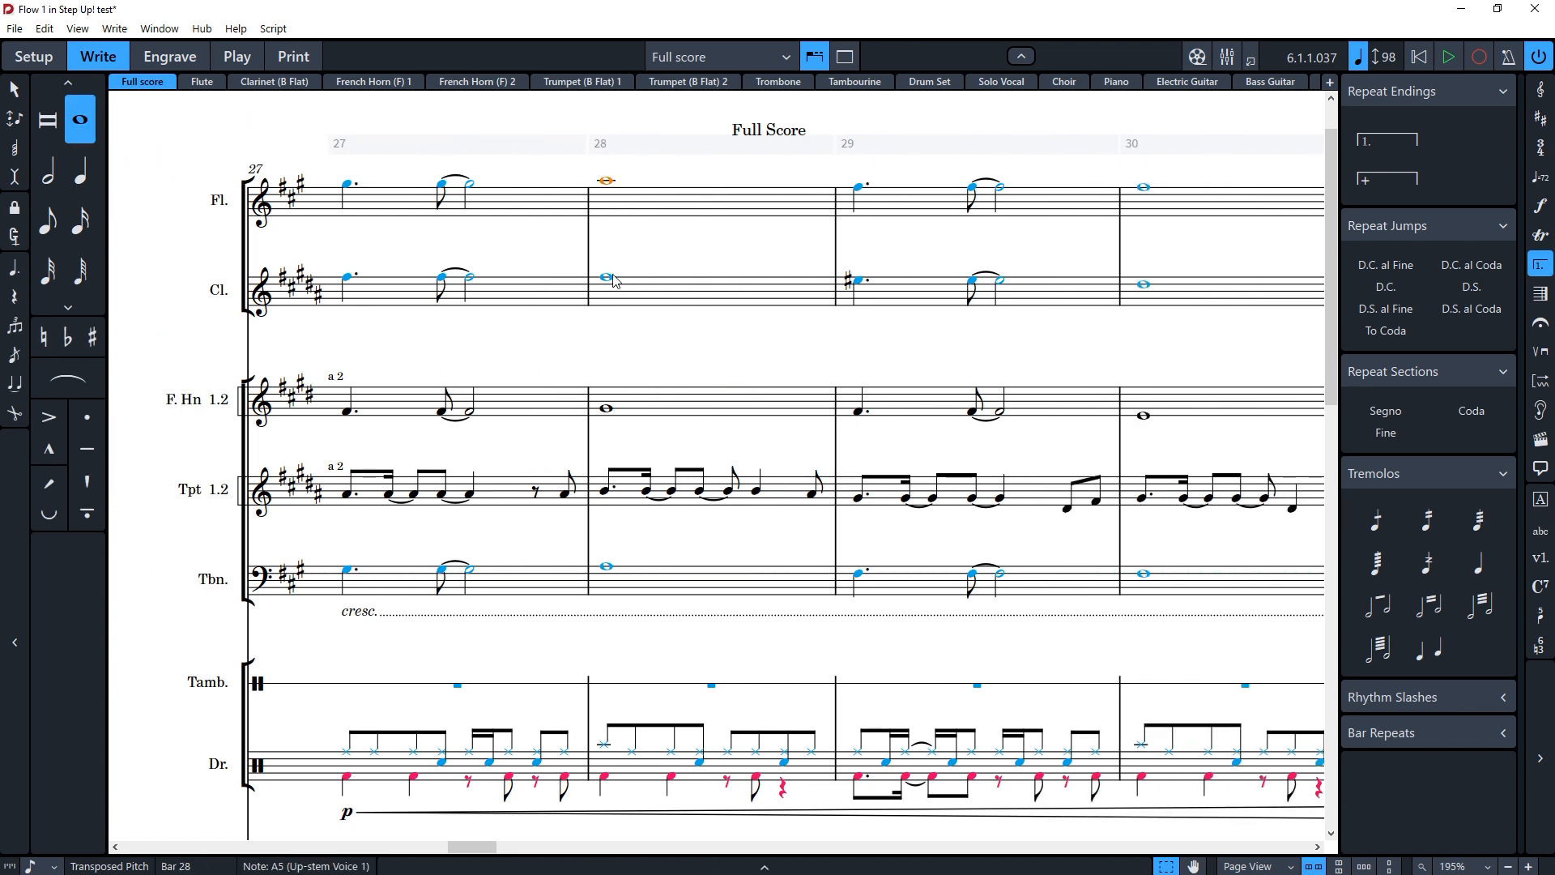
scroll(705, 414, "down", 2)
scroll(705, 417, "down", 5)
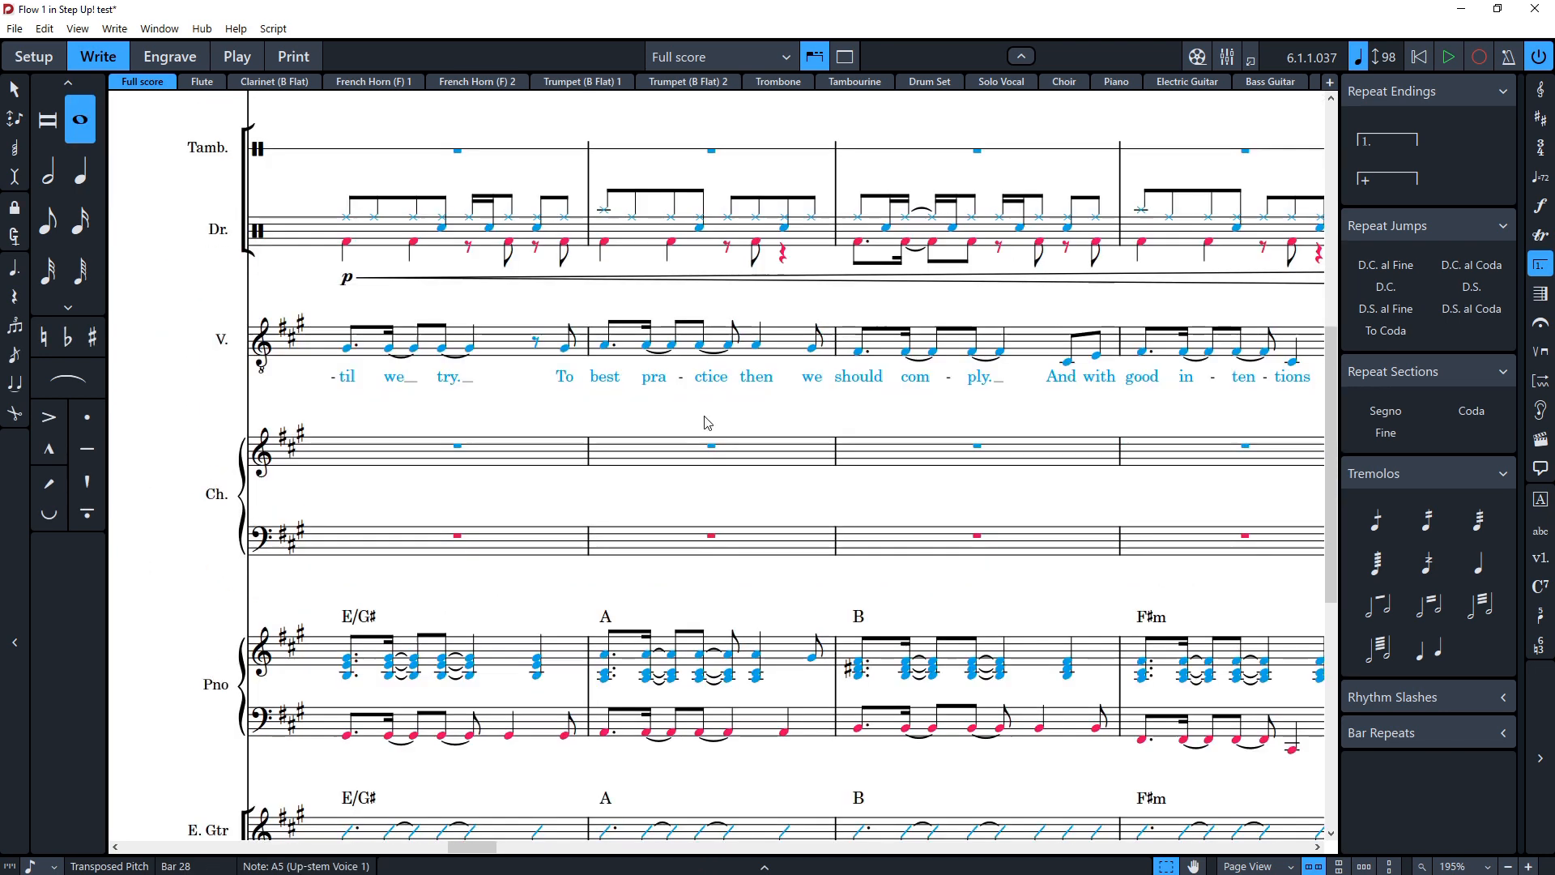
scroll(707, 413, "down", 6)
left_click(664, 446)
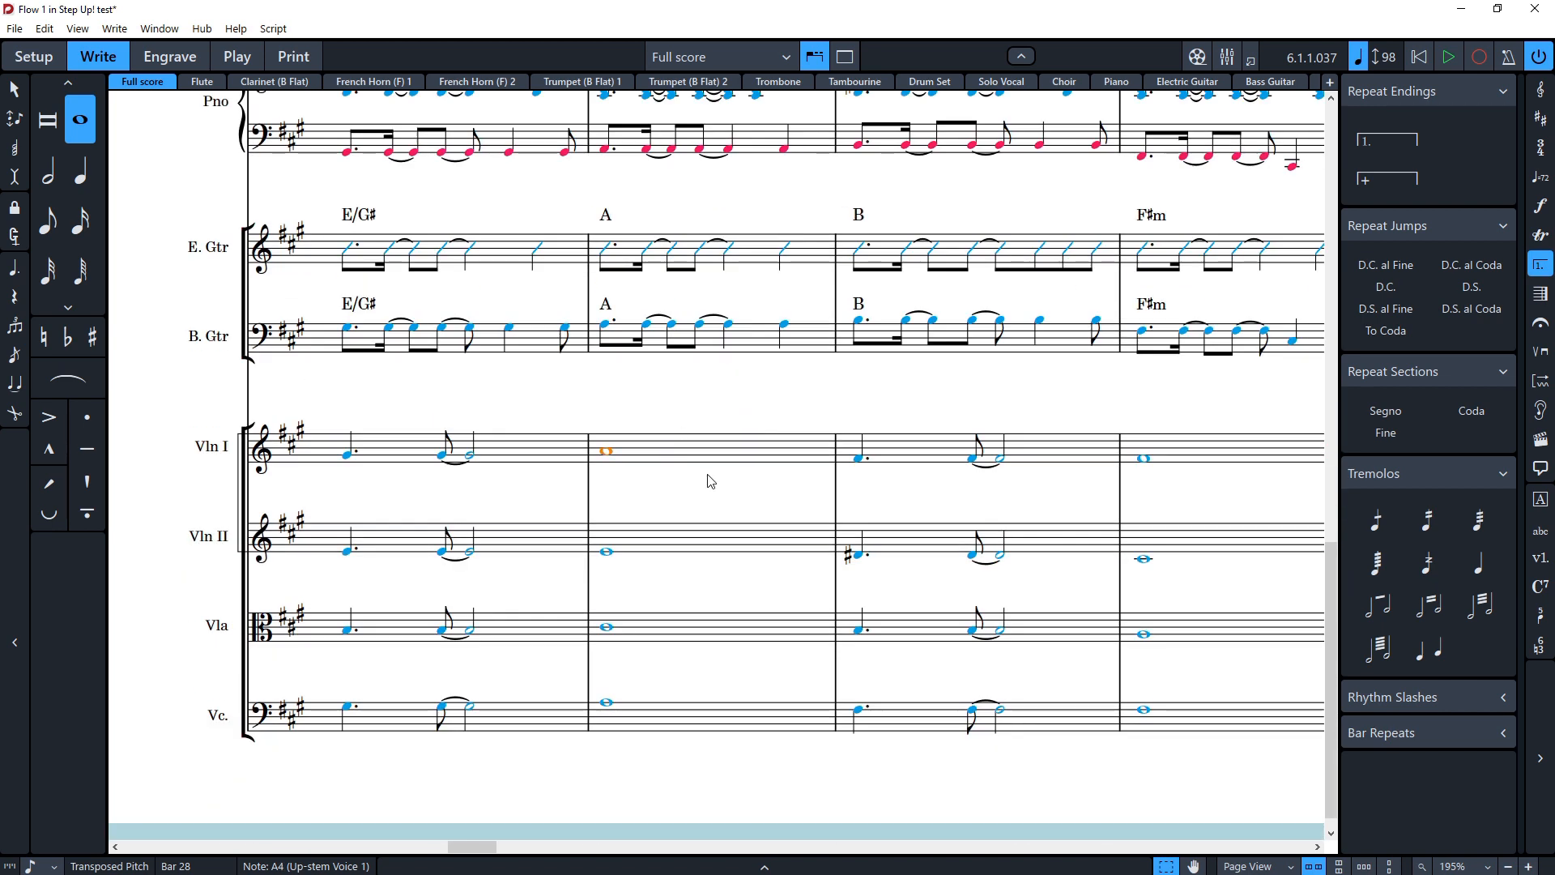
left_click_drag(704, 720, 706, 719)
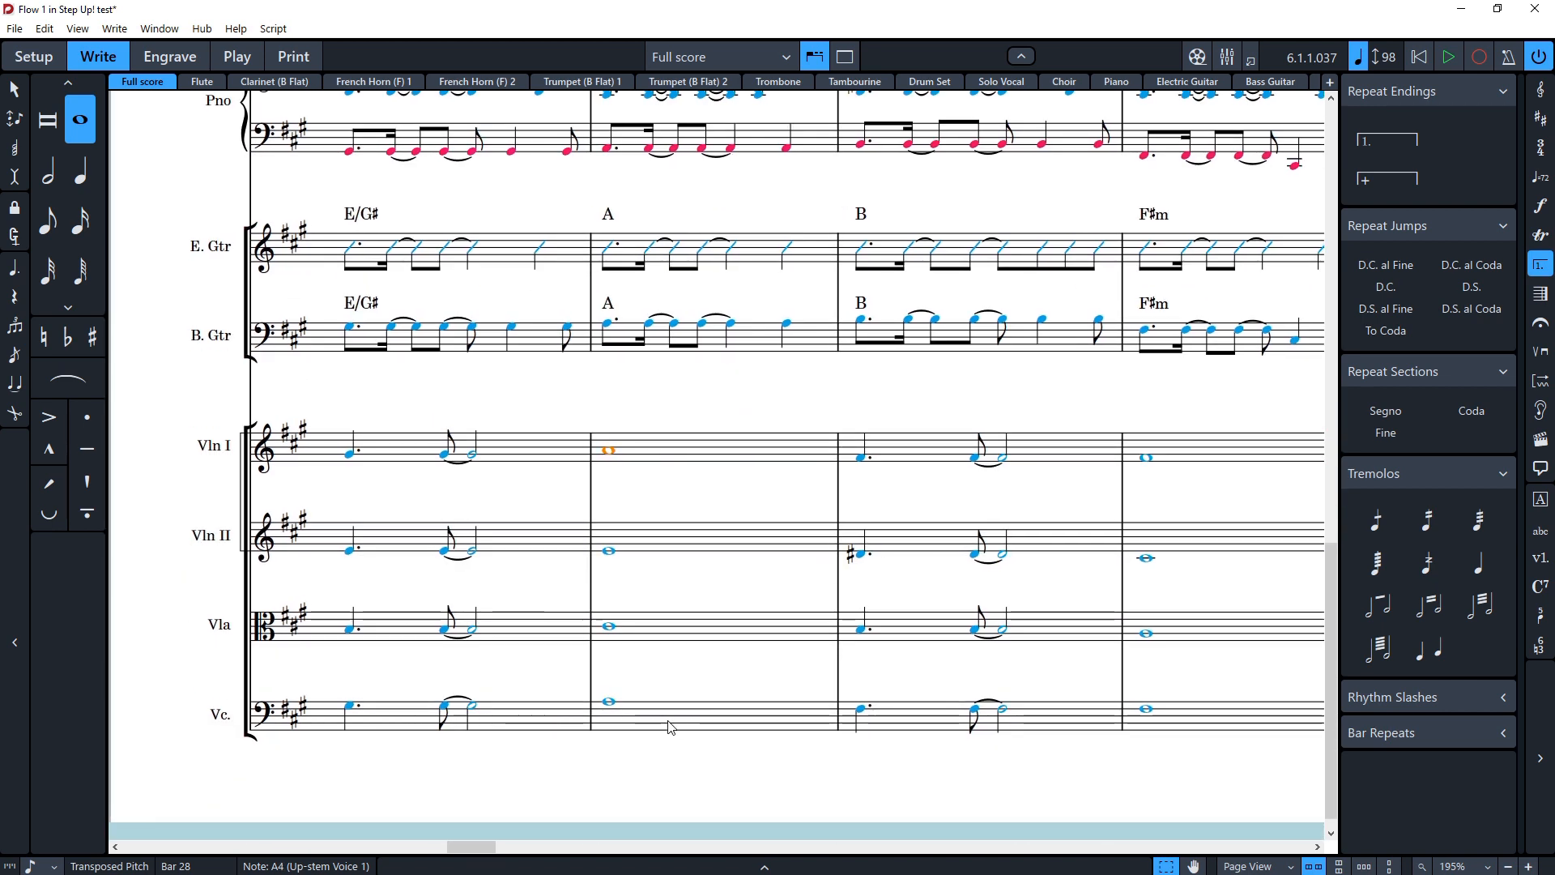
left_click(608, 707, "shift")
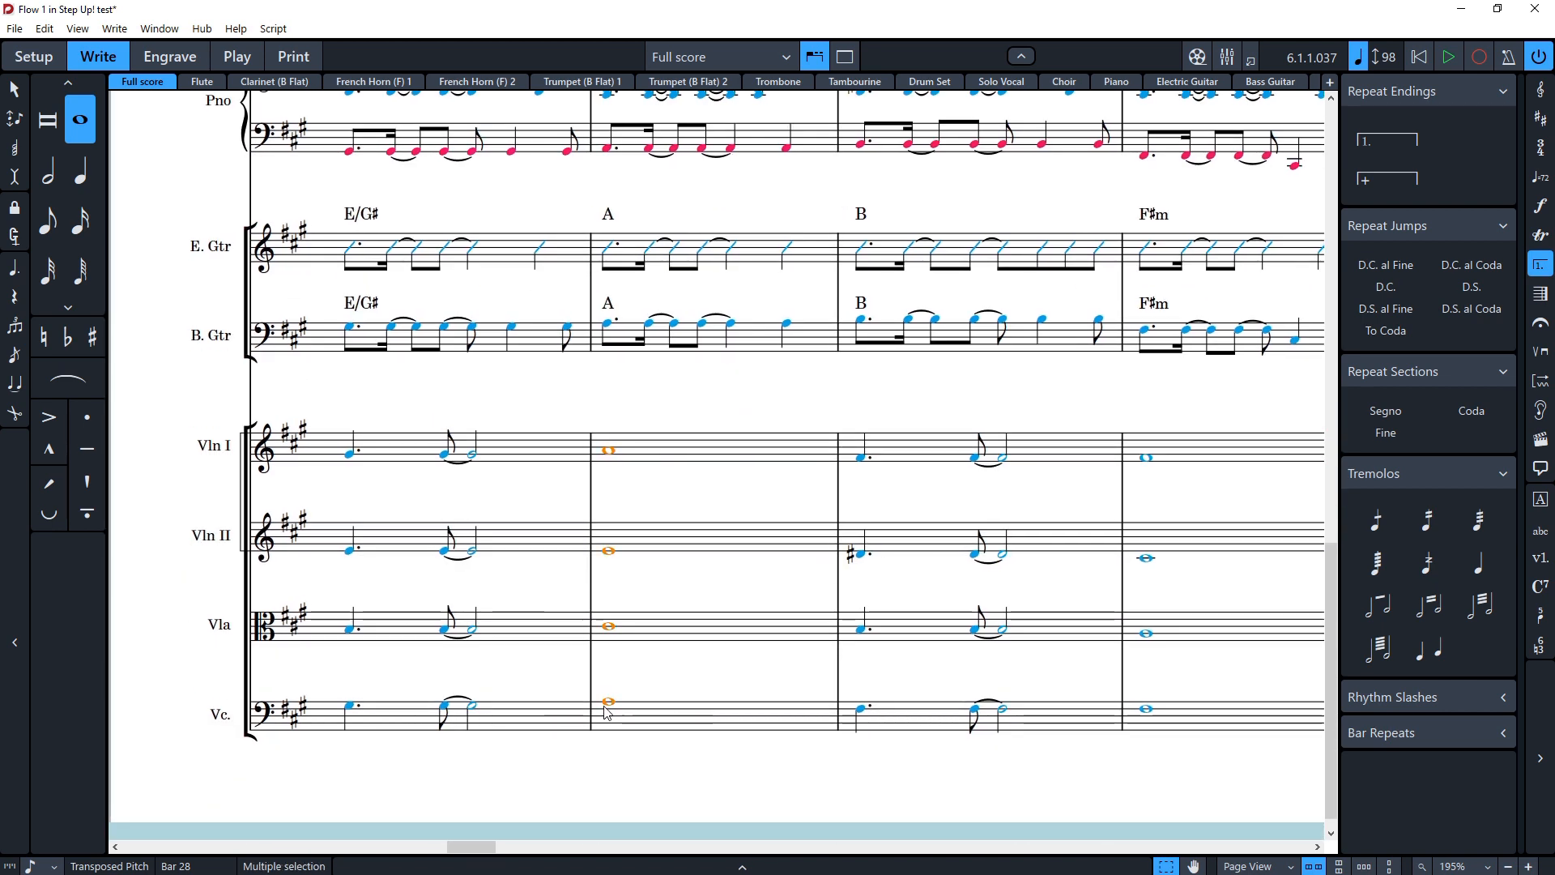
left_click(1479, 529)
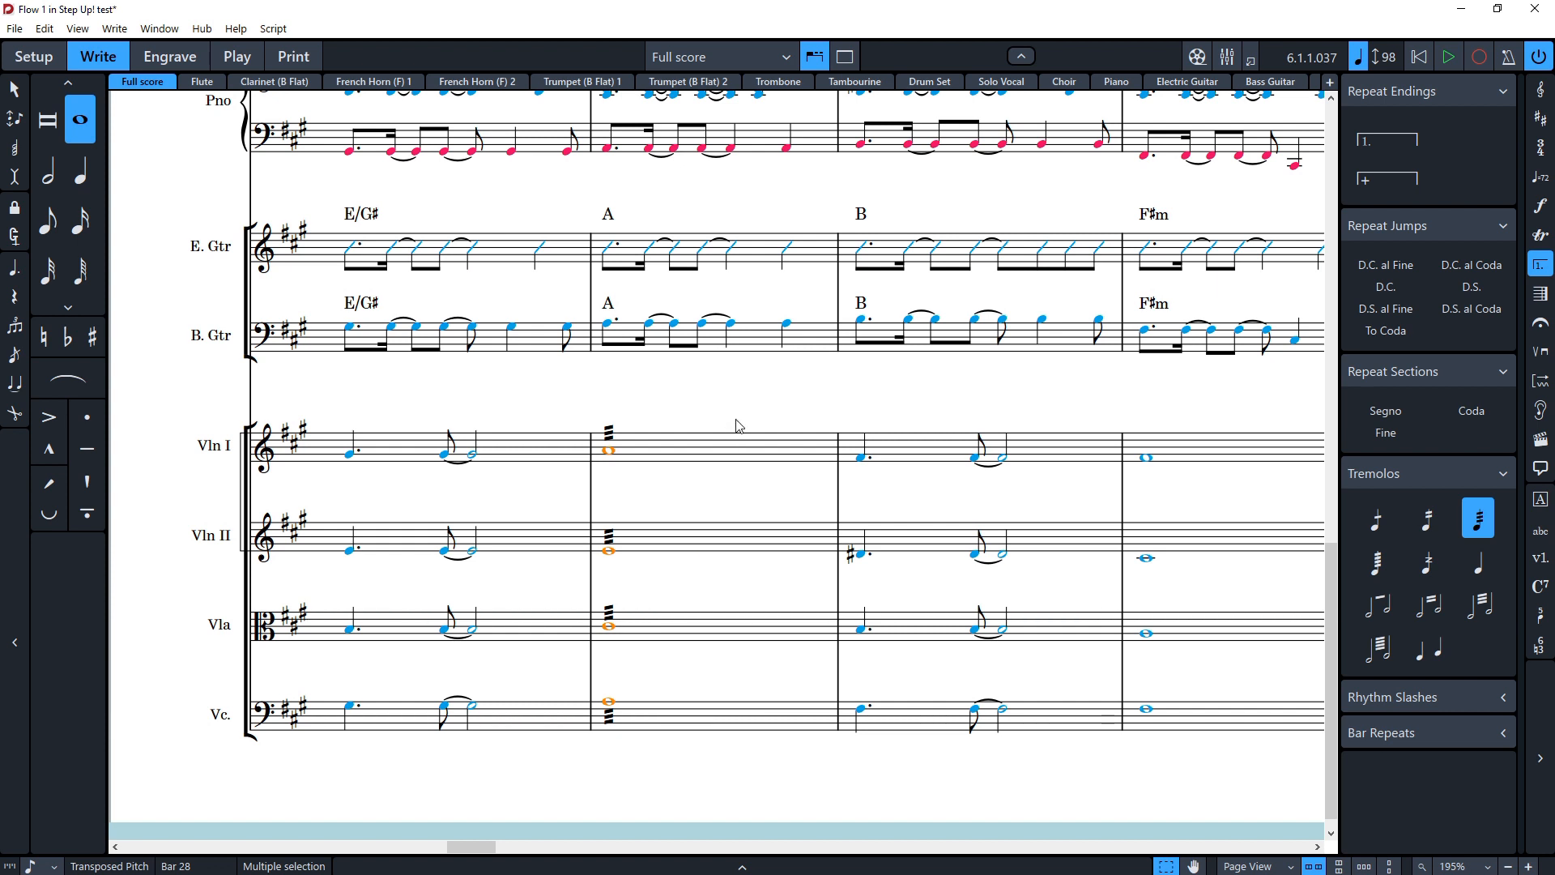
key("ctrl+z")
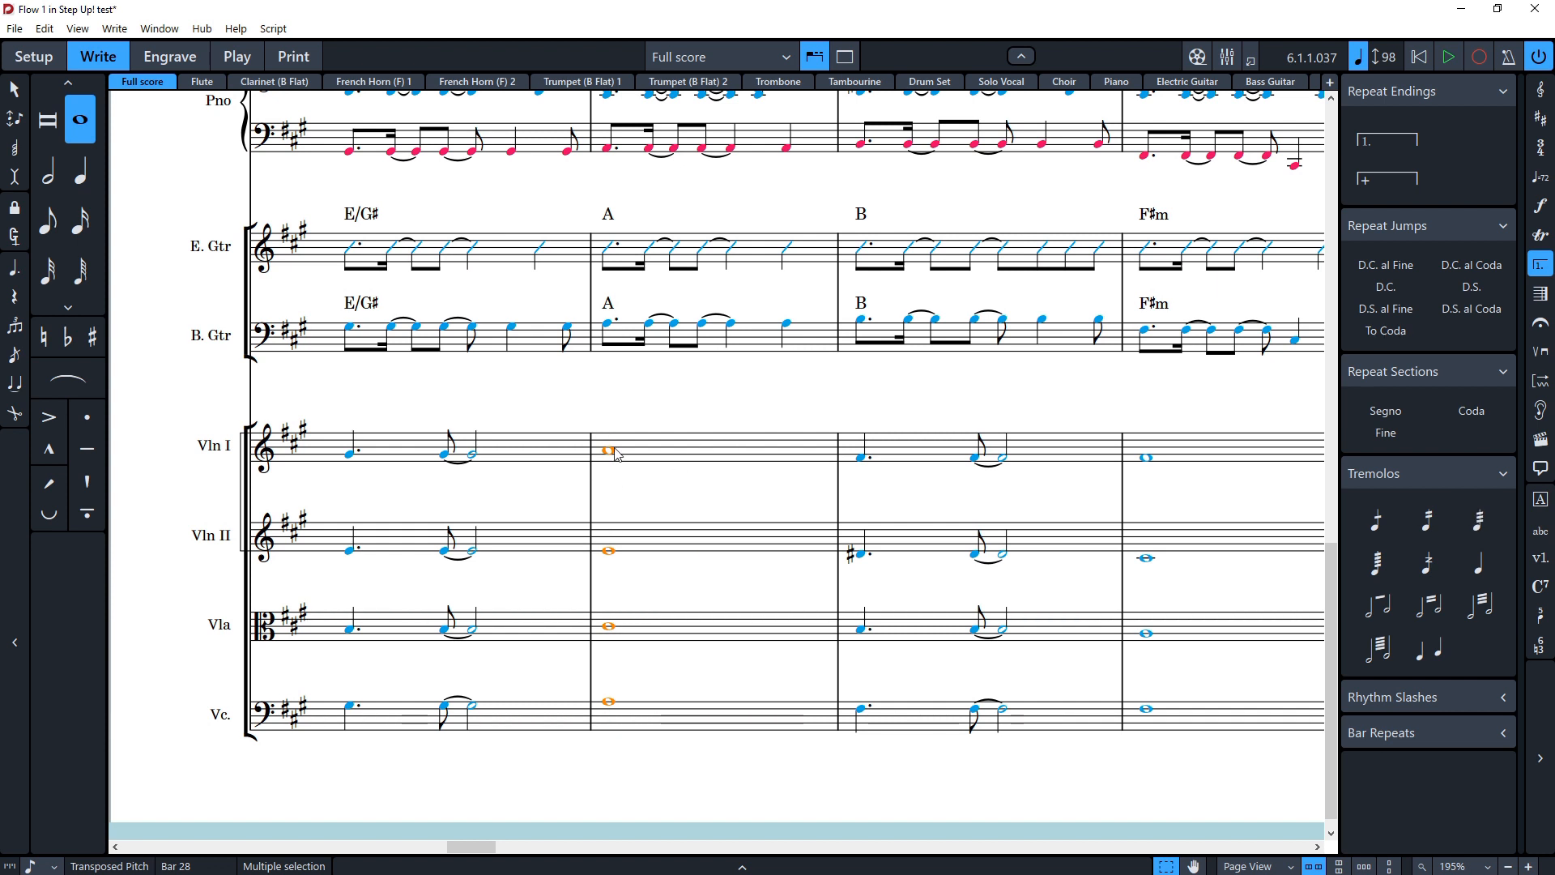
Step: Add a three-stroke tremolo to the selected string whole notes in bar 28 with the tremolos popover
key("shift+r")
type("3")
key("Return")
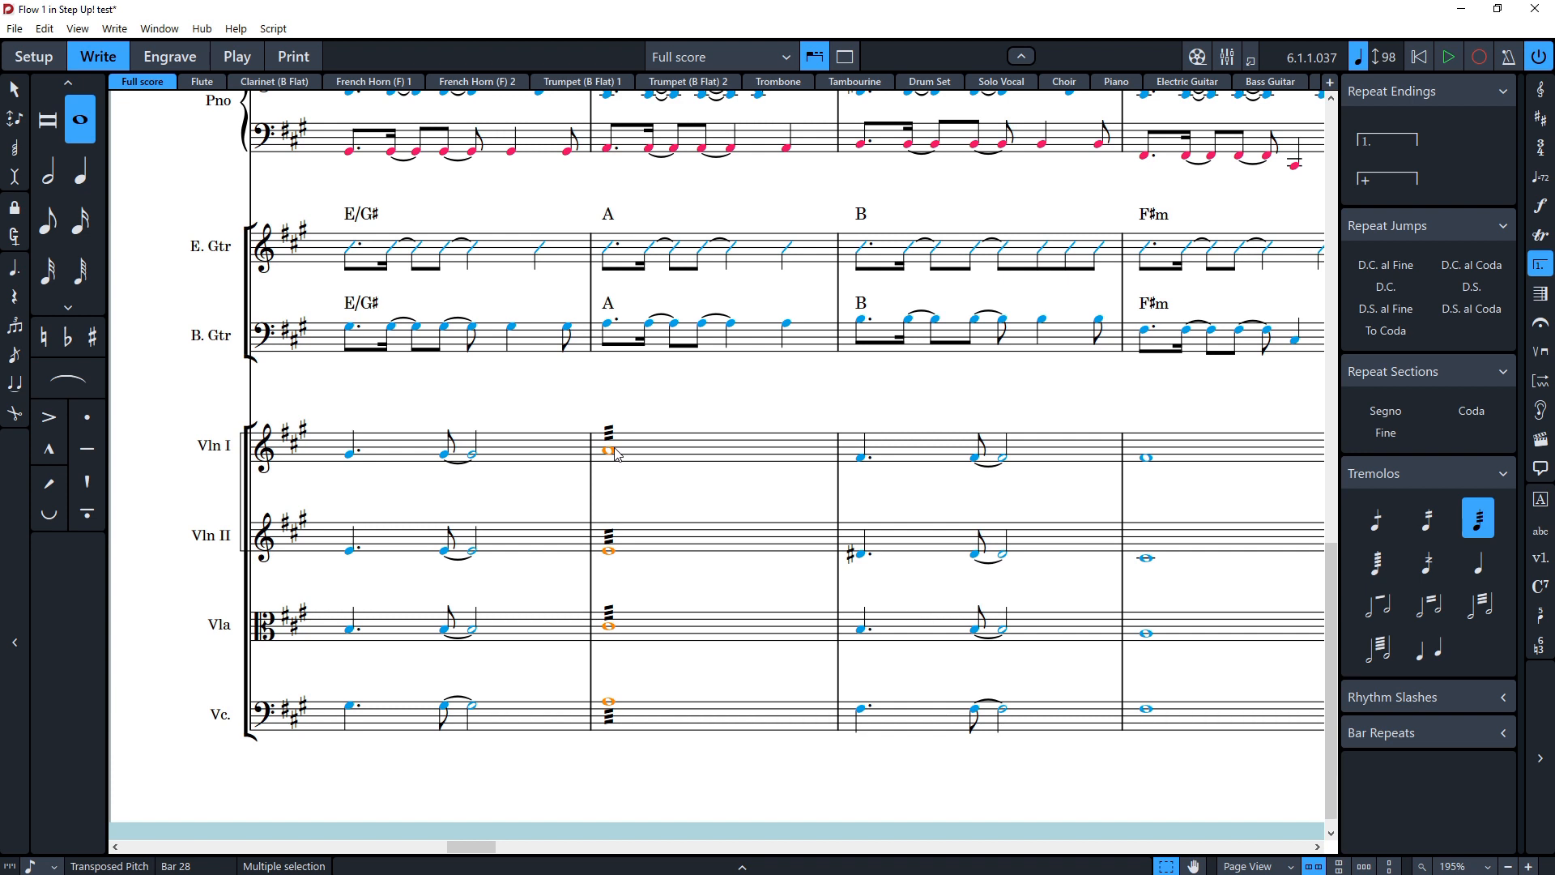
Step: Undo the three-stroke tremolo and apply a two-stroke tremolo to the string whole notes in bar 28 instead
key("ctrl+z")
key("shift+r")
type("2")
key("Return")
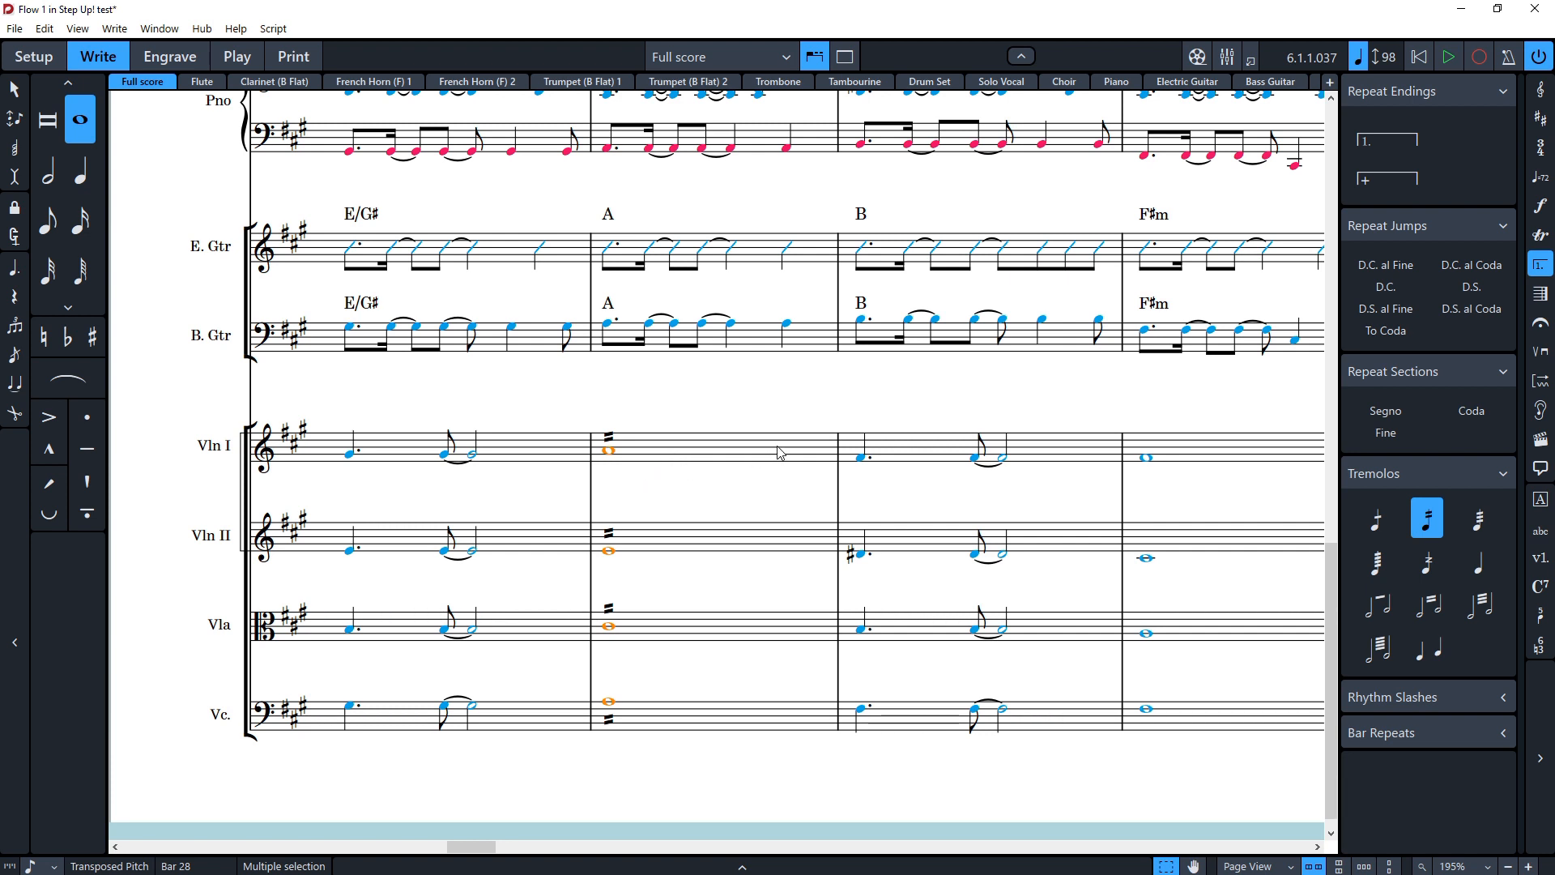
left_click(770, 422)
scroll(579, 478, "right", 3)
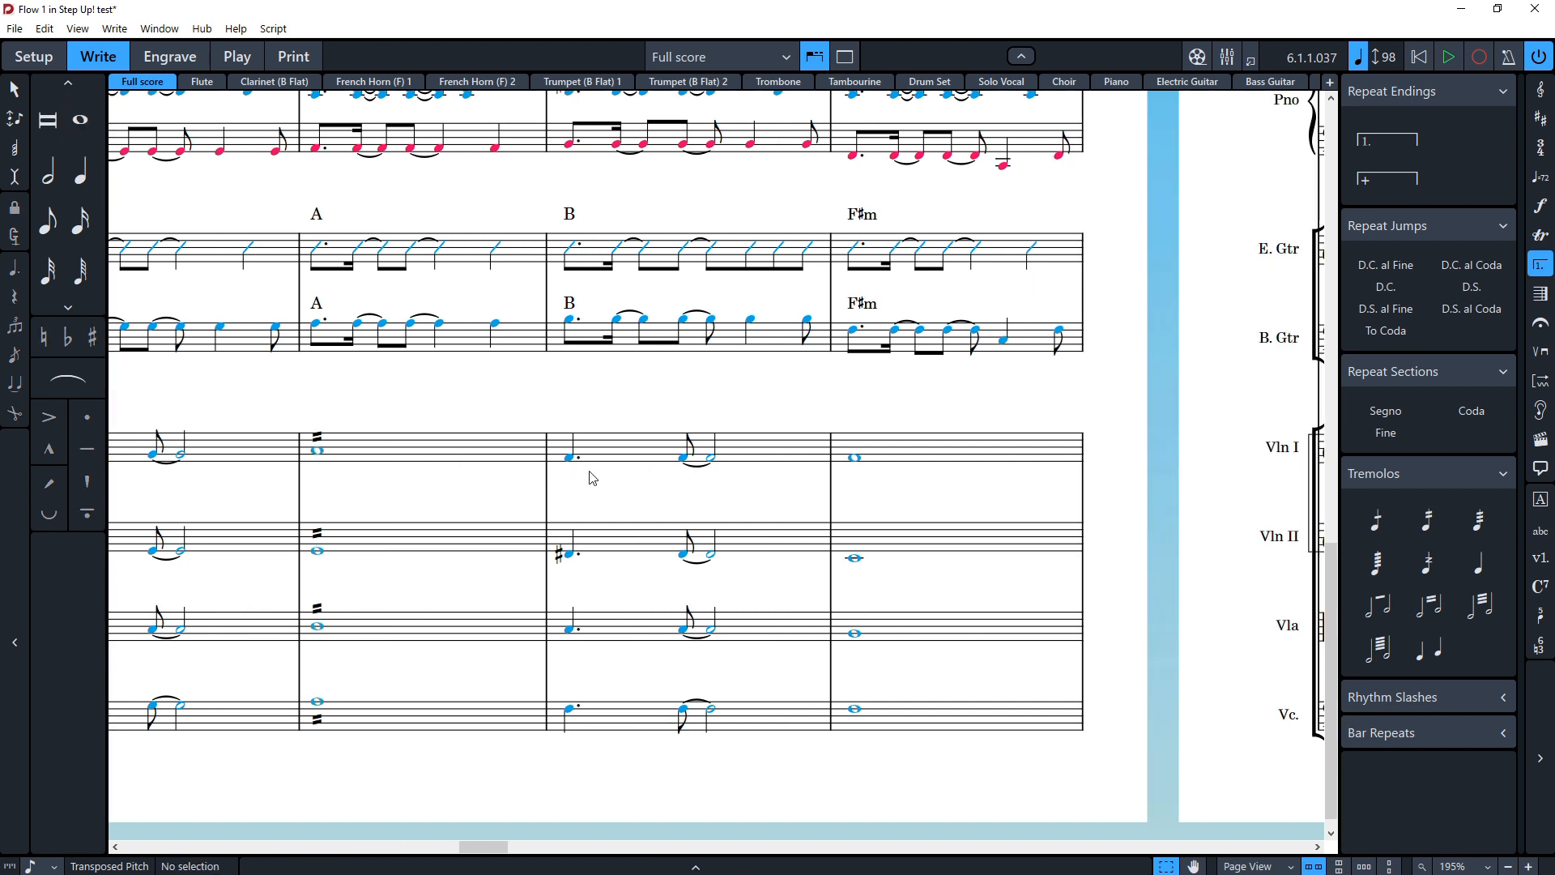
key("shift+q")
type("B")
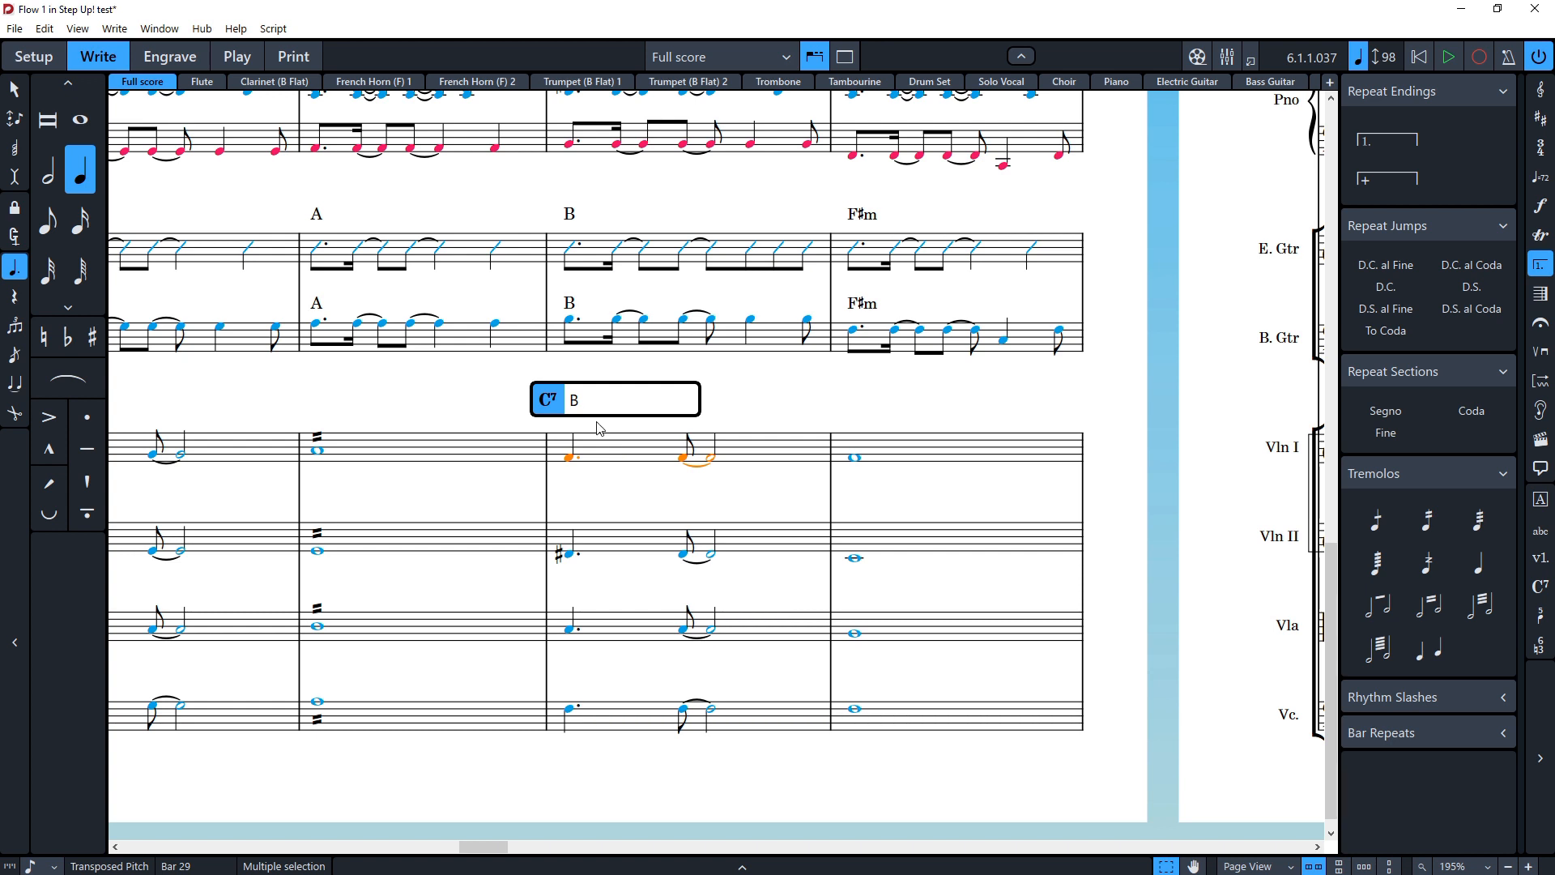
key("Escape")
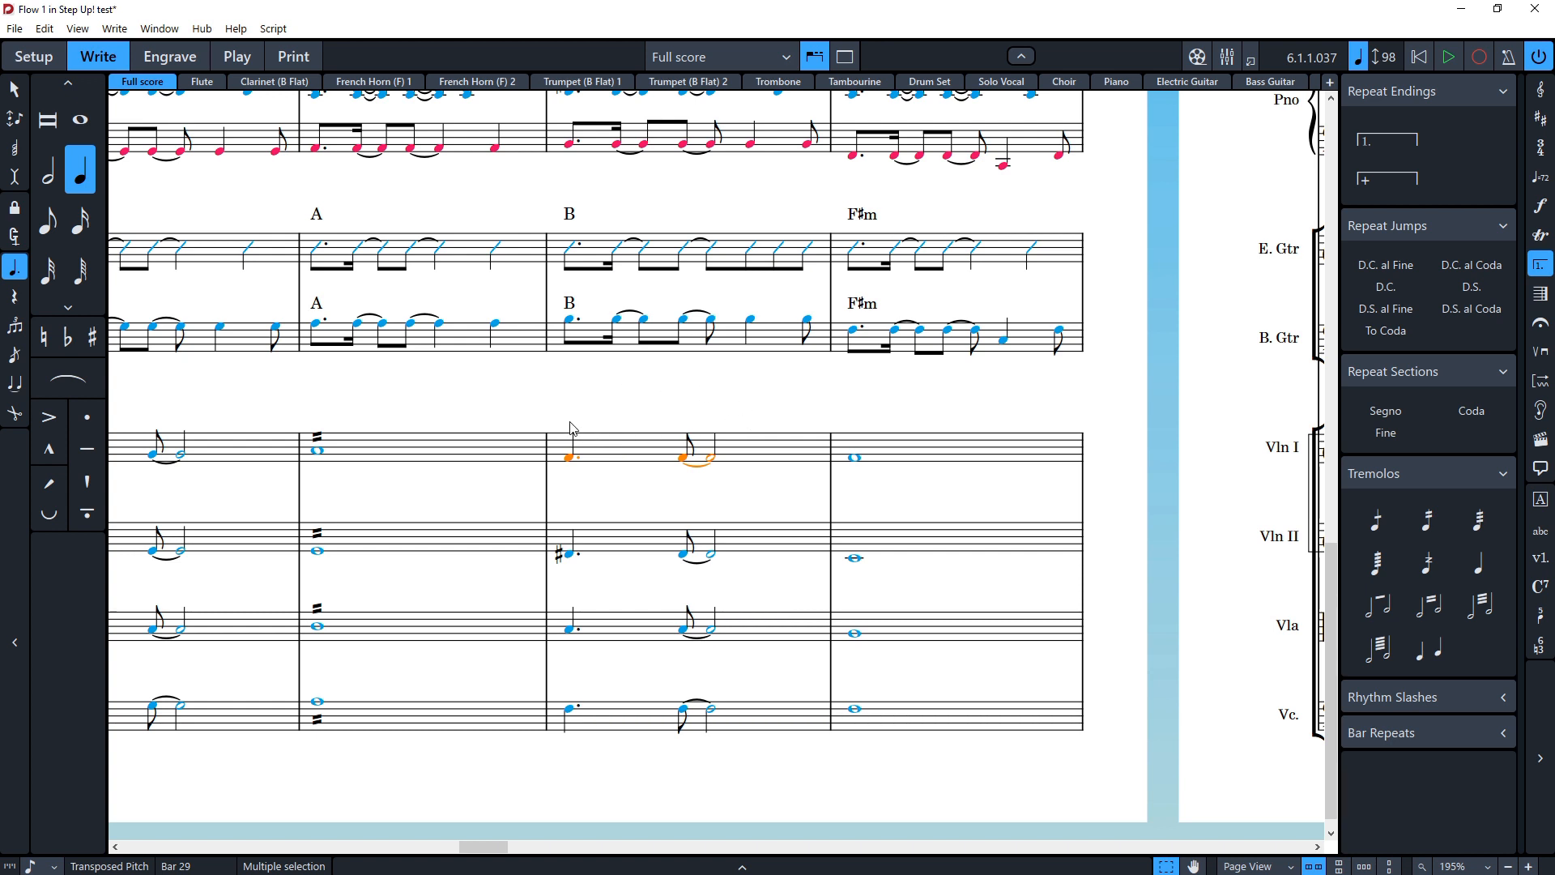
Step: Delete the B chord symbol above bar 29
scroll(576, 472, "up", 3)
left_click(571, 460)
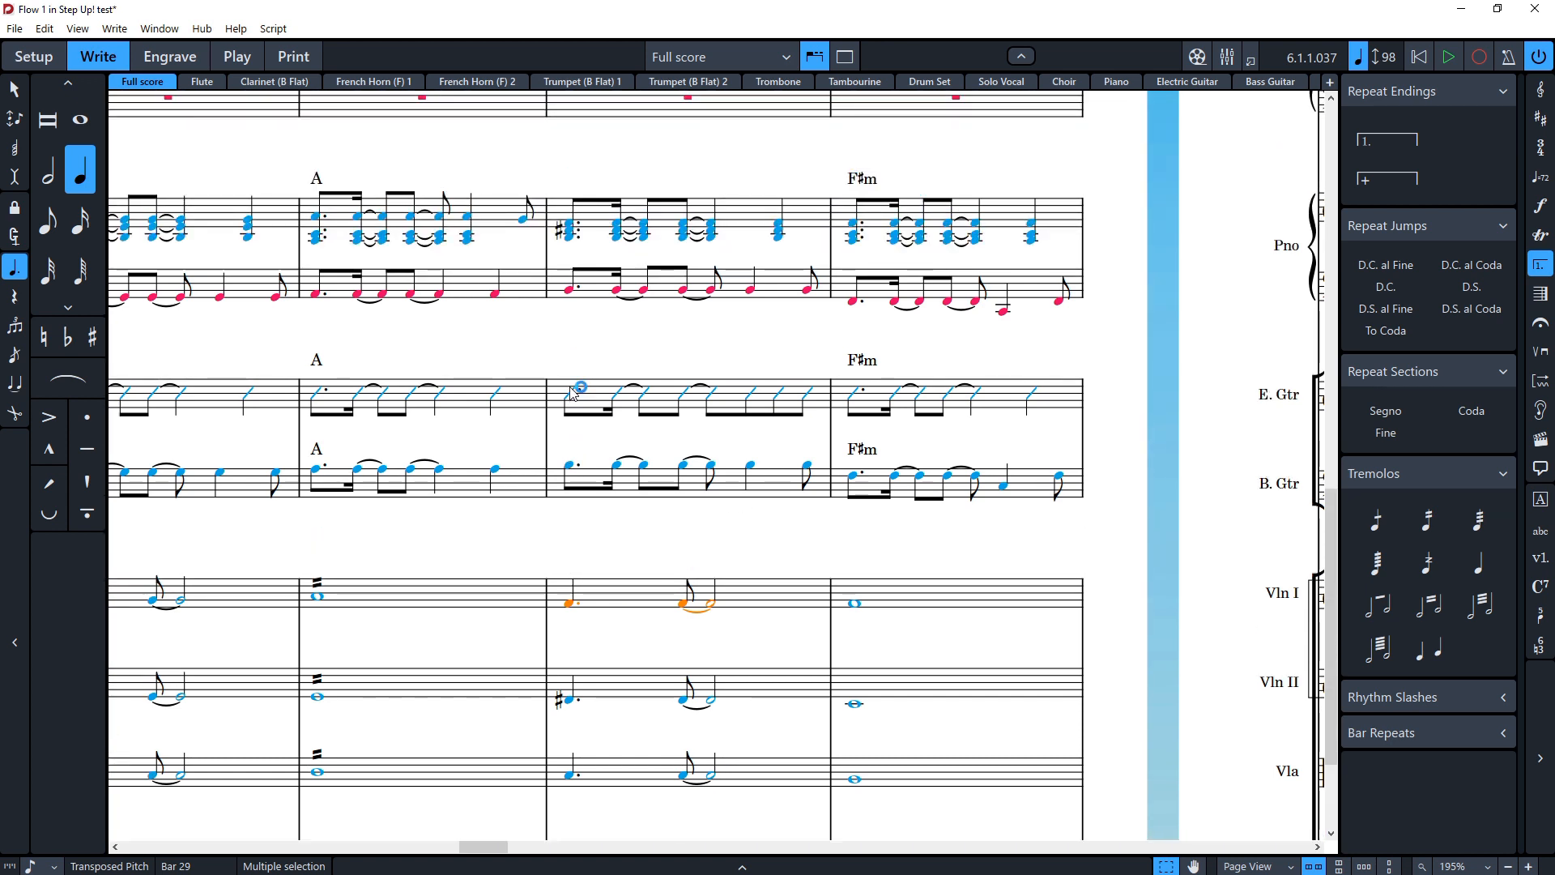
key("Delete")
left_click(436, 466)
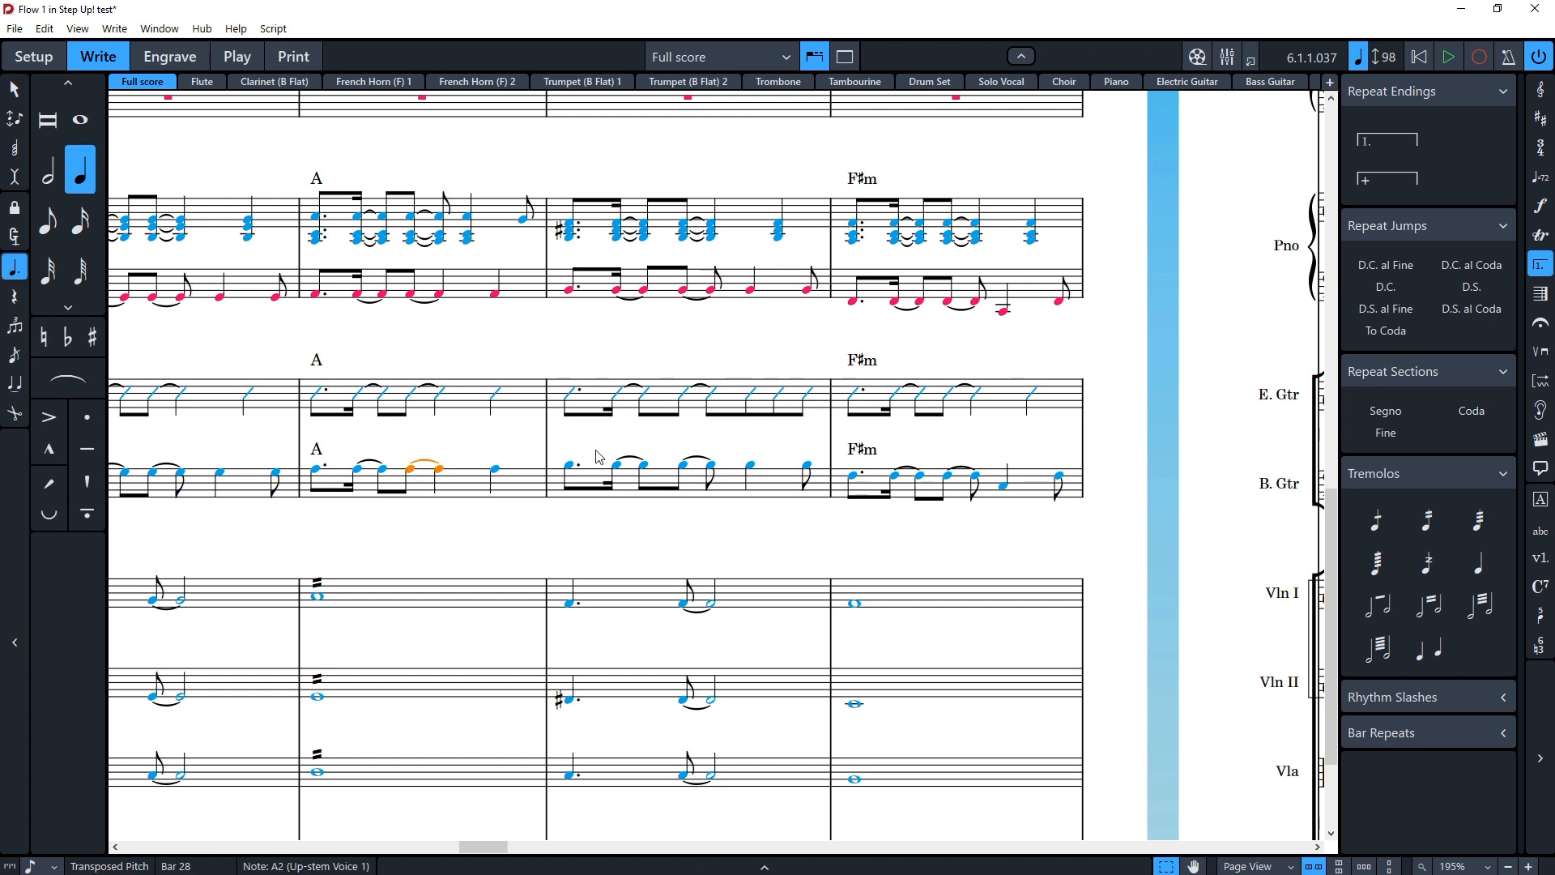
key("Escape")
key("ctrl+z")
key("Escape")
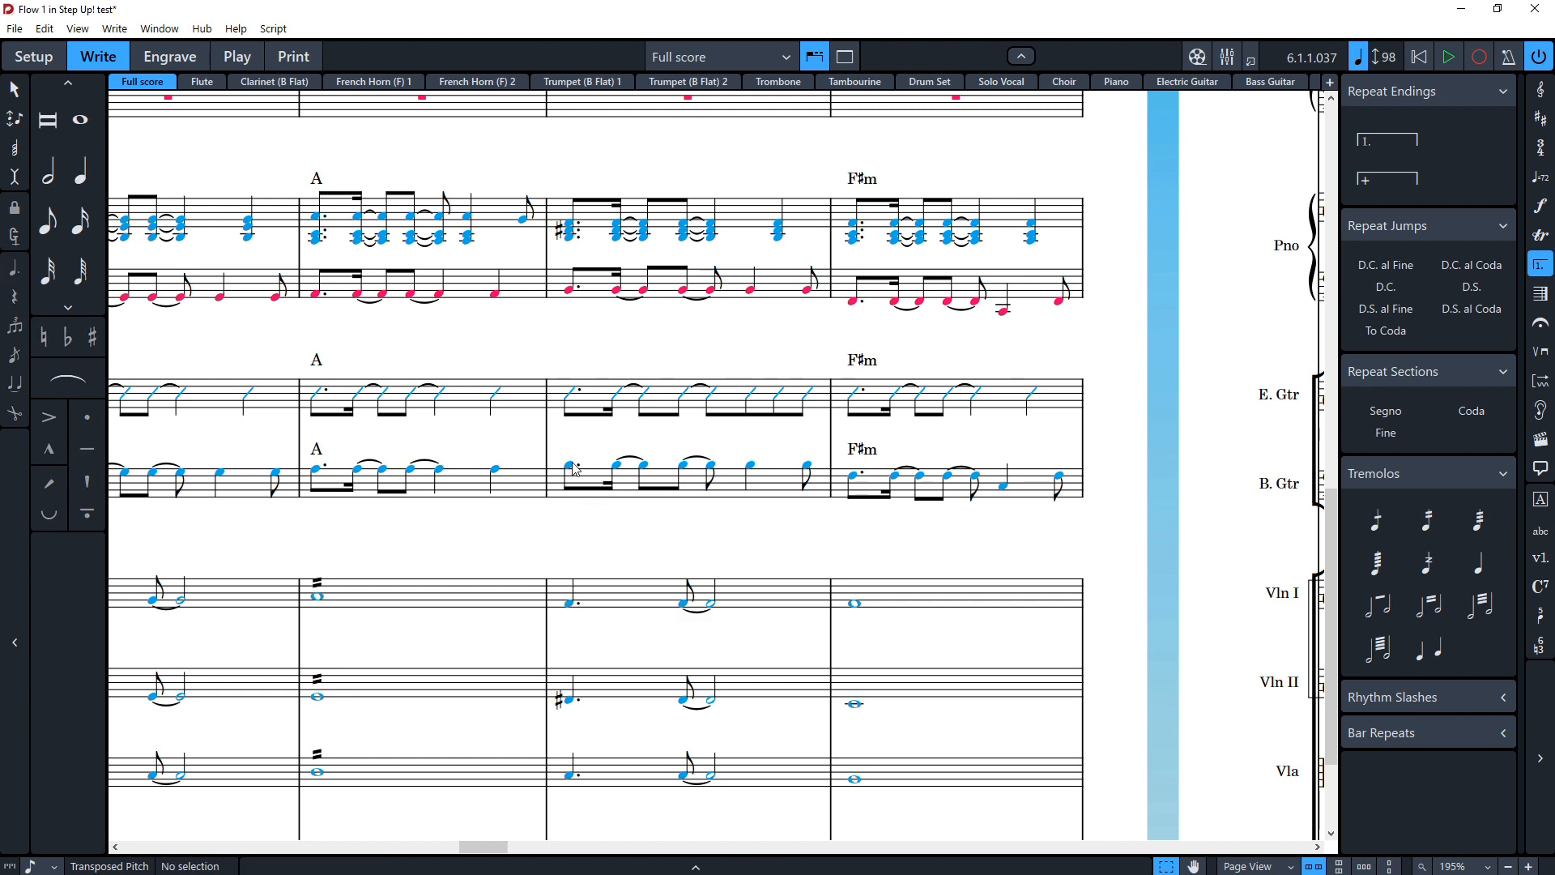
Step: Add a B chord symbol at the start of bar 29 with the chord symbols popover
scroll(572, 464, "up", 2)
scroll(570, 508, "down", 1)
scroll(578, 547, "right", 2)
scroll(580, 554, "left", 1)
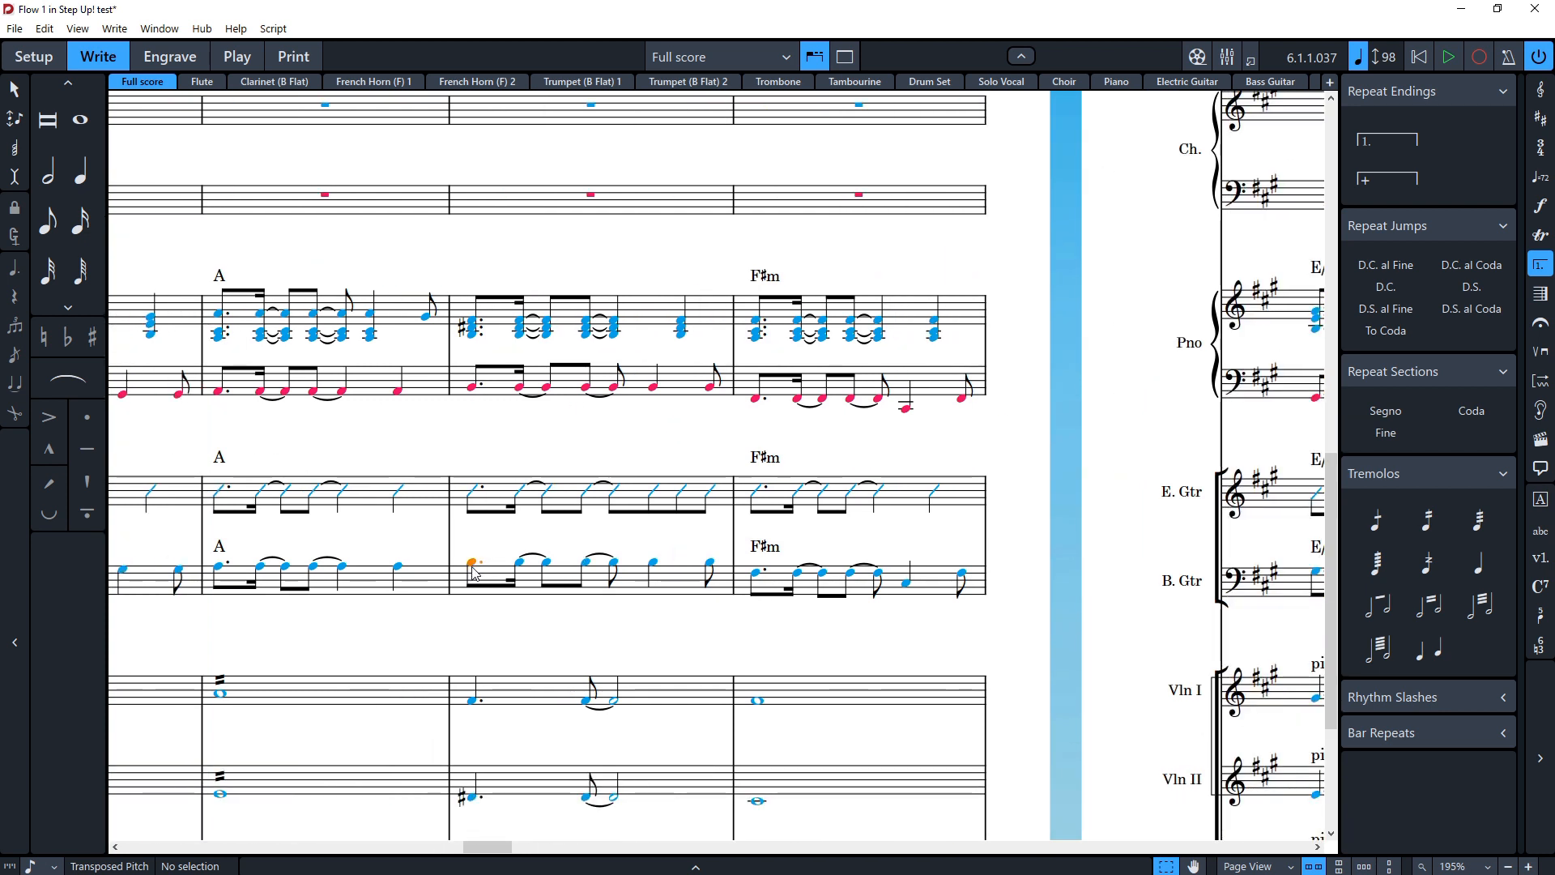
left_click(474, 573)
key("shift+q")
type("B")
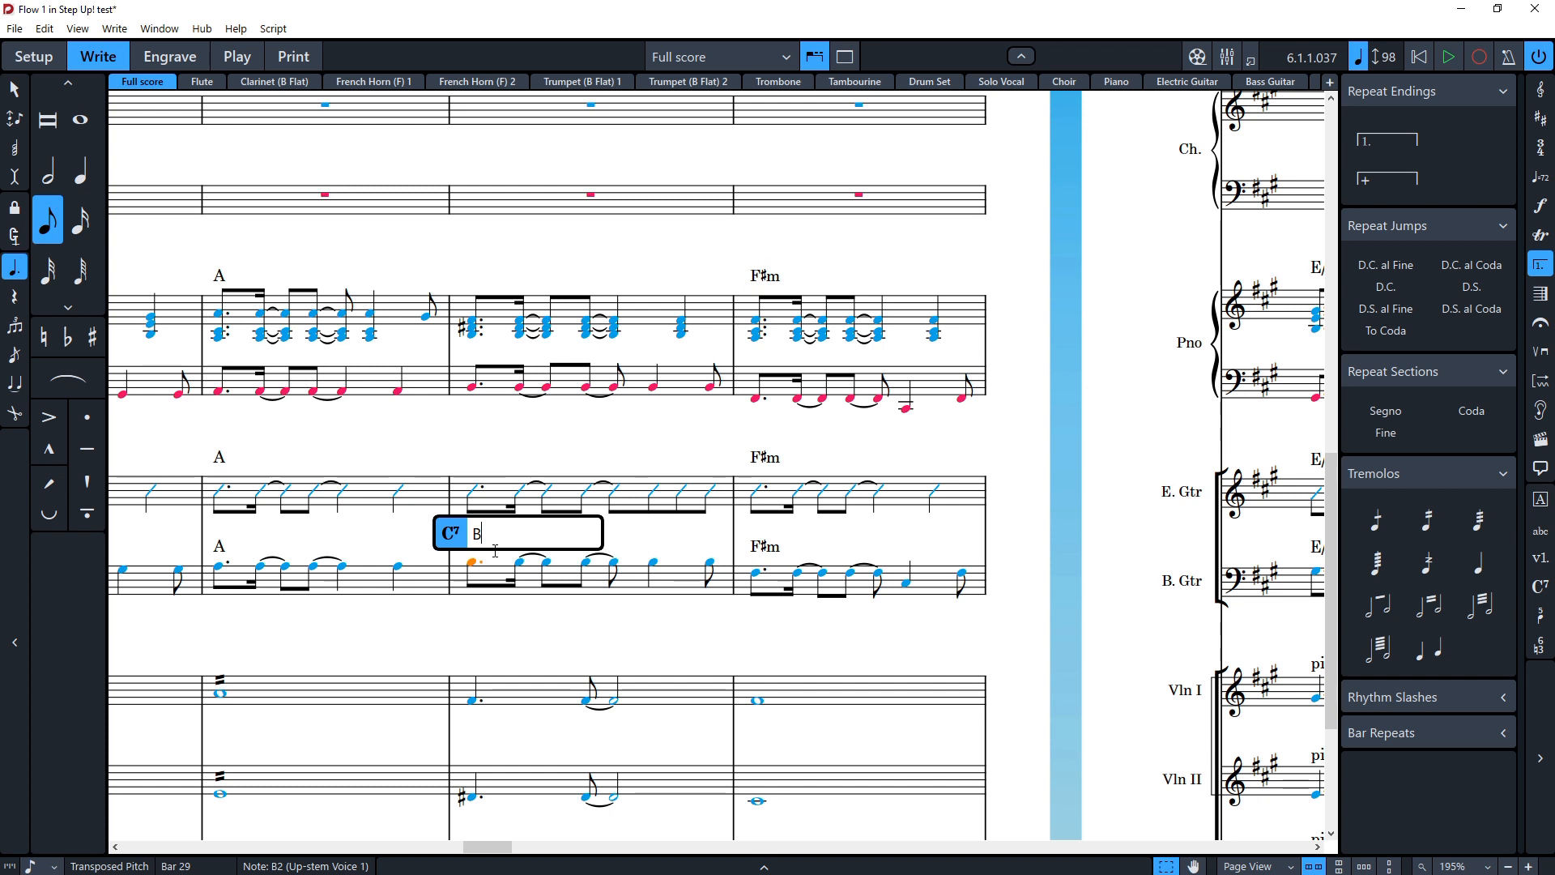
key("Return")
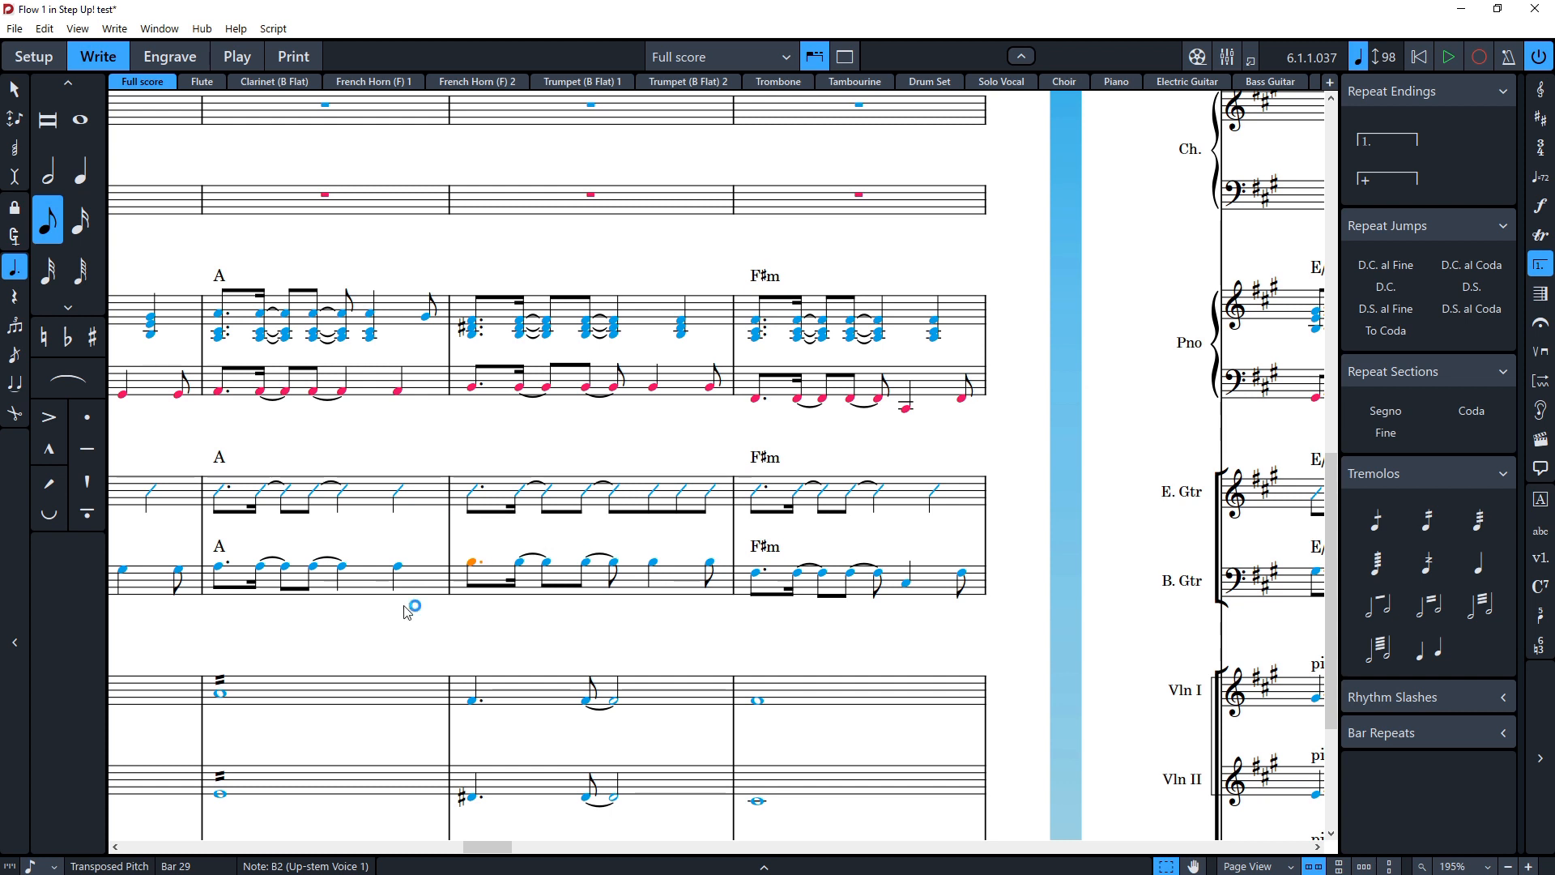
key("Escape")
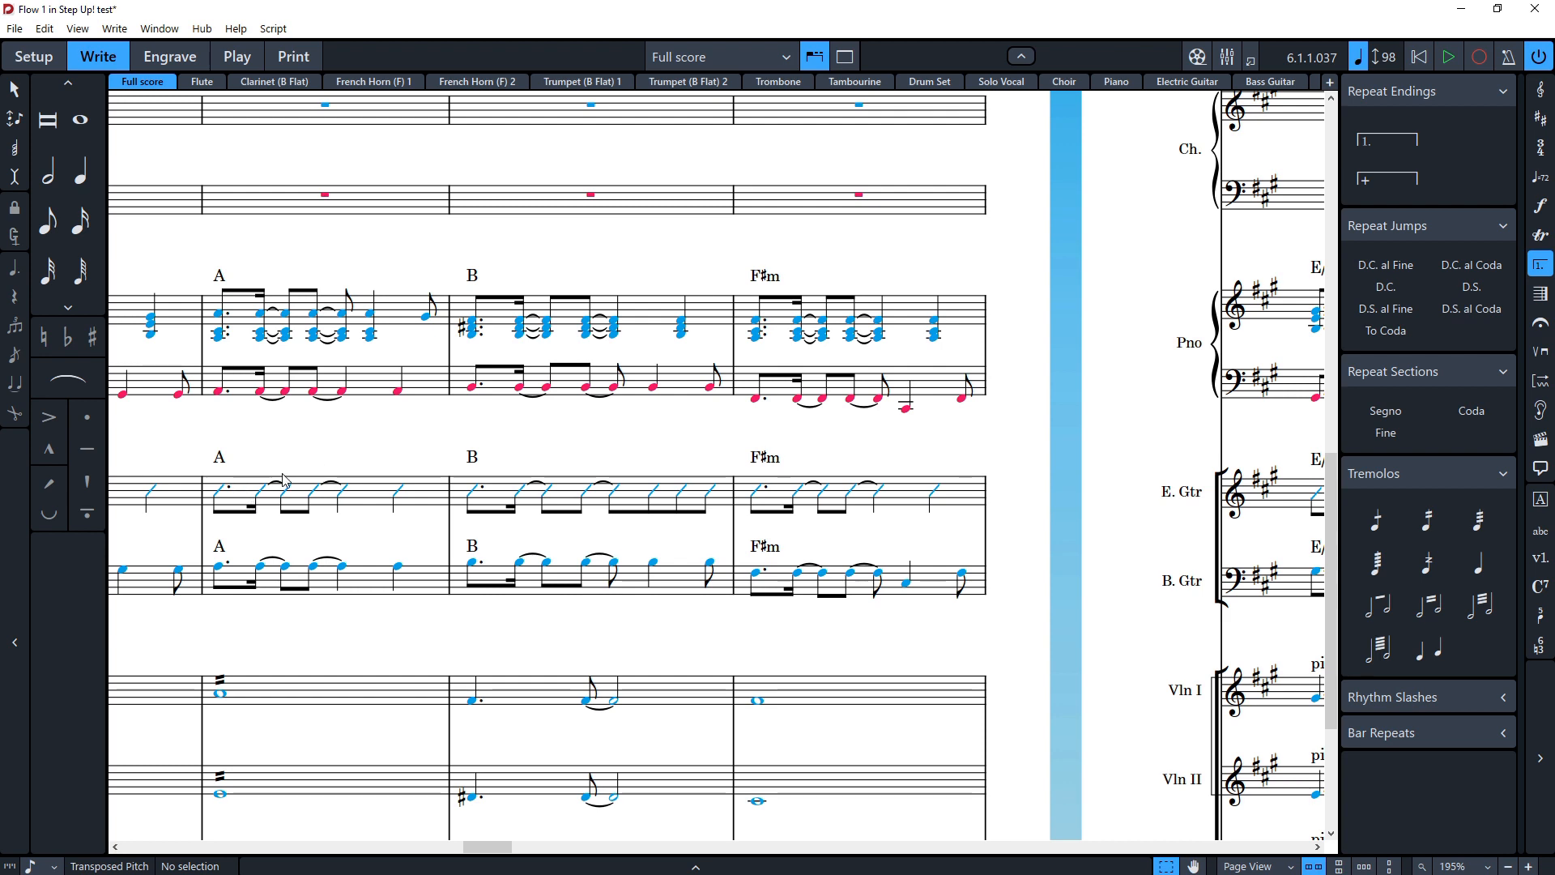
Step: Add an Adagio tempo marking with a quarter note of 66 at bar 30 using the tempo popover
scroll(304, 469, "right", 3)
scroll(443, 447, "up", 10)
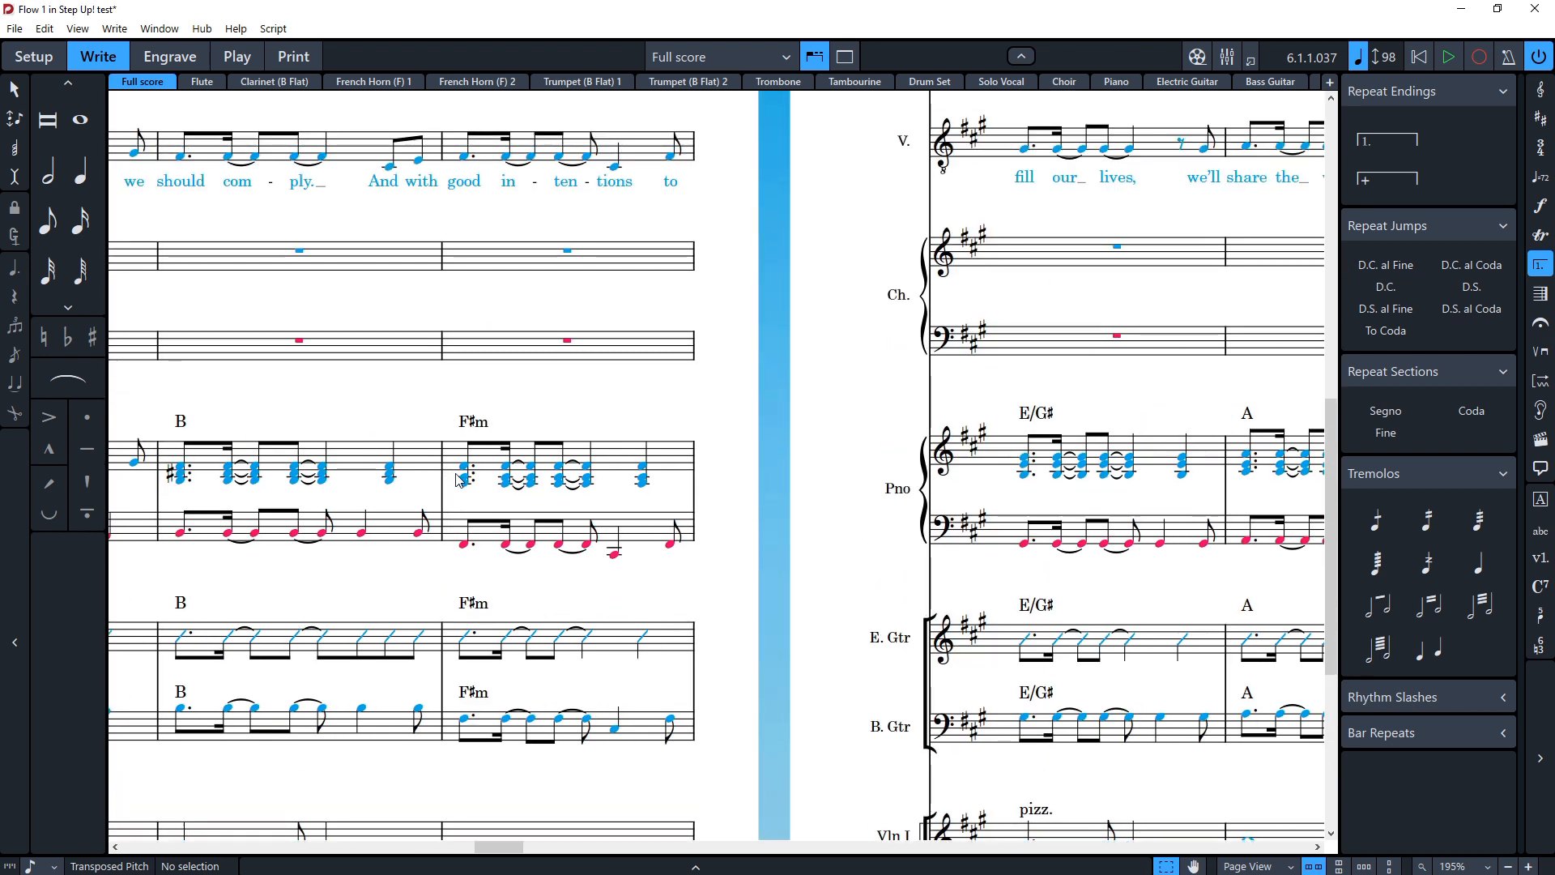
left_click(466, 252)
key("shift+t")
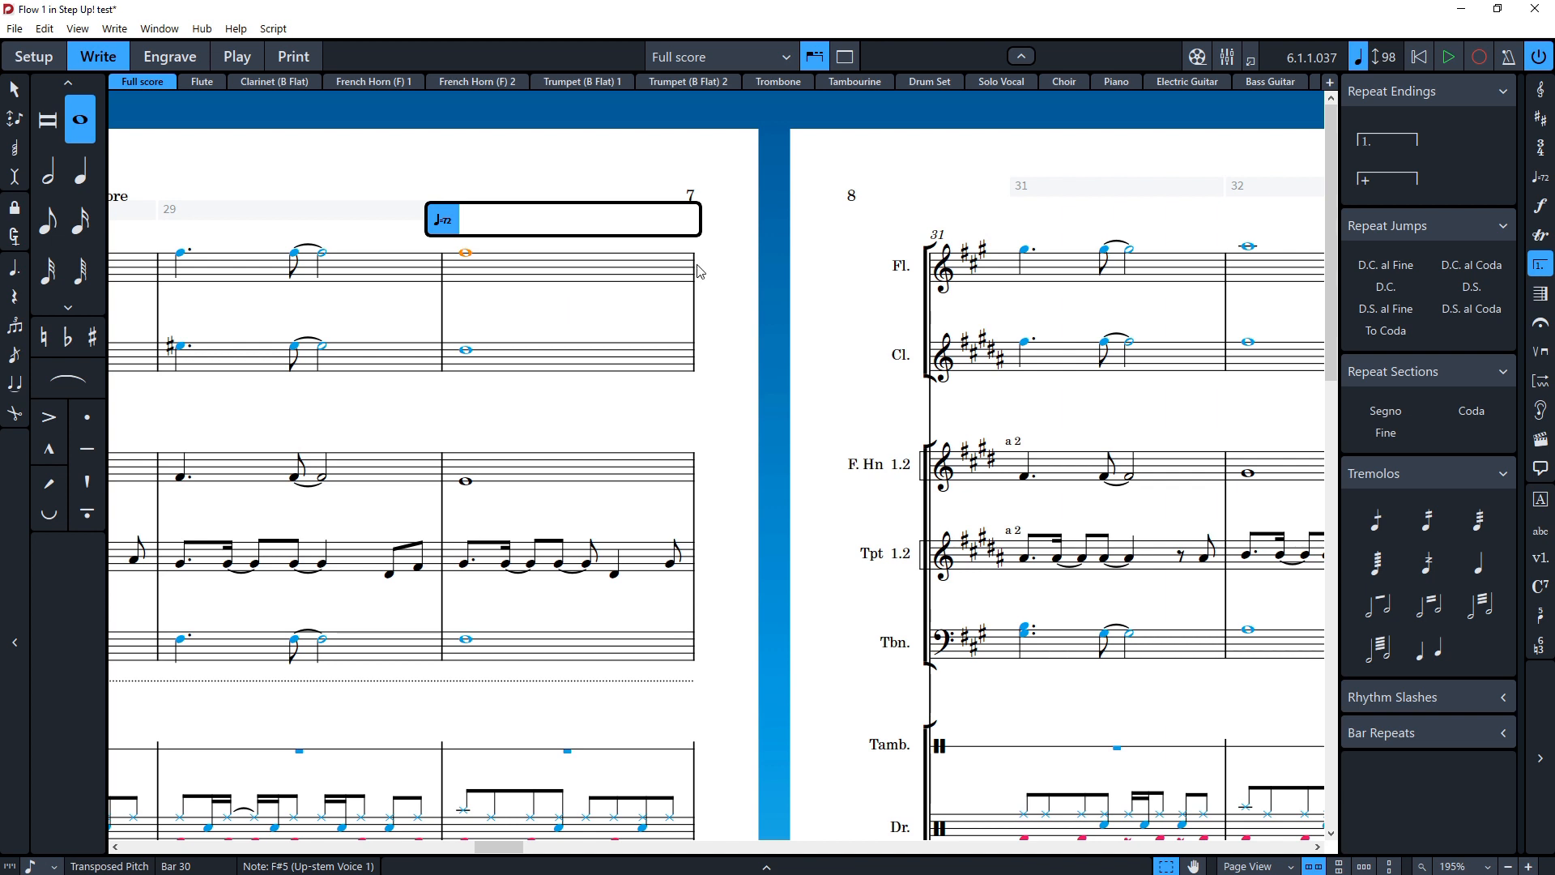
type("Adagio")
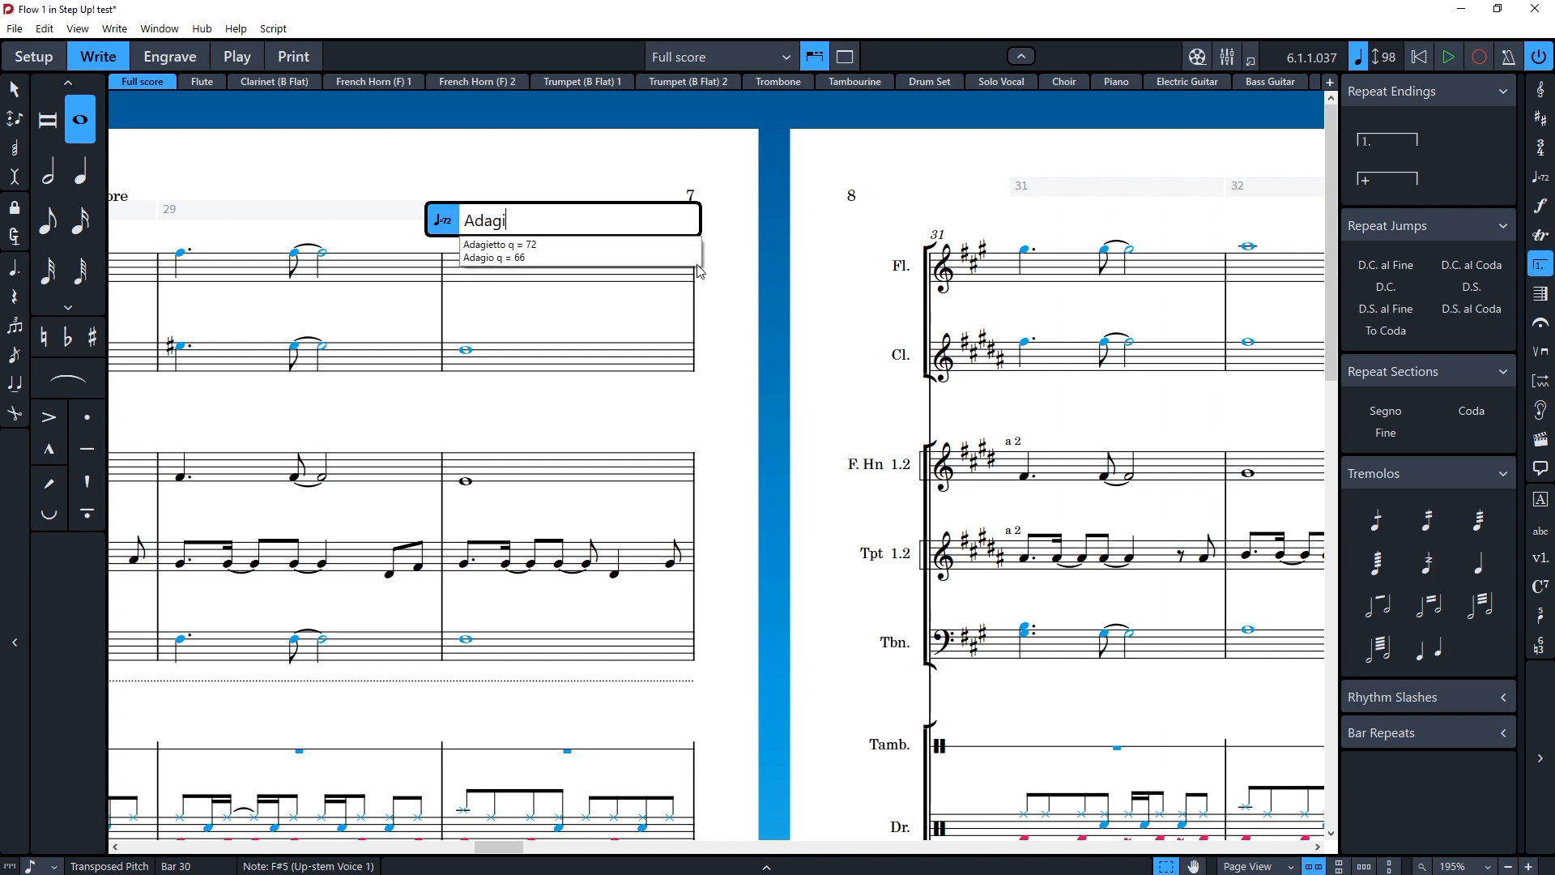
left_click(514, 245)
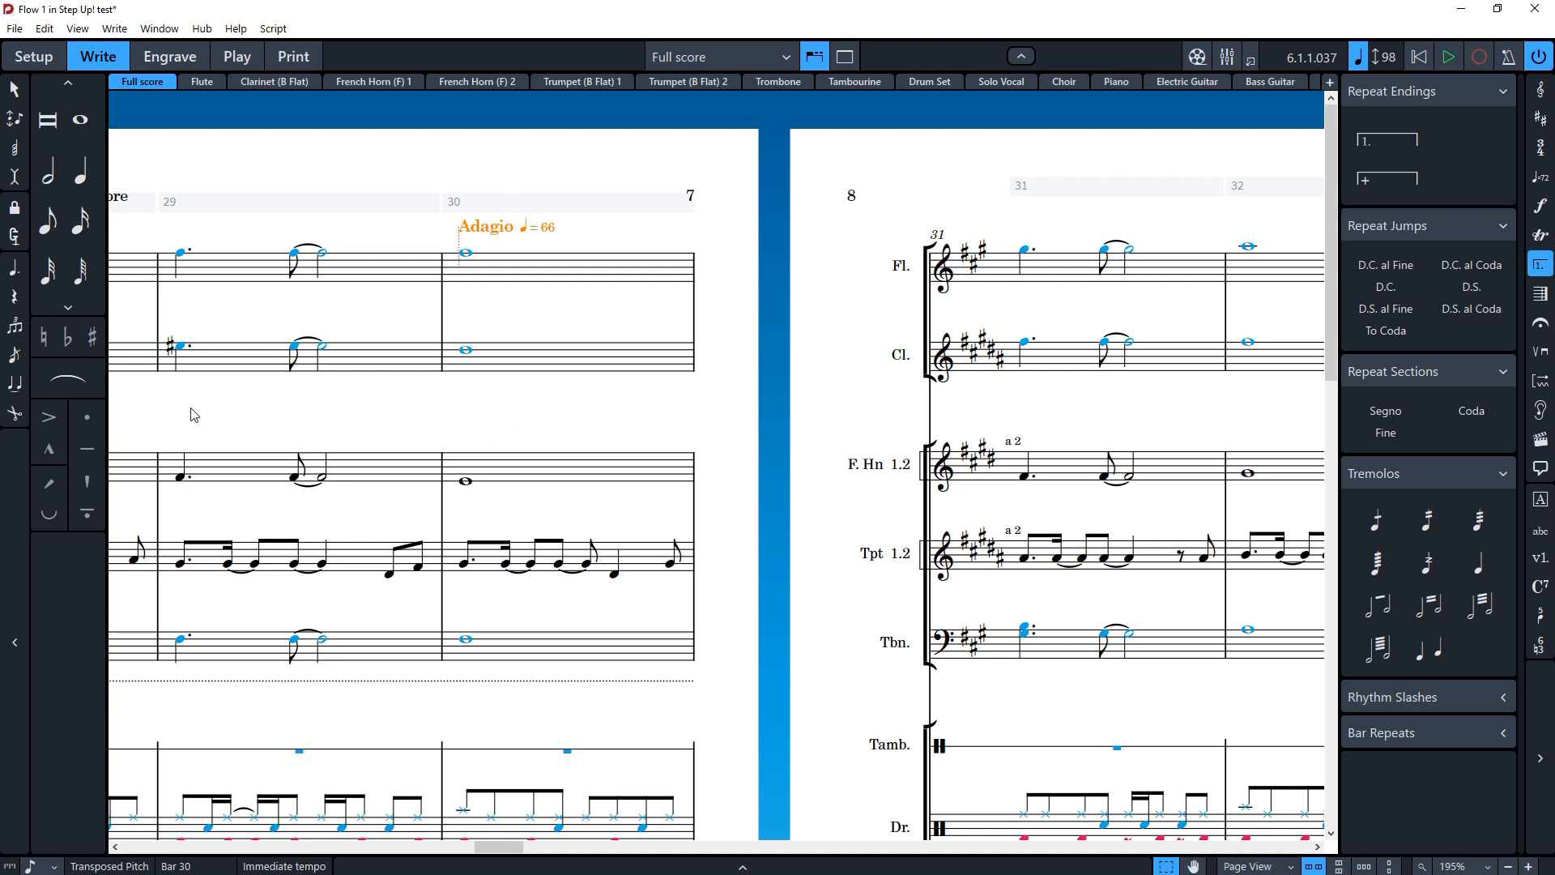
Step: Insert a rehearsal mark at the start of bar 31
scroll(194, 415, "right", 5)
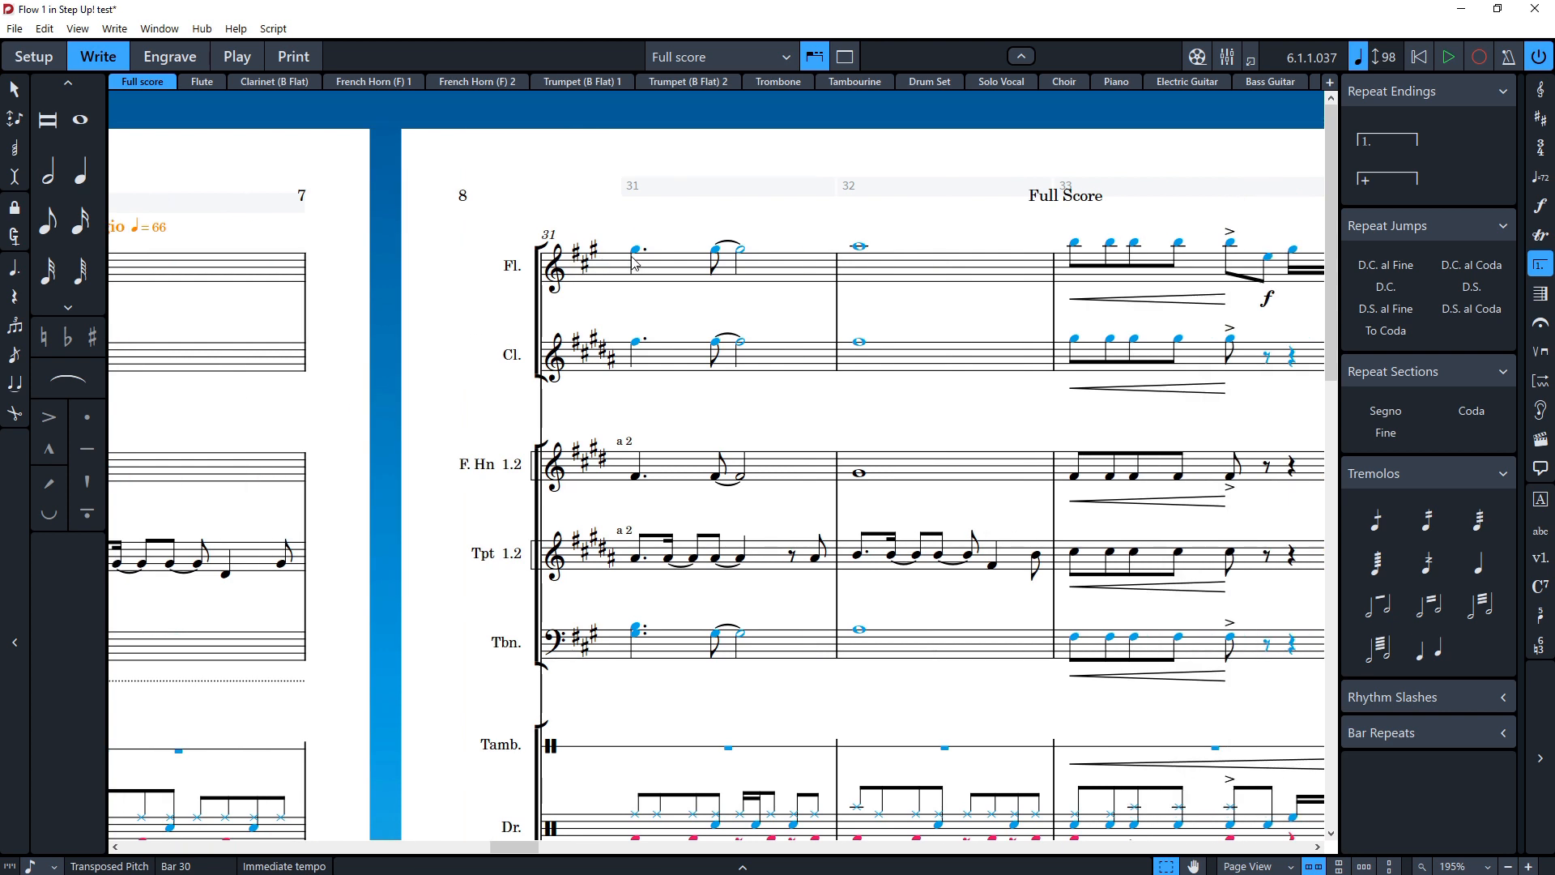
left_click(639, 251)
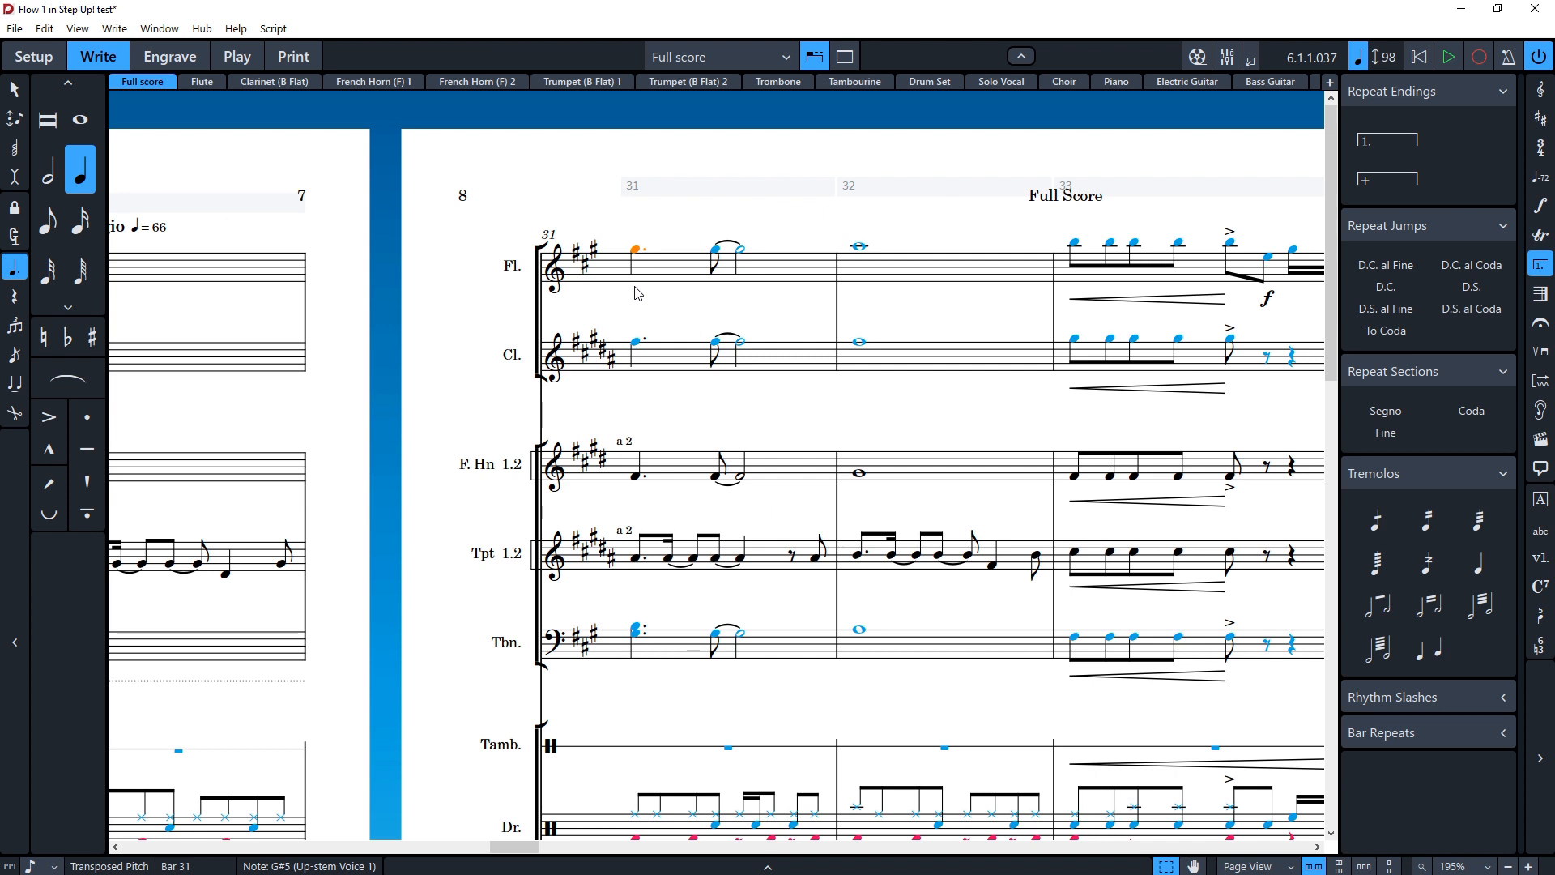
key("shift+a")
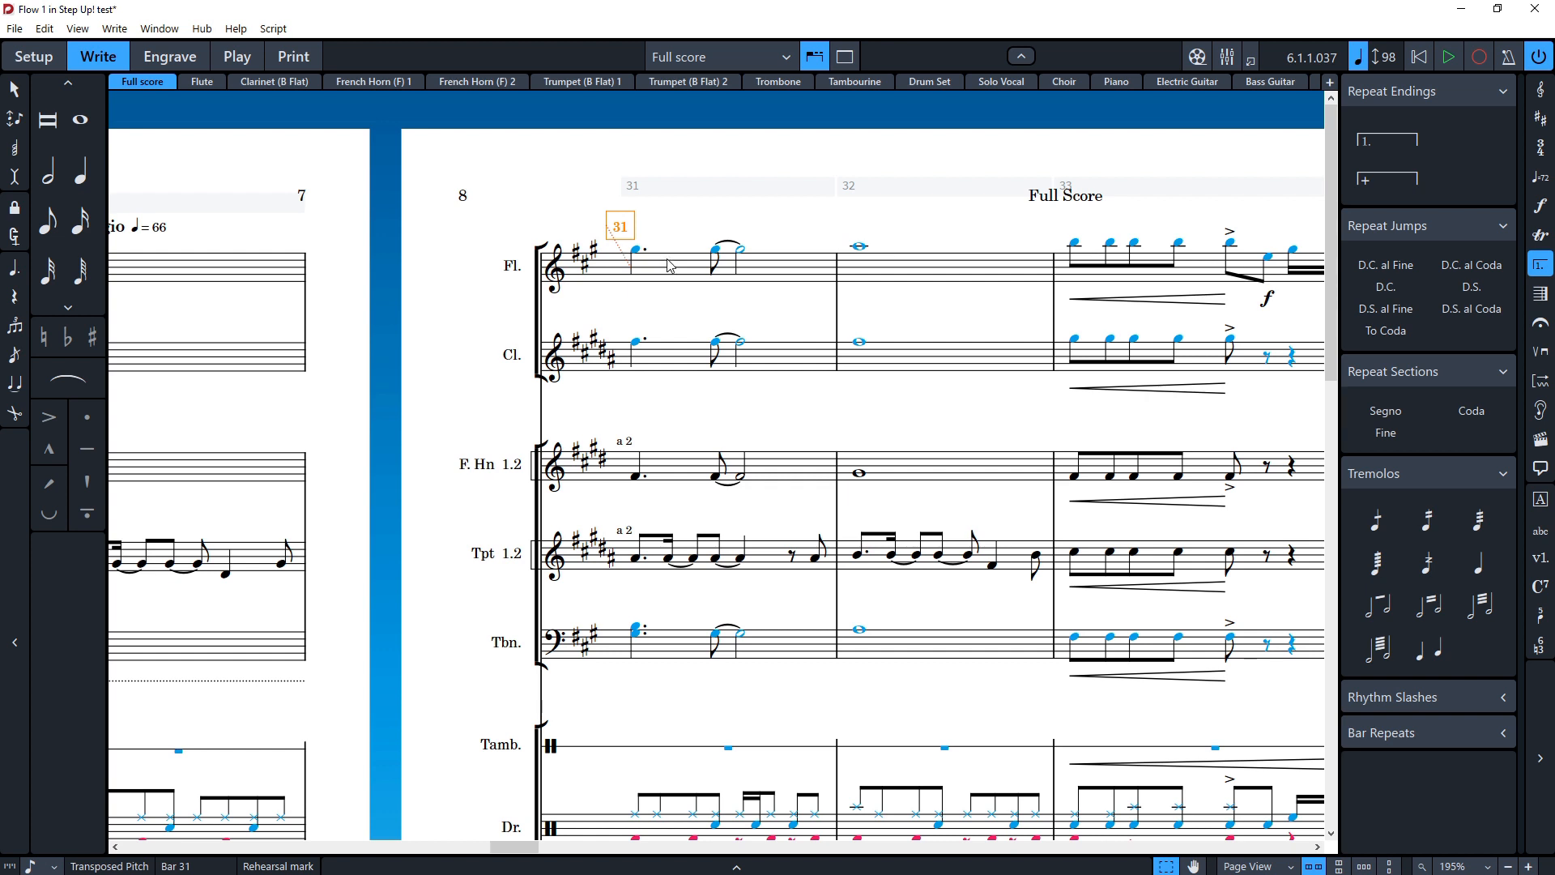
key("Escape")
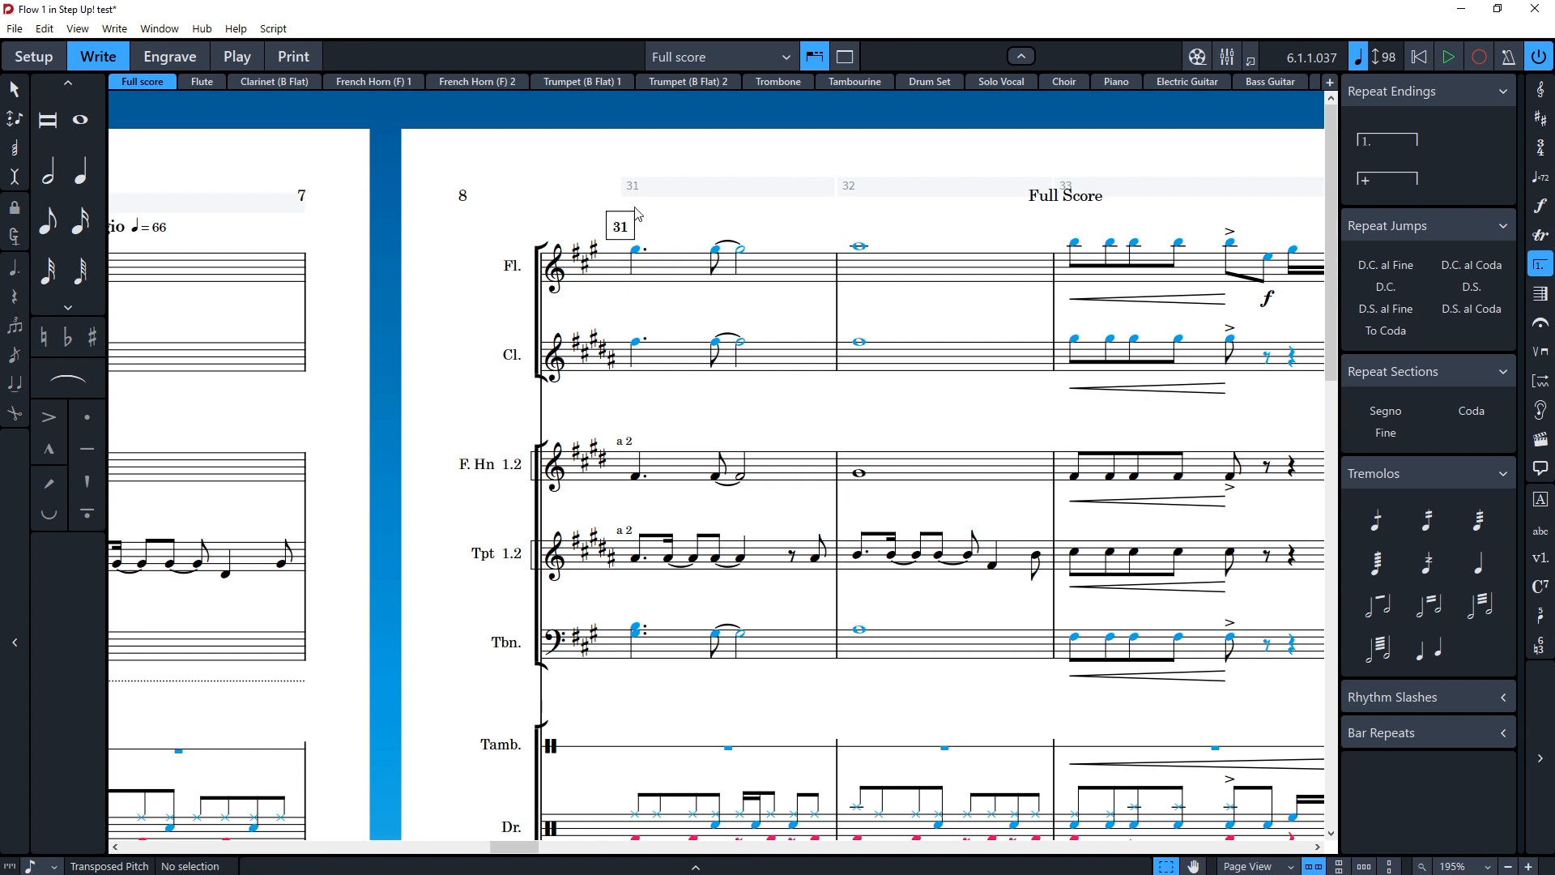
Step: Examine the Bar Numbers settings in Layout Options, then close the dialog
key("ctrl+shift+l")
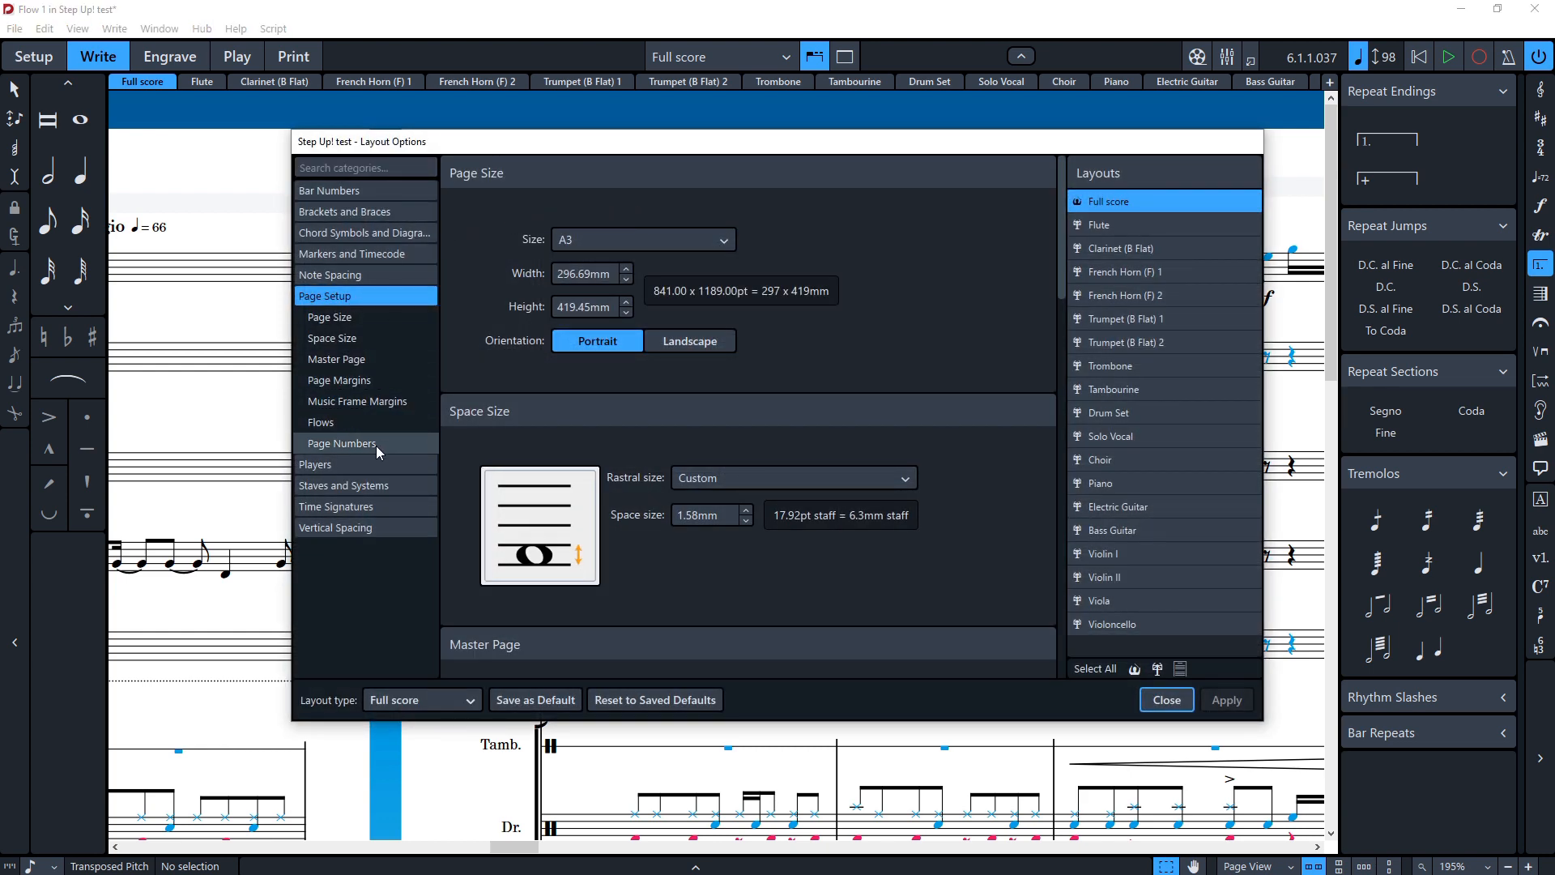
left_click(337, 192)
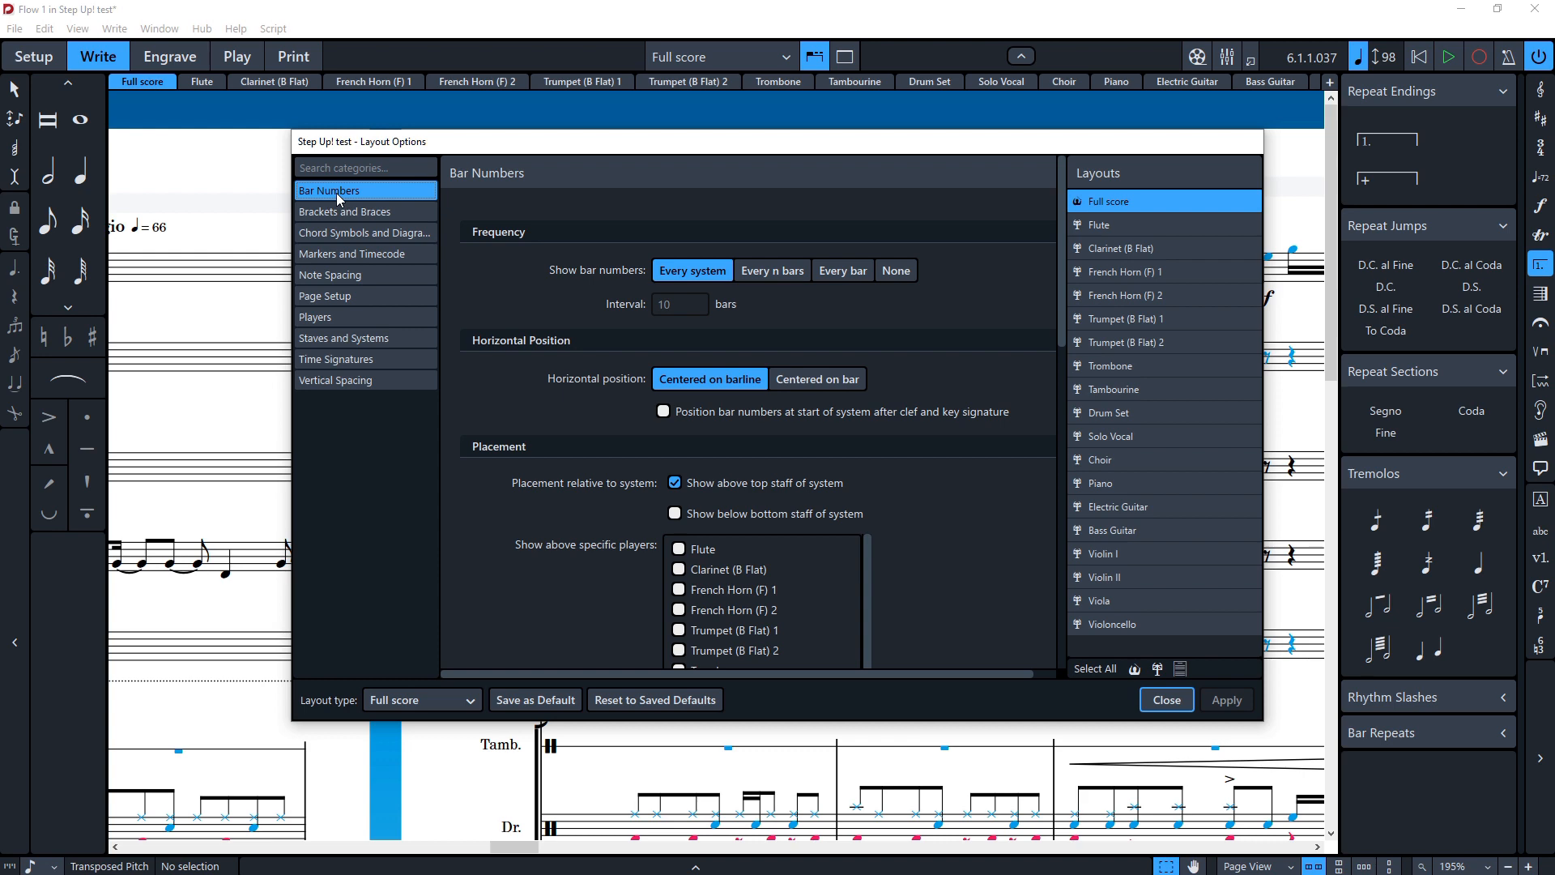
scroll(594, 527, "down", 10)
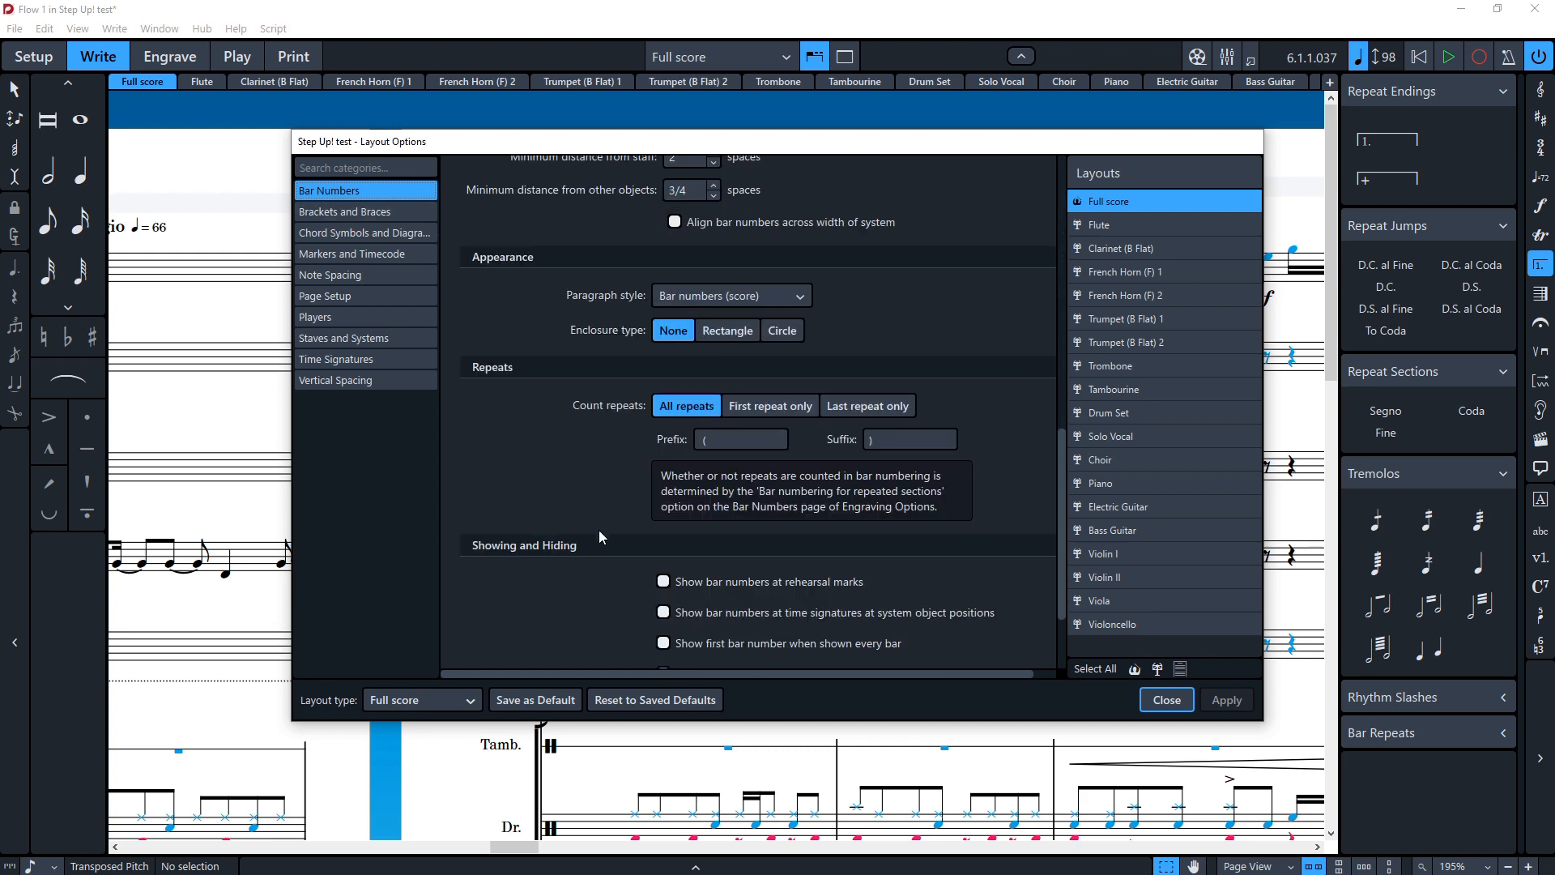
scroll(604, 555, "down", 1)
scroll(599, 567, "up", 10)
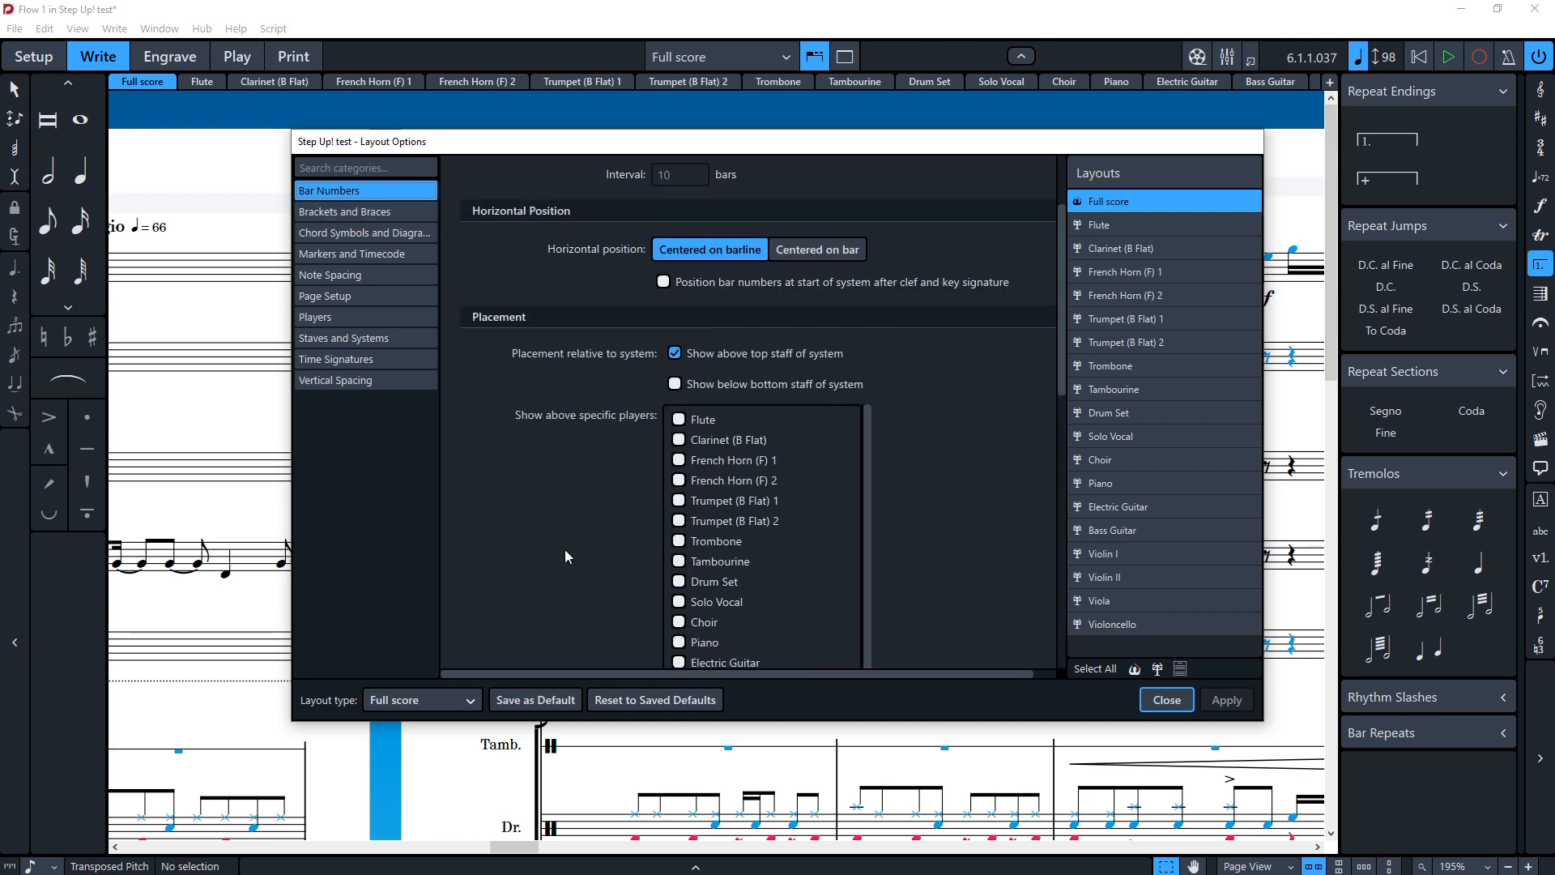
left_click(1177, 691)
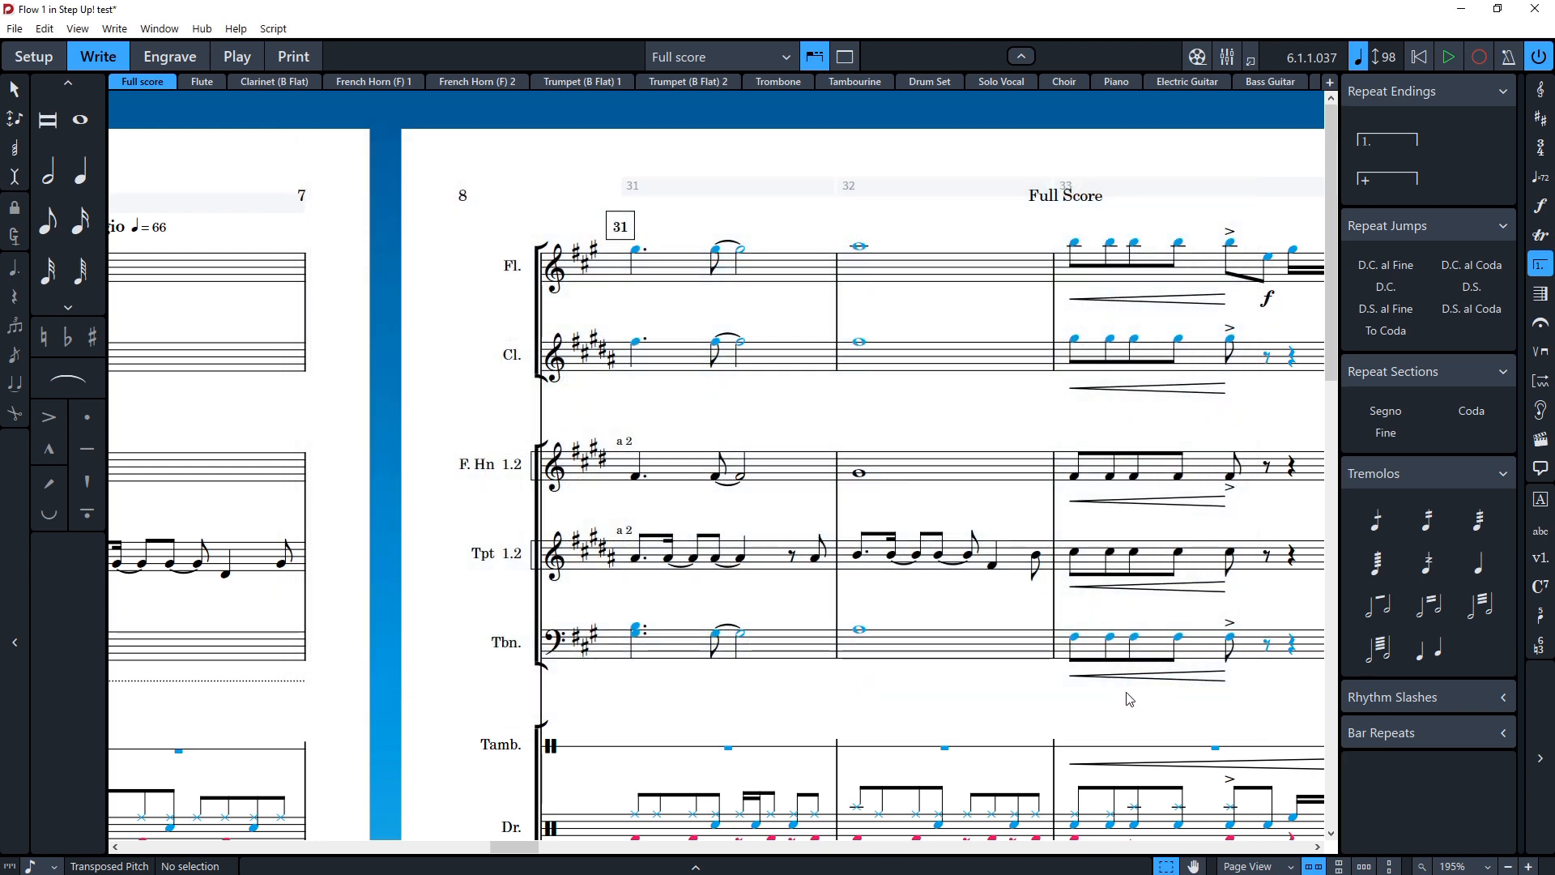
Step: Set the rehearsal mark sequence type to Letters in Engraving Options and apply it
key("ctrl+shift+e")
scroll(387, 557, "down", 12)
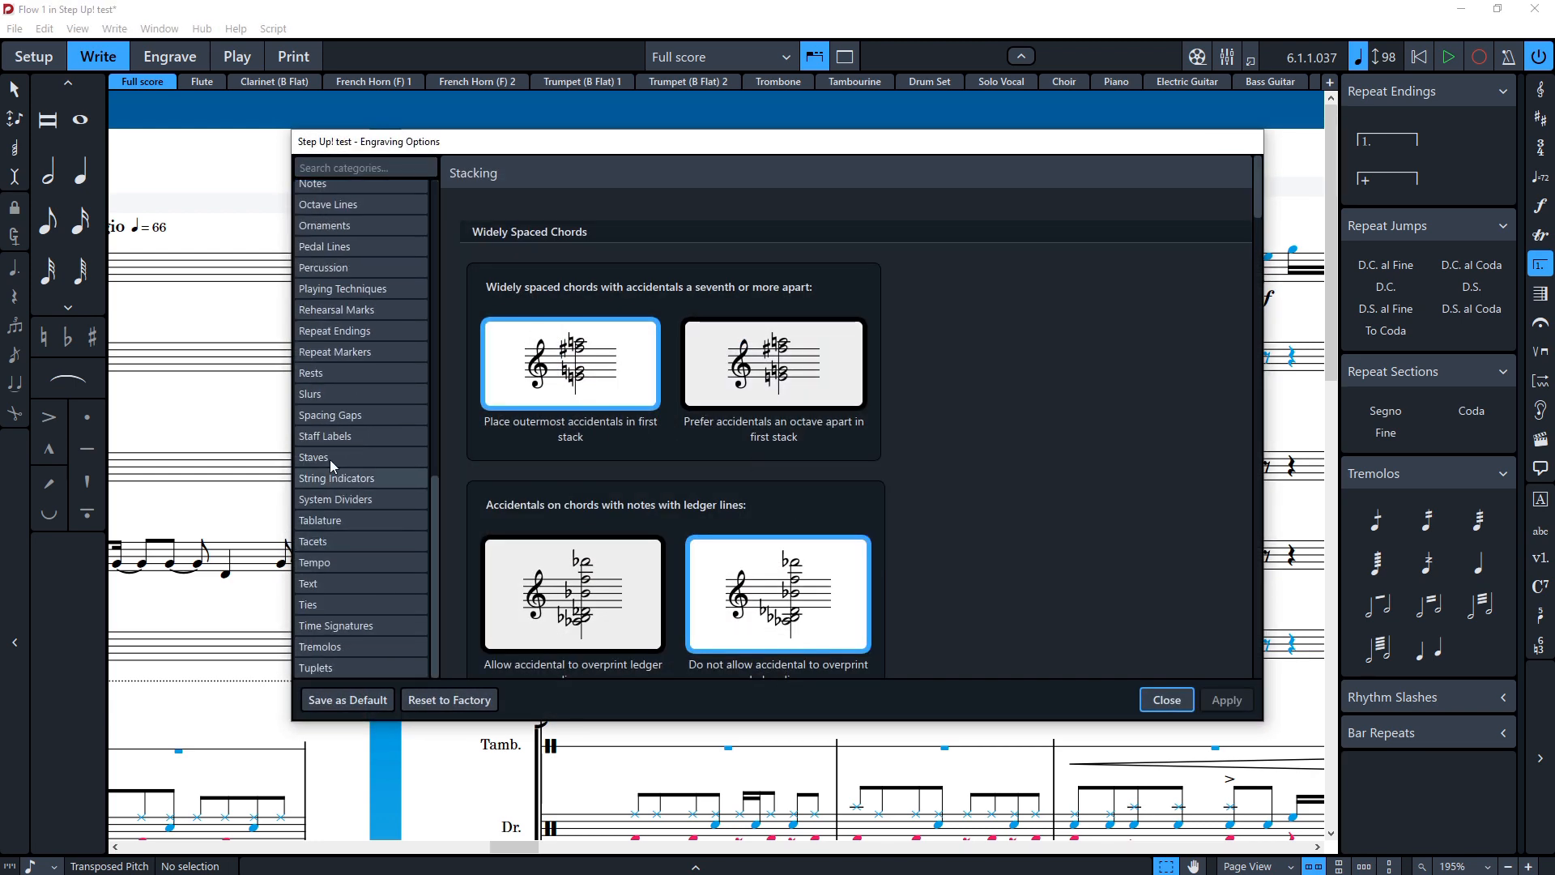
left_click(337, 311)
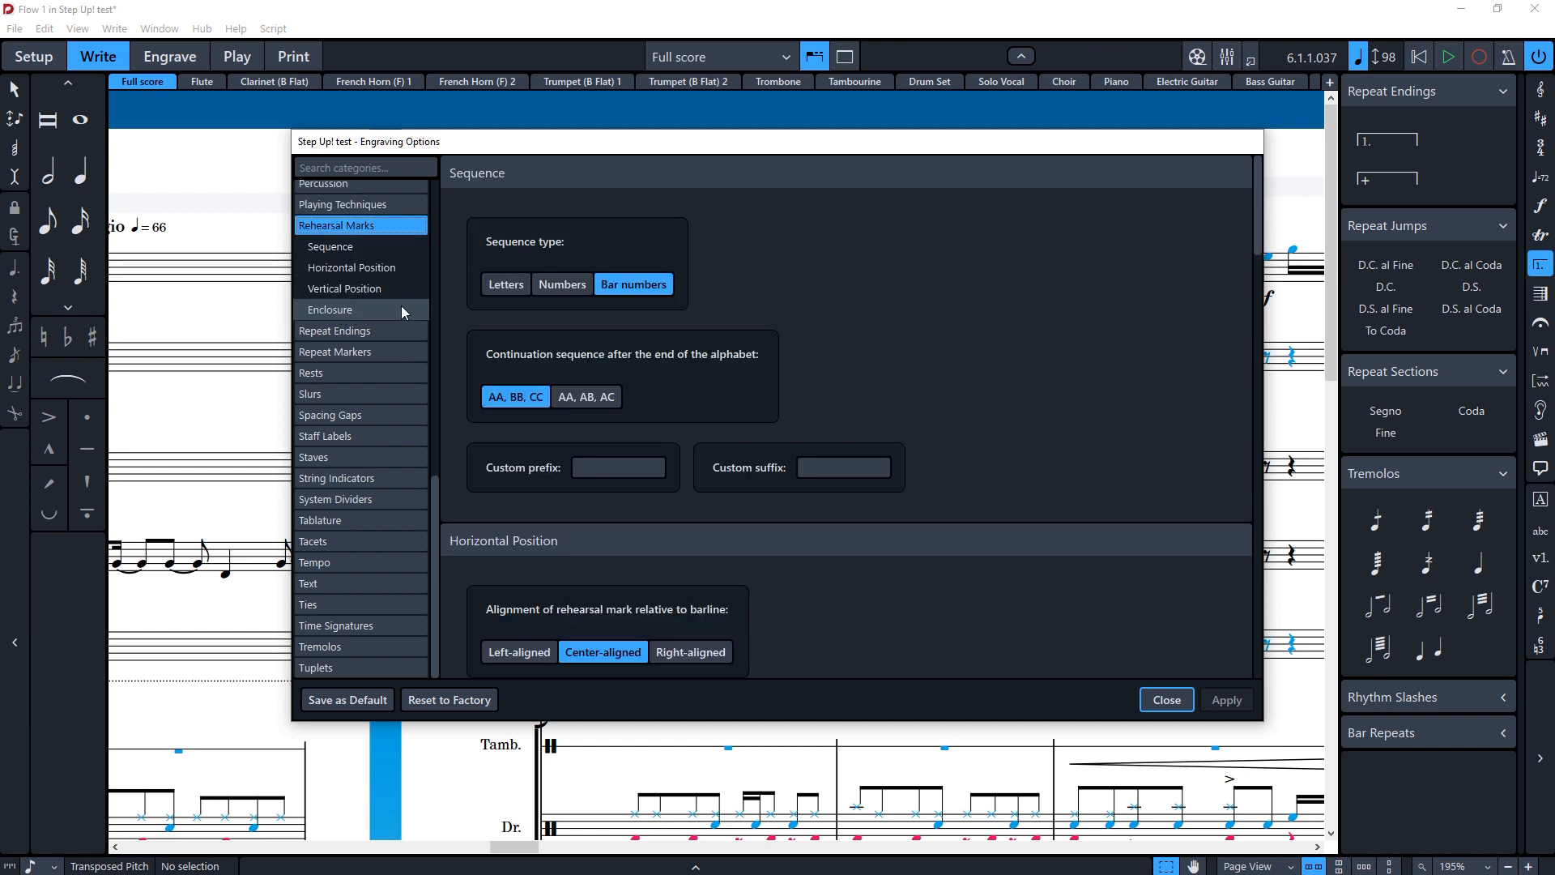
left_click(502, 285)
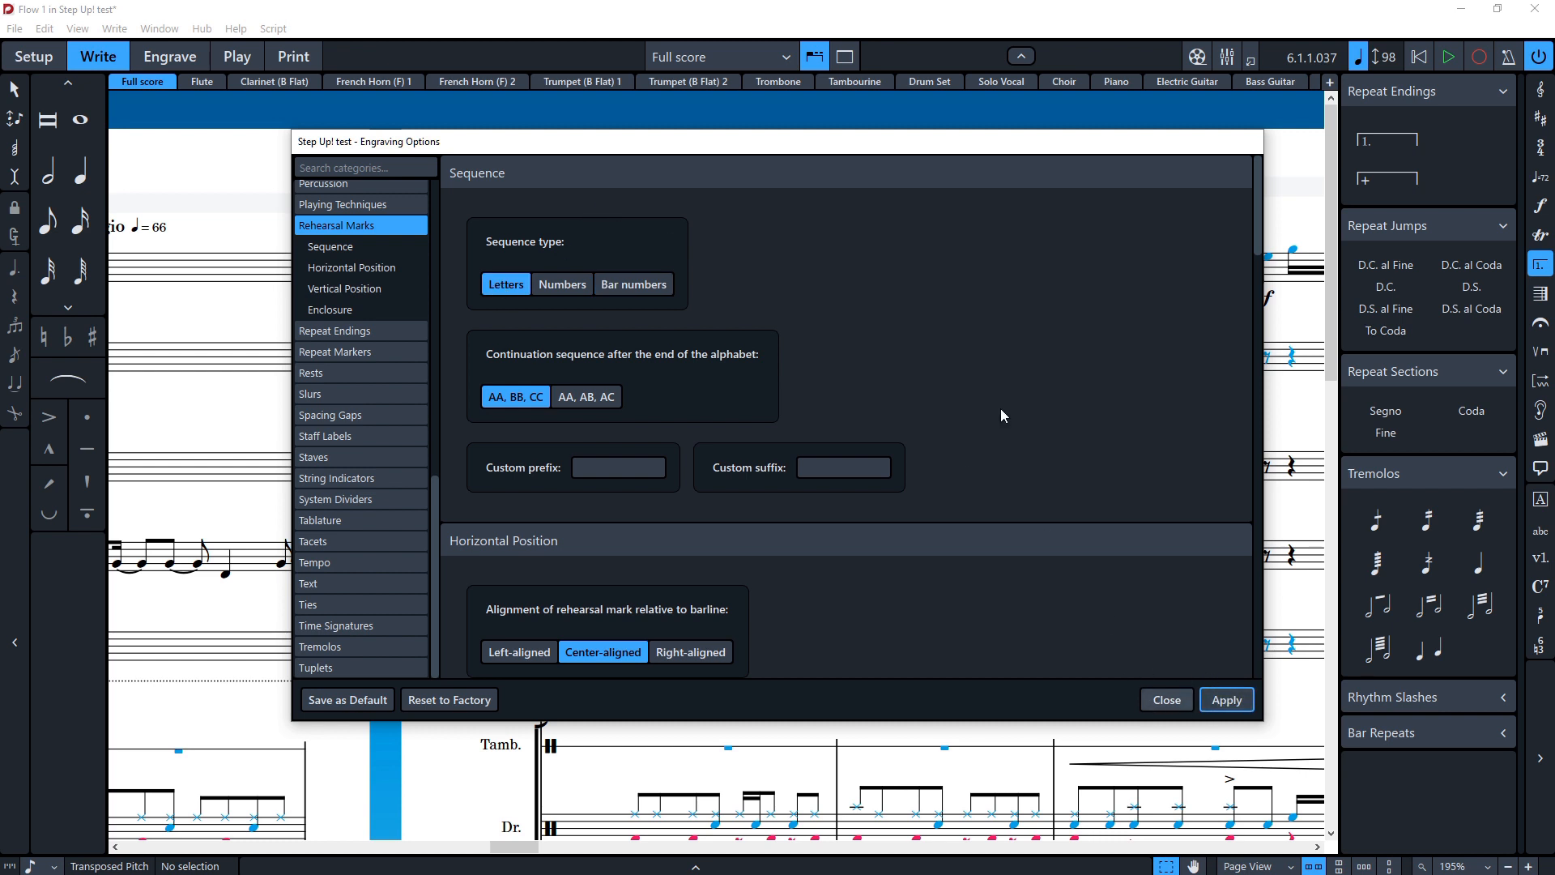
left_click(1168, 703)
left_click(1166, 703)
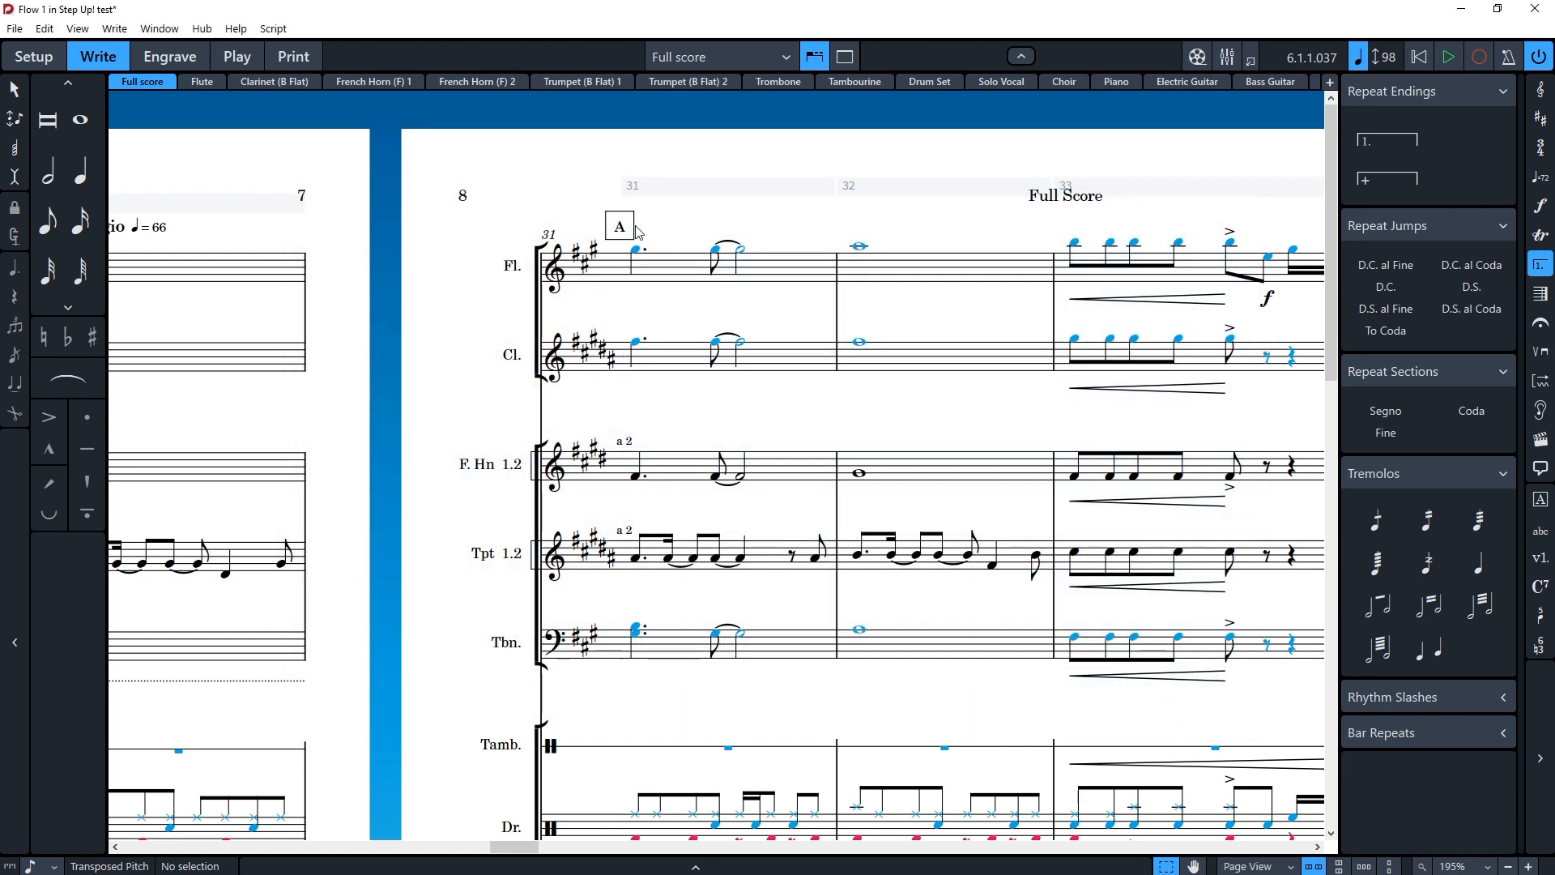
Step: Inspect the new rehearsal mark and the surrounding bars of the score
left_click(635, 229)
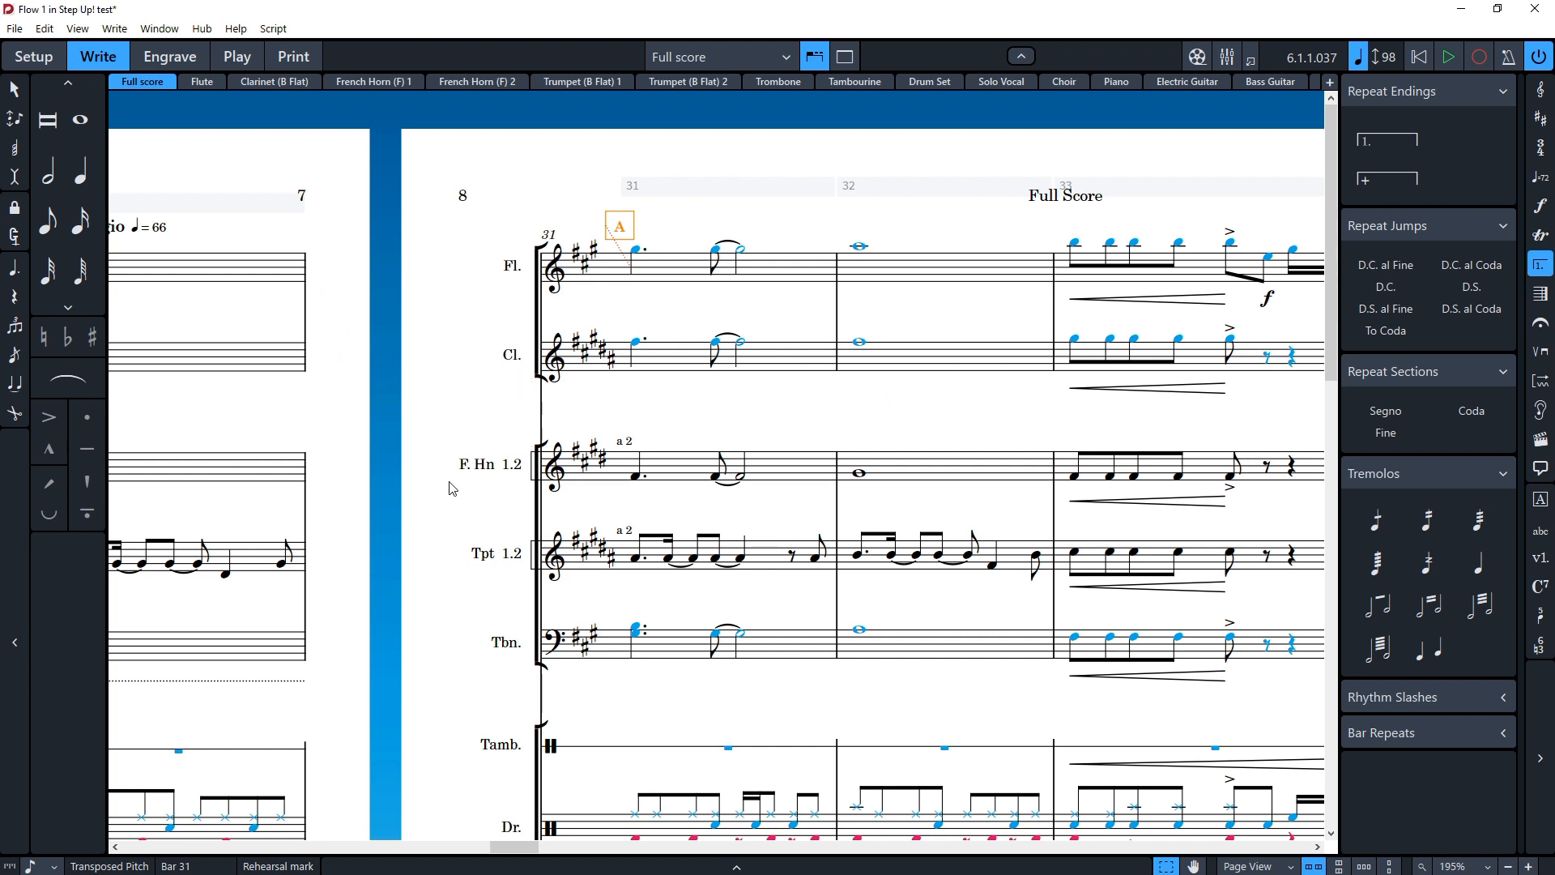
scroll(384, 572, "down", 3)
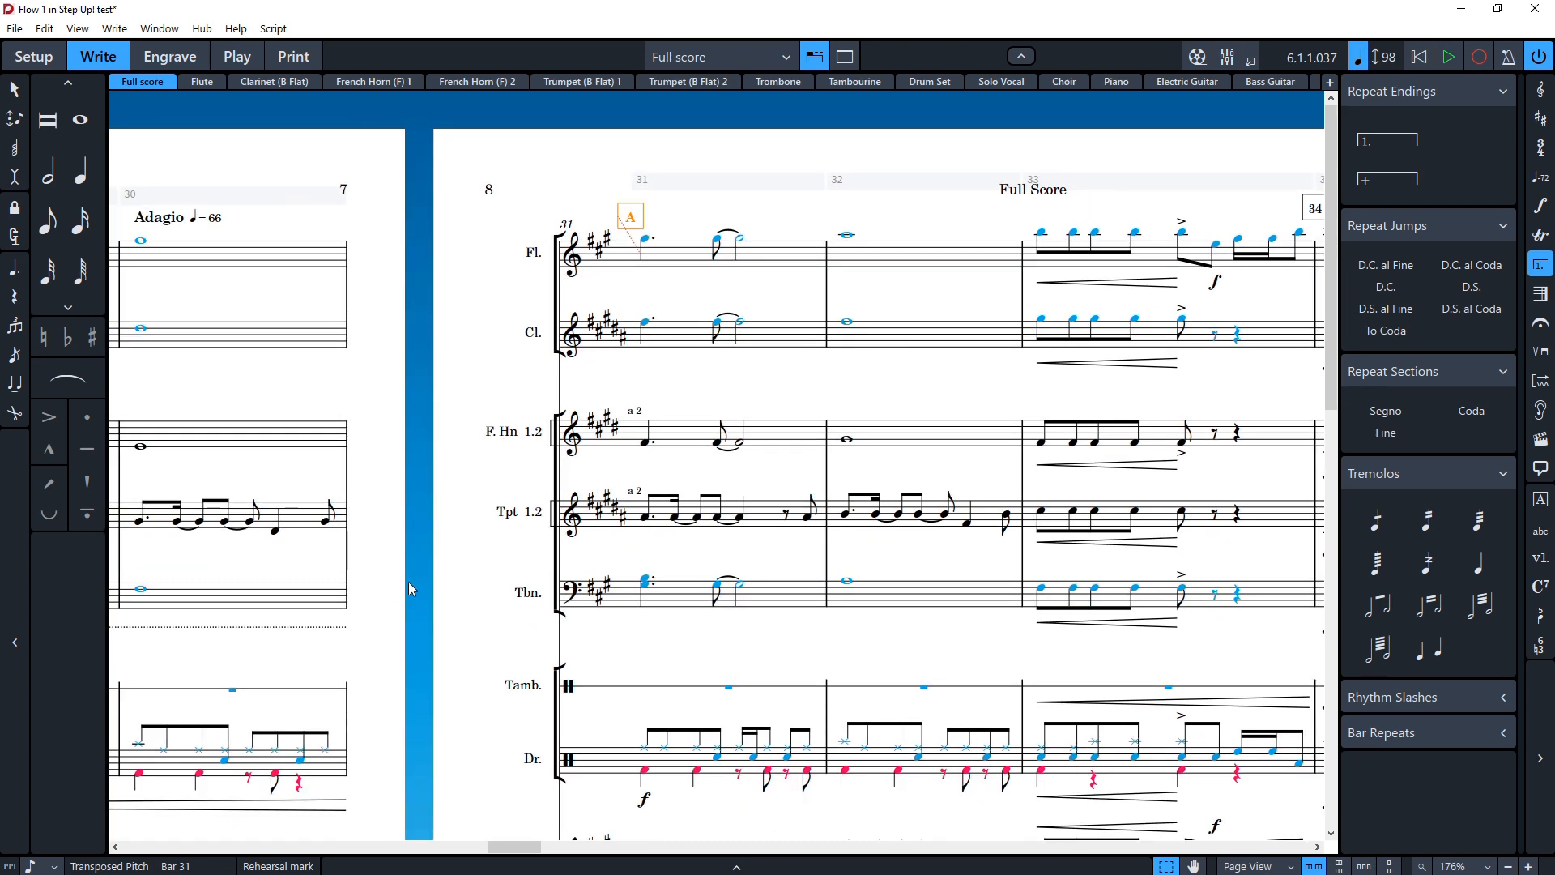
scroll(416, 573, "right", 5)
scroll(422, 578, "down", 3)
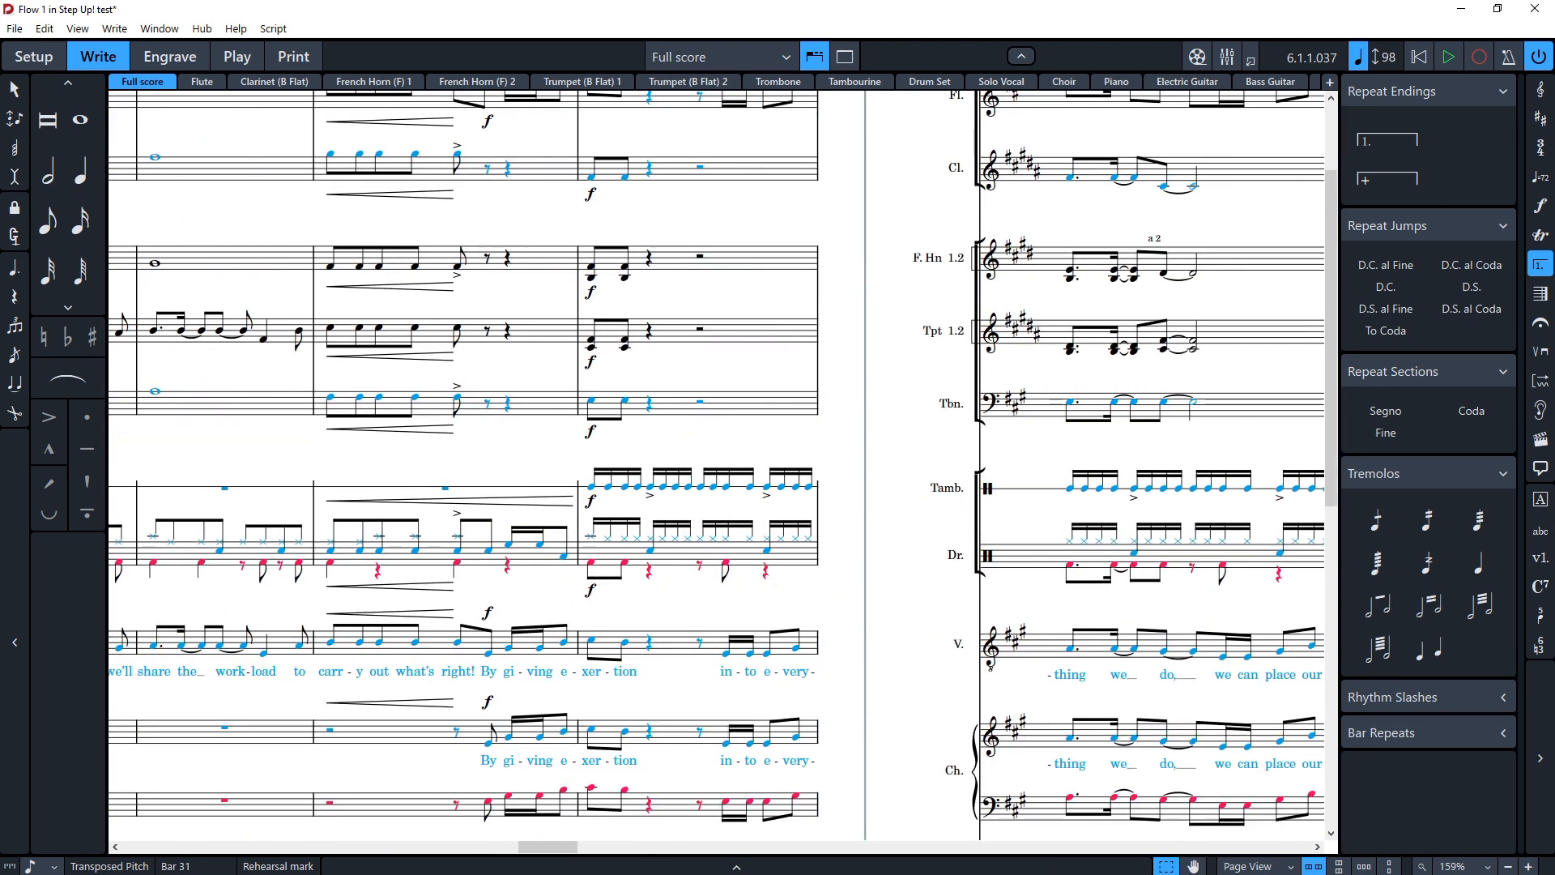
scroll(494, 614, "up", 3)
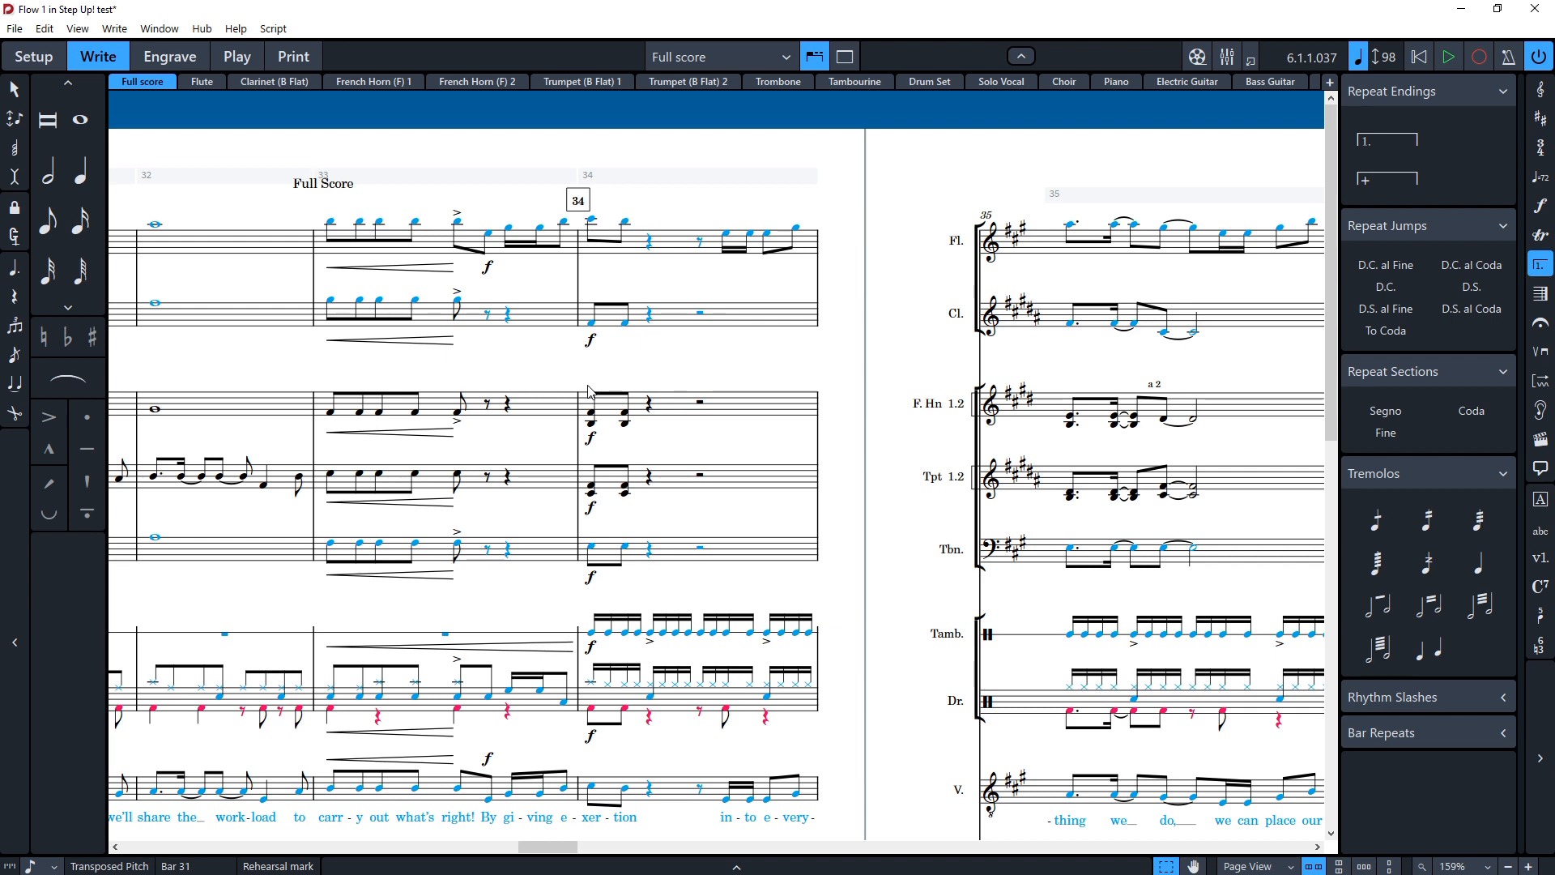
scroll(590, 391, "down", 3)
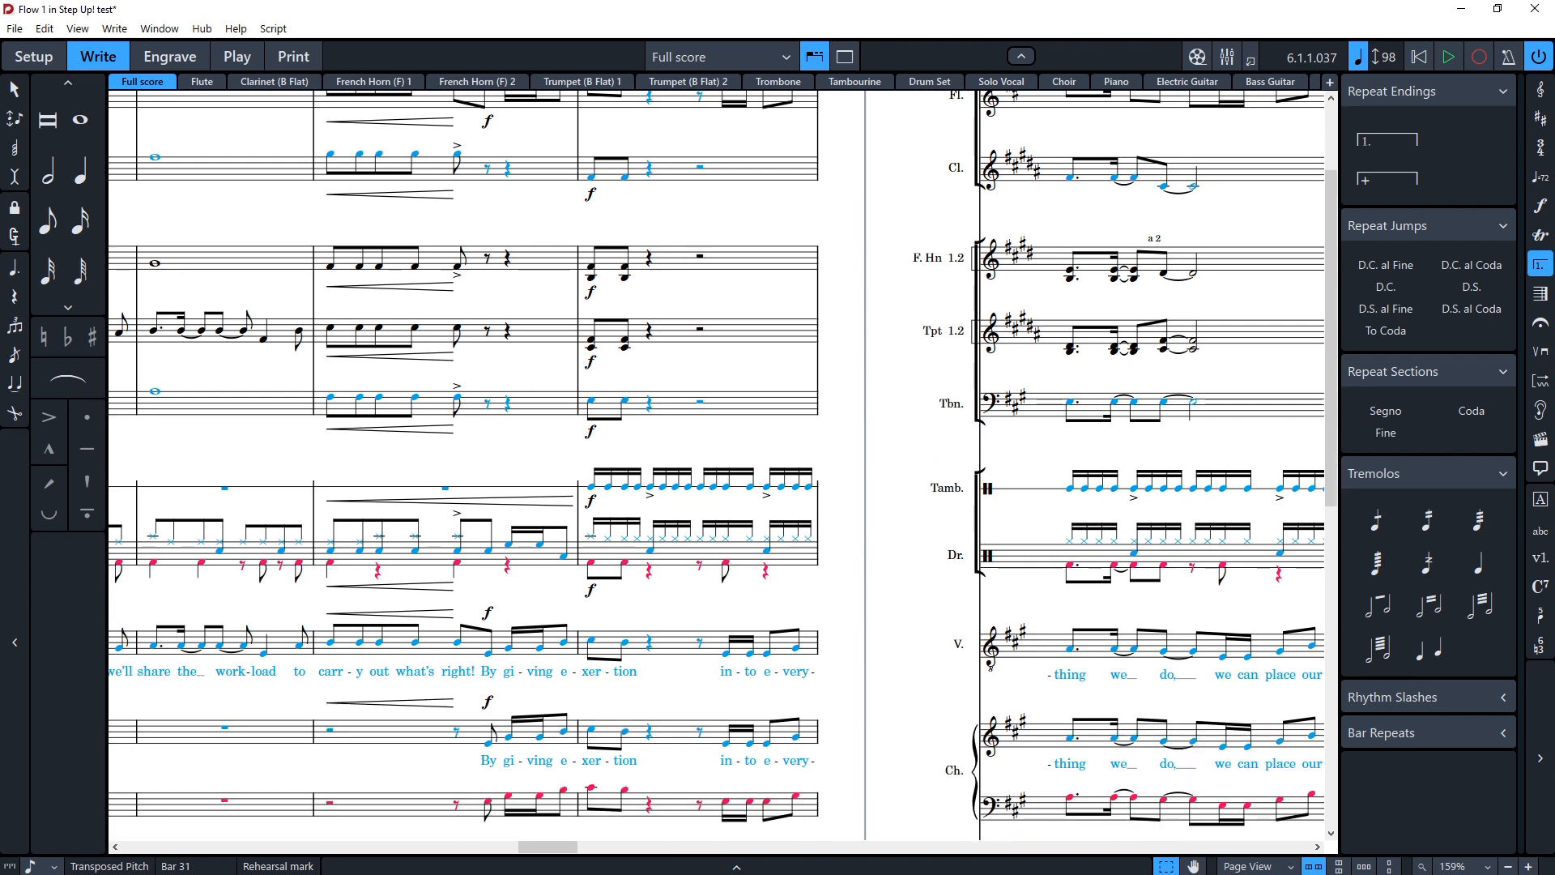
Step: Switch to the Dorico versus Sibelius notes document in OpenOffice Writer and review its shortcut list
left_click_drag(0, 30, 592, 26)
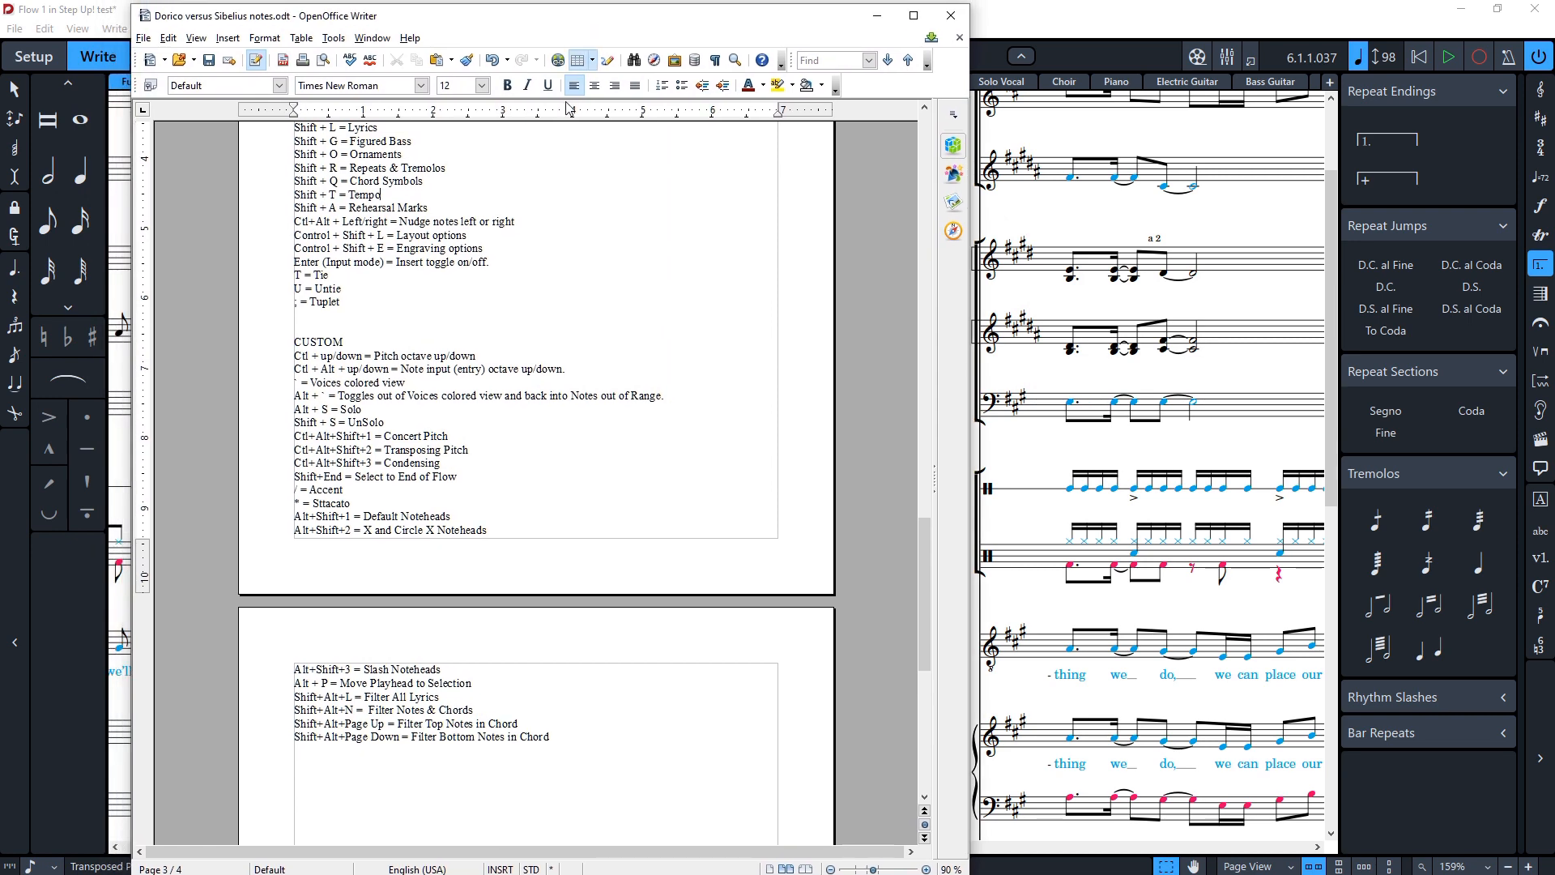
scroll(494, 581, "down", 1)
scroll(400, 472, "up", 3)
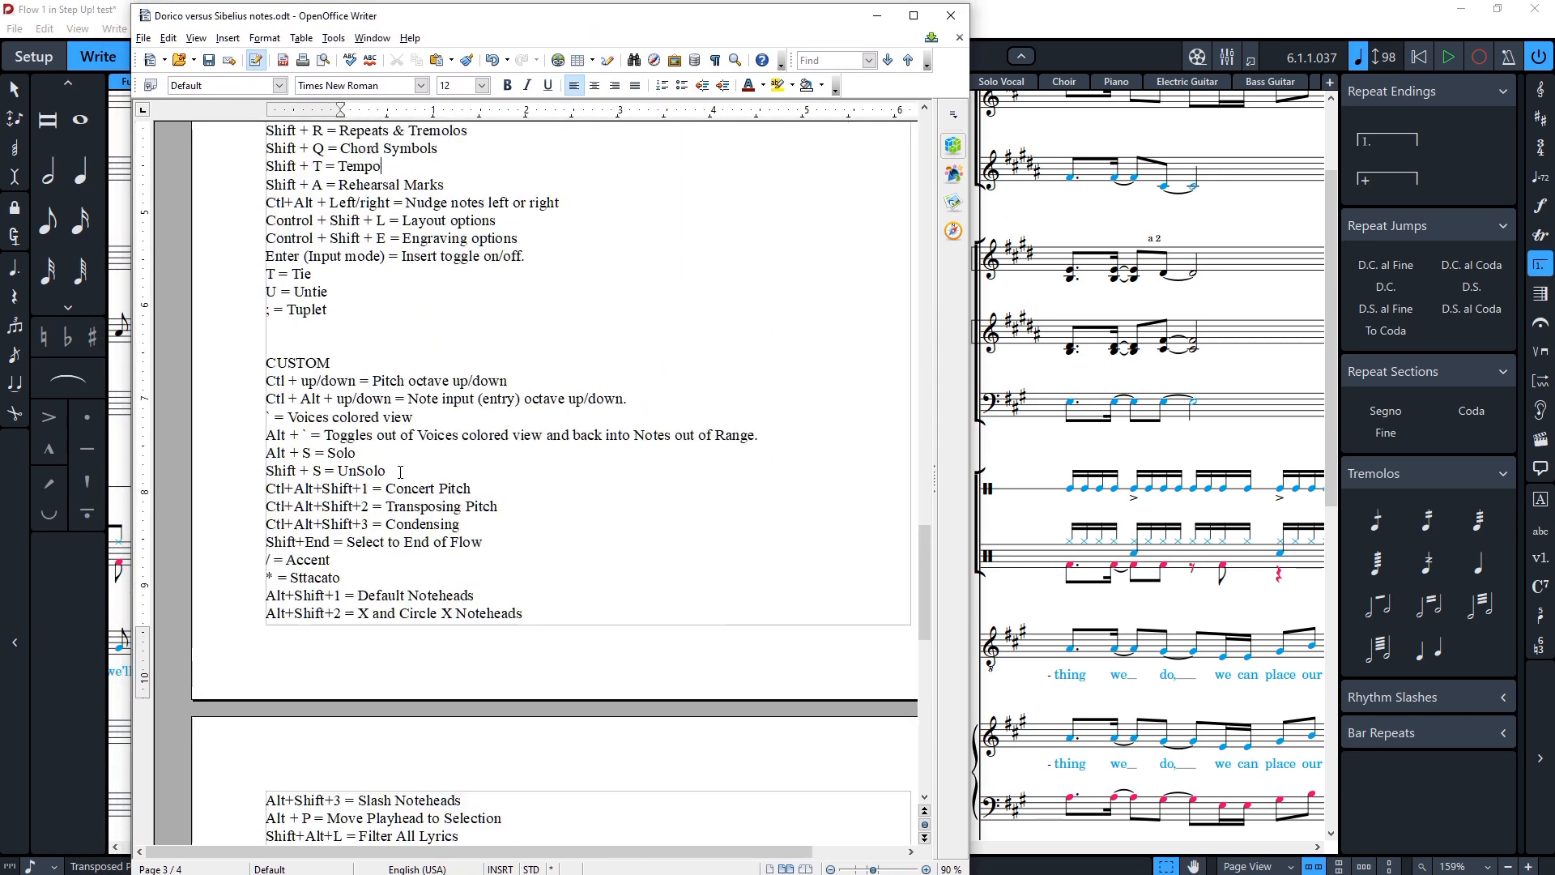
Step: Review the custom shortcuts for Solo, UnSolo, Transposing Pitch and Condensing in the notes document
scroll(331, 335, "down", 1)
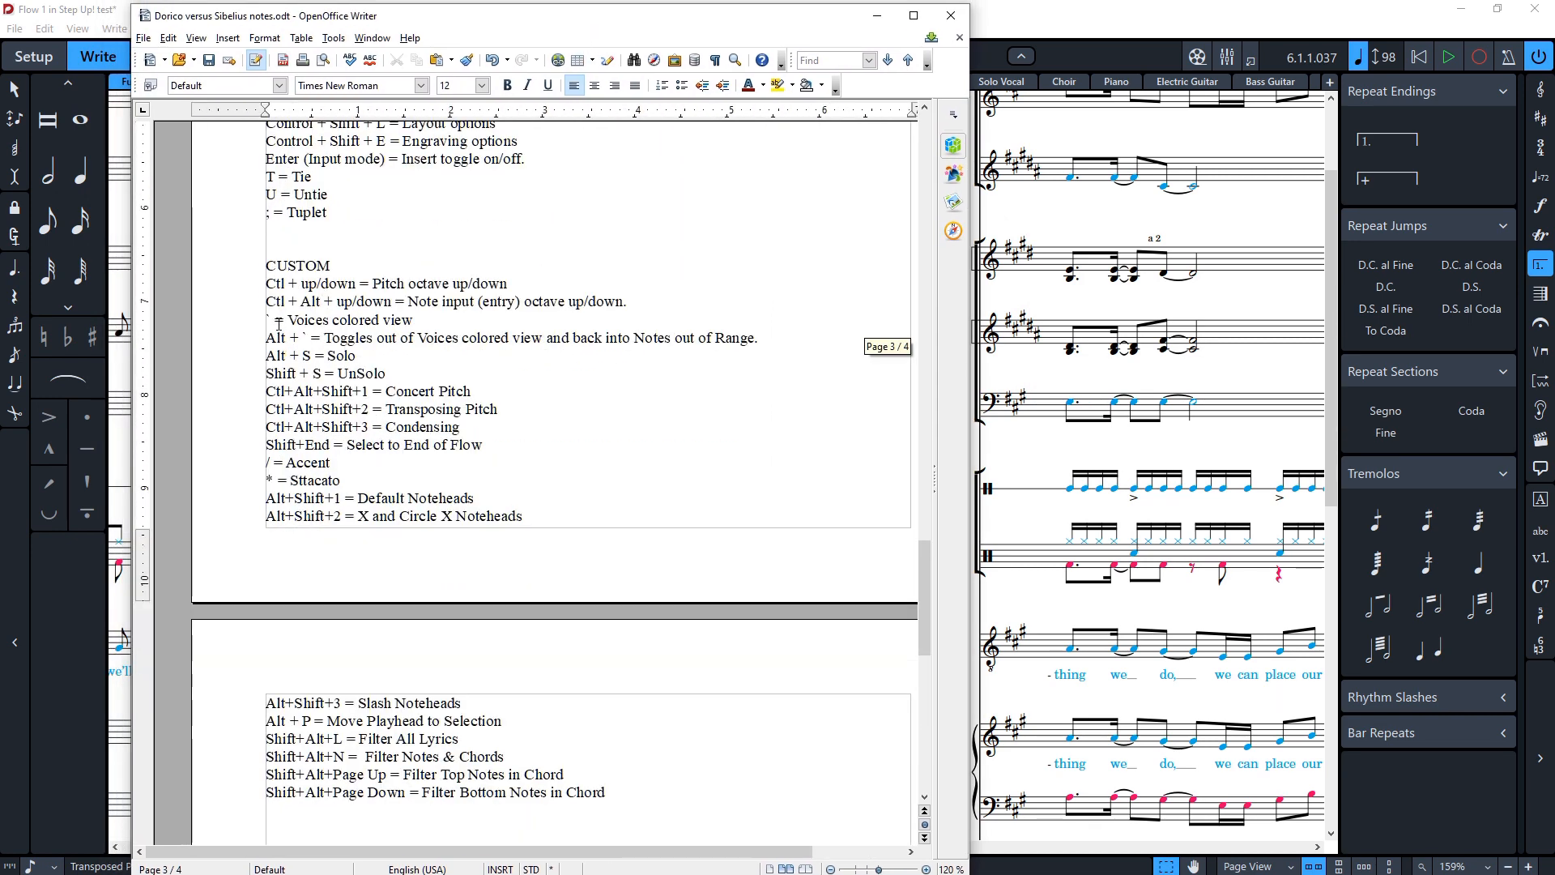
left_click_drag(274, 355, 241, 347)
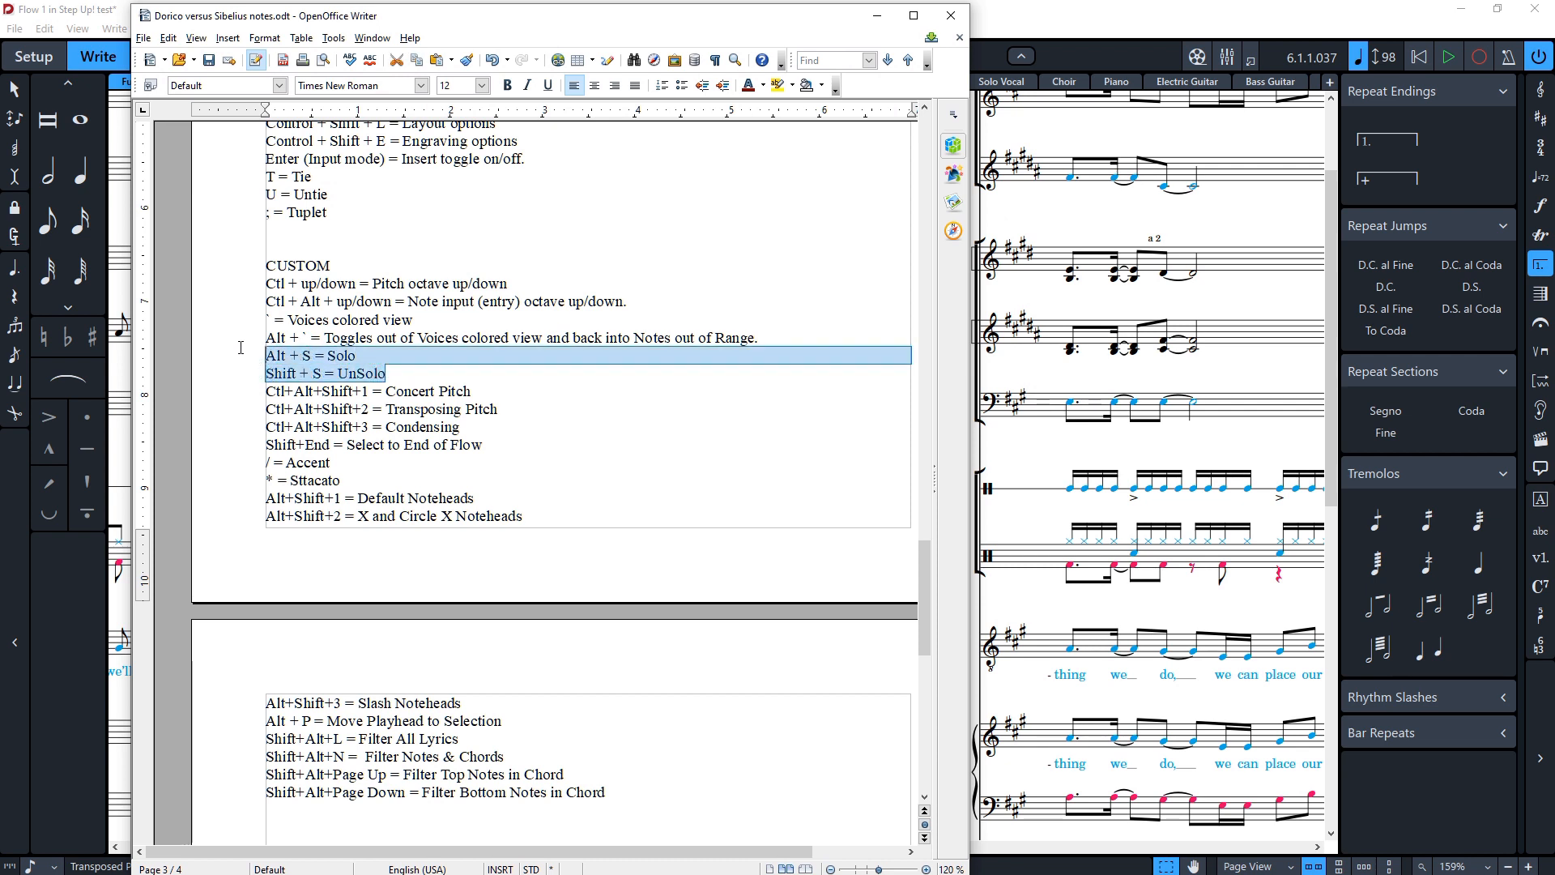
mouse_move(387, 392)
left_mouse_down()
mouse_move(492, 409)
mouse_move(516, 397)
mouse_move(369, 409)
left_mouse_up()
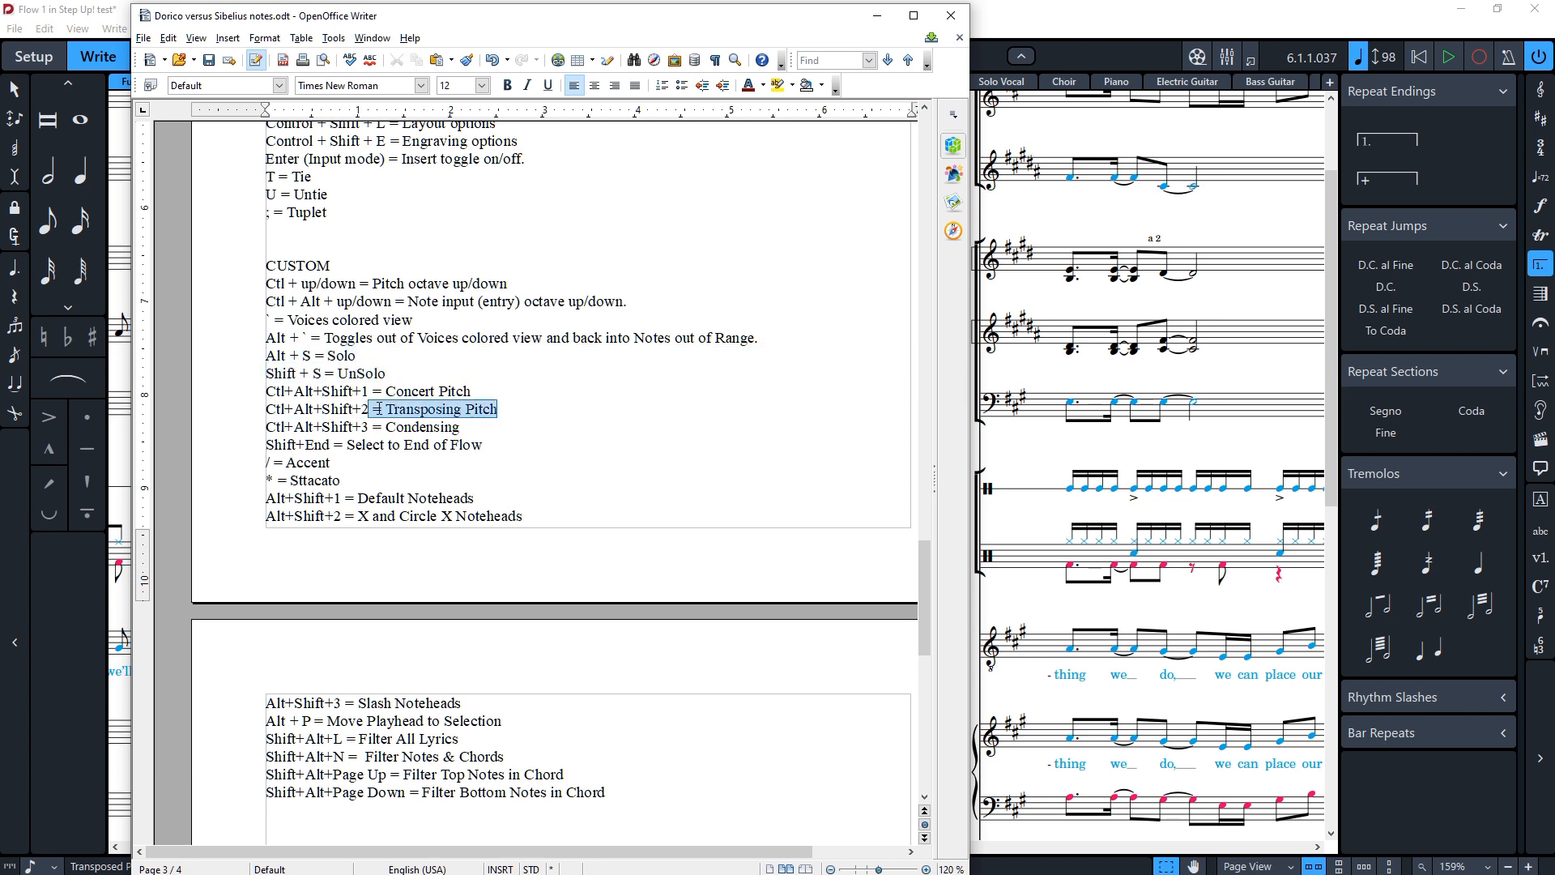
left_click_drag(490, 427, 369, 427)
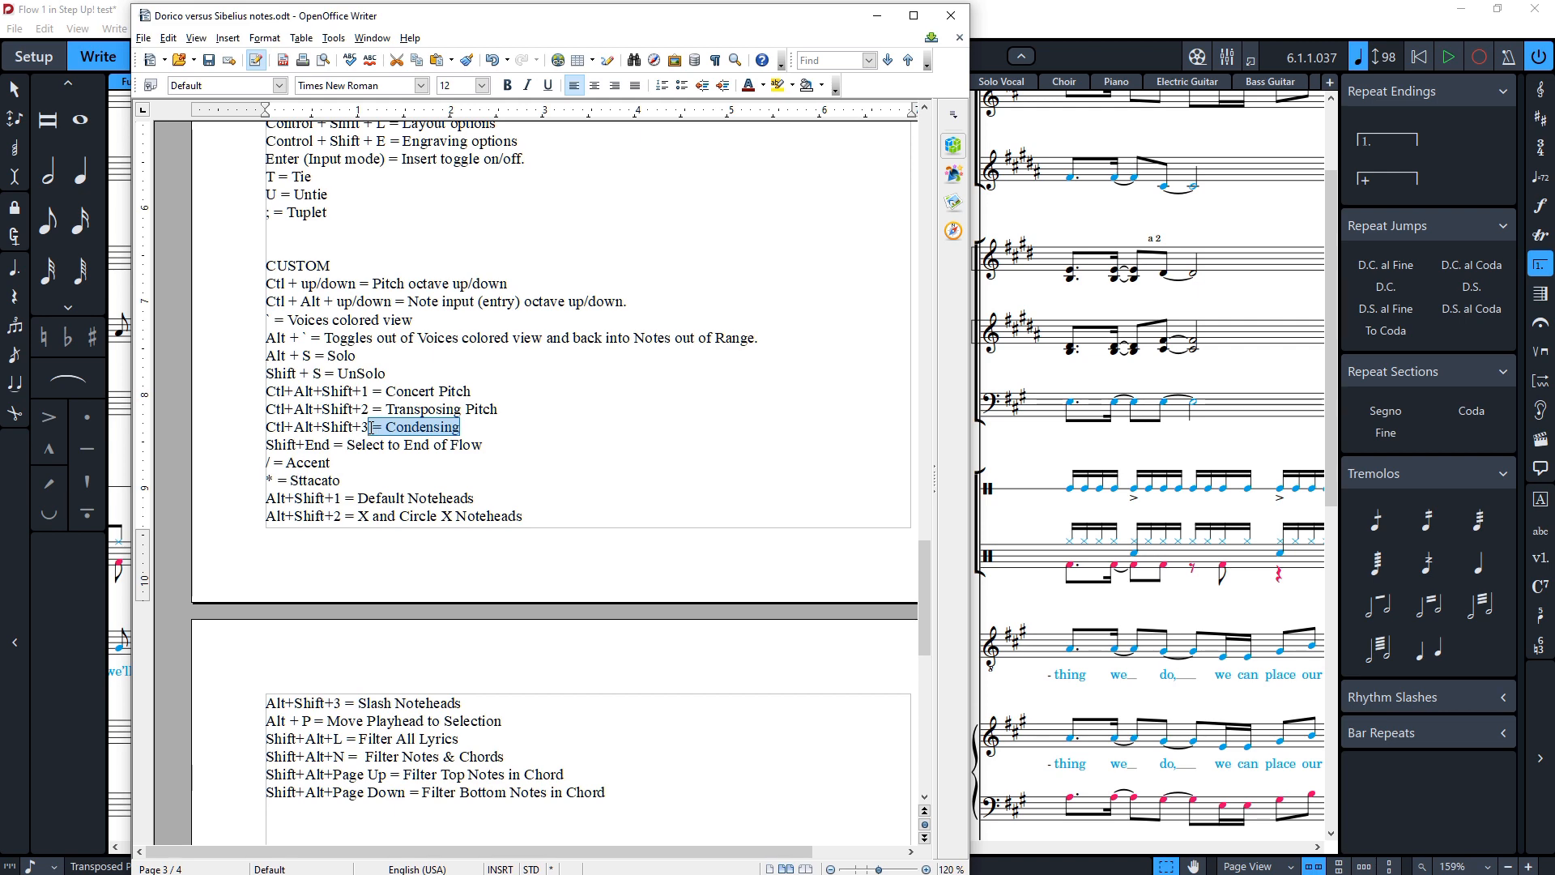
Step: Bring the score back into view and start note input on the Violin I staff at bar 35
left_click_drag(548, 19, 0, 17)
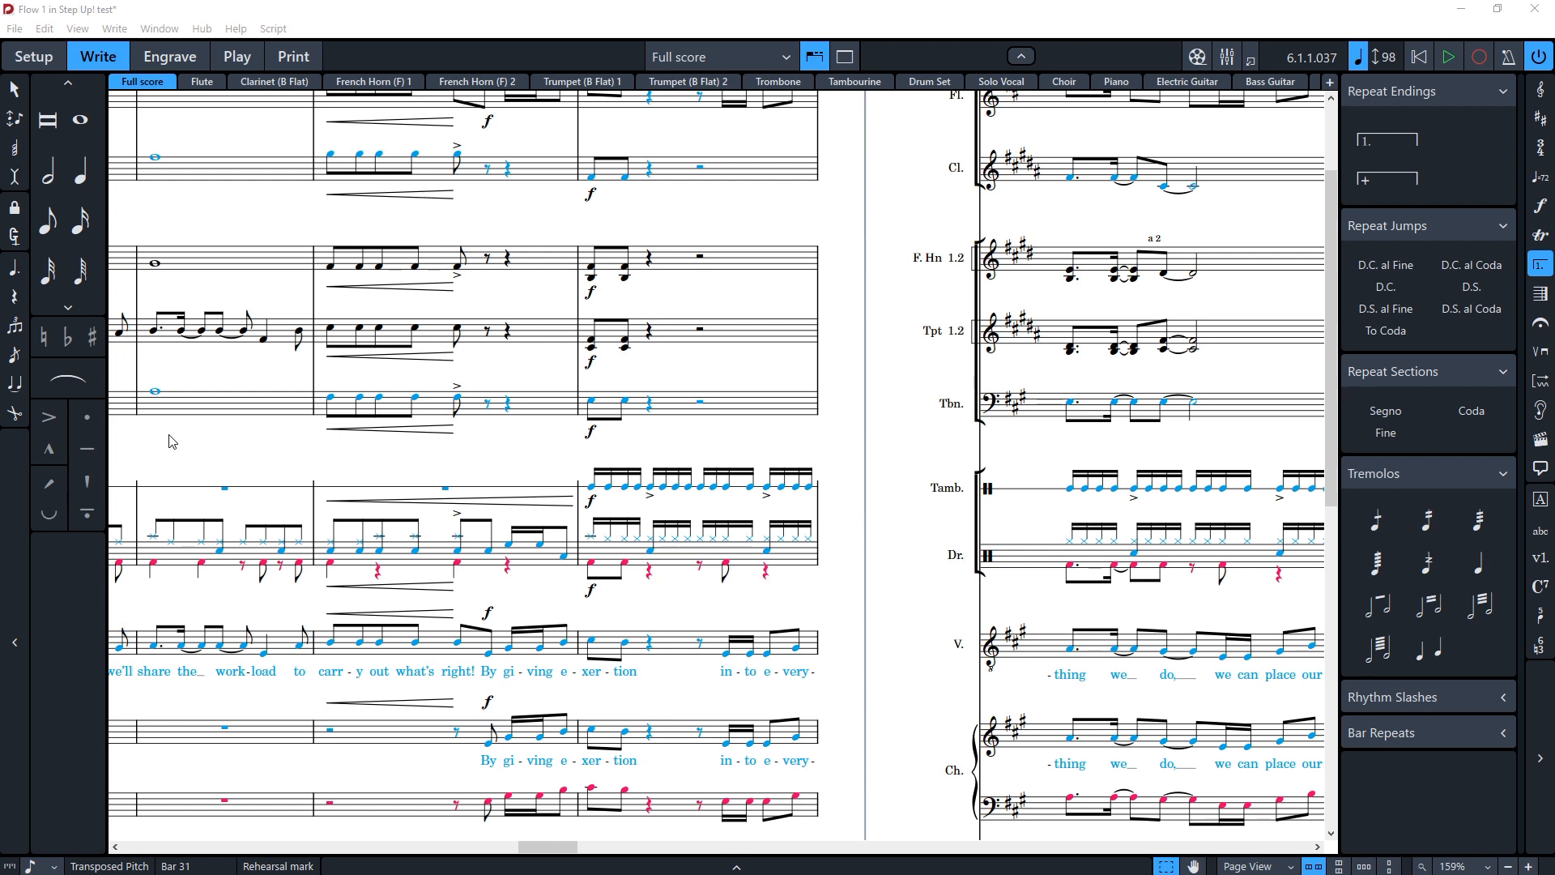
left_click(206, 442)
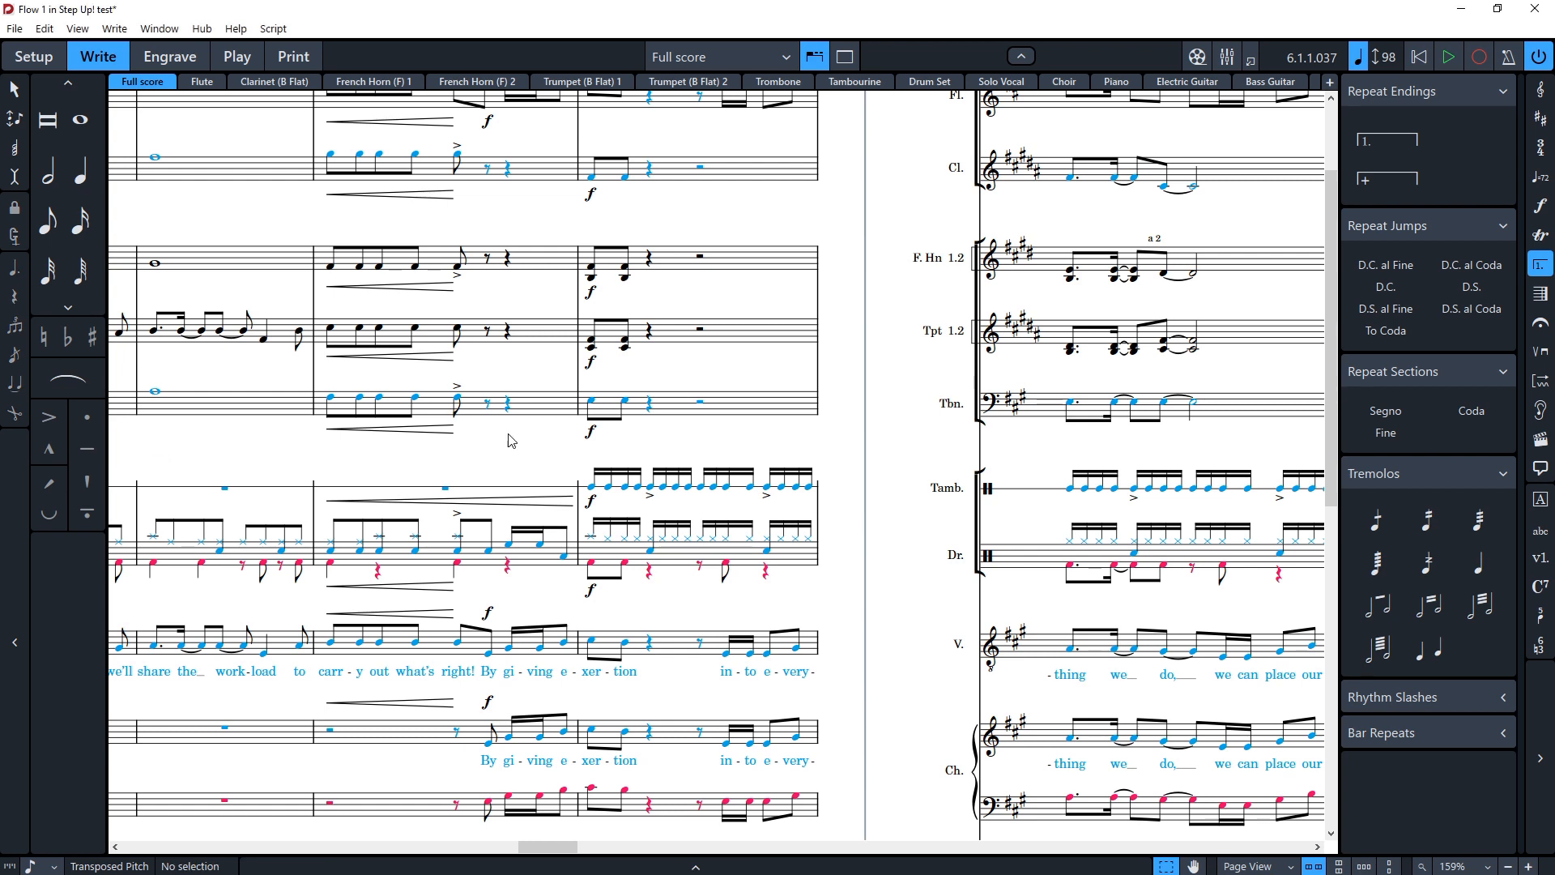
scroll(753, 469, "down", 2)
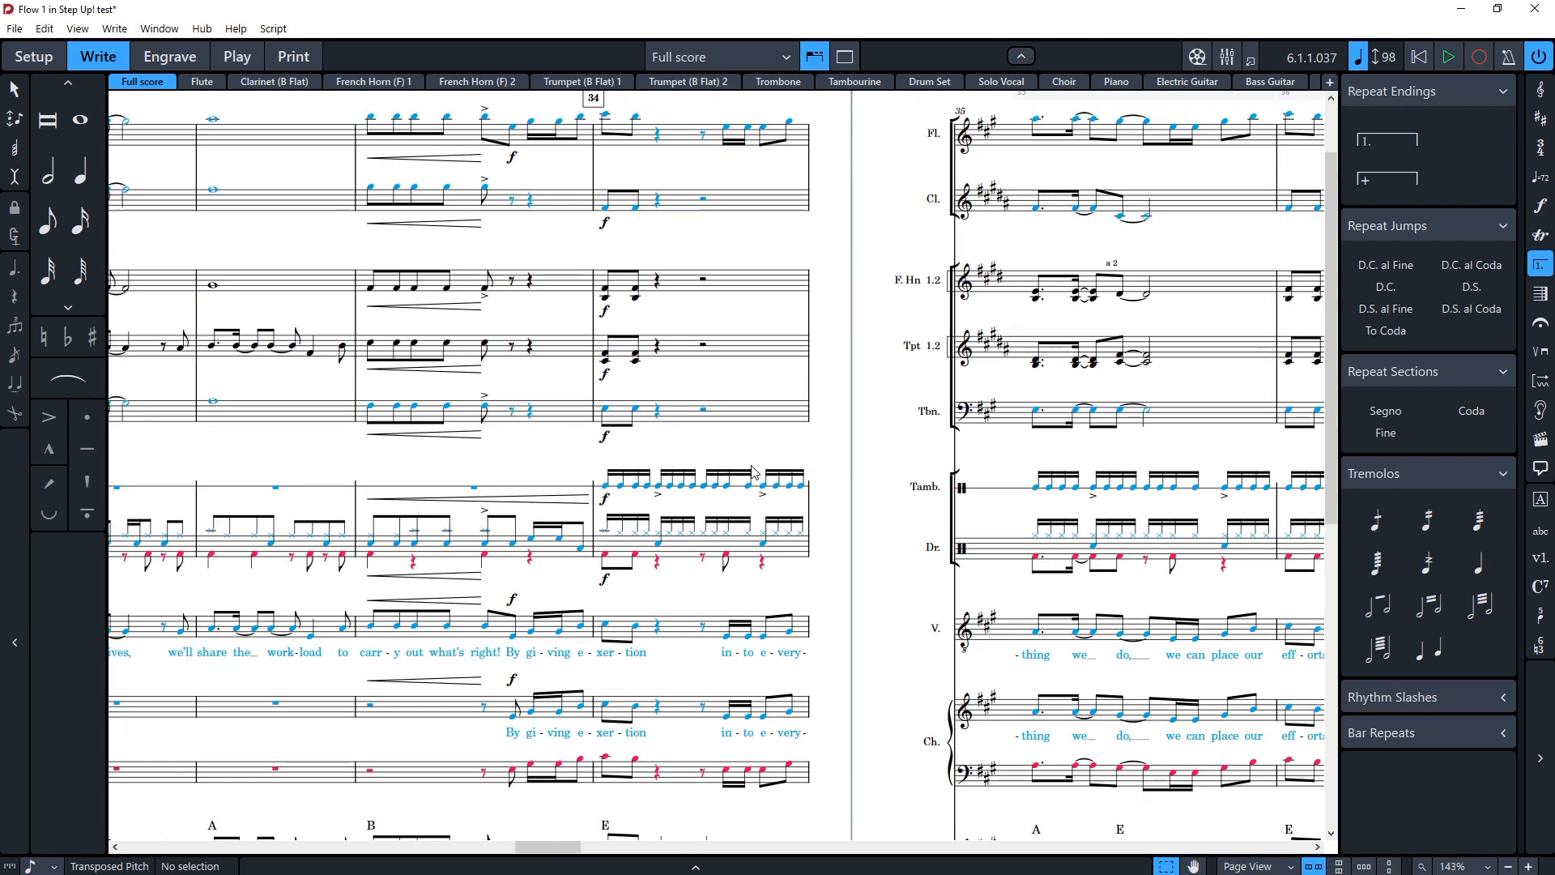
scroll(538, 468, "up", 1)
scroll(538, 469, "left", 3)
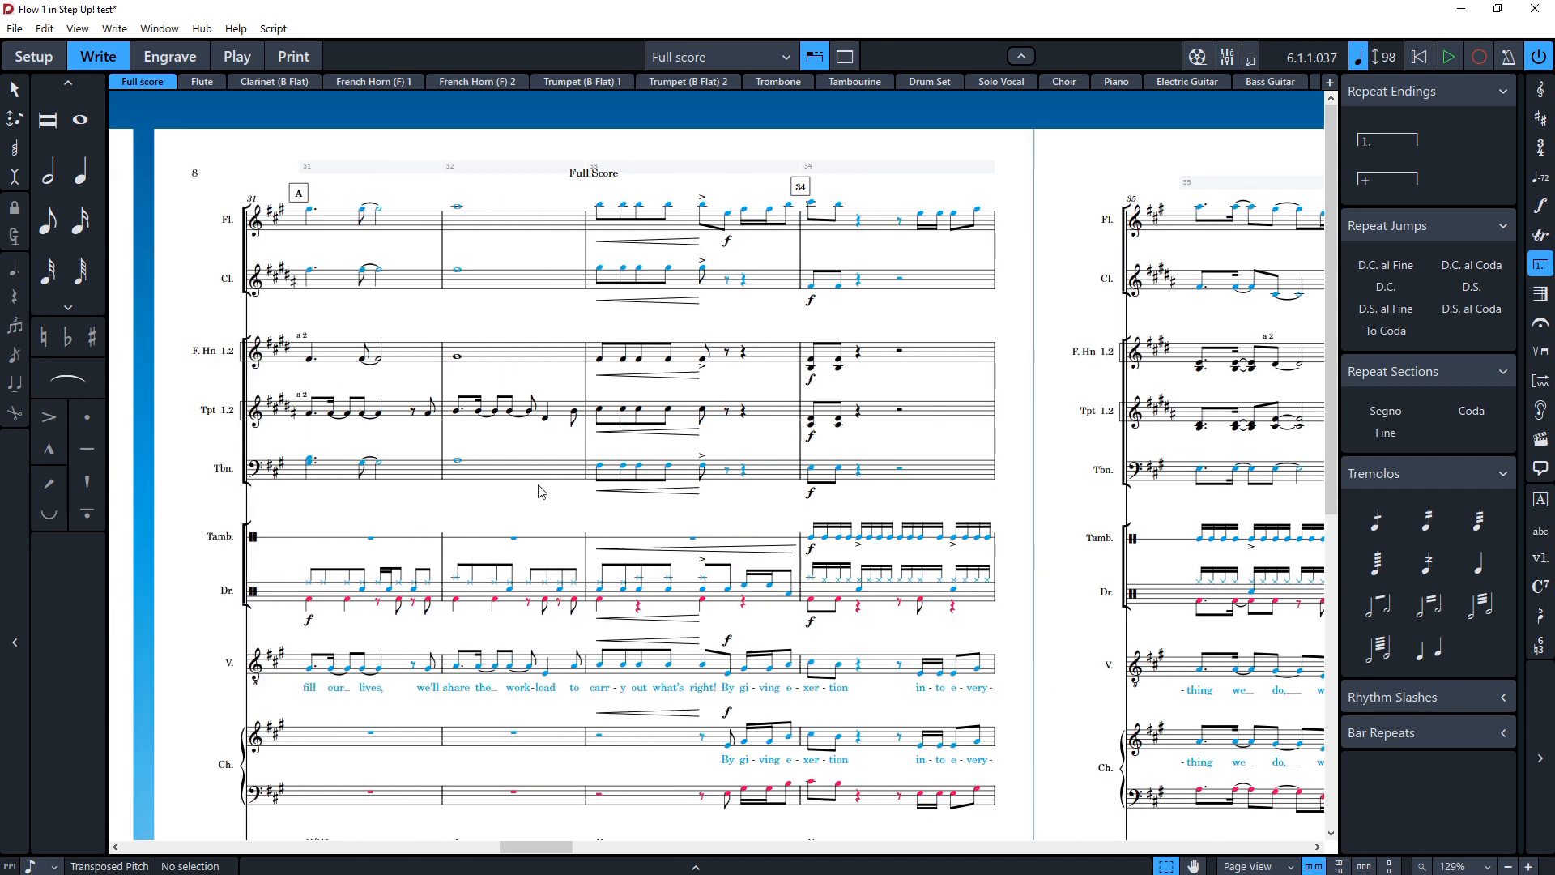
scroll(538, 490, "right", 6)
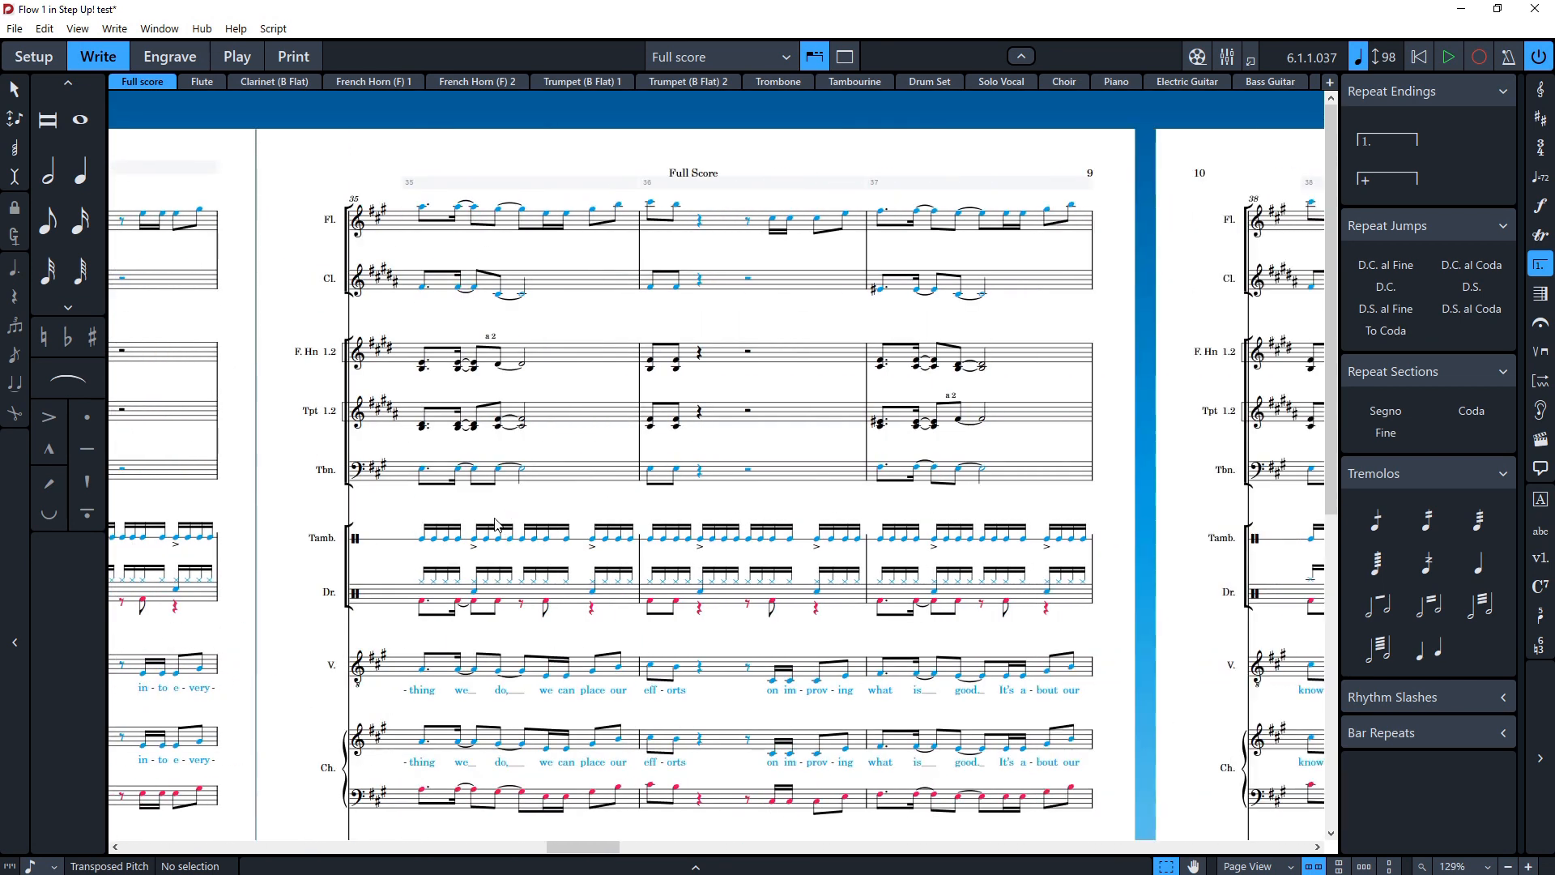
scroll(496, 528, "down", 5)
scroll(473, 559, "down", 3)
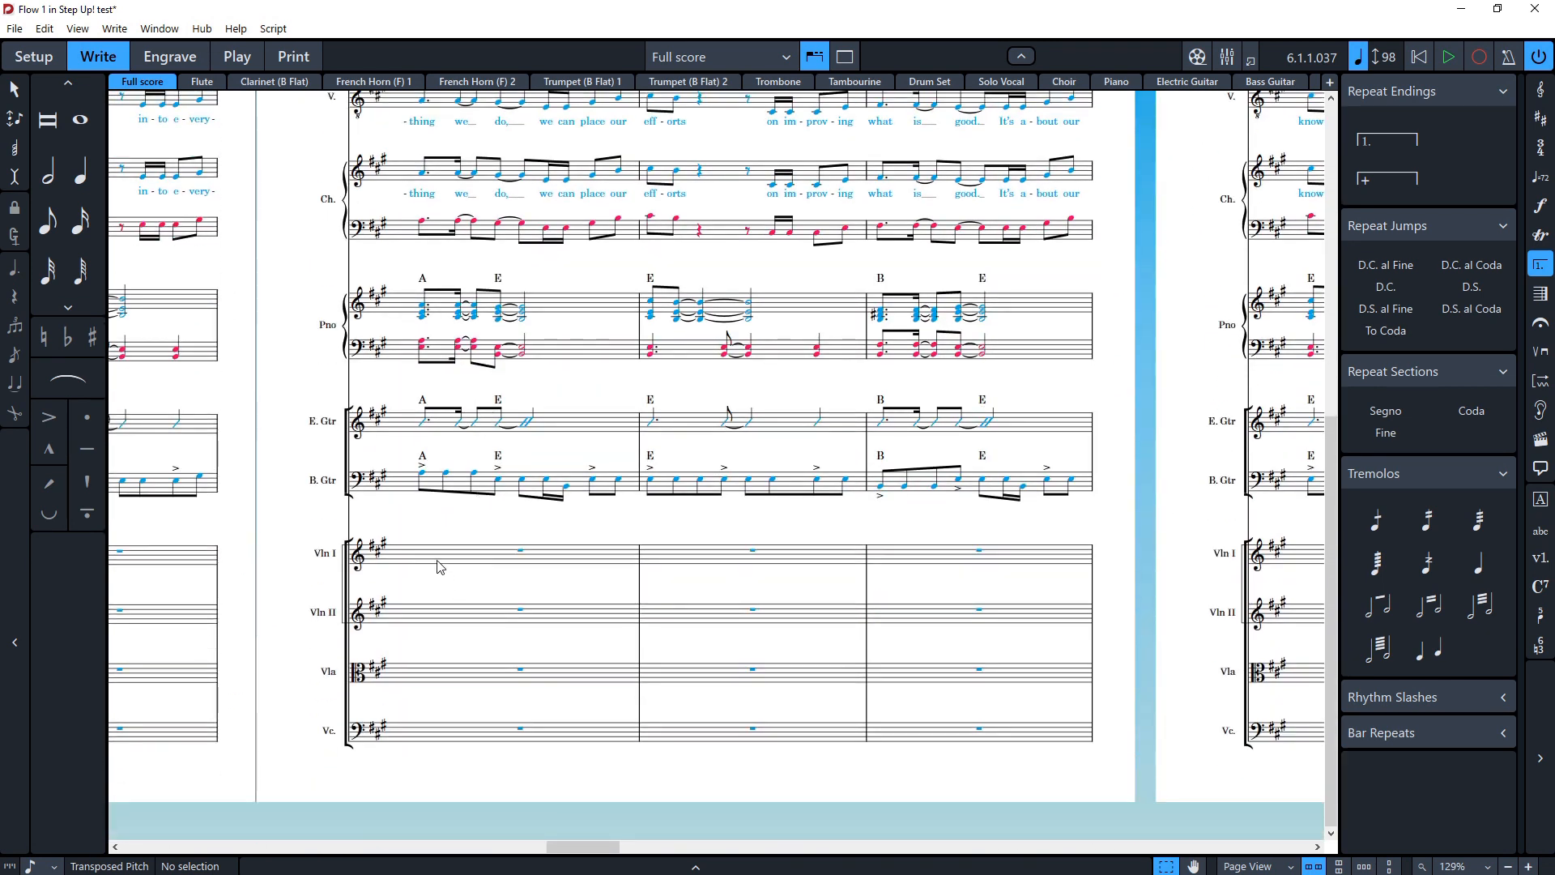
left_click(478, 561)
key("shift+n")
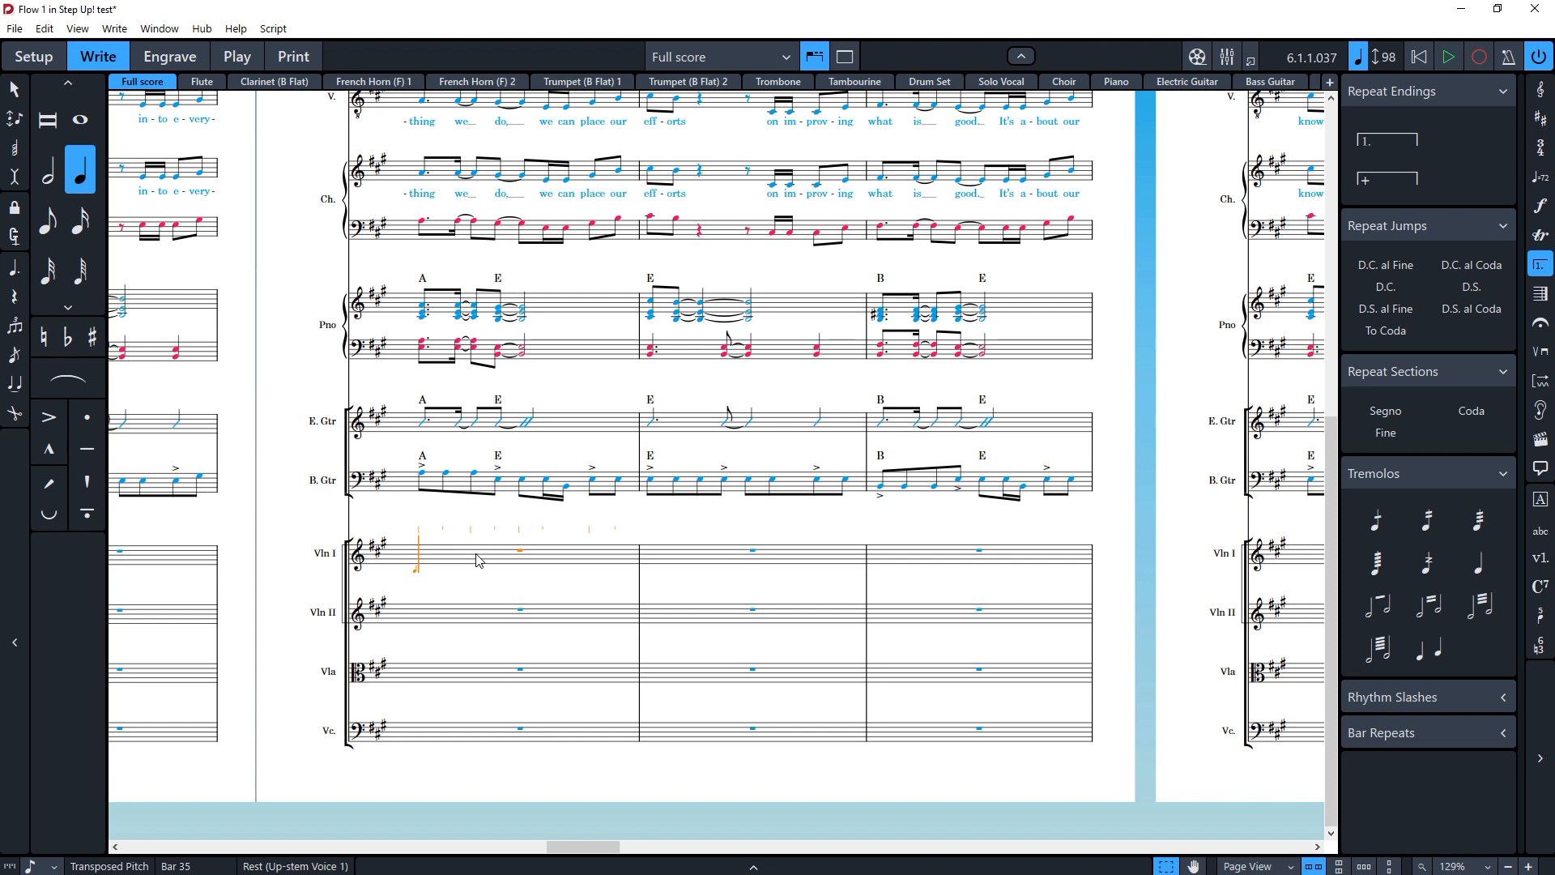
Step: Cycle through the note durations from 2 up to 8 and back down to 4
key("2")
key("3")
key("4")
key("5")
key("6")
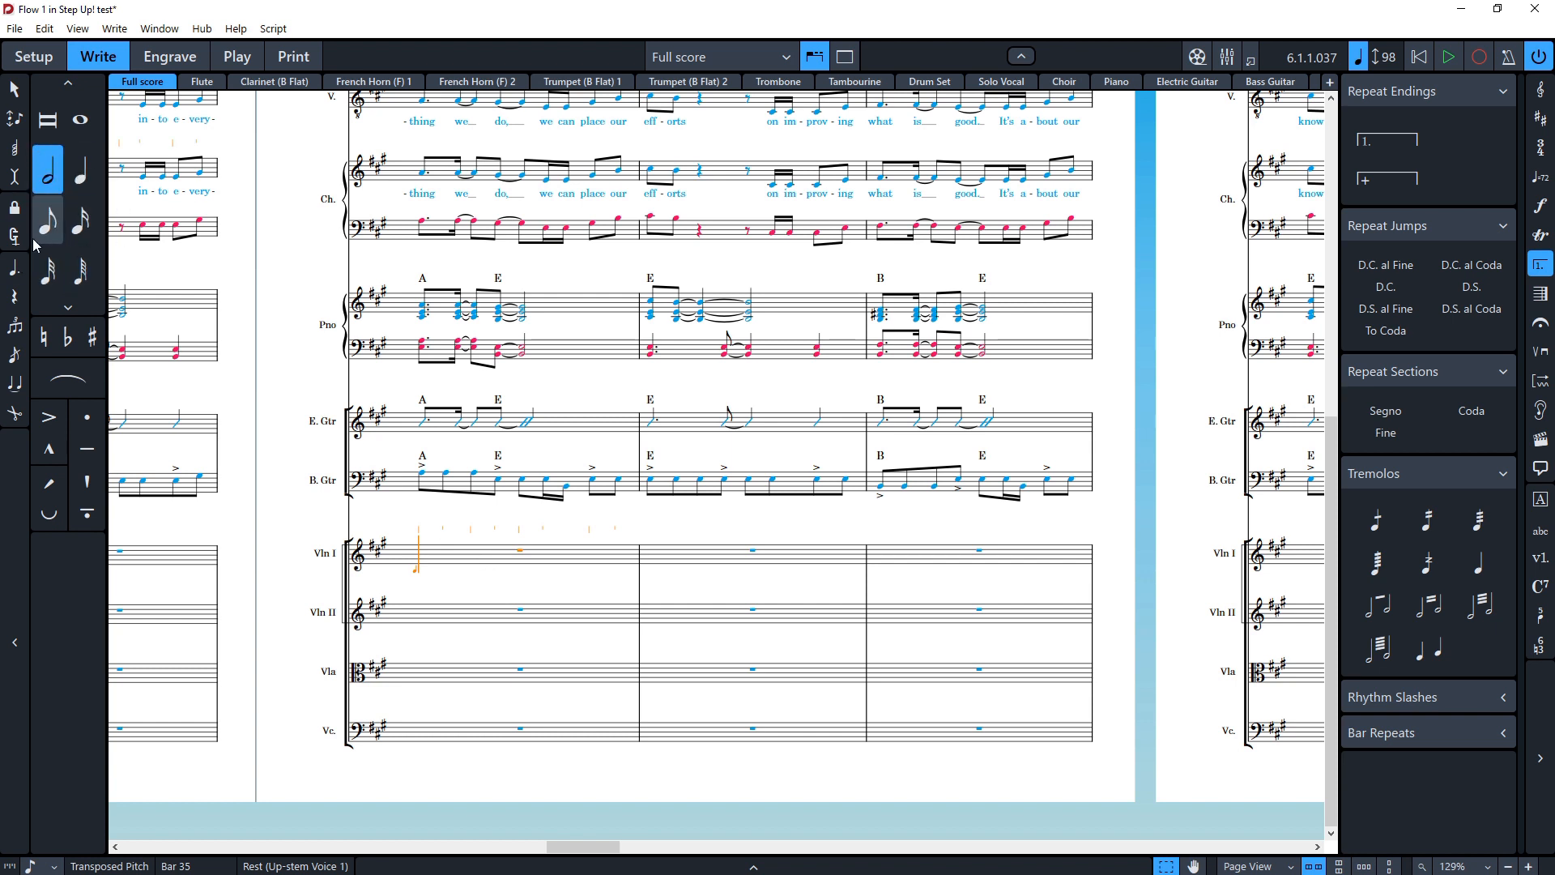
key("5")
key("4")
key("3")
key("2")
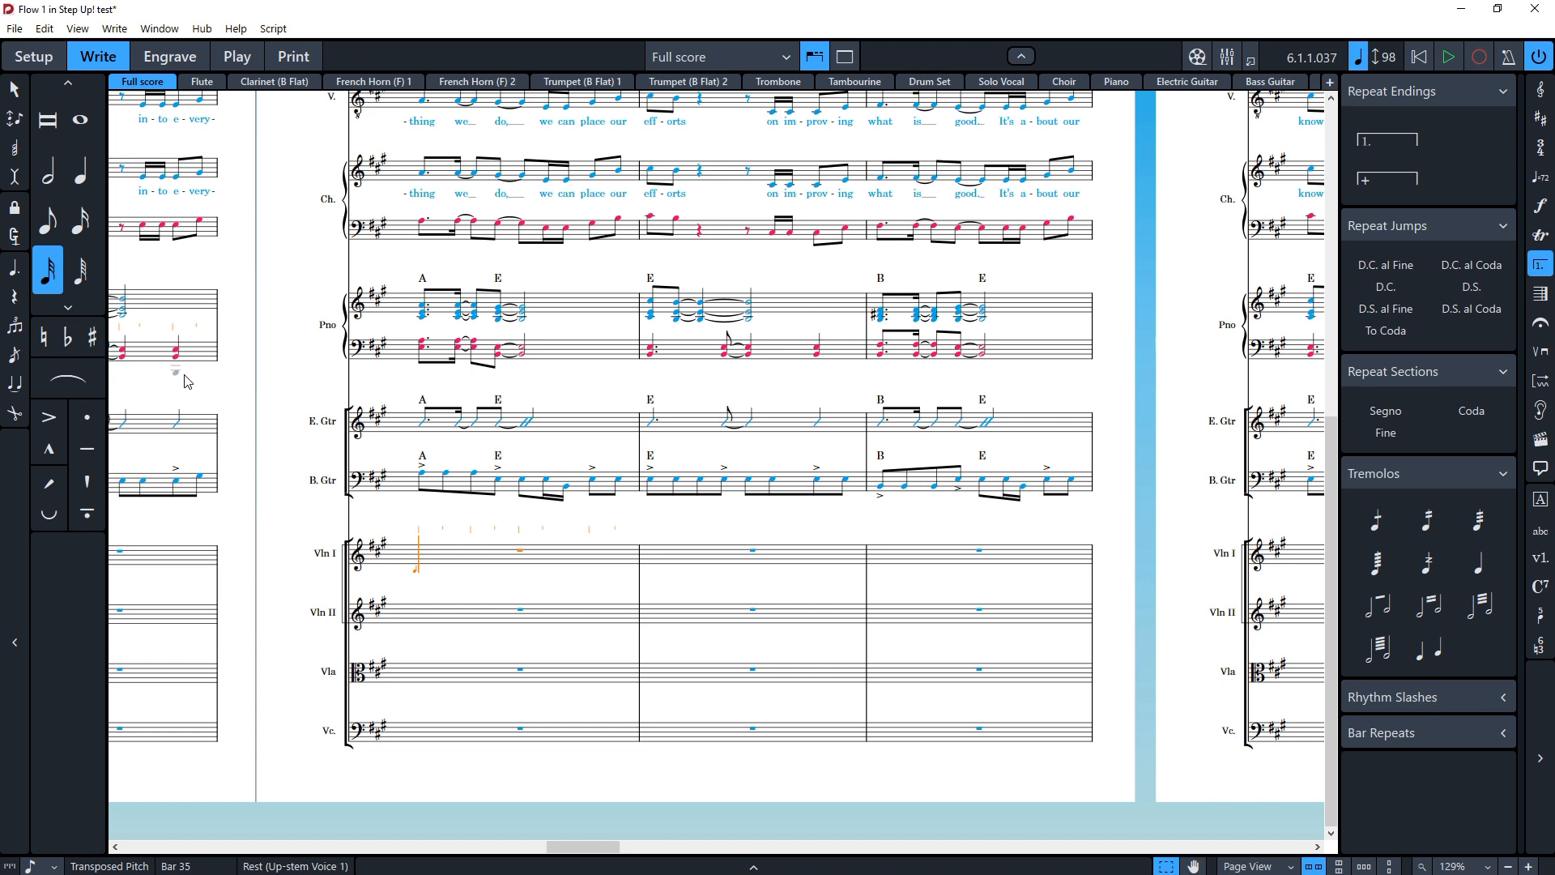
key("6")
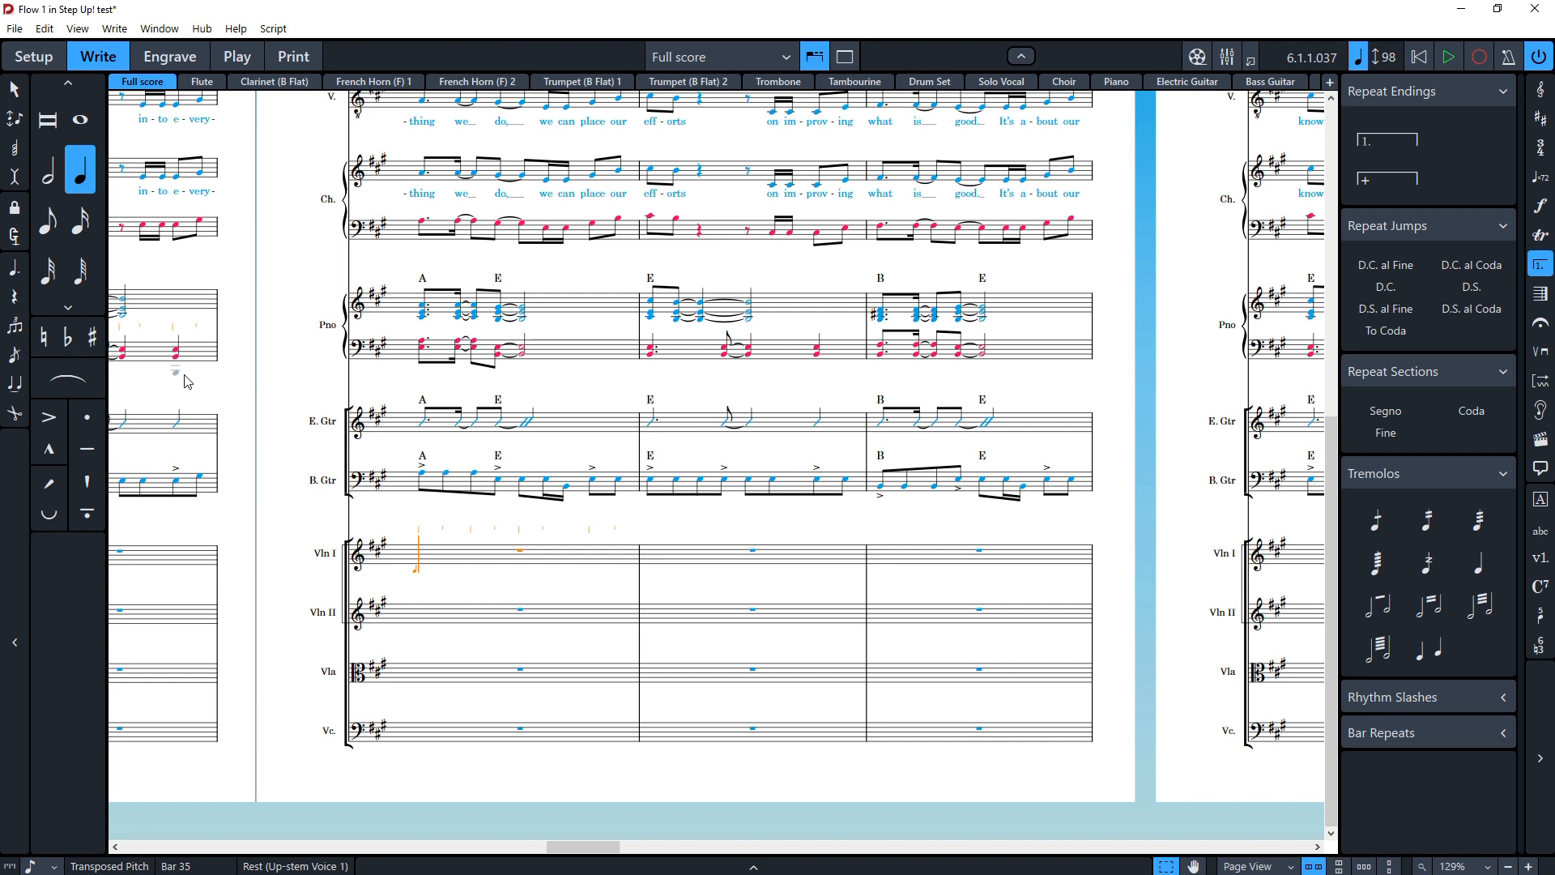
key("7")
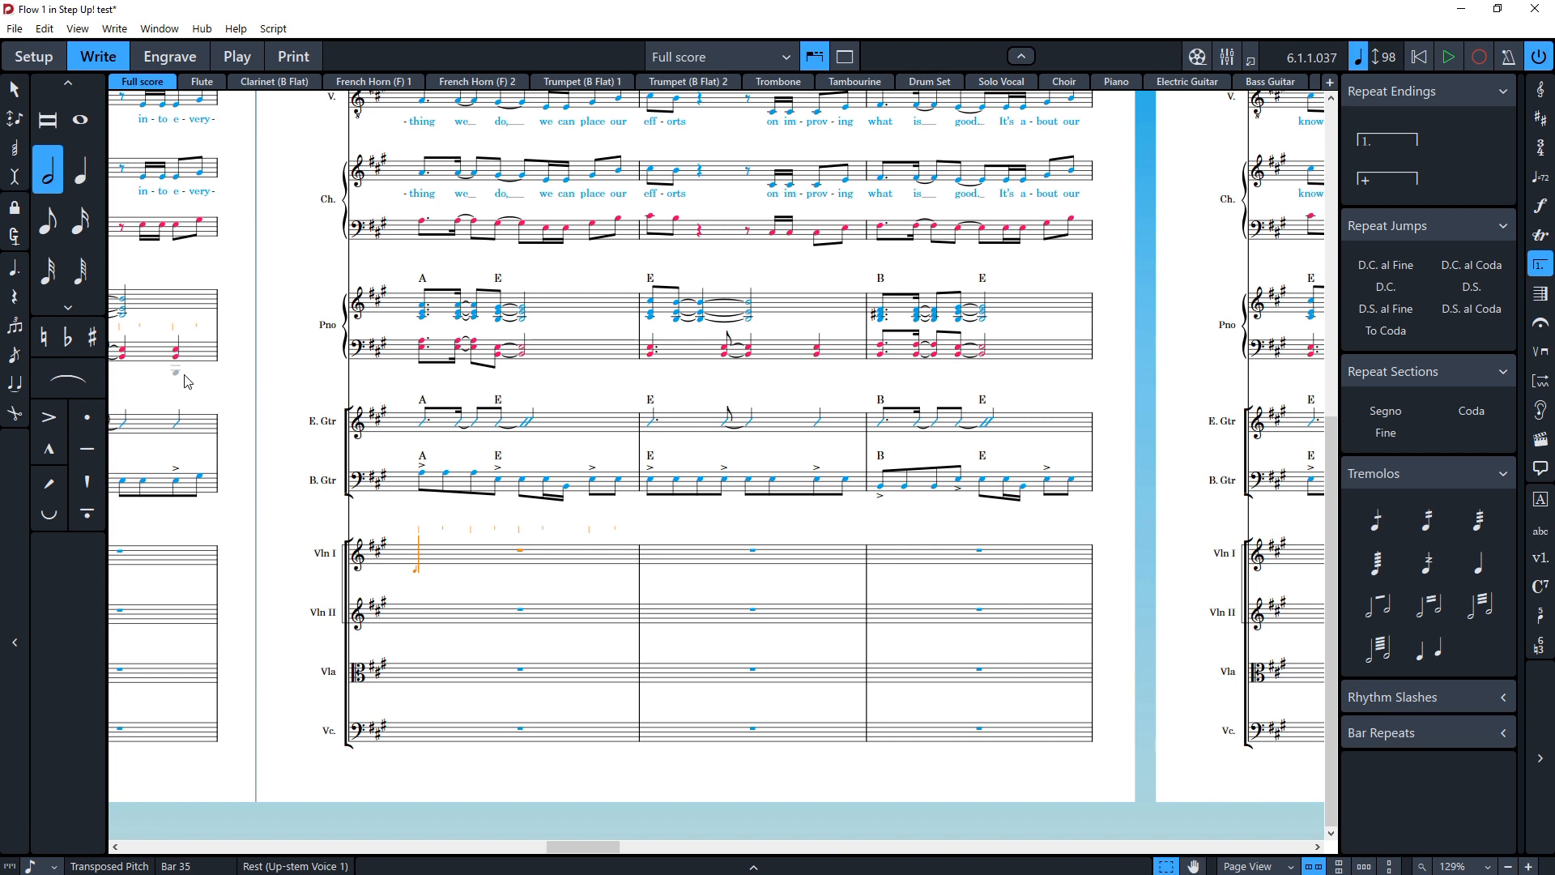
key("8")
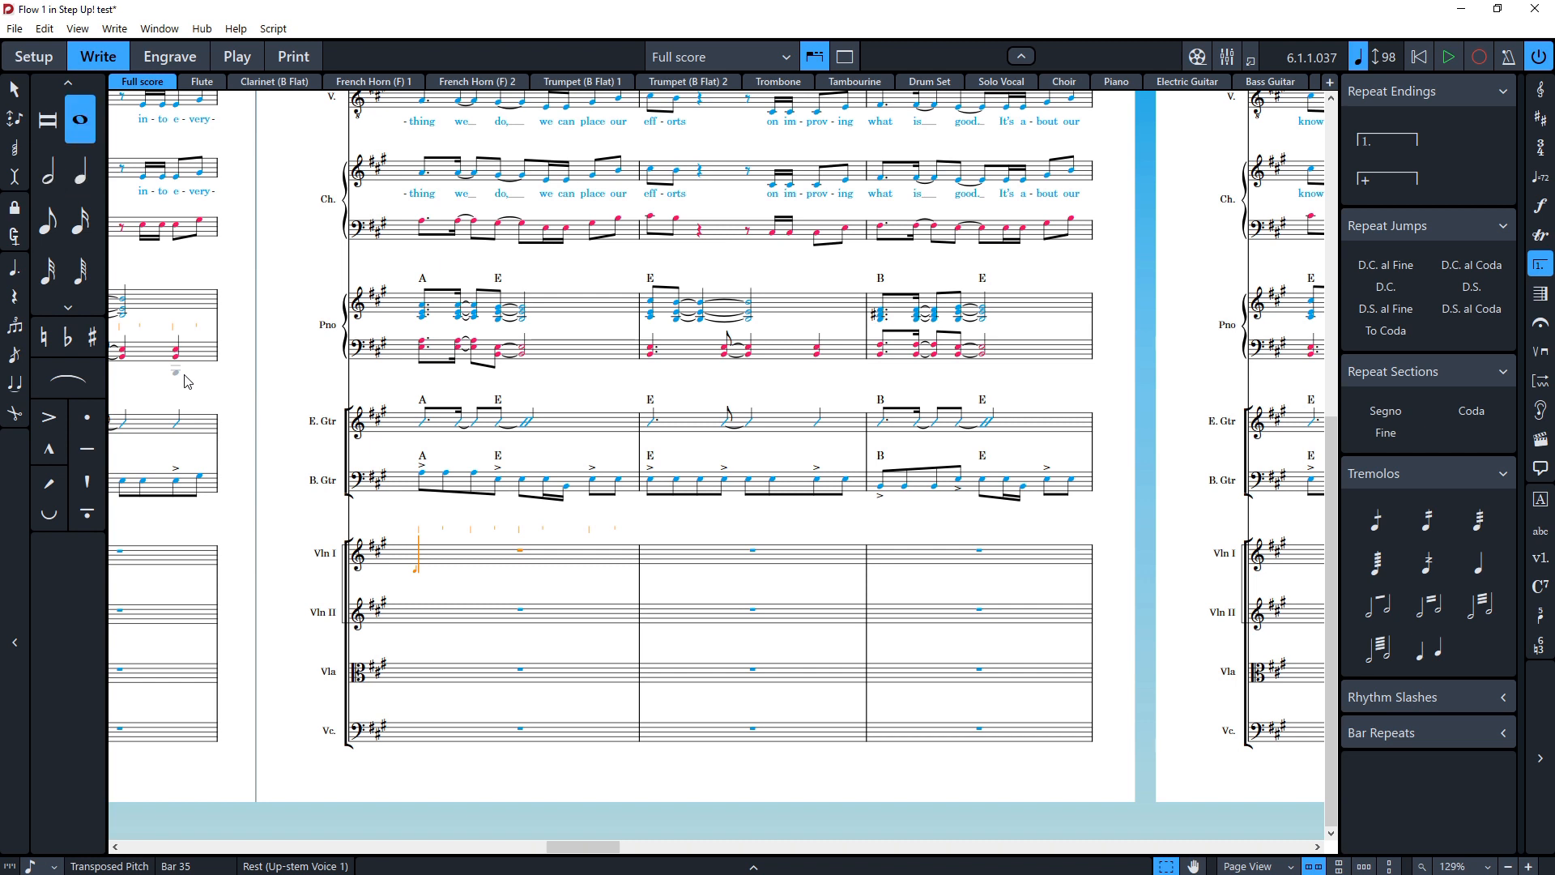
key("7")
key("6")
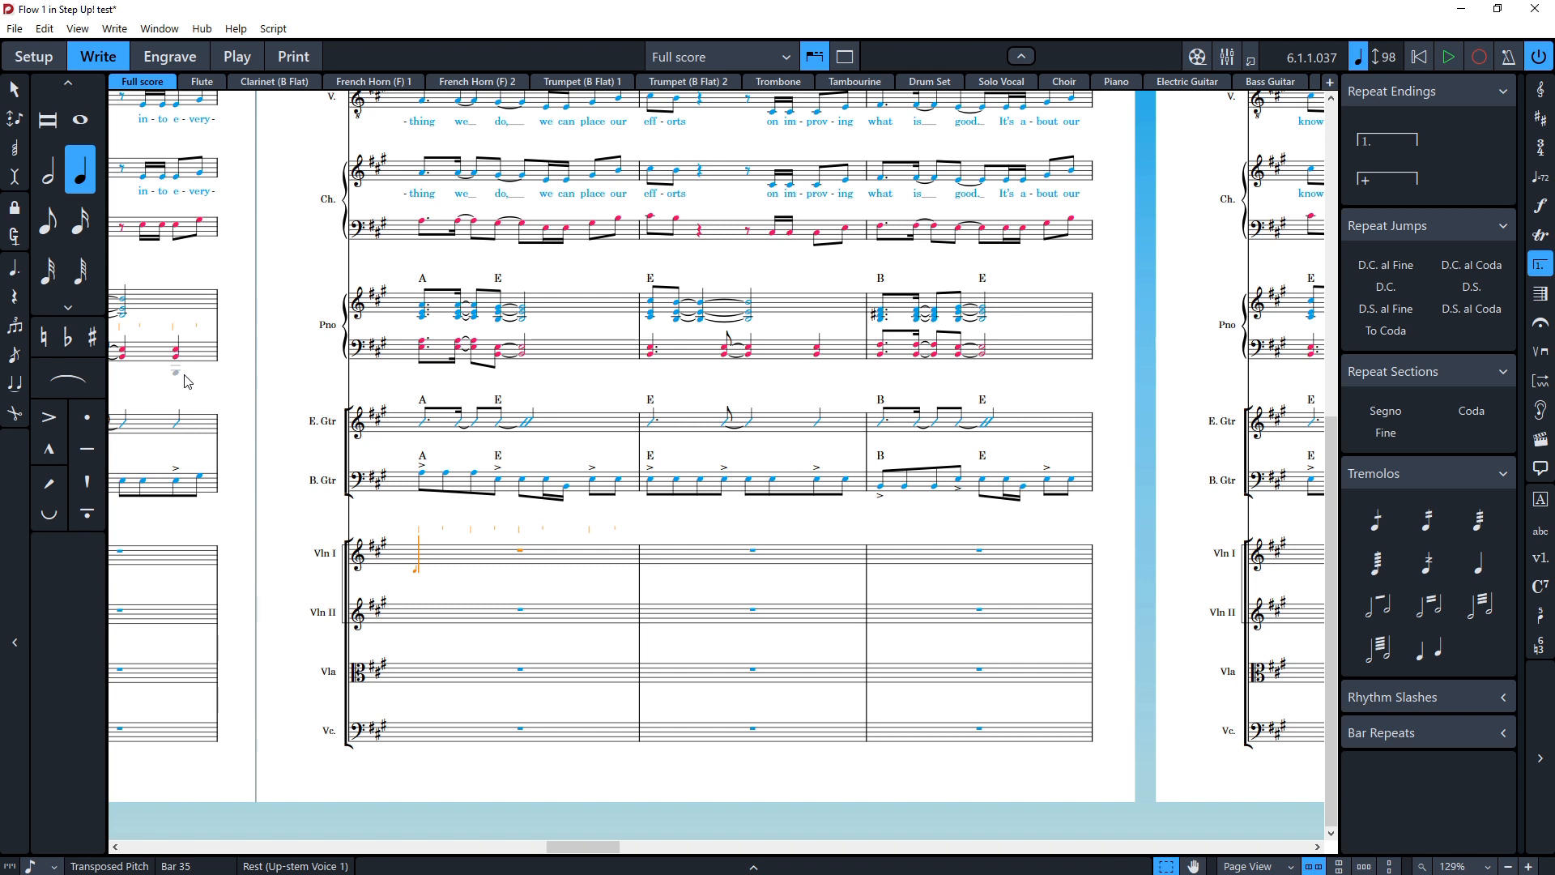
key("5")
key("4")
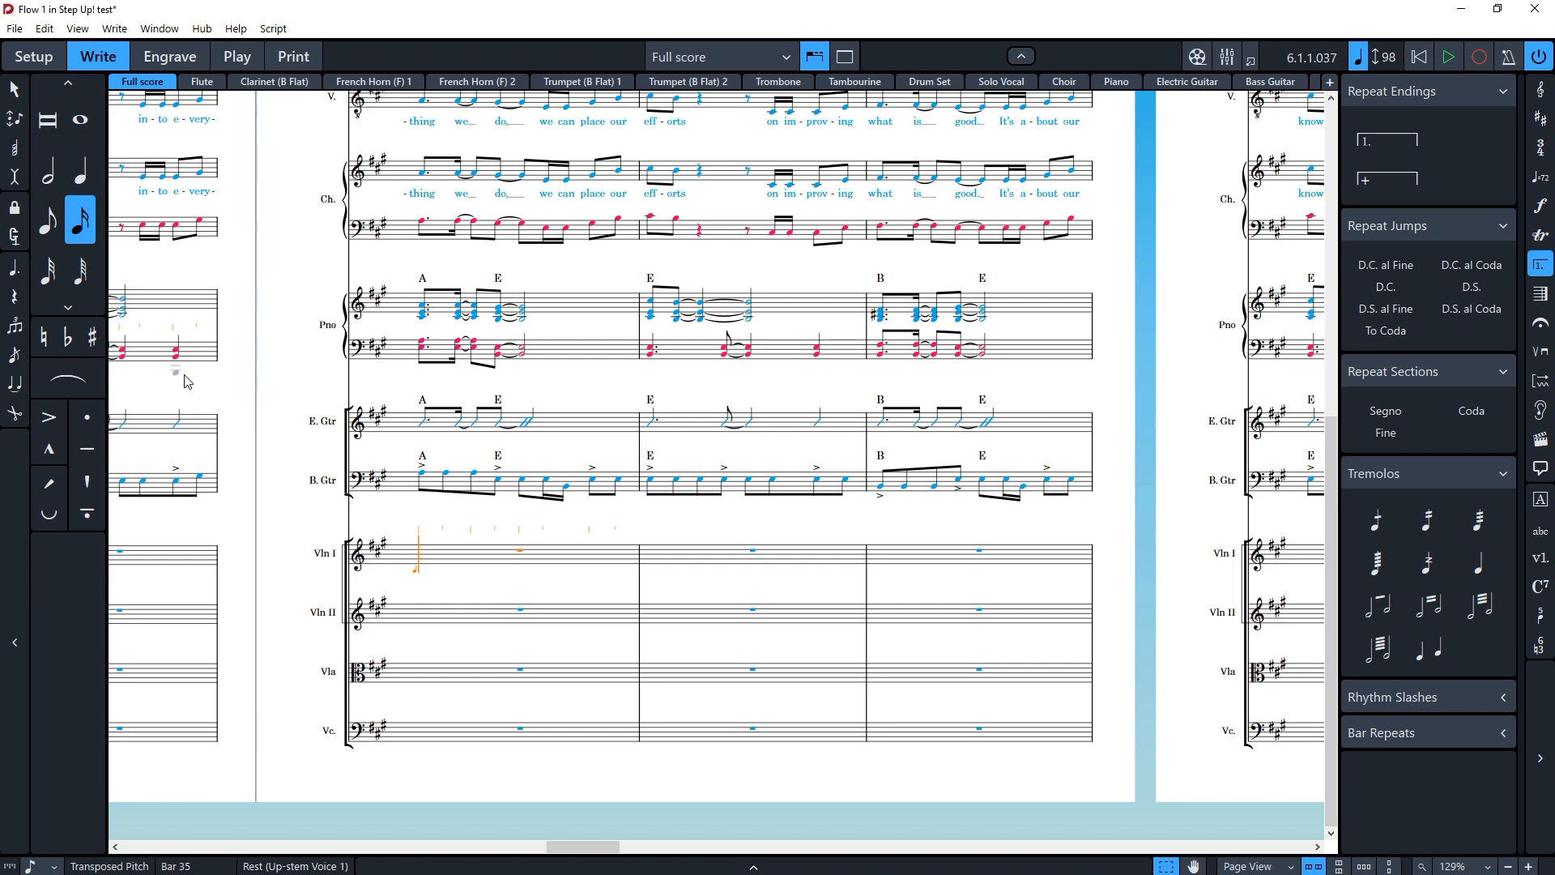
Step: Open Preferences and search the key commands for 1/4
left_click(72, 29)
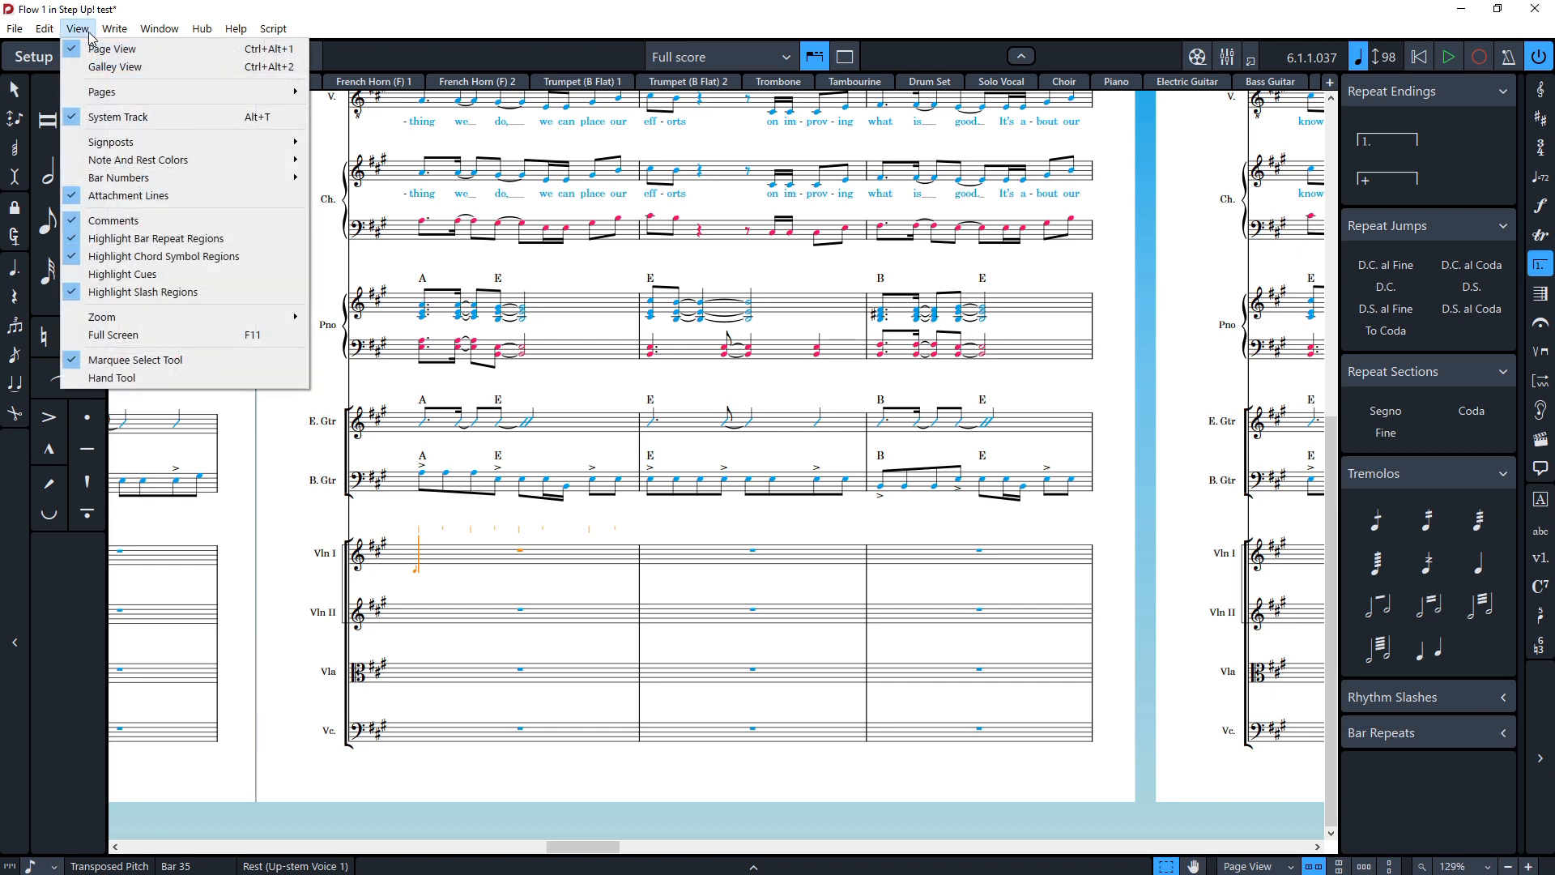
mouse_move(43, 29)
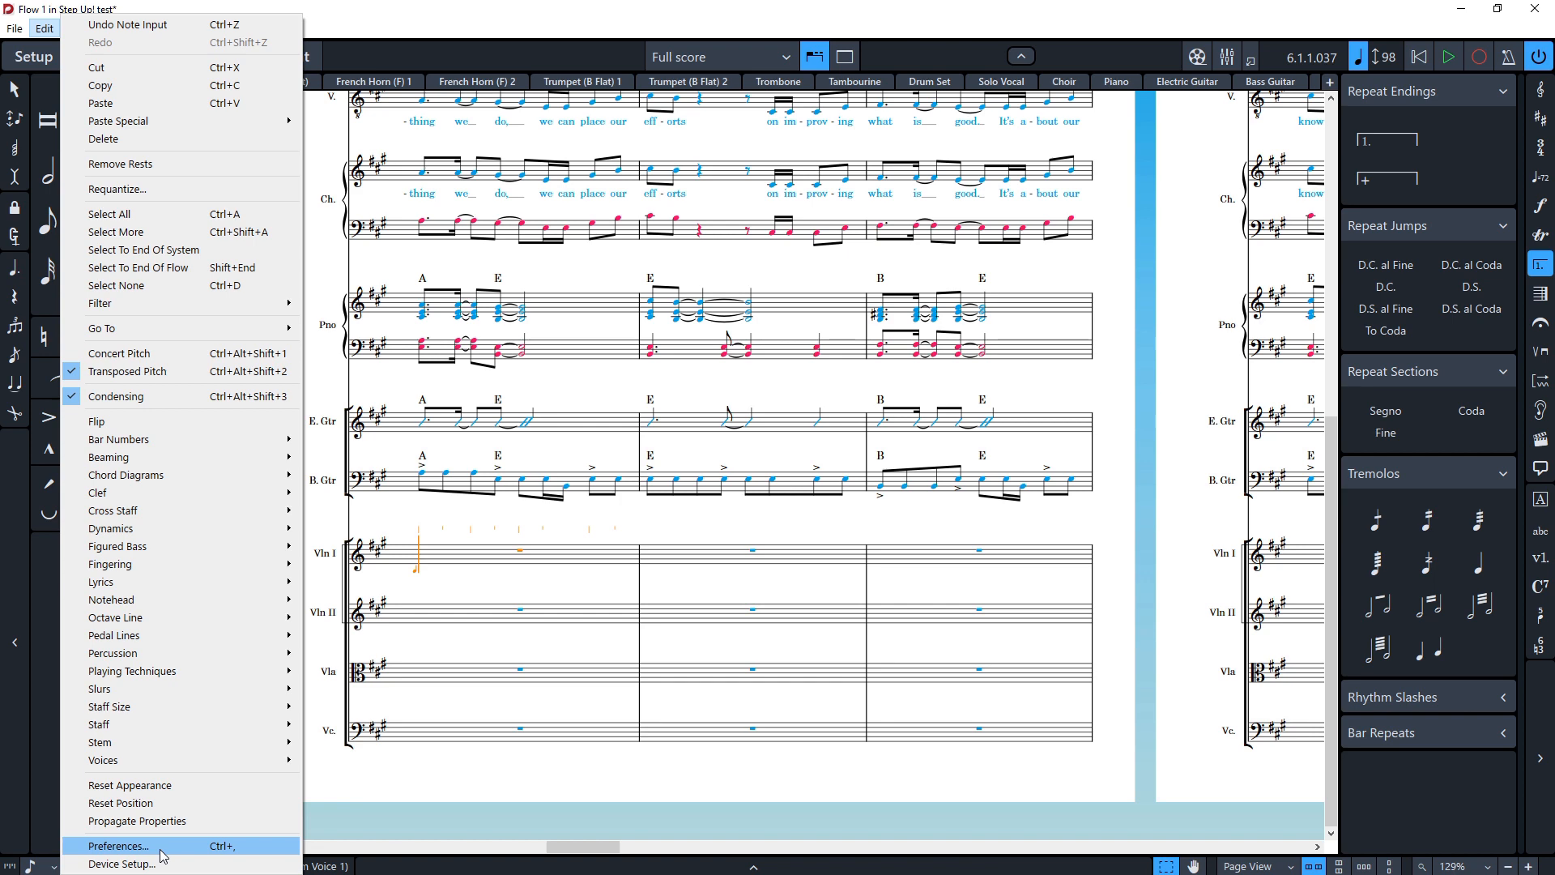
left_click(121, 848)
left_click(364, 304)
left_click(543, 186)
type("quic")
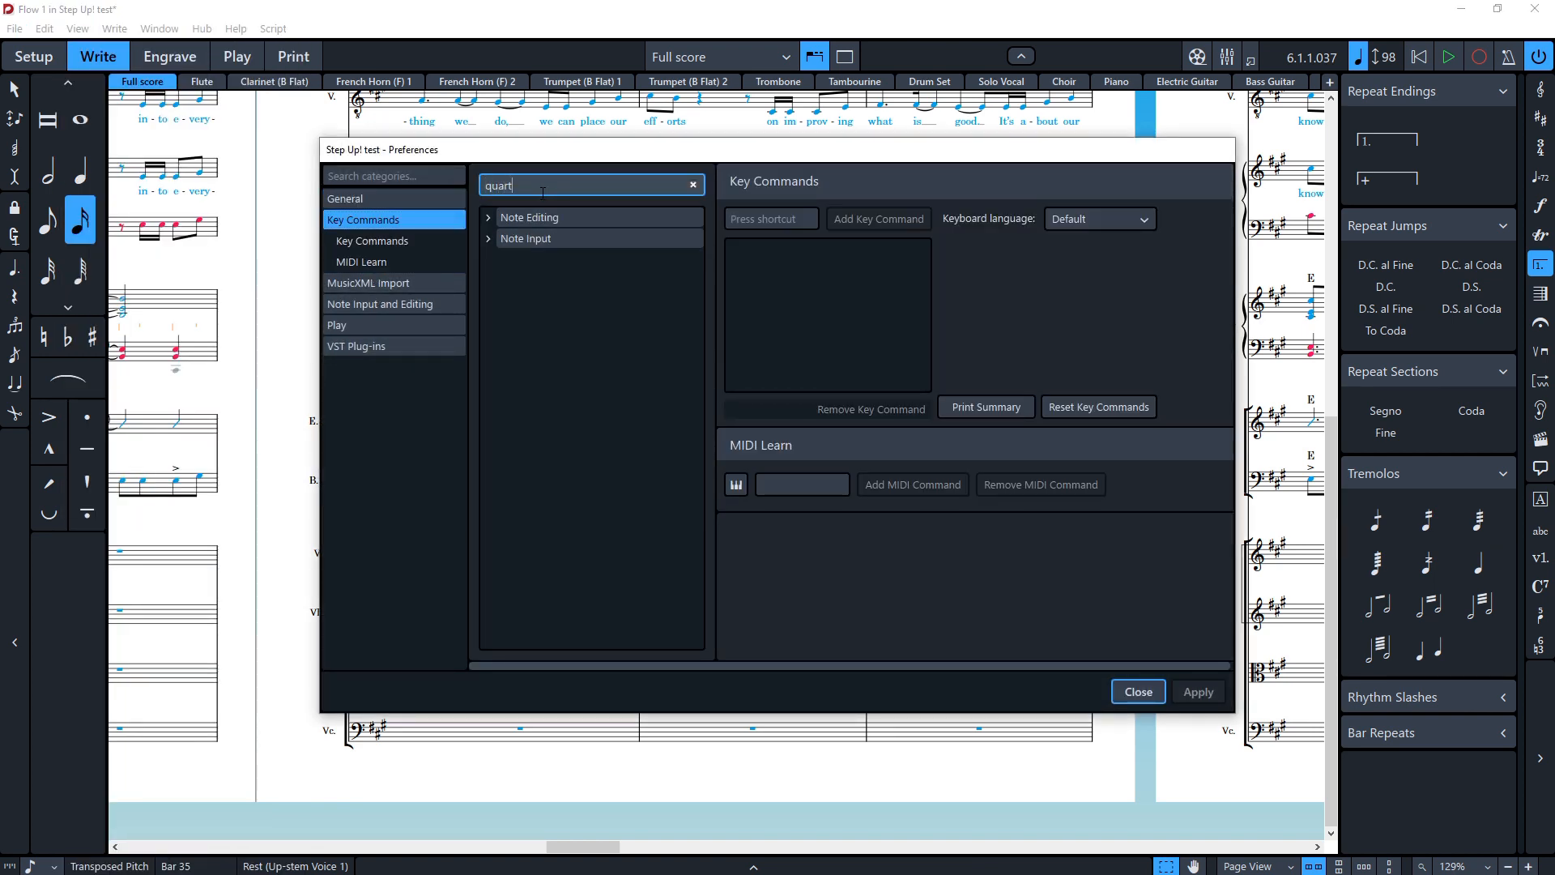
key("BackSpace")
key("BackSpace")
key("BackSpace")
key("BackSpace")
type("1/4")
Step: Expand Note Input > Set Note Duration, select the 1/4 note command, and close Preferences
left_click(497, 238)
left_click(489, 240)
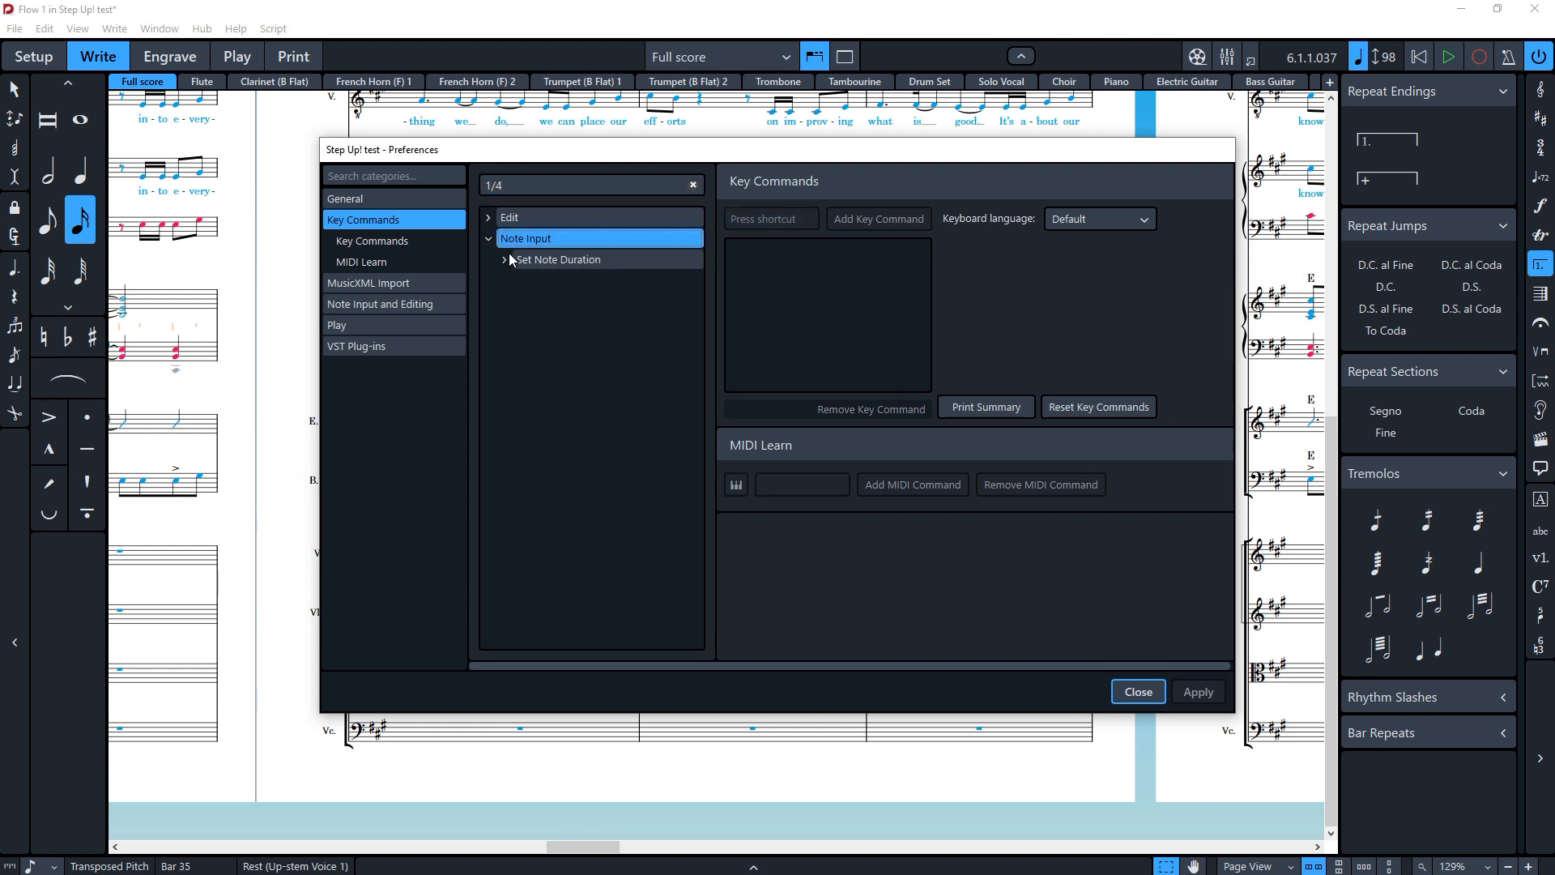
left_click(505, 260)
left_click(503, 261)
left_click(566, 281)
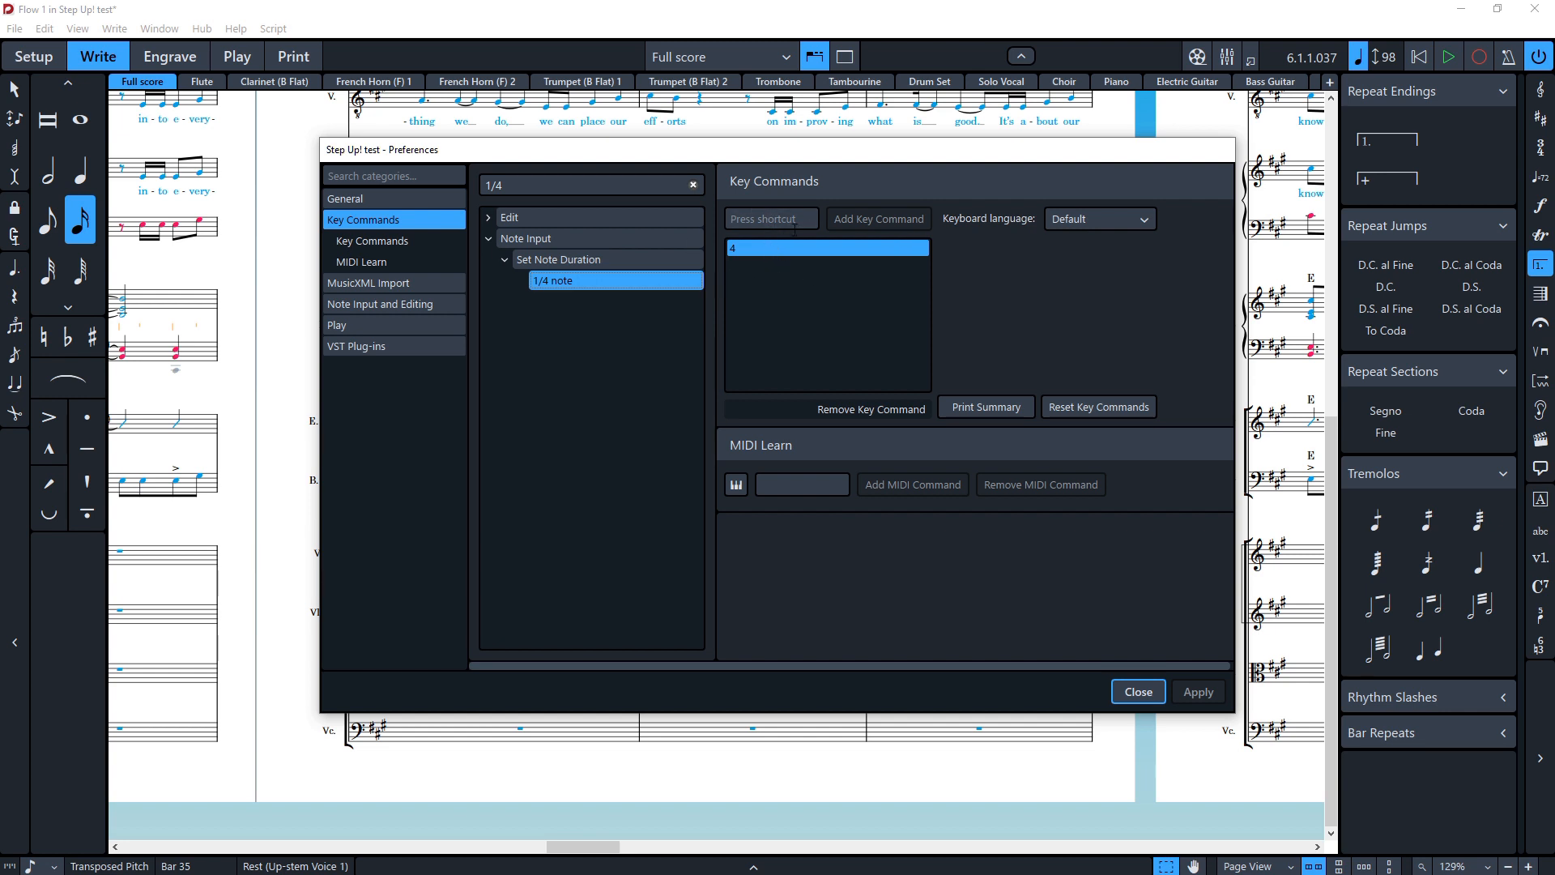
left_click(1136, 694)
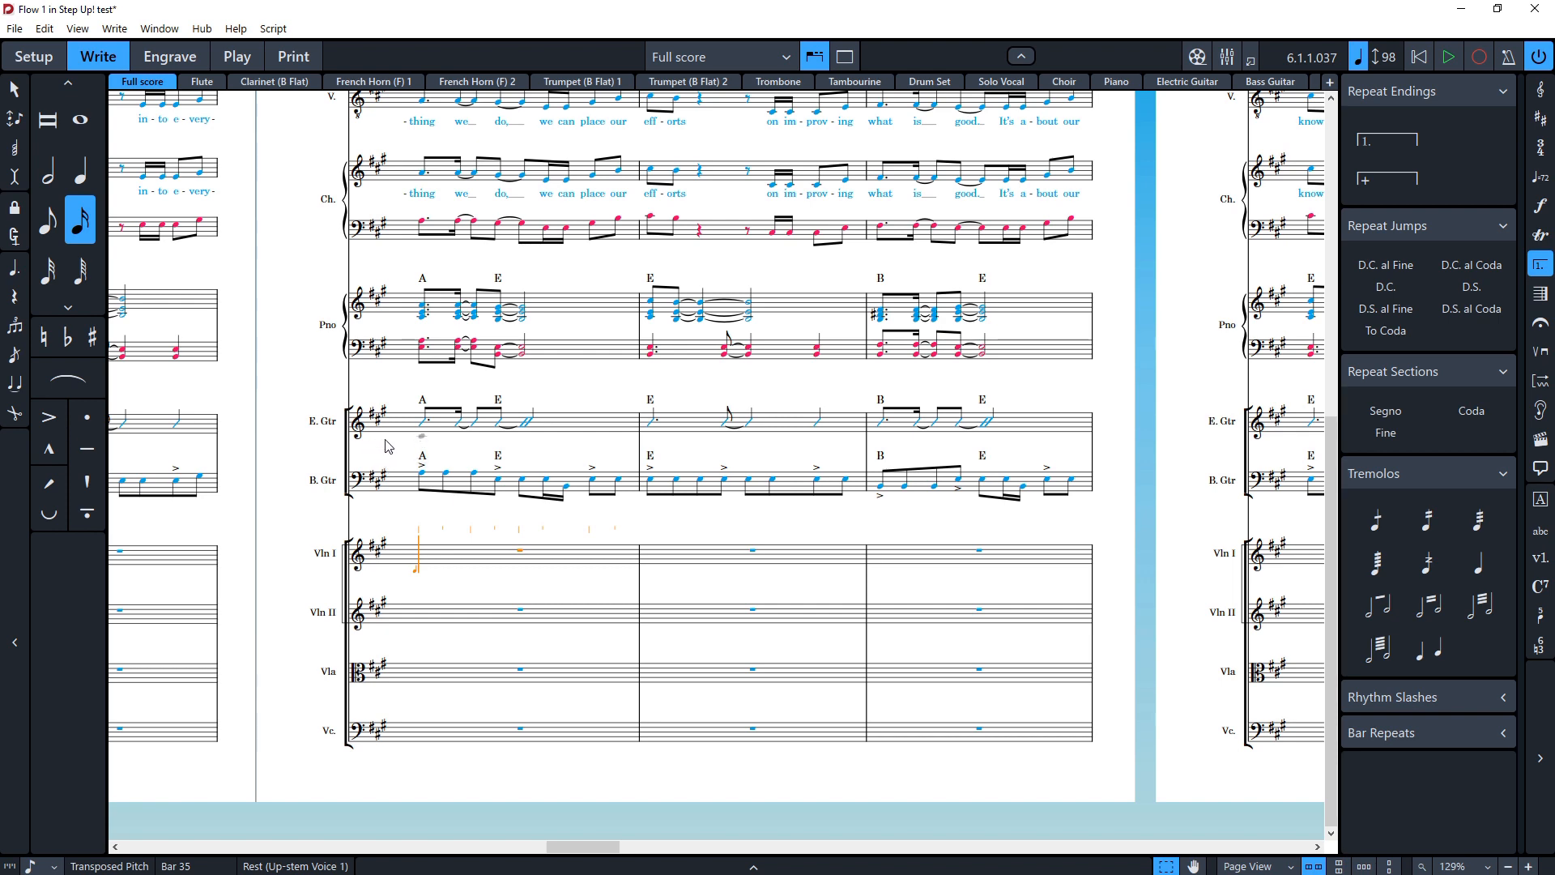
Step: Switch the score to Concert Pitch, scroll through it, then switch back to Transposed Pitch
scroll(380, 462, "up", 6)
scroll(375, 454, "up", 2)
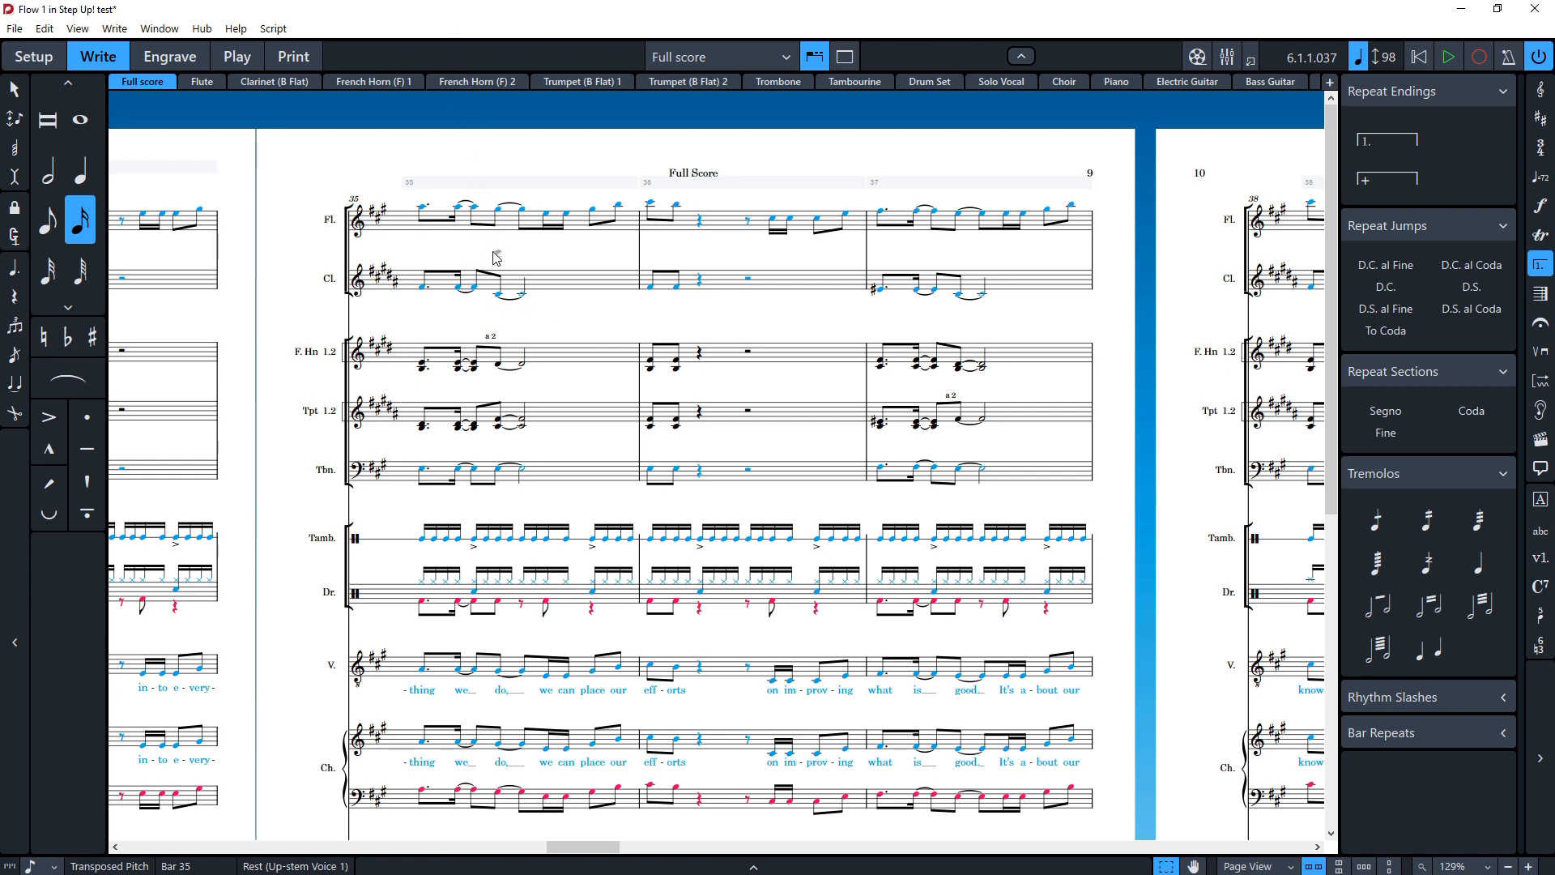
left_click(80, 29)
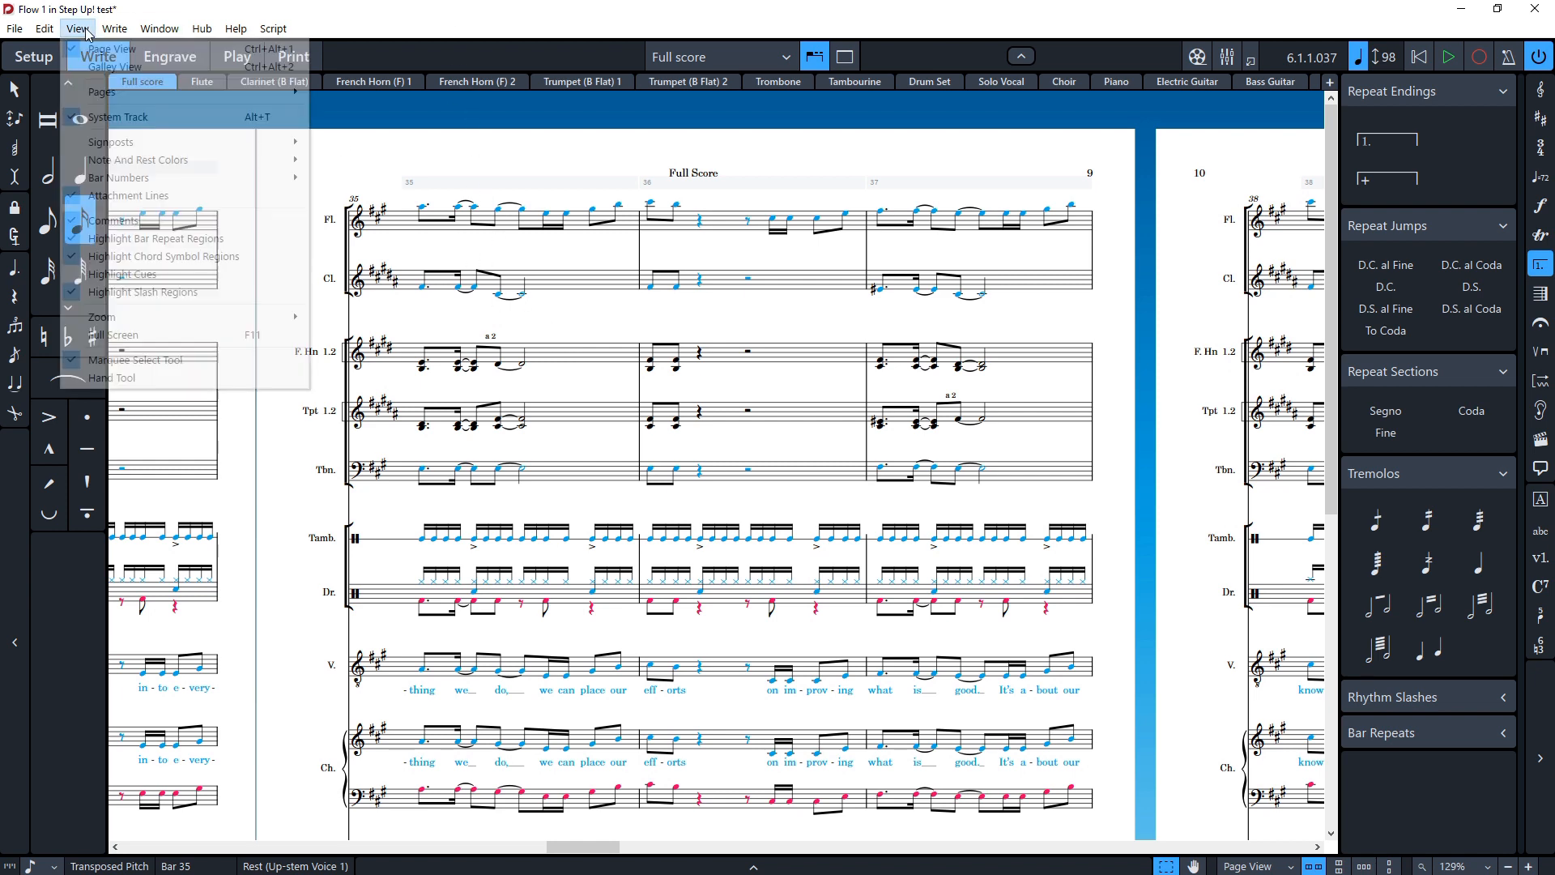
mouse_move(55, 28)
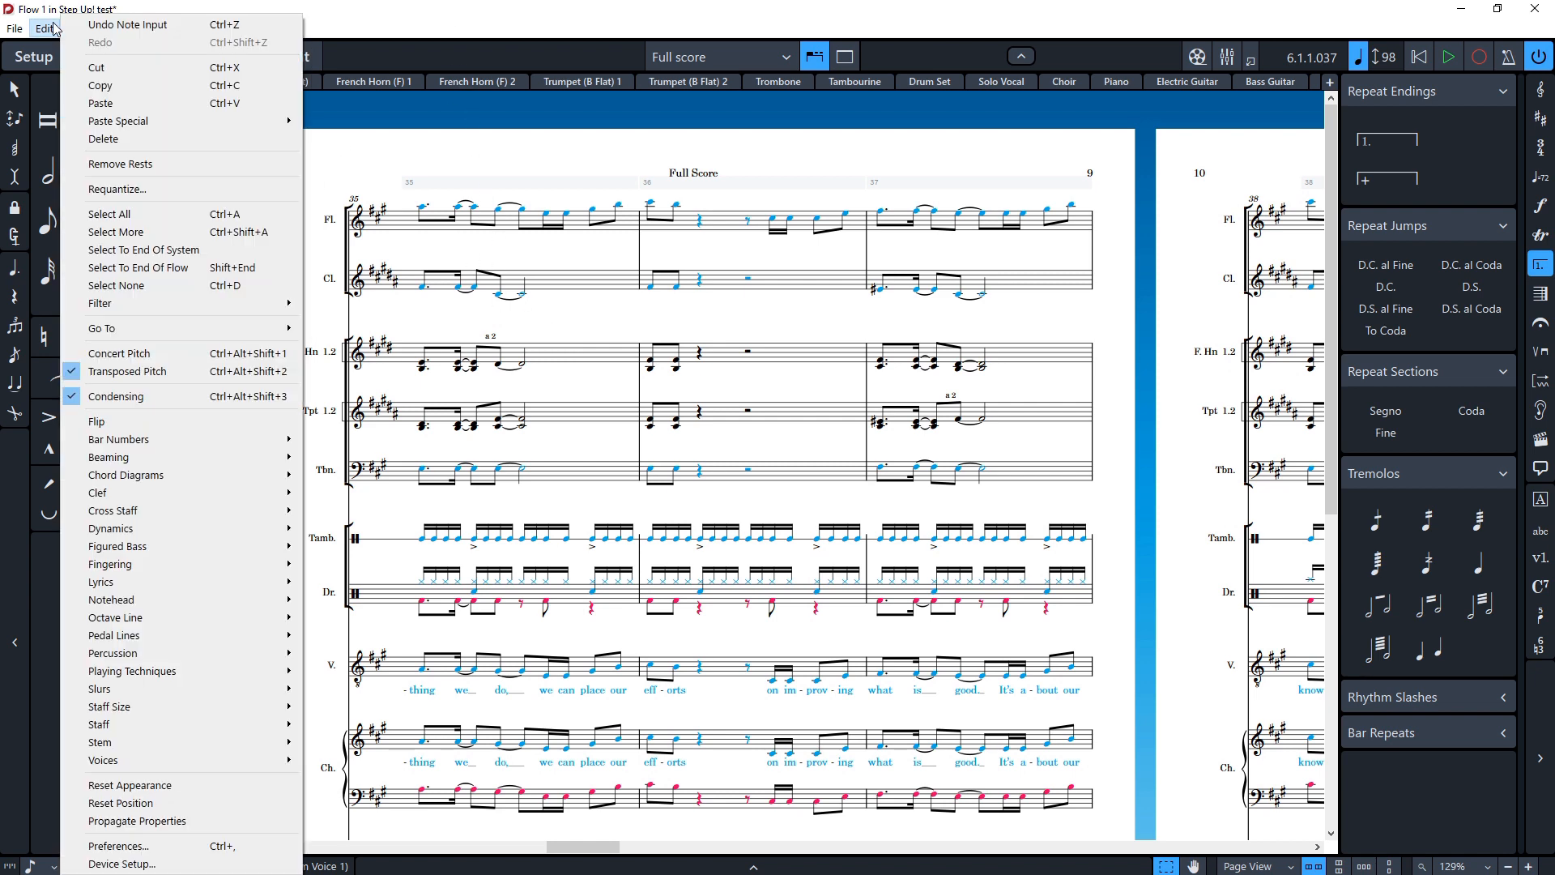
left_click(127, 358)
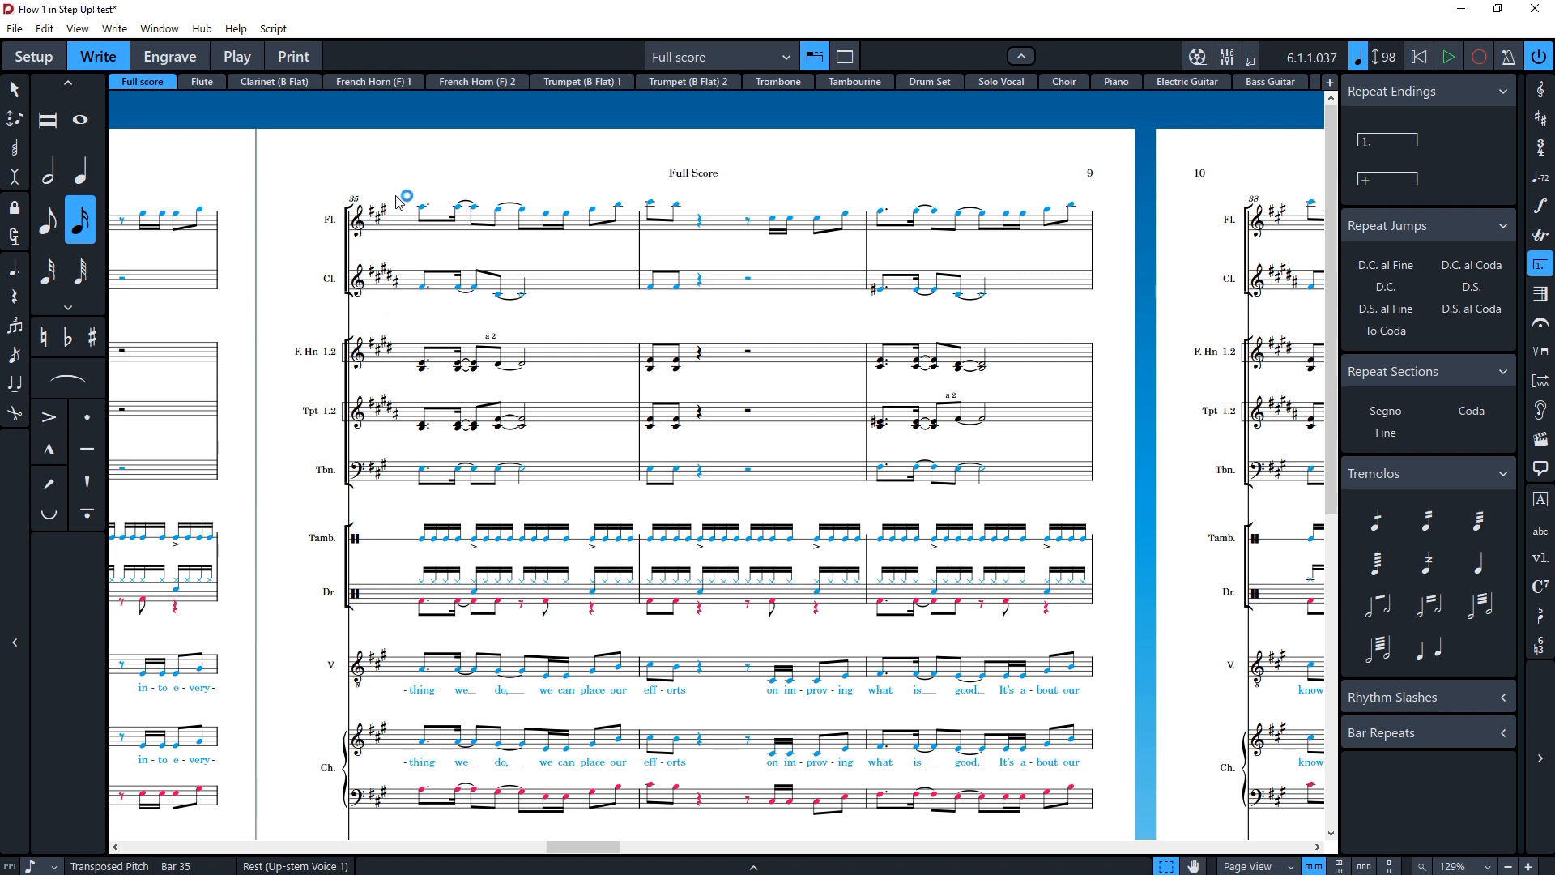
scroll(445, 464, "down", 3)
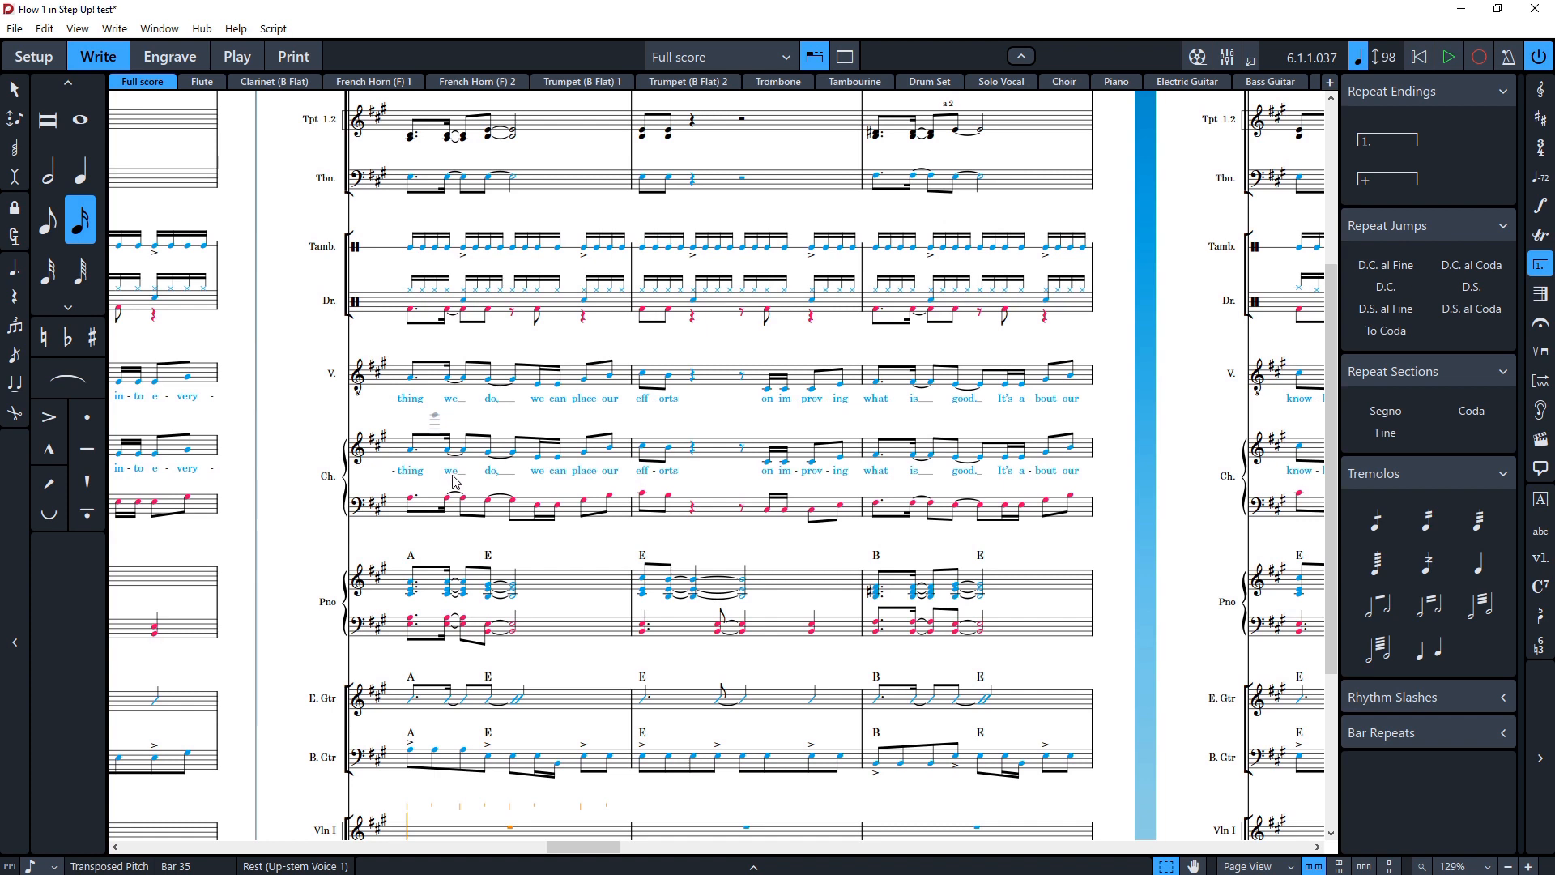
scroll(457, 478, "down", 3)
scroll(458, 478, "up", 6)
left_click(44, 29)
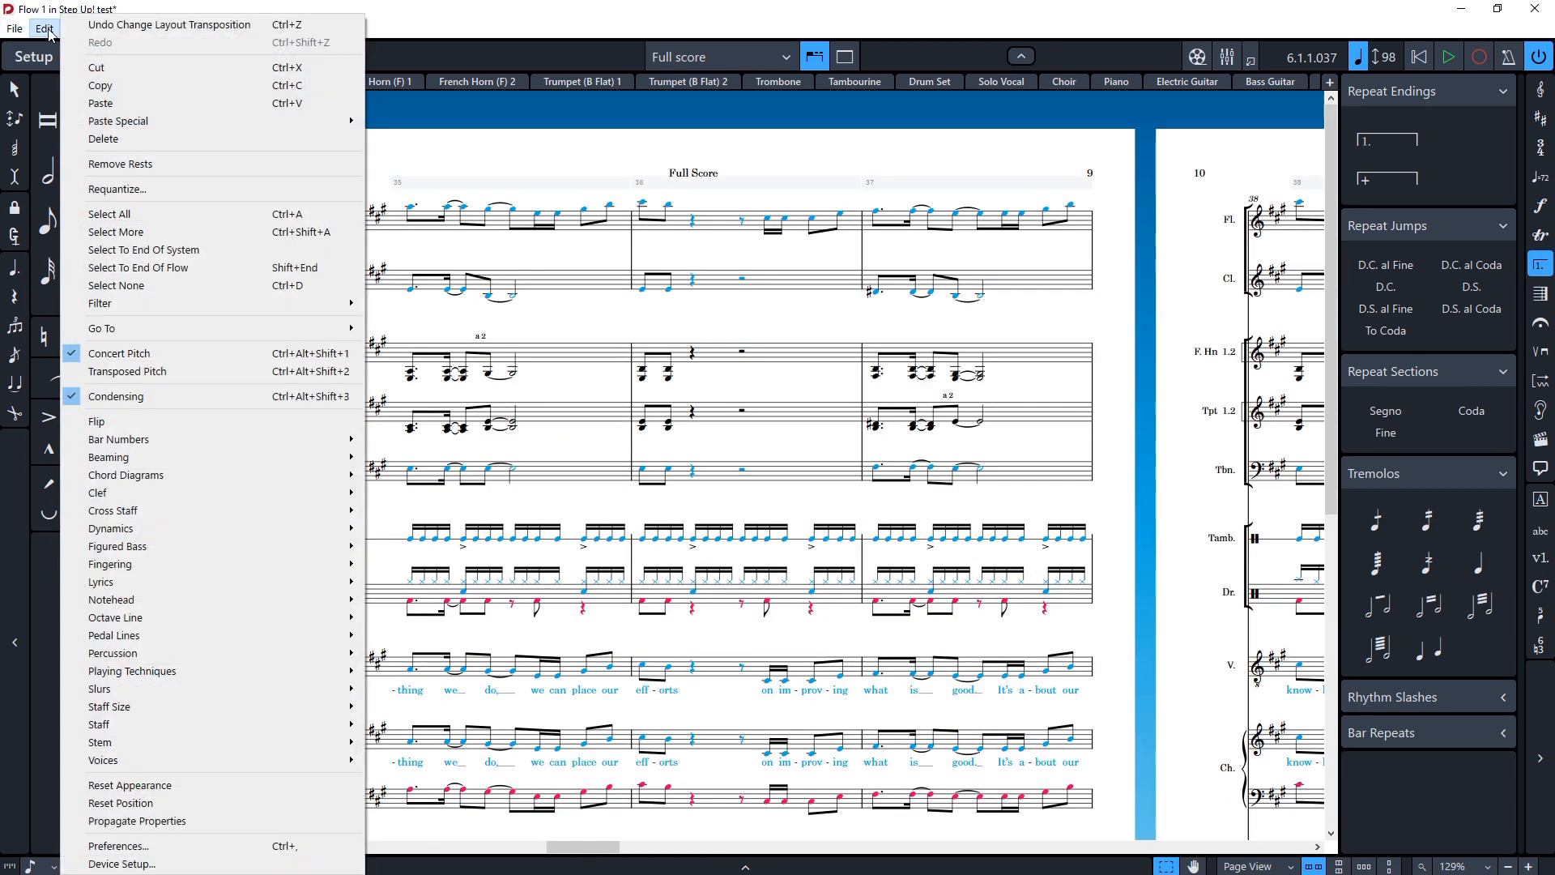
left_click(146, 386)
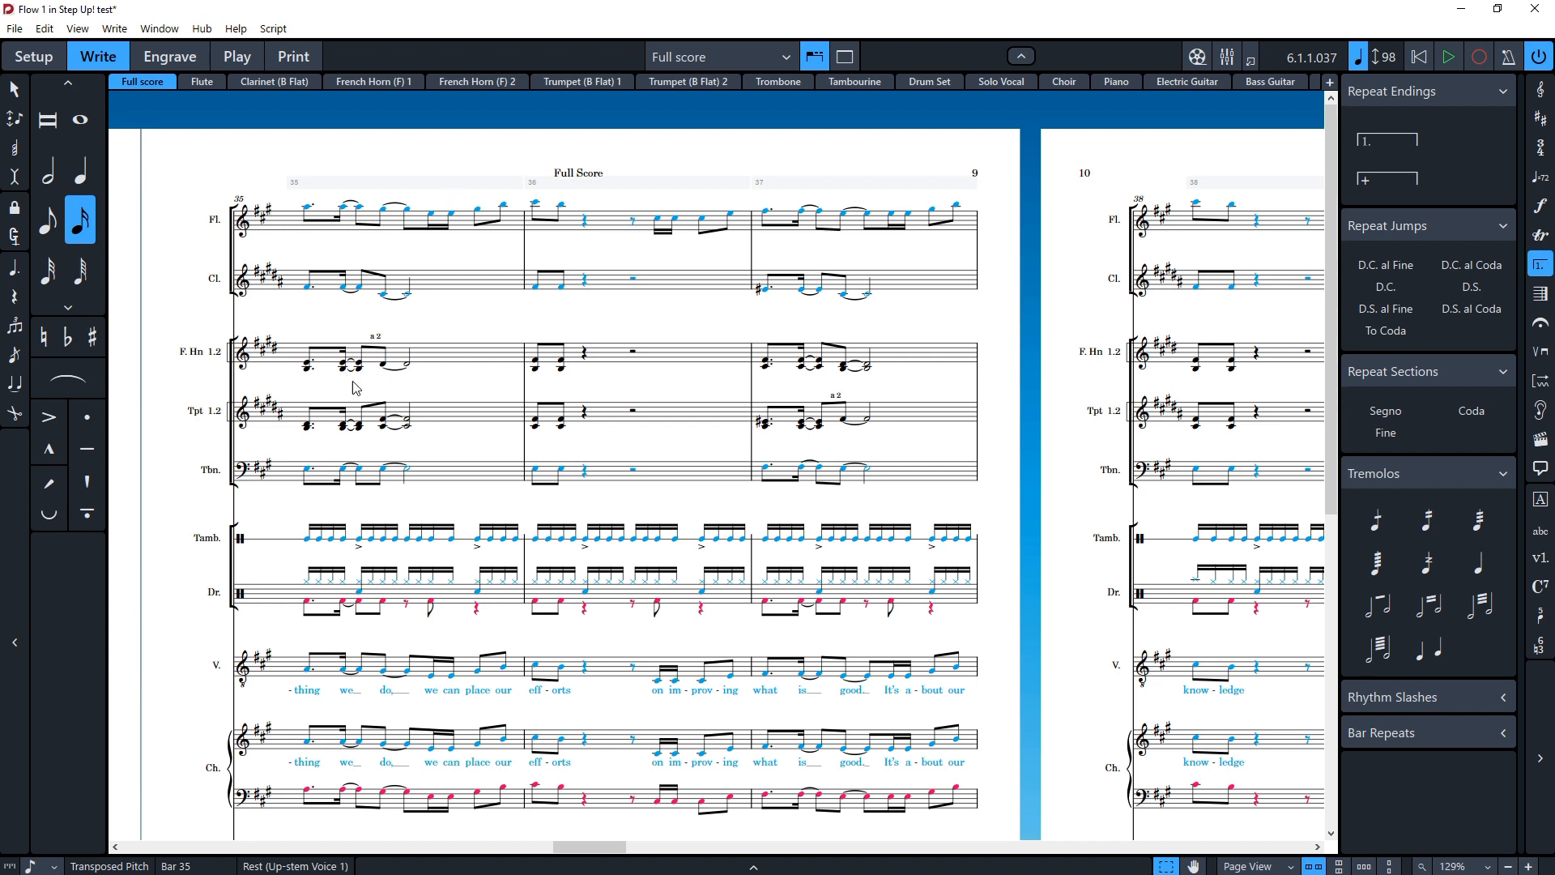
Step: Turn off Condensing for the full score
scroll(516, 417, "left", 5)
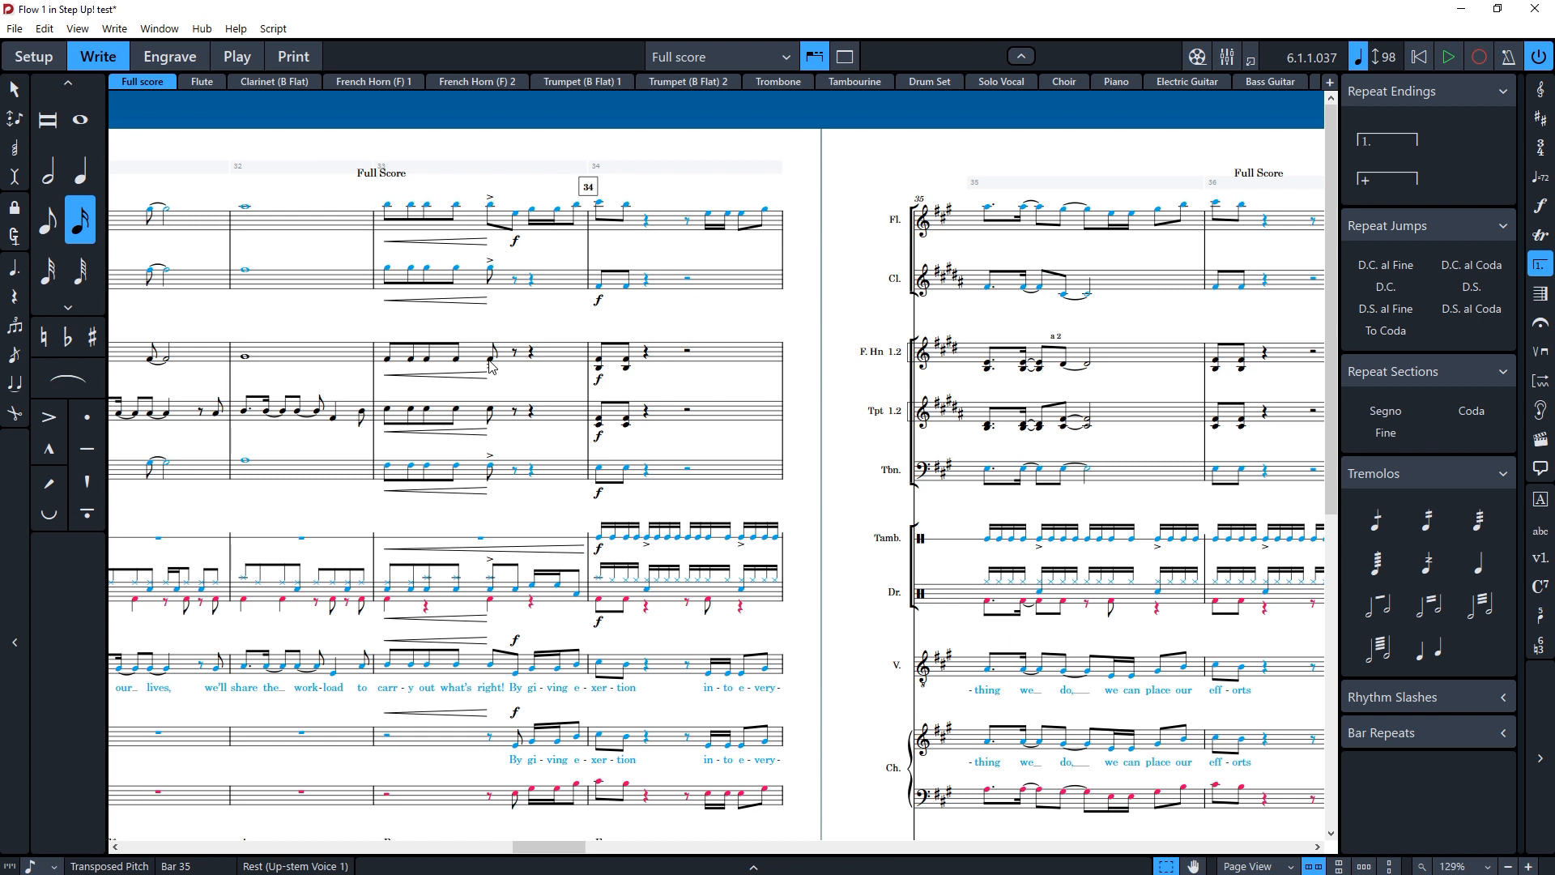
left_click(45, 30)
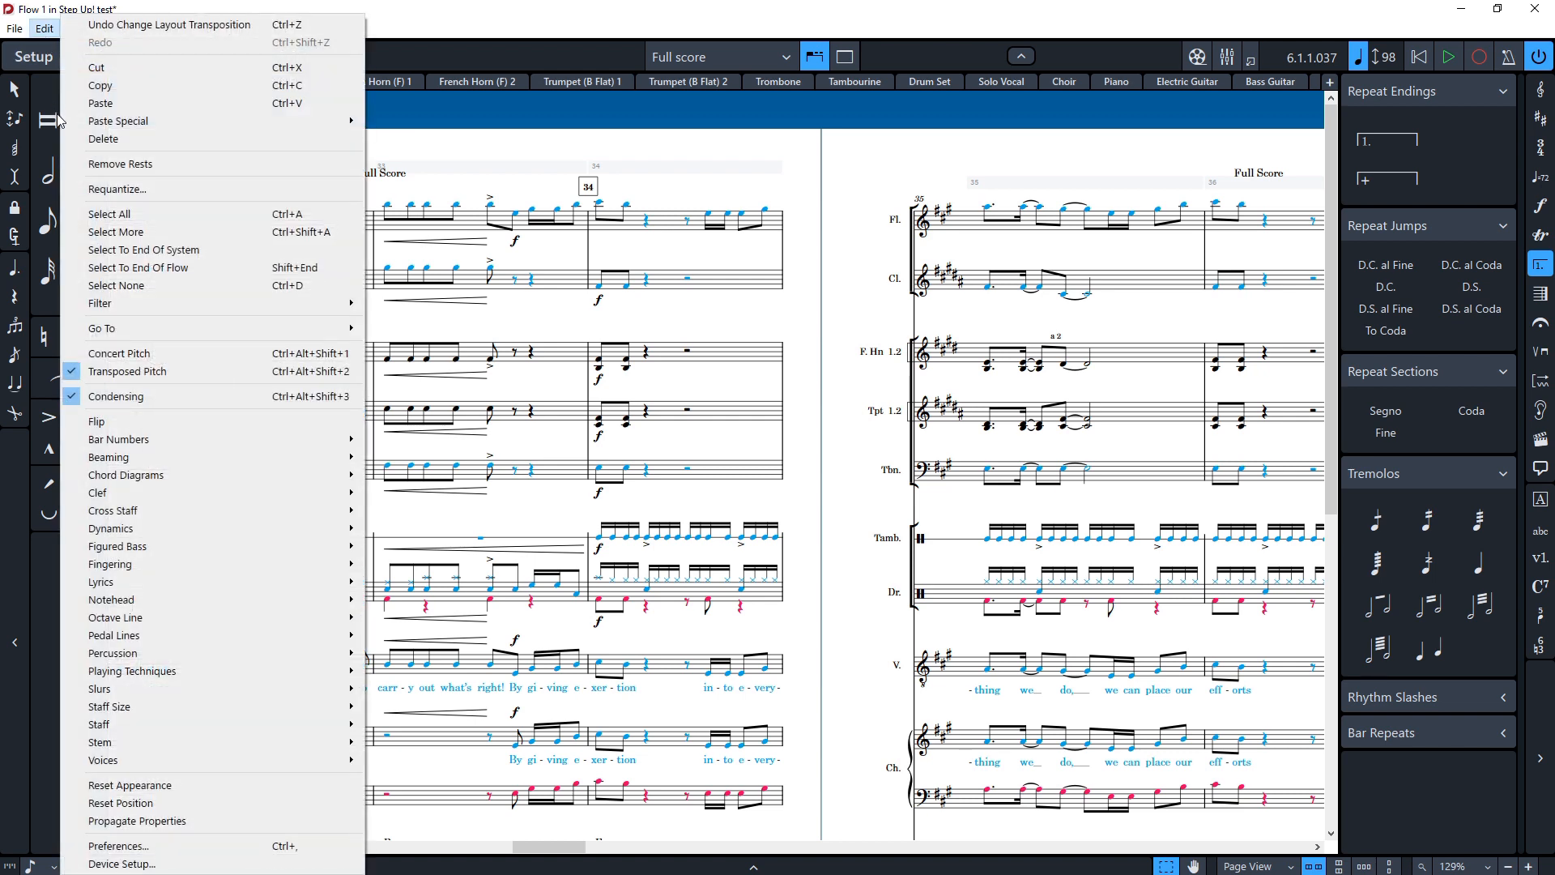
left_click(116, 396)
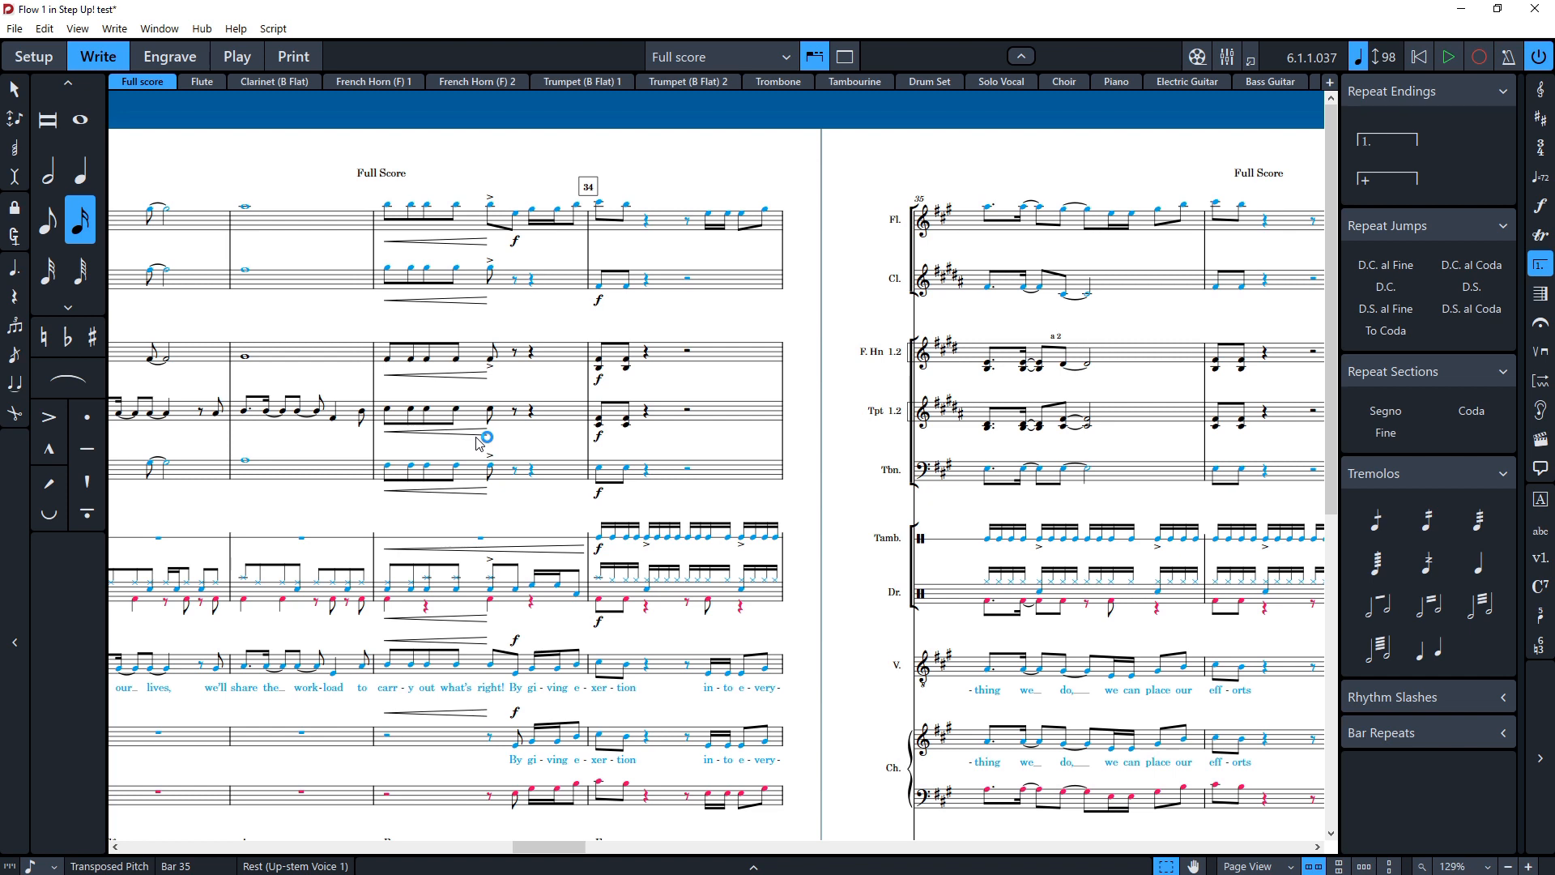
scroll(480, 442, "down", 5)
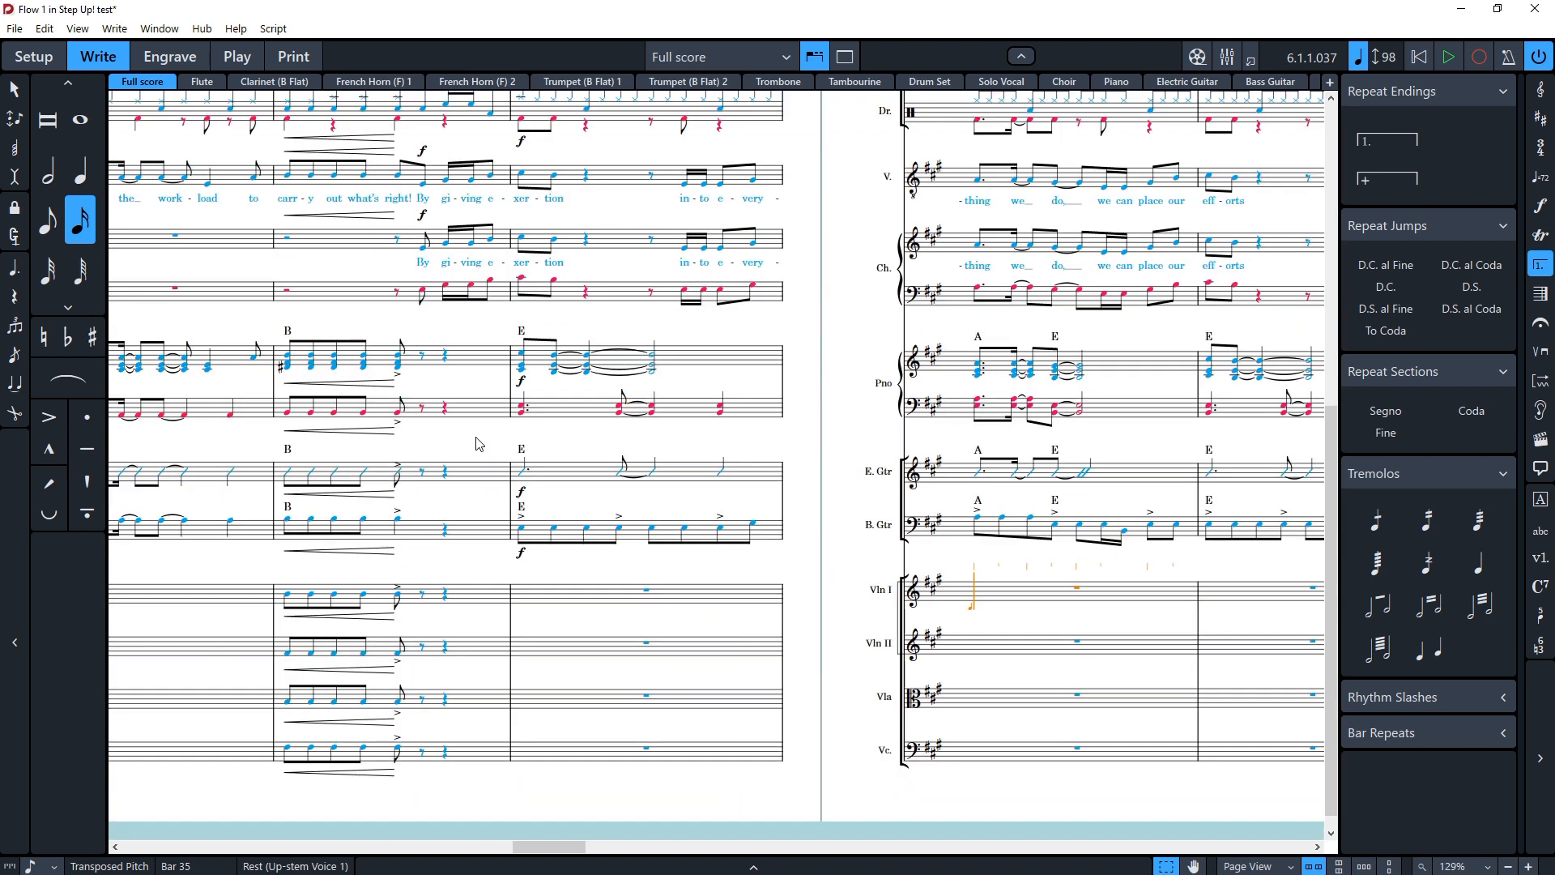
Step: Turn Condensing back on for the full score and scroll through the condensed systems
scroll(480, 444, "up", 6)
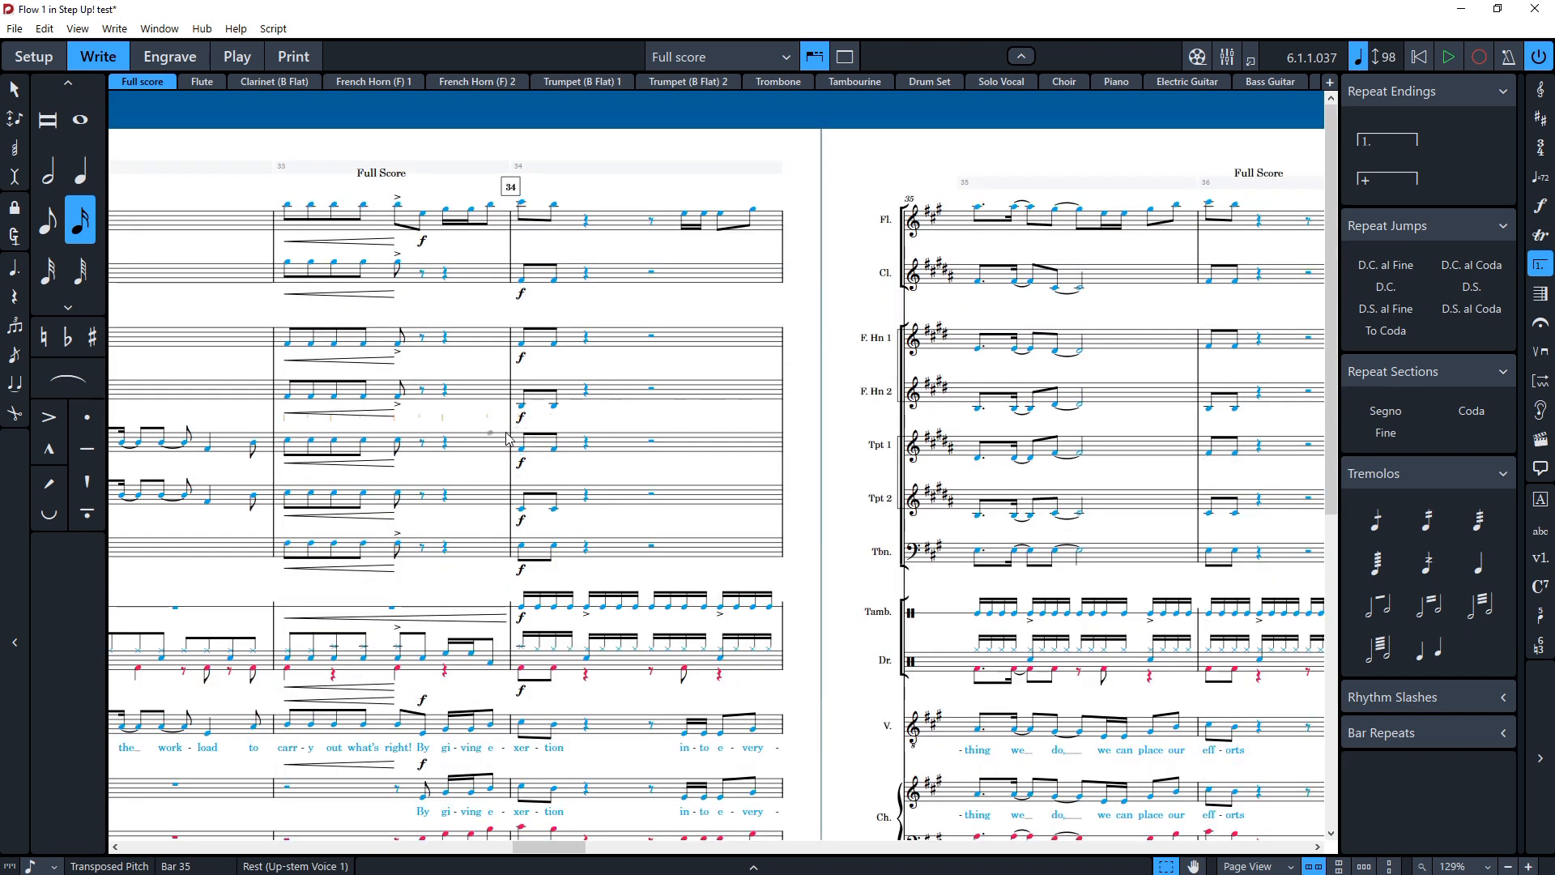
scroll(504, 445, "down", 5)
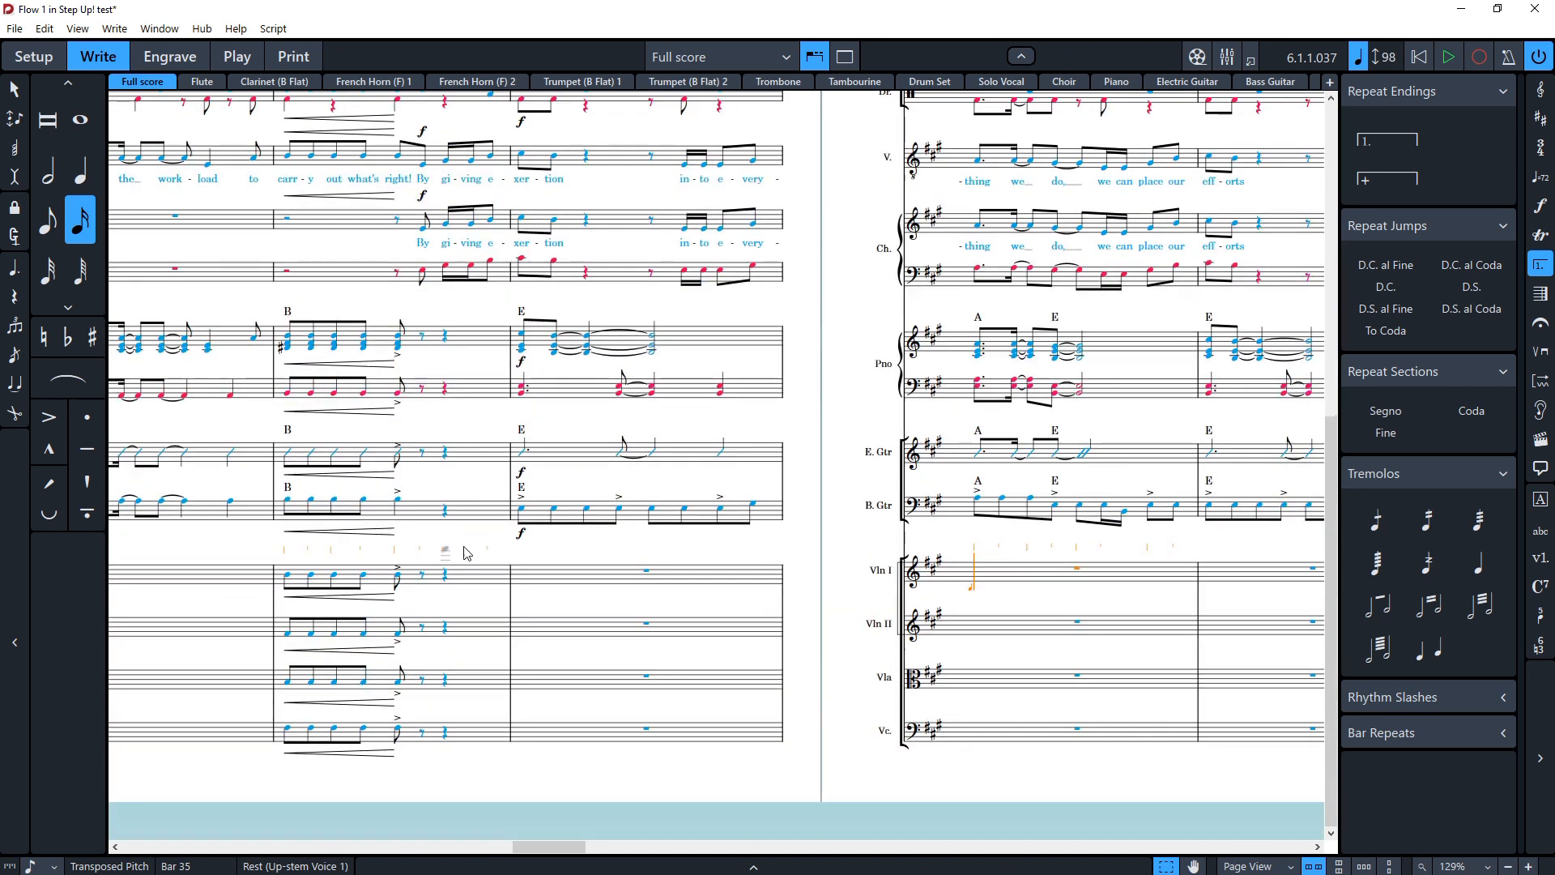
scroll(438, 502, "up", 5)
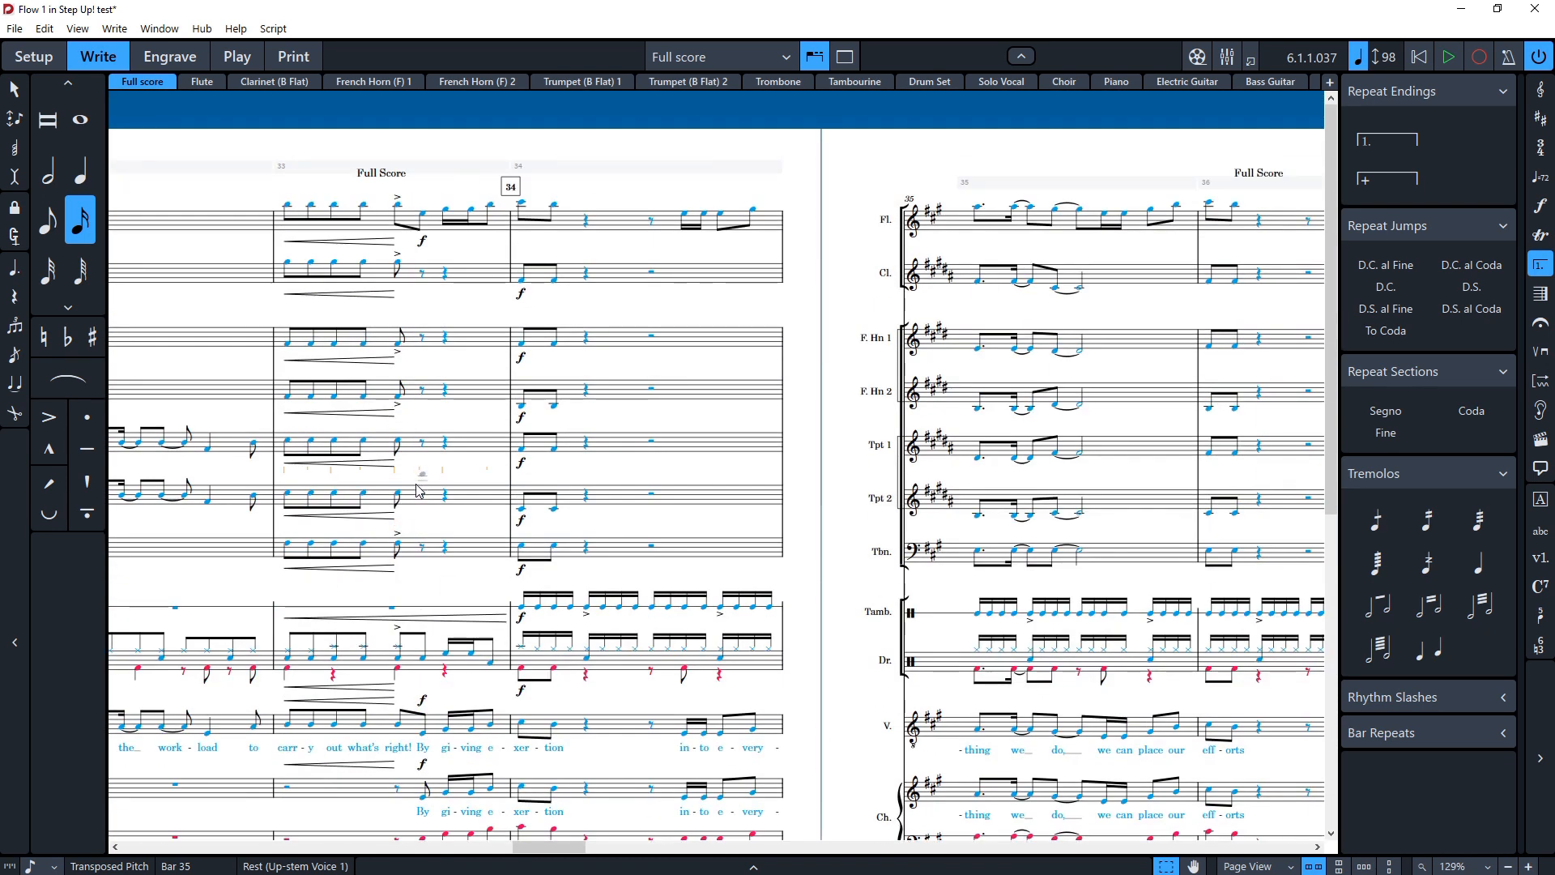
left_click(488, 407)
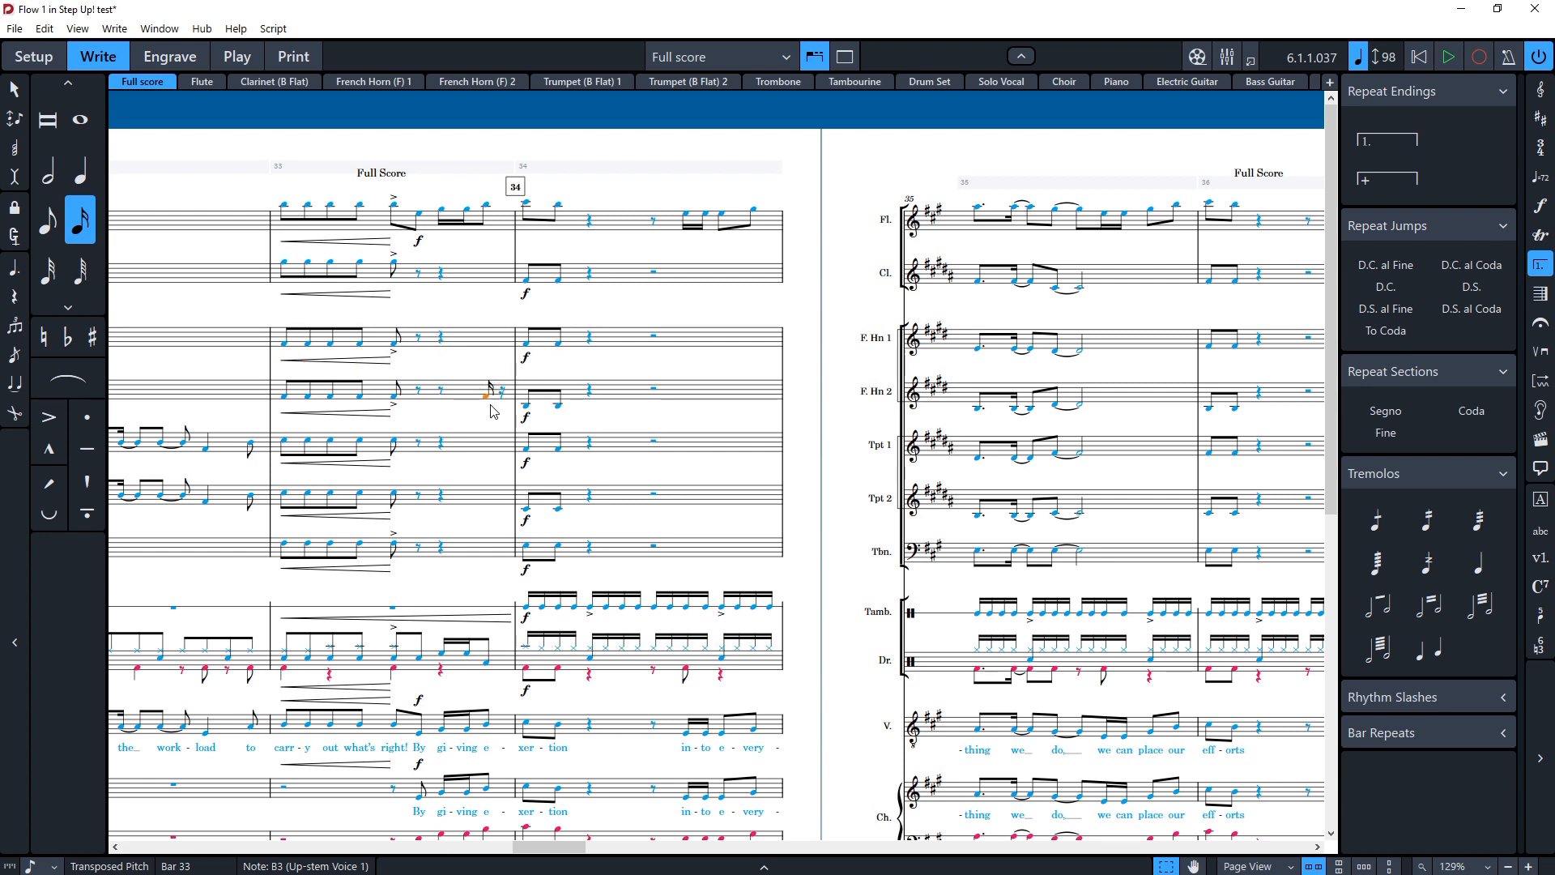
scroll(494, 417, "left", 3)
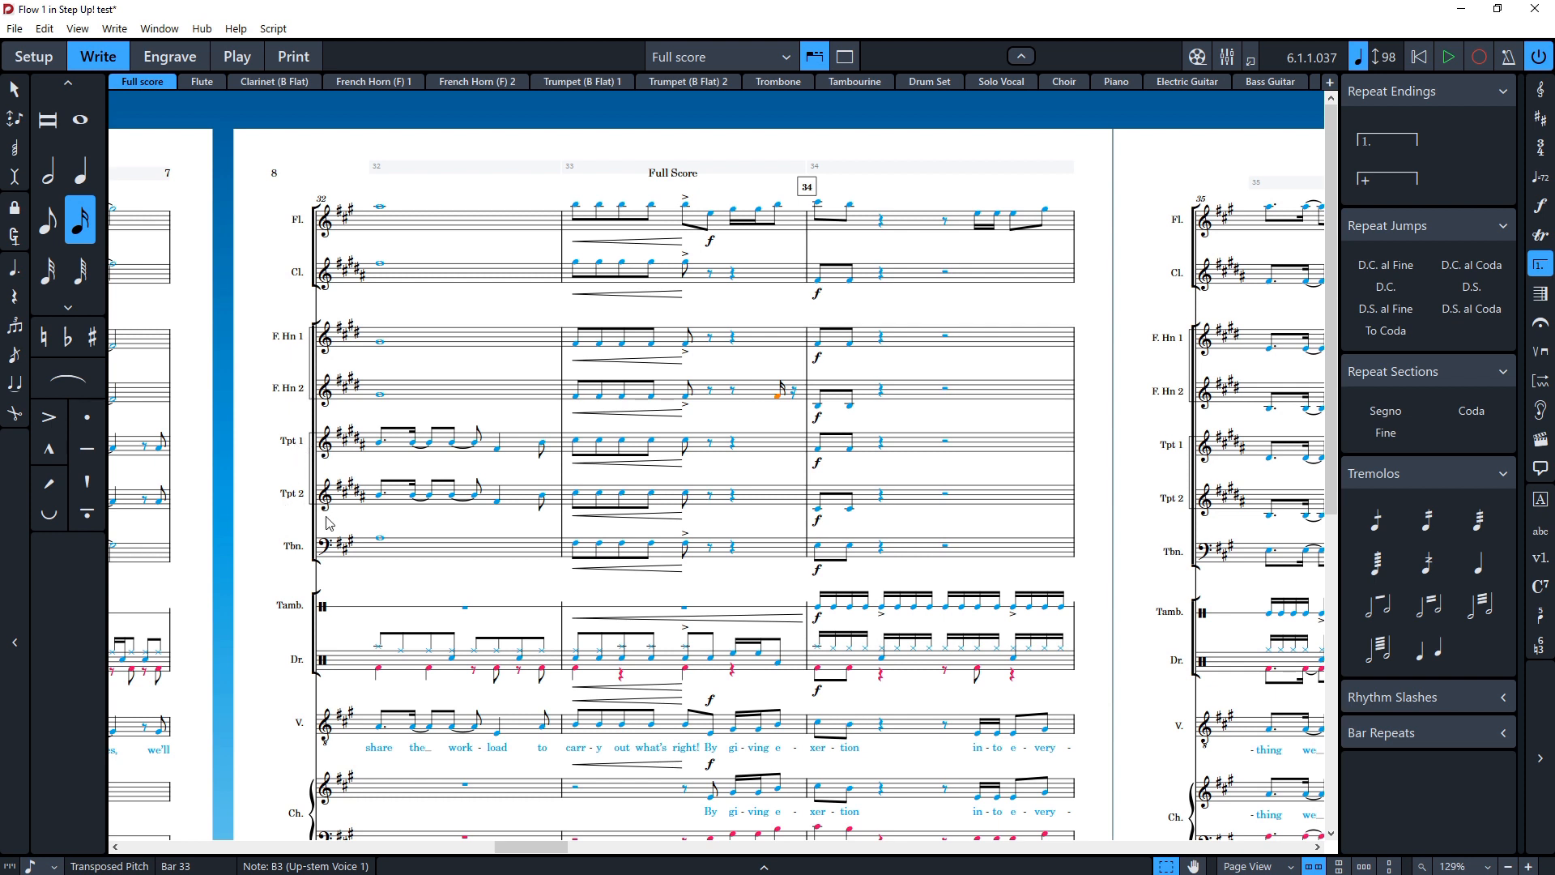
left_click(42, 28)
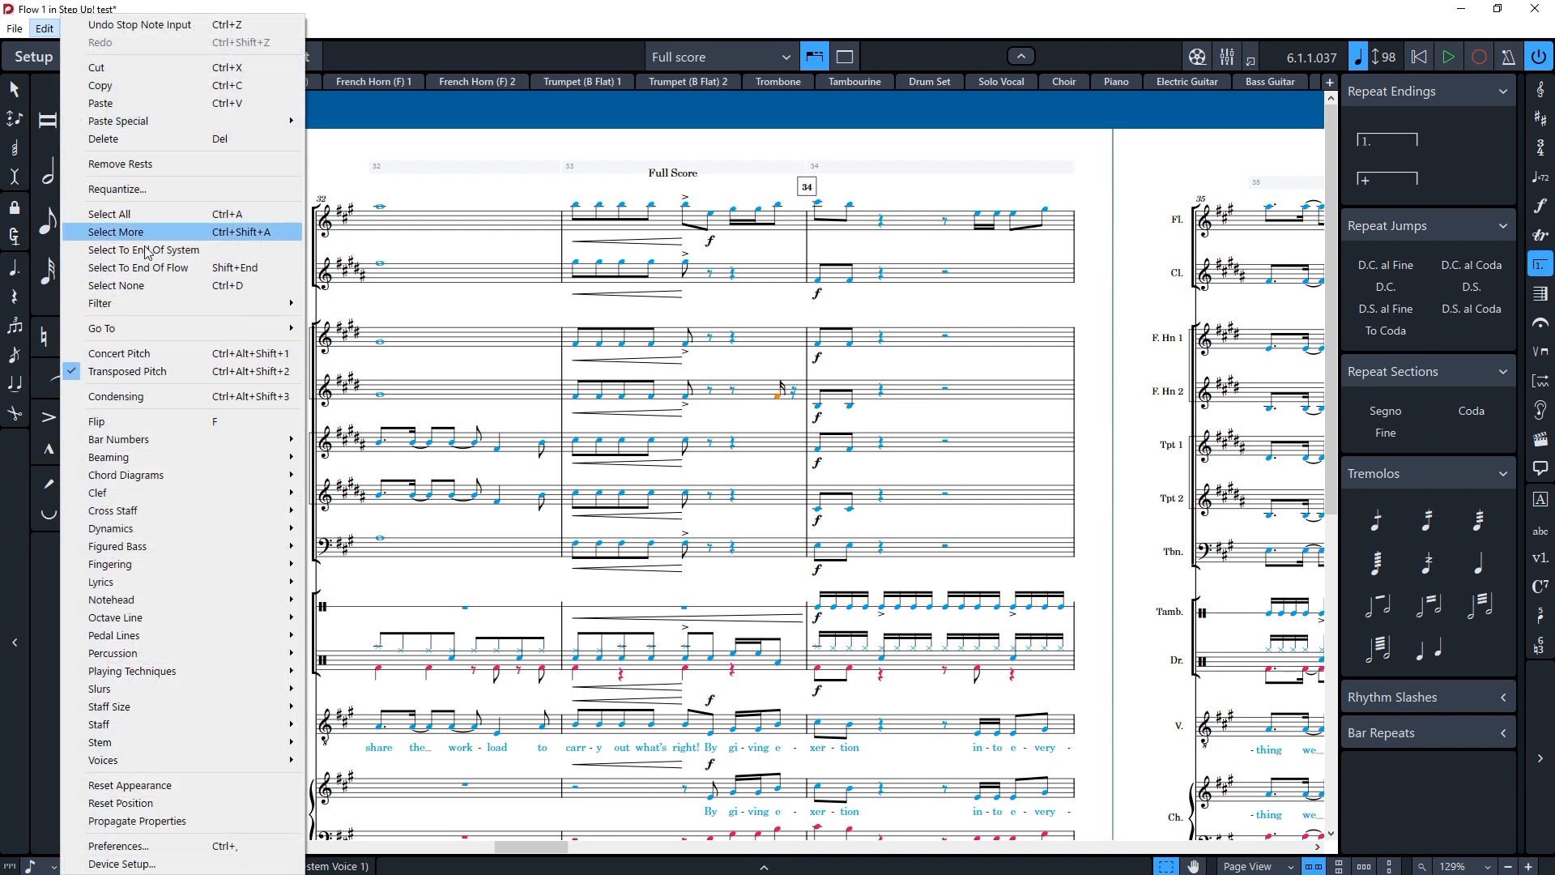
left_click(331, 428)
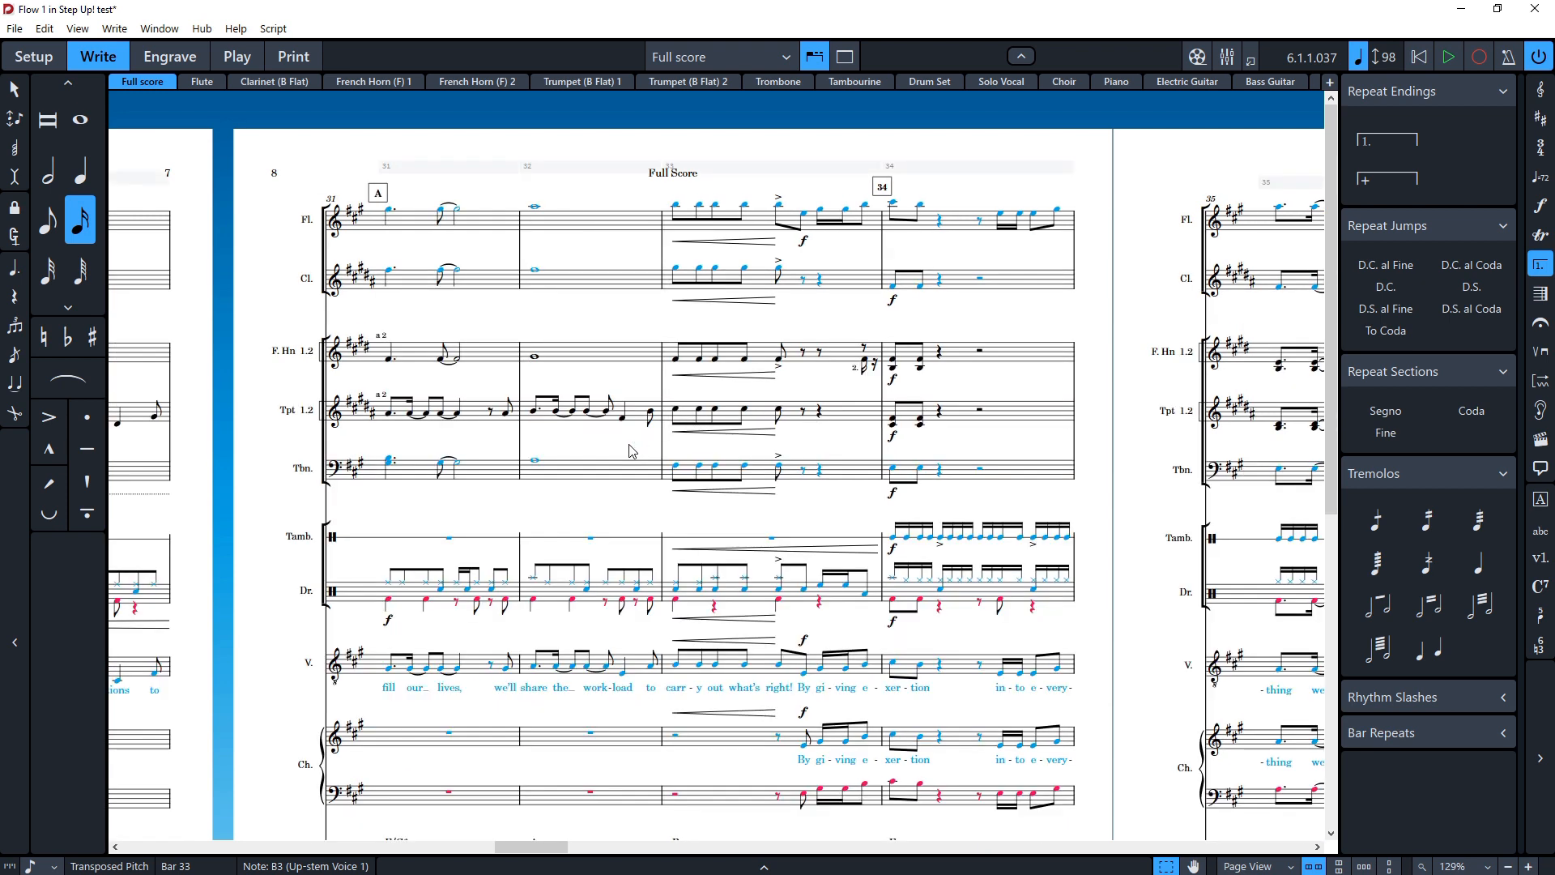
scroll(555, 441, "right", 12)
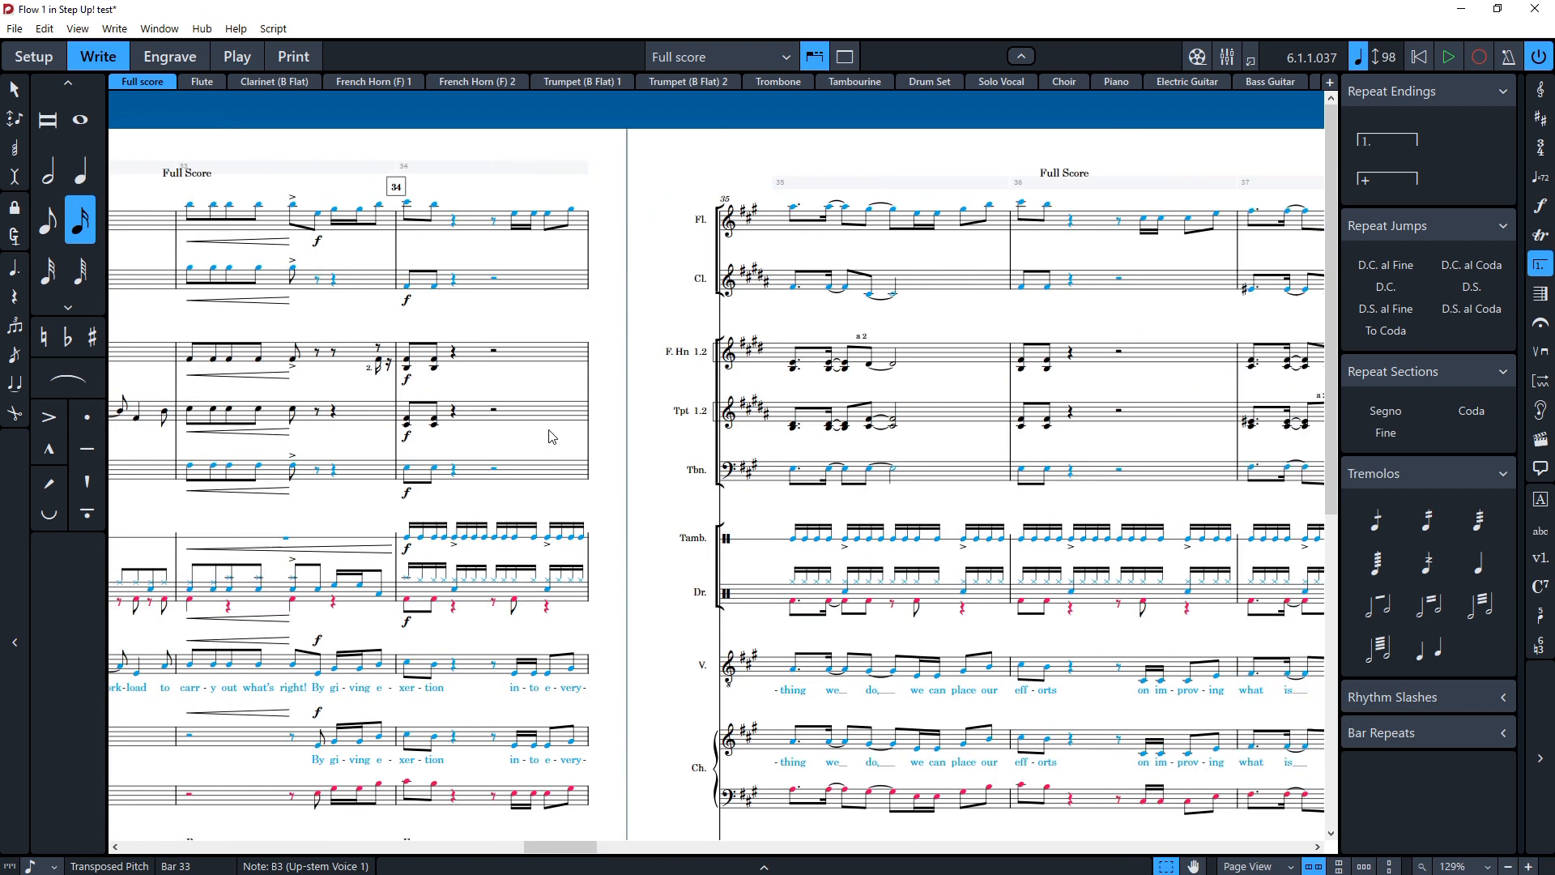
scroll(549, 438, "right", 6)
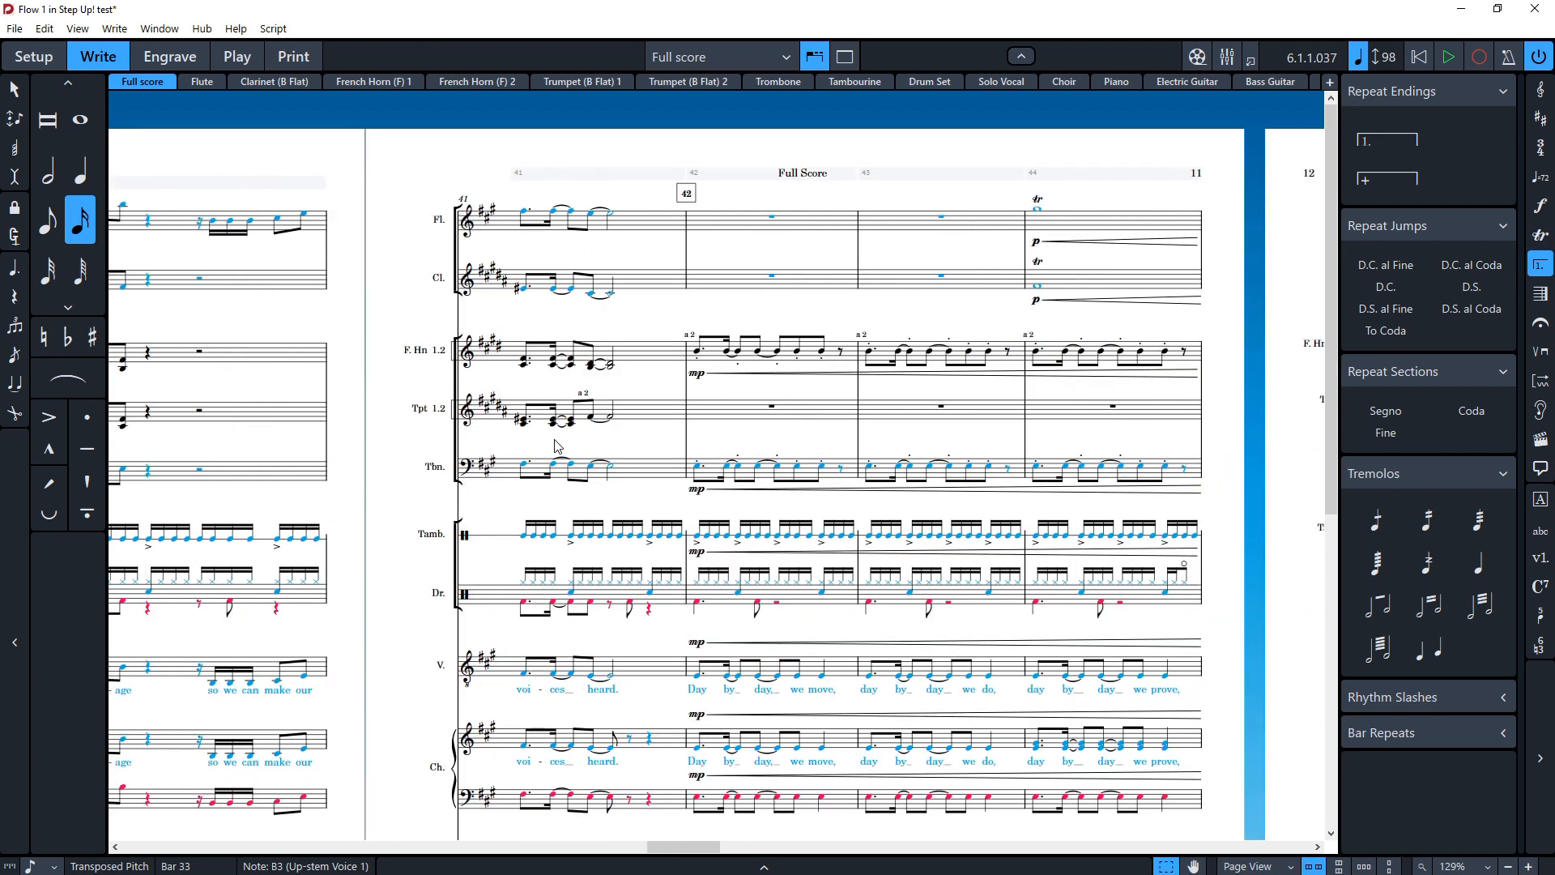
scroll(556, 445, "right", 12)
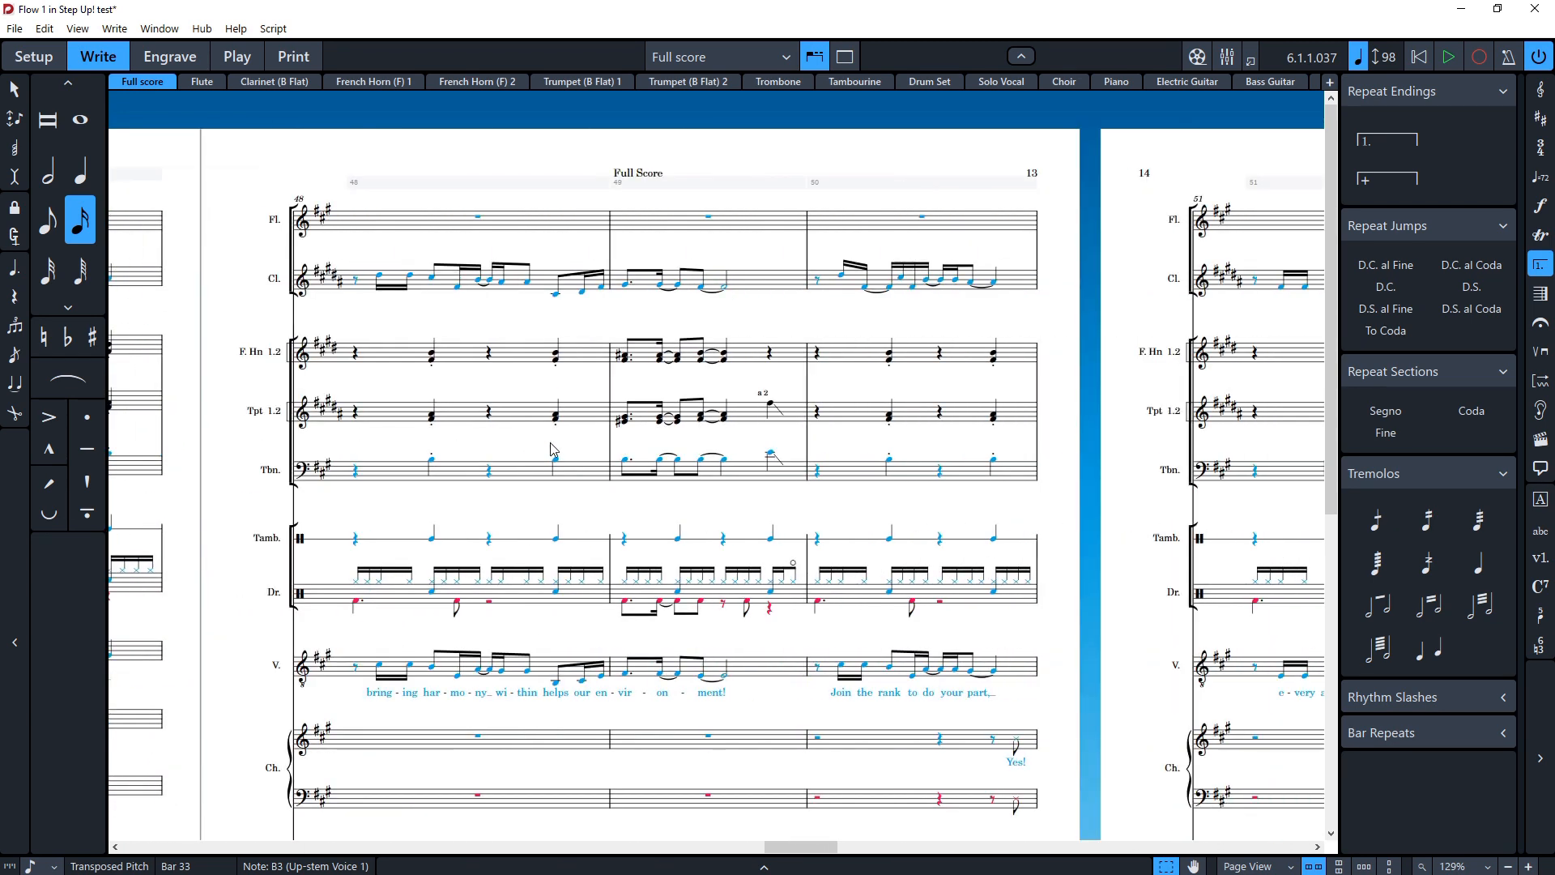
scroll(550, 442, "right", 6)
scroll(551, 449, "right", 3)
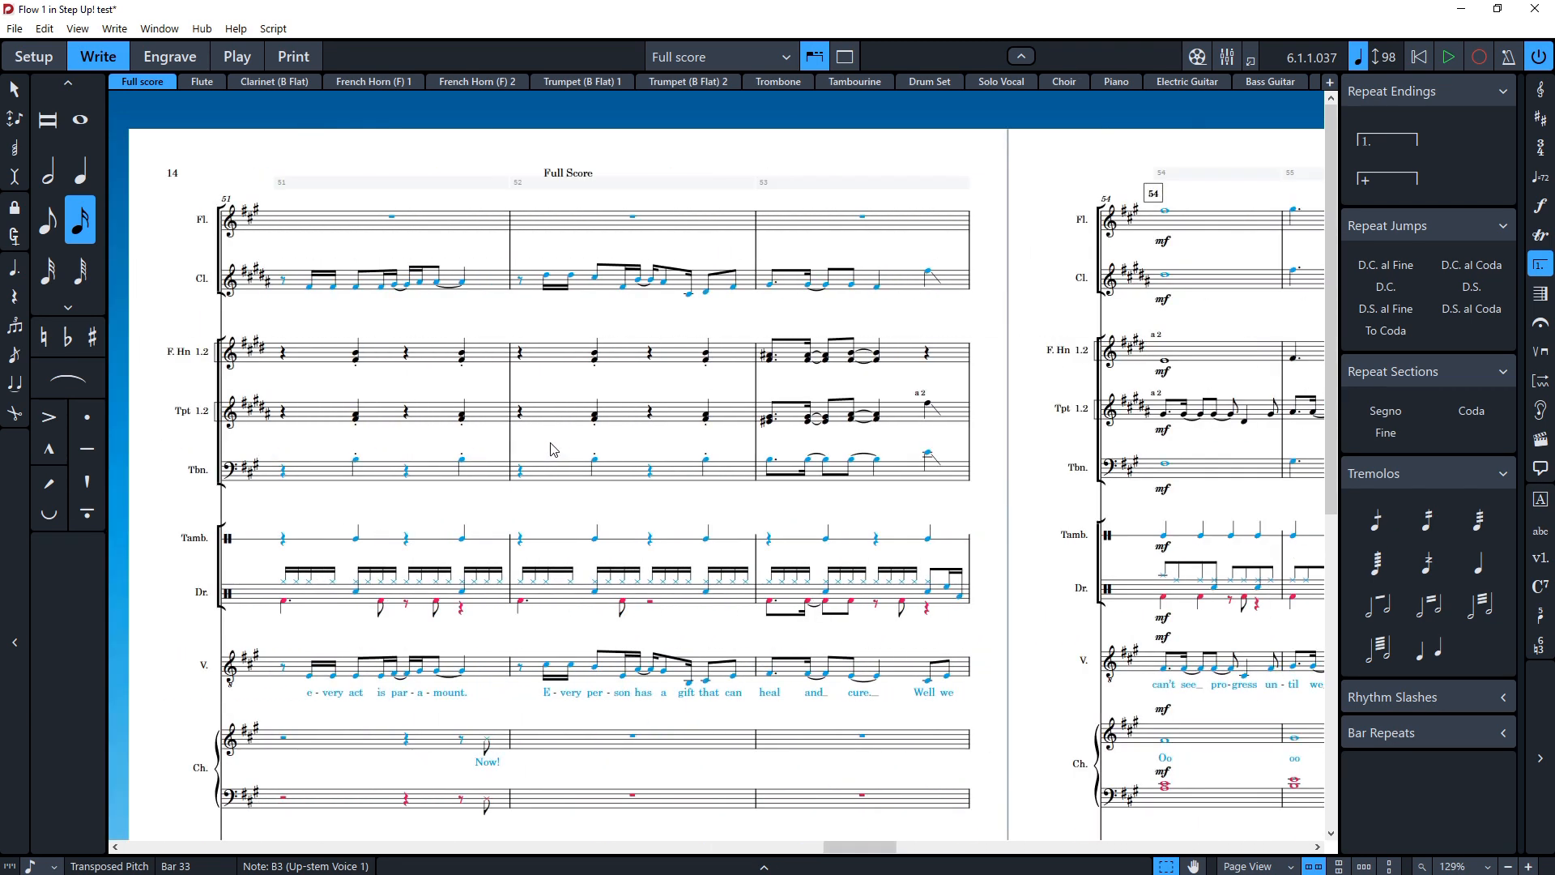
Step: Switch to Sibelius and browse the full score of All the Yeses Can Solve the Messes
key("alt+Tab")
key("alt+Tab")
key("alt+Tab")
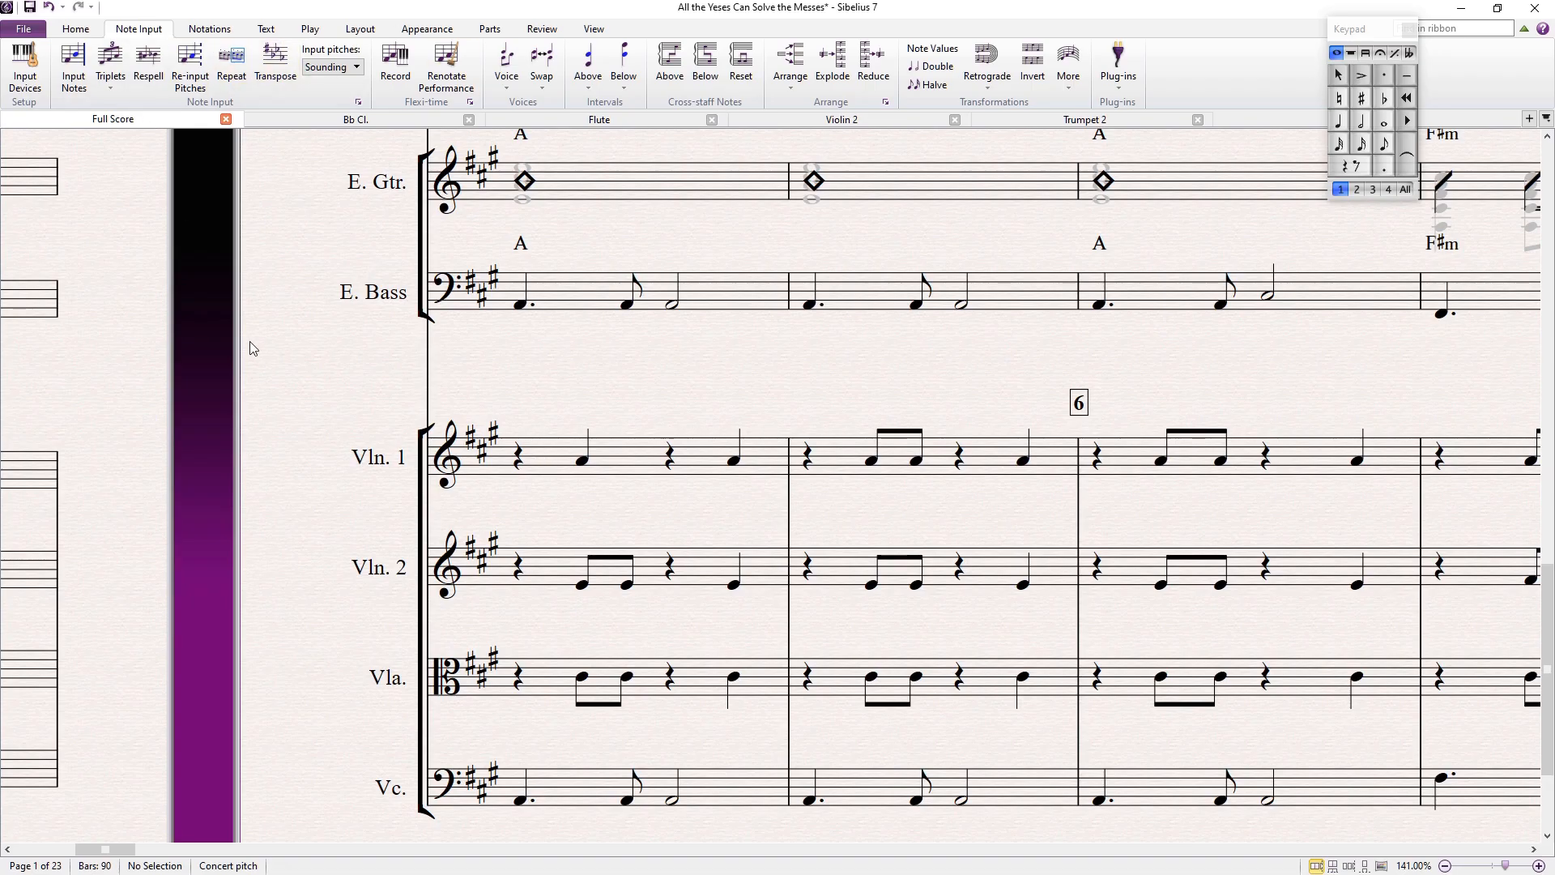
scroll(257, 353, "down", 5)
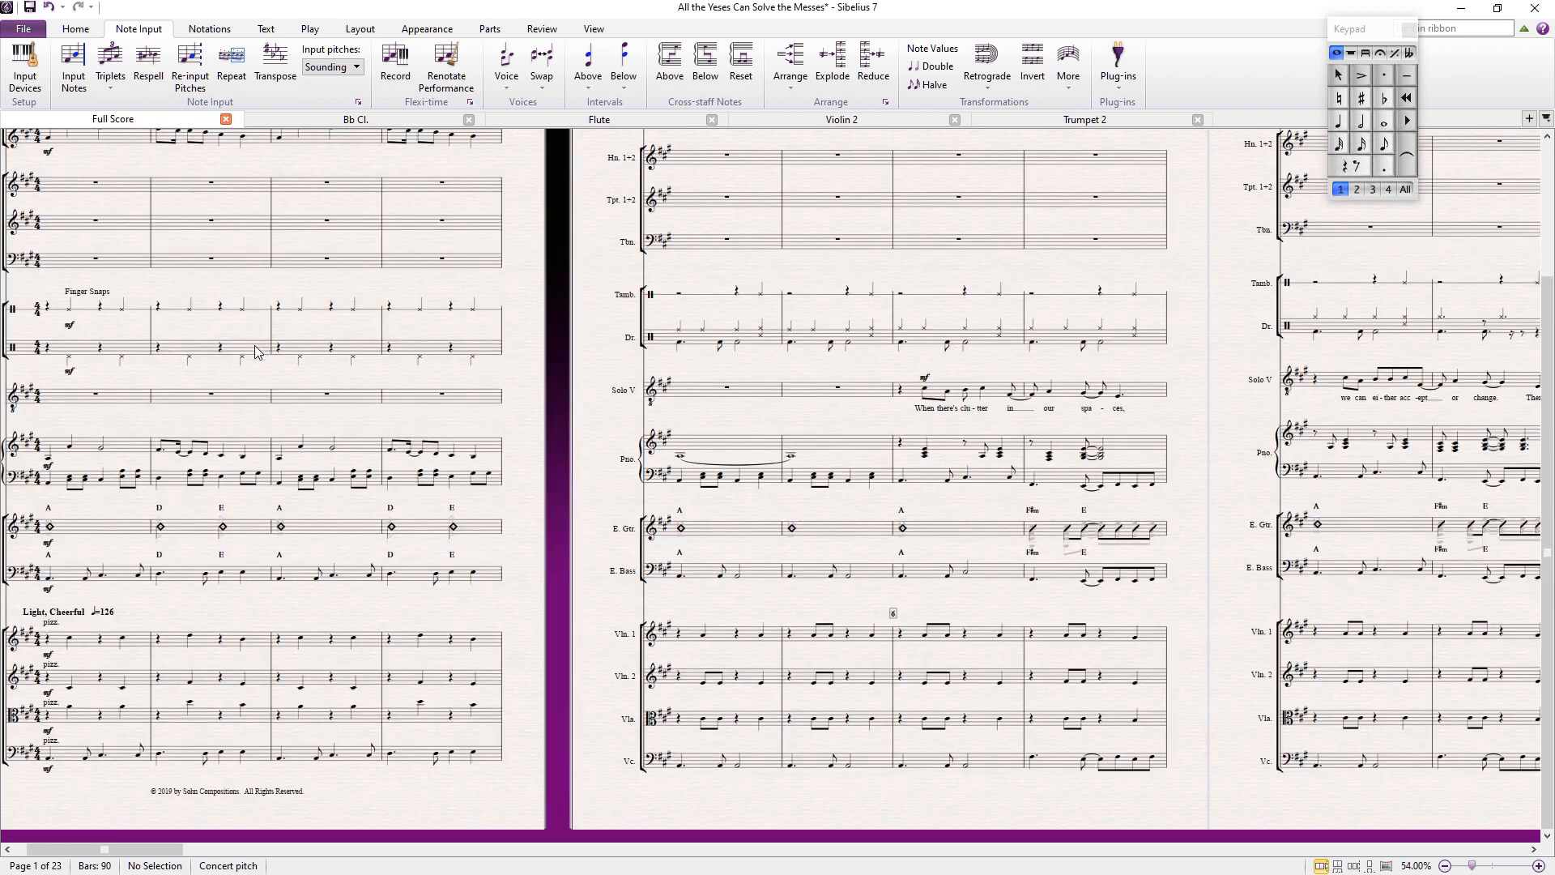
scroll(205, 332, "up", 1)
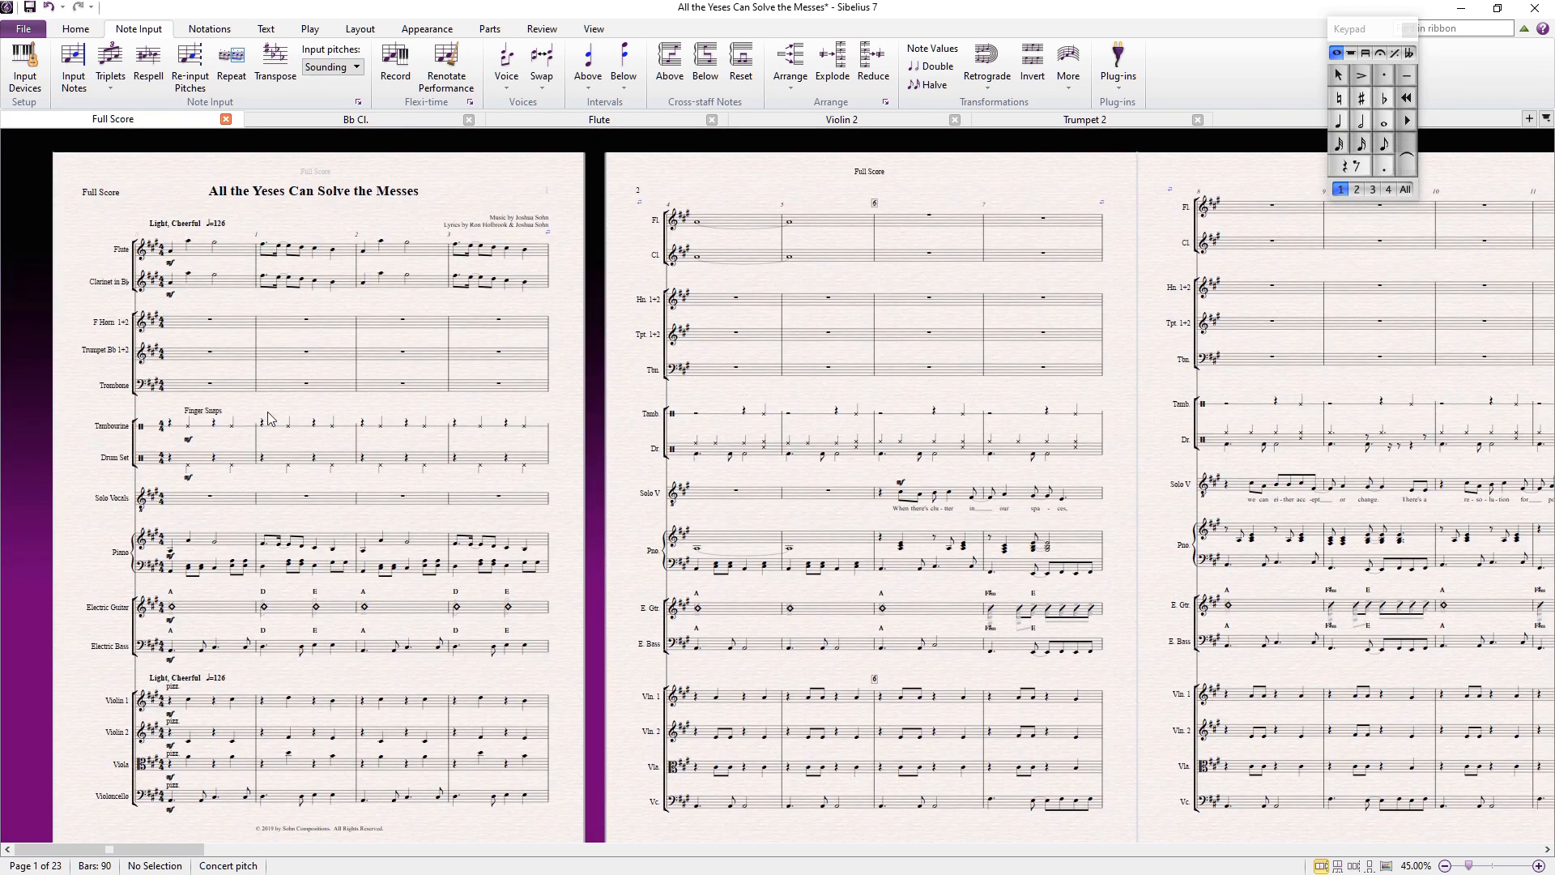
scroll(320, 419, "up", 1)
scroll(319, 419, "up", 2)
scroll(411, 419, "up", 2)
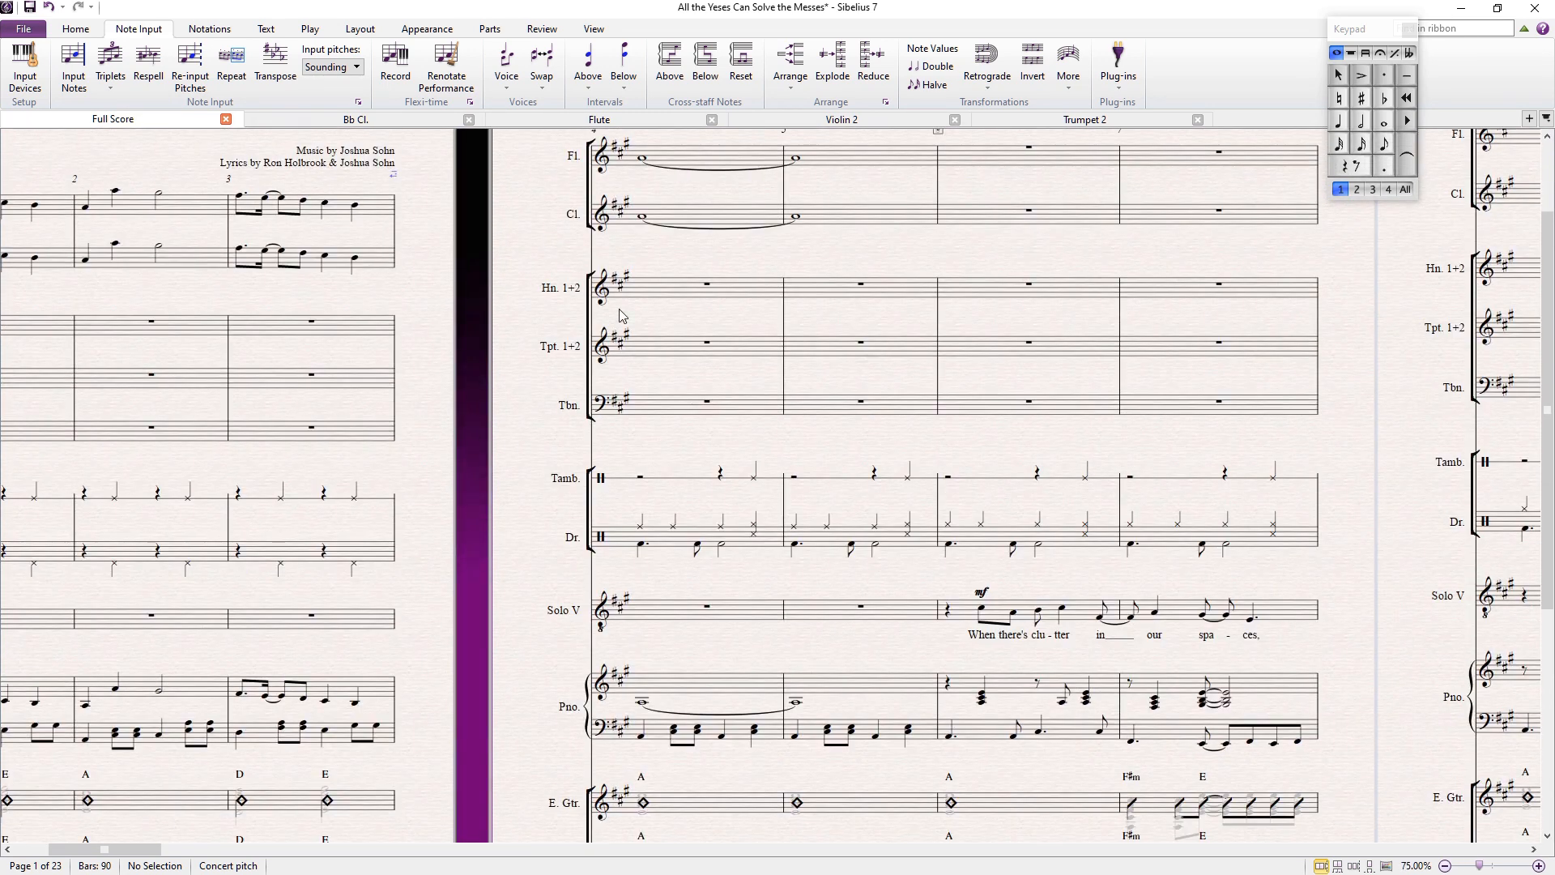
left_click(640, 301)
key("Escape")
scroll(571, 300, "down", 2)
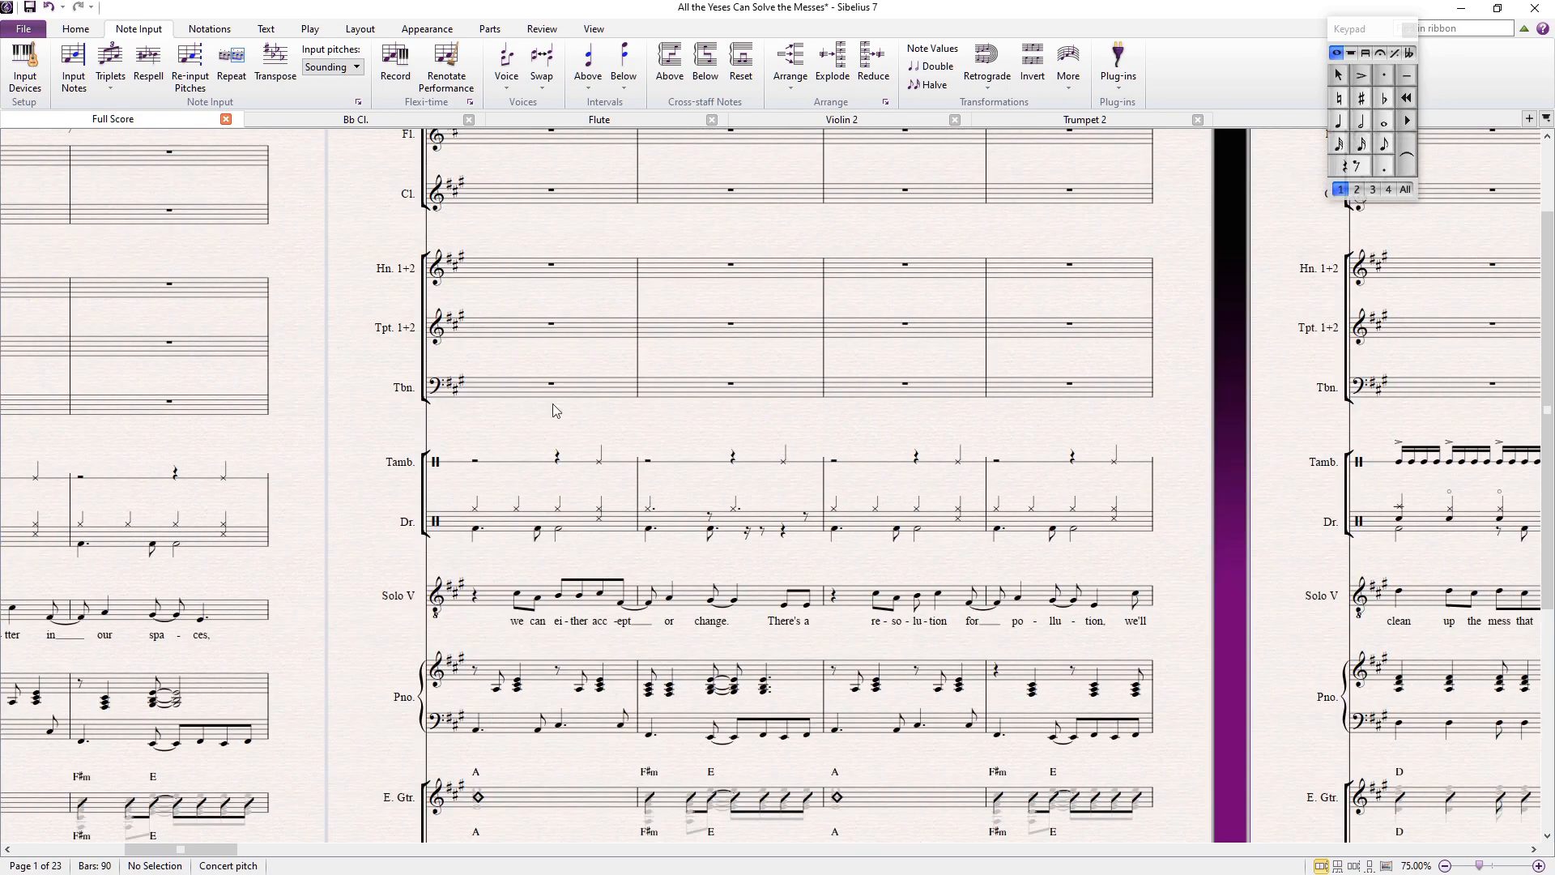
scroll(469, 501, "right", 5)
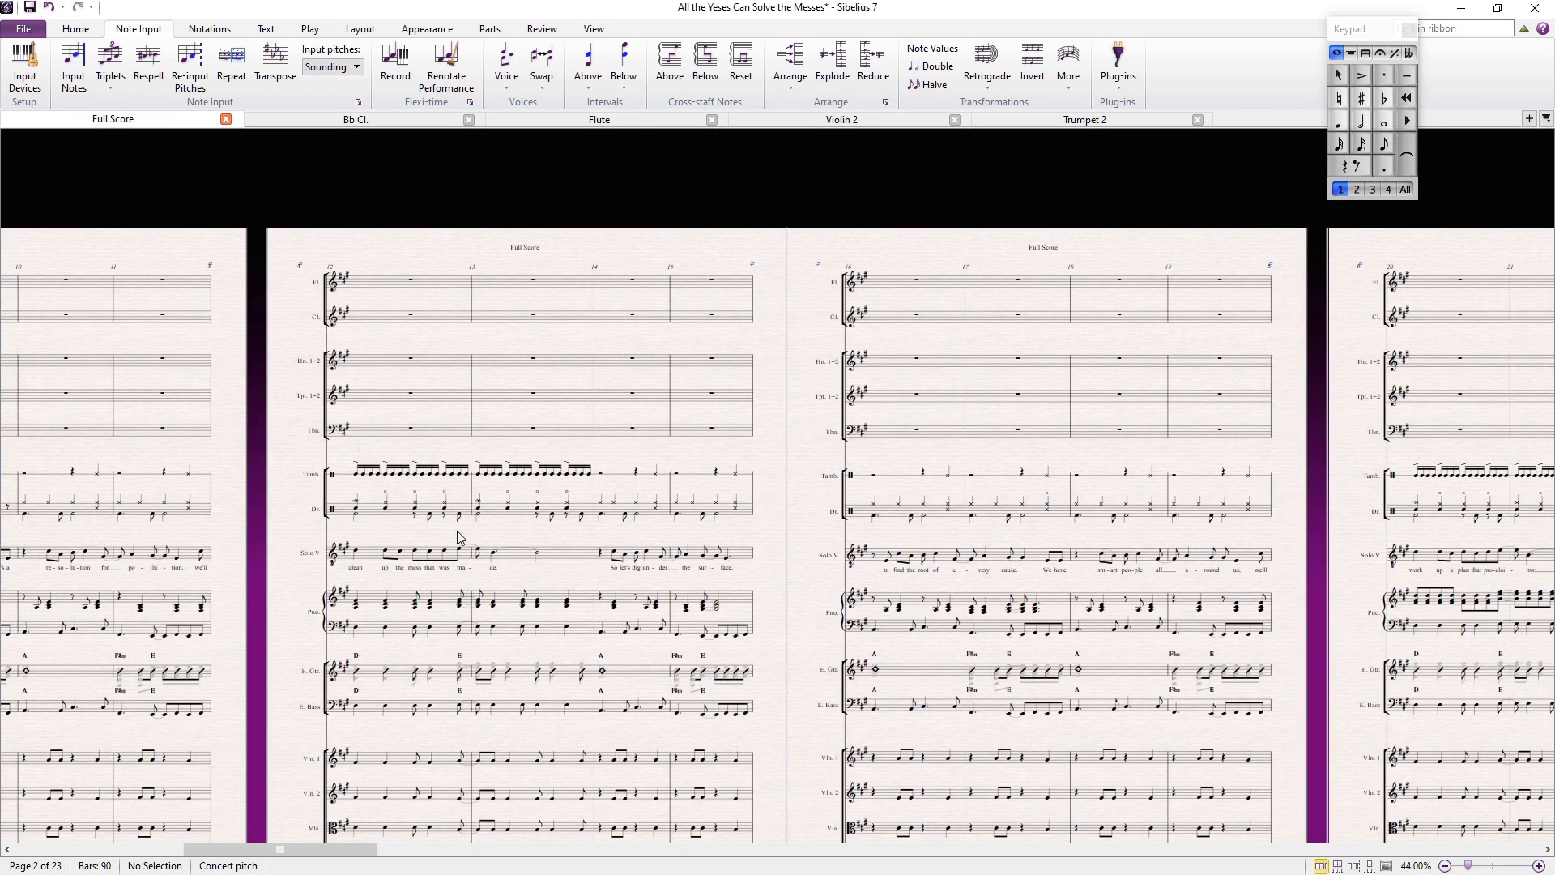
scroll(458, 531, "right", 5)
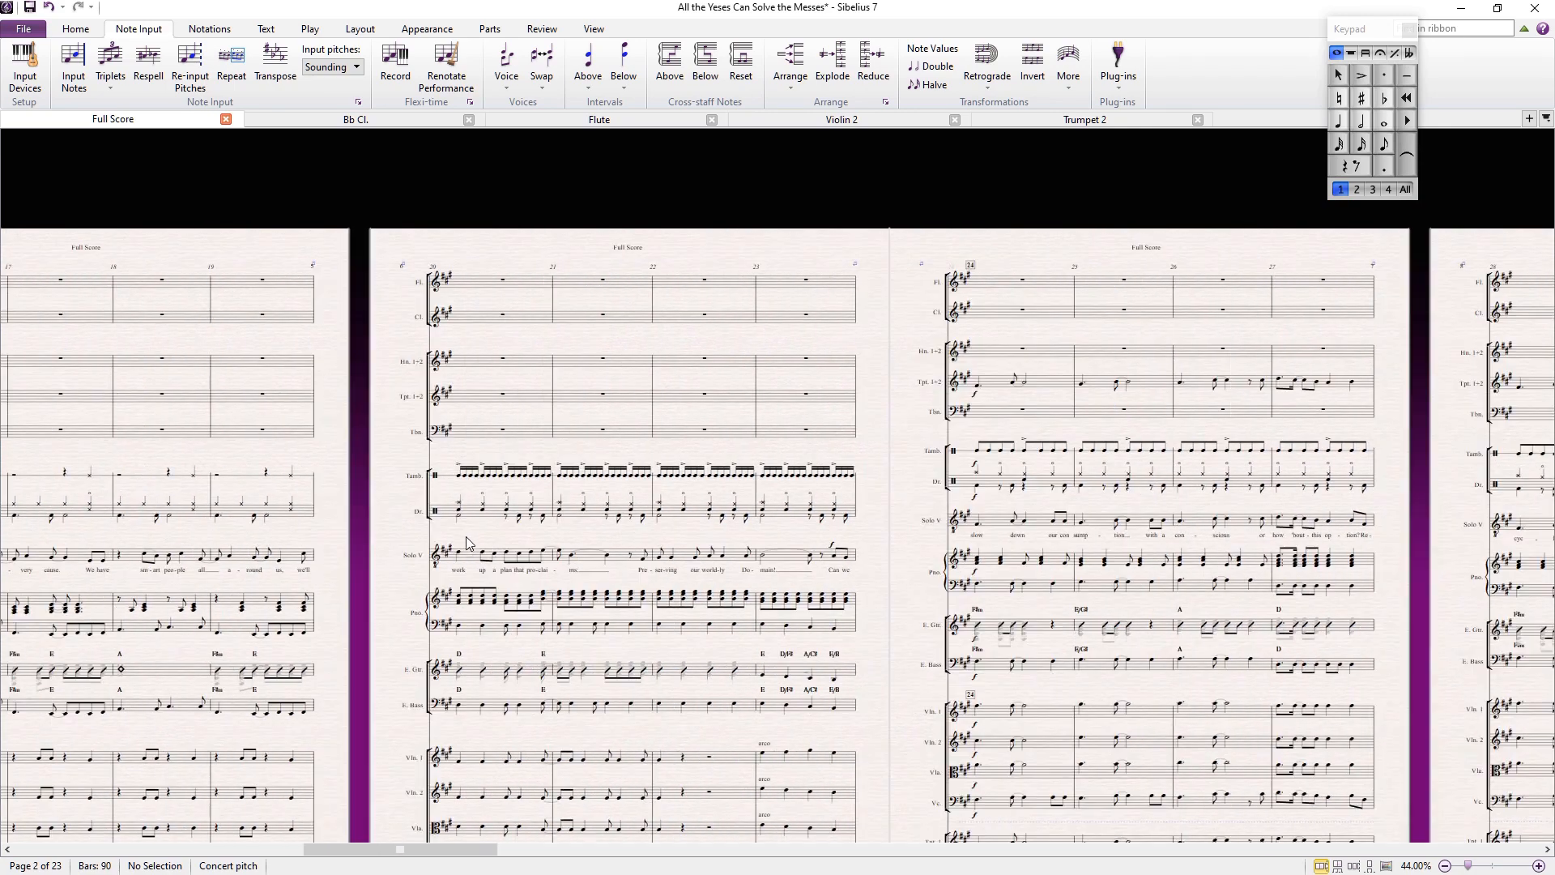
scroll(522, 551, "up", 3)
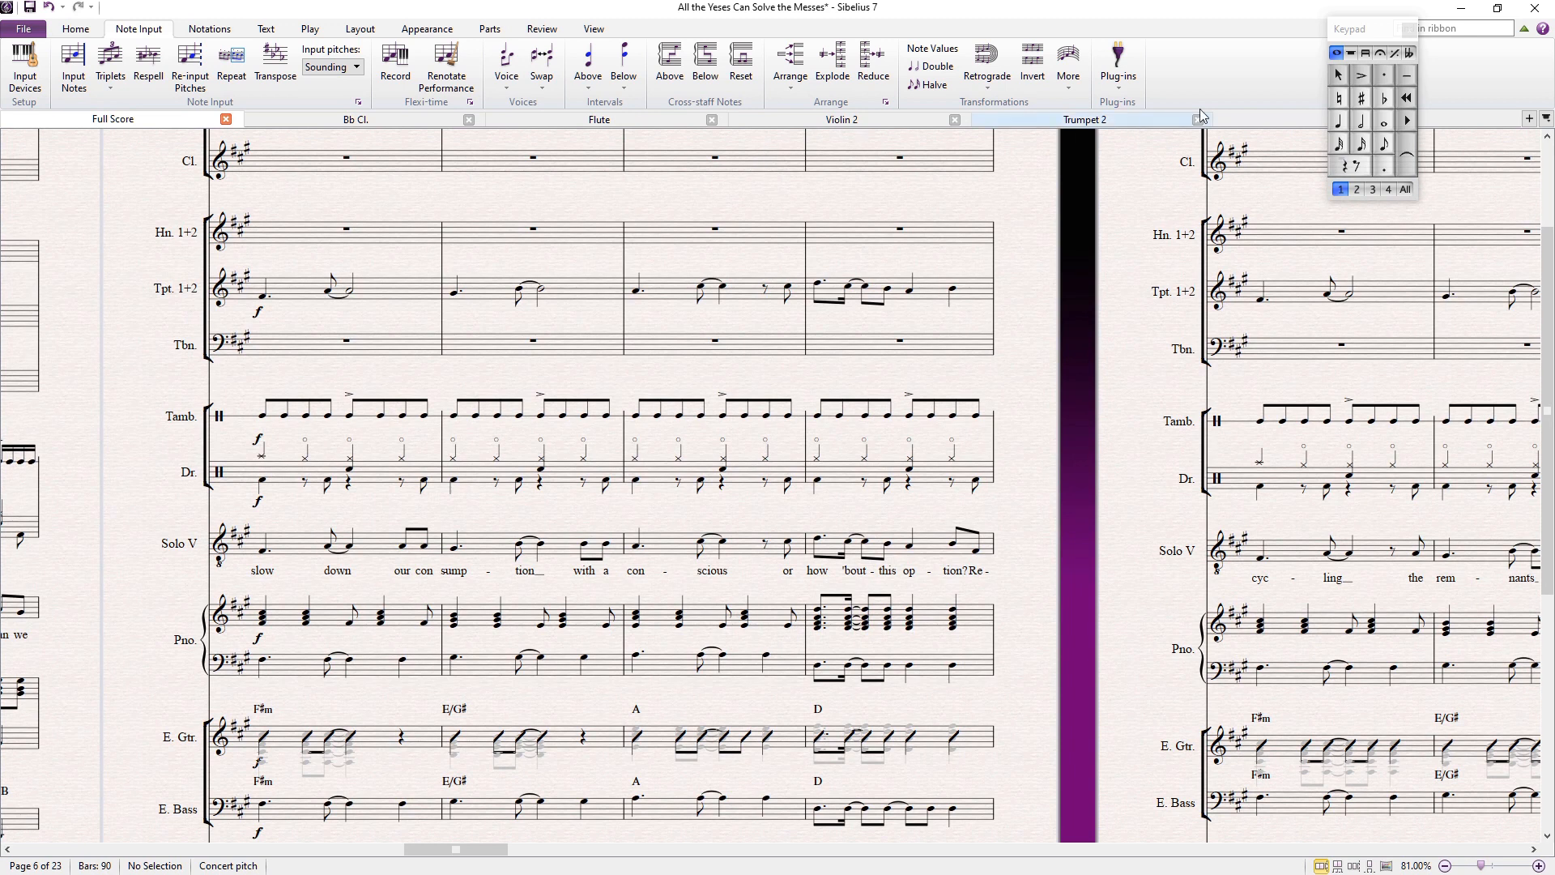
Step: Open the Bb Tpt. 1+2 part, select its whole passage, and open the Trumpet 1 part
left_click(1529, 118)
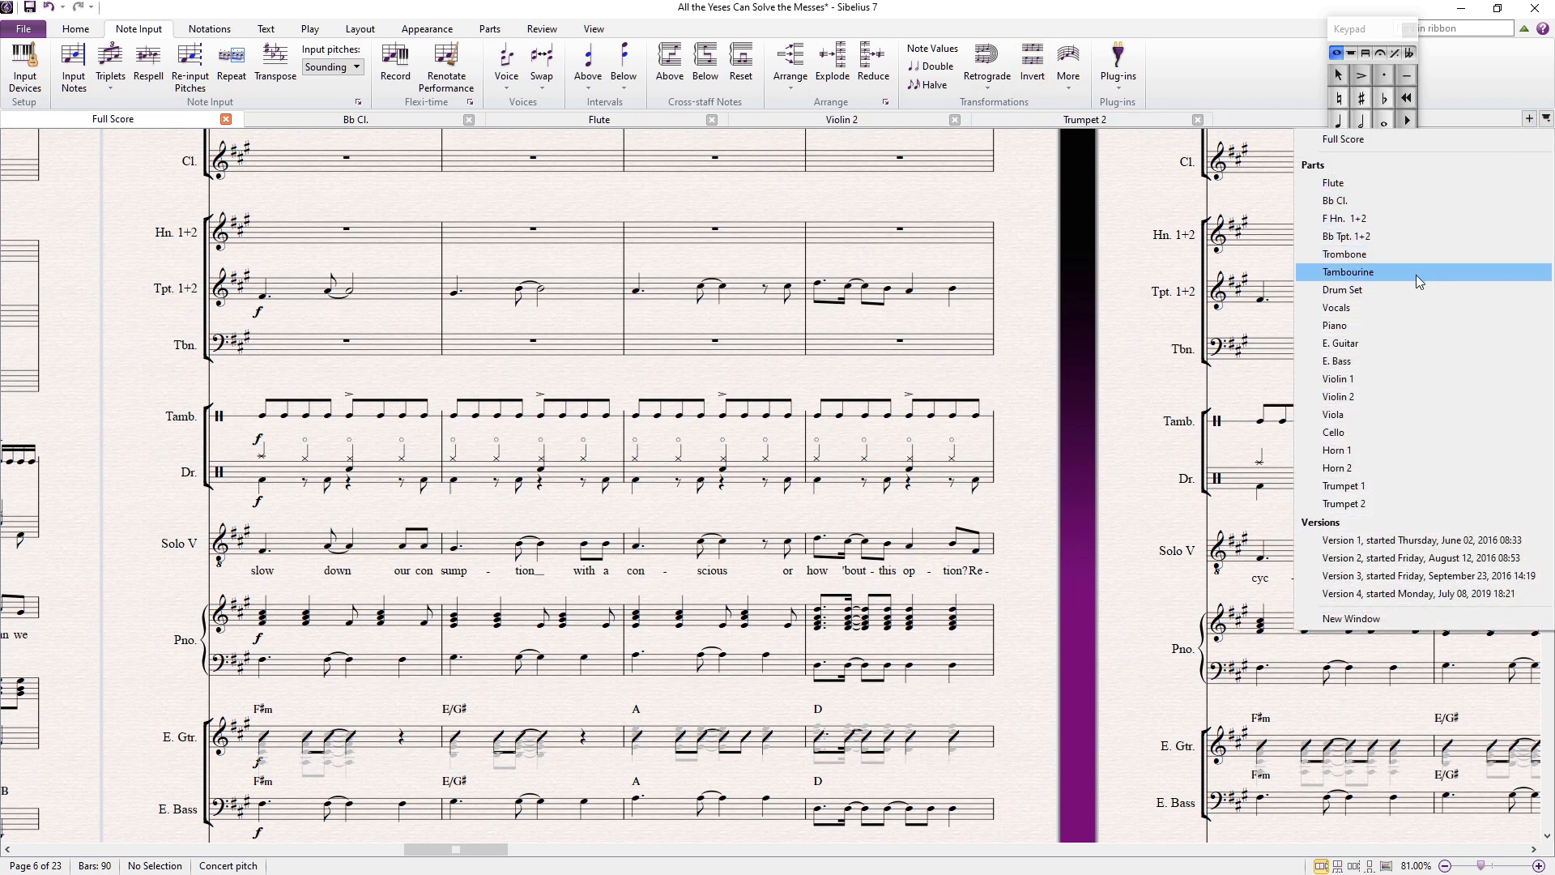
left_click(1373, 235)
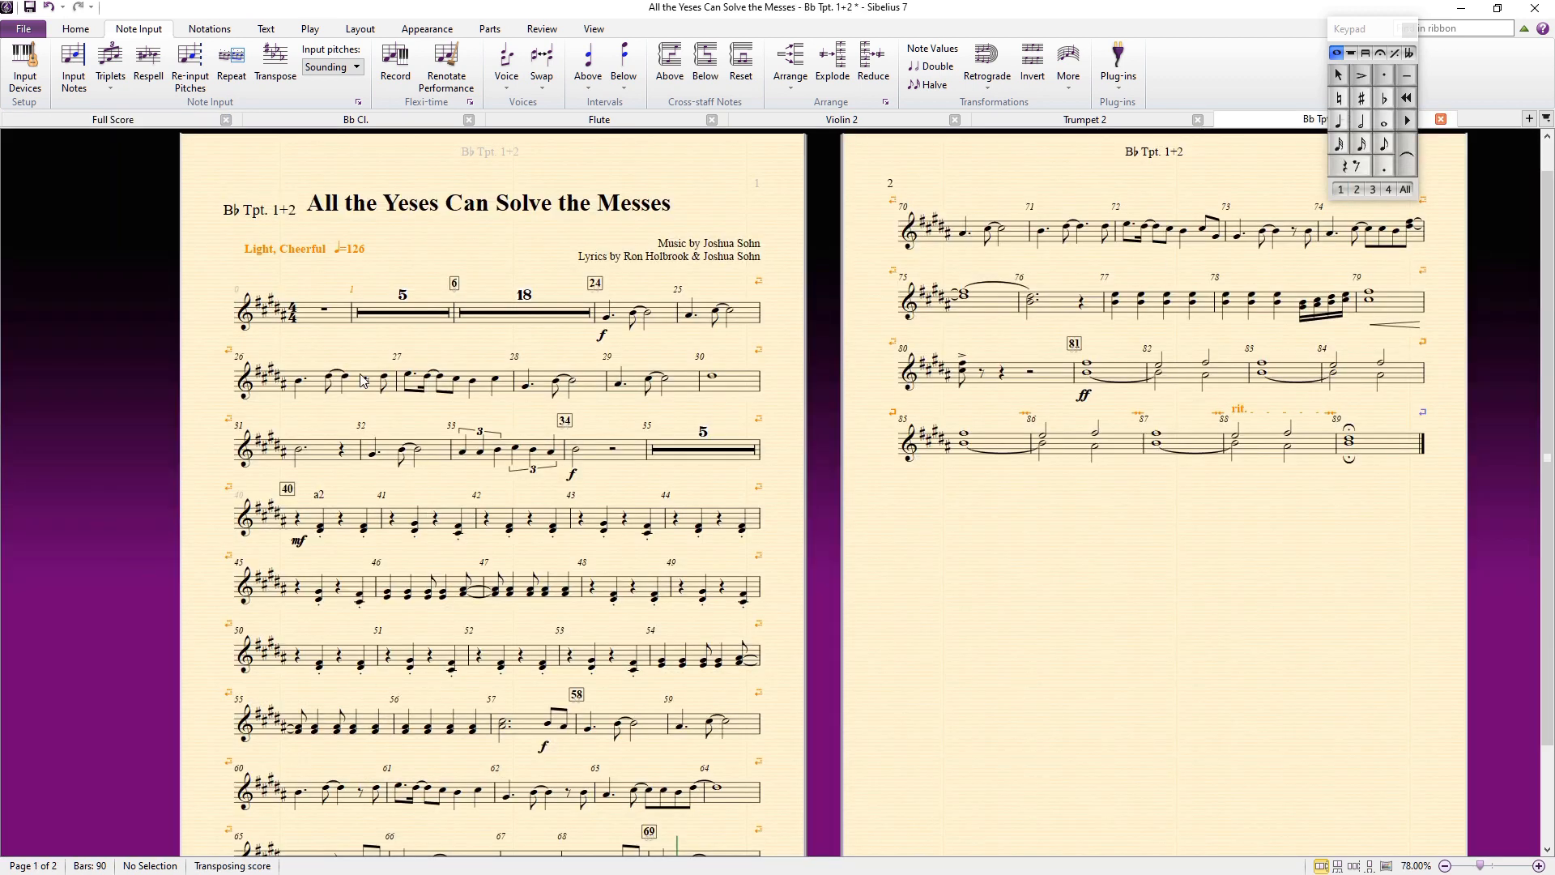
left_click(336, 318)
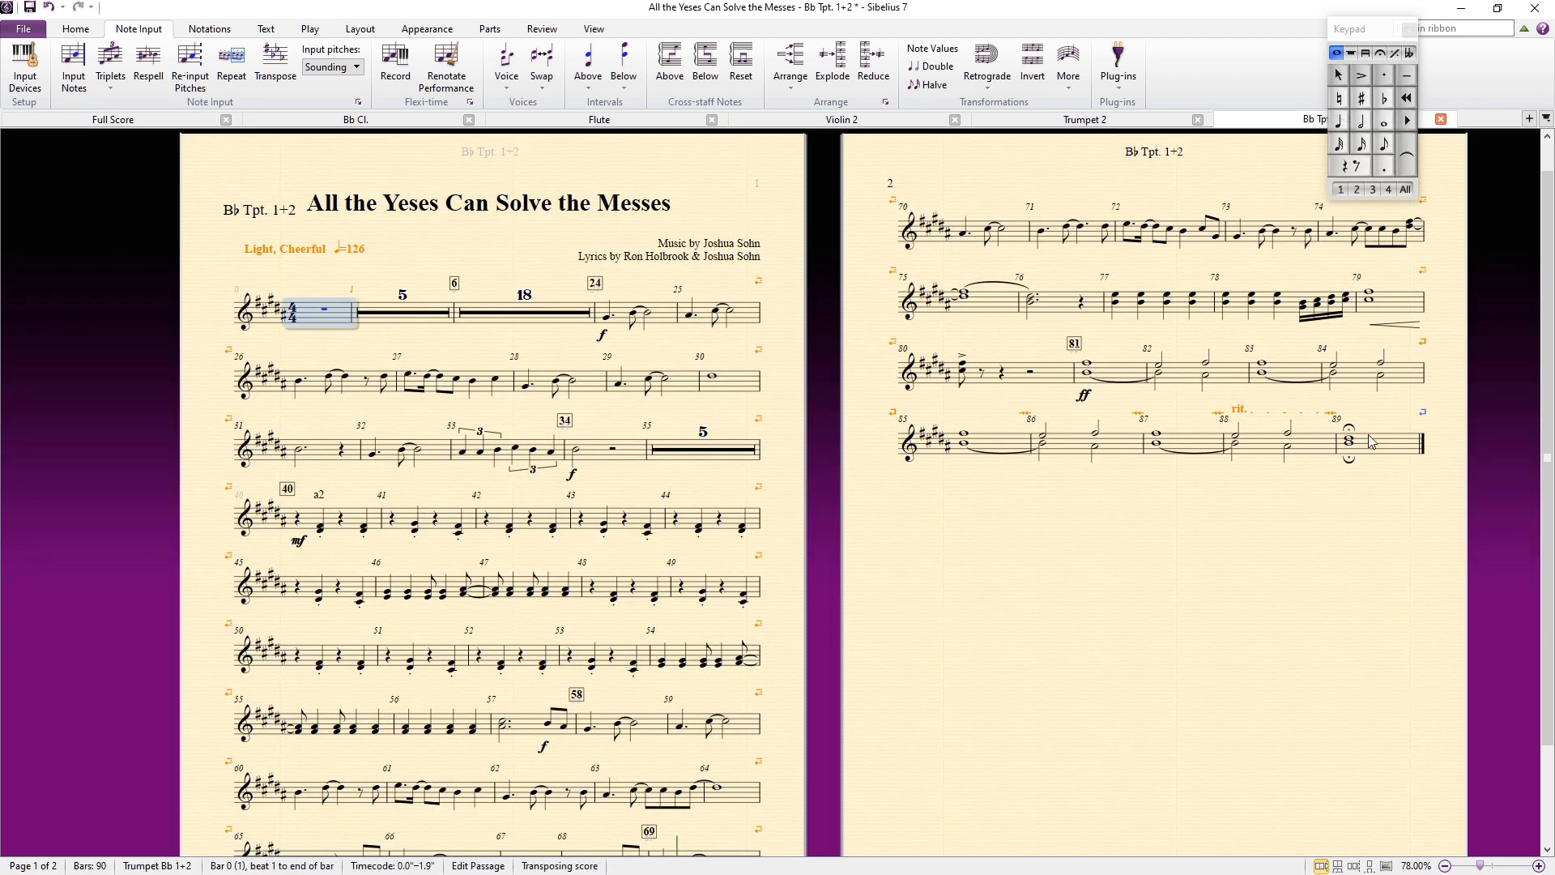
left_click(1371, 443, "shift")
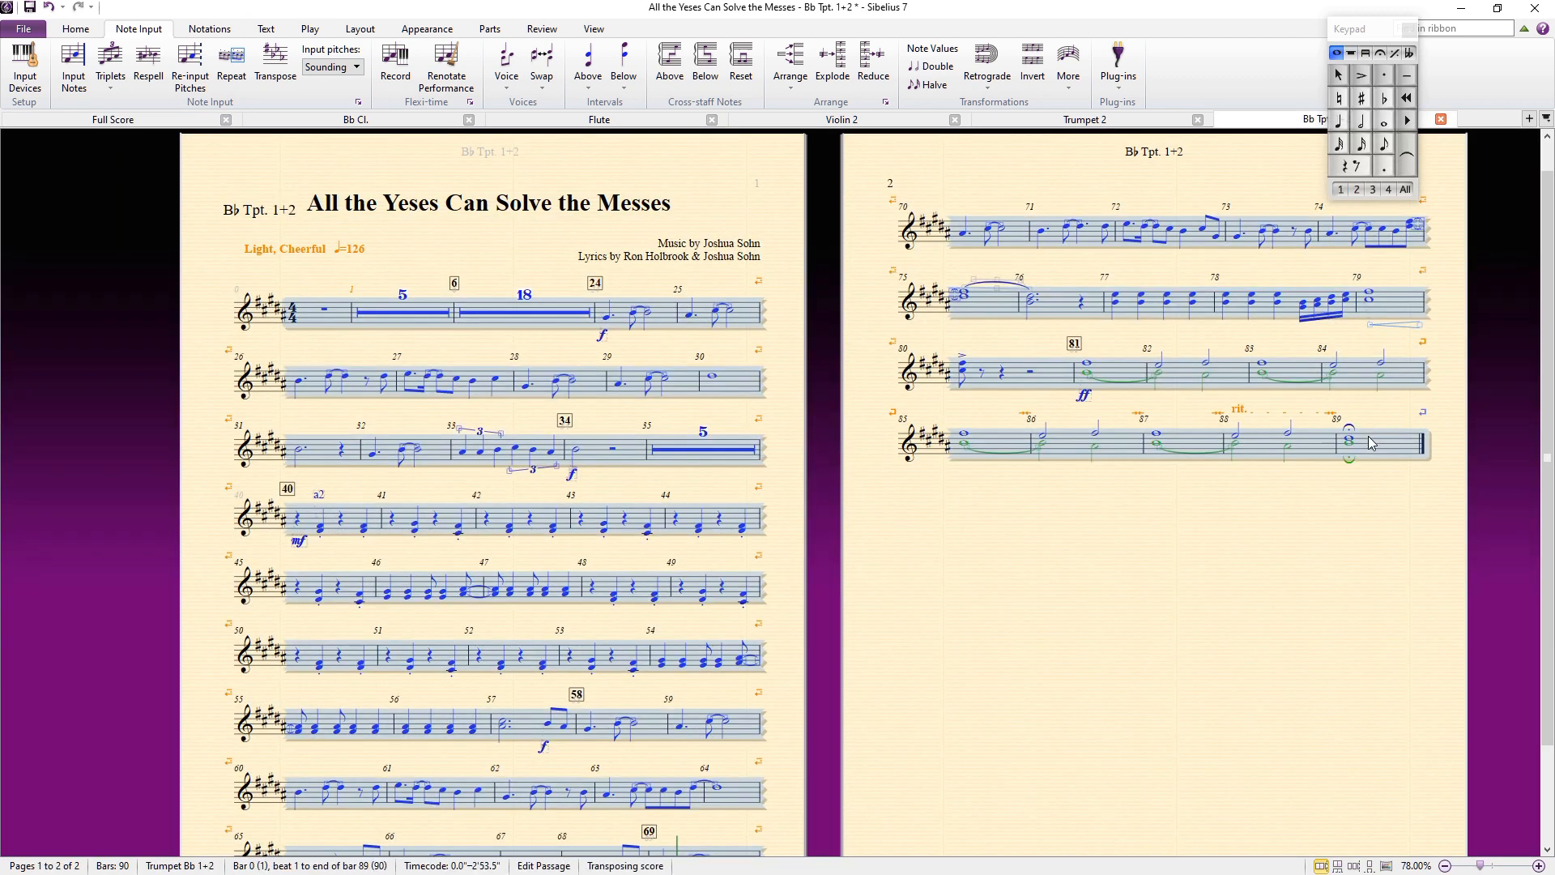
left_click(1531, 125)
left_click(1432, 486)
Step: Try deleting all the music in the Trumpet 1 part, then undo the deletion
left_click(301, 290)
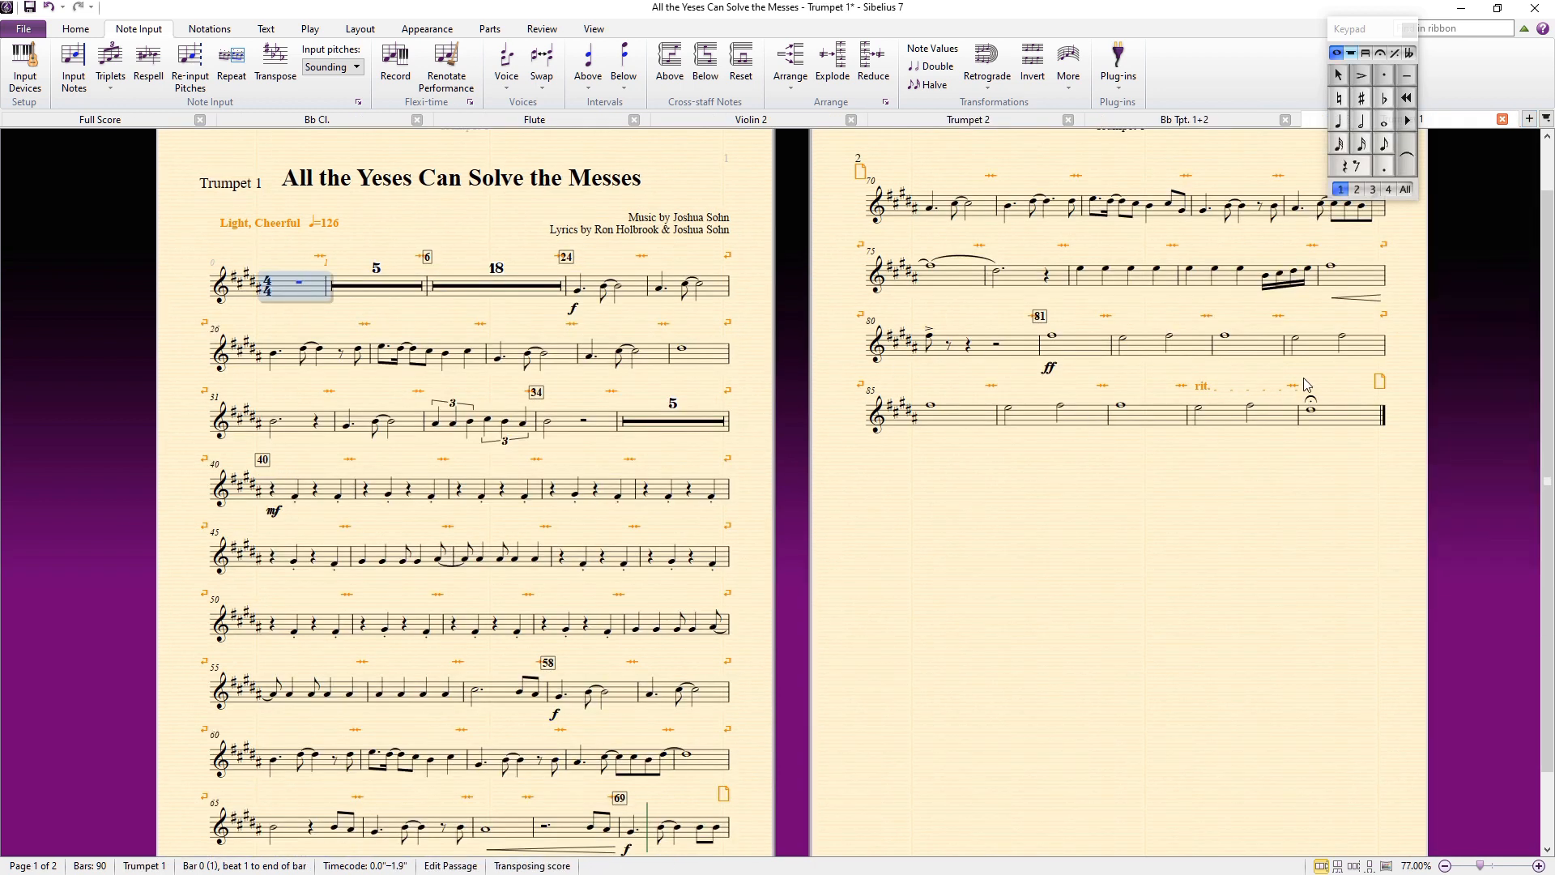
left_click(1342, 418, "shift")
key("Delete")
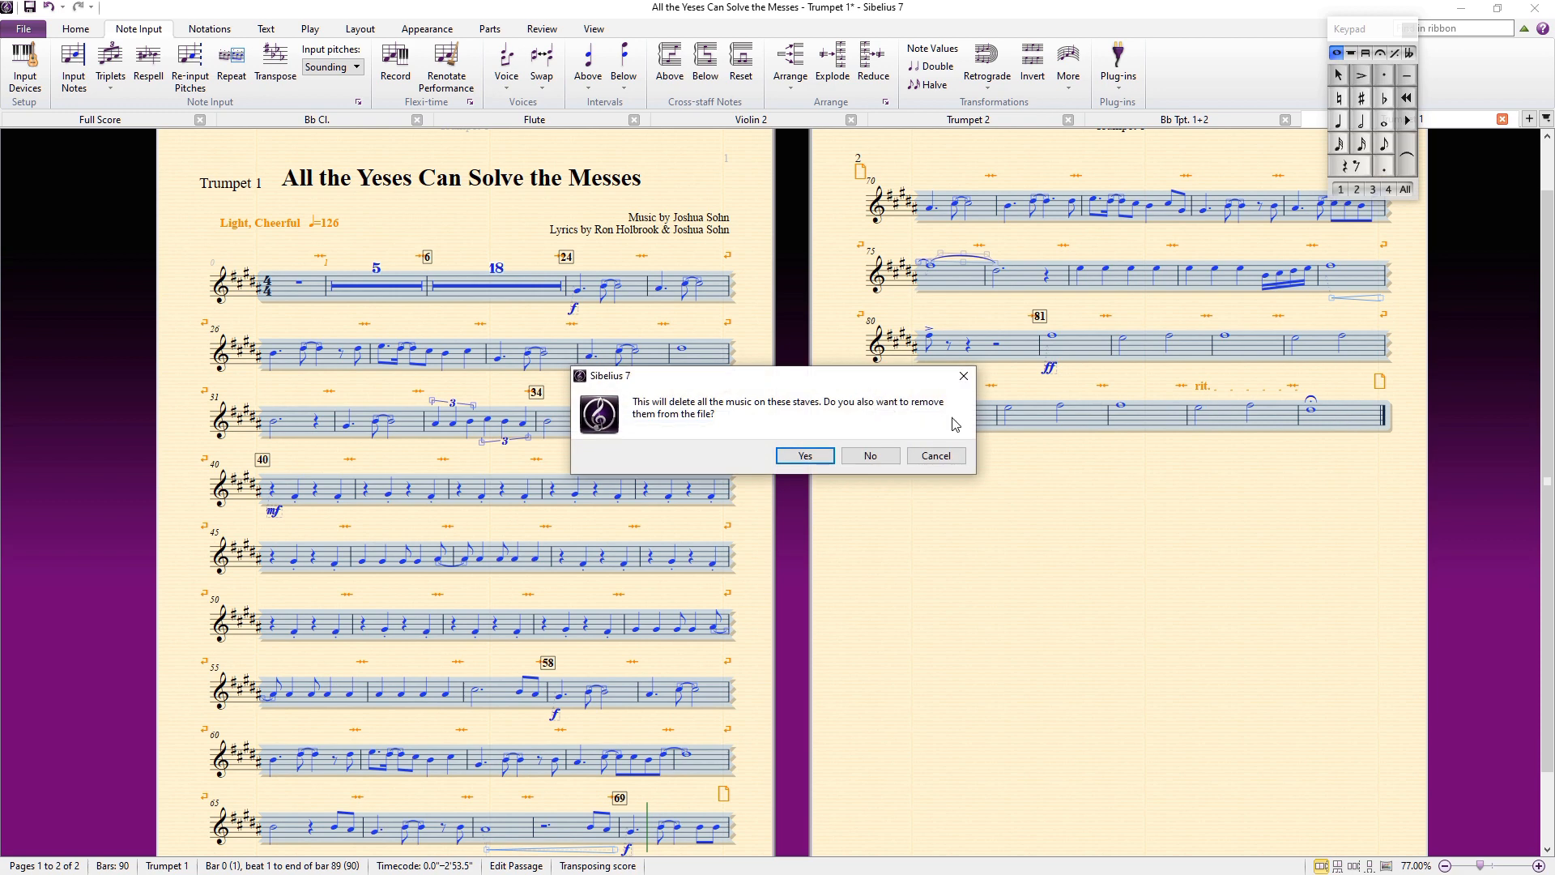
left_click(894, 459)
key("ctrl+z")
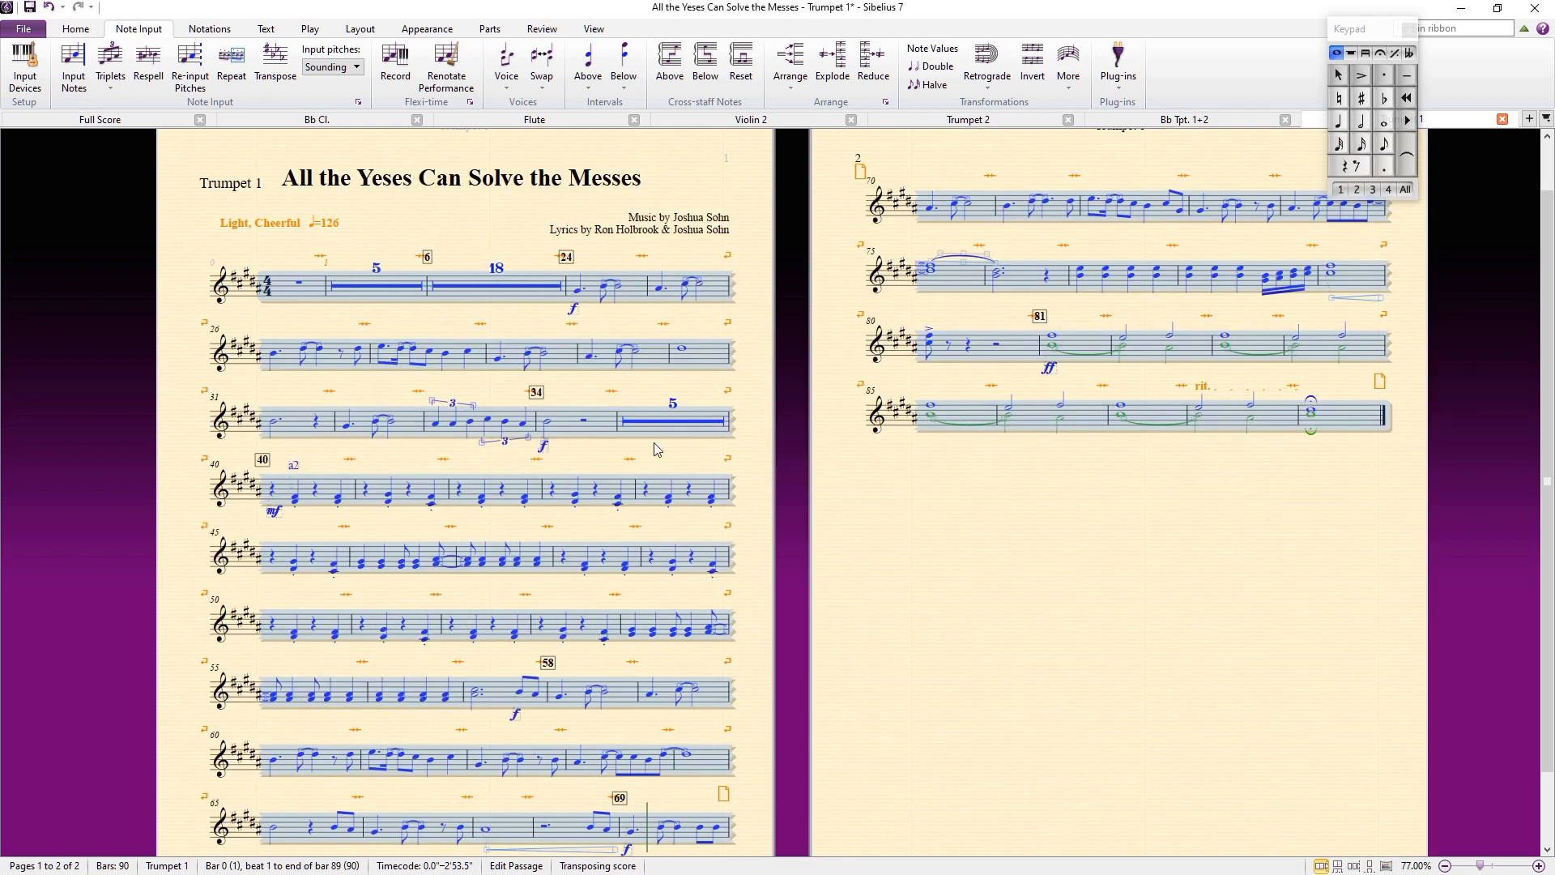
Step: Filter the whole Trumpet 1 part to the top notes of chords for deletion and delete them
left_click(1076, 558)
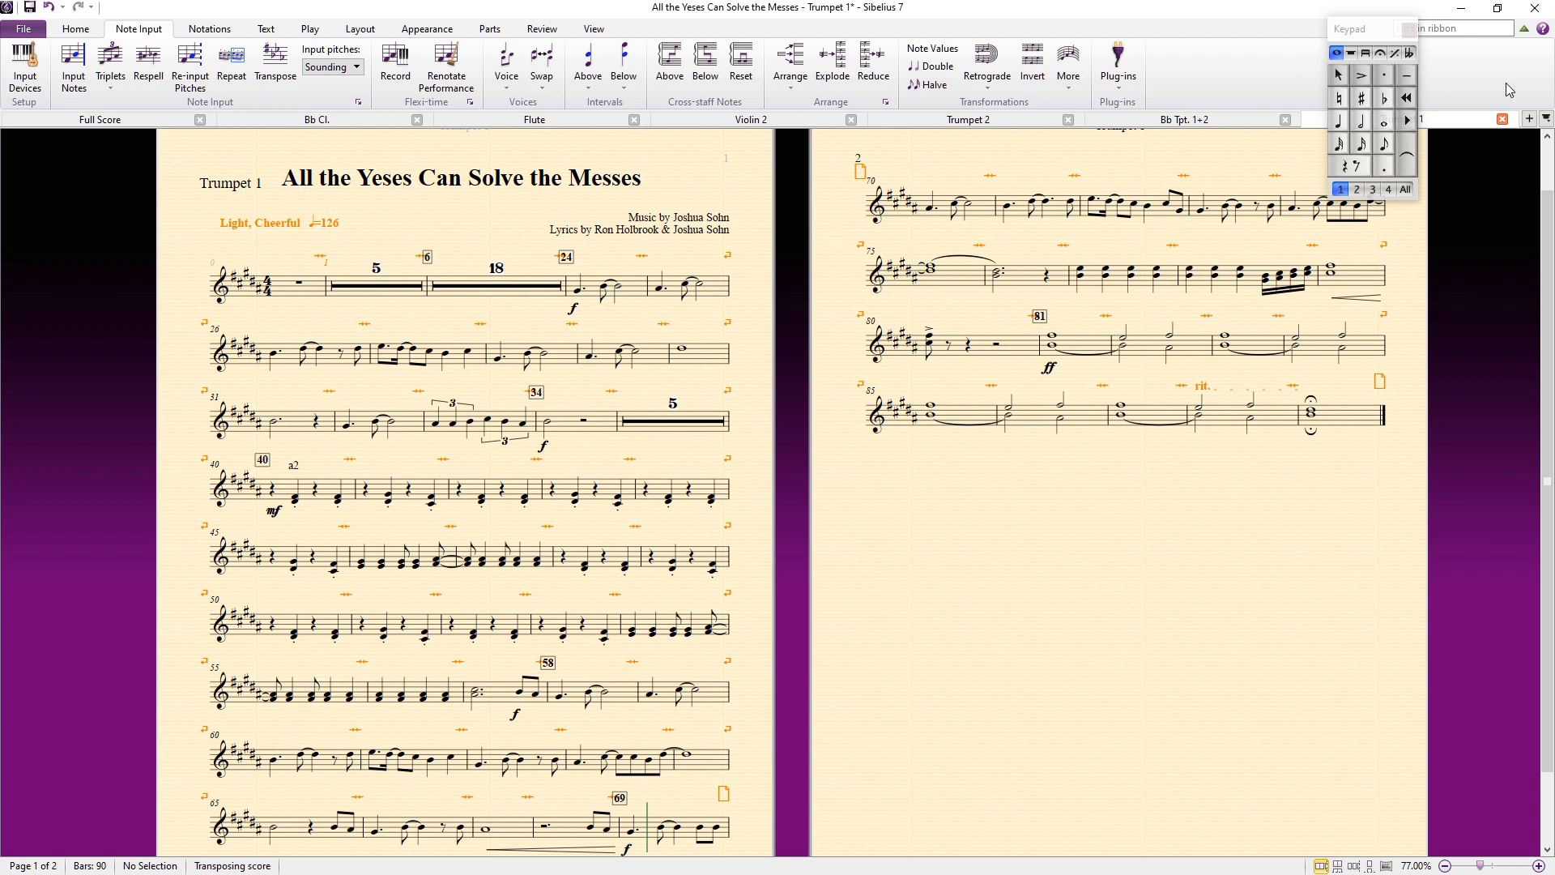
left_click(323, 295)
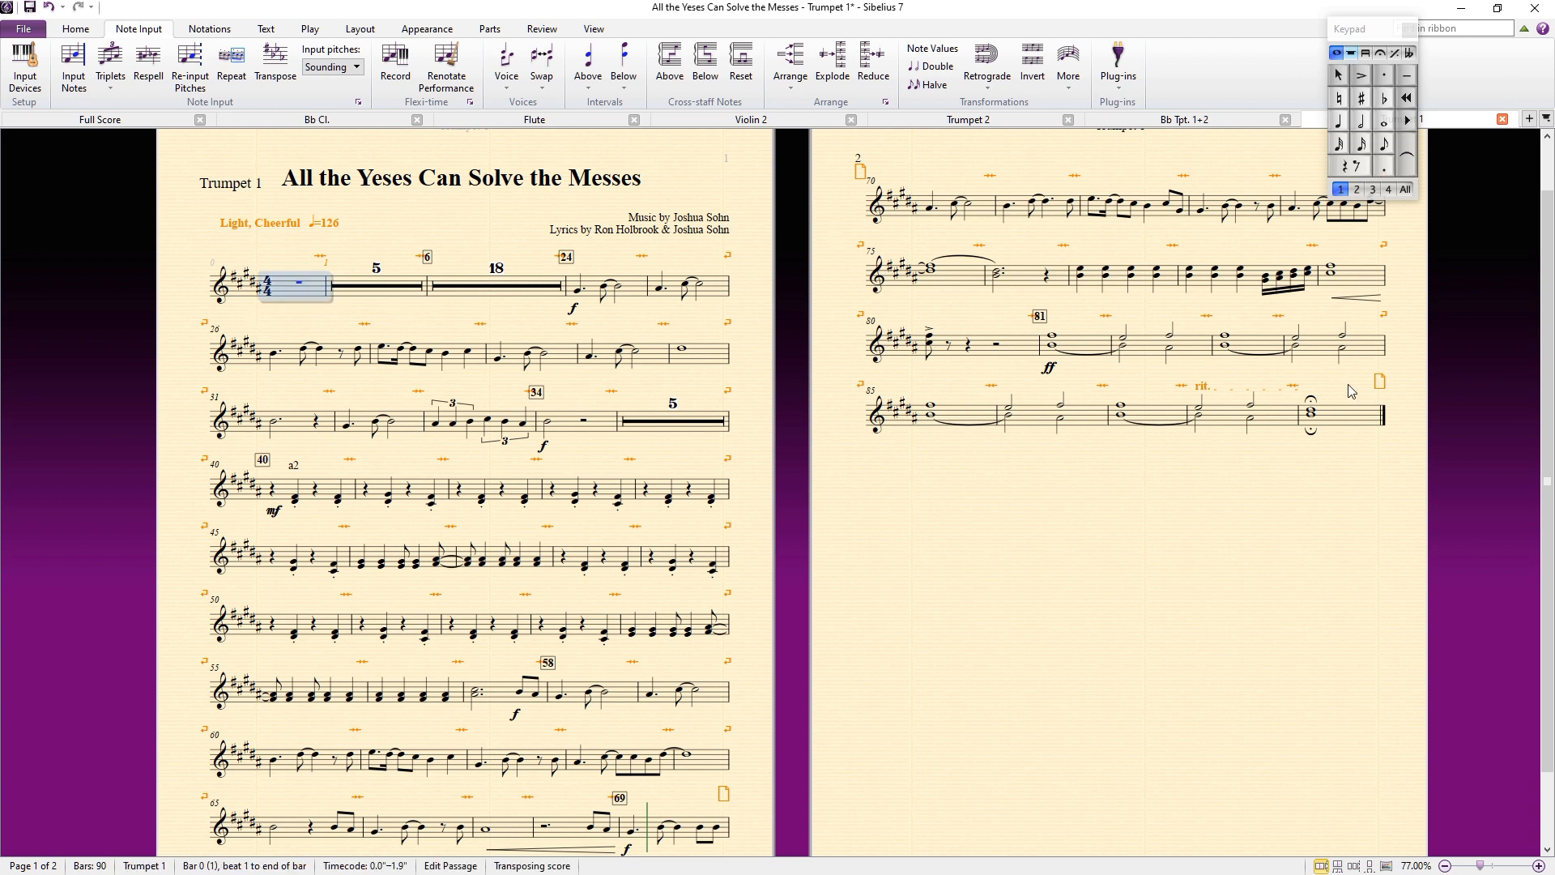
left_click(1374, 425, "shift")
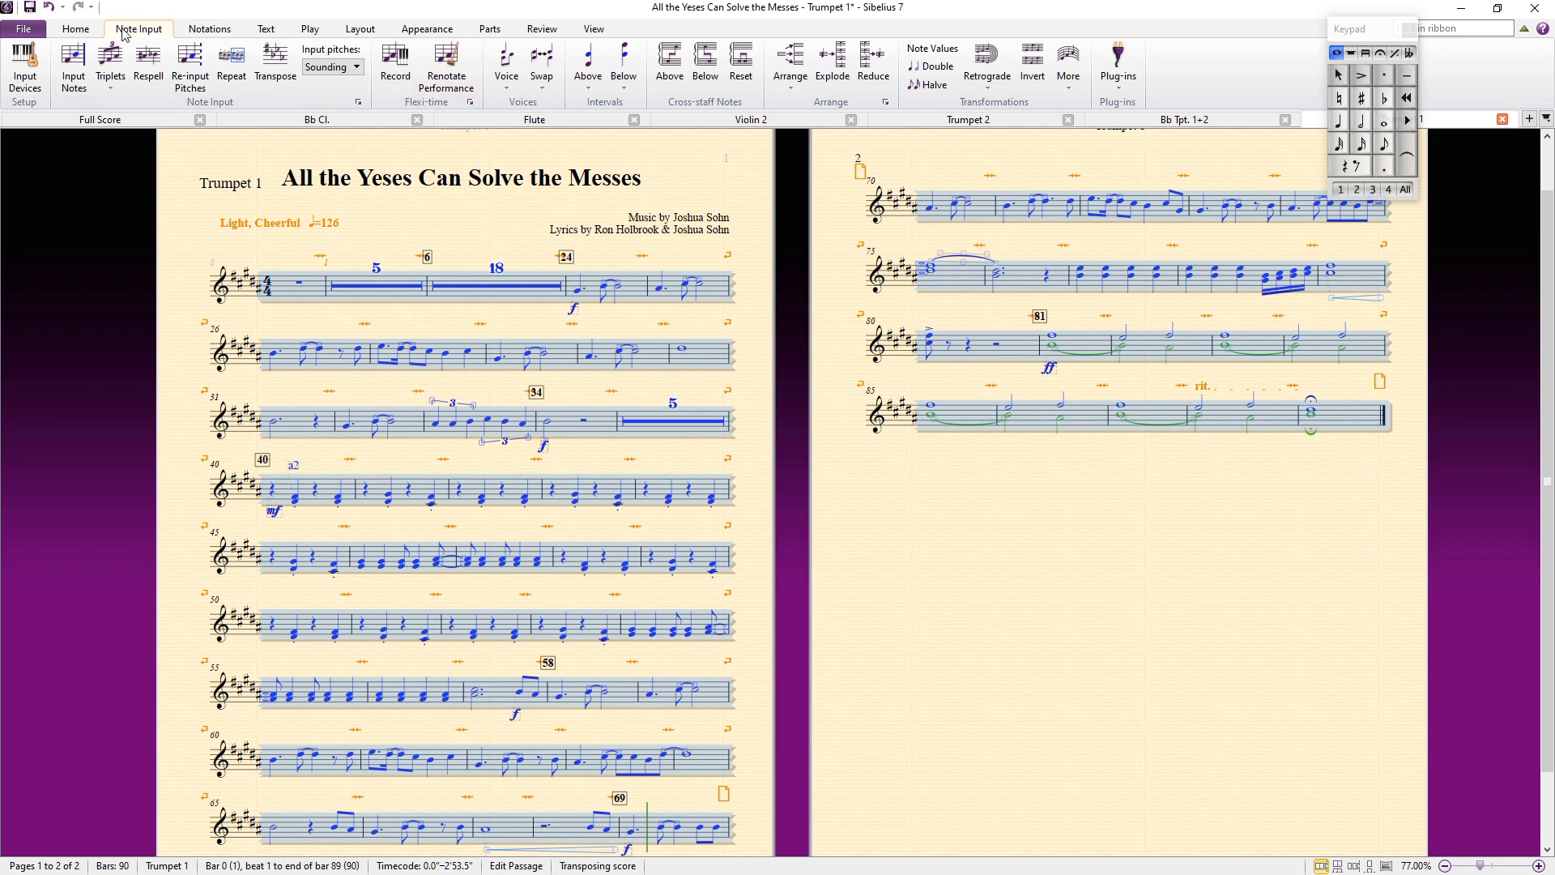
left_click(75, 28)
left_click(546, 88)
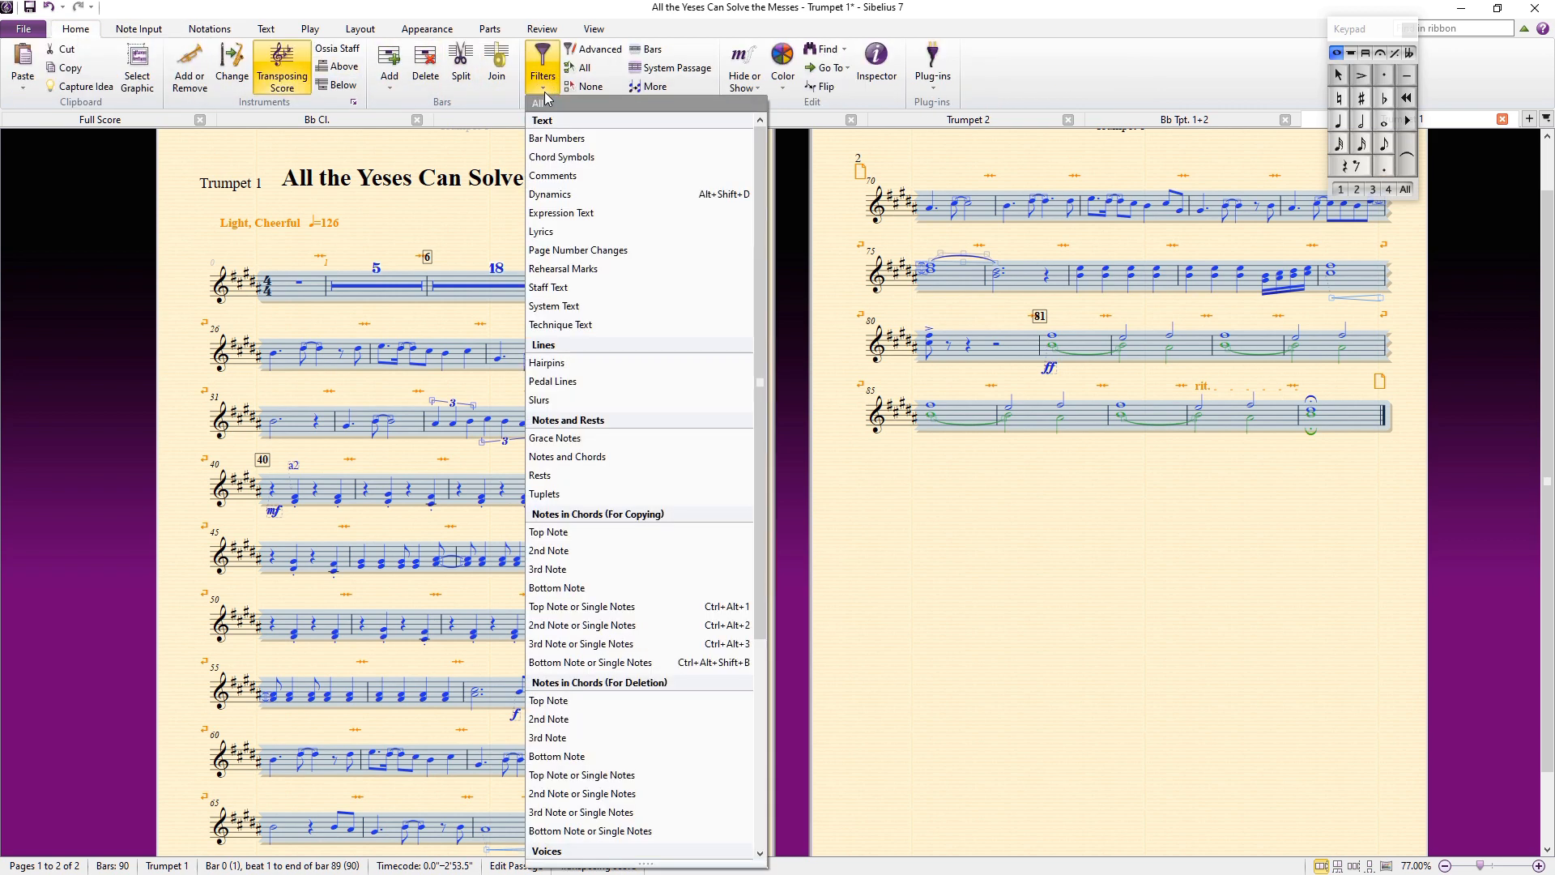
left_click(625, 532)
left_click(303, 283)
left_click(1347, 417, "shift")
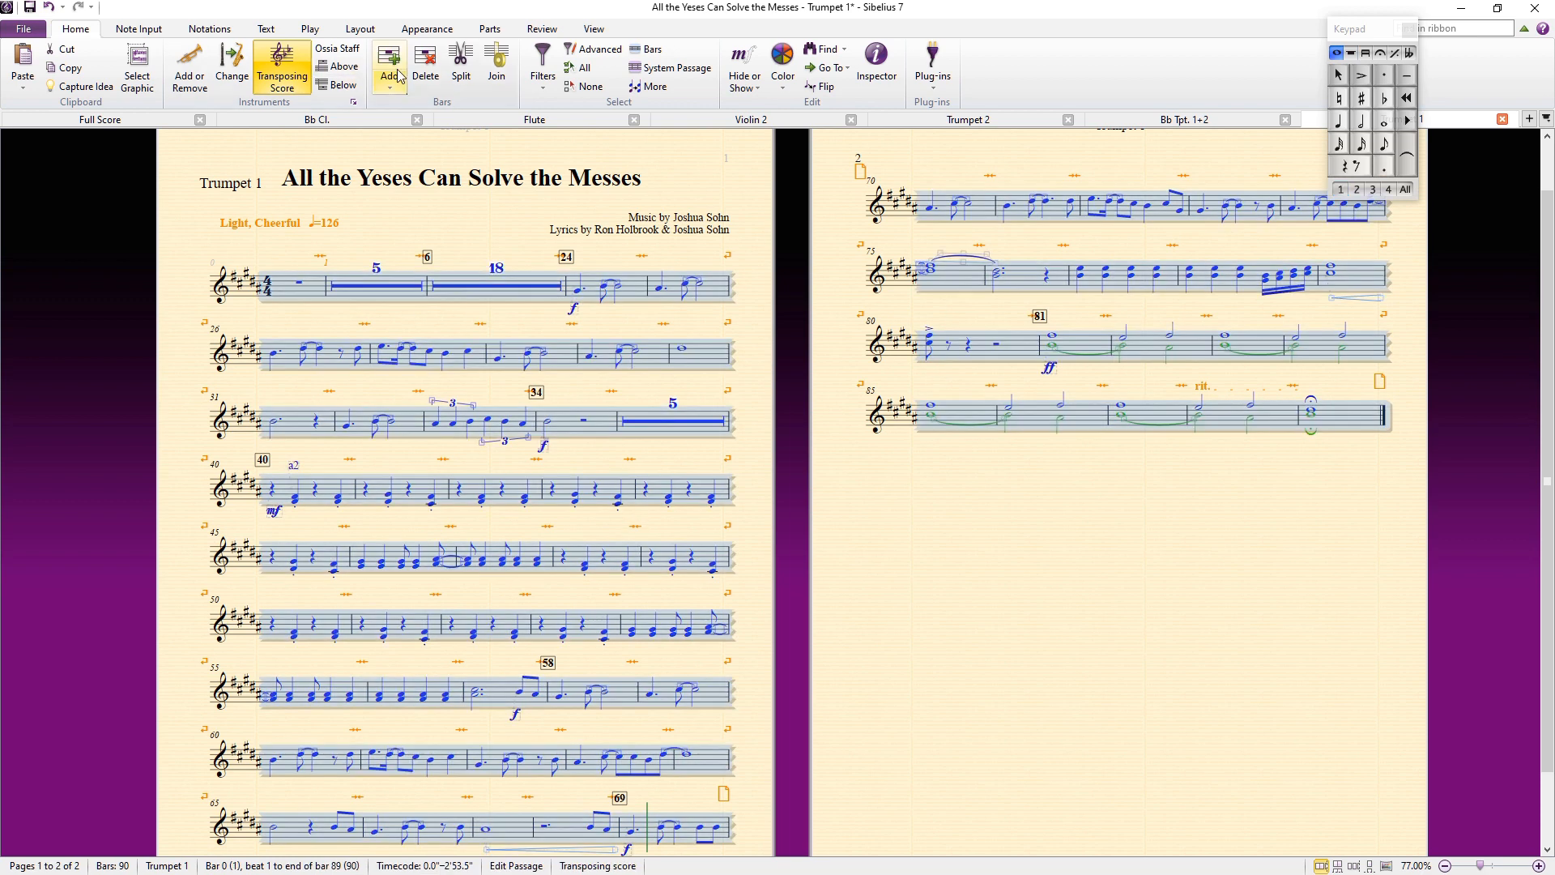
left_click(543, 87)
left_click(543, 81)
left_click(543, 85)
scroll(606, 490, "down", 1)
left_click(620, 536)
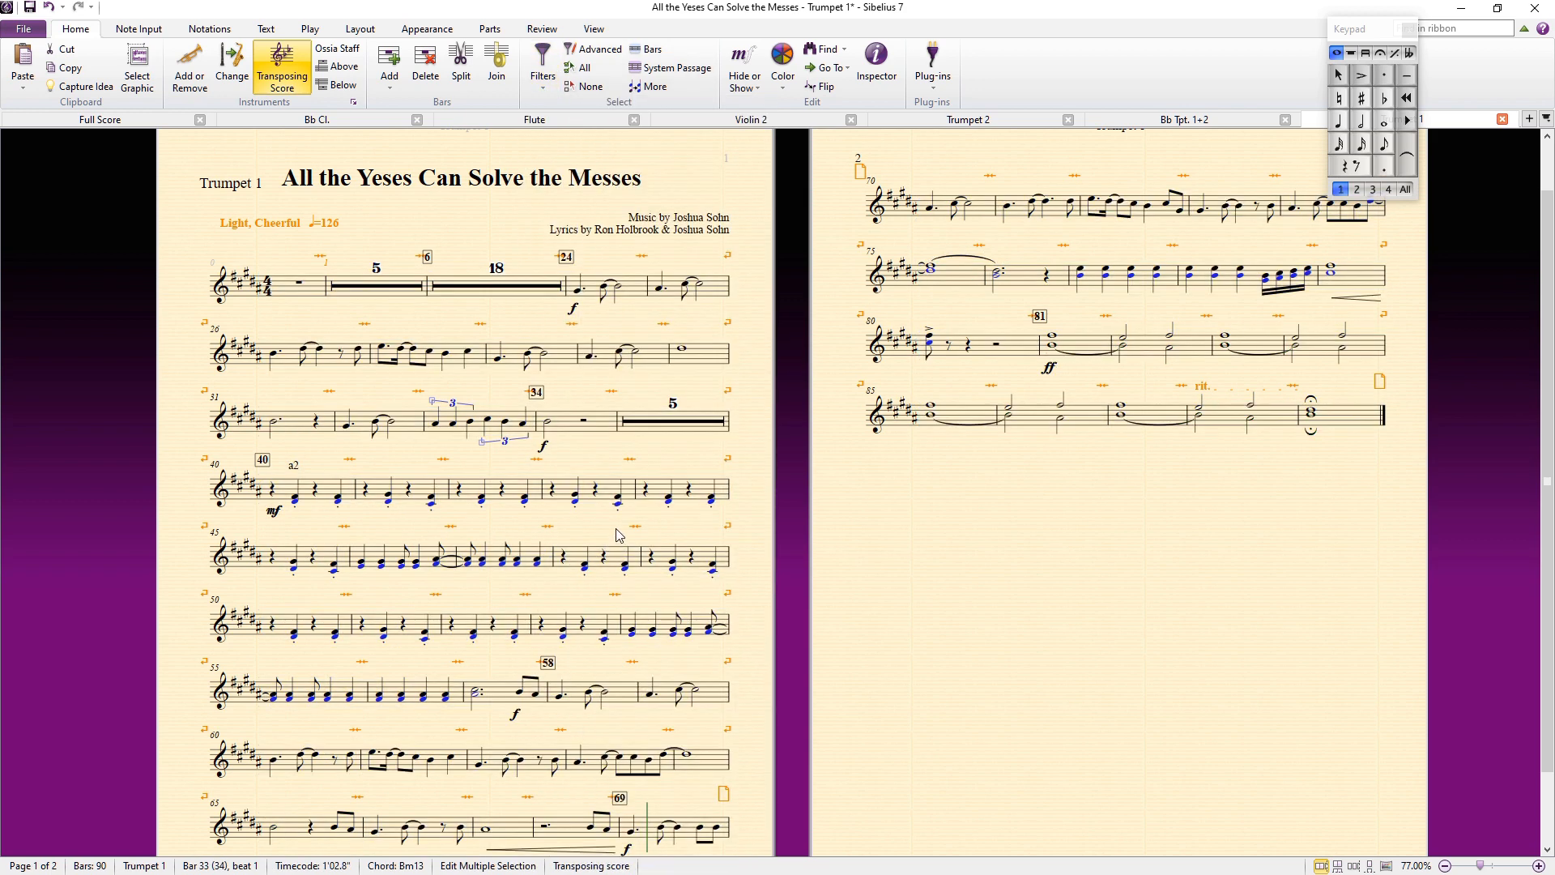
key("Delete")
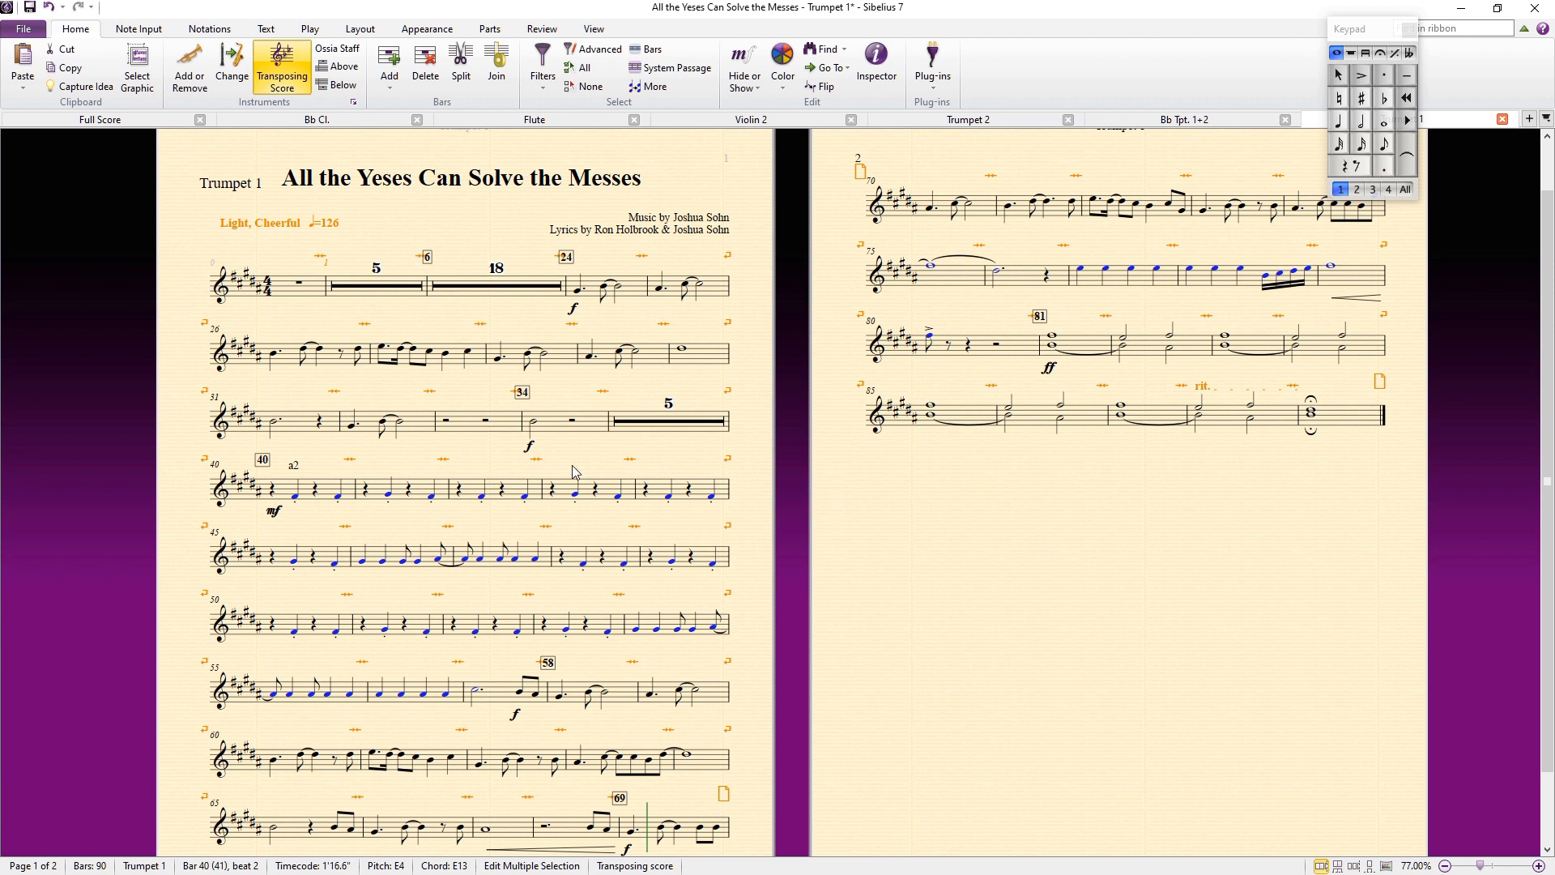
Step: Clear the remaining rests in bar 33 of the Trumpet 1 part
left_click(533, 433)
left_click(484, 433)
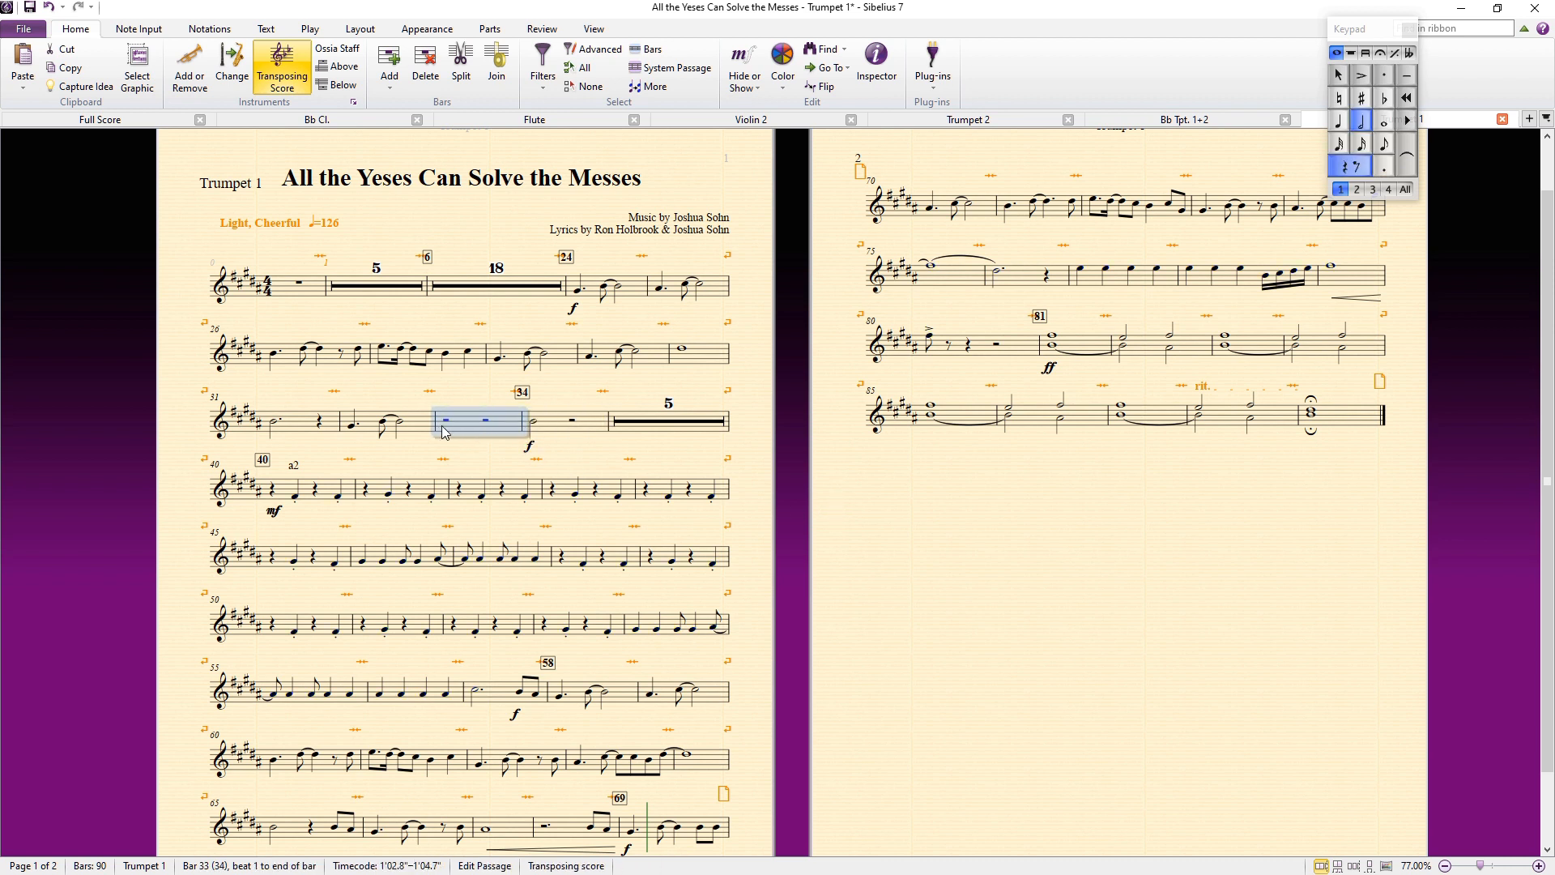
key("Delete")
key("ctrl+z")
key("Delete")
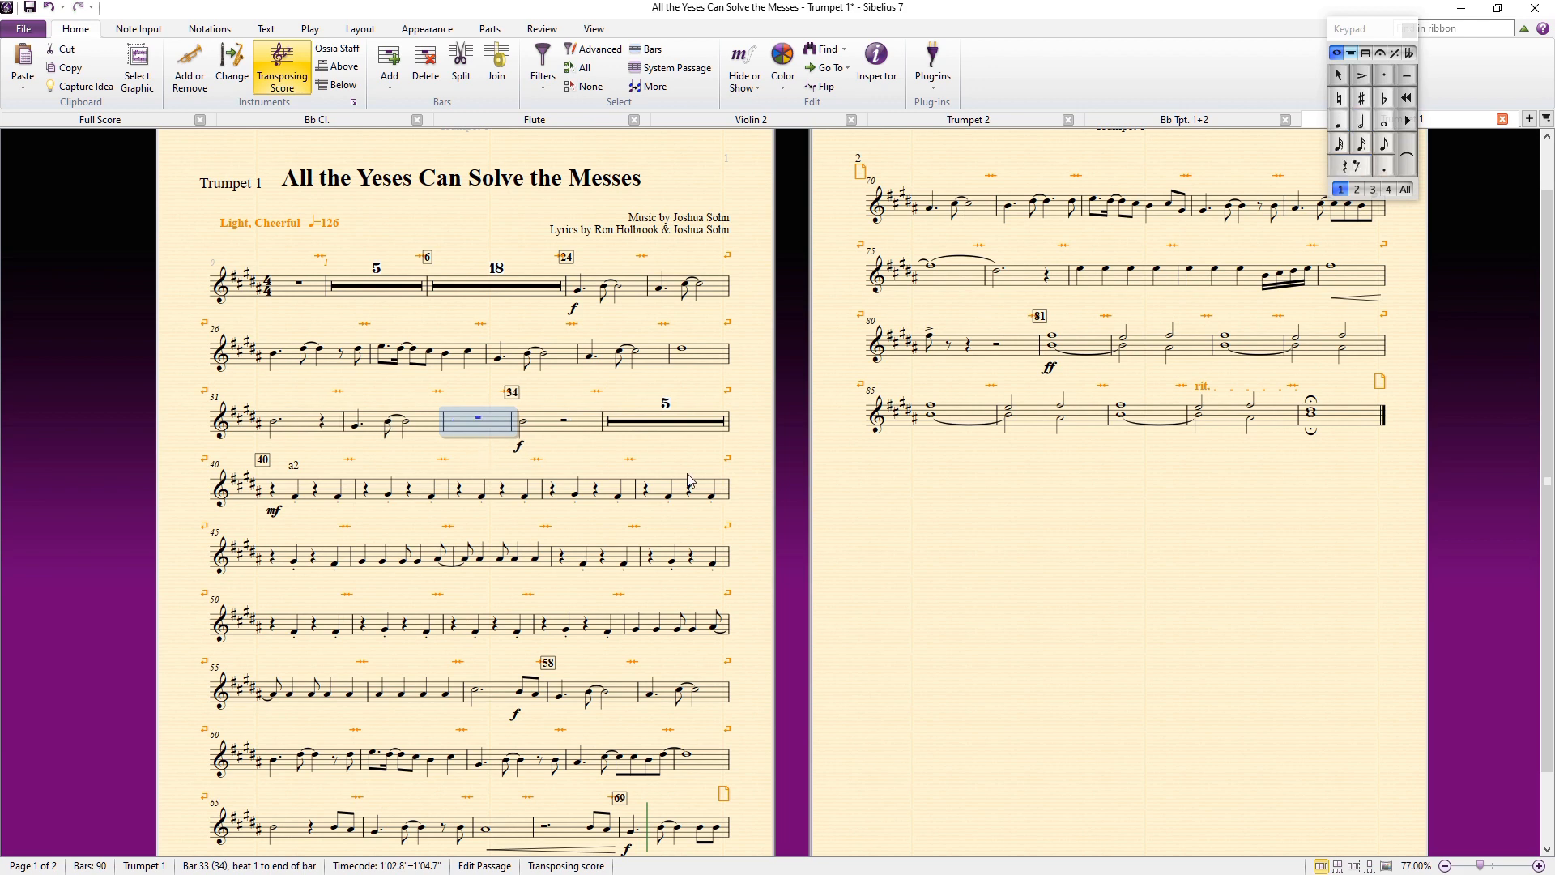
Step: Select bar 81 to the end of the Trumpet 1 part, filter to the lower chord notes, and delete them
left_click(900, 575)
scroll(905, 582, "down", 3)
scroll(876, 580, "up", 5)
scroll(875, 580, "down", 2)
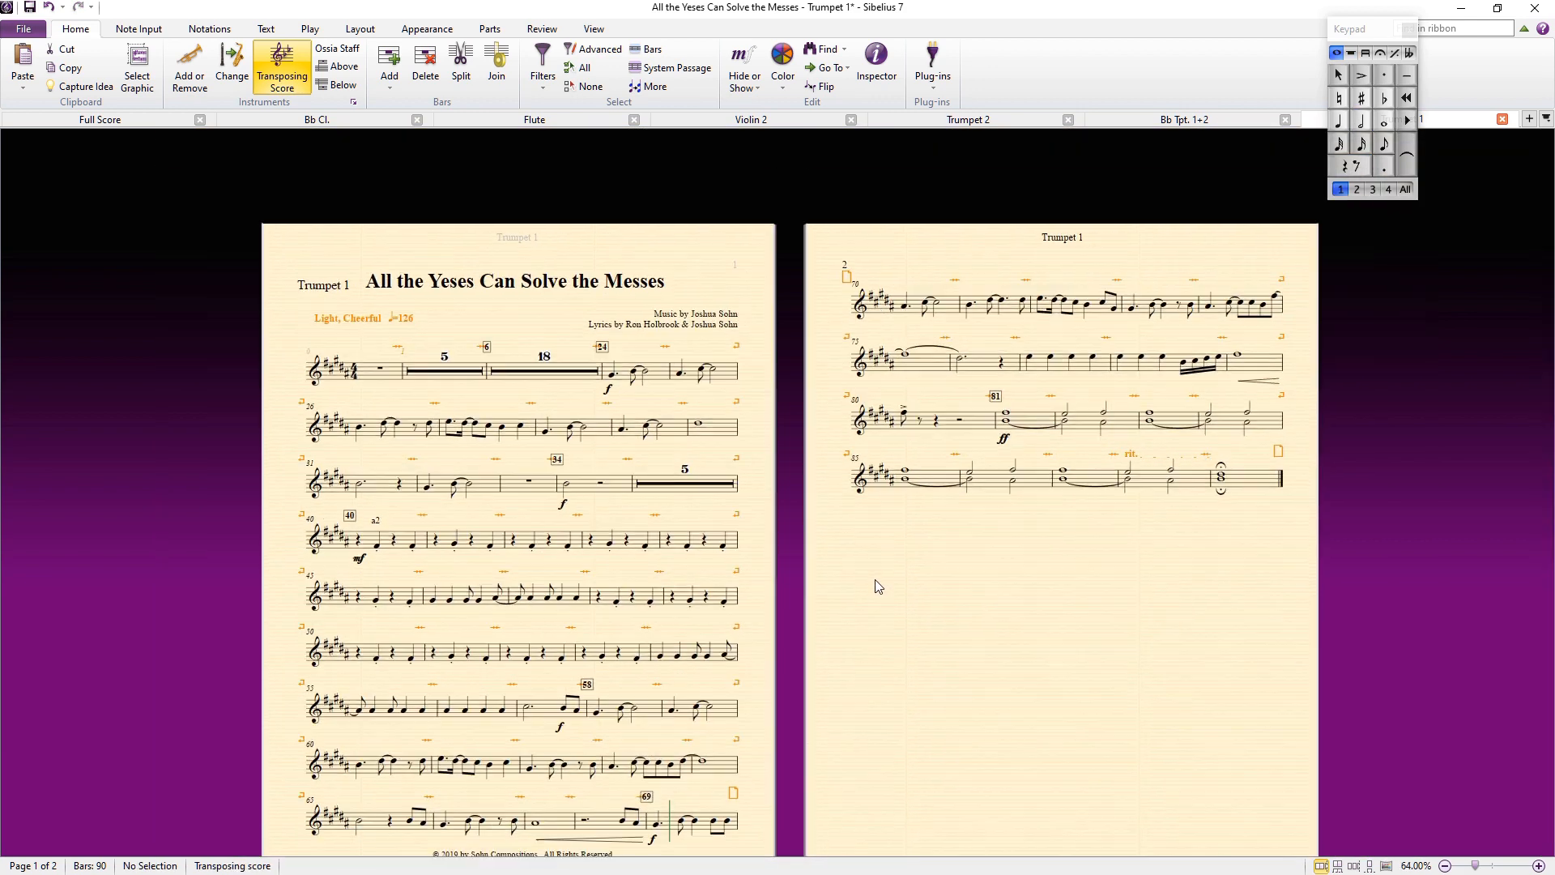
scroll(1004, 615, "up", 2)
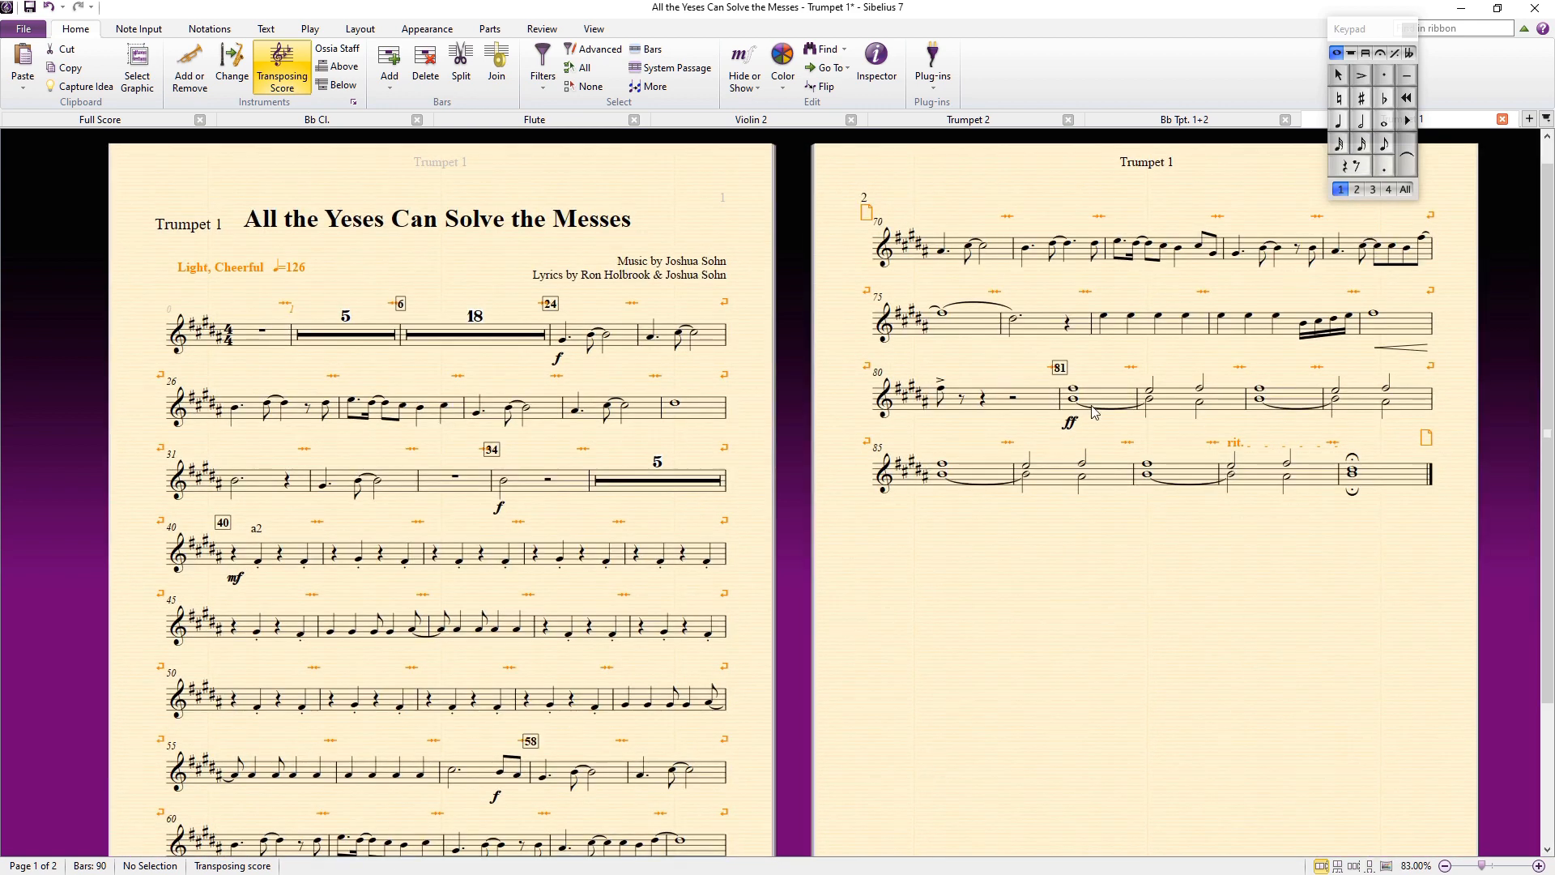
left_click(1093, 413)
left_click(1379, 483, "shift")
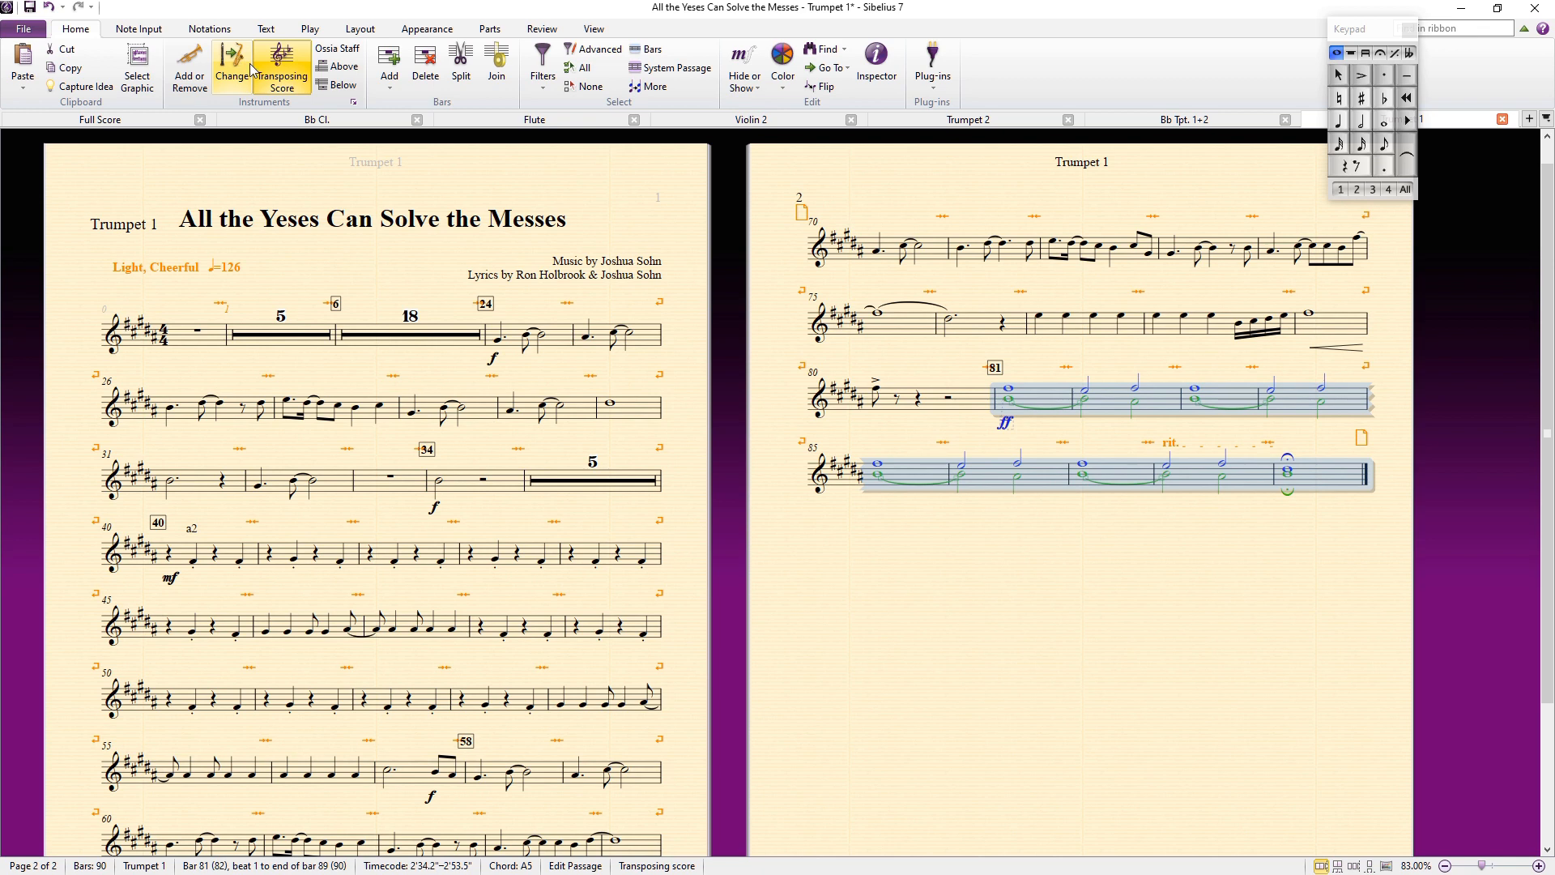
key("ctrl+shift+alt+2")
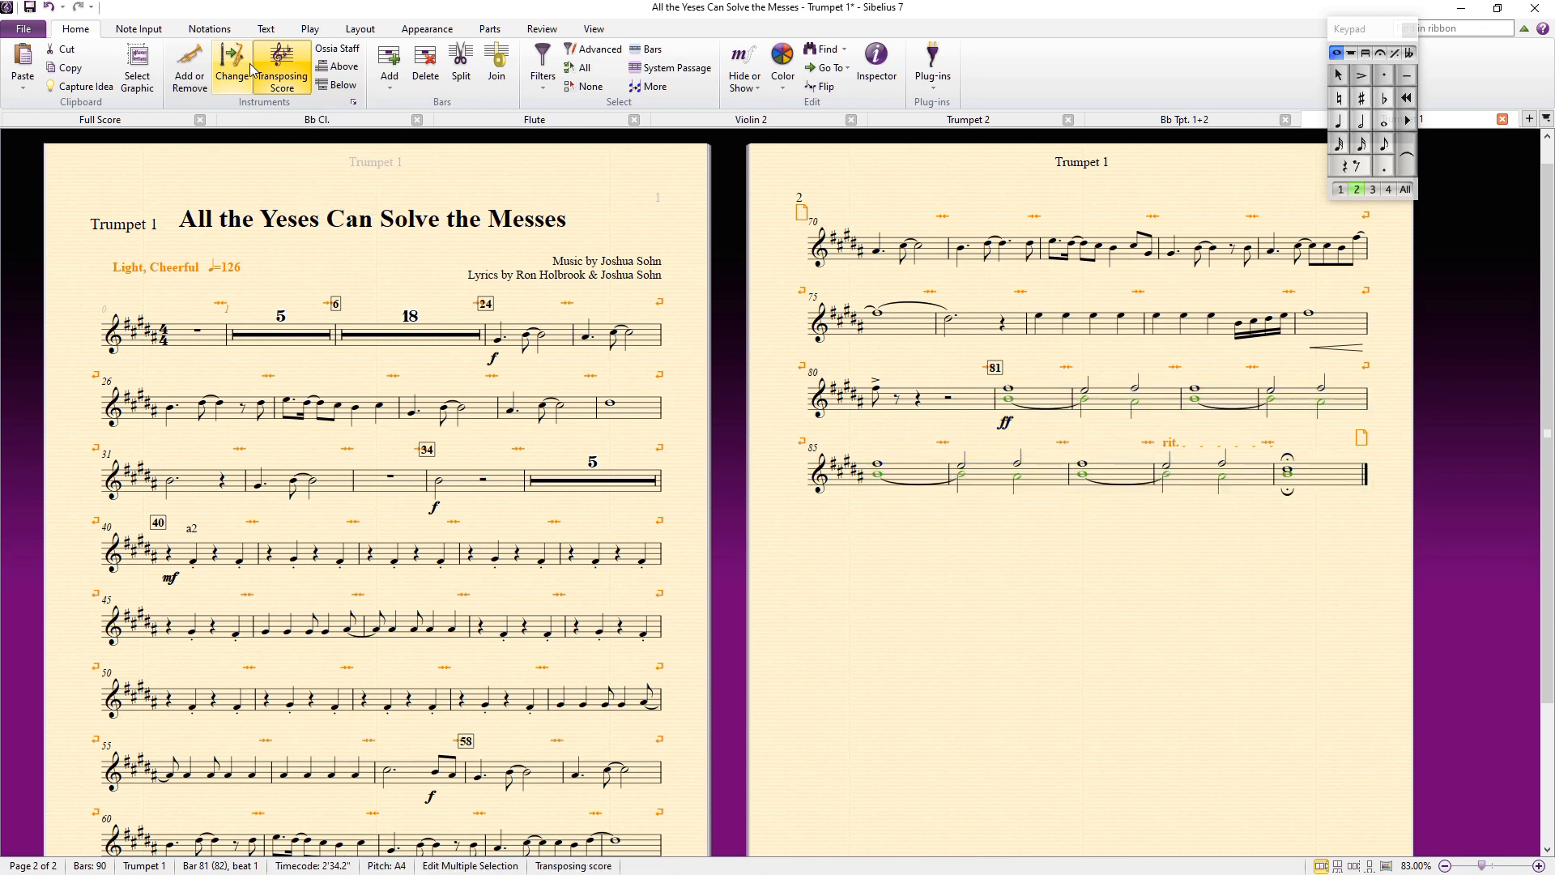
key("Delete")
key("Delete")
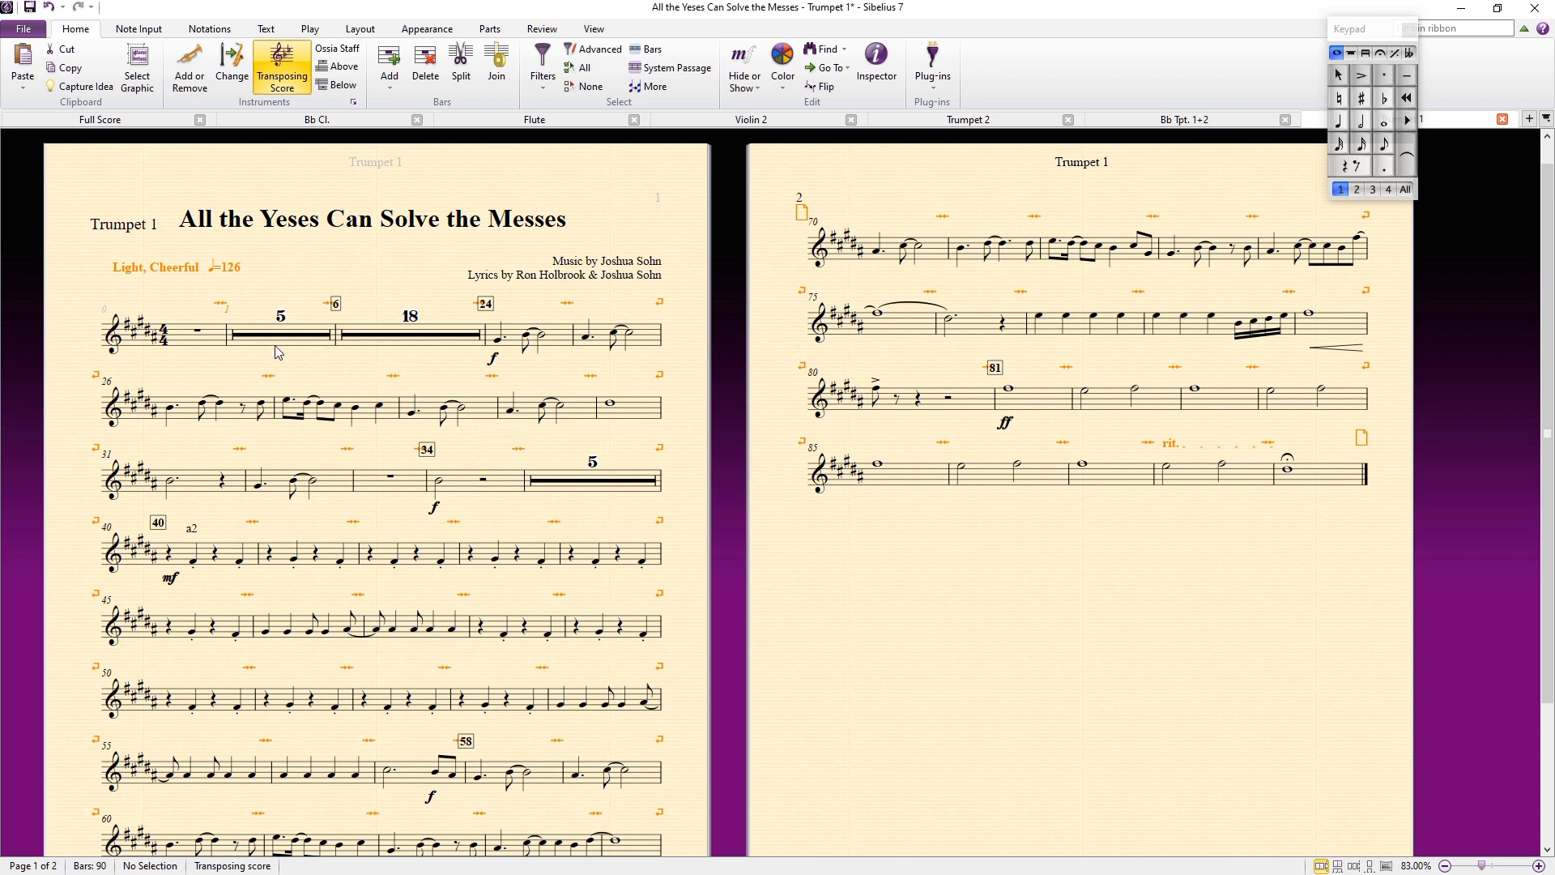
Step: Open the Trumpet 2 part
left_click(194, 338)
left_click(1320, 478, "shift")
key("Escape")
left_click(1546, 119)
left_click(1417, 503)
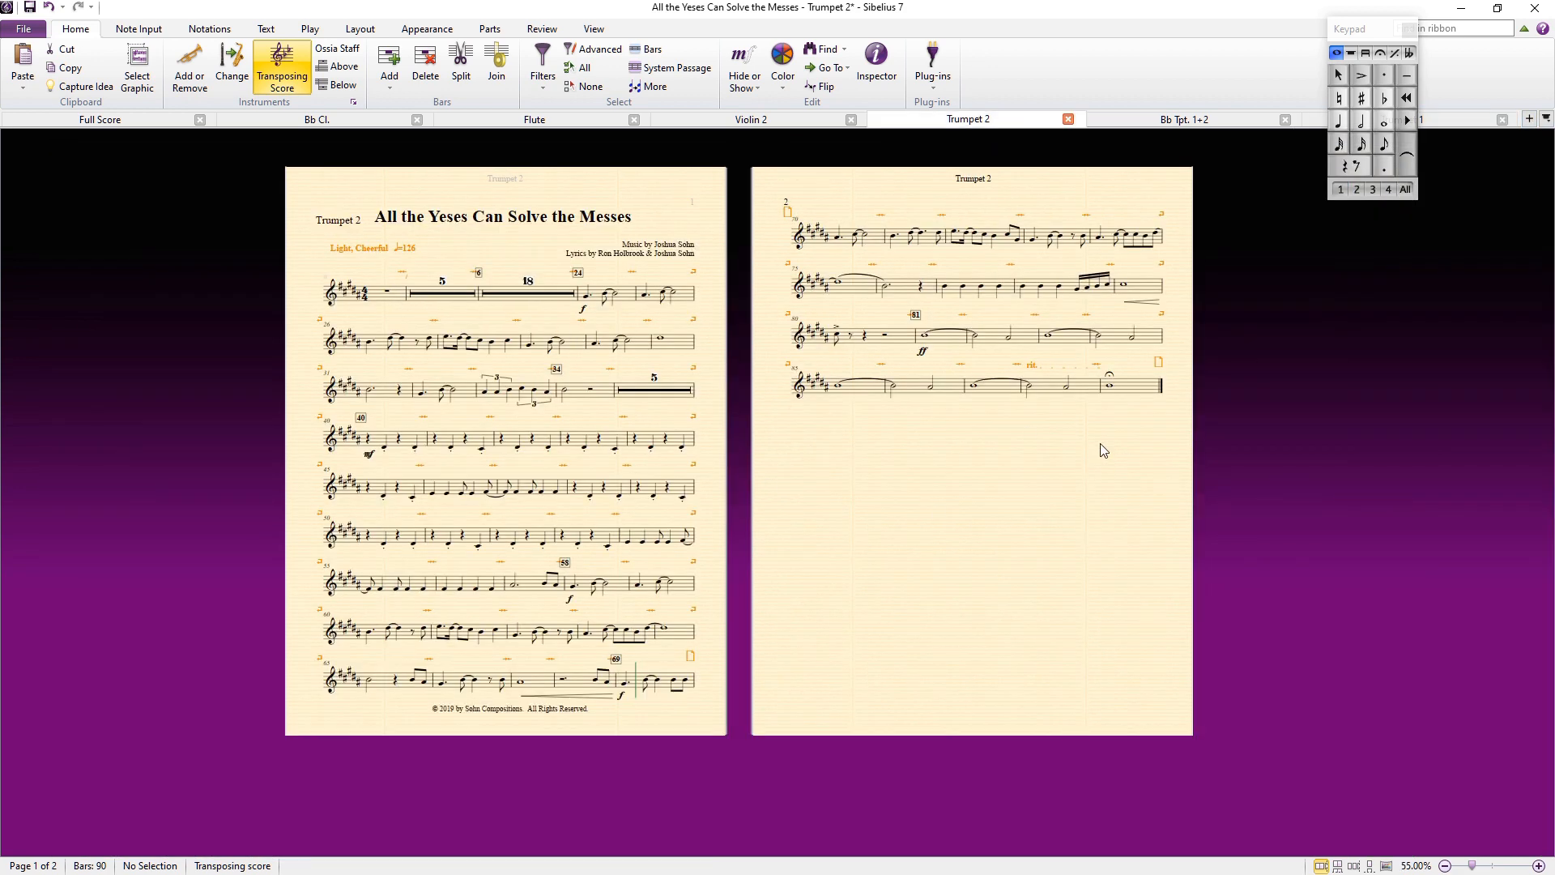
scroll(923, 496, "up", 4)
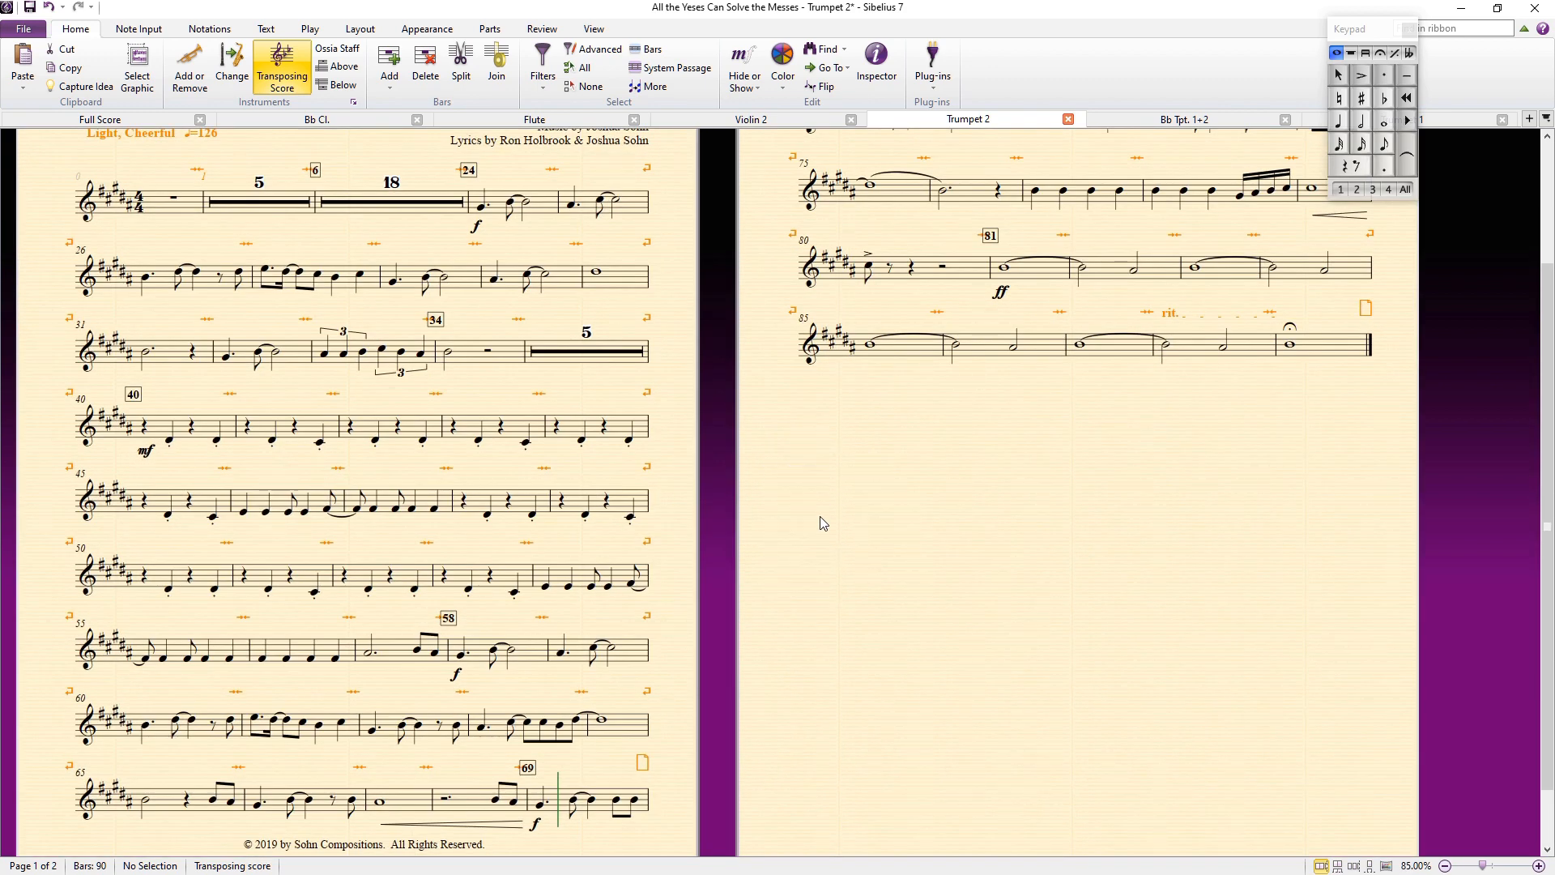
Step: Switch to Dorico and zoom in on the full score around bar 59
key("alt+Tab")
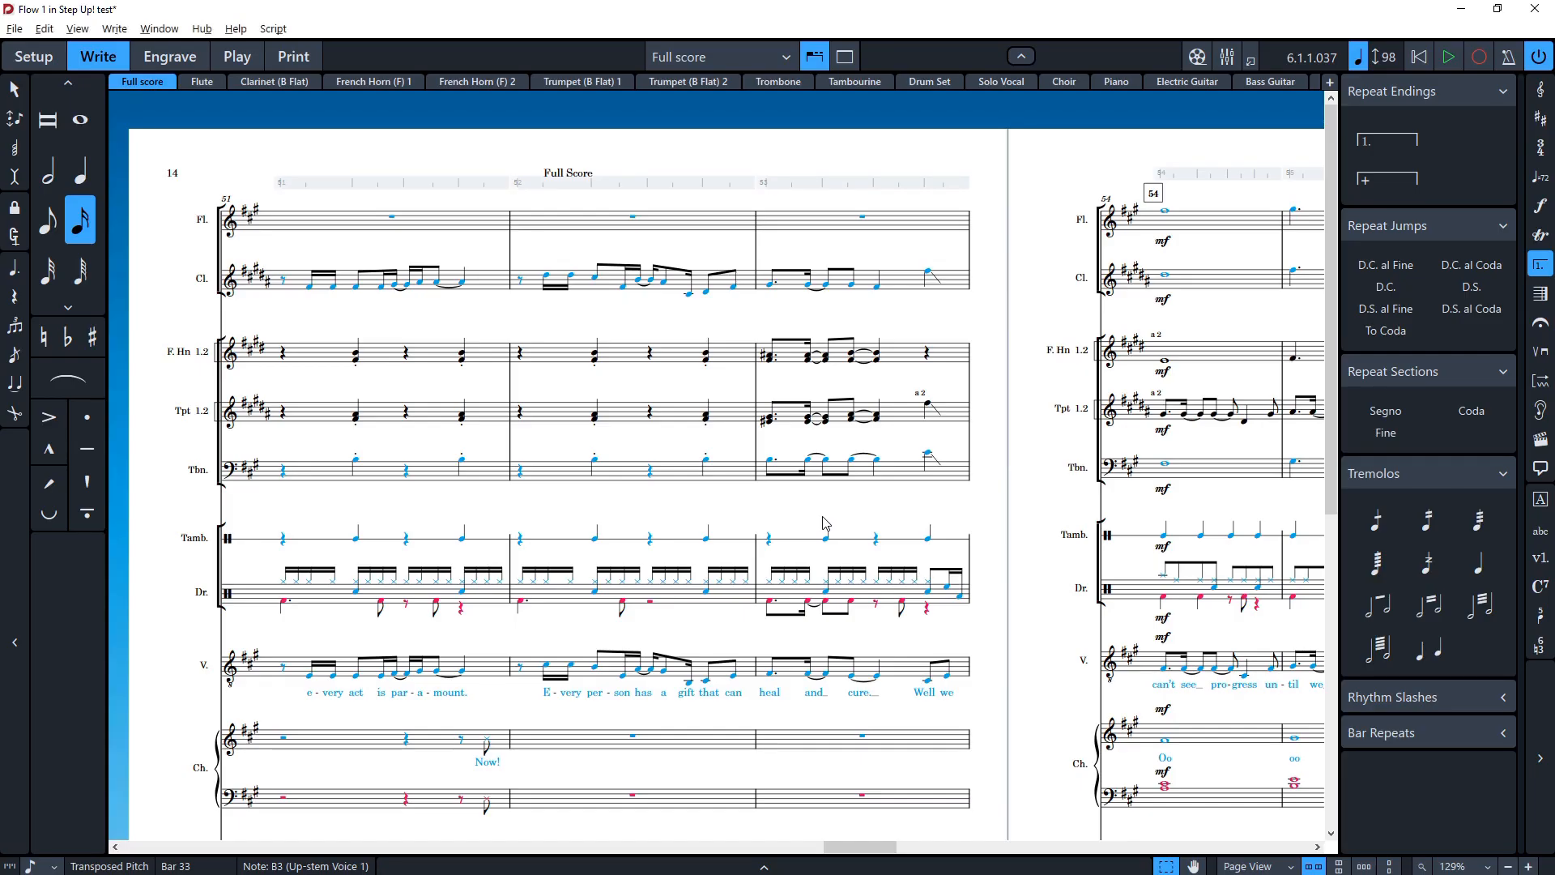
left_click(157, 211)
scroll(166, 235, "down", 2)
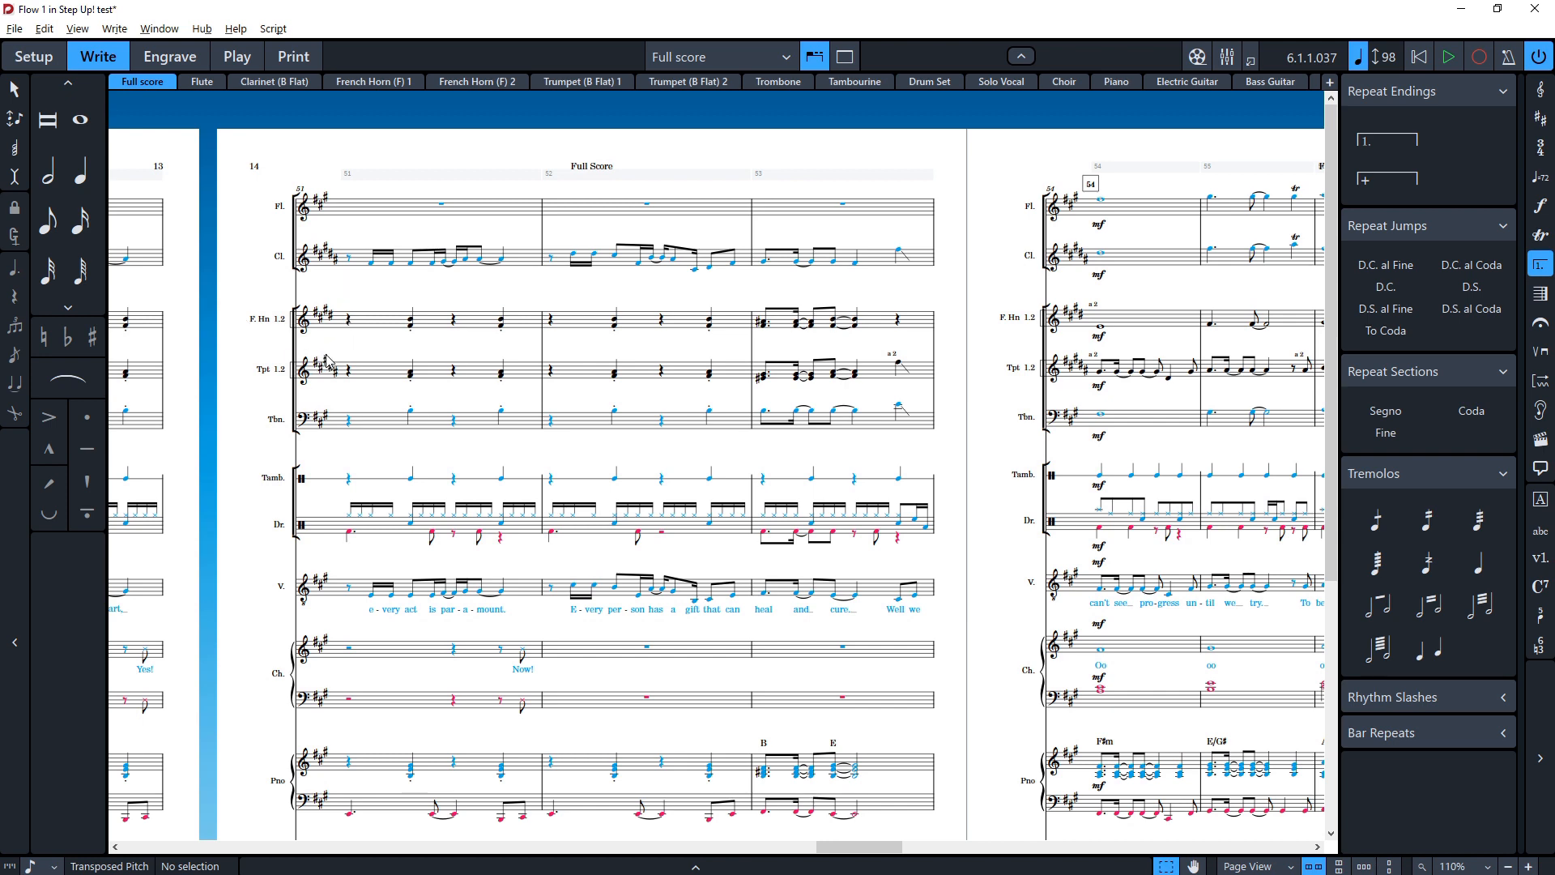
scroll(475, 444, "right", 10)
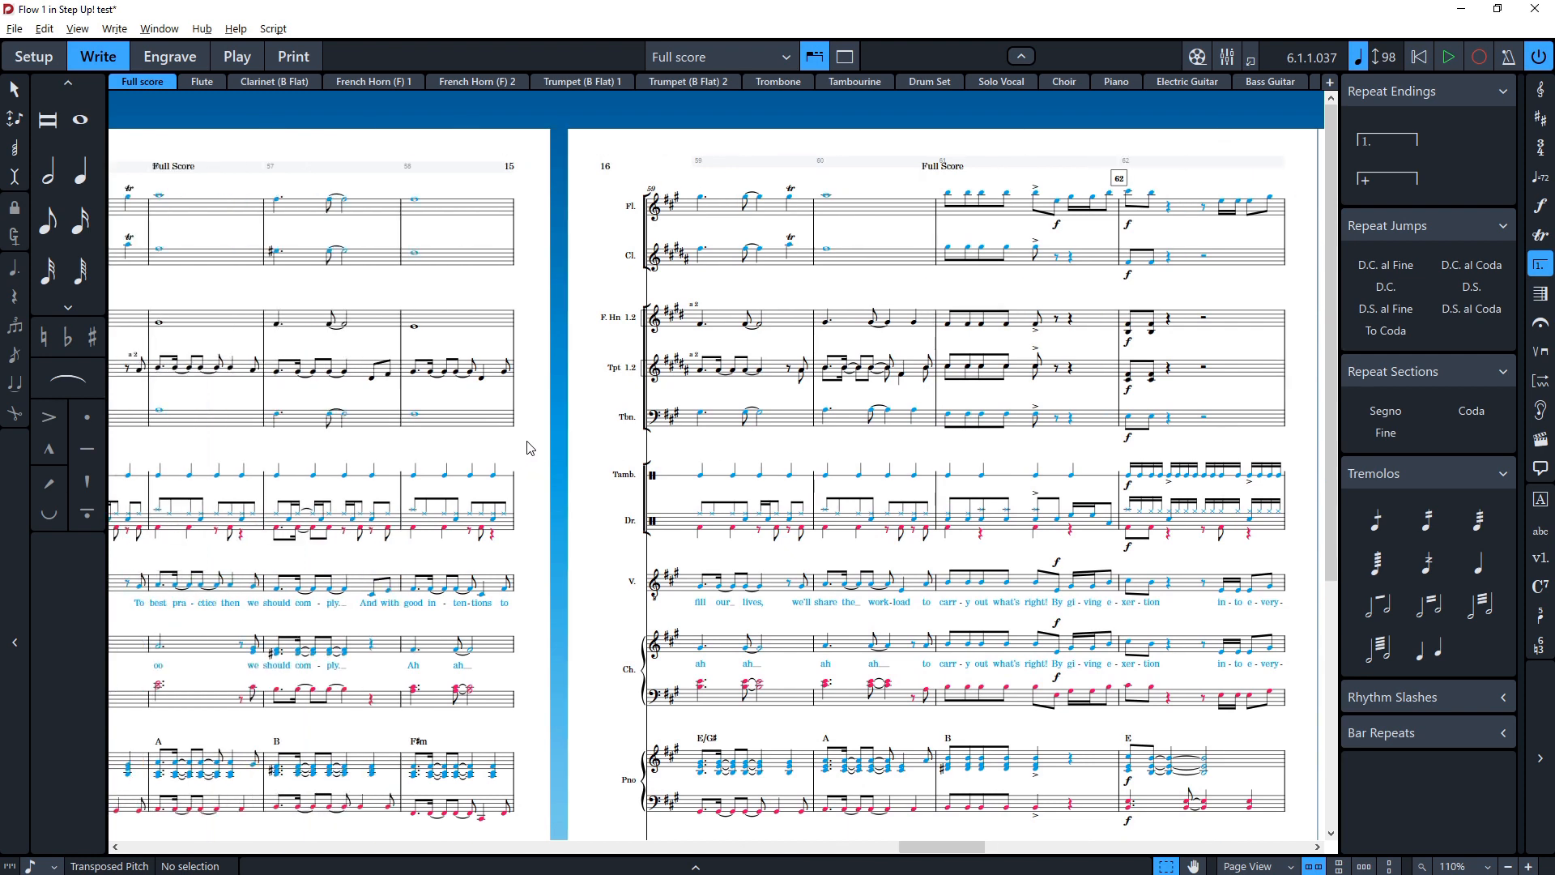
key("ctrl+equal")
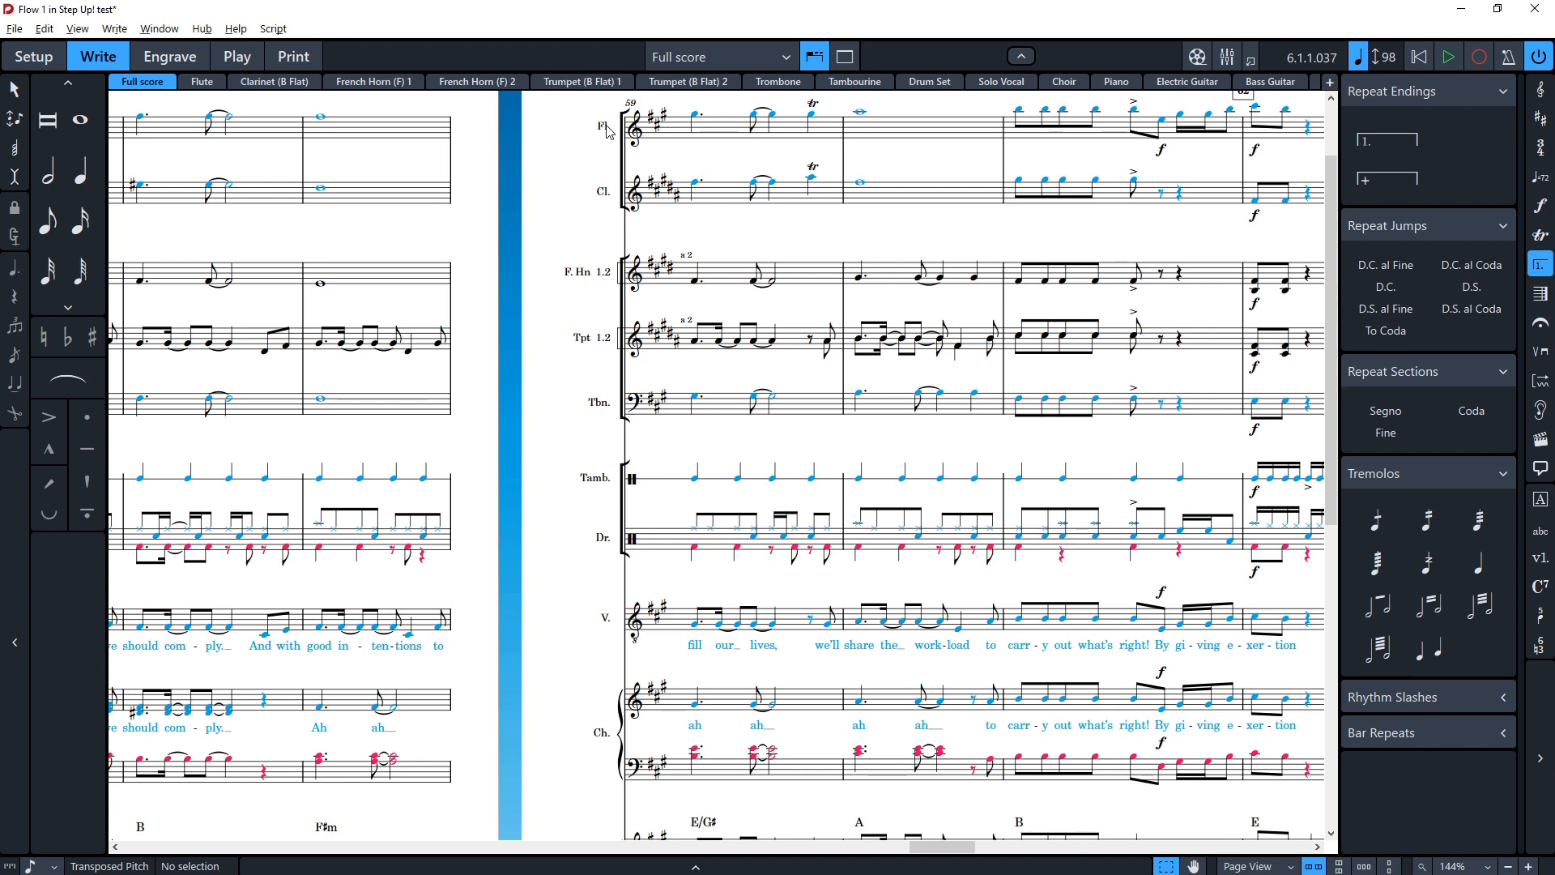
Step: Open and close Layout Options, then open Notation Options at the Condensing page
key("ctrl+shift+l")
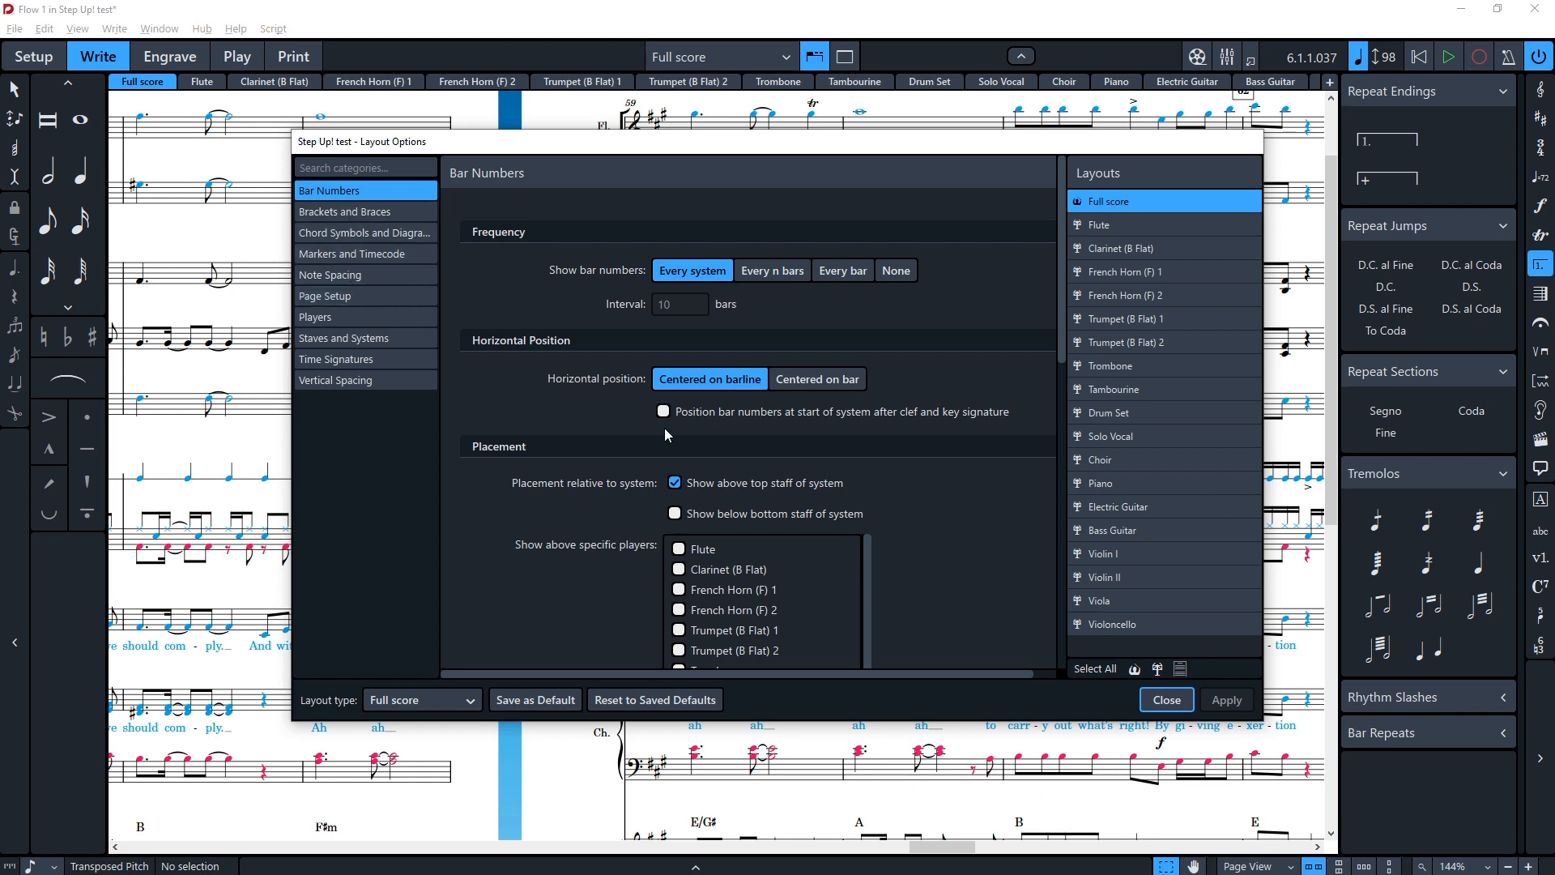
left_click(1166, 700)
left_click(78, 30)
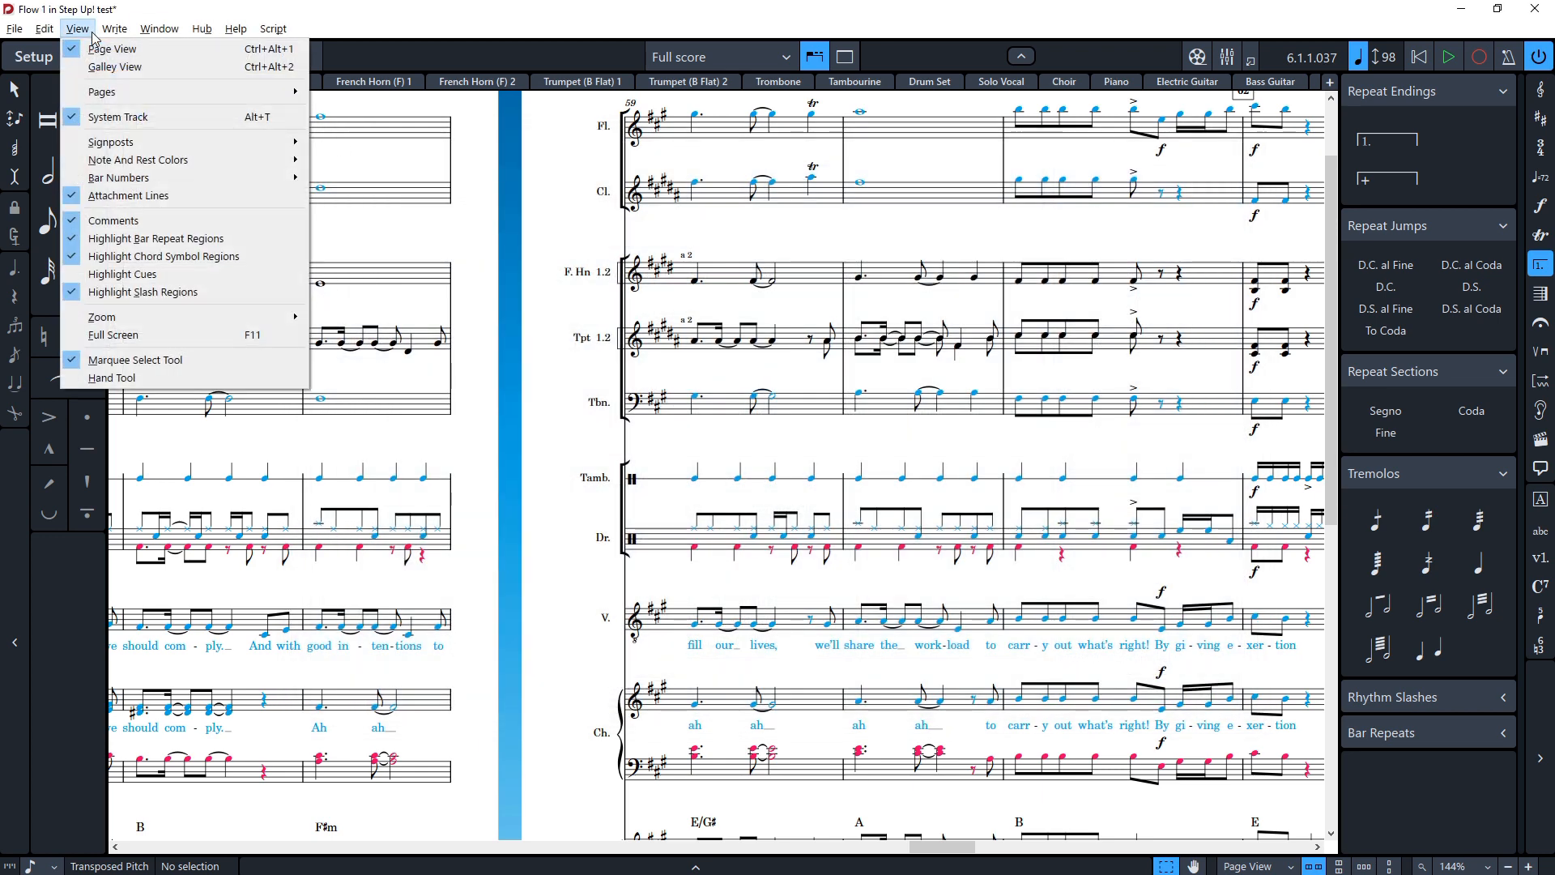
mouse_move(114, 36)
left_click(166, 846)
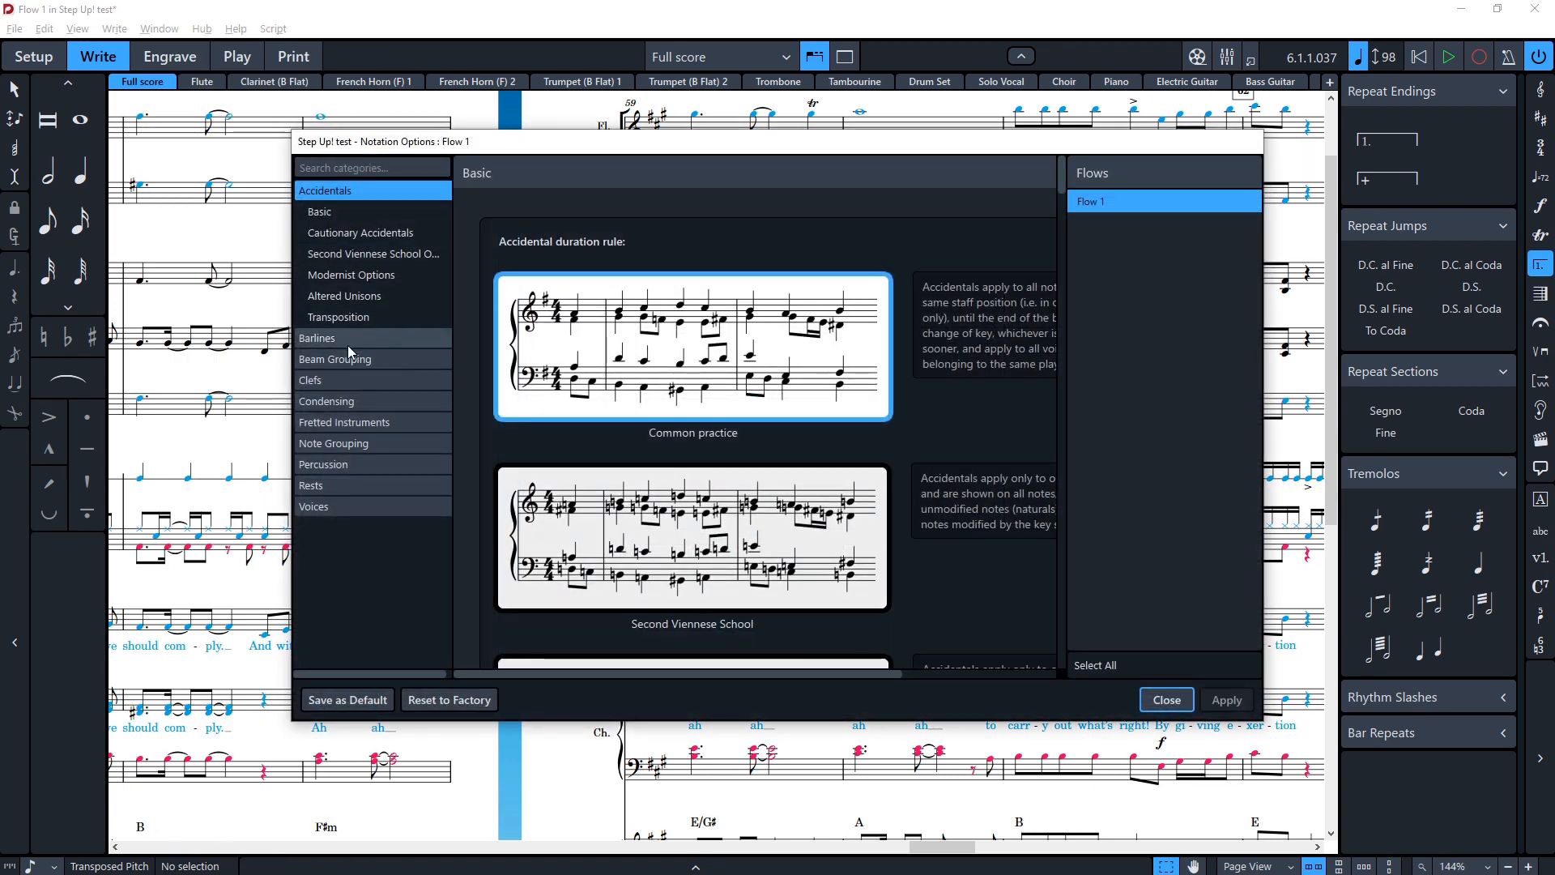
left_click(355, 402)
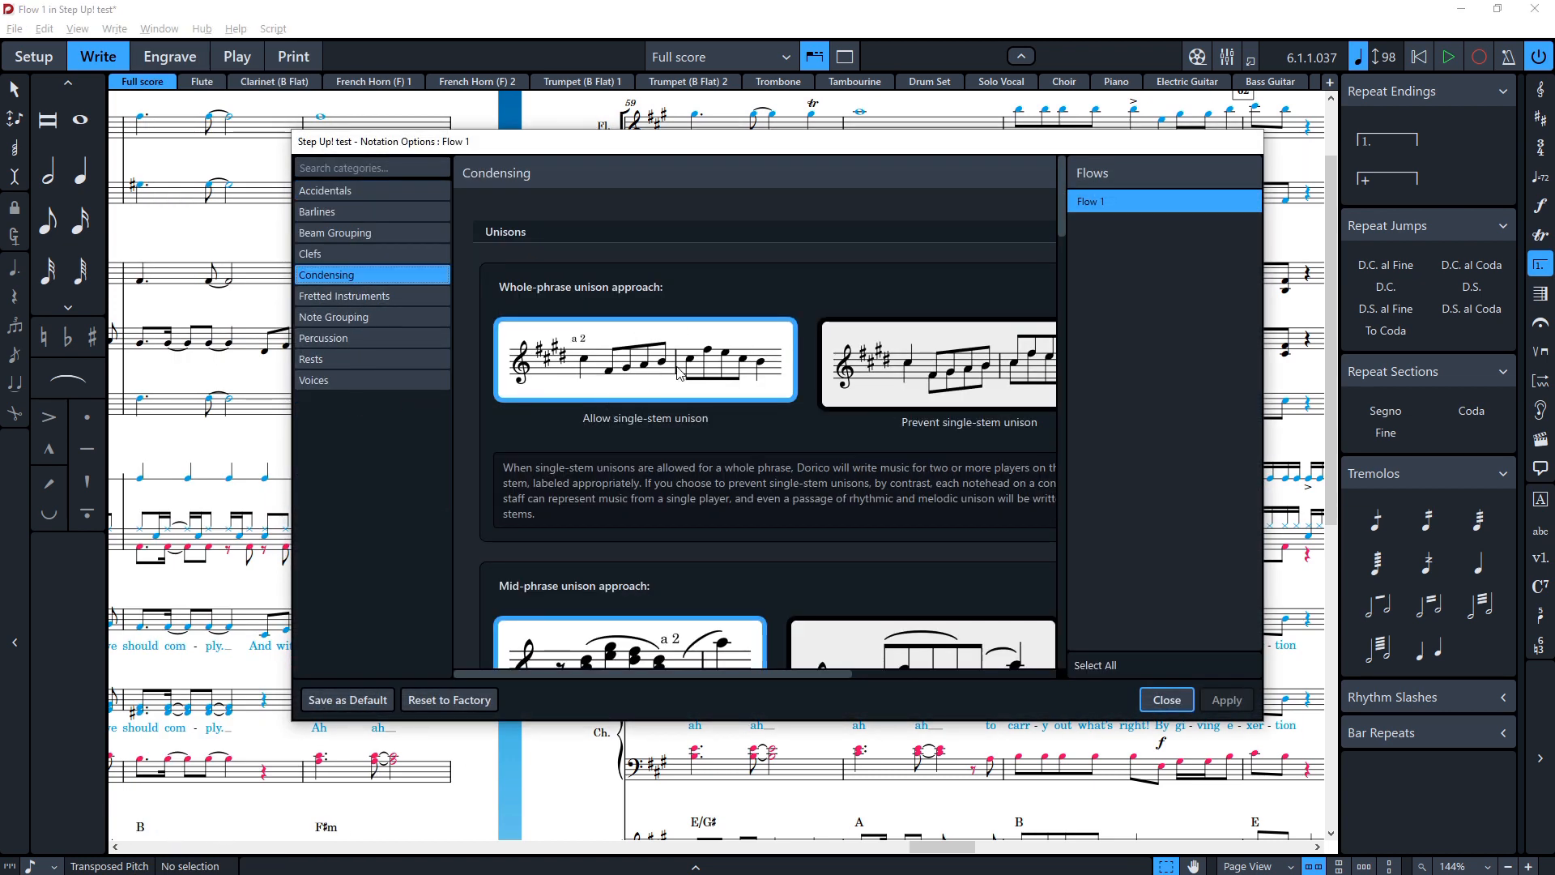
Step: Scroll through the unison, pitch crossing and amalgamation condensing options
scroll(679, 380, "down", 2)
scroll(683, 391, "down", 8)
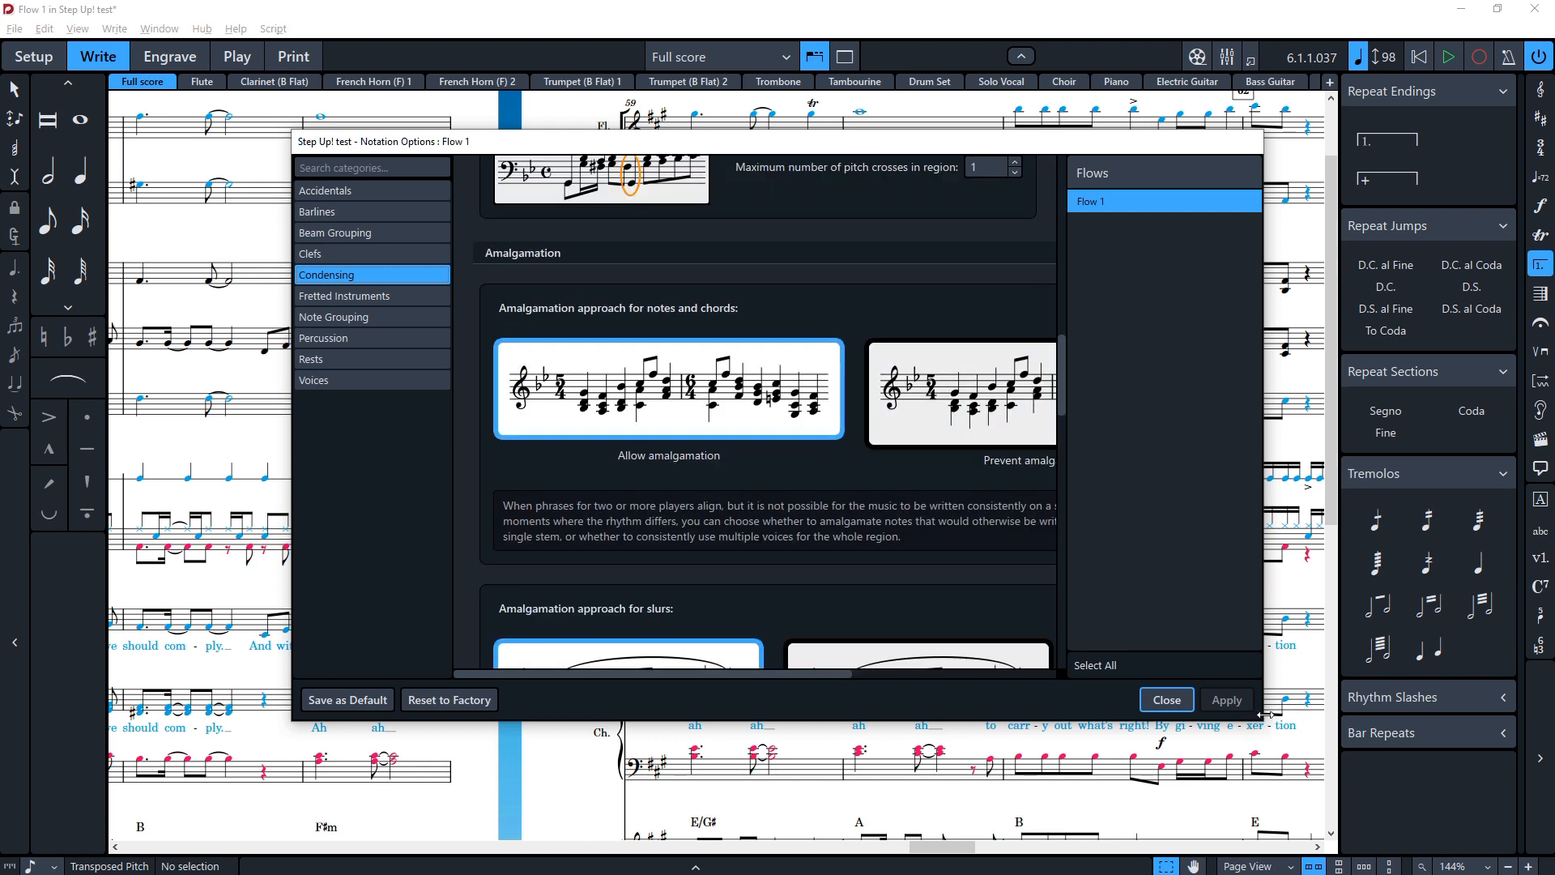
left_click_drag(1265, 715, 1508, 714)
scroll(1109, 434, "up", 5)
scroll(1085, 454, "up", 5)
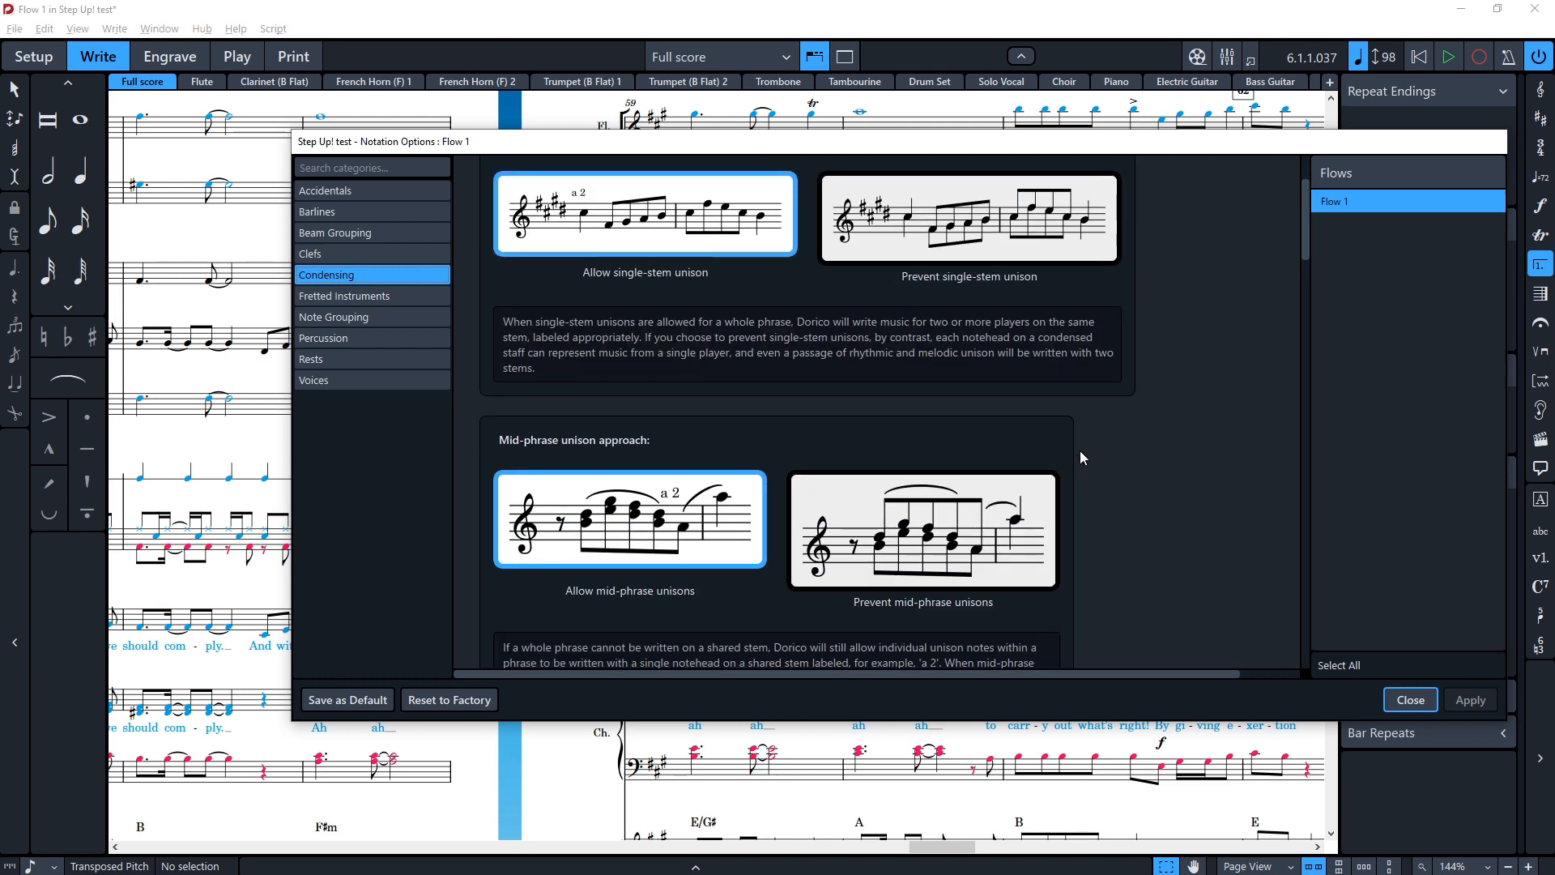
scroll(916, 444, "down", 4)
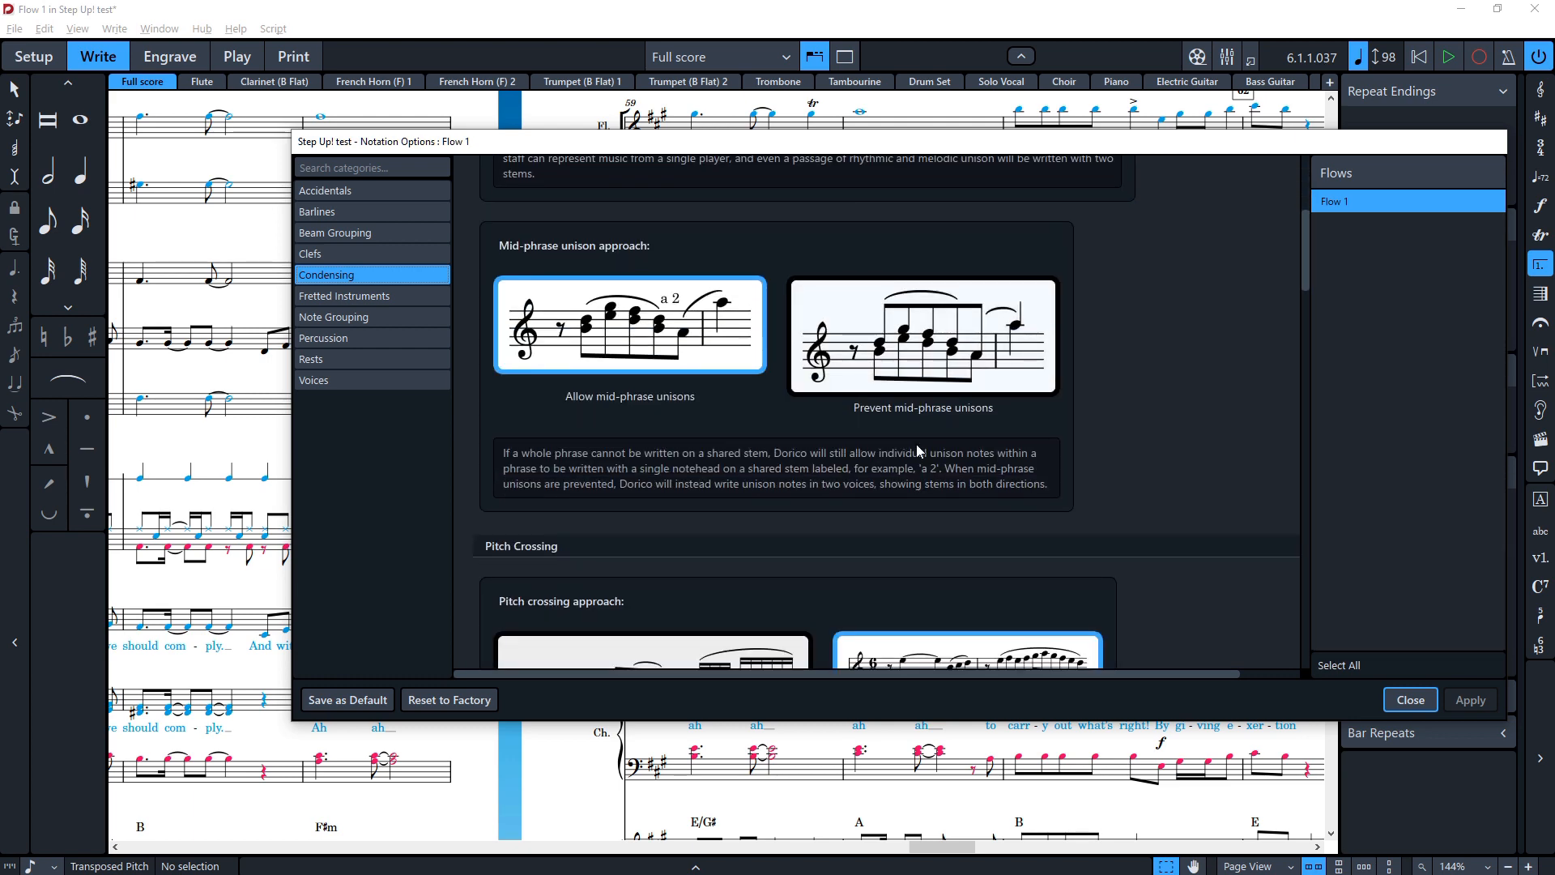
scroll(916, 444, "down", 6)
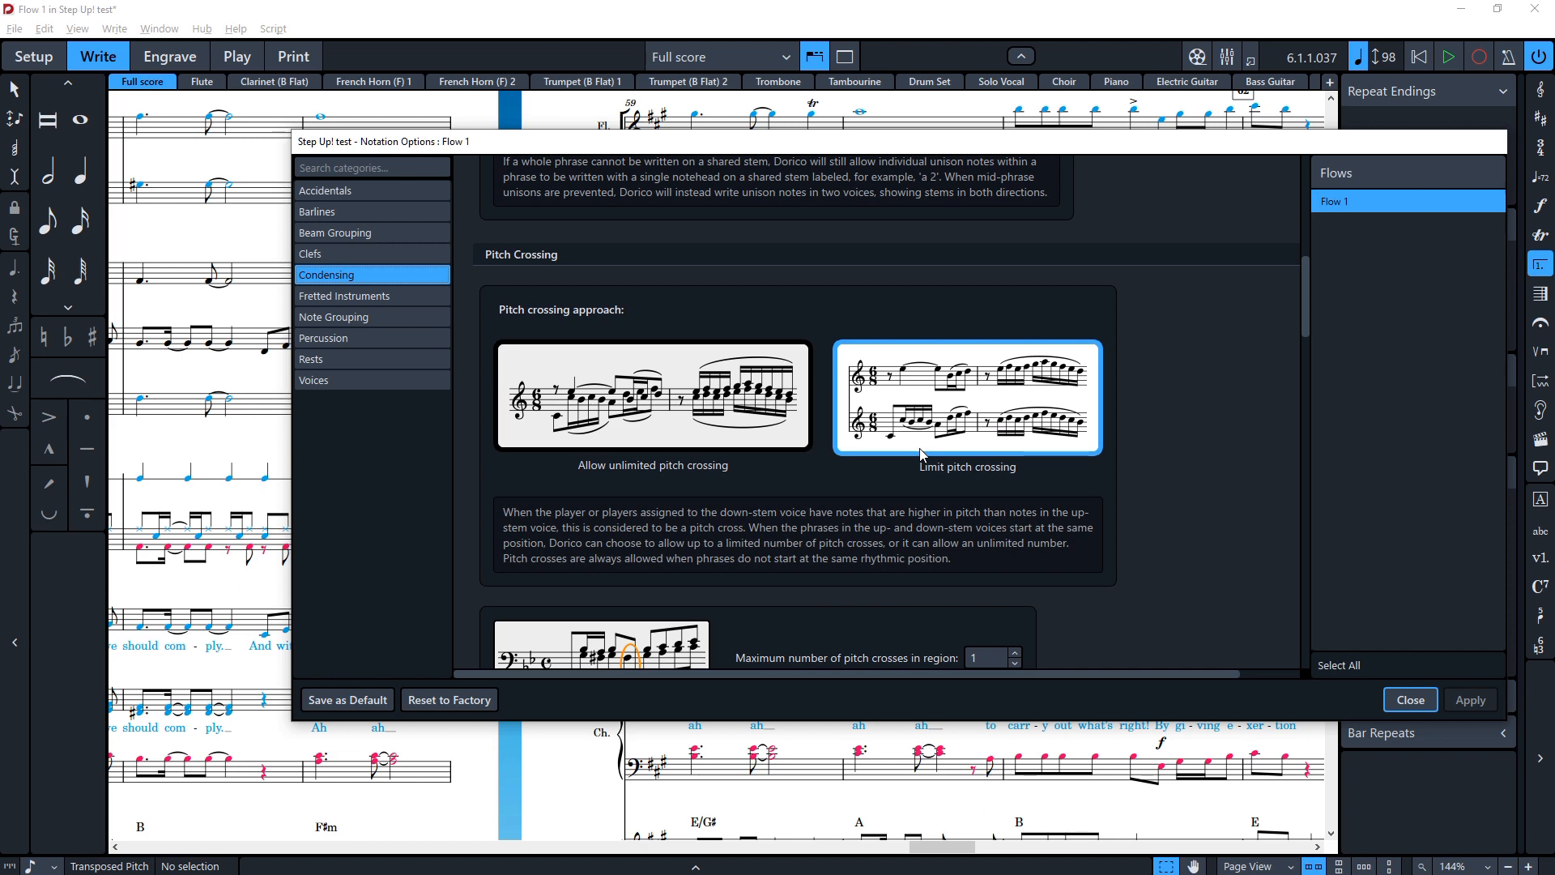
scroll(921, 453, "down", 12)
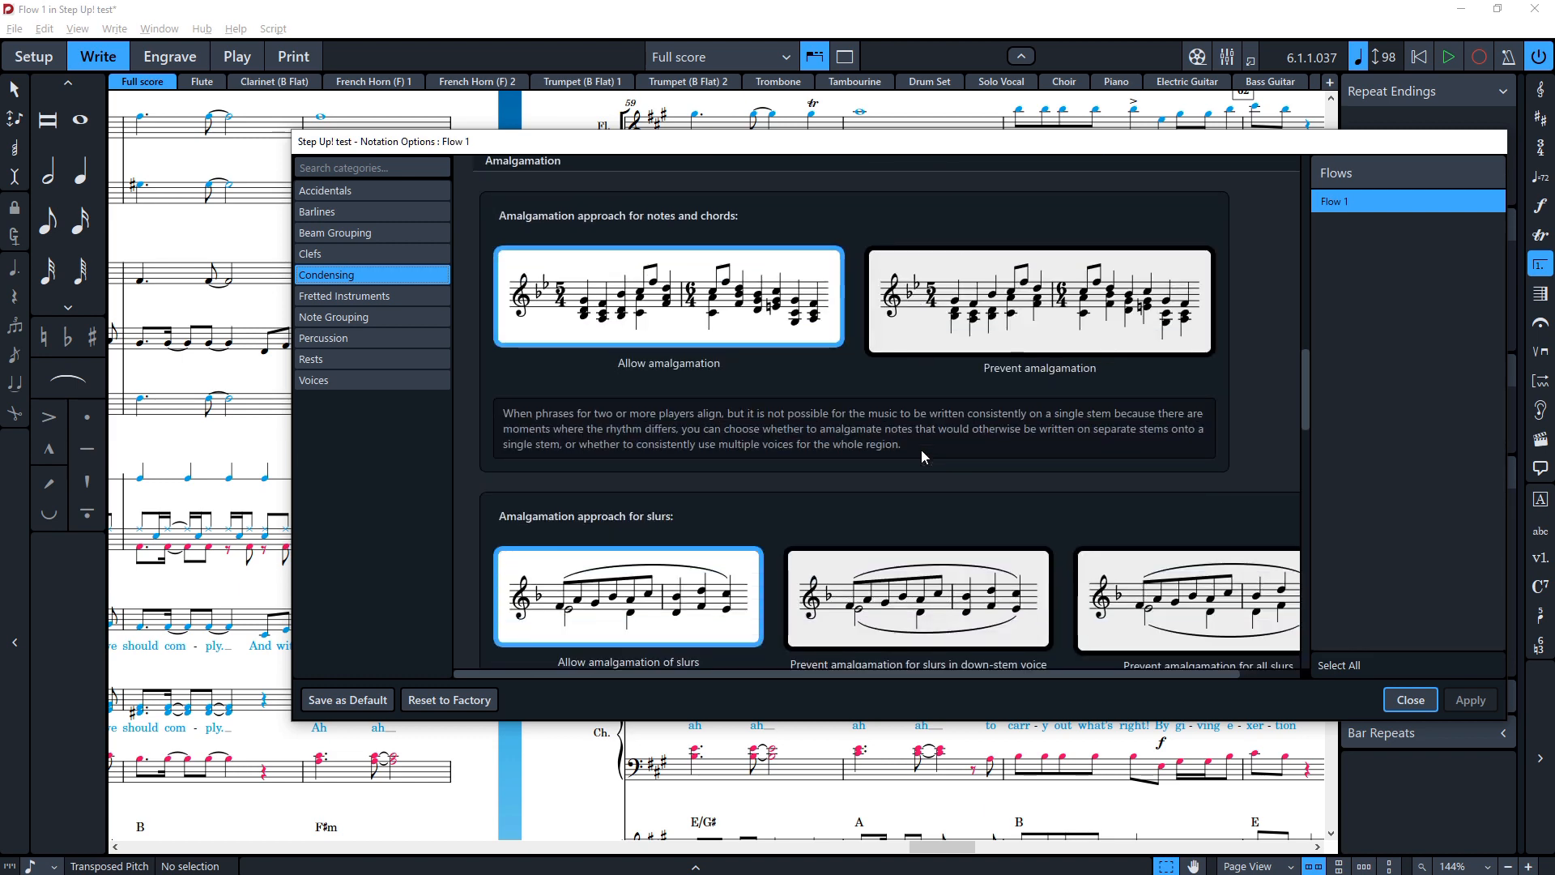
scroll(920, 450, "down", 6)
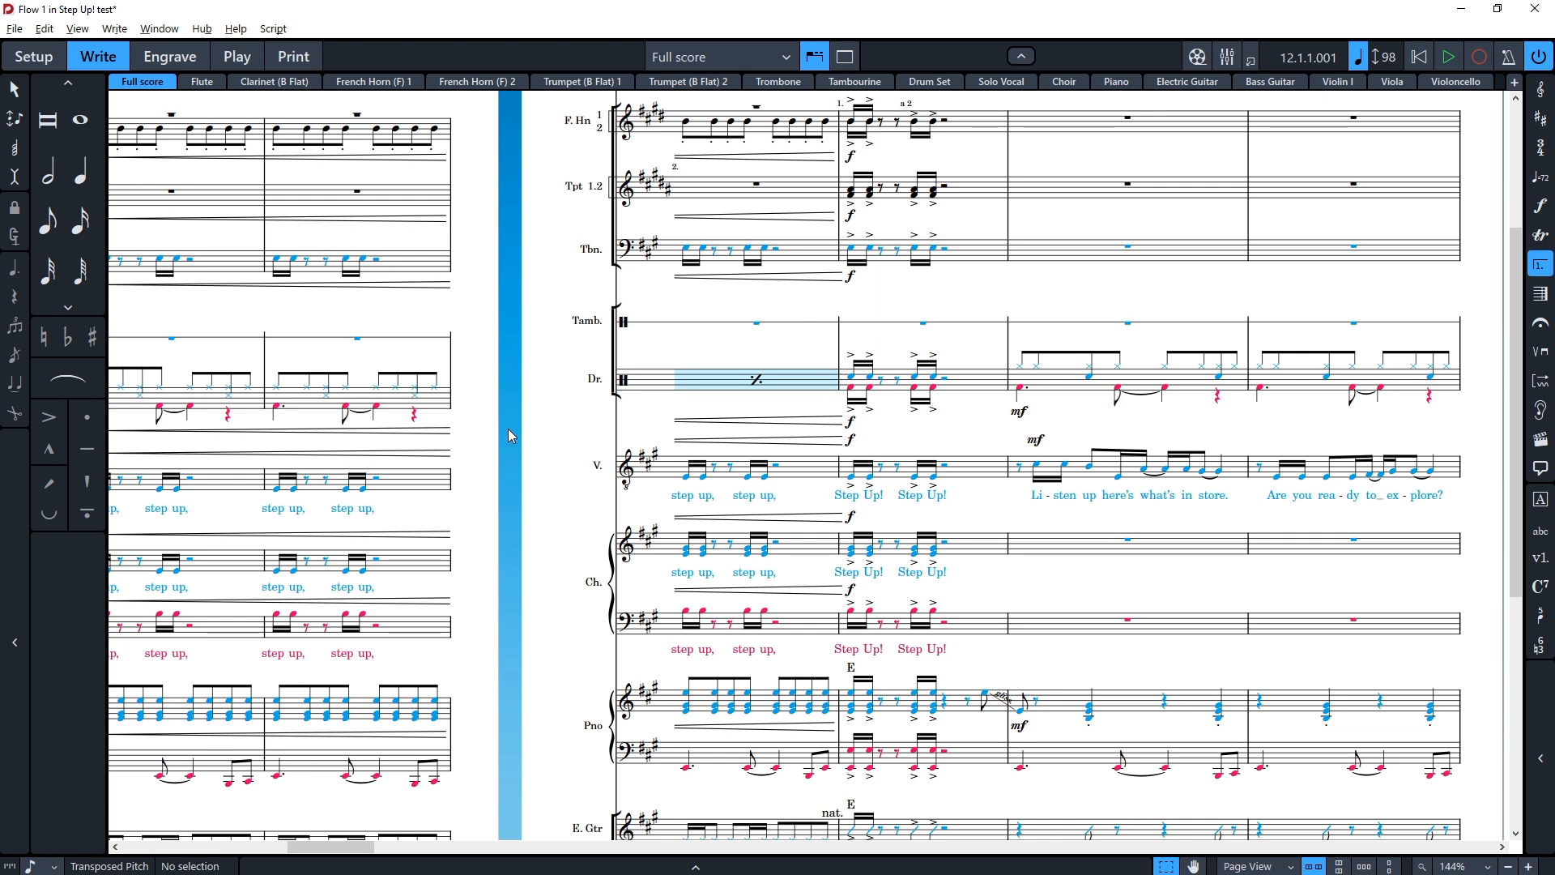
Step: Return to the start of the full score and examine the opening bars at a closer zoom
key("ctrl+shift+e")
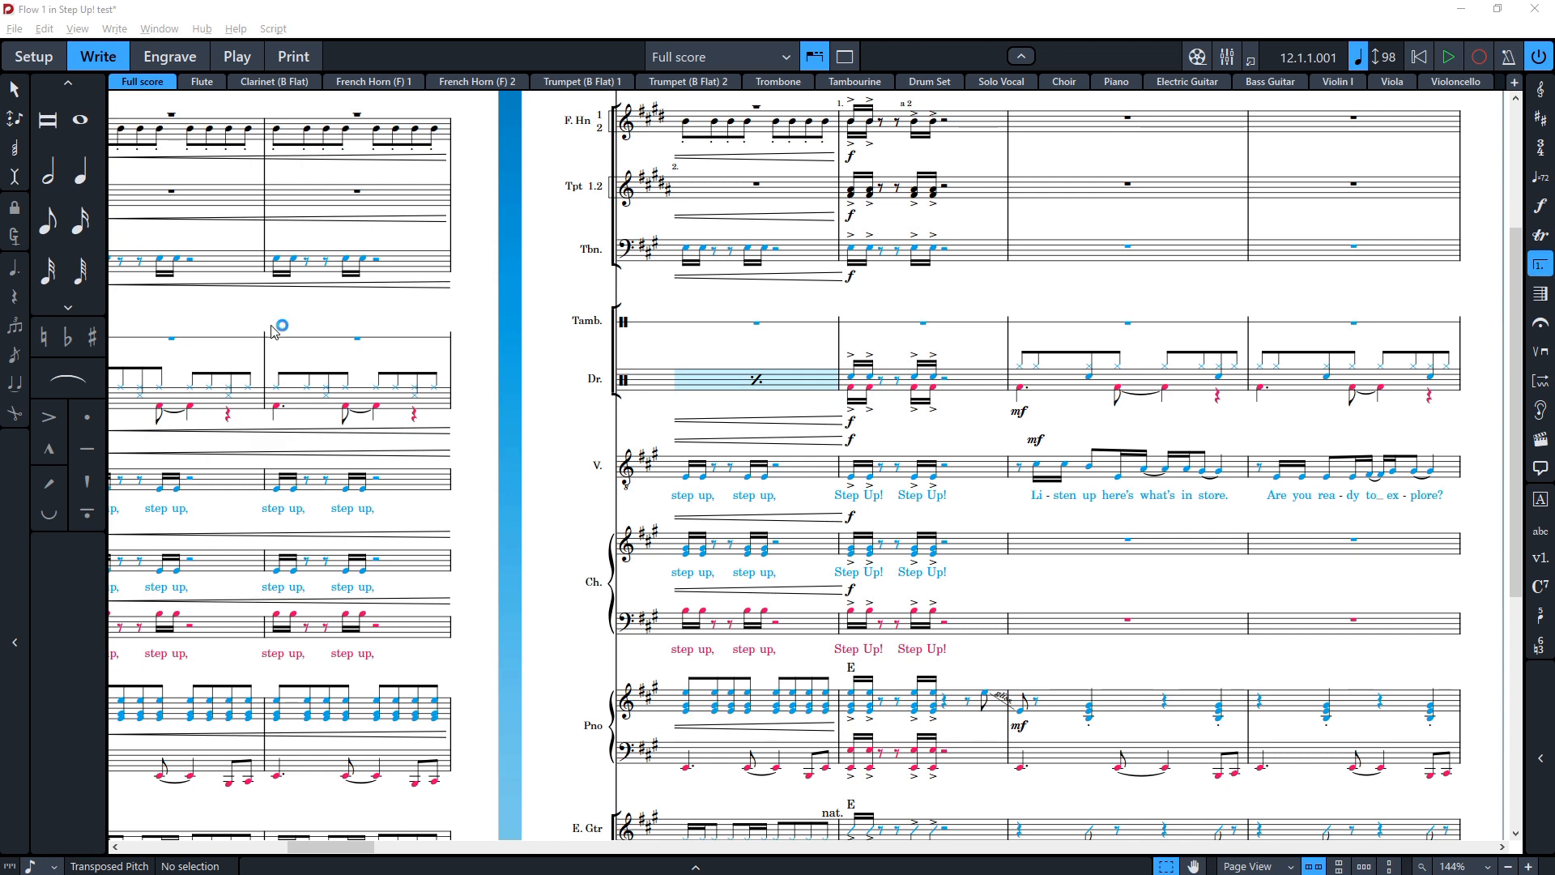
left_click(536, 473)
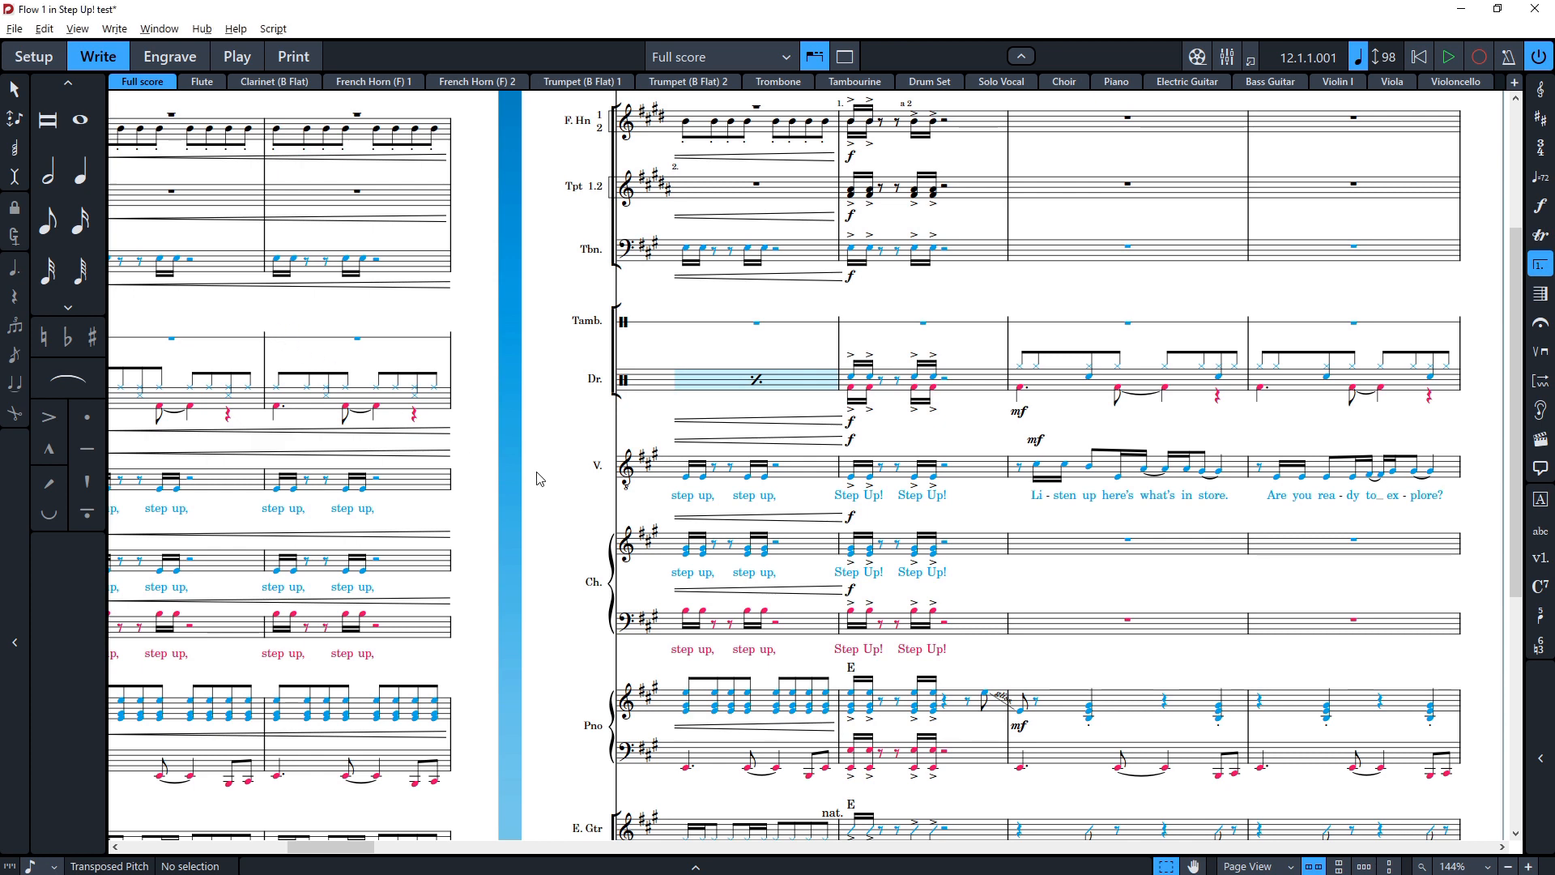
key("Home")
key("Home")
key("Home")
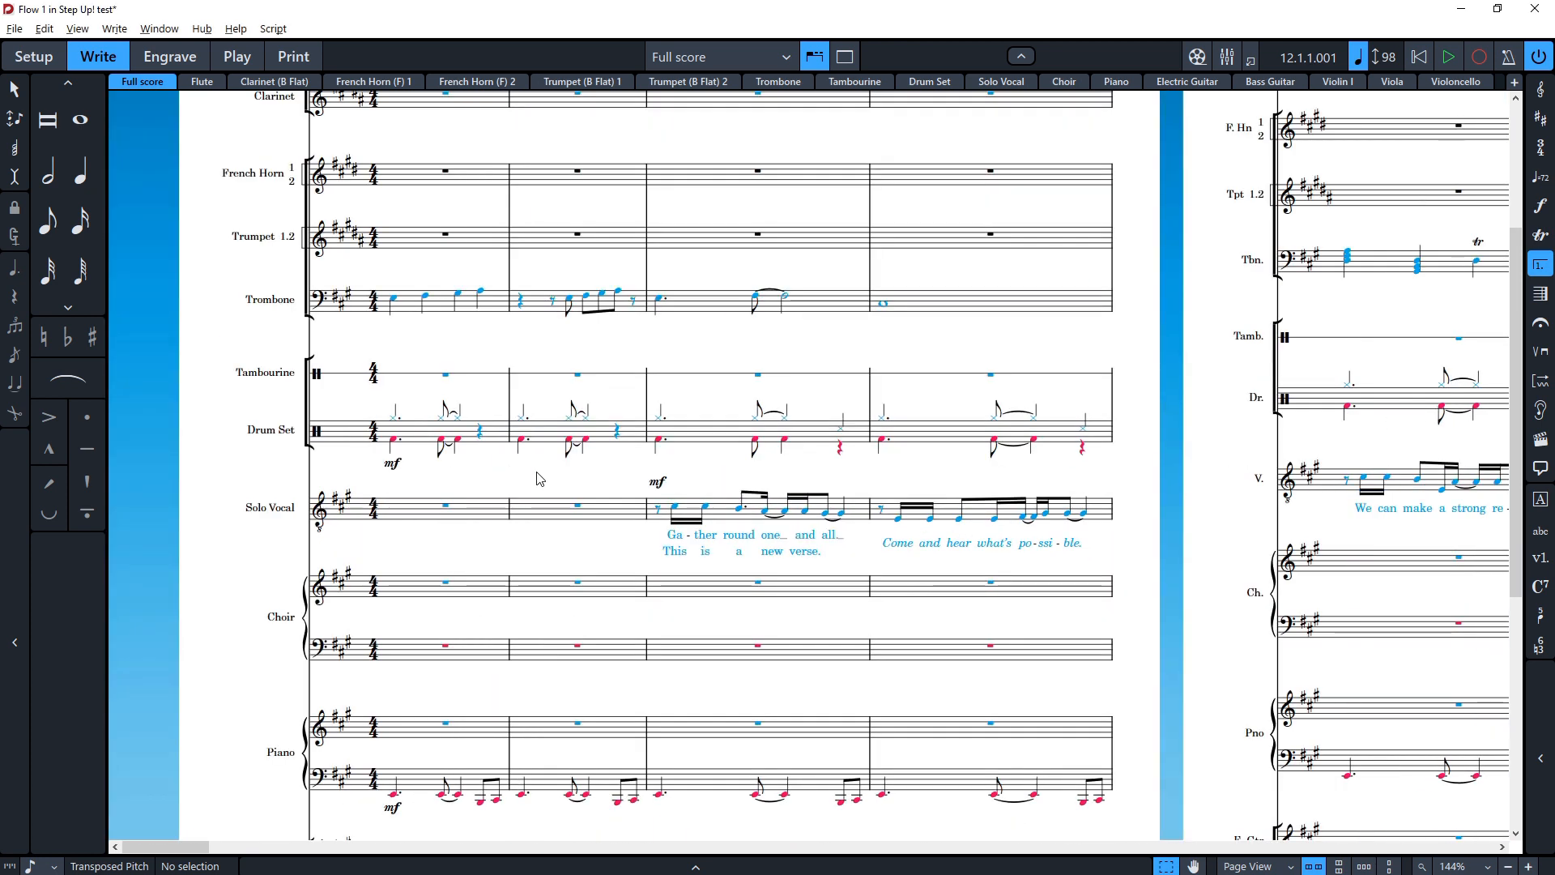
scroll(511, 628, "up", 3)
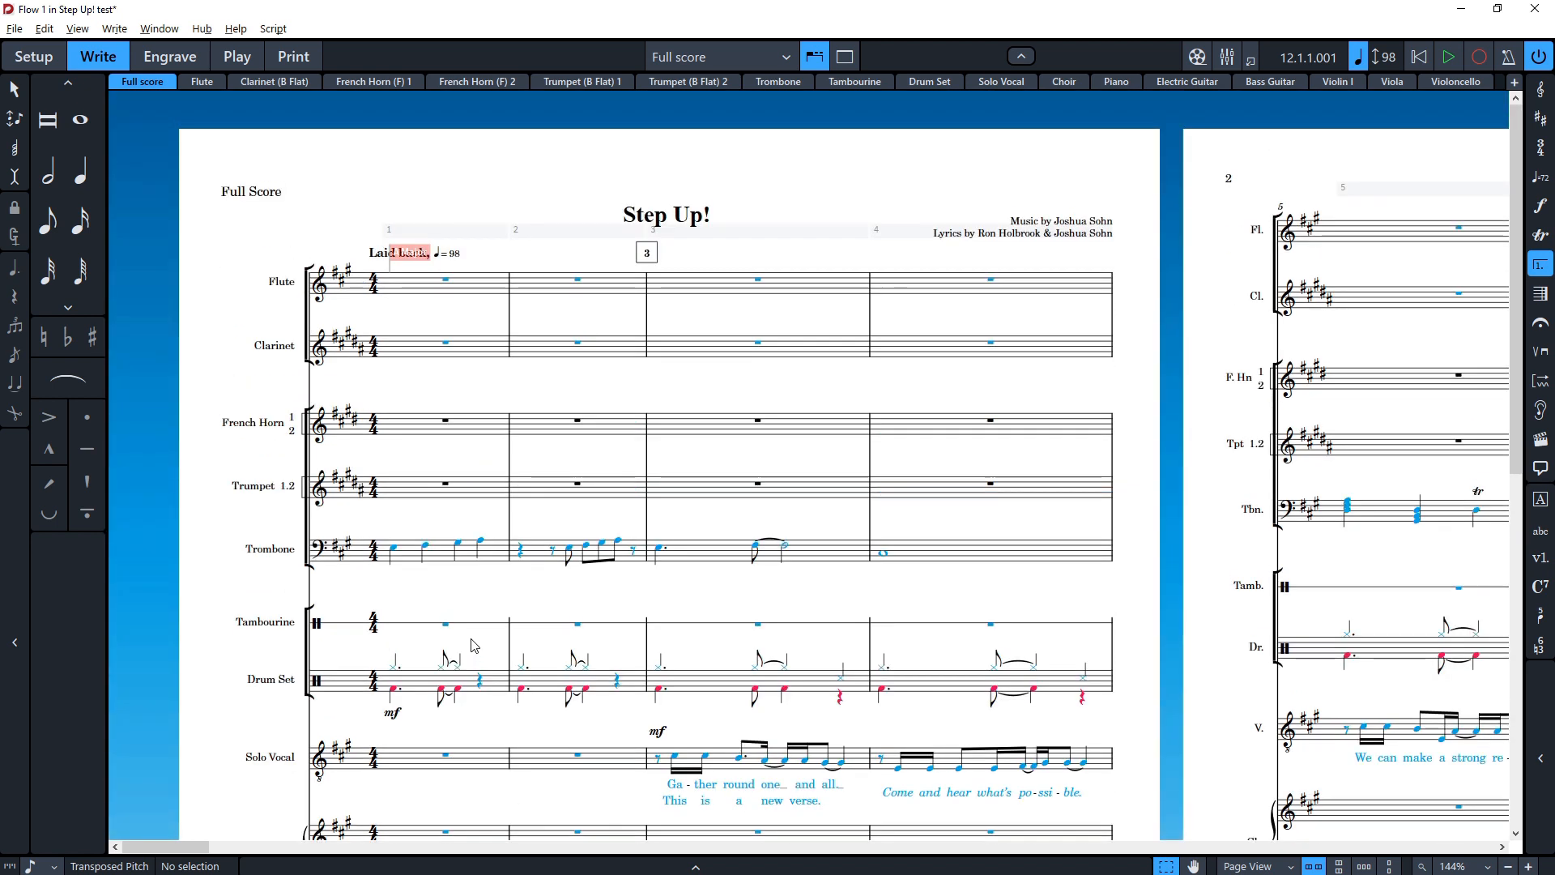
scroll(473, 645, "down", 2)
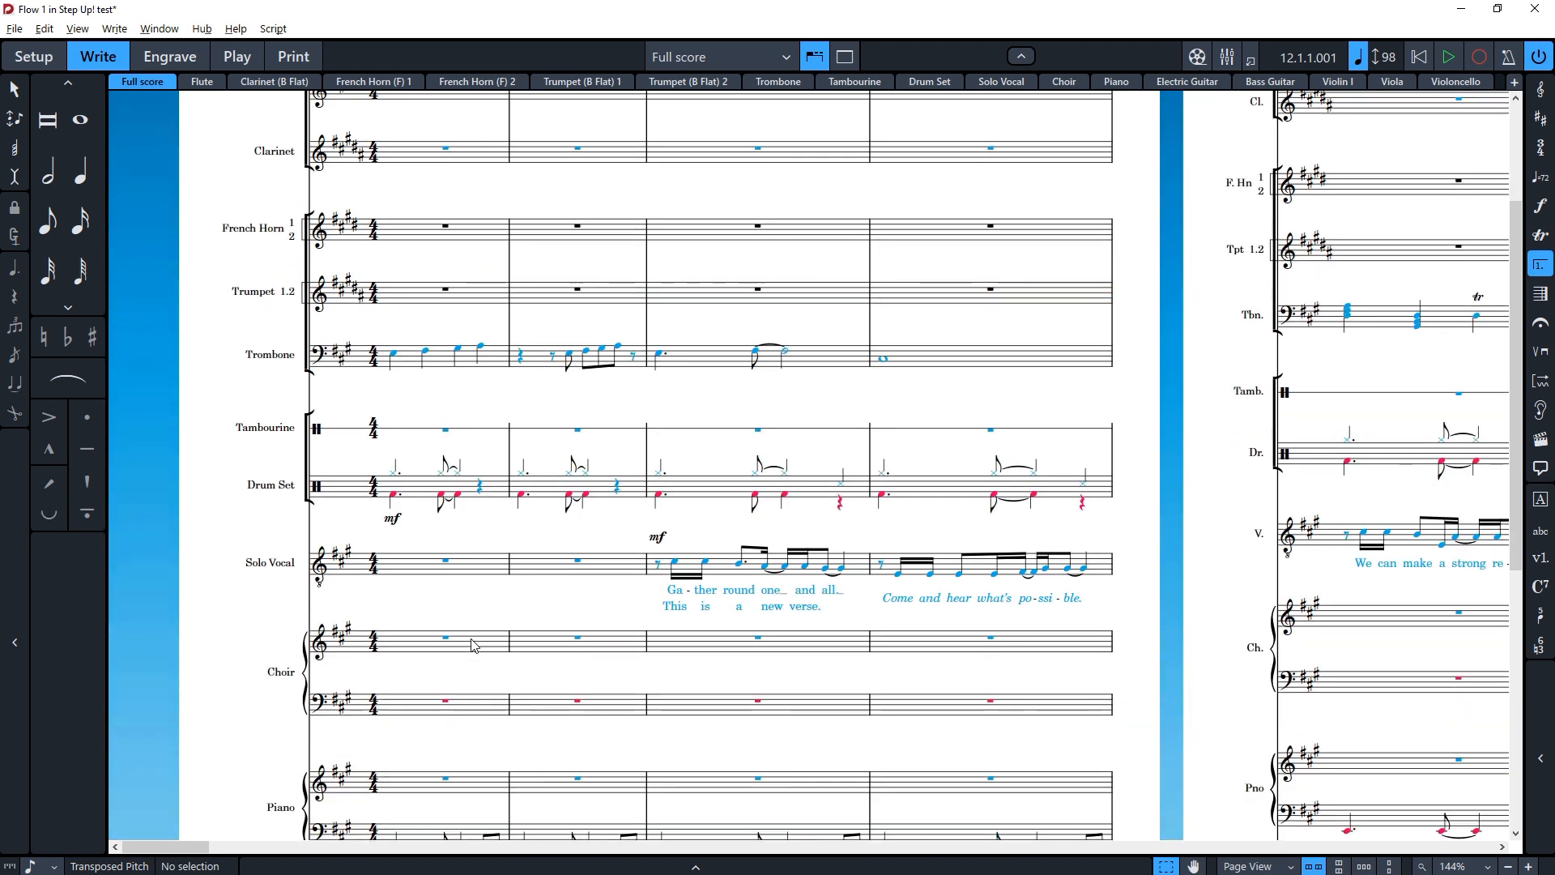
scroll(500, 489, "up", 3)
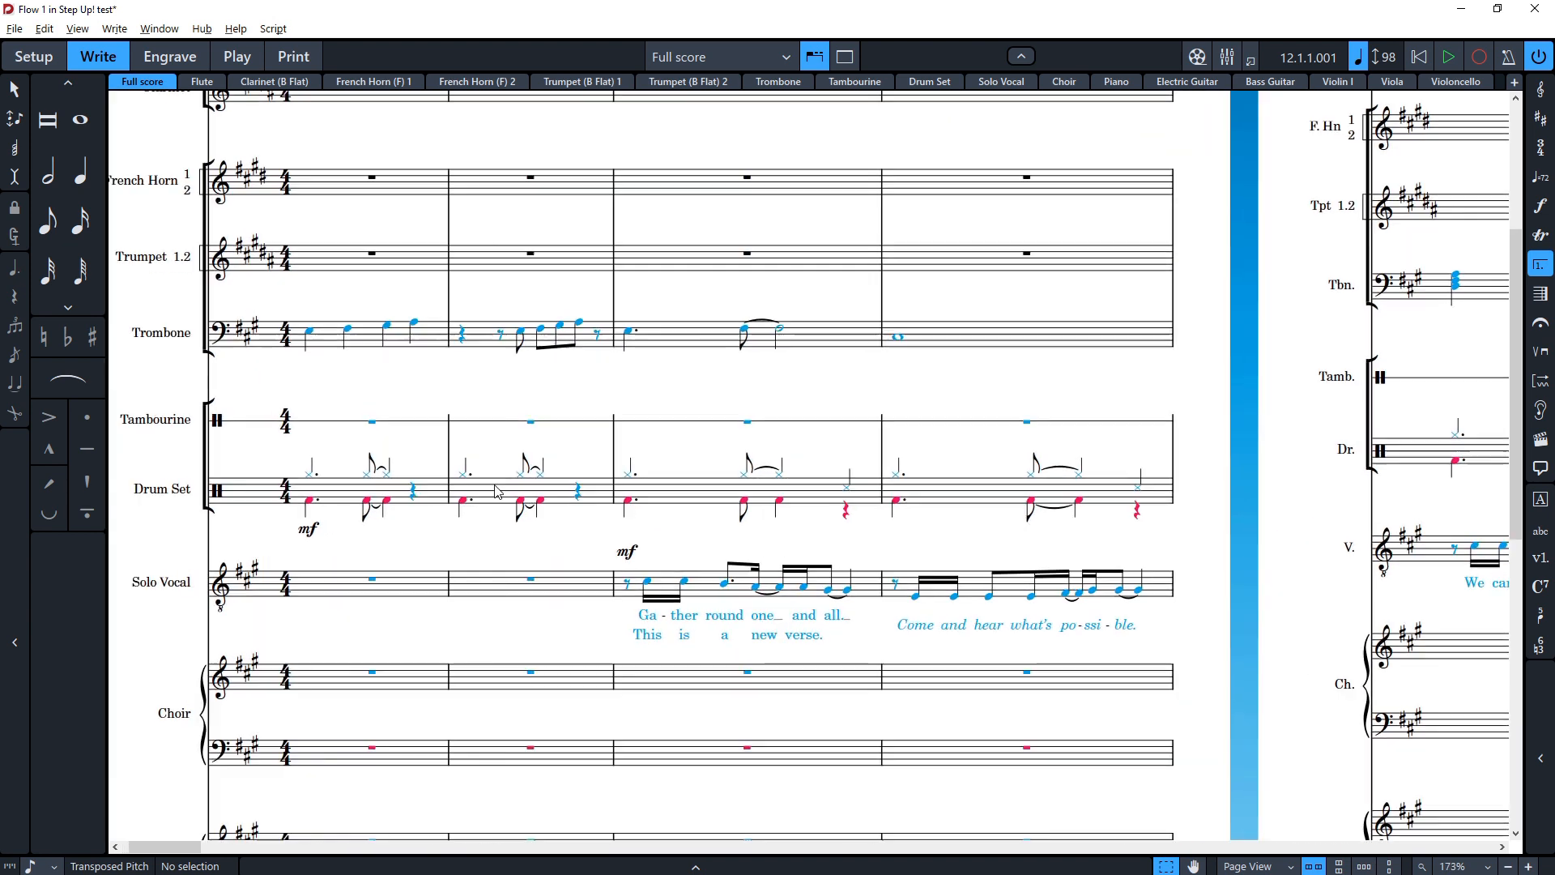
left_click(354, 494)
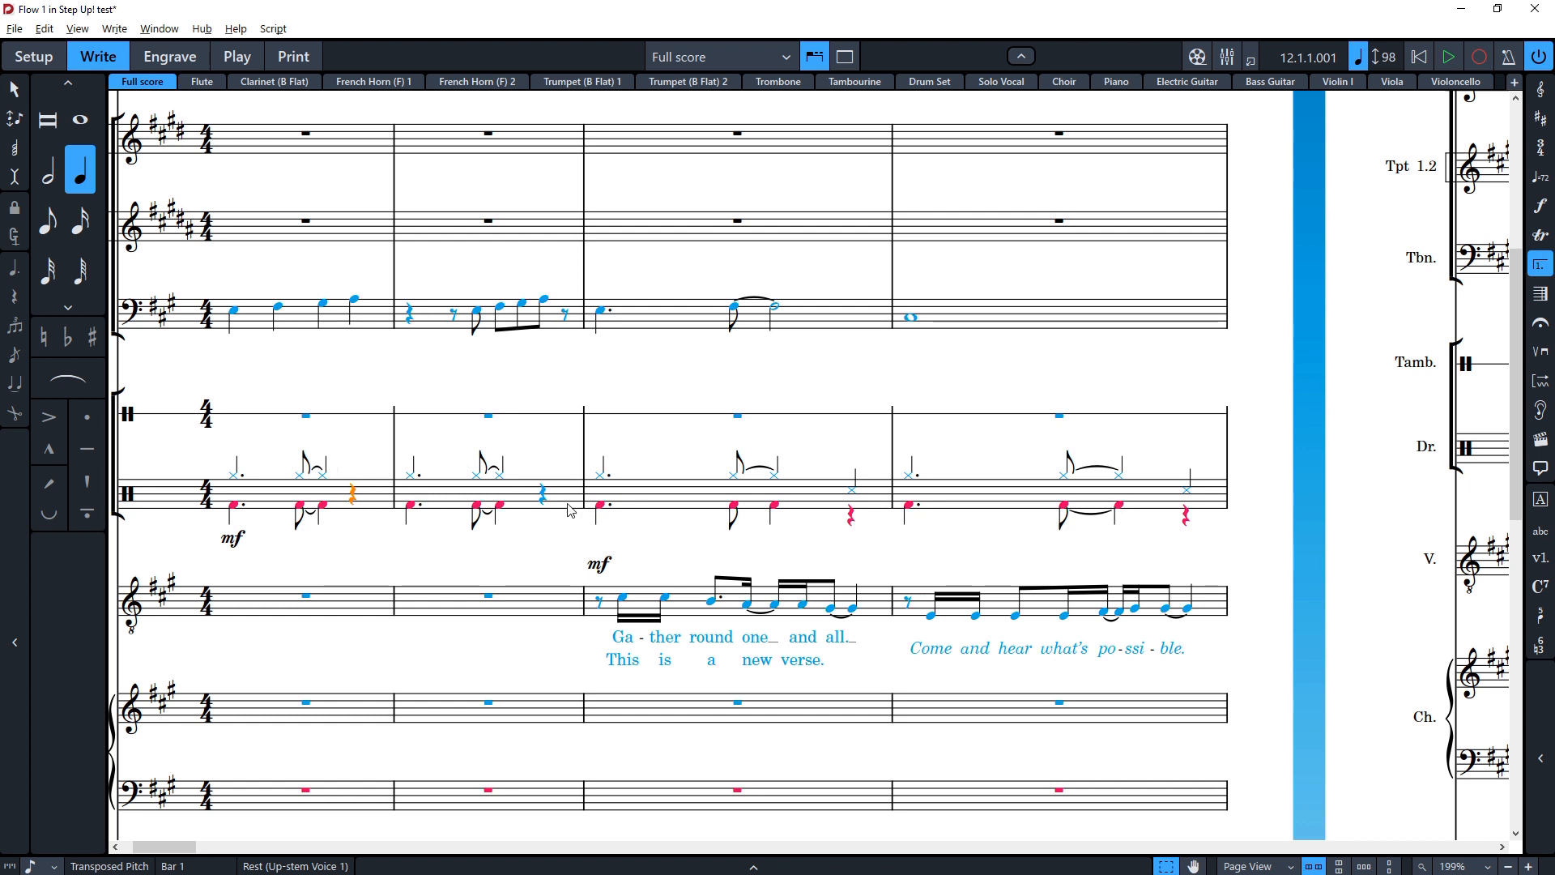
scroll(571, 518, "right", 5)
scroll(566, 545, "right", 4)
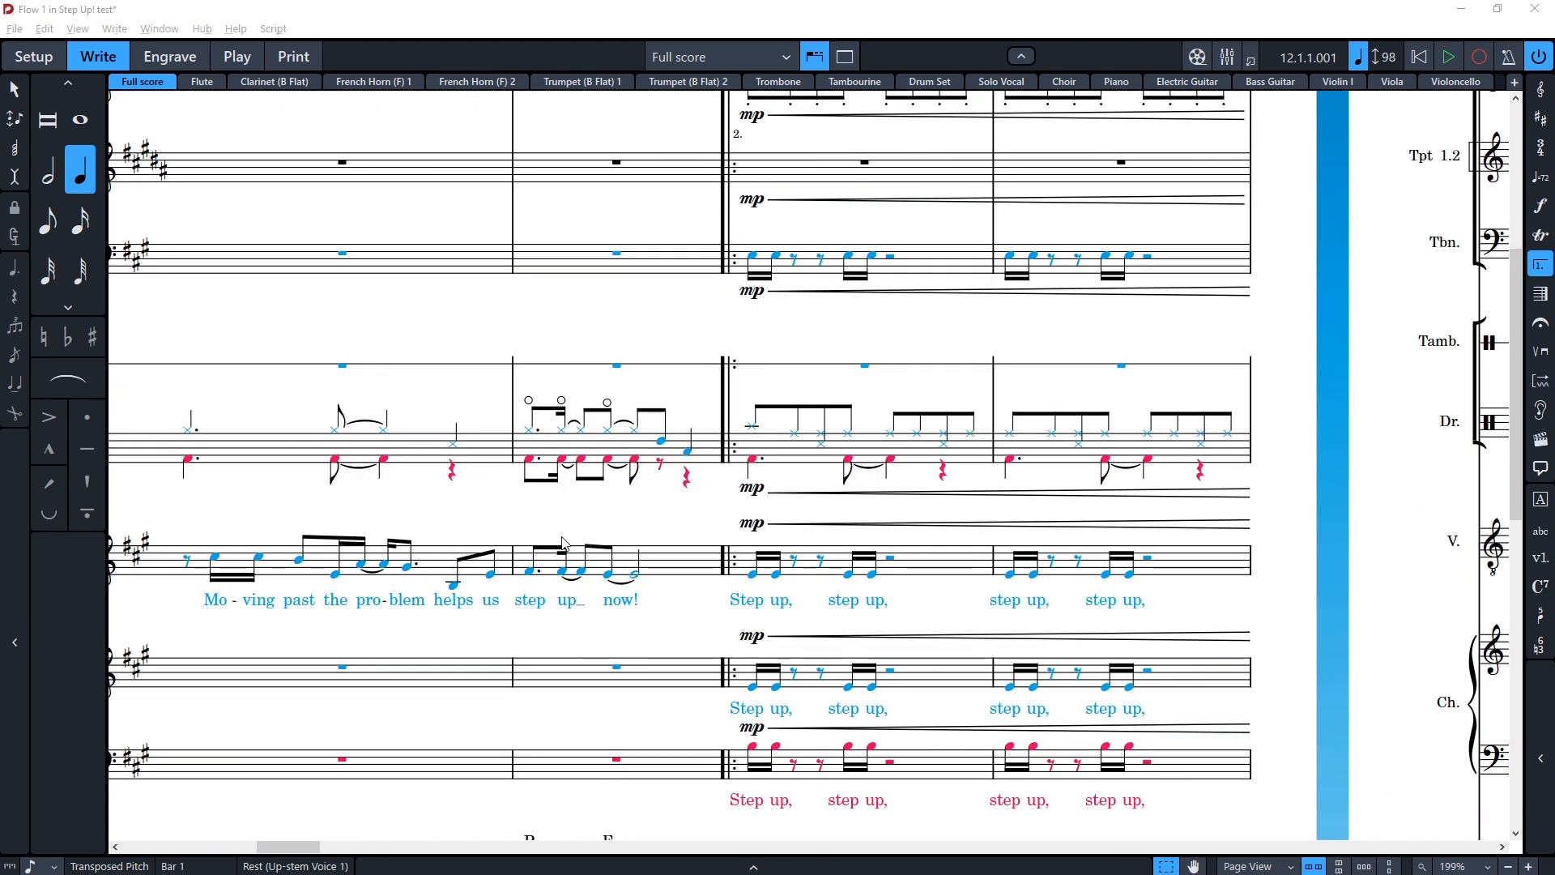
Step: Switch to Sibelius and try moving the rest in bar 34 of the part downward
key("alt+Tab")
key("alt+Tab")
key("alt+Tab")
key("alt+Tab")
scroll(528, 374, "up", 2)
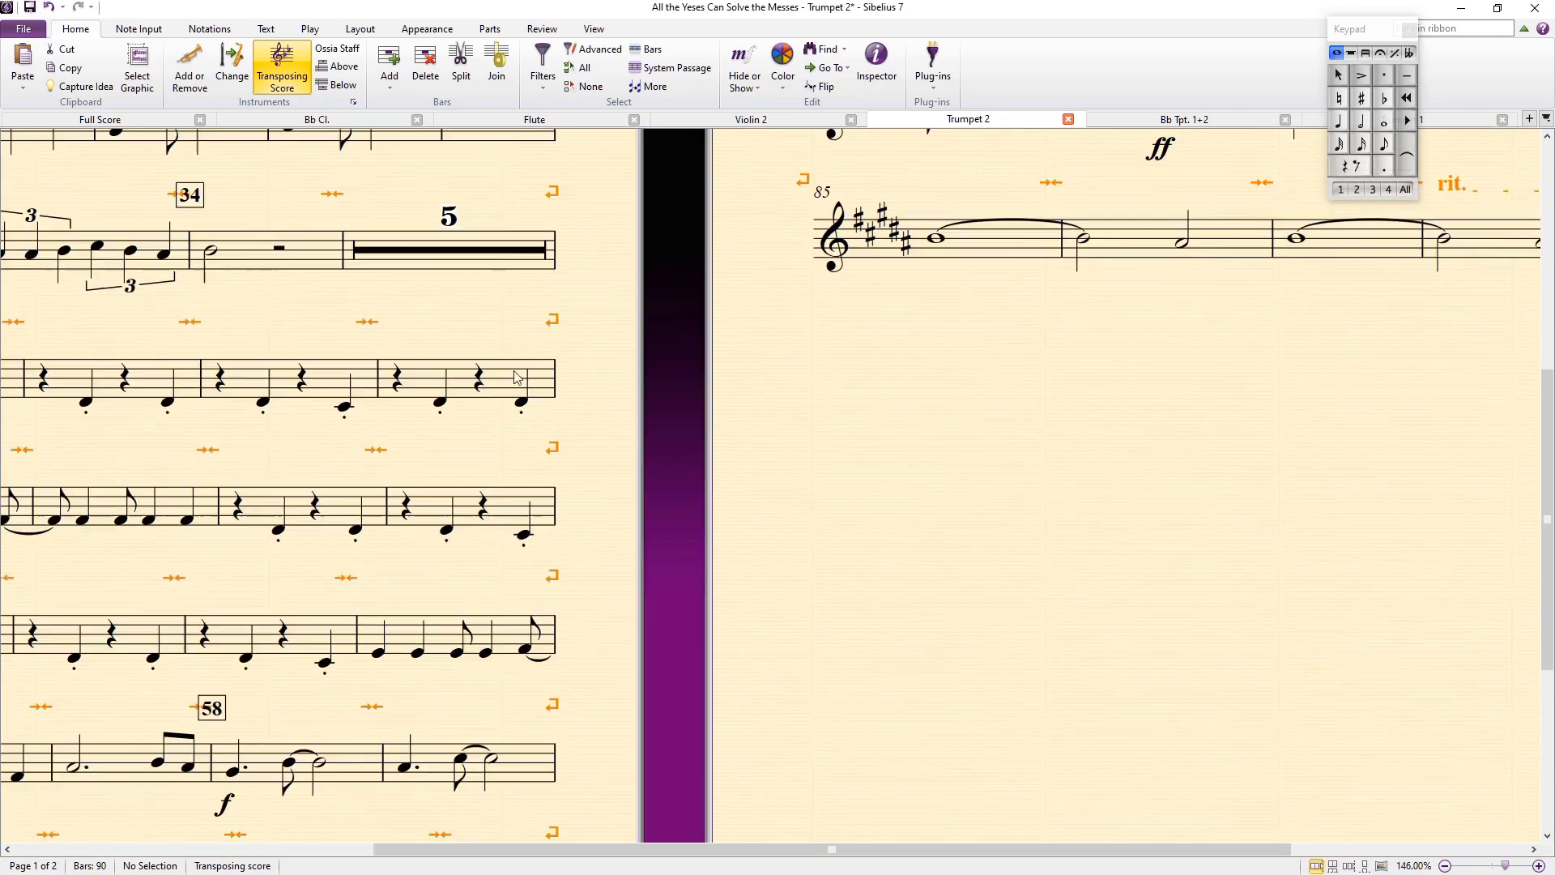
left_click(278, 249)
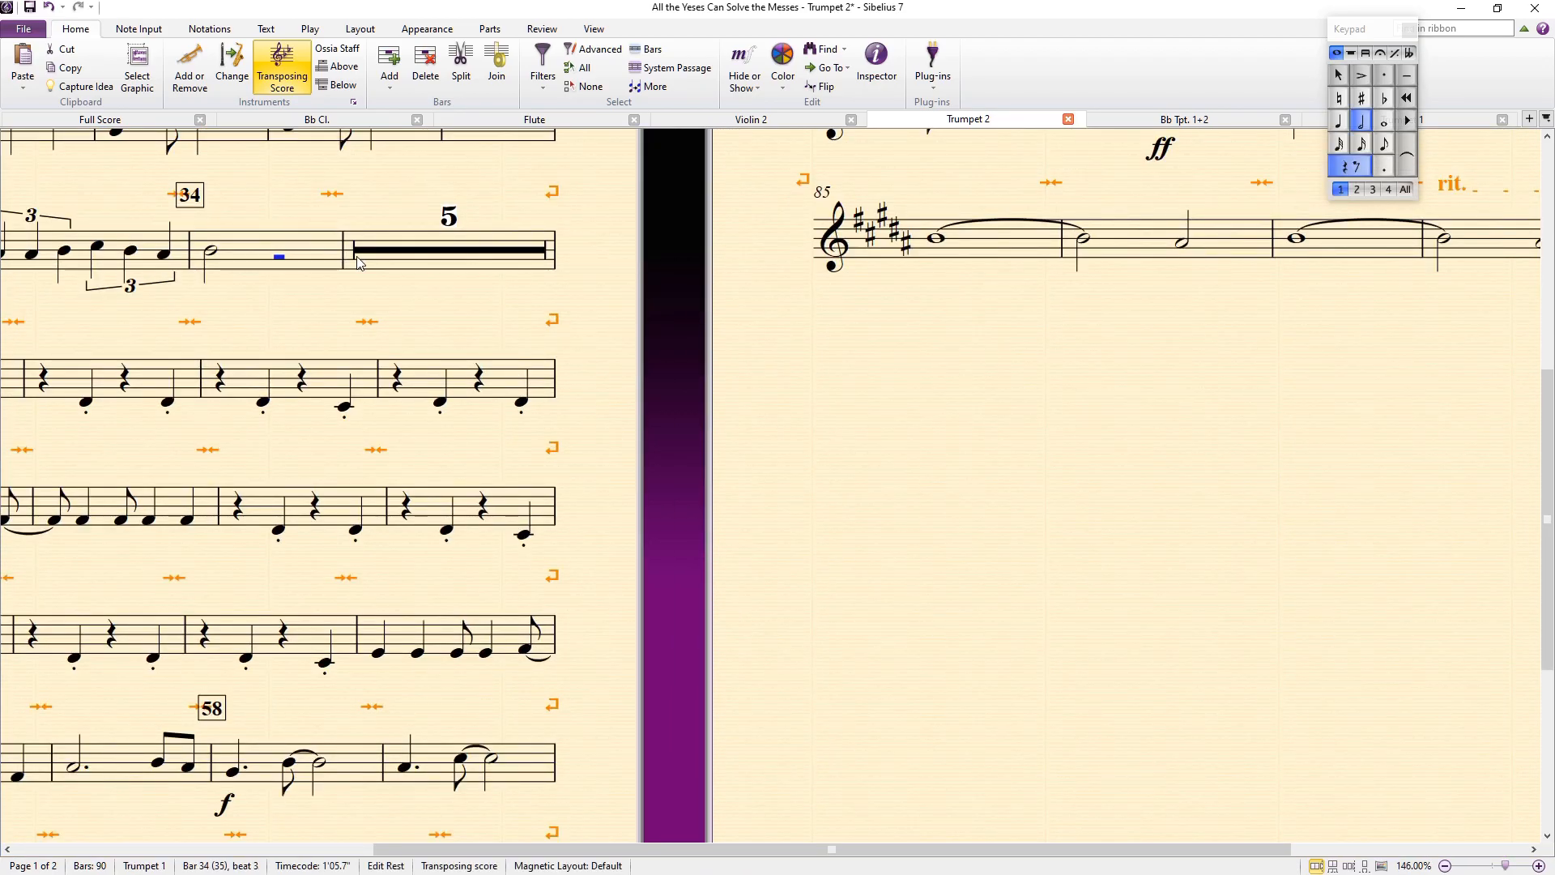
key("Down")
key("Down")
key("Down")
key("Down")
key("Escape")
Step: Switch back to Dorico and scroll through the full score's choir entry passage
key("alt+Tab")
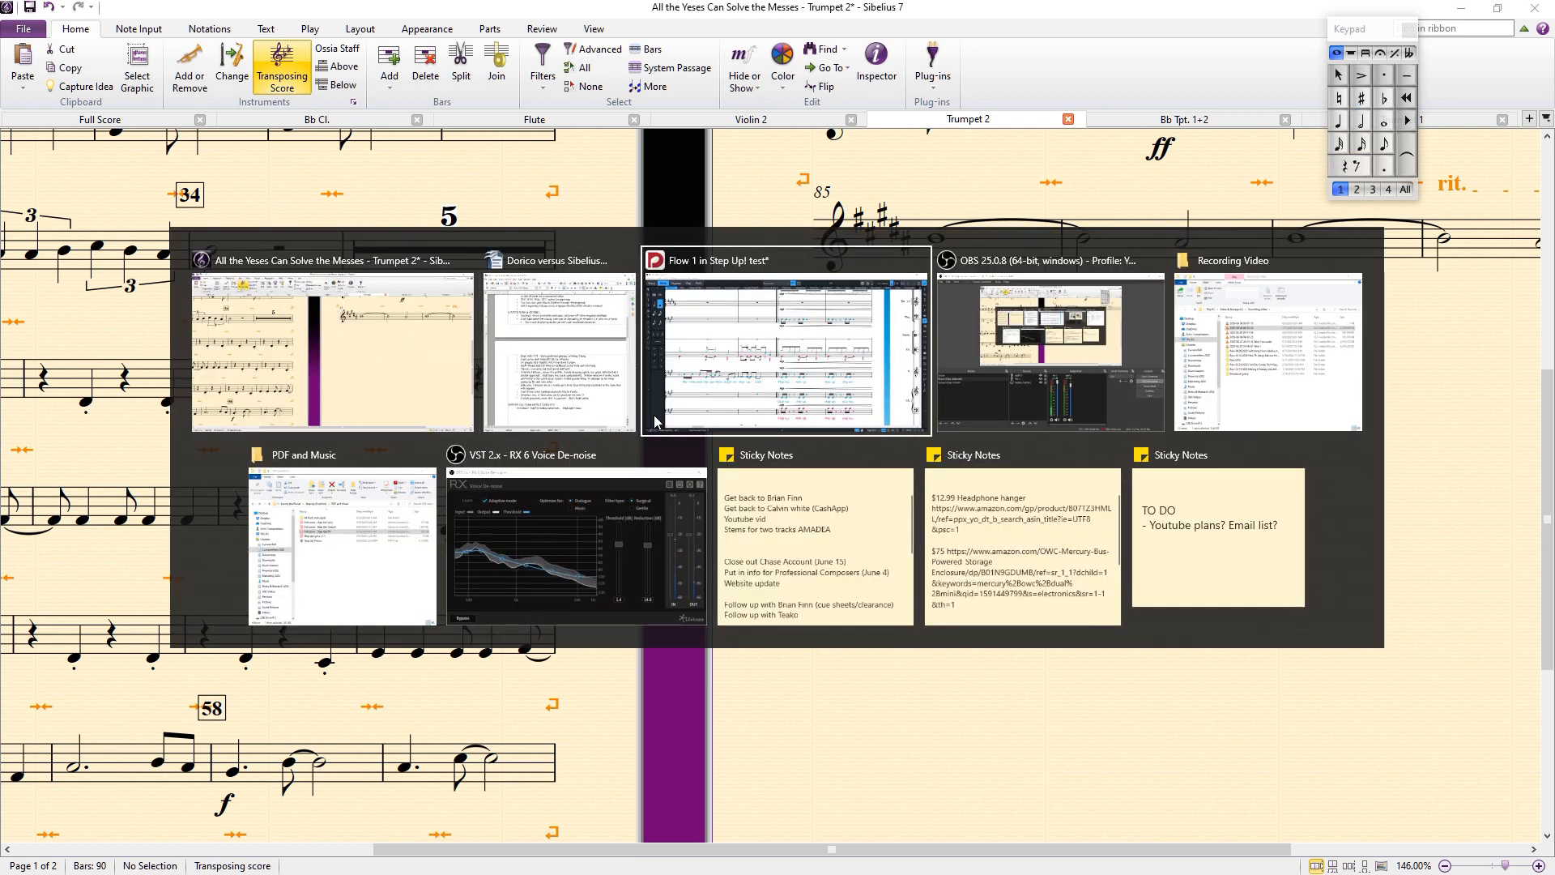
left_click(655, 422)
scroll(576, 502, "right", 10)
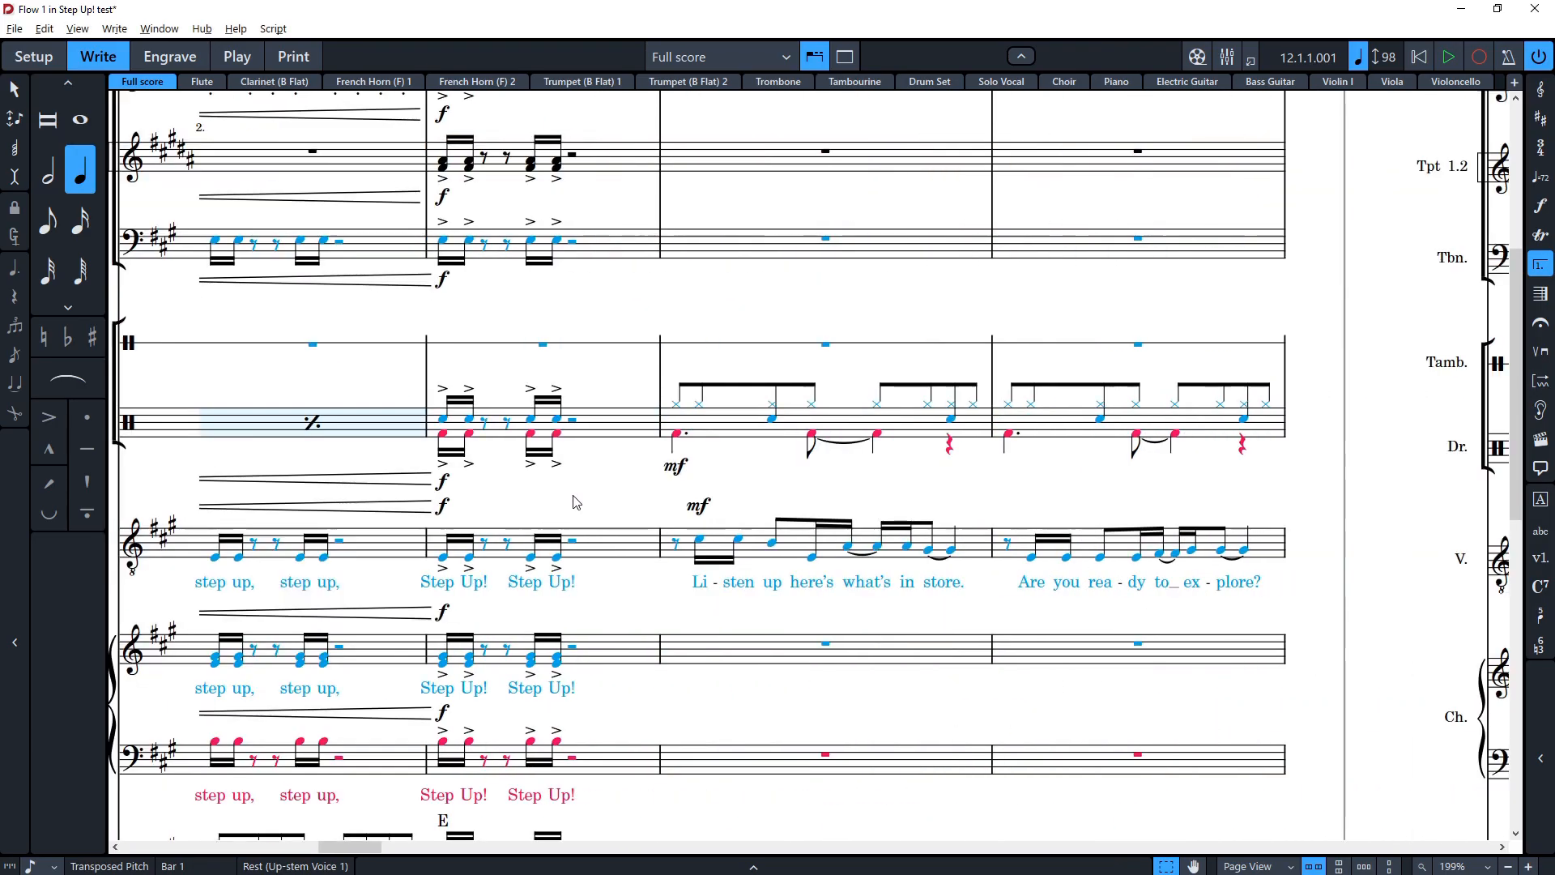
scroll(576, 502, "right", 15)
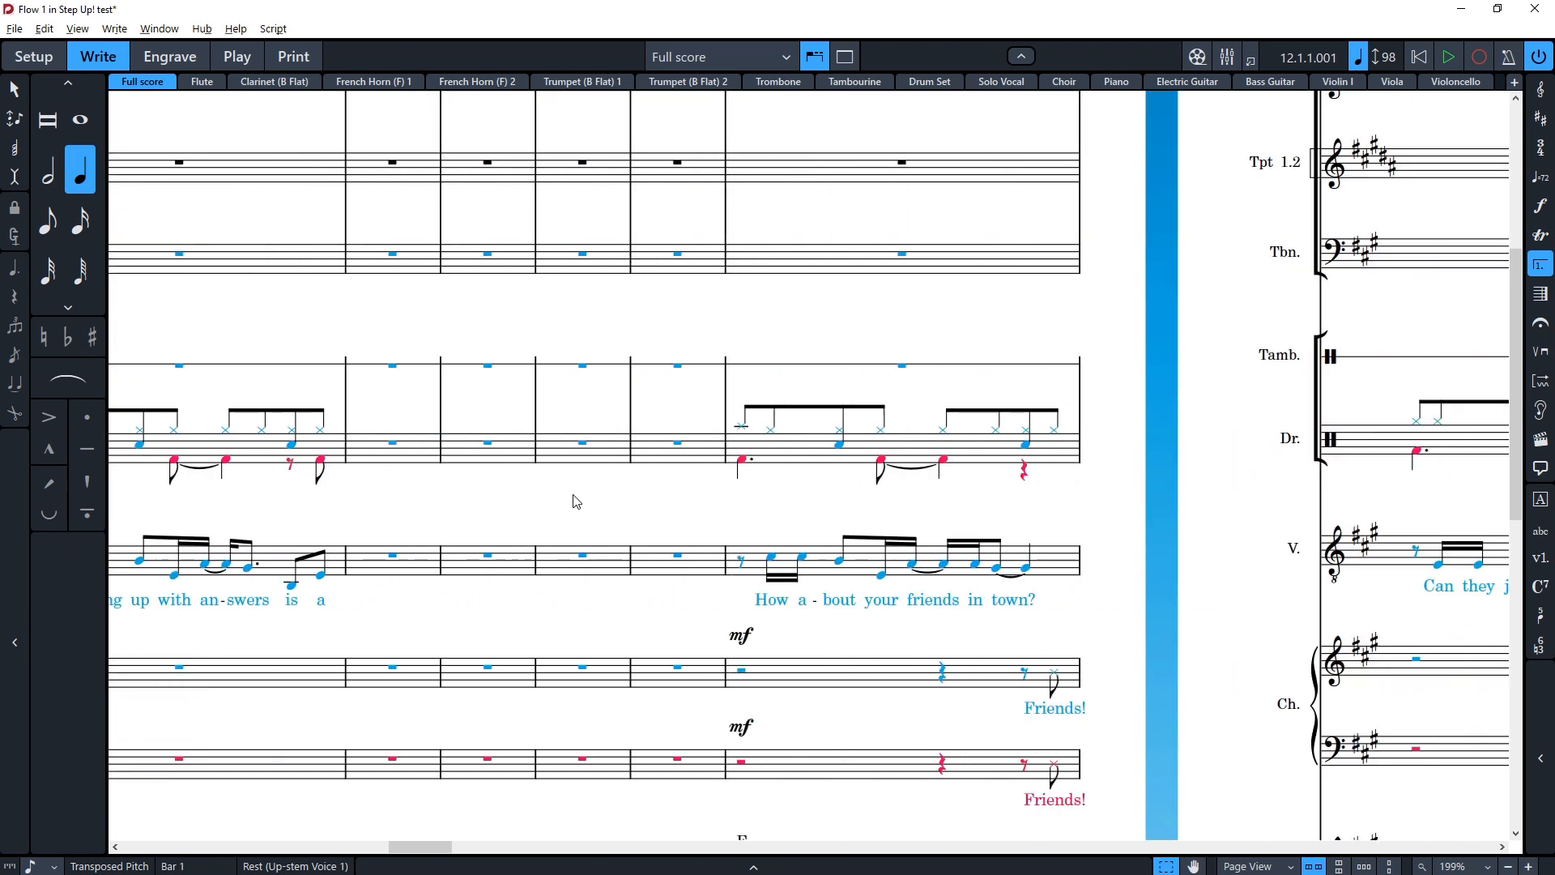
scroll(576, 502, "left", 5)
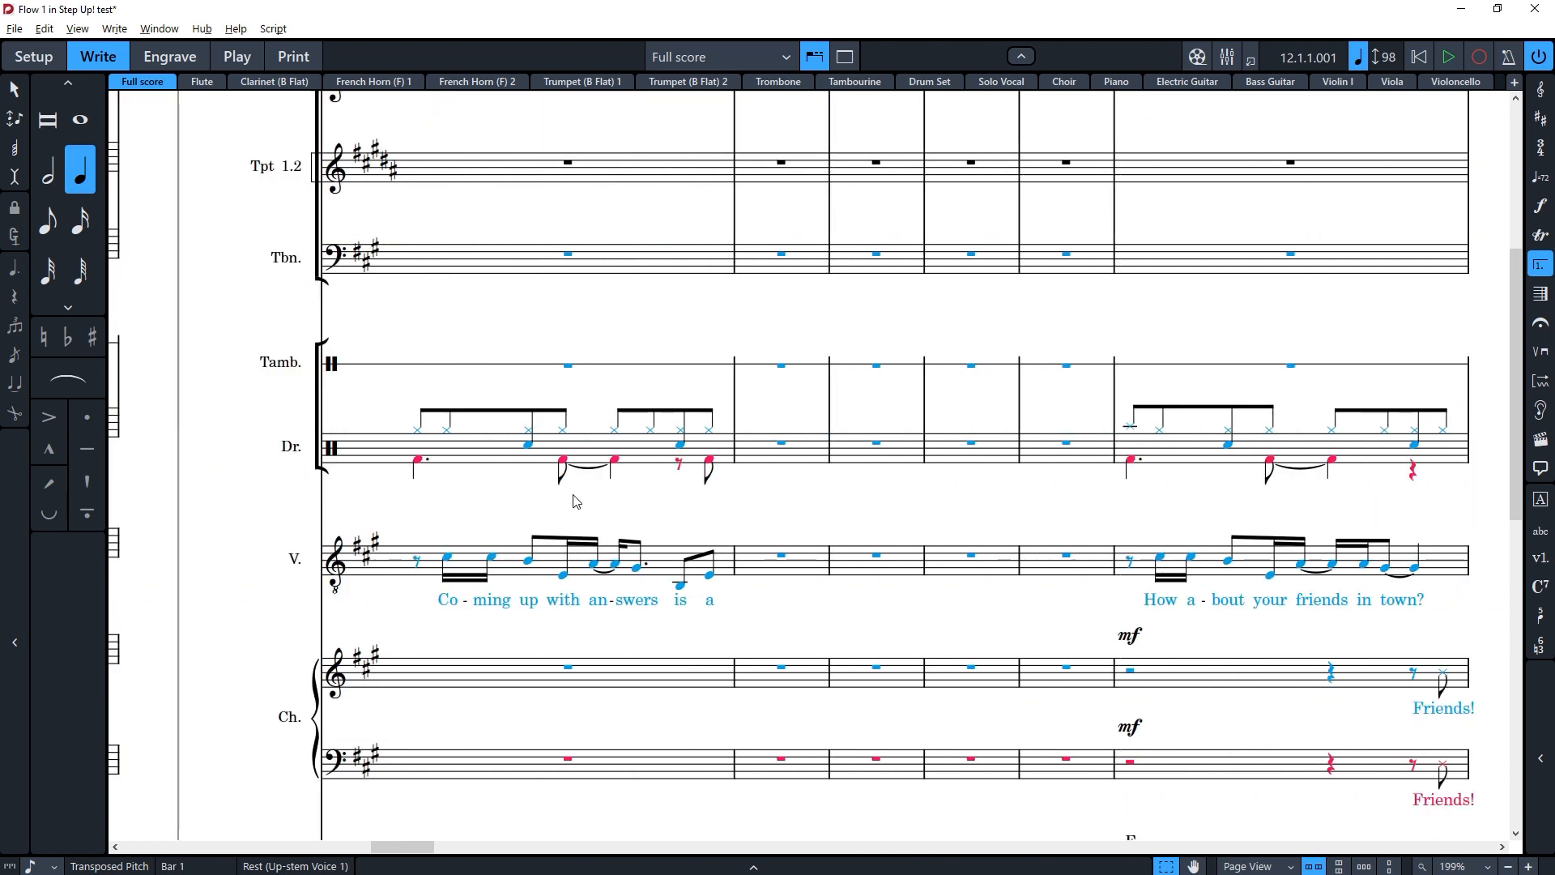
Step: Scroll through the full score's verse passage across the drums, vocal, choir and piano staves
key("5")
left_click(679, 468)
scroll(672, 473, "right", 11)
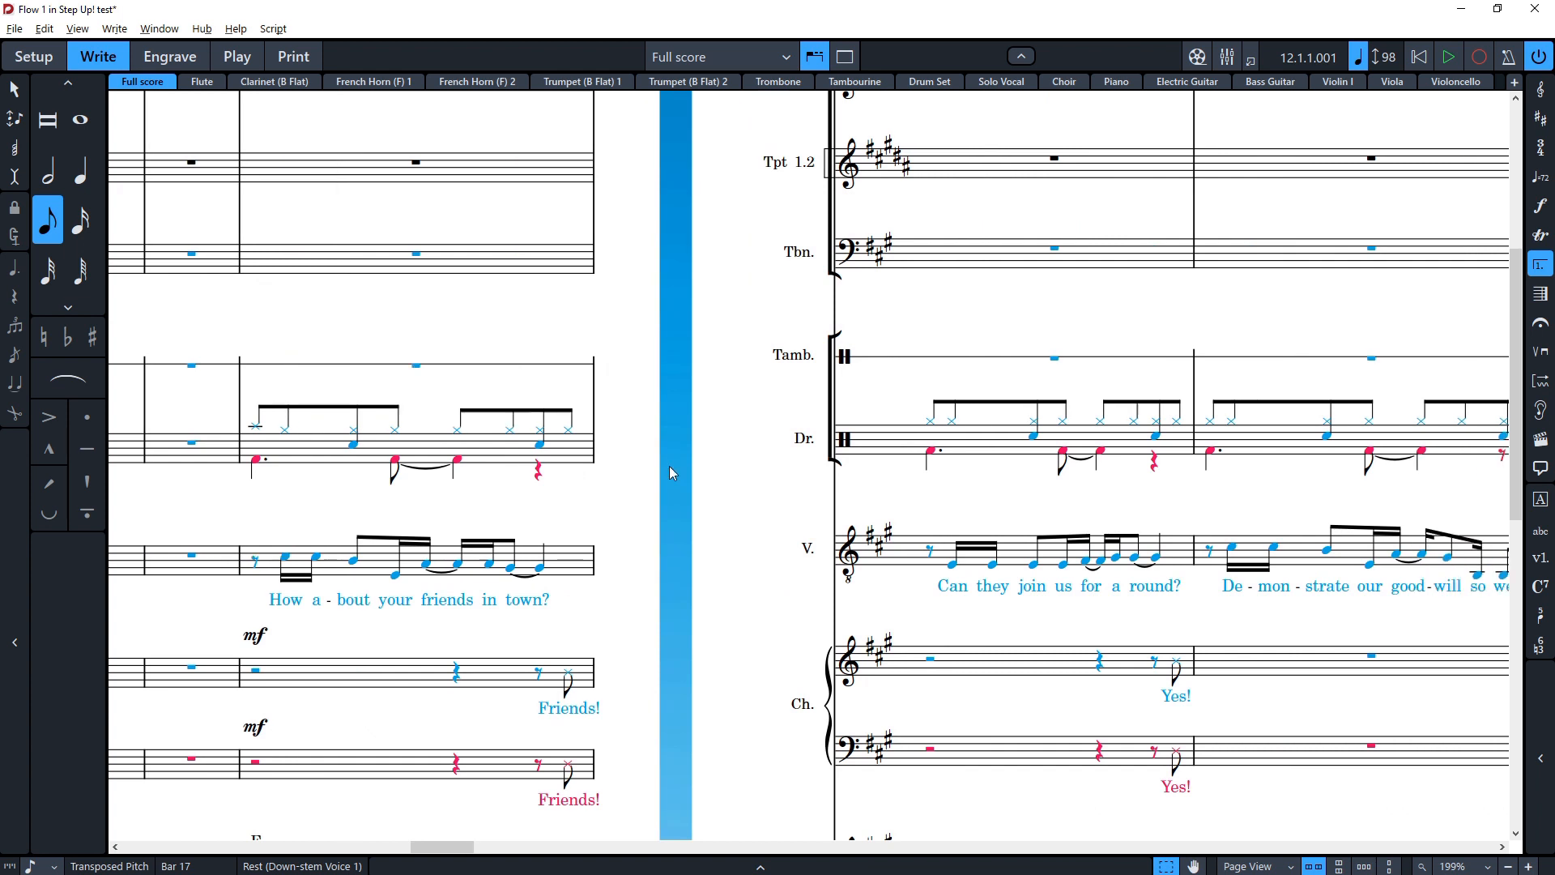
scroll(669, 465, "right", 8)
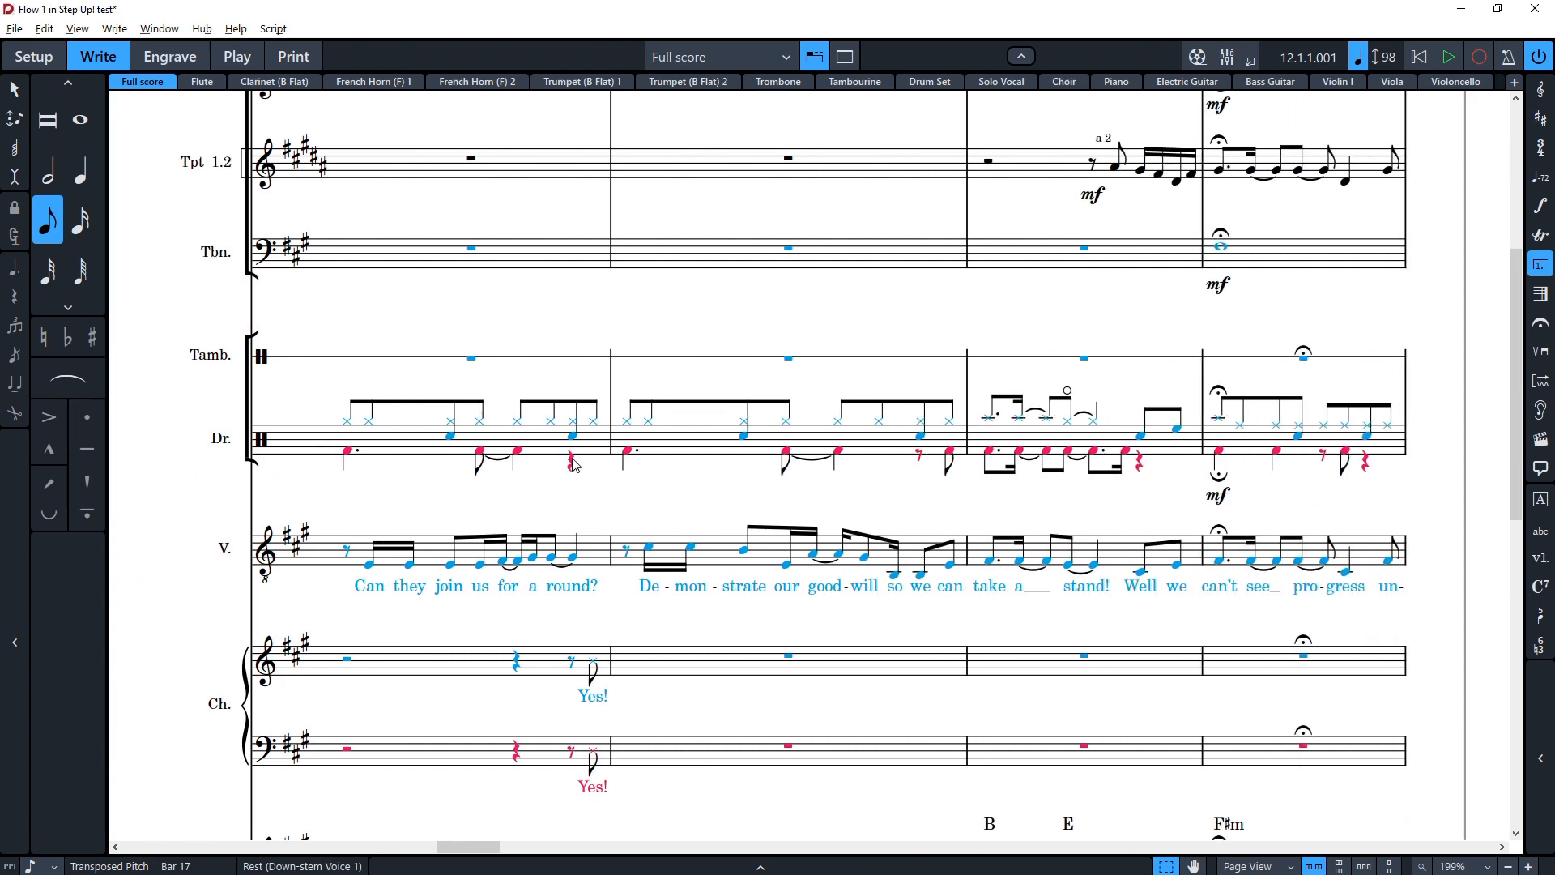
scroll(571, 460, "down", 3)
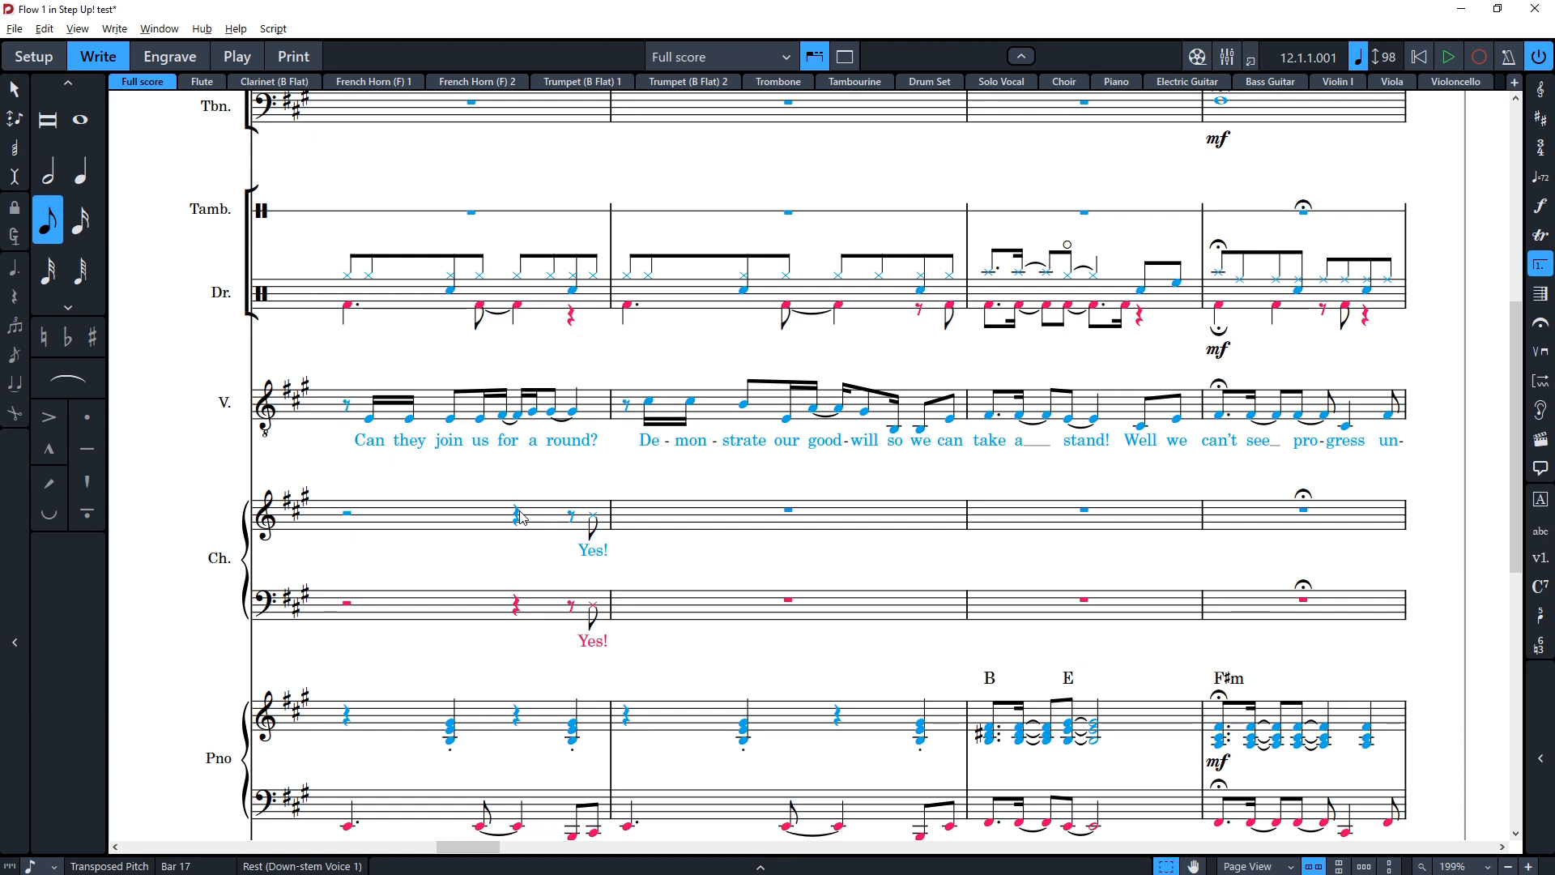
scroll(640, 598, "down", 2)
scroll(673, 615, "up", 5)
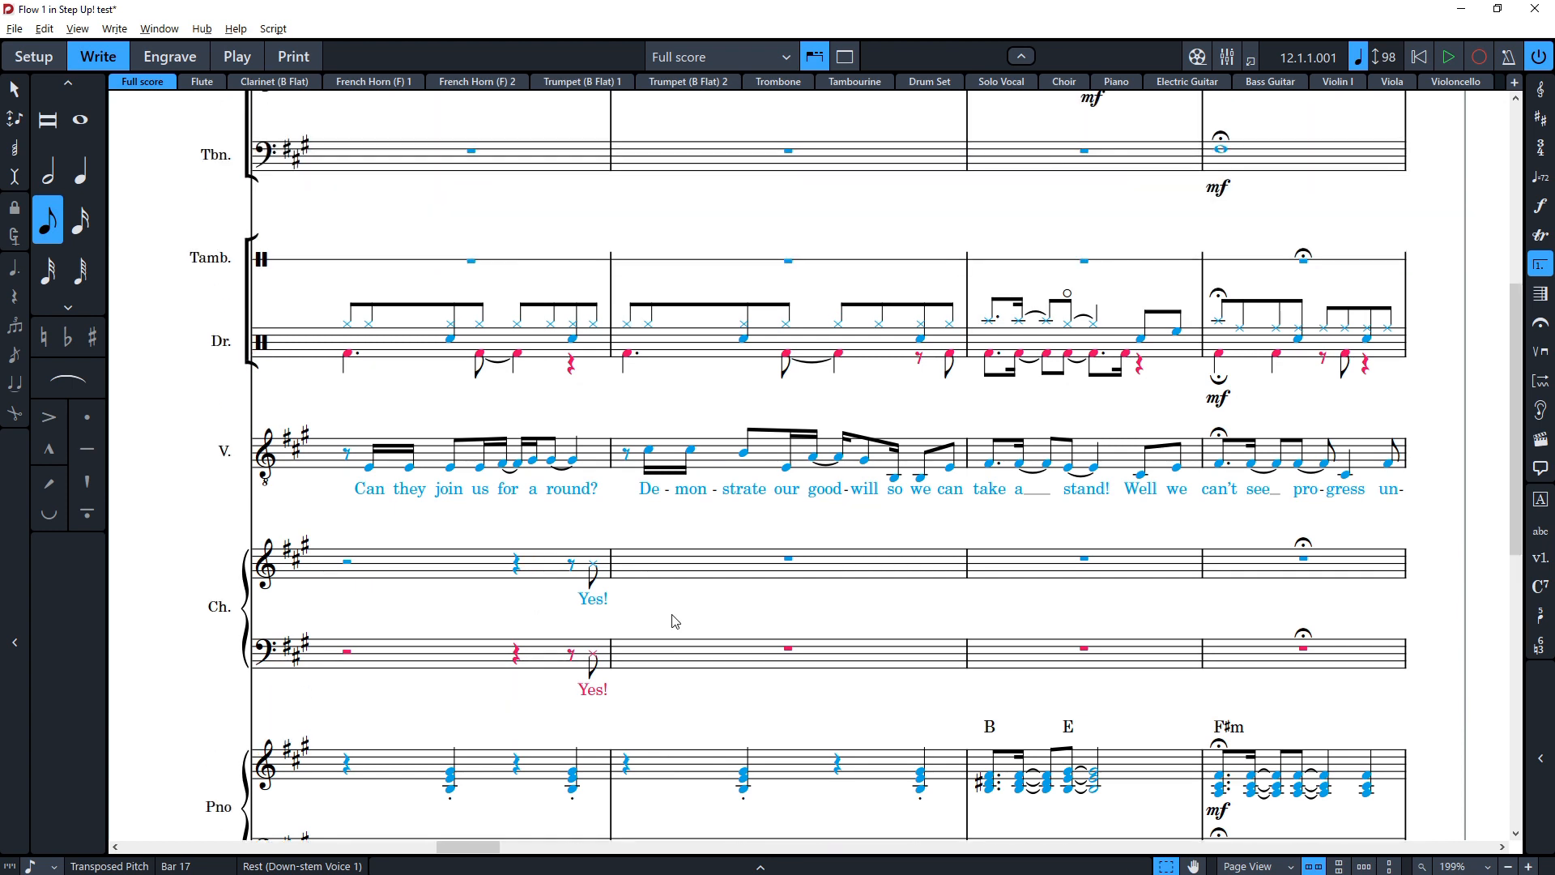
scroll(673, 615, "right", 2)
scroll(673, 621, "right", 5)
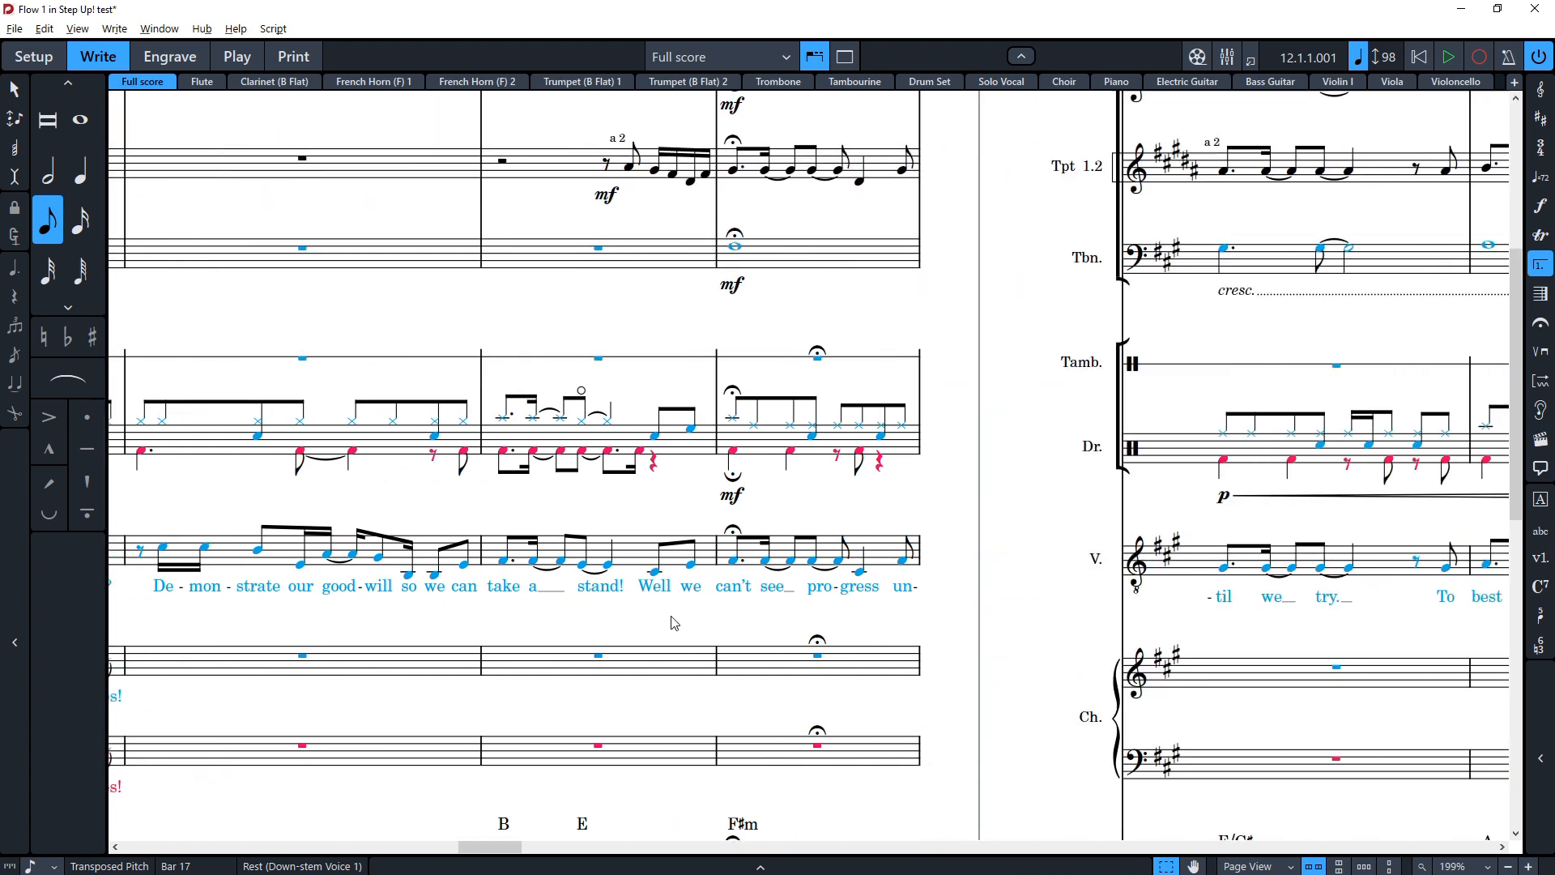
scroll(672, 510, "left", 15)
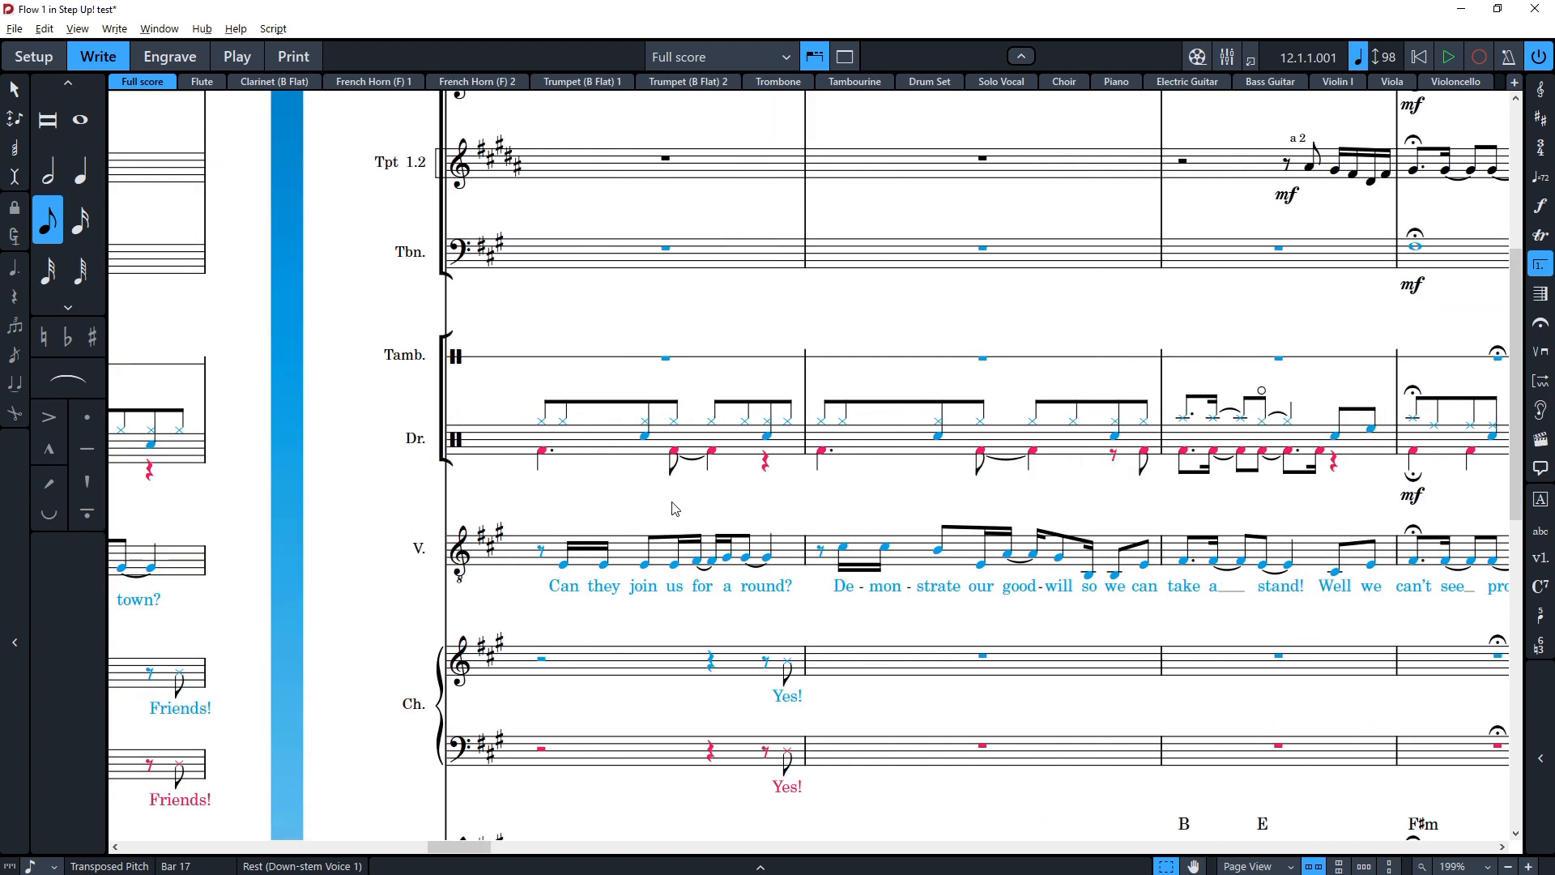
scroll(674, 508, "left", 15)
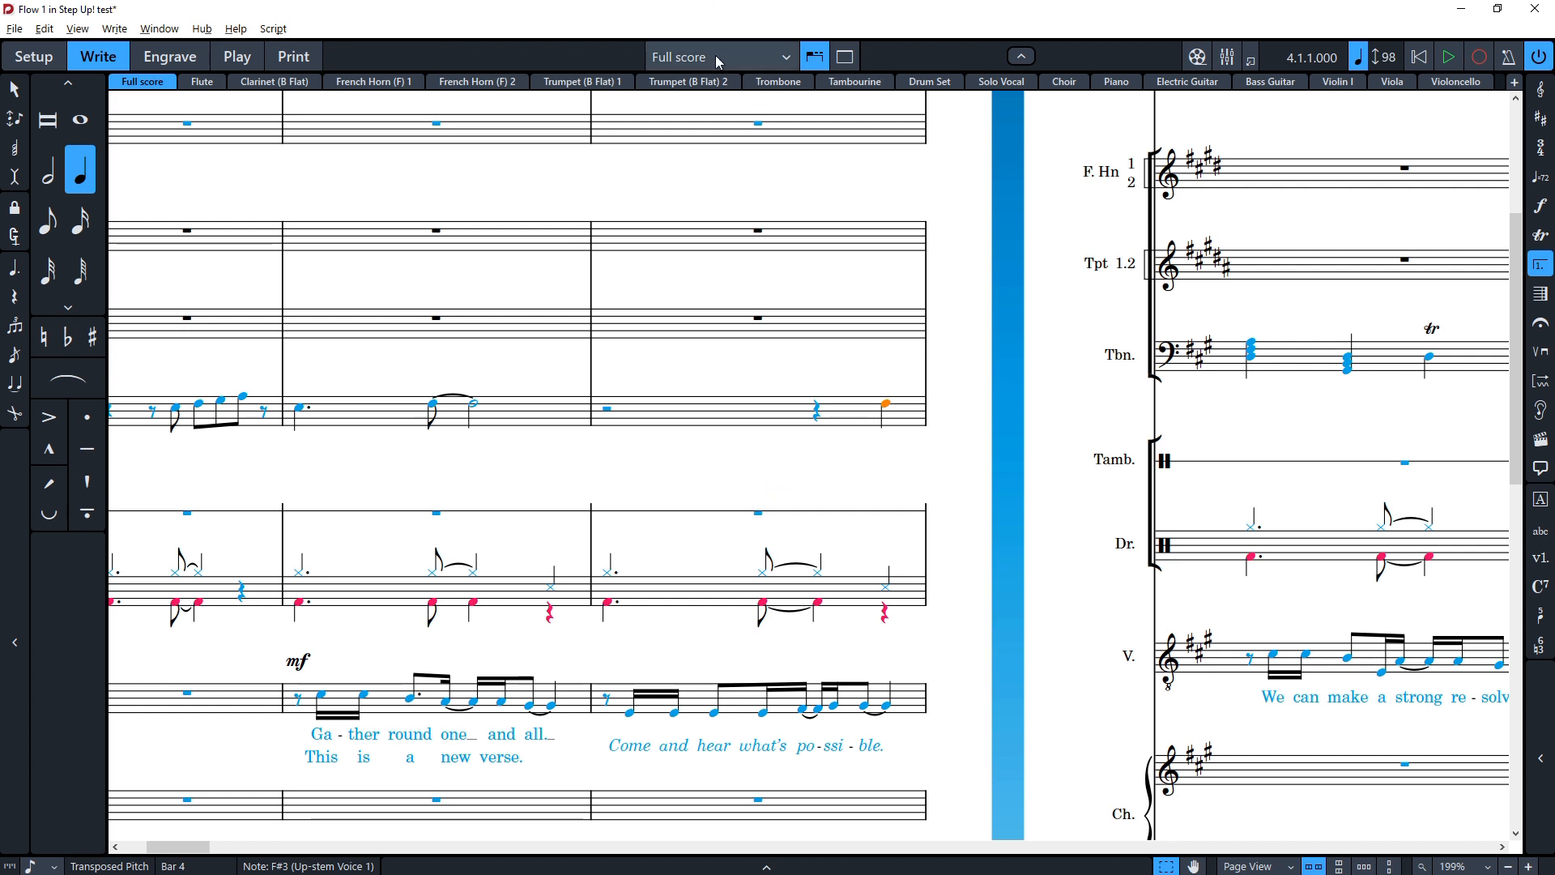
Step: Switch to Play mode and scroll through the instrument tracks in the piano roll
left_click(237, 56)
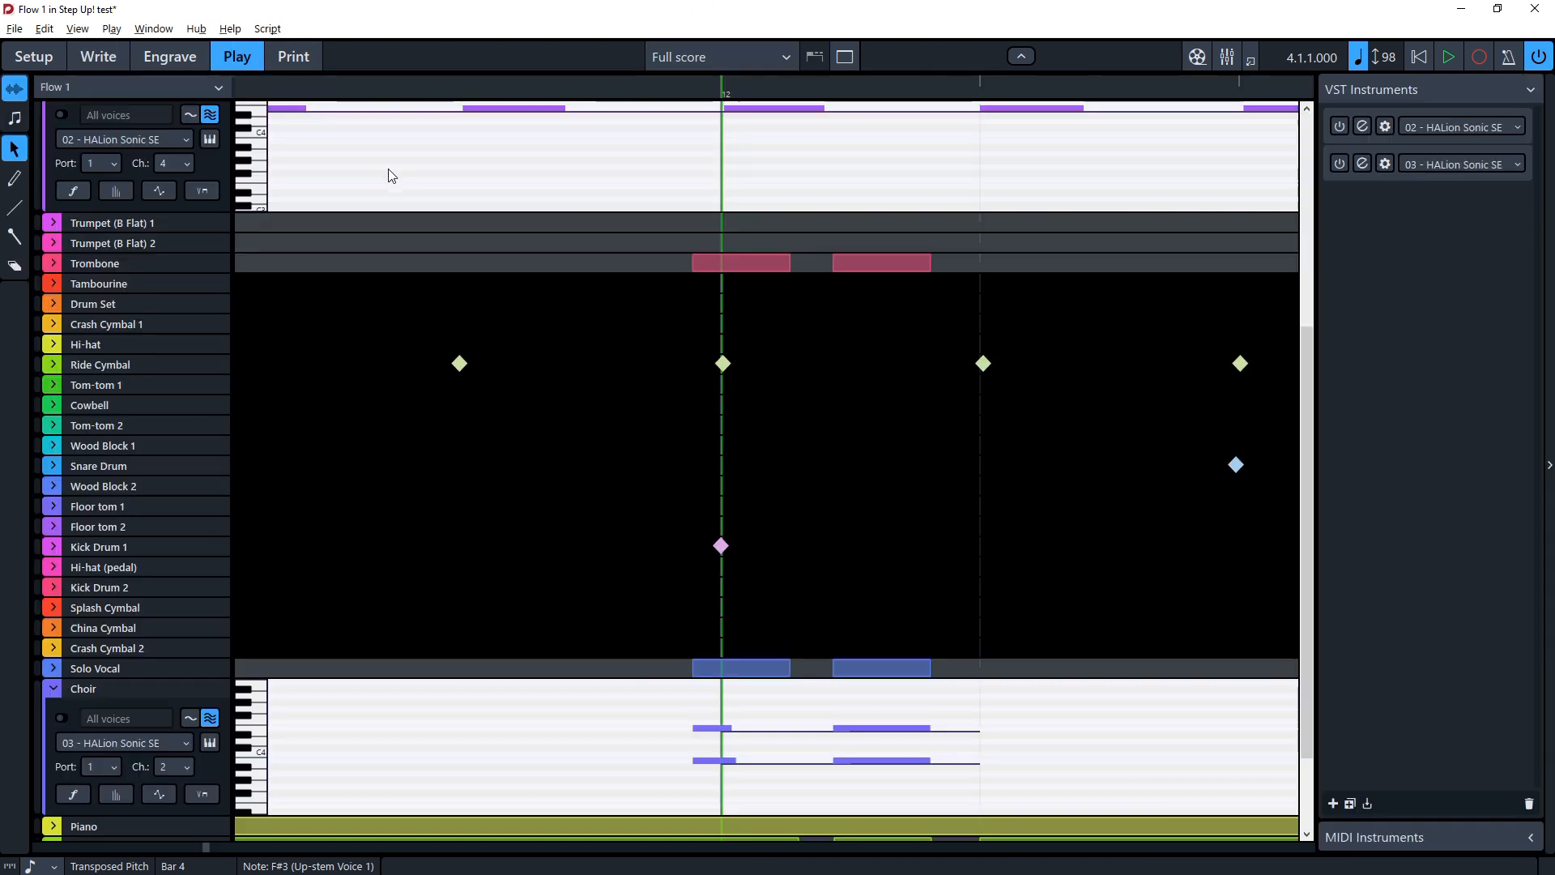
scroll(362, 275, "right", 8)
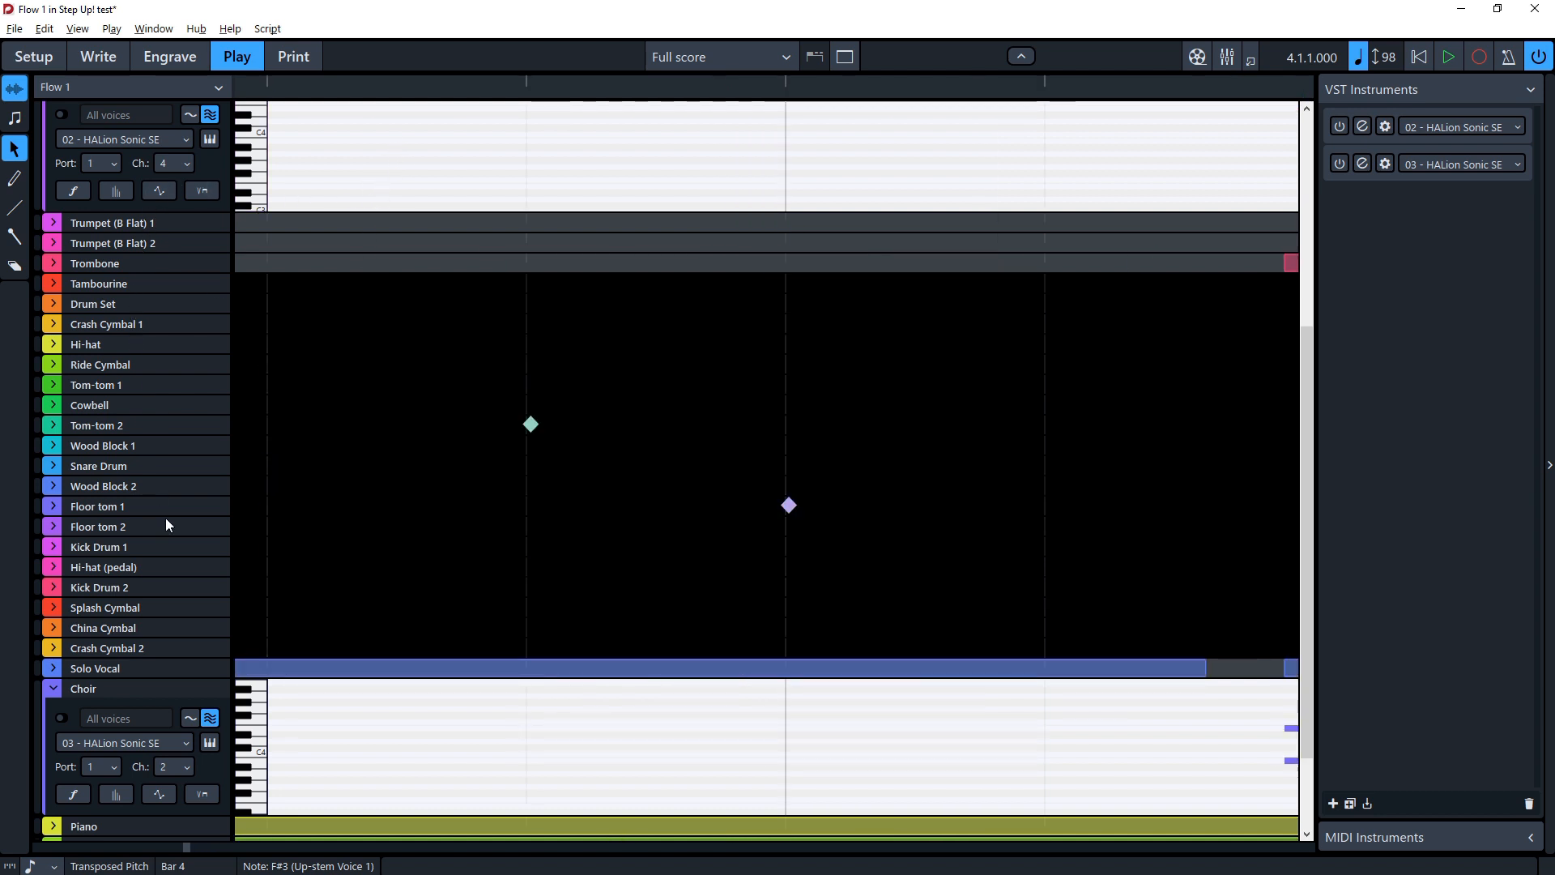
scroll(167, 525, "up", 5)
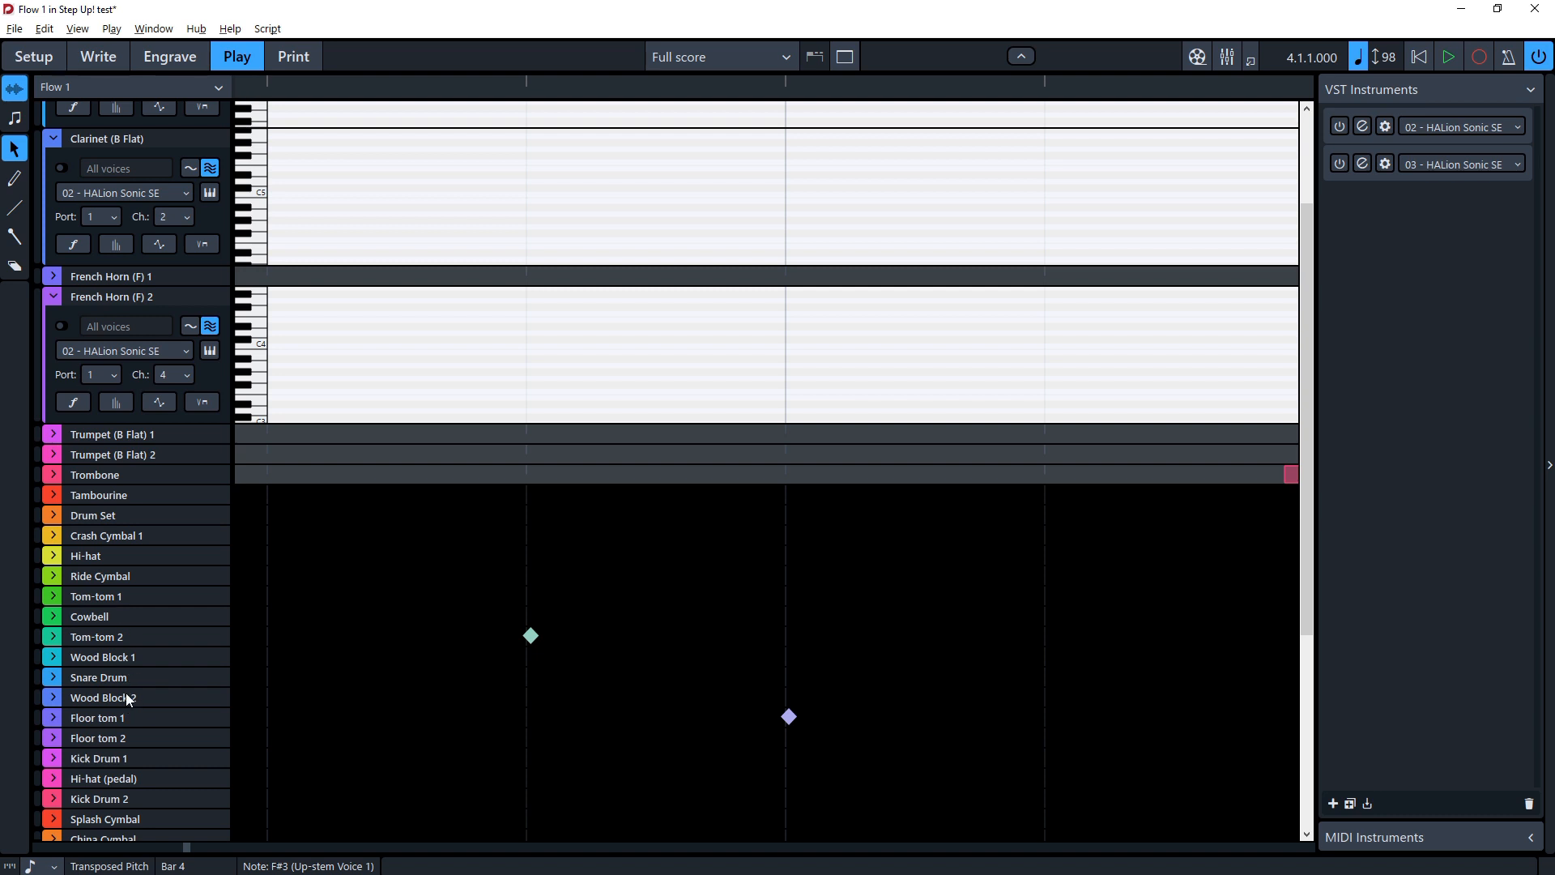
scroll(160, 600, "down", 7)
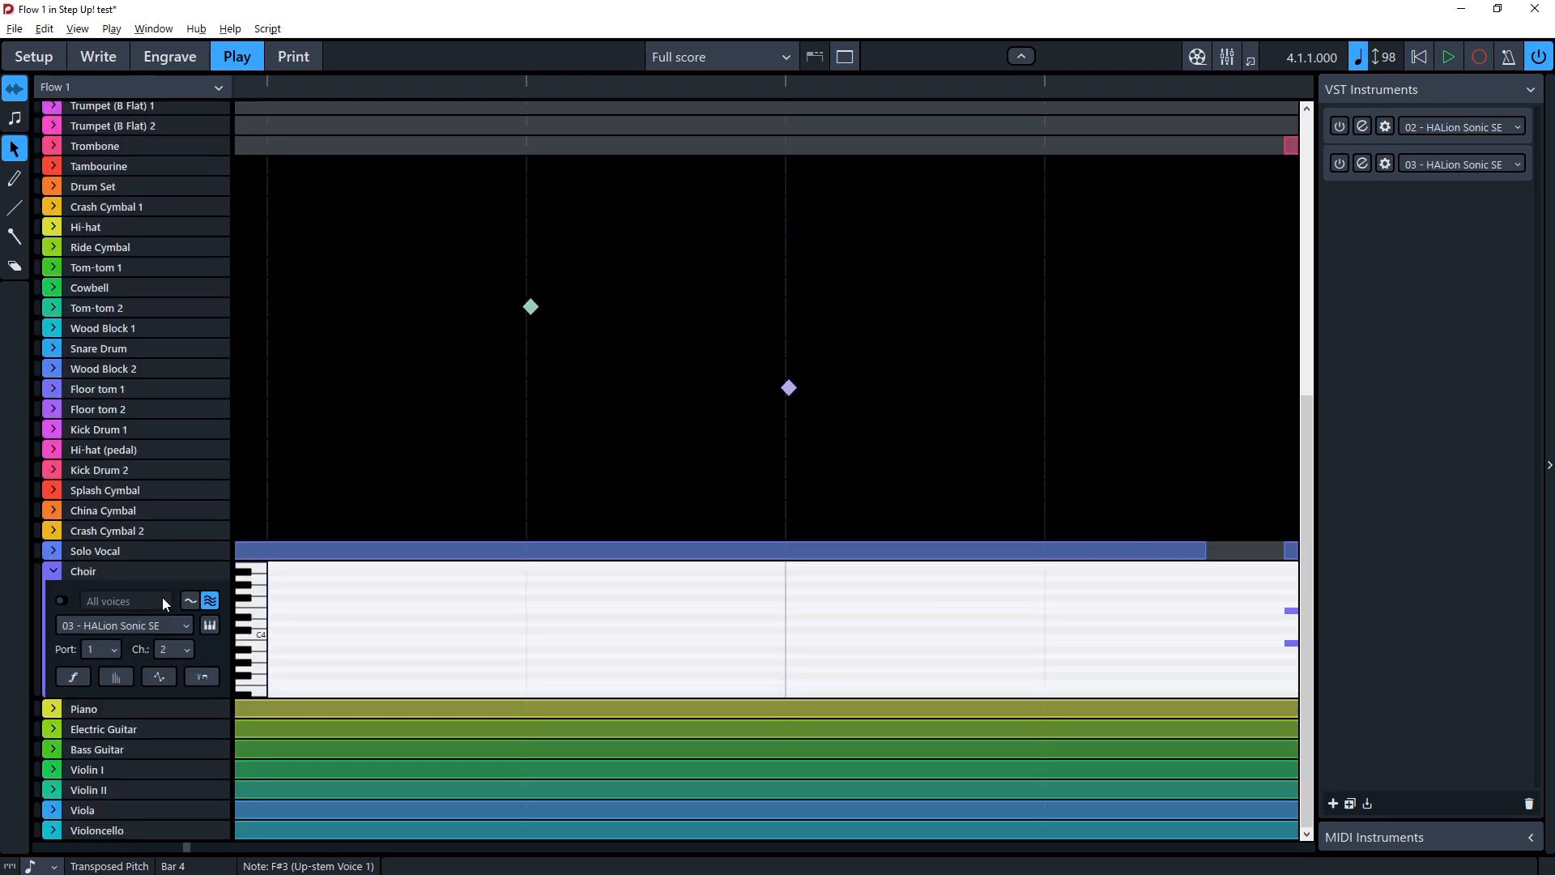
scroll(158, 602, "up", 11)
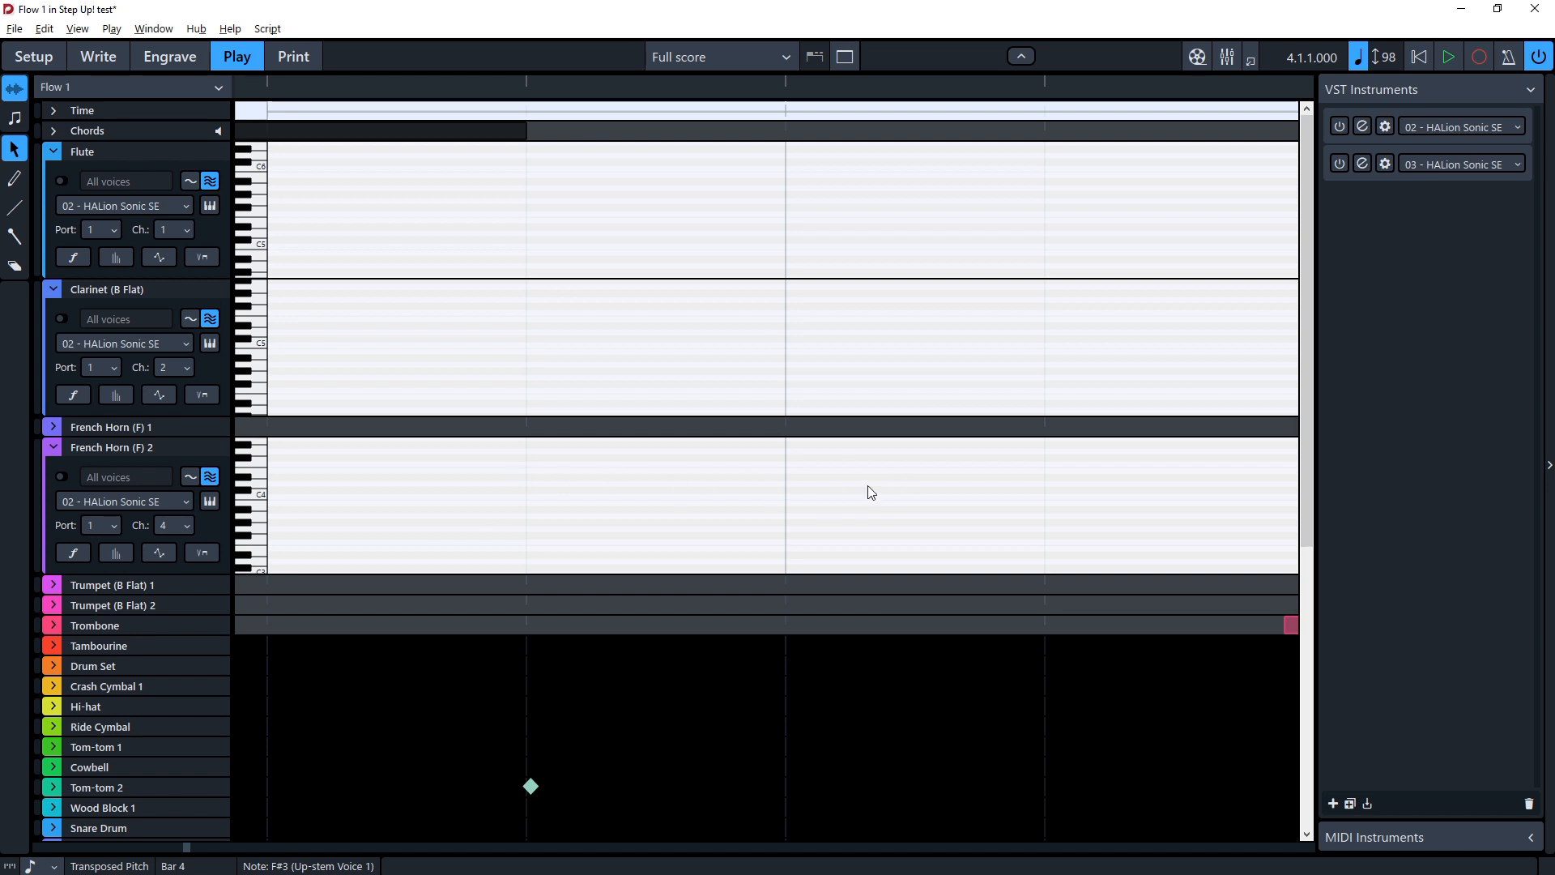
scroll(869, 491, "right", 8)
scroll(869, 492, "right", 8)
scroll(869, 494, "right", 8)
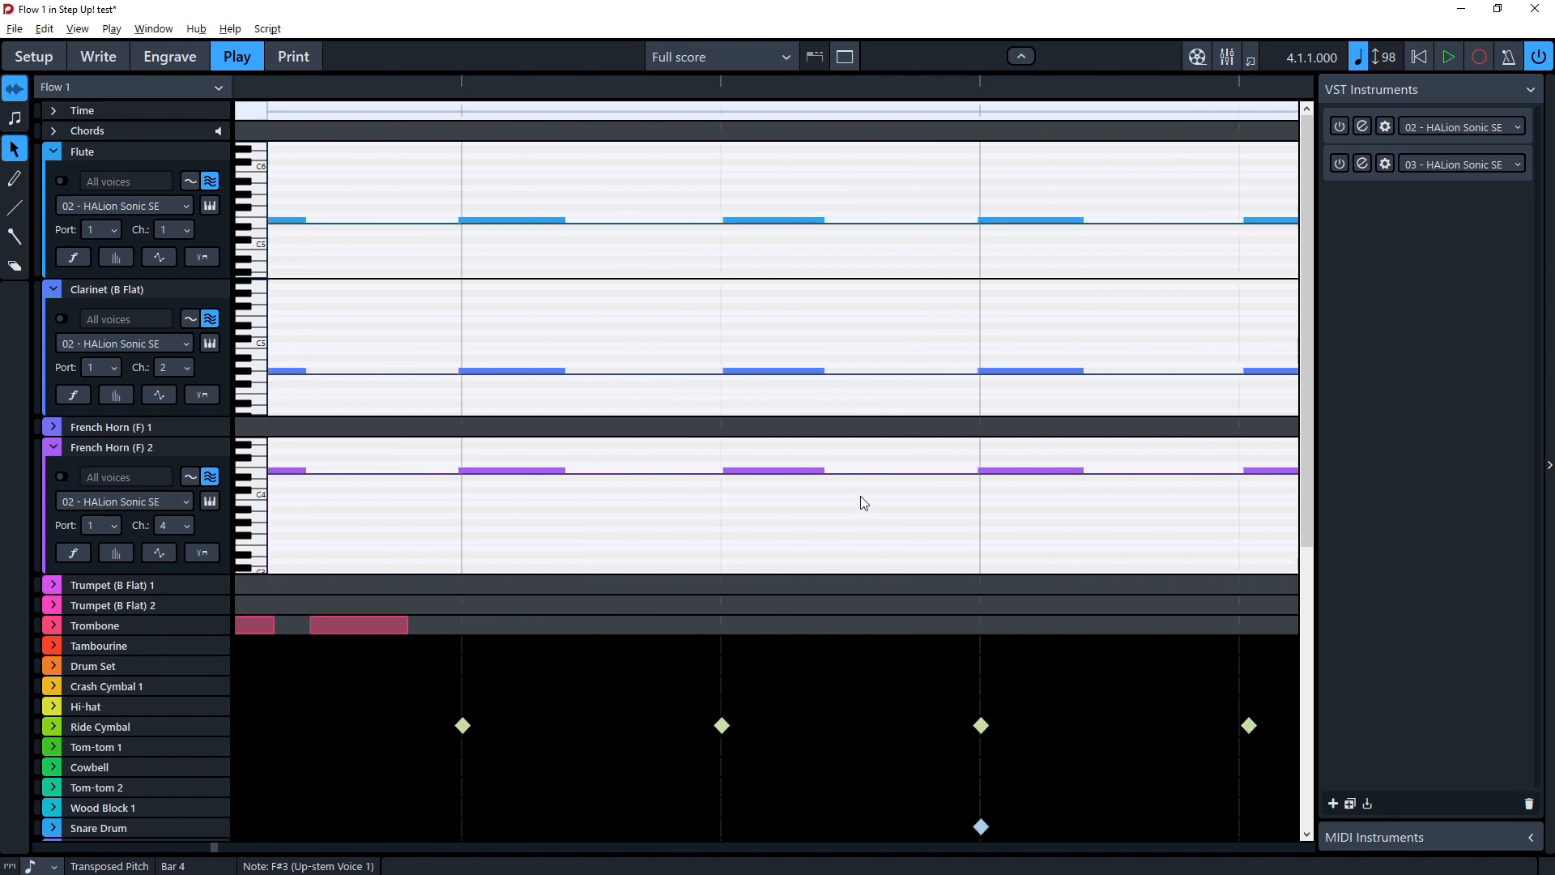
scroll(862, 501, "right", 3)
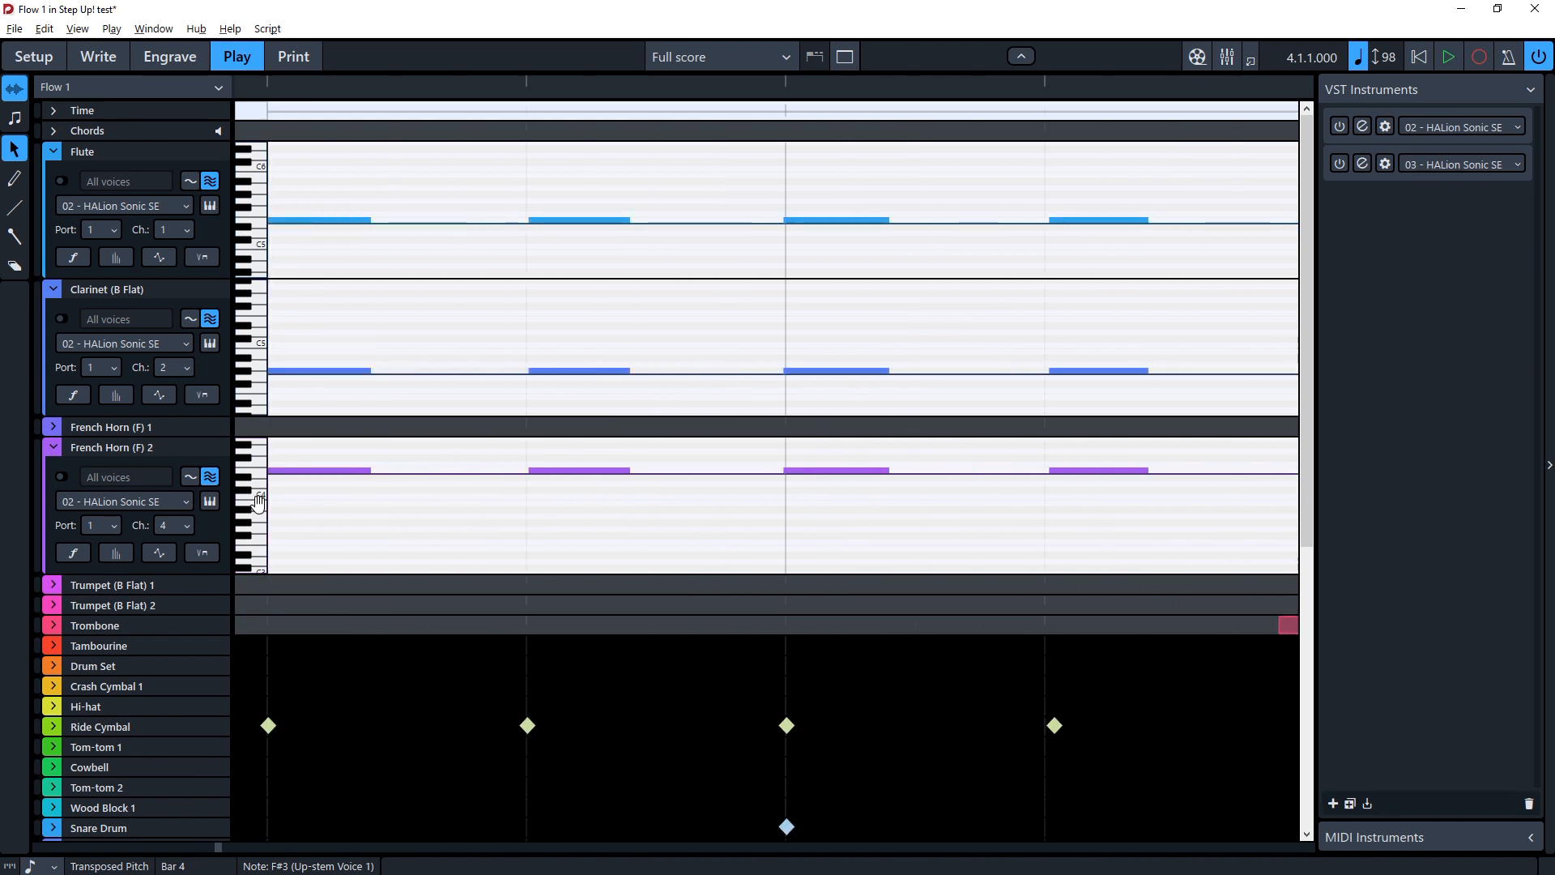
scroll(172, 394, "down", 6)
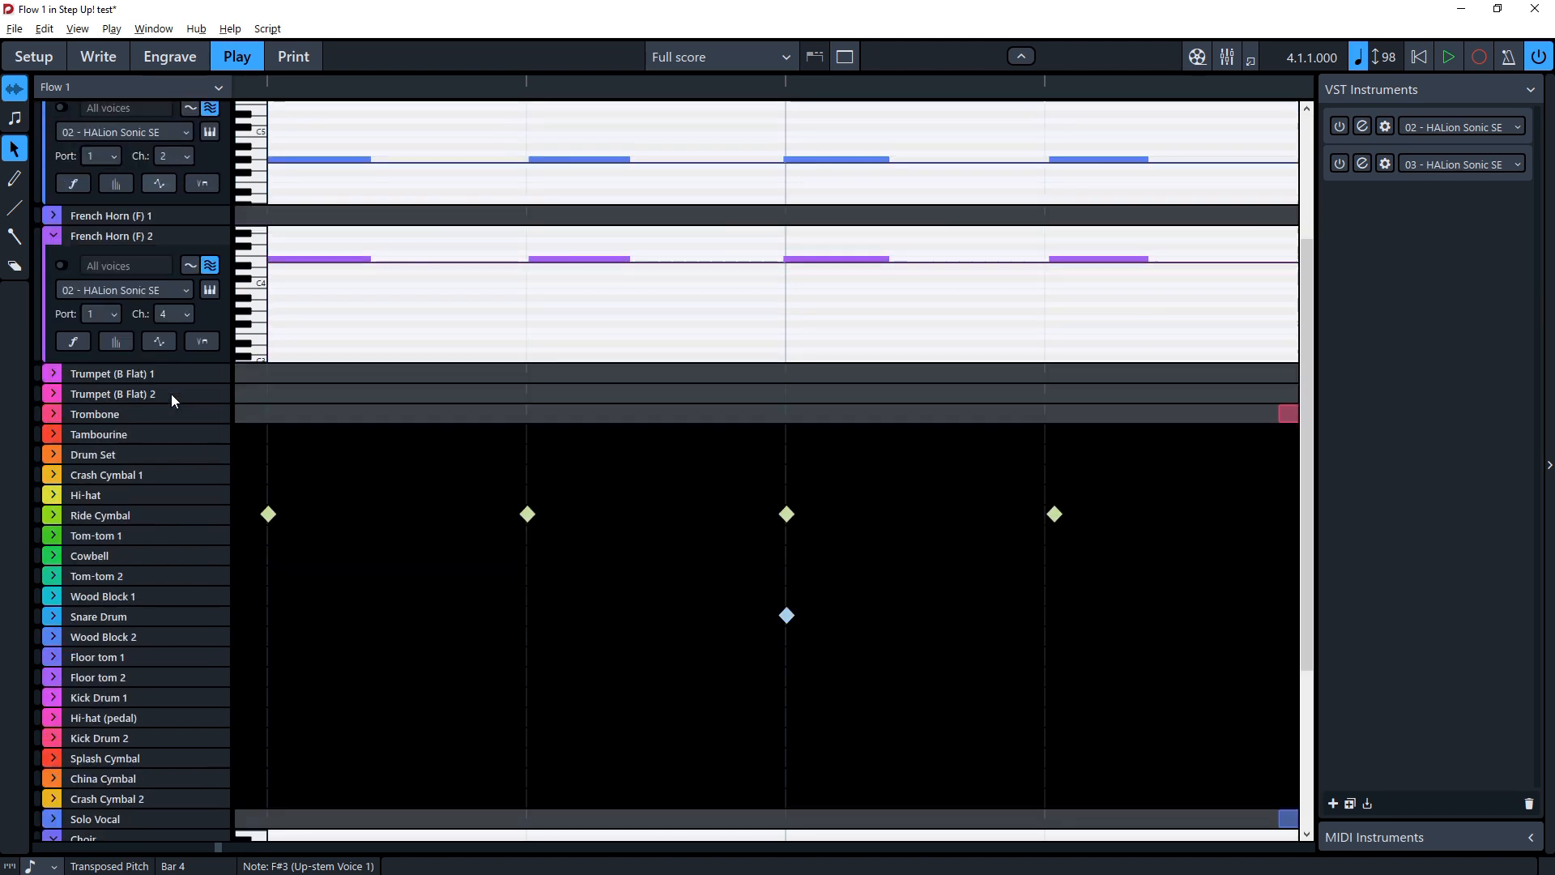
scroll(172, 392, "up", 6)
scroll(173, 376, "down", 6)
scroll(174, 377, "up", 6)
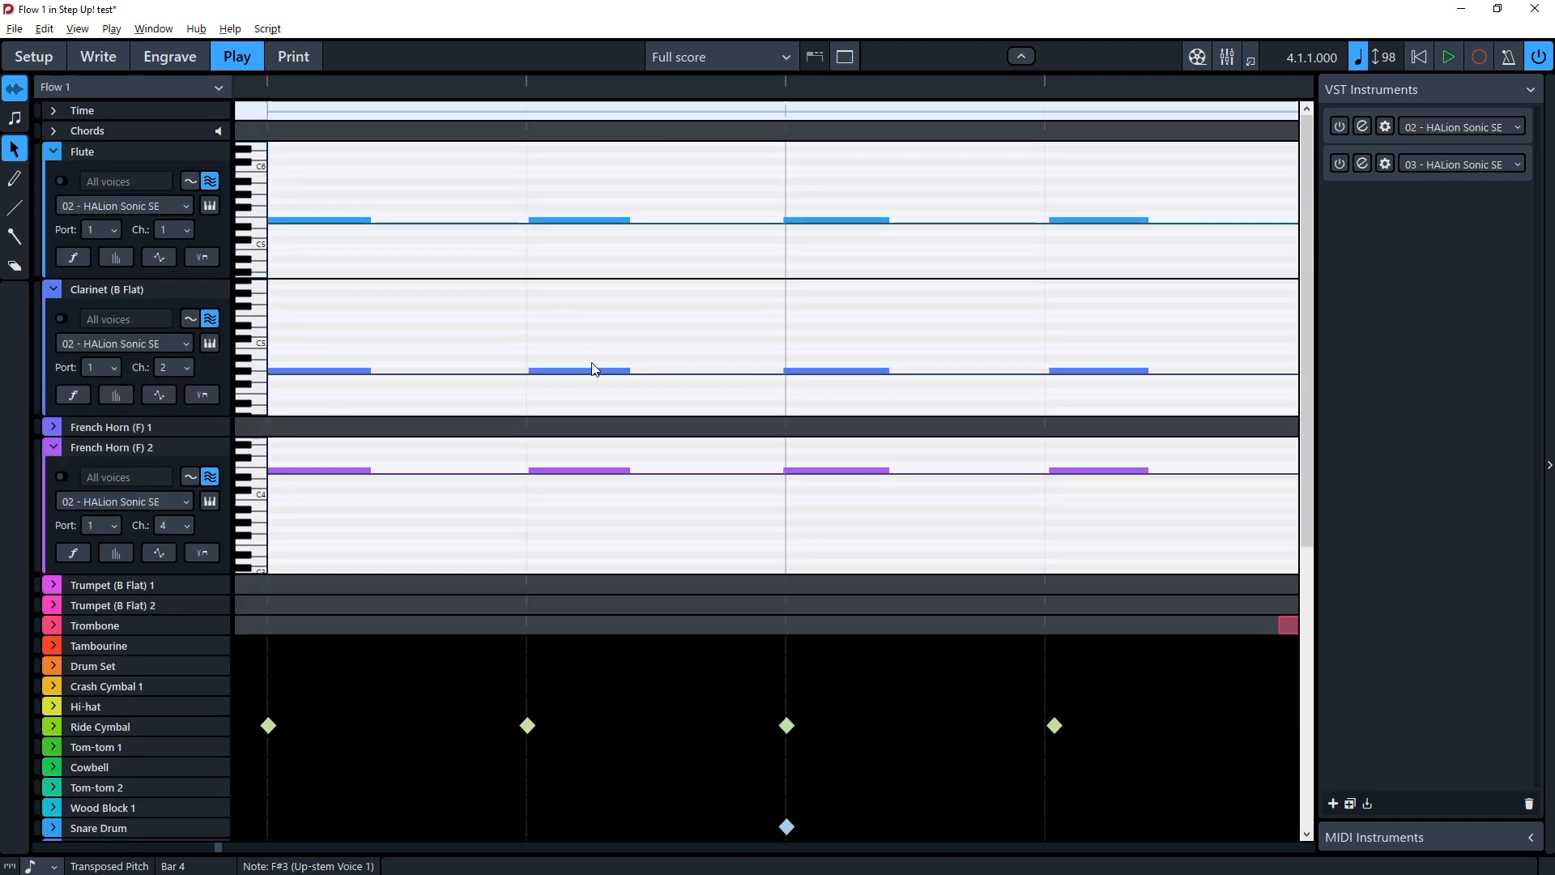
scroll(659, 352, "right", 5)
scroll(664, 357, "right", 4)
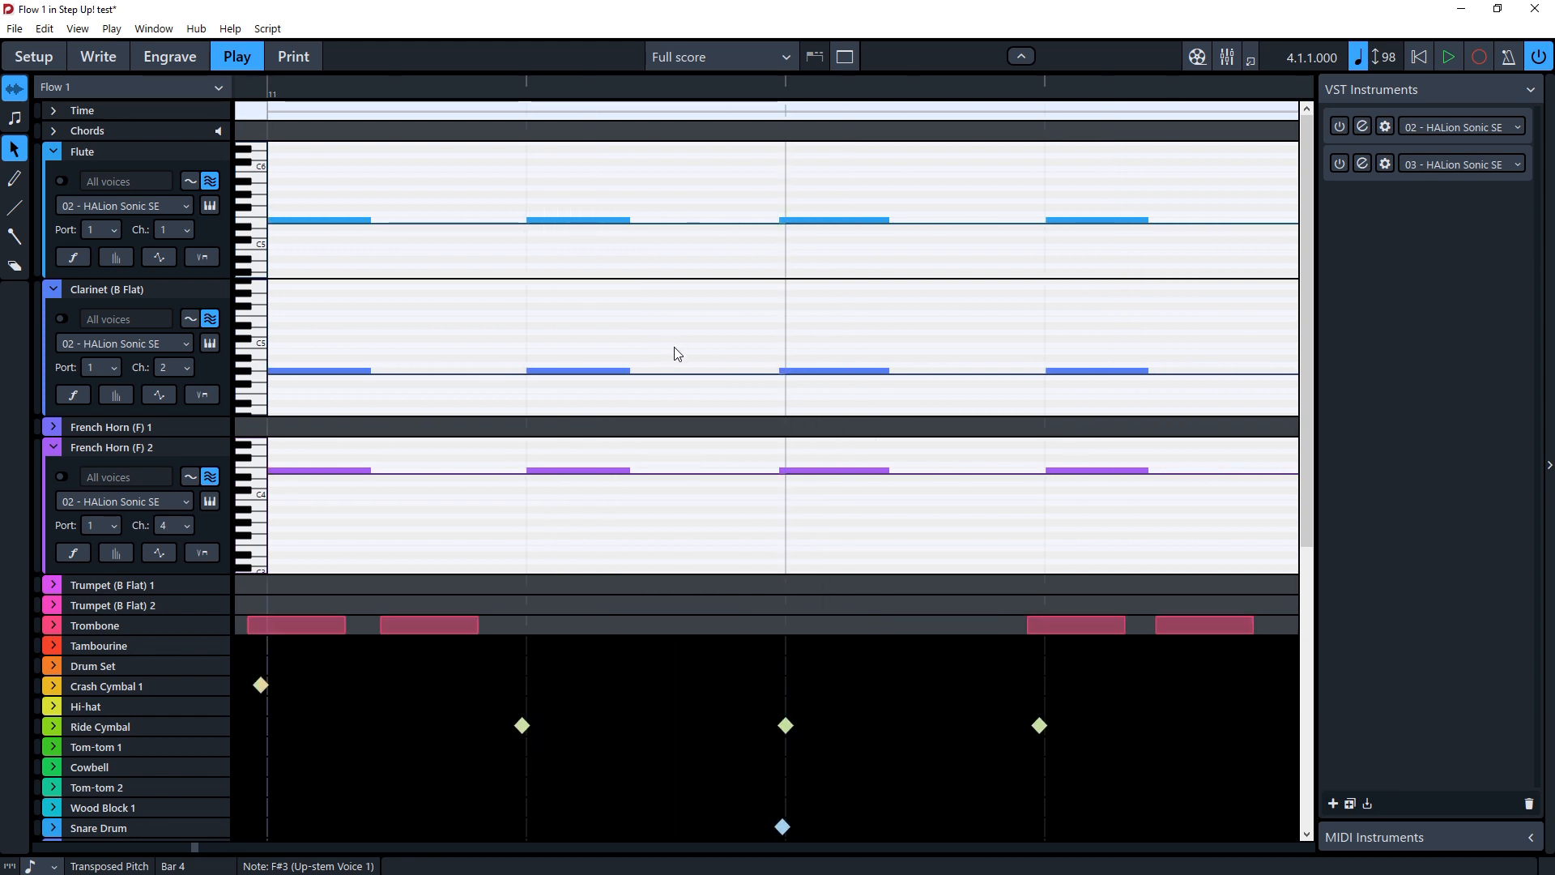
scroll(678, 365, "down", 2)
scroll(677, 361, "up", 4)
scroll(668, 352, "down", 2)
scroll(668, 350, "up", 1)
scroll(667, 347, "down", 1)
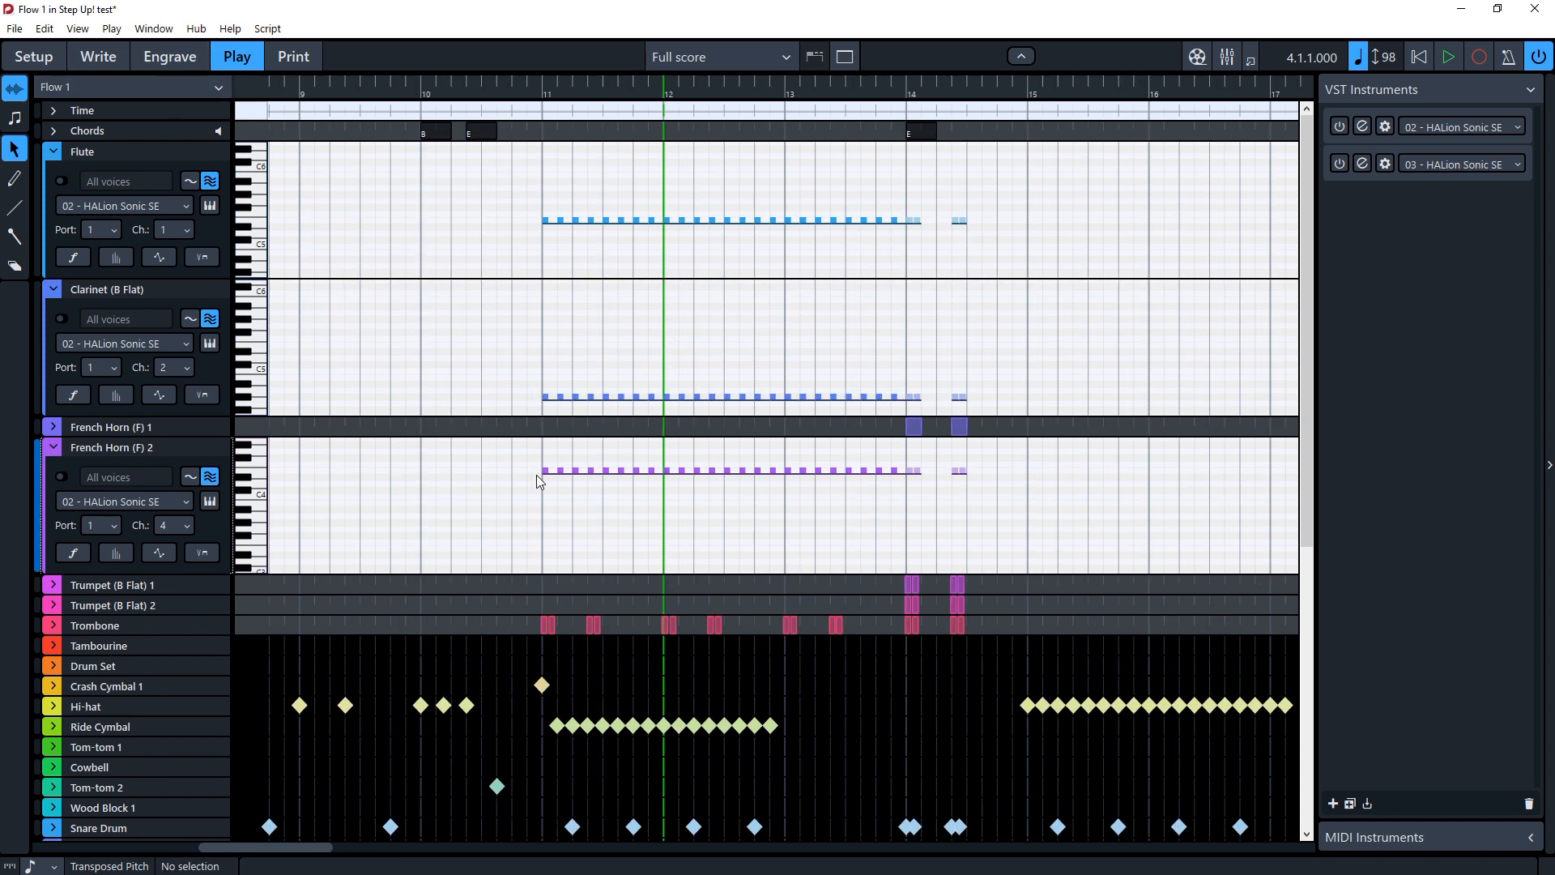
Step: Zoom the Play mode timeline in and out to compare the tracks around bars 11 to 14
key("z")
key("z")
key("x")
key("x")
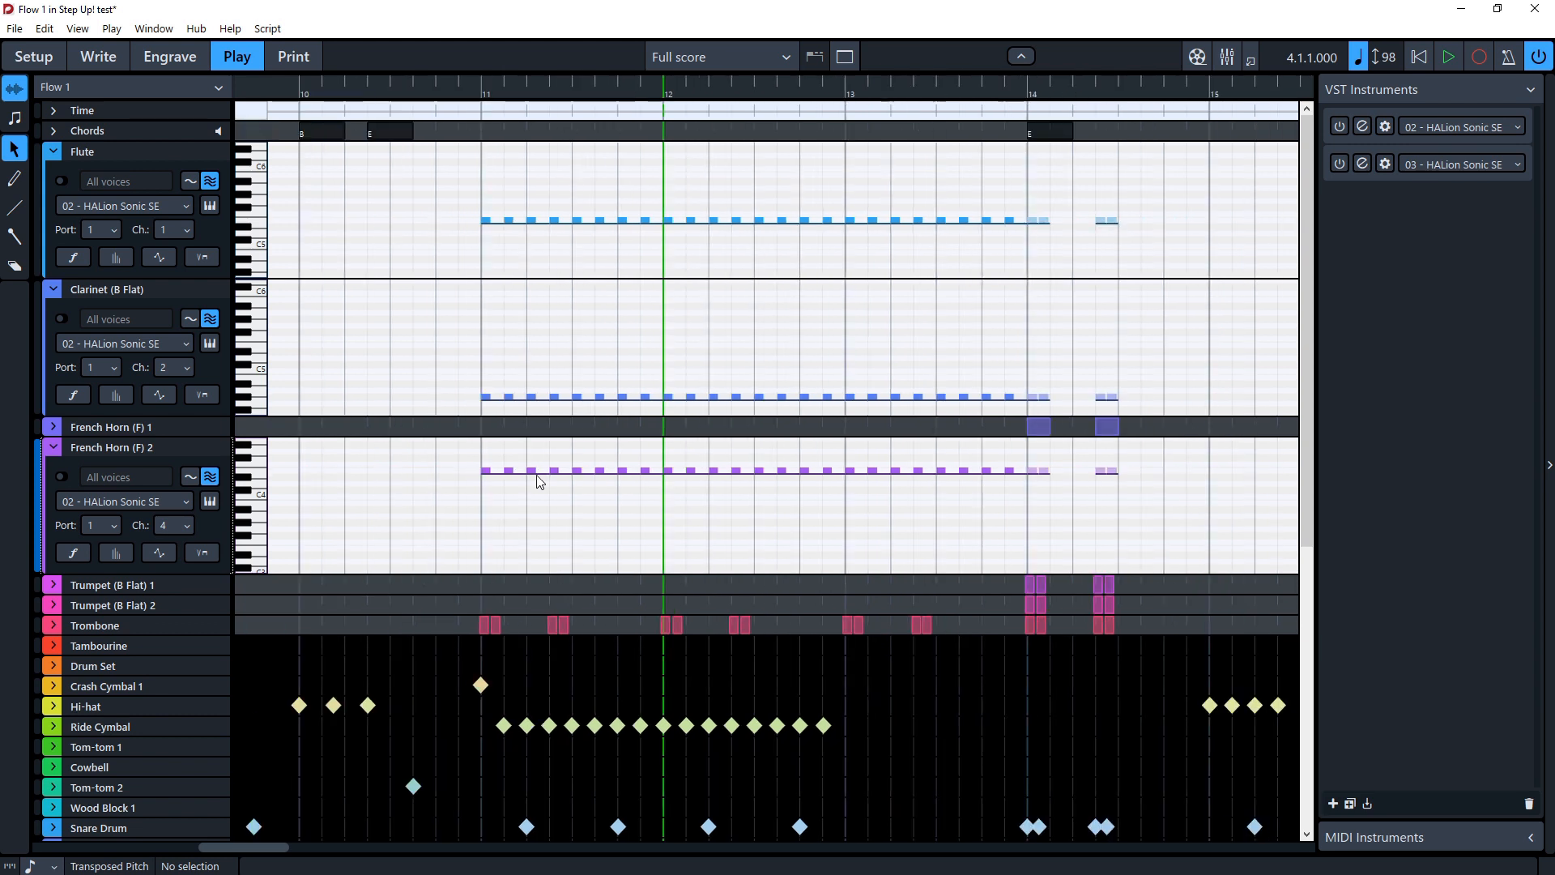
scroll(543, 478, "left", 2)
scroll(544, 485, "right", 1)
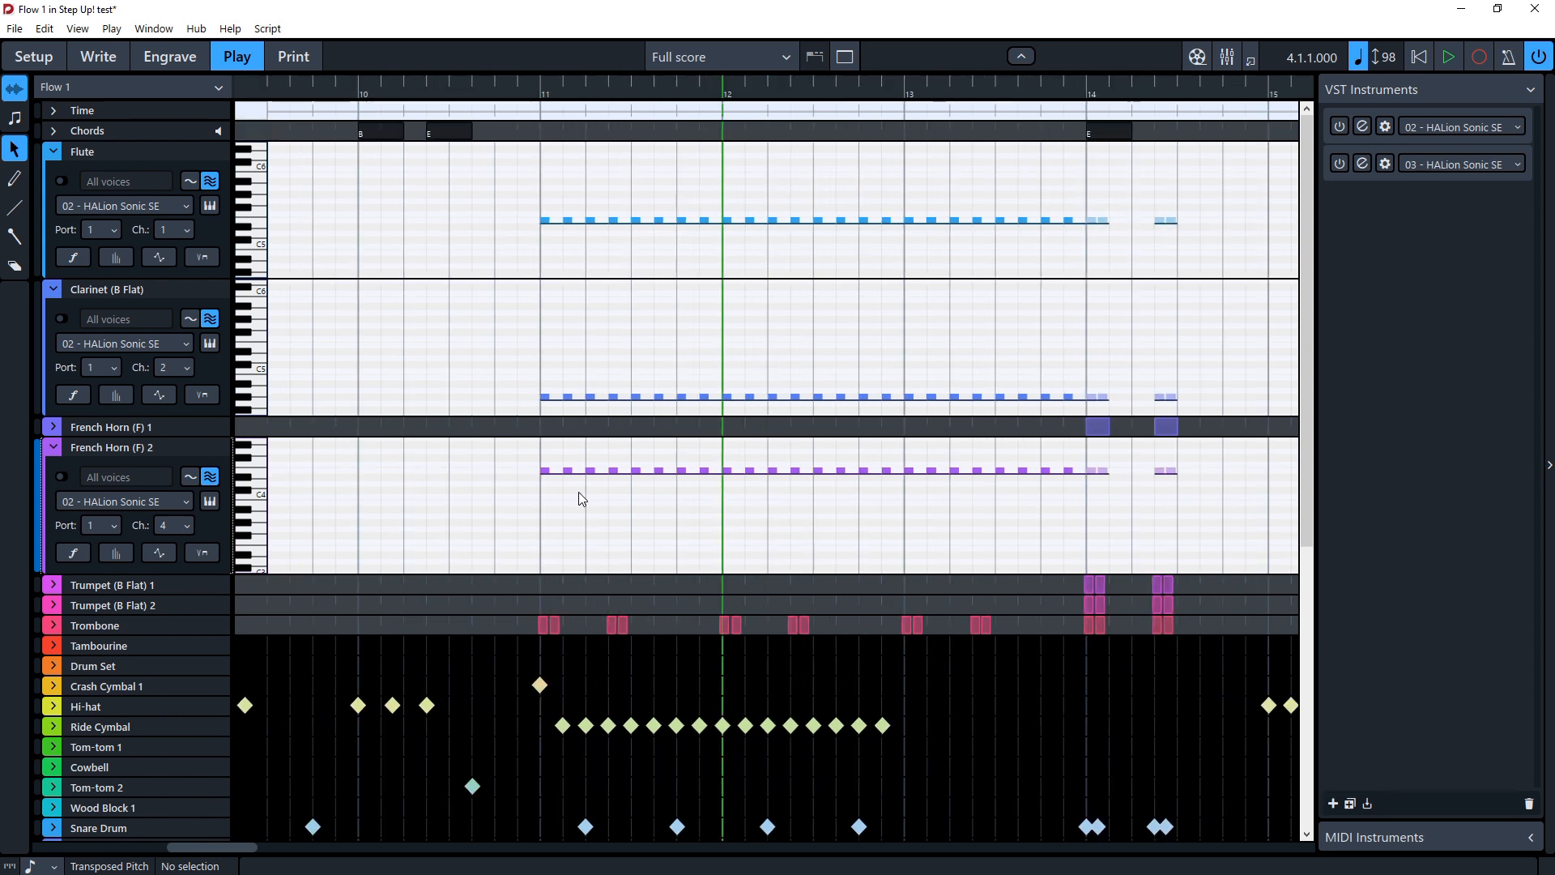
key("x")
key("x")
key("x")
key("x")
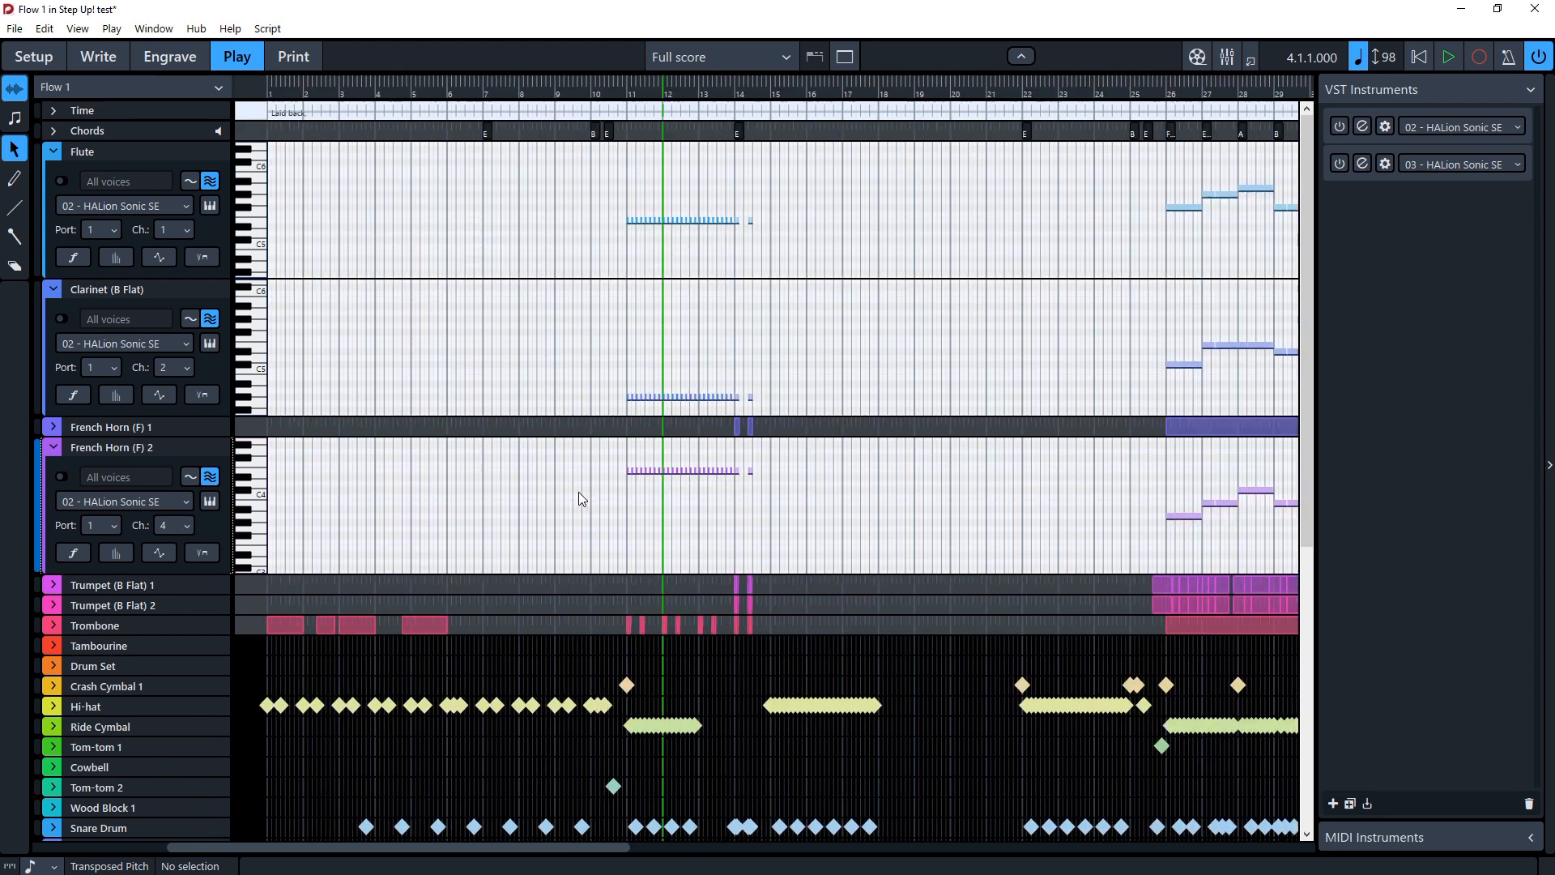
key("z")
key("z")
key("z")
key("z")
key("z")
key("z")
key("z")
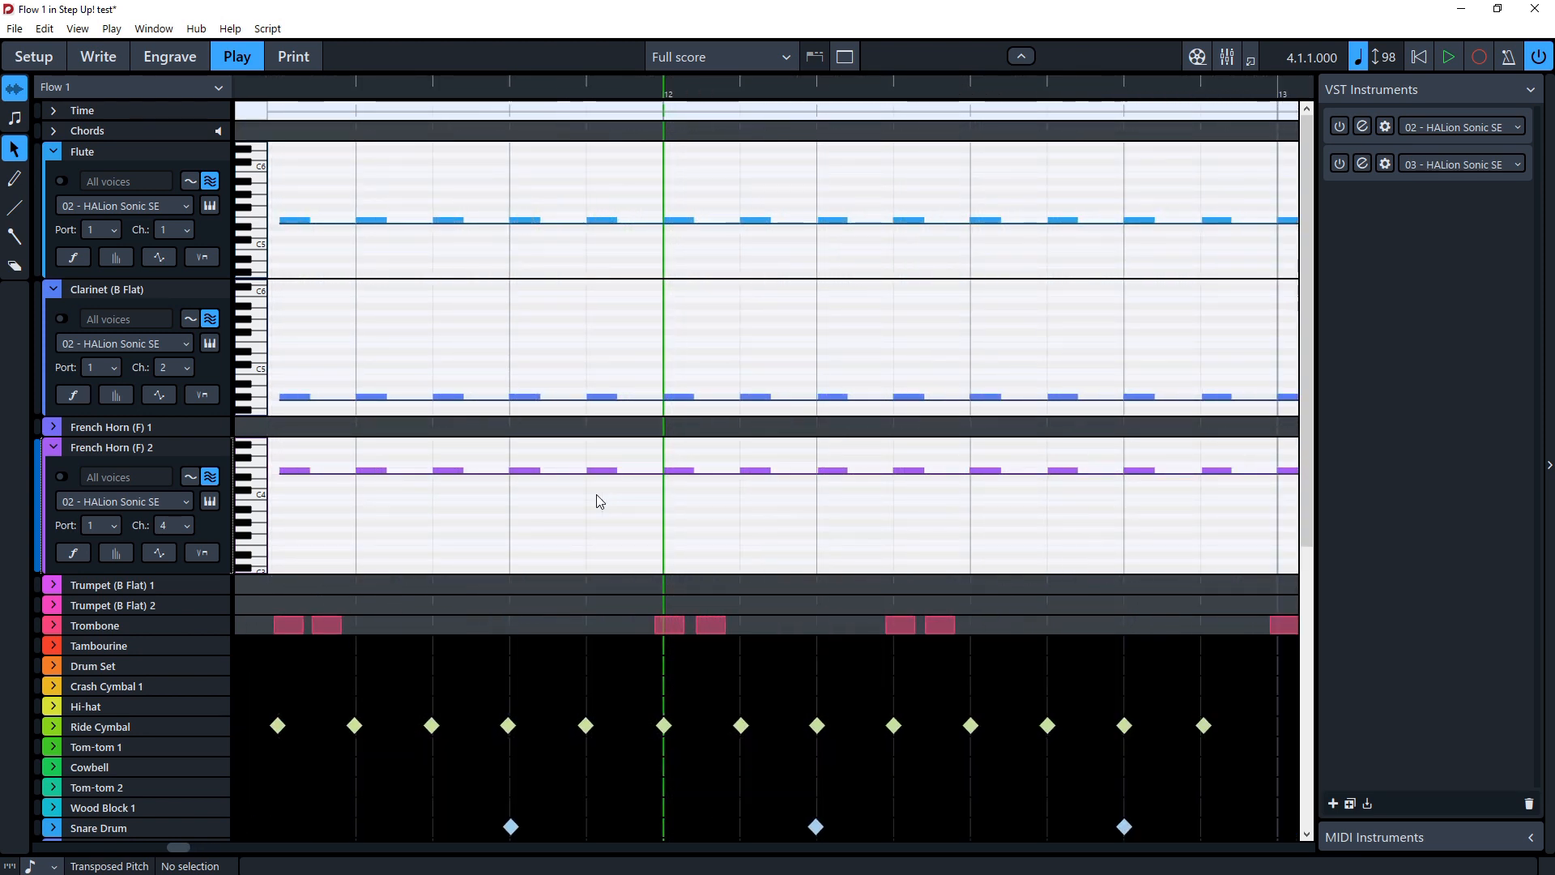
key("x")
key("x")
key("x")
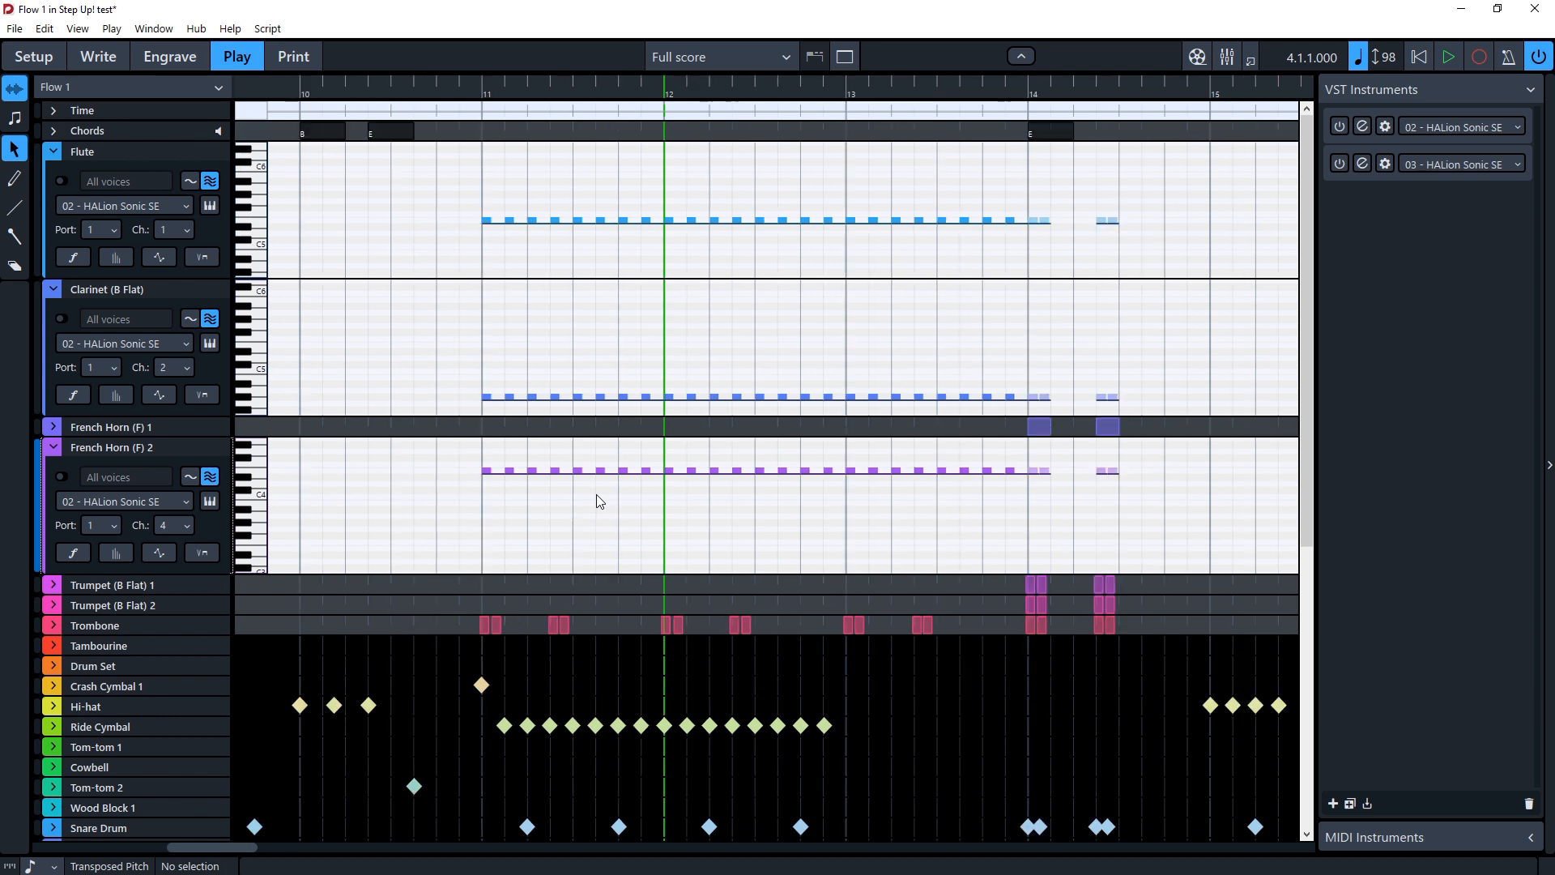
key("z")
key("z")
key("z")
key("z")
key("z")
key("z")
key("x")
key("x")
key("x")
key("x")
key("x")
key("x")
key("x")
key("x")
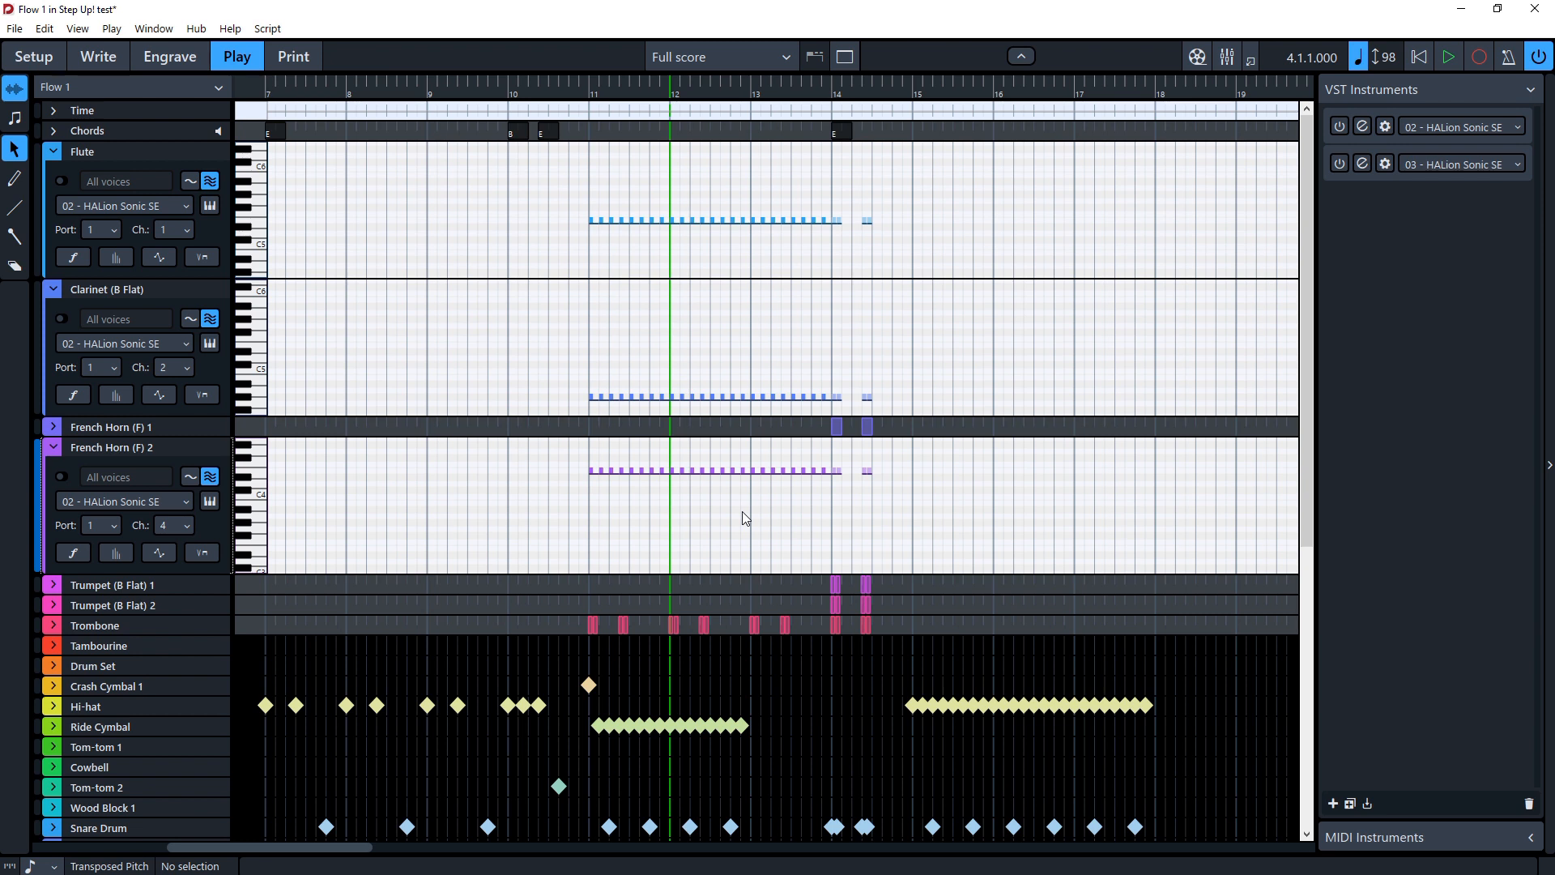
Step: Open the Key Commands page of Preferences and close it again
left_click(78, 29)
left_click(78, 28)
left_click(44, 28)
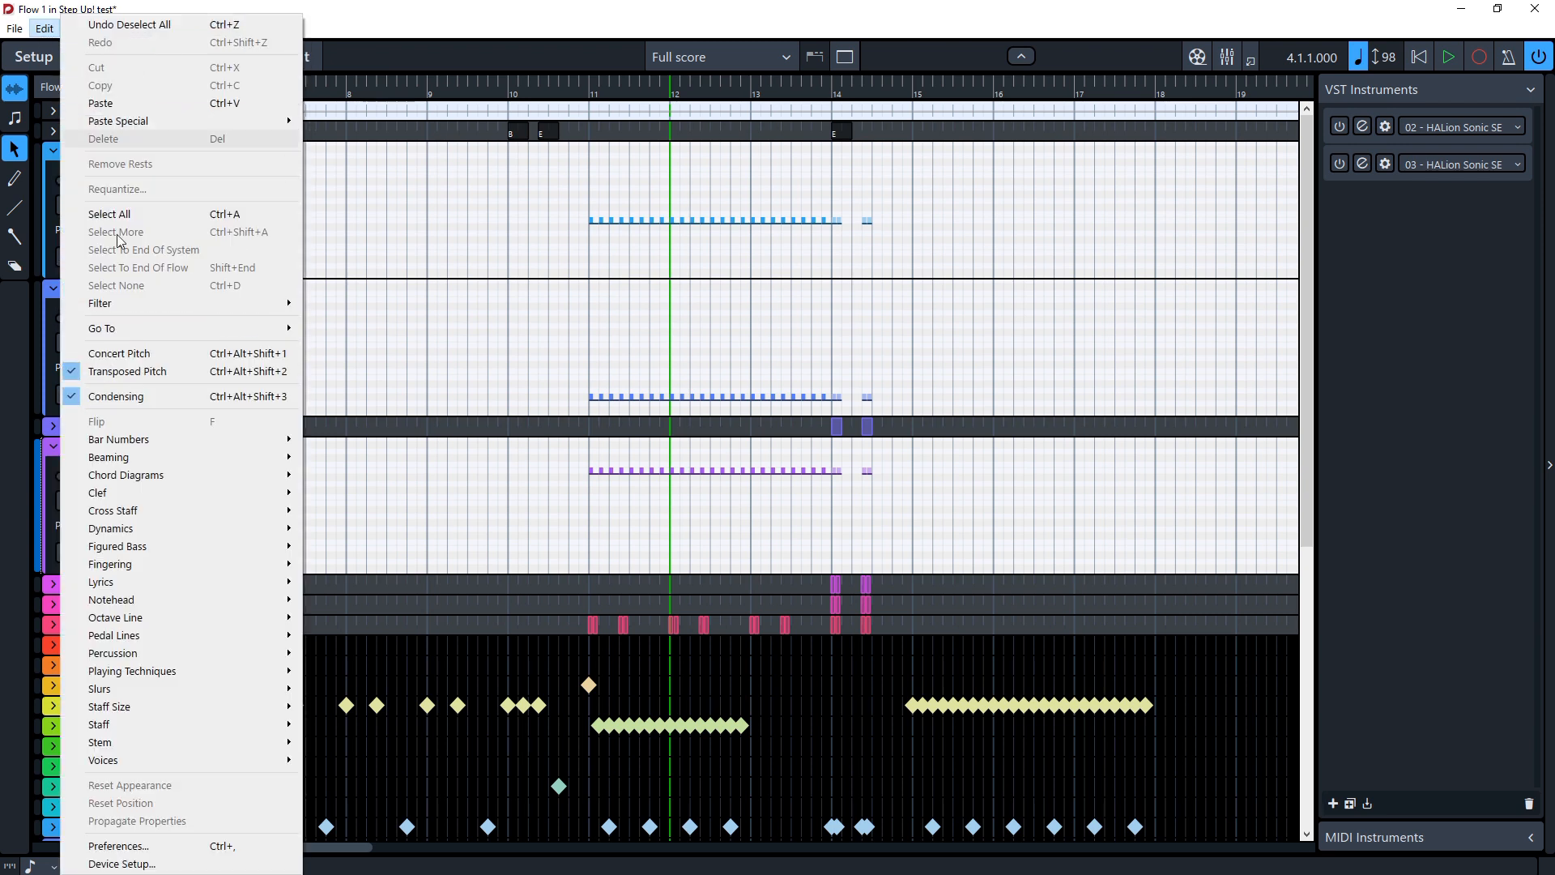
left_click(243, 846)
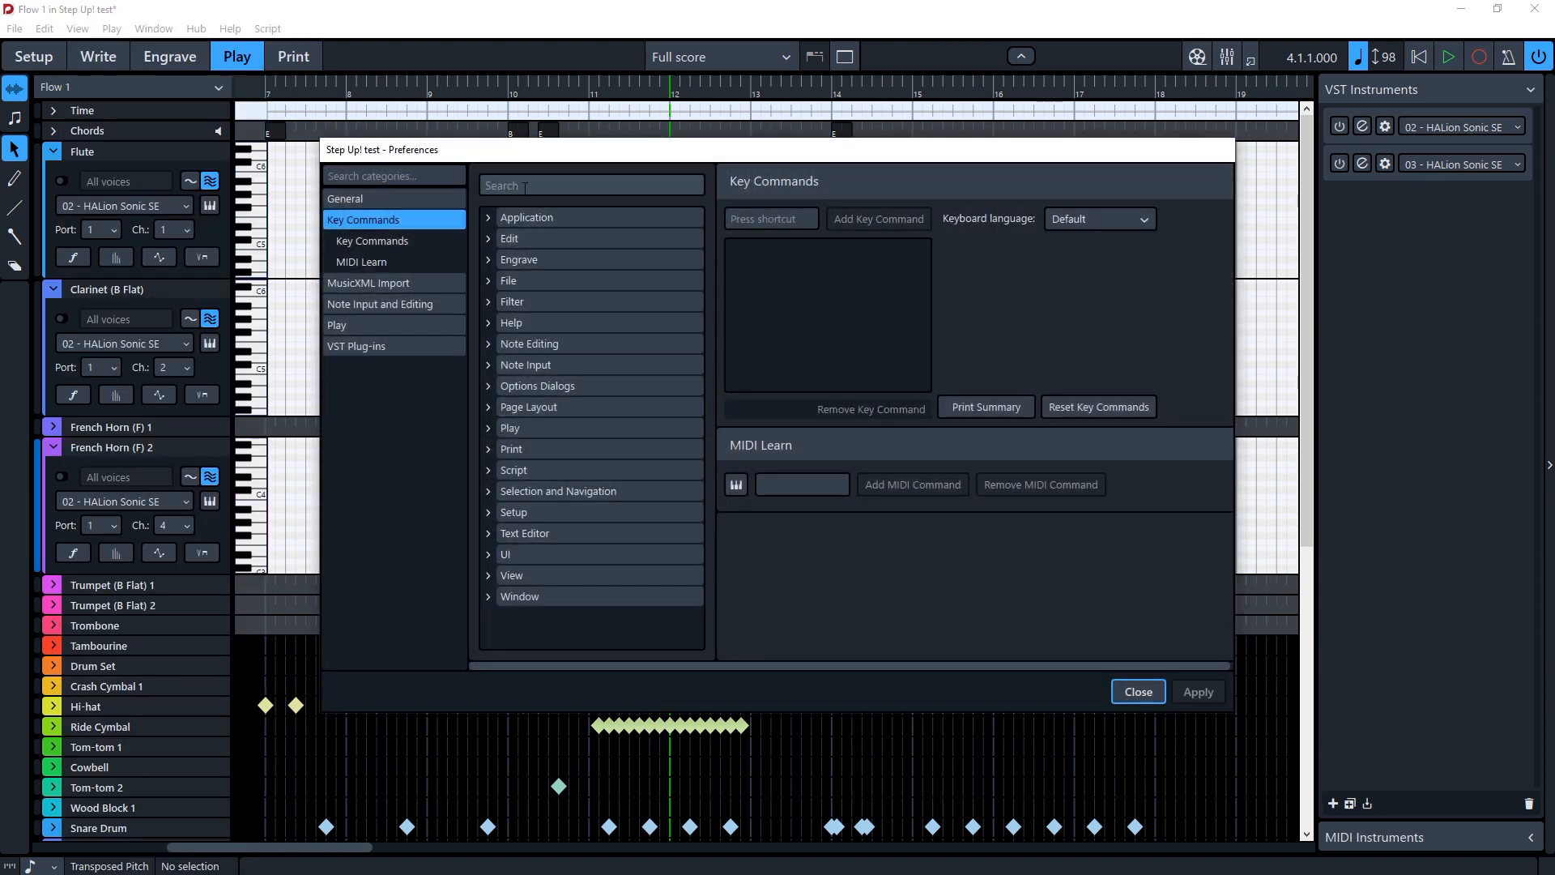
left_click(1137, 691)
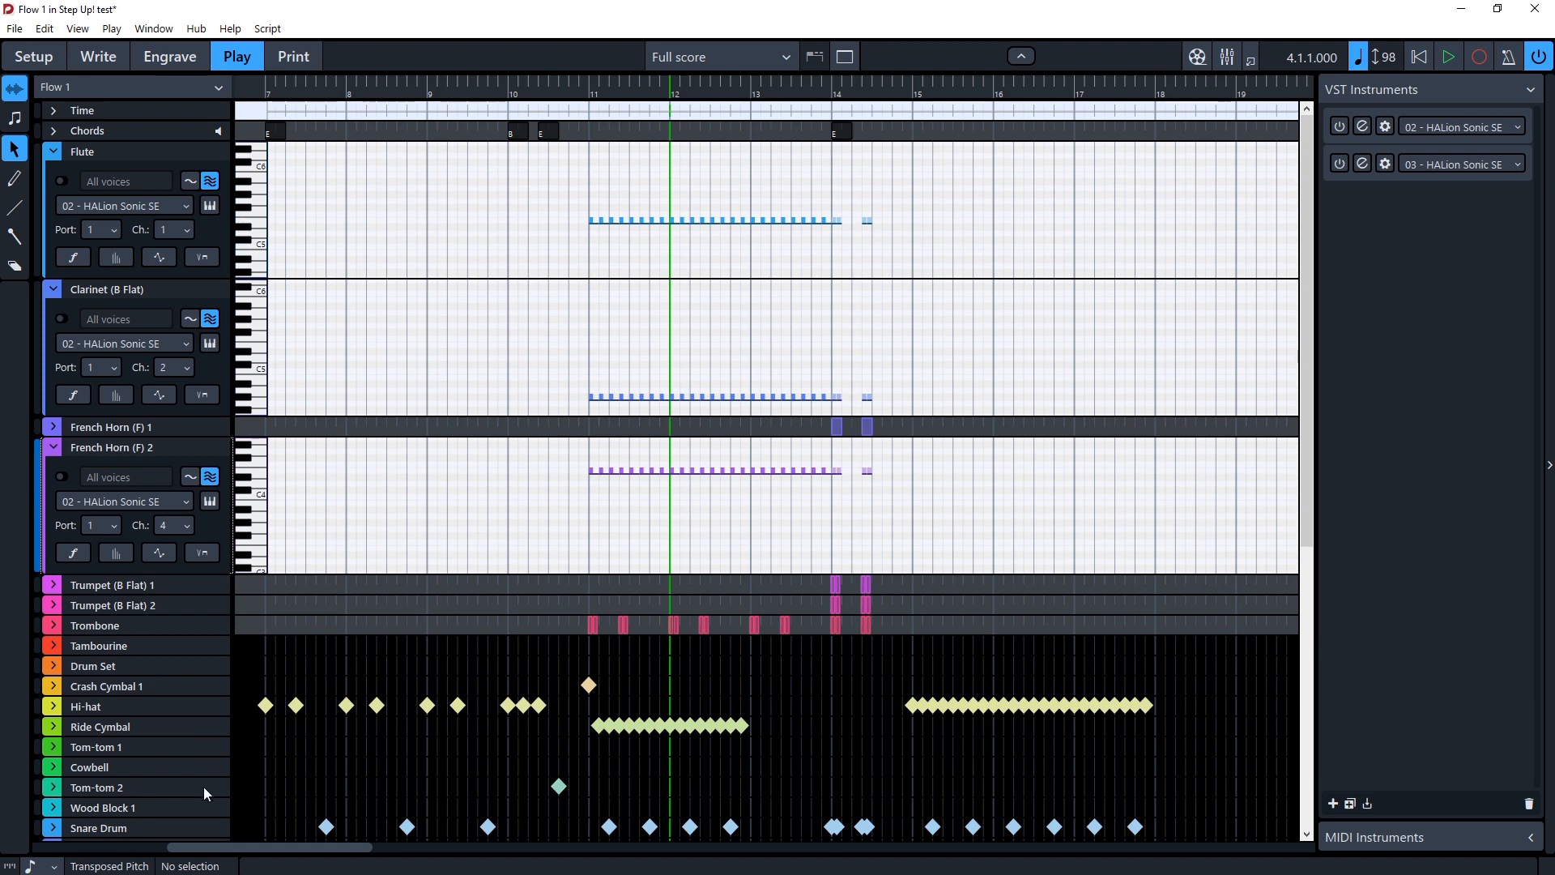
Step: Return to Write mode, zoom into bar 3 and remove the tie between the two F♯ notes
left_click(114, 56)
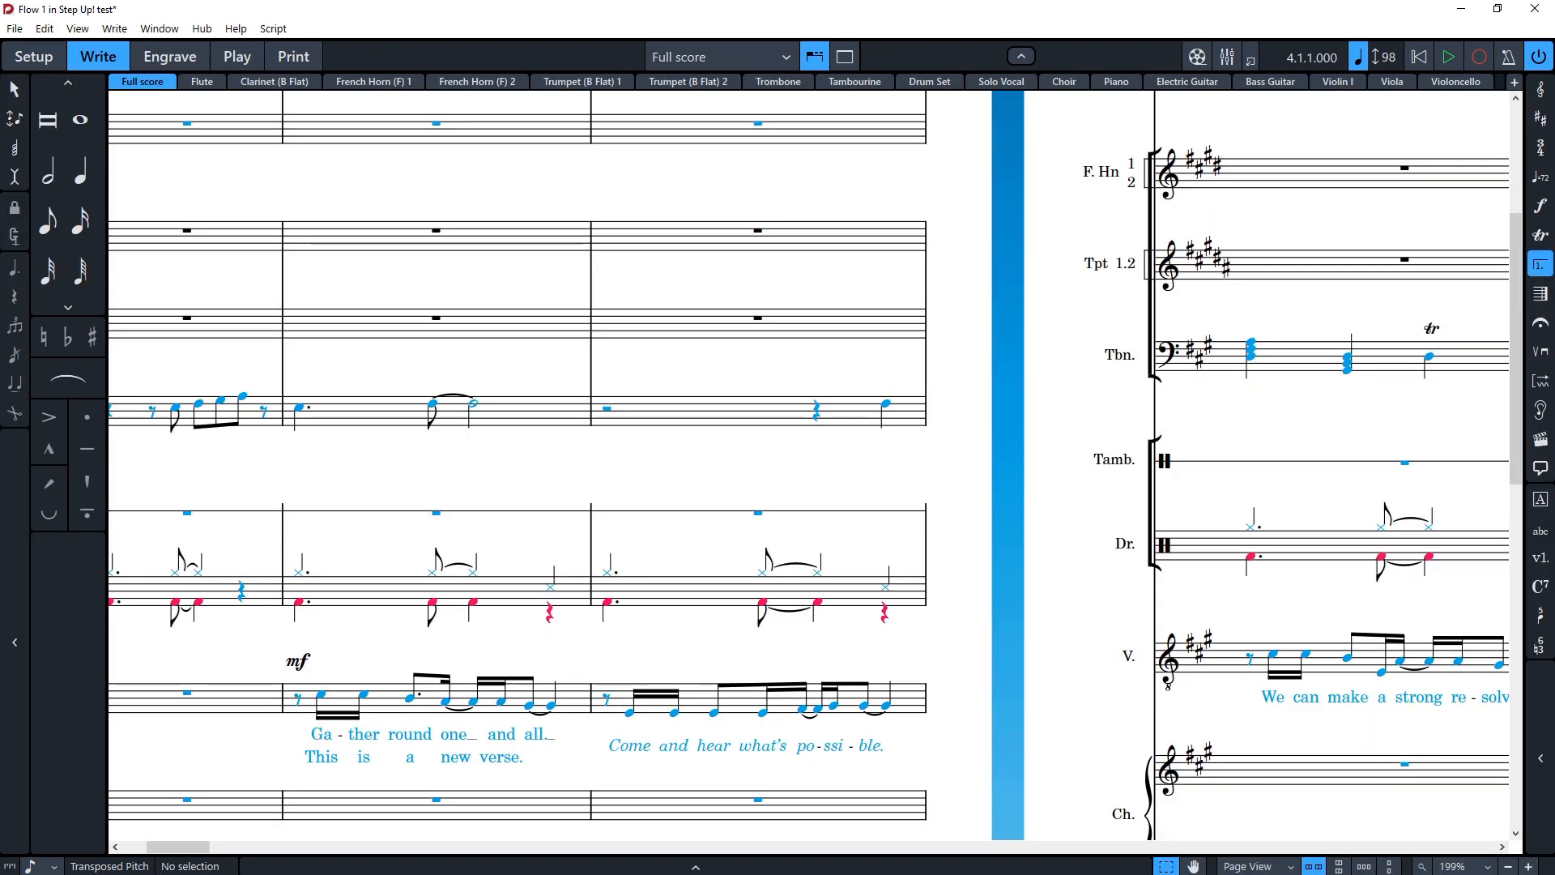
left_click(366, 399)
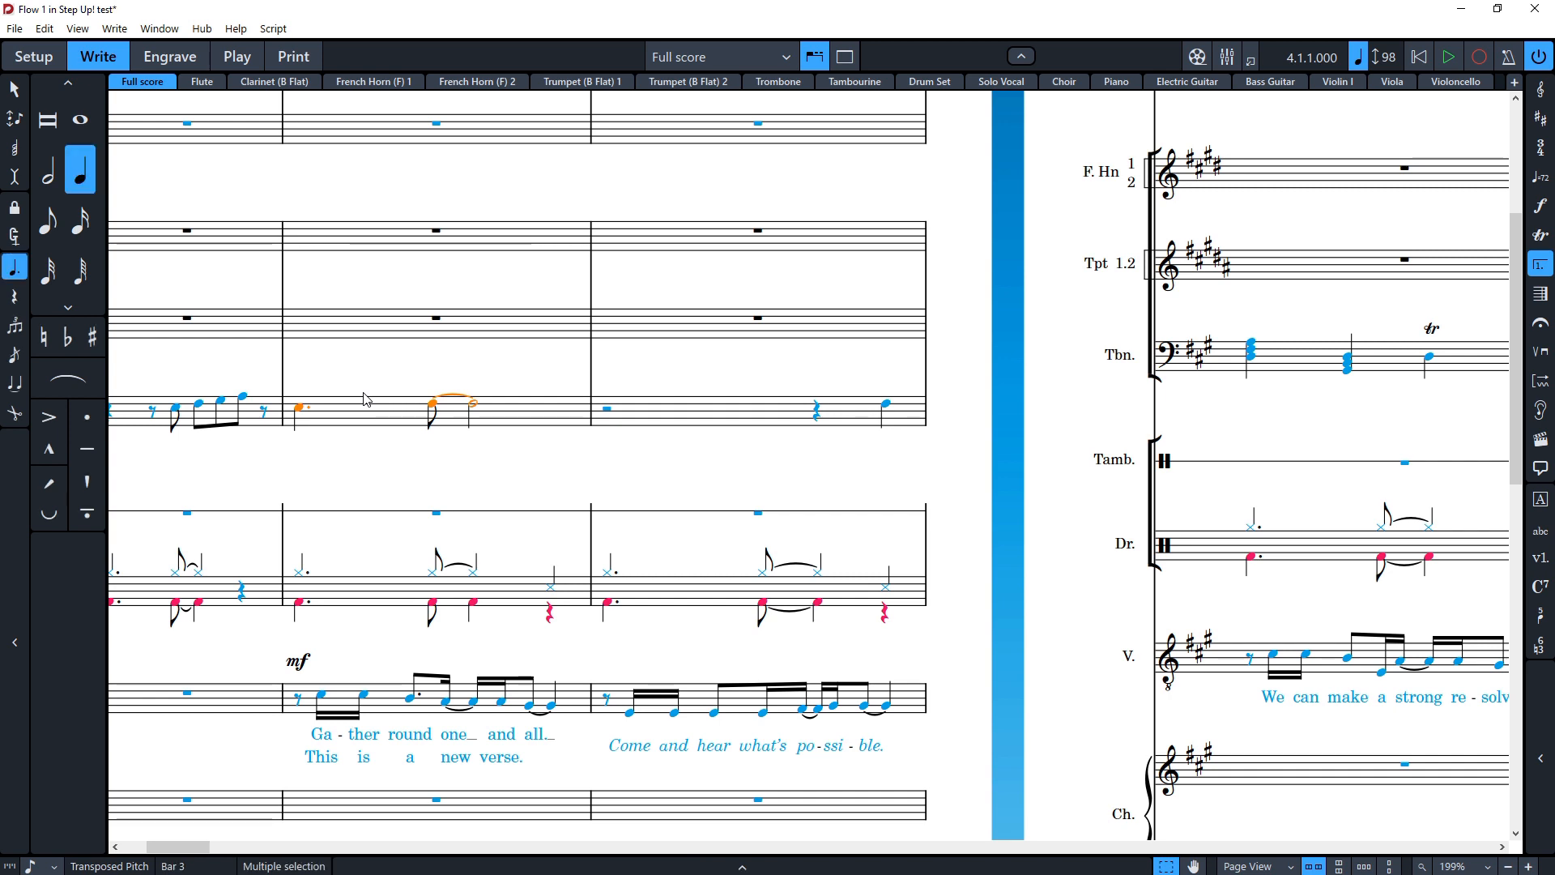
key("ctrl+equal")
key("ctrl+equal")
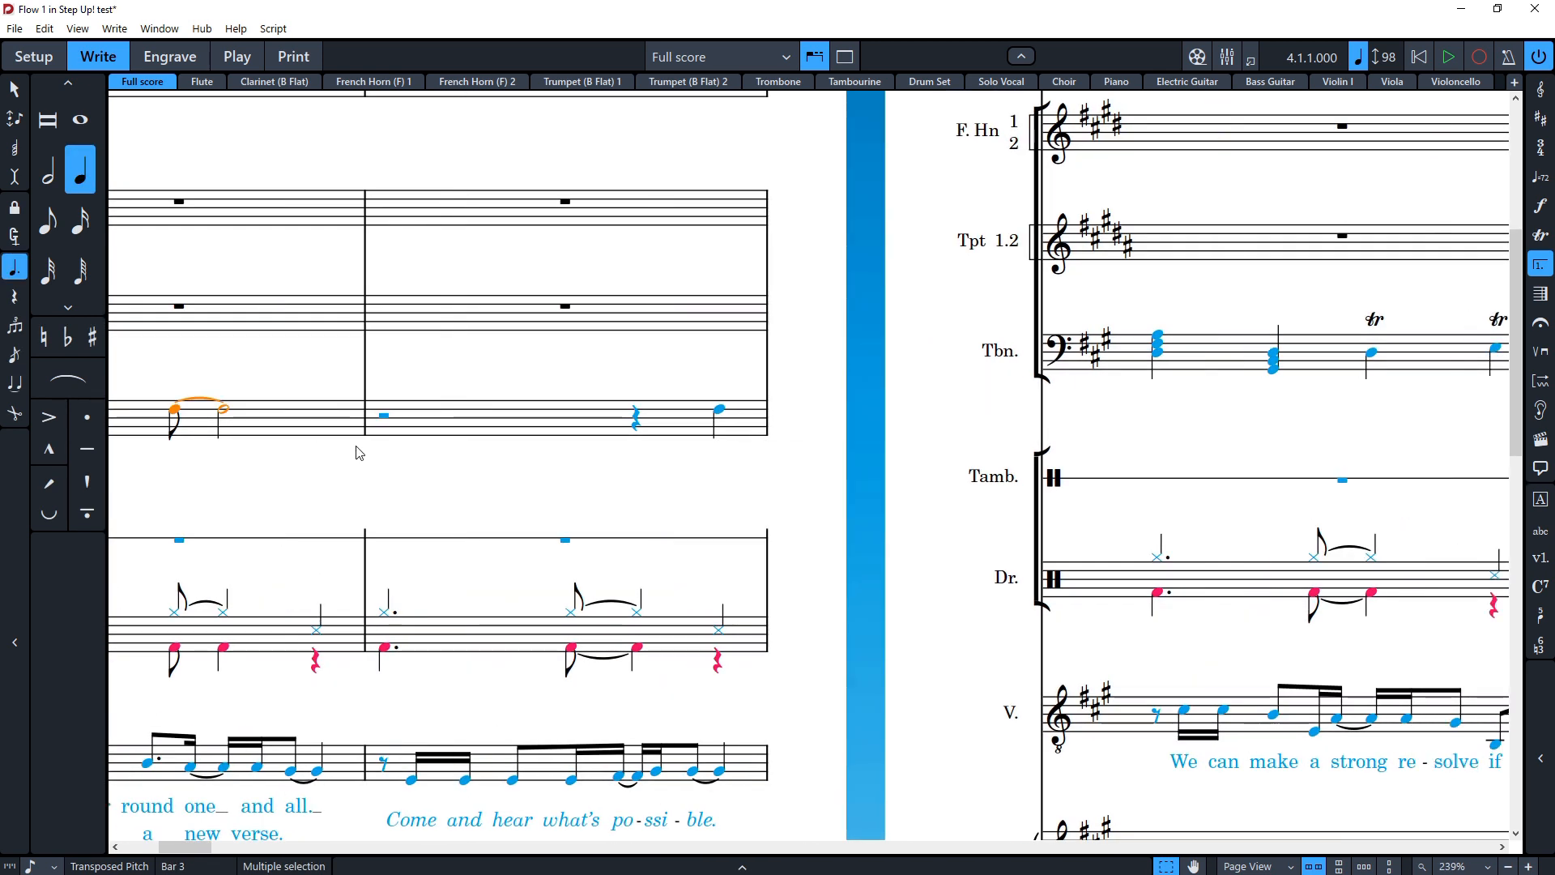
left_click(377, 409)
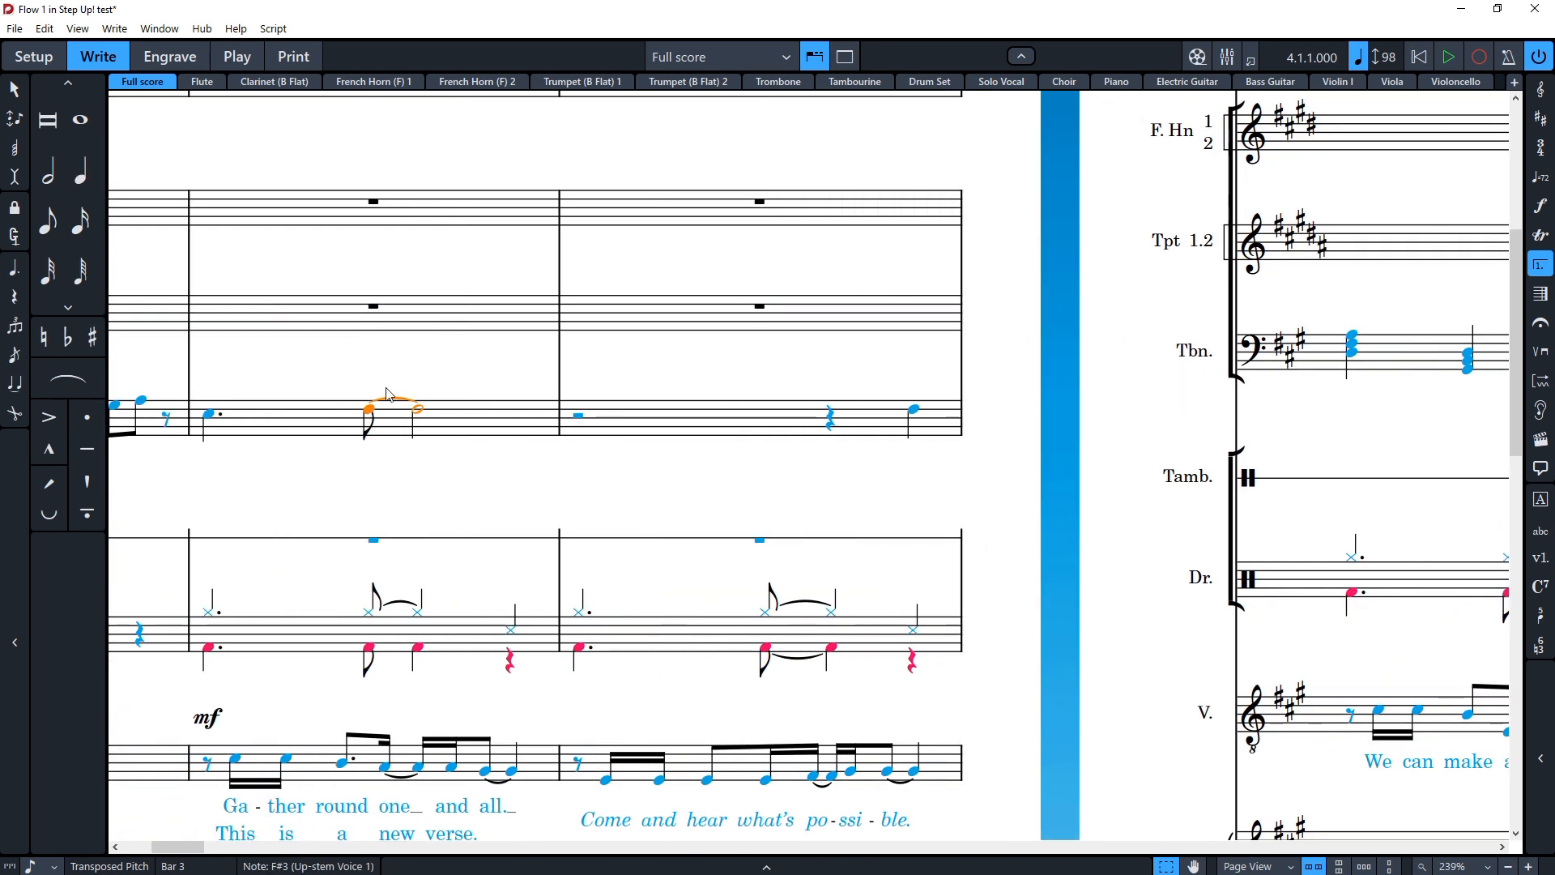
left_click(388, 394)
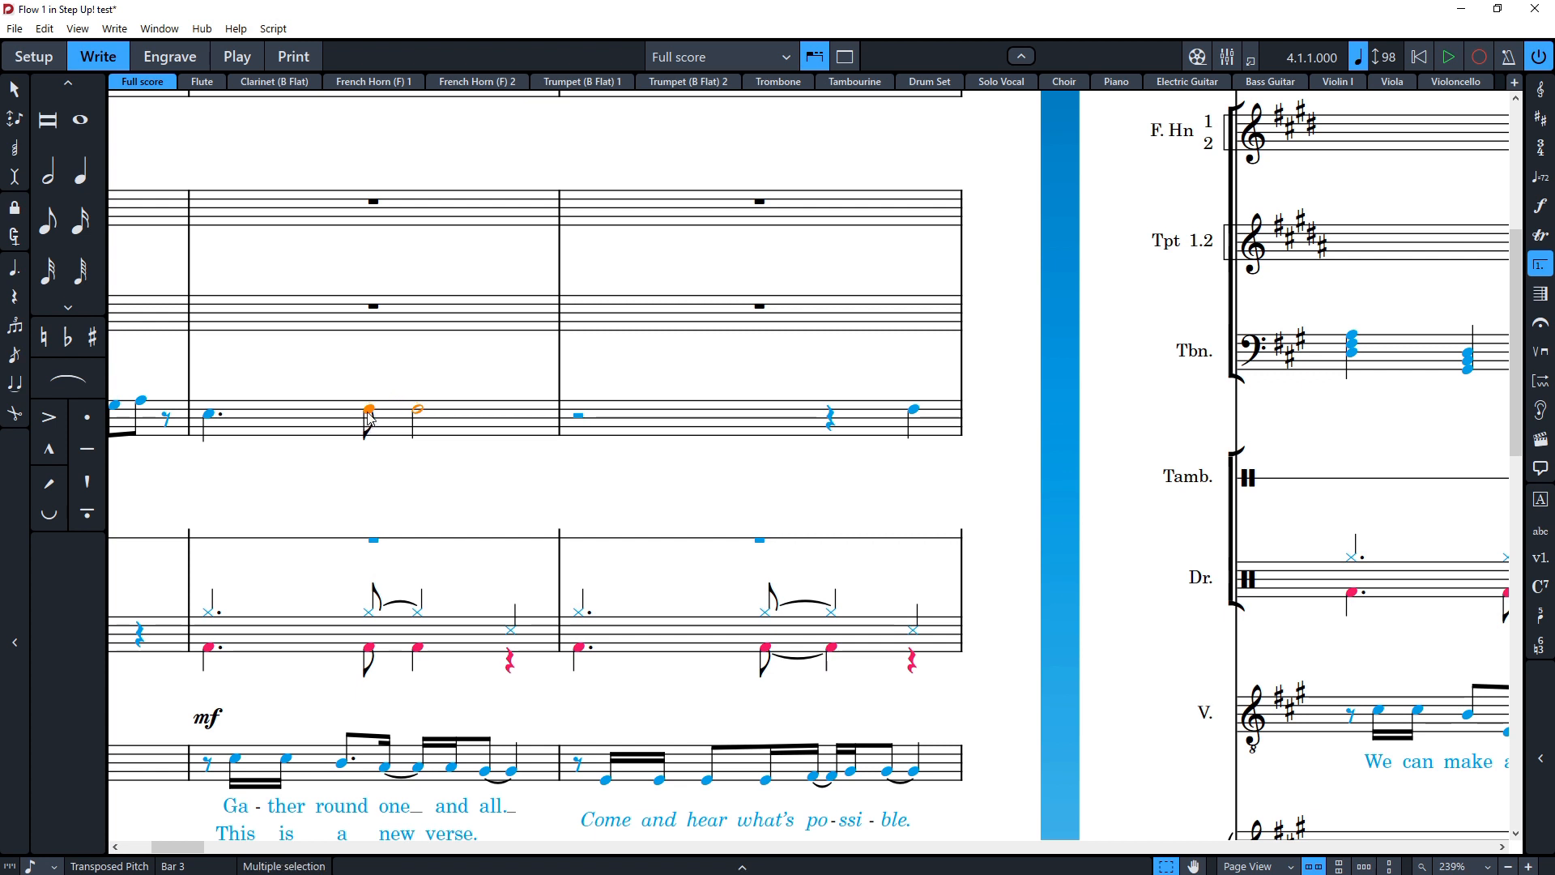
key("t")
left_click(378, 441)
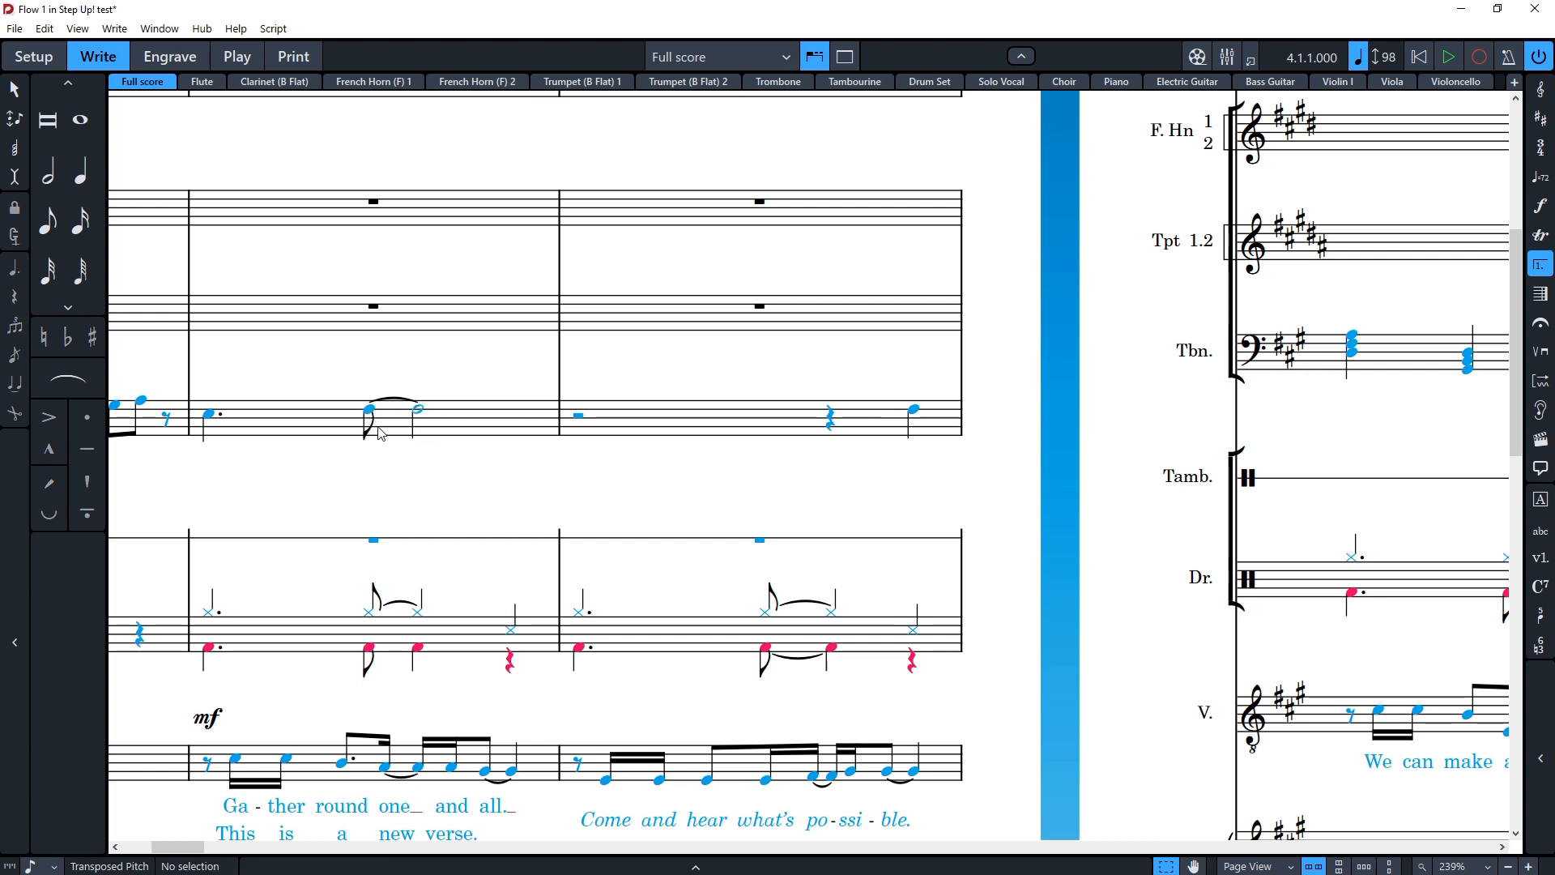
left_click(419, 412)
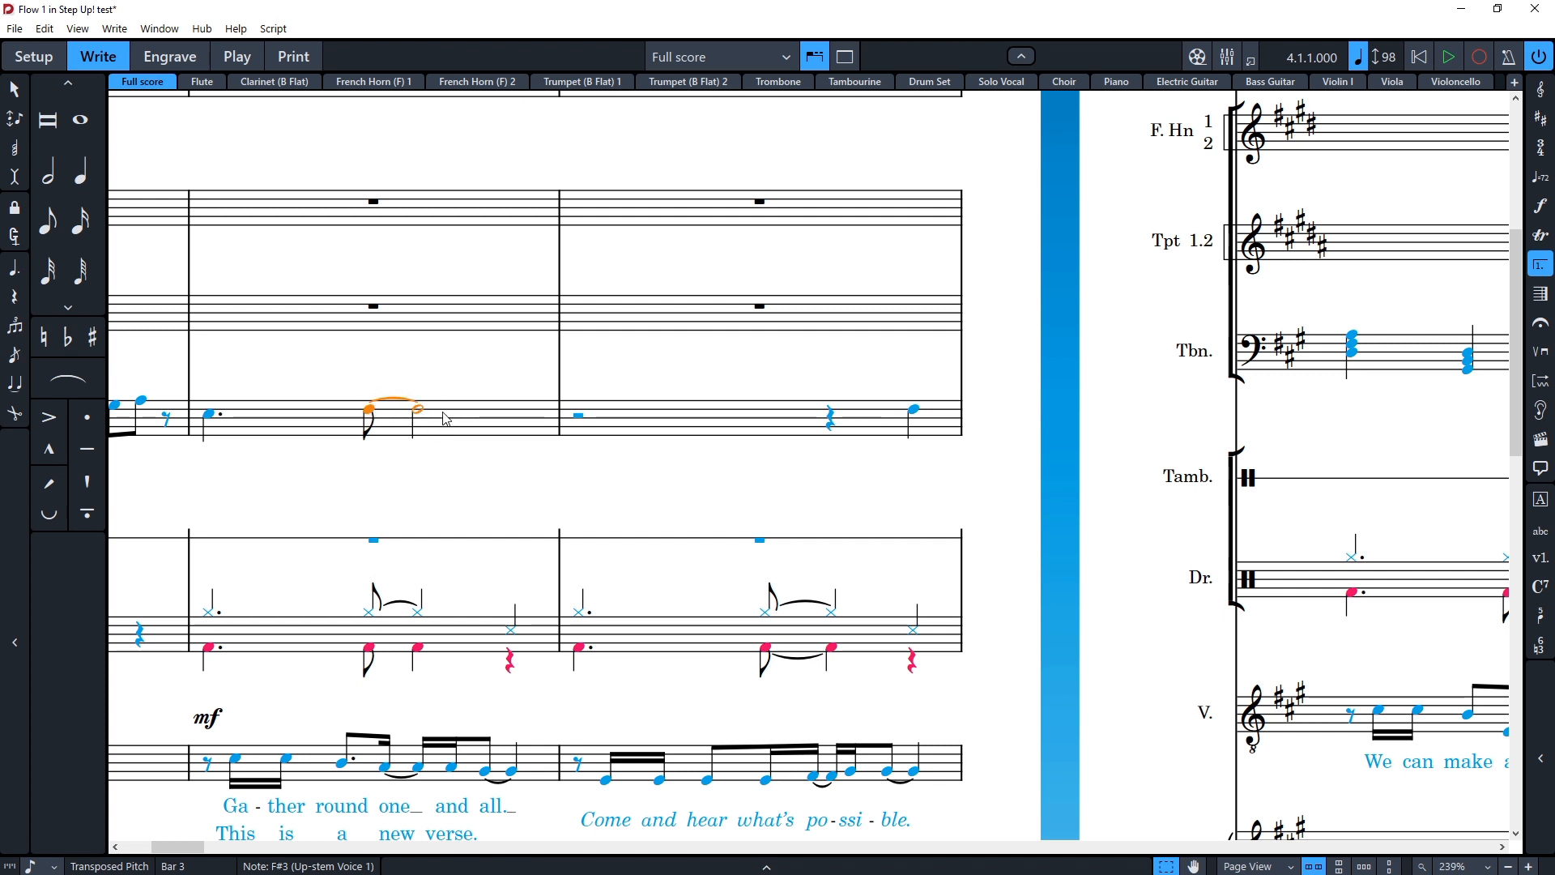
key("u")
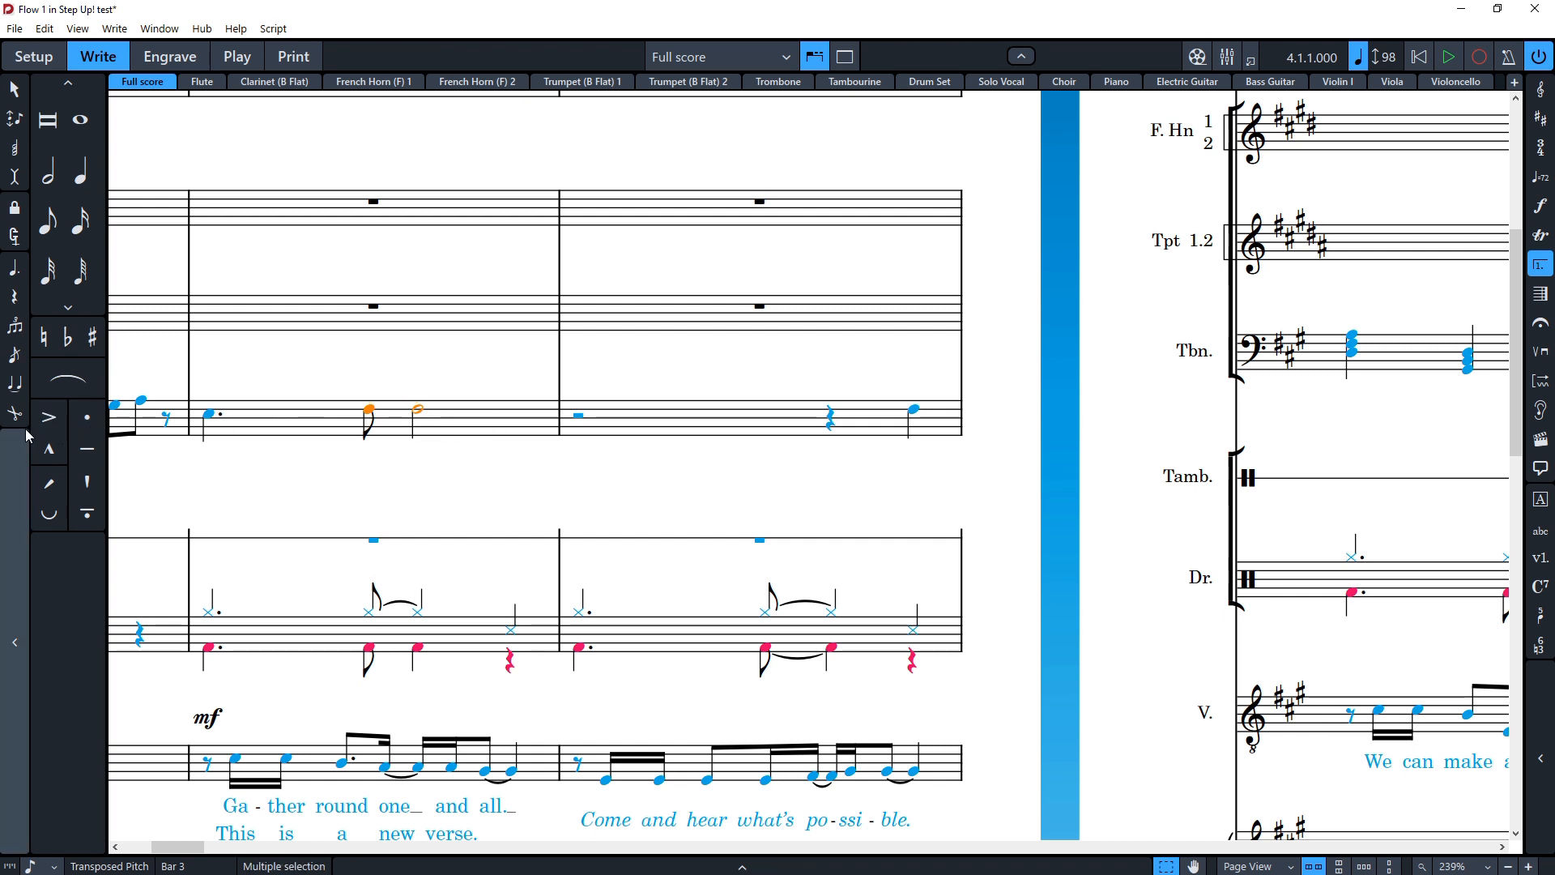
Step: Shorten the second F♯ in bar 3 to a quarter note and tie it to the preceding eighth-note F♯
left_click(418, 409)
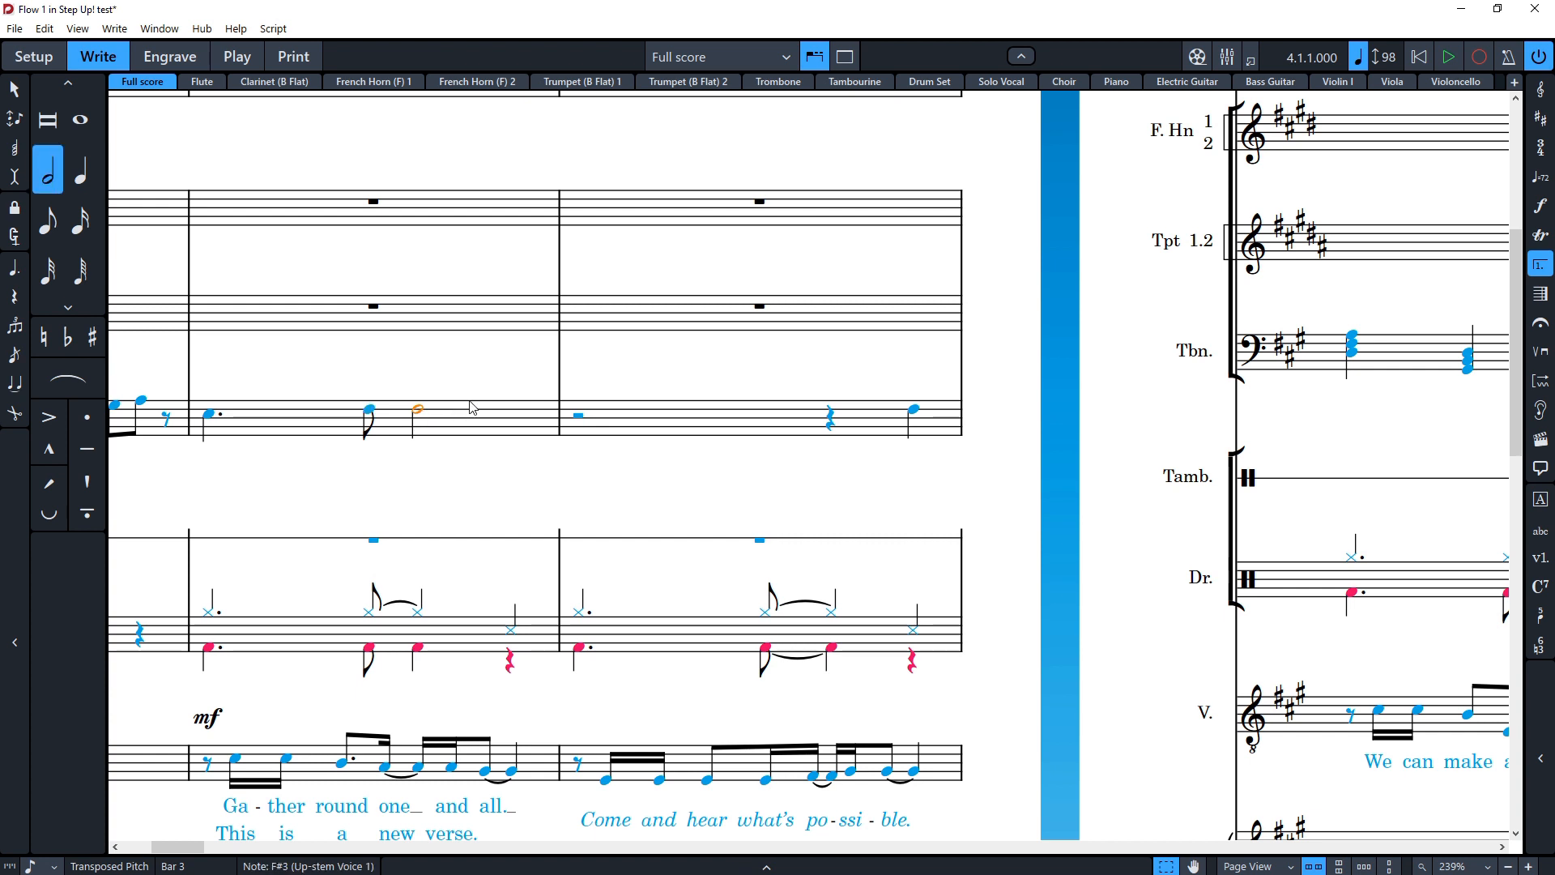
key("6")
key("Left")
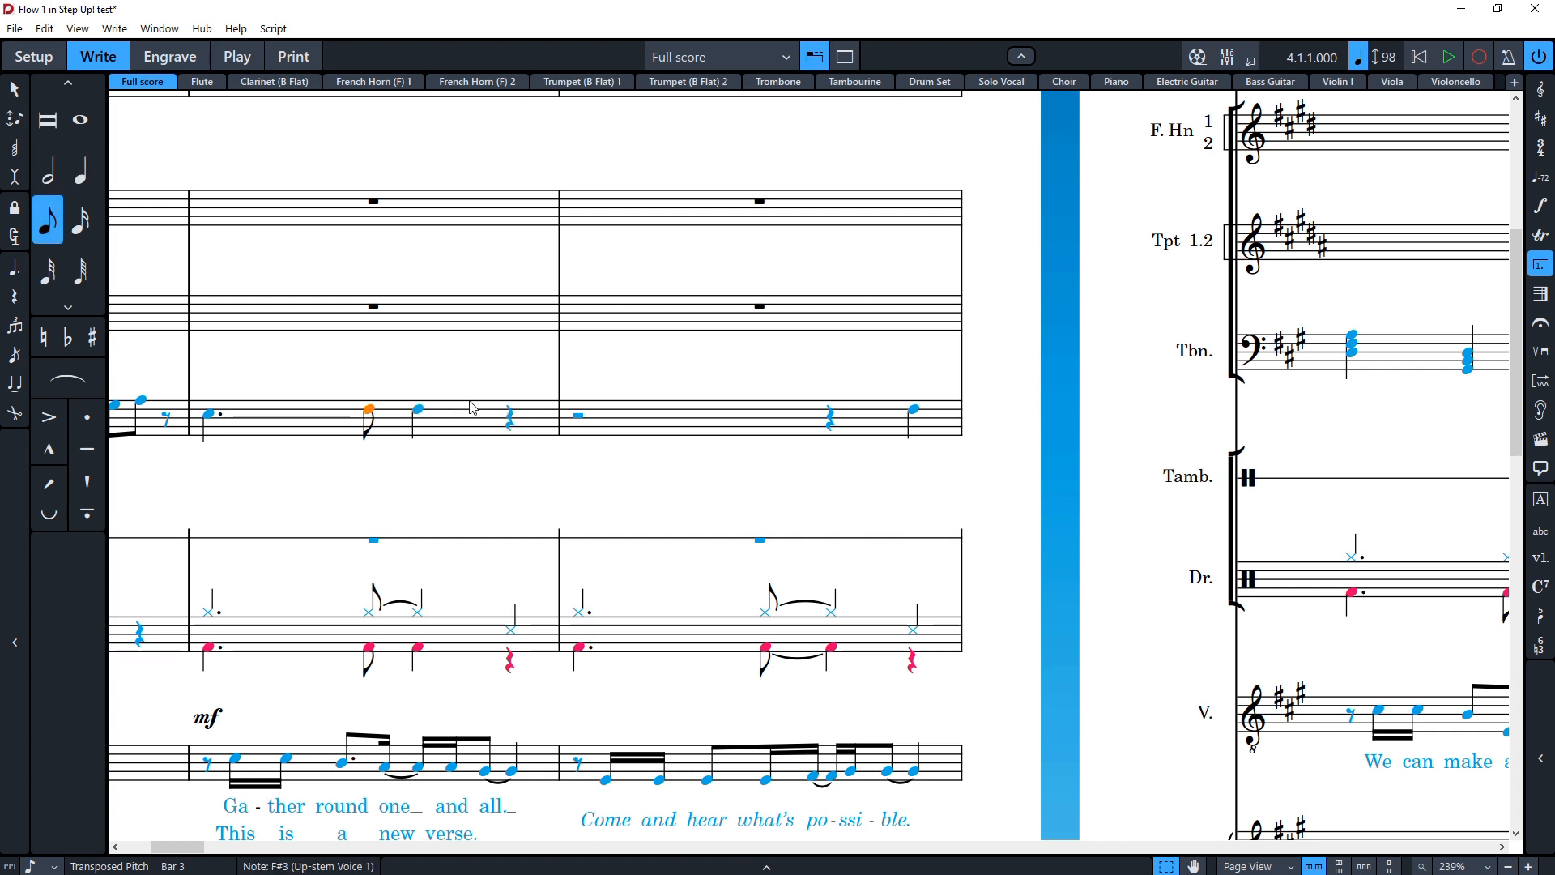
key("t")
key("Right")
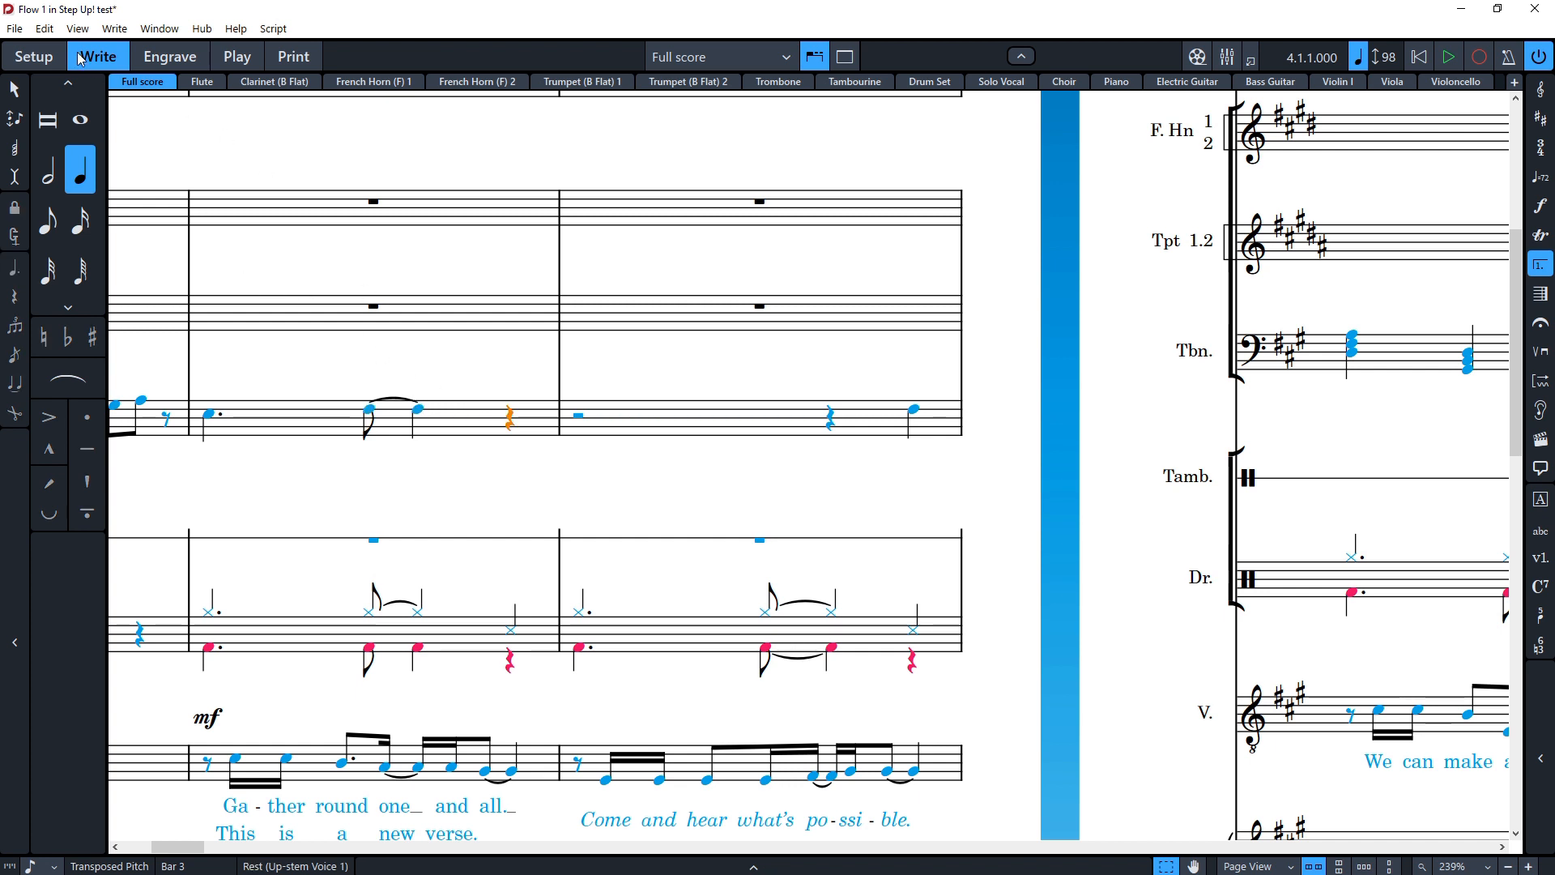
Step: Open Preferences, view the Note Input and Editing page, and close the dialog
left_click(55, 29)
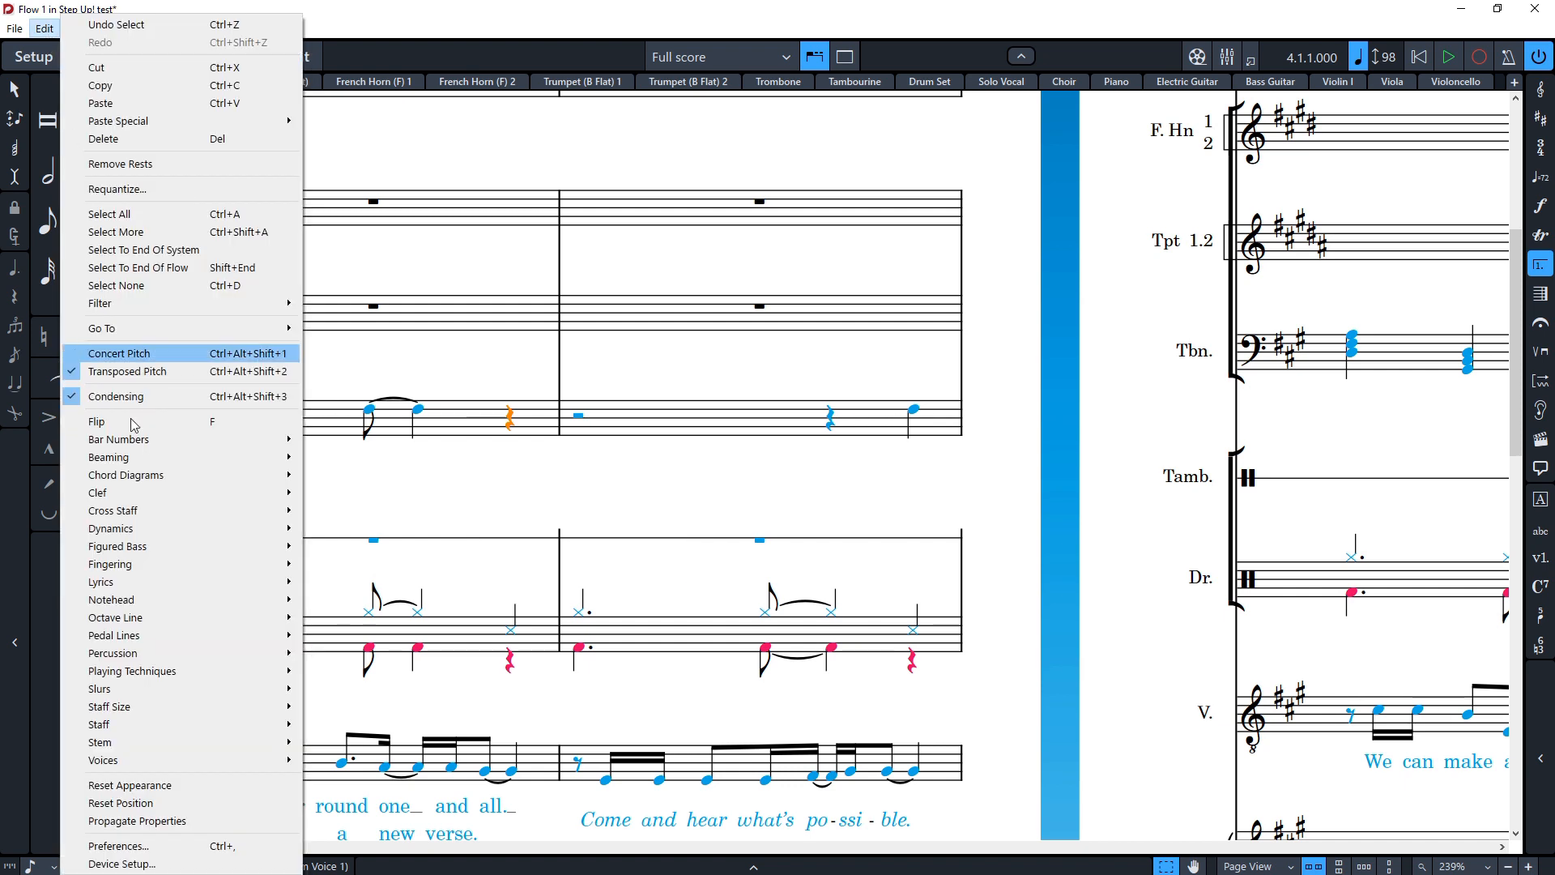
left_click(214, 846)
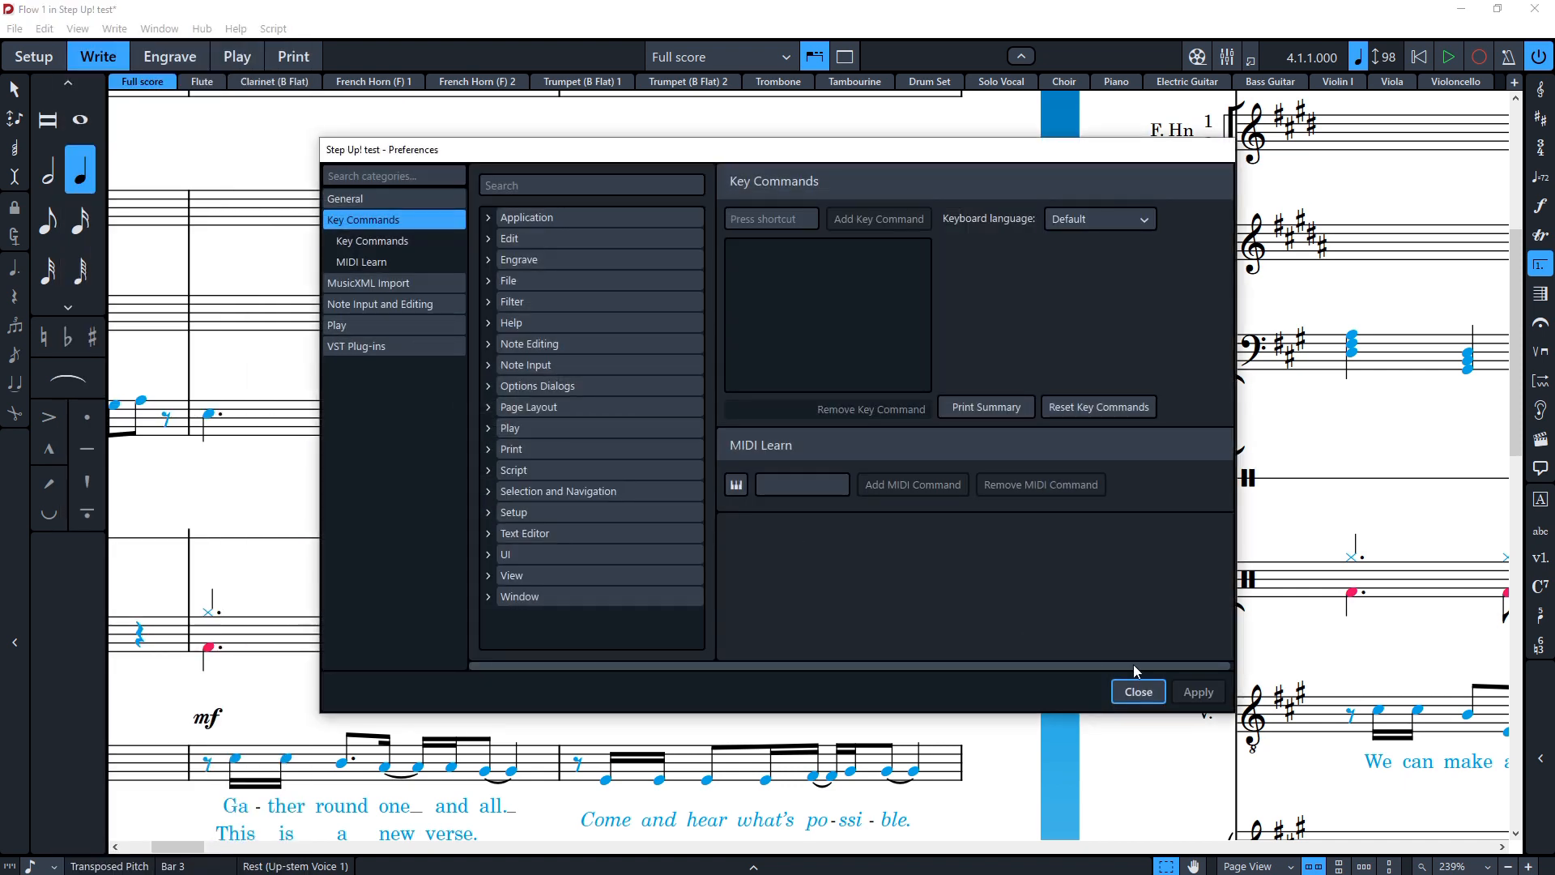
left_click(371, 304)
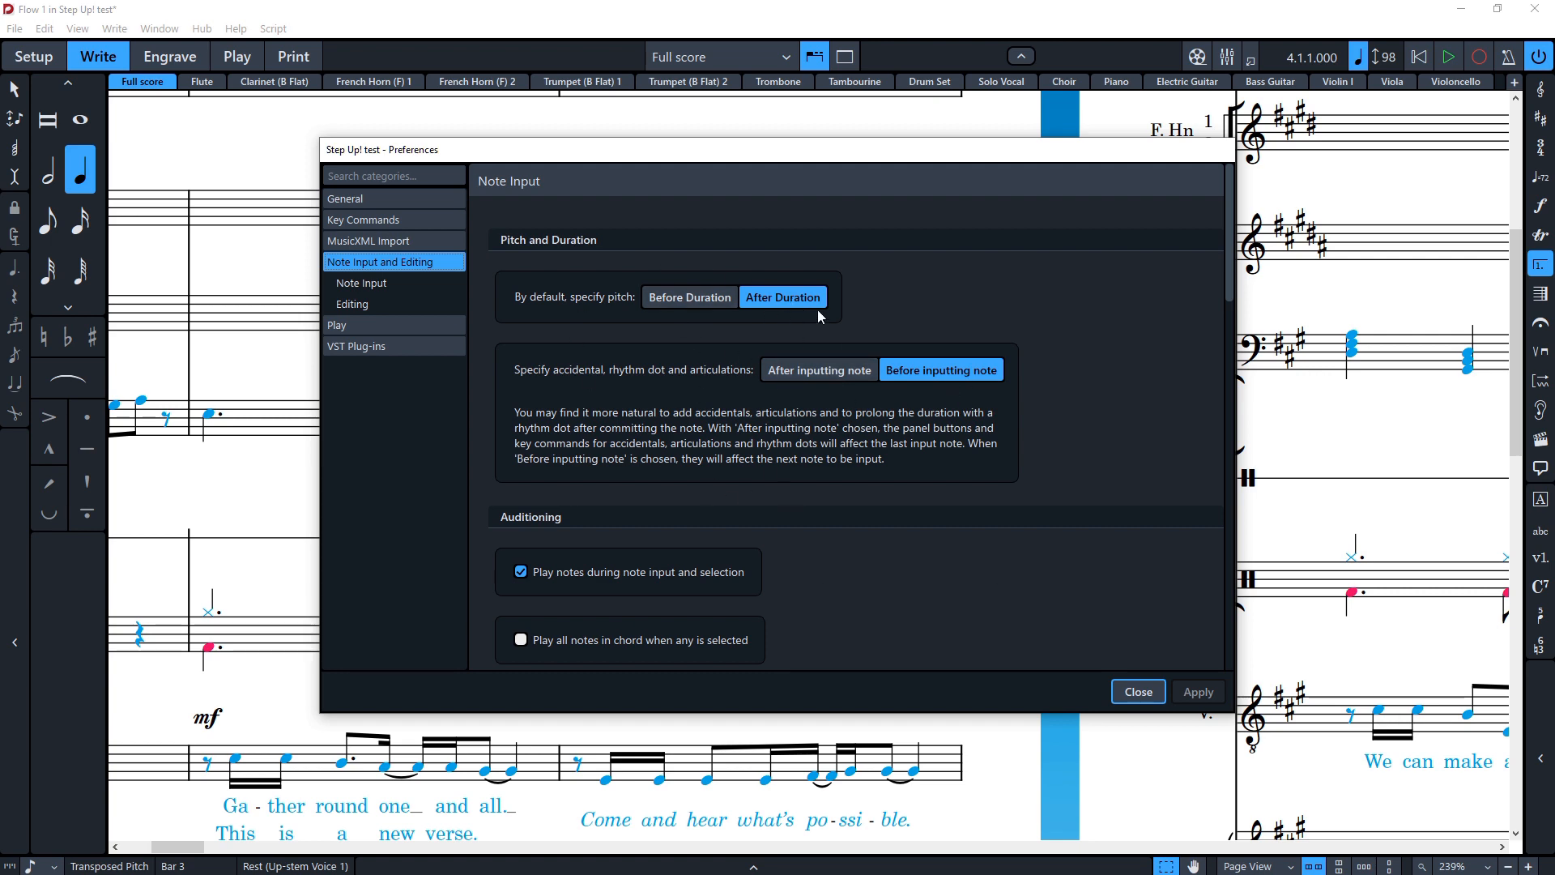
left_click(1136, 694)
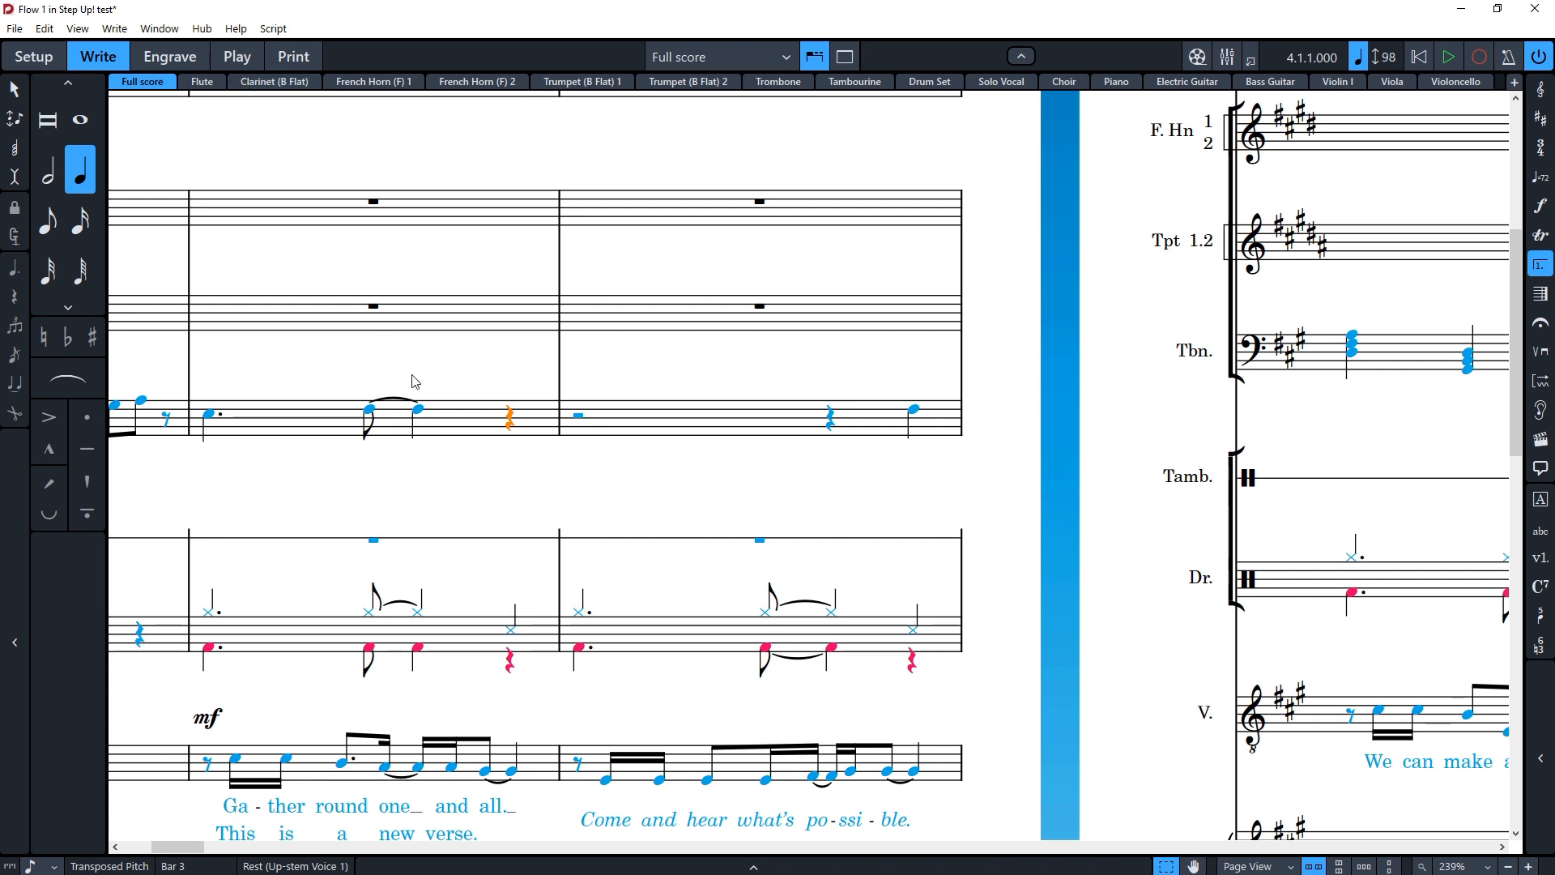
Step: Switch to Play mode and open the HALion Sonic SE instrument window for the first VST instrument
left_click(239, 65)
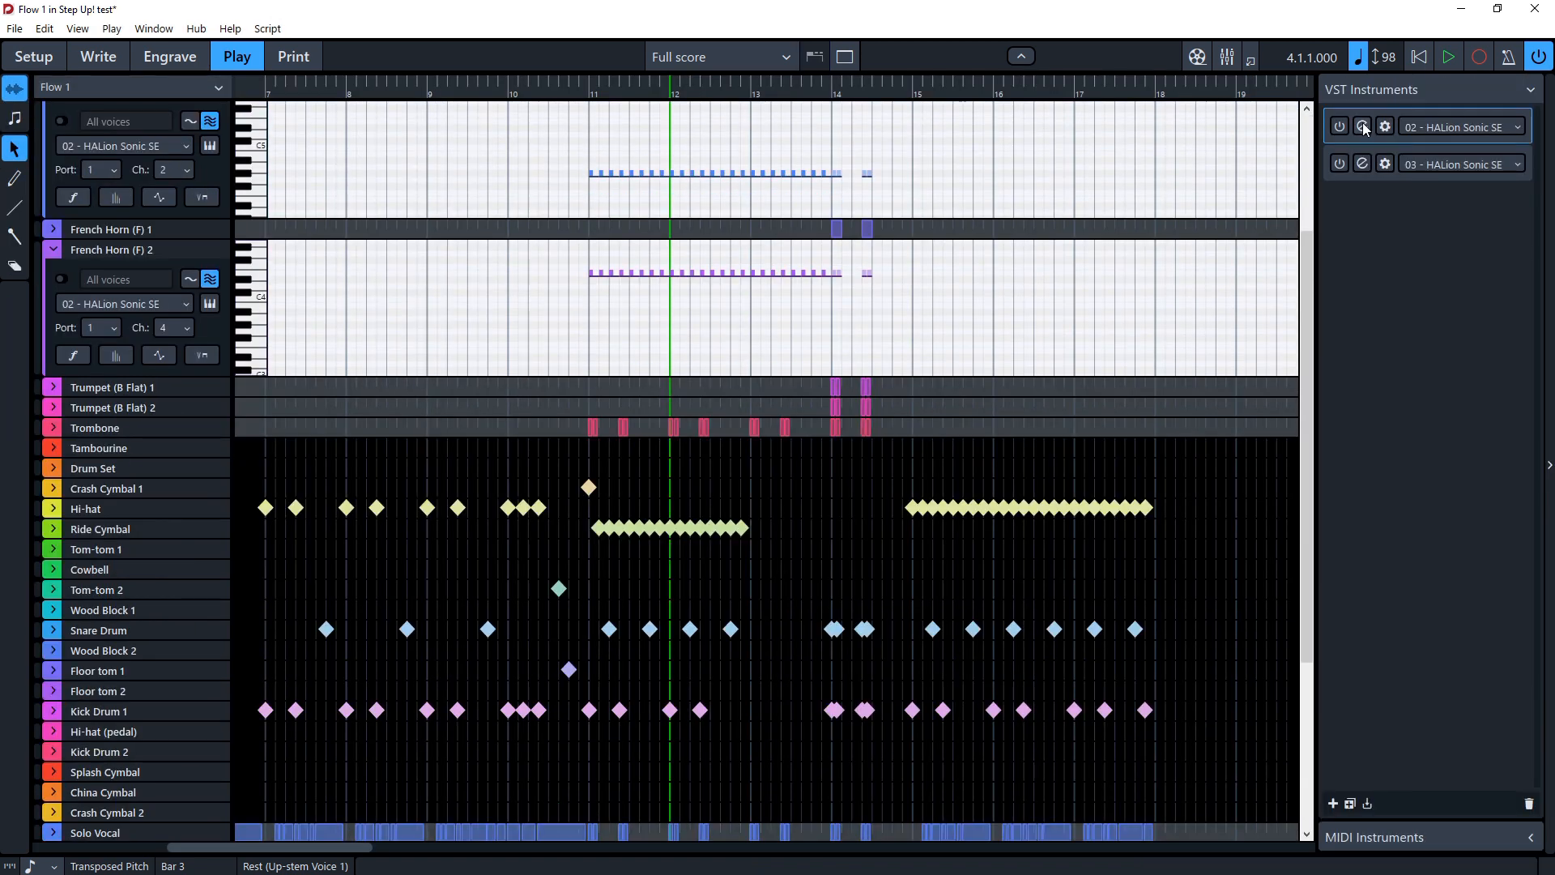
left_click(1363, 127)
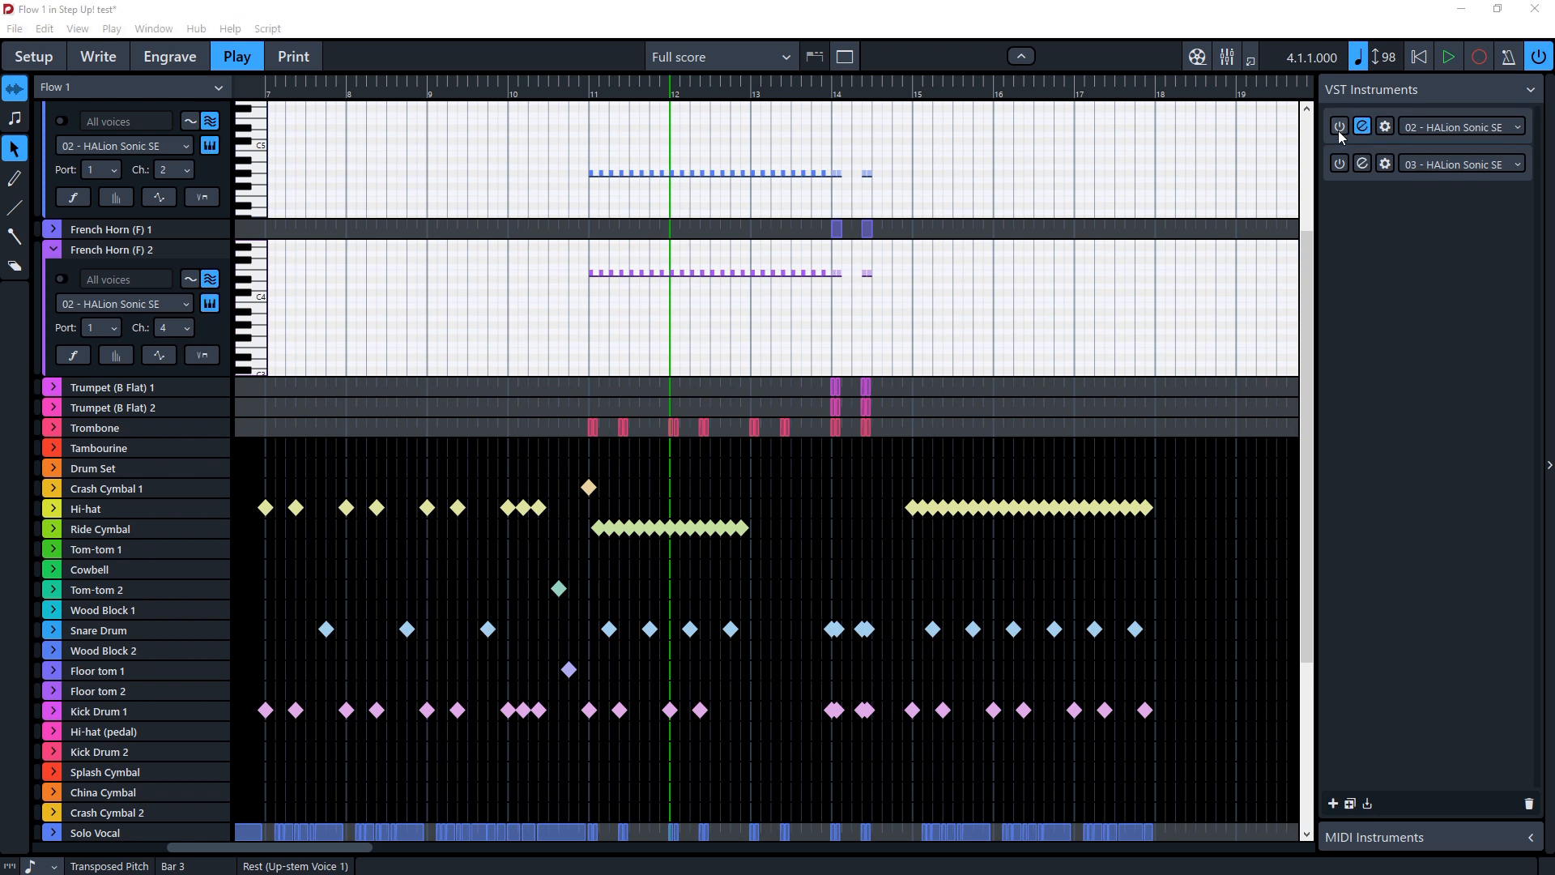
left_click(1360, 129)
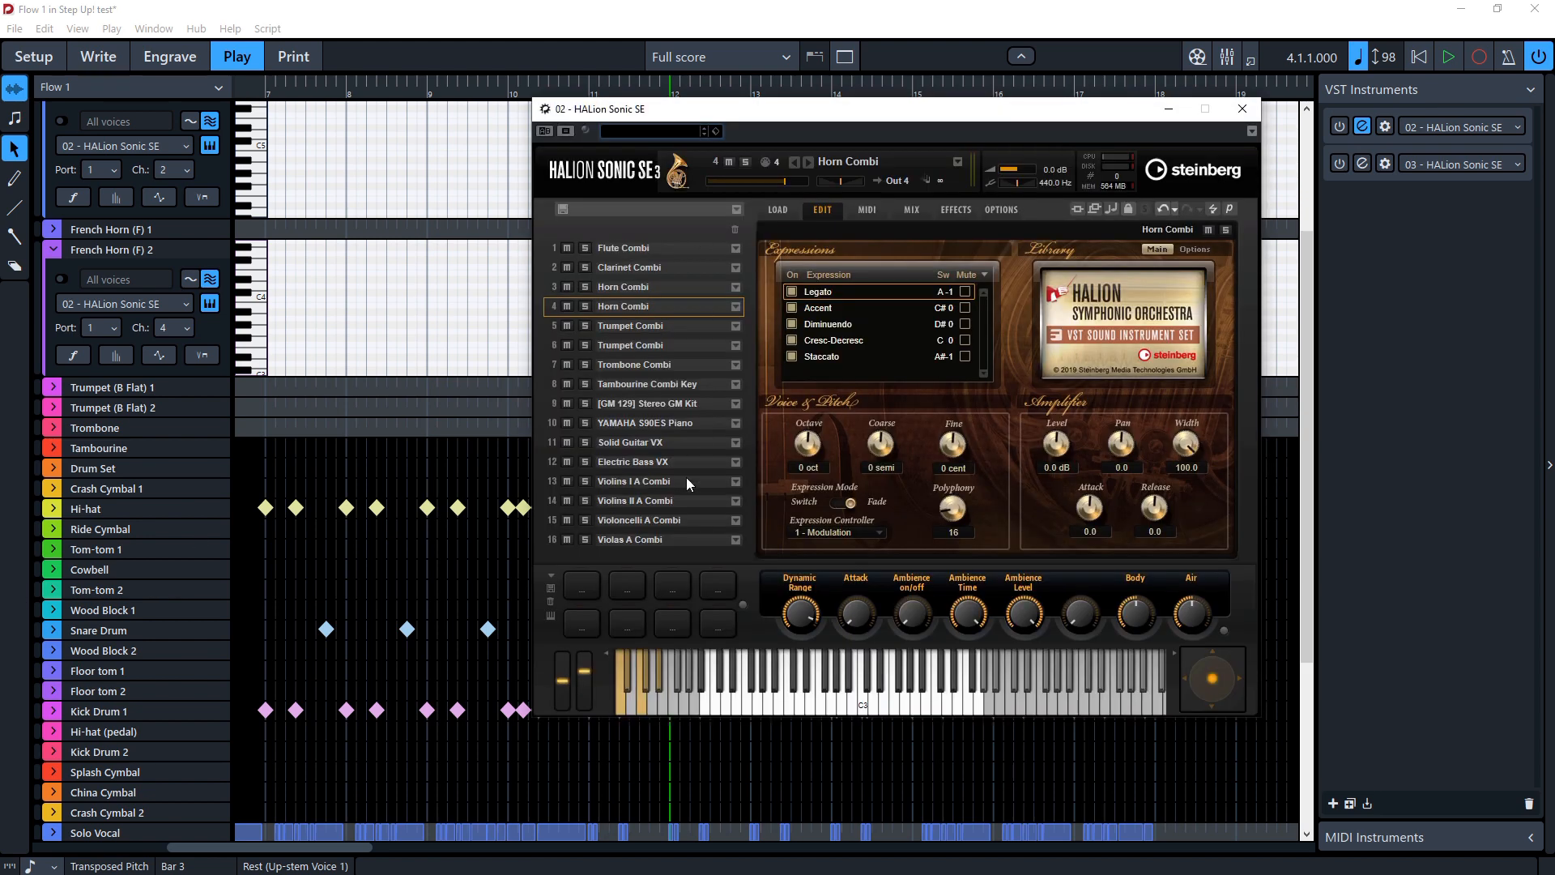
Step: Return to Write mode and close the HALion Sonic SE instrument window
key("ctrl+2")
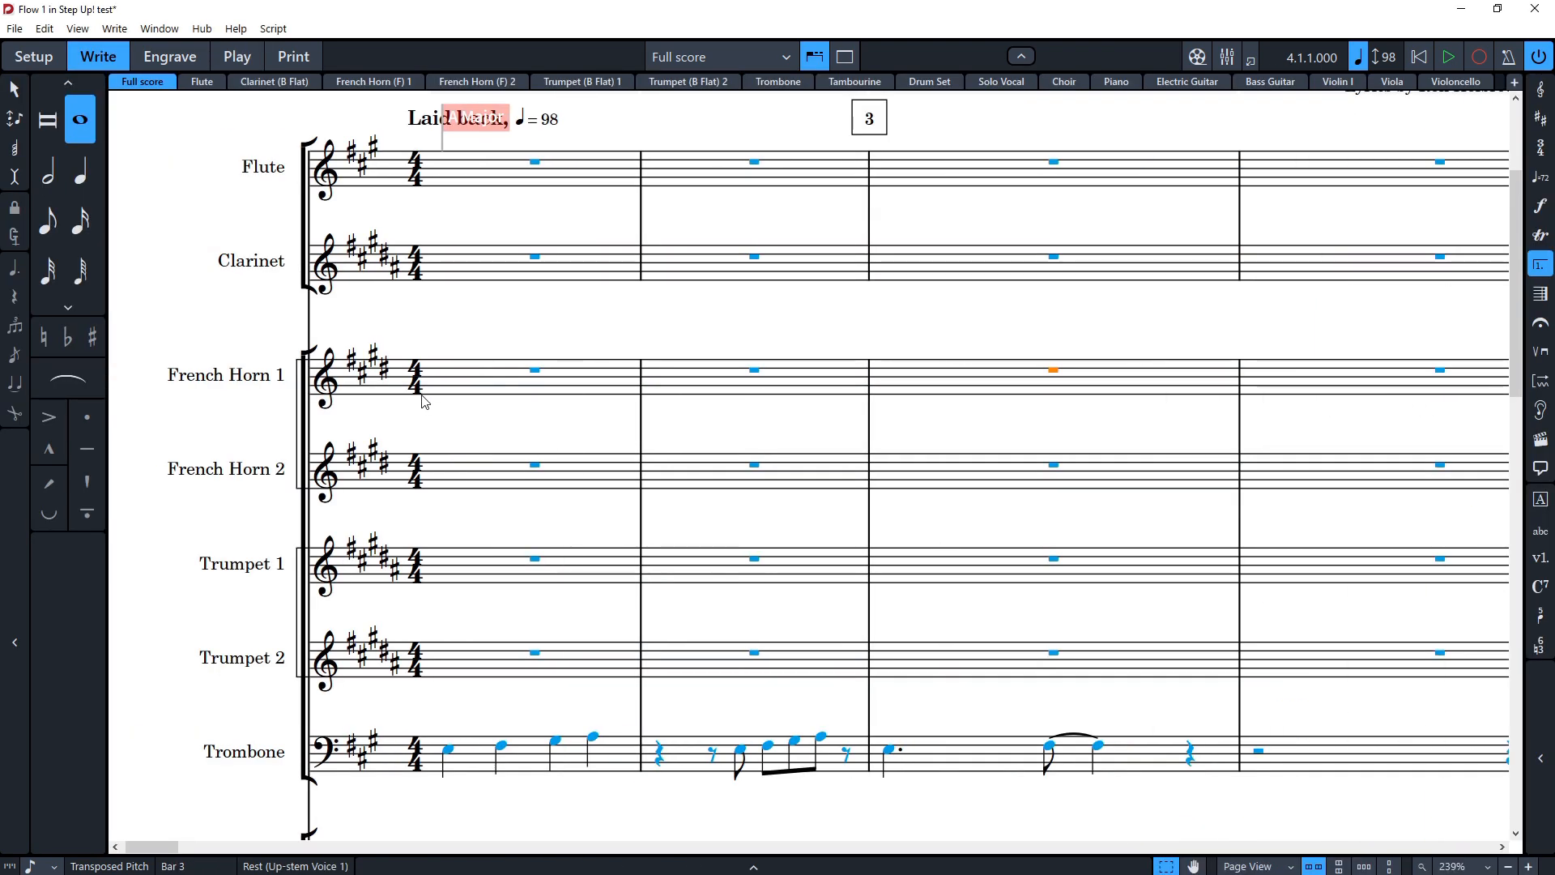
left_click(466, 389)
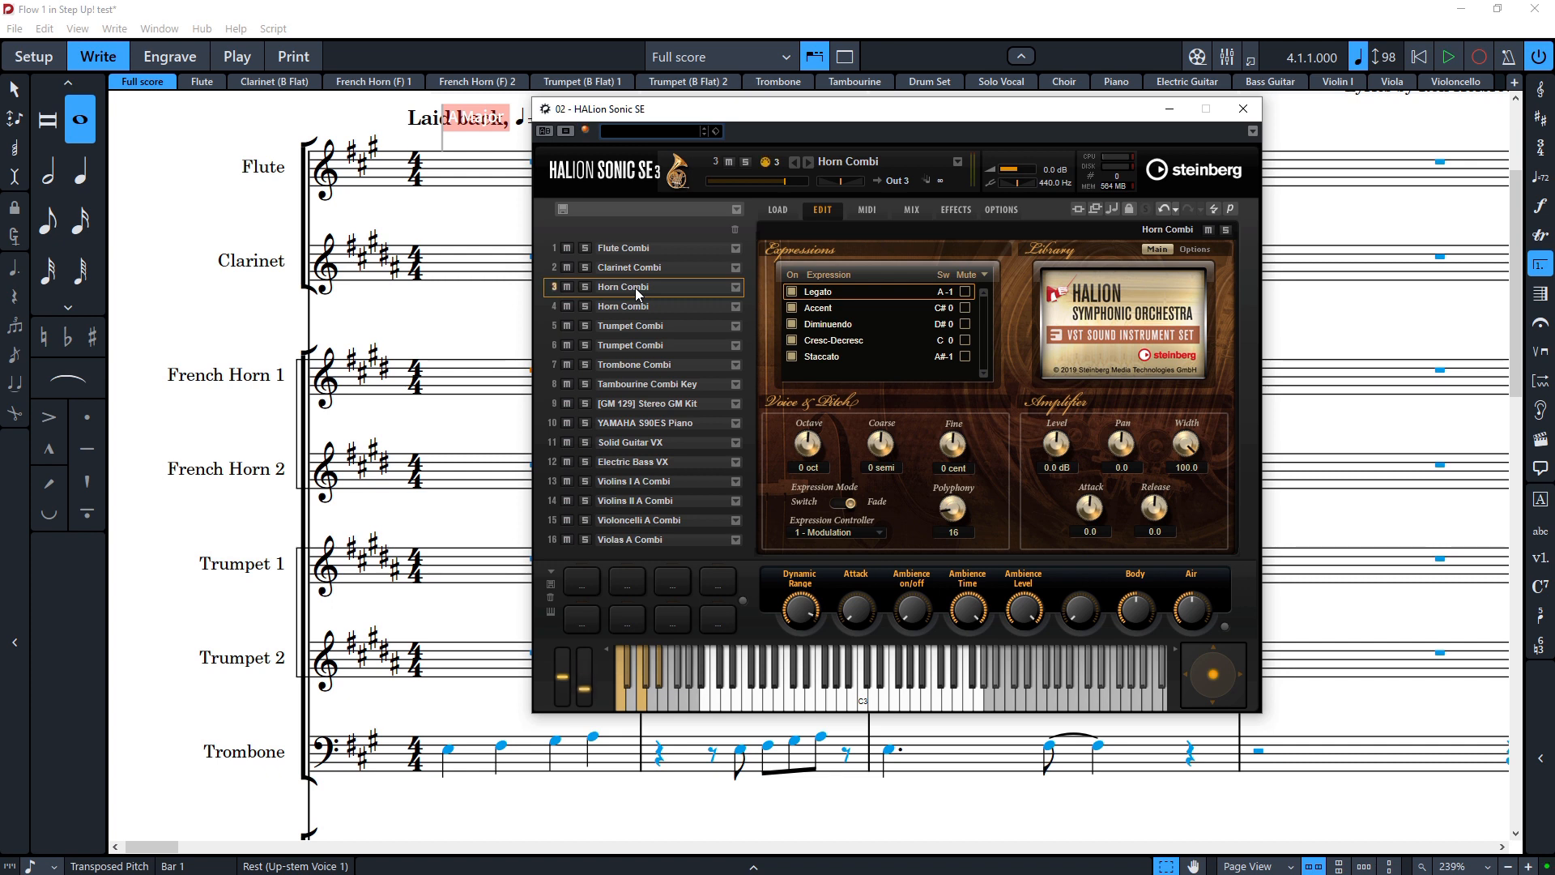
left_click(1243, 108)
Step: Open Note Input Options, scroll through the MIDI Input page, and close the dialog
left_click(88, 34)
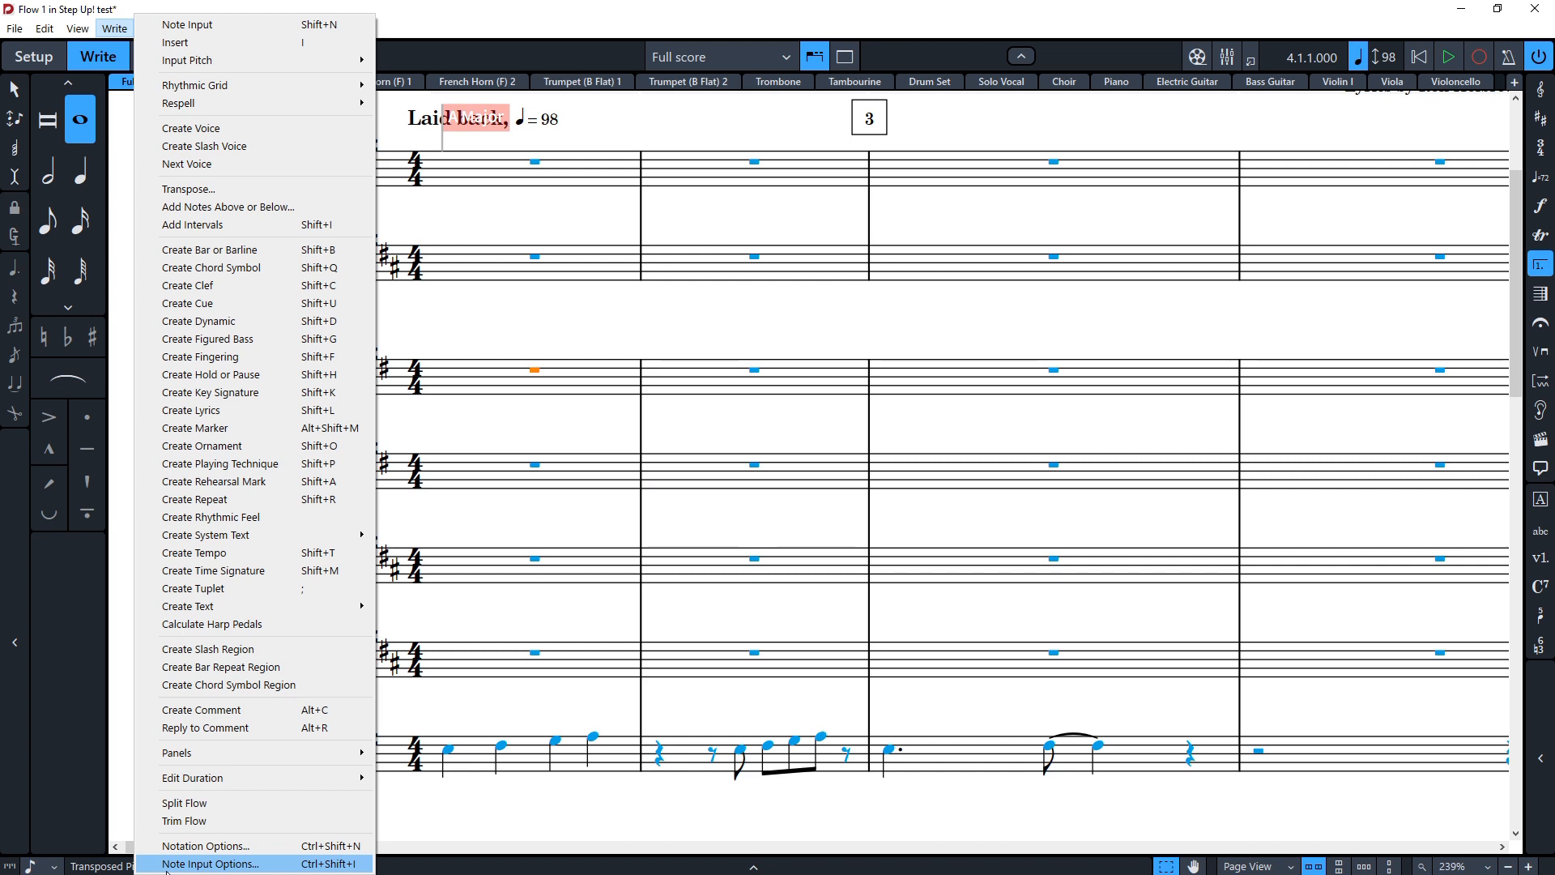
left_click(167, 864)
left_click(324, 253)
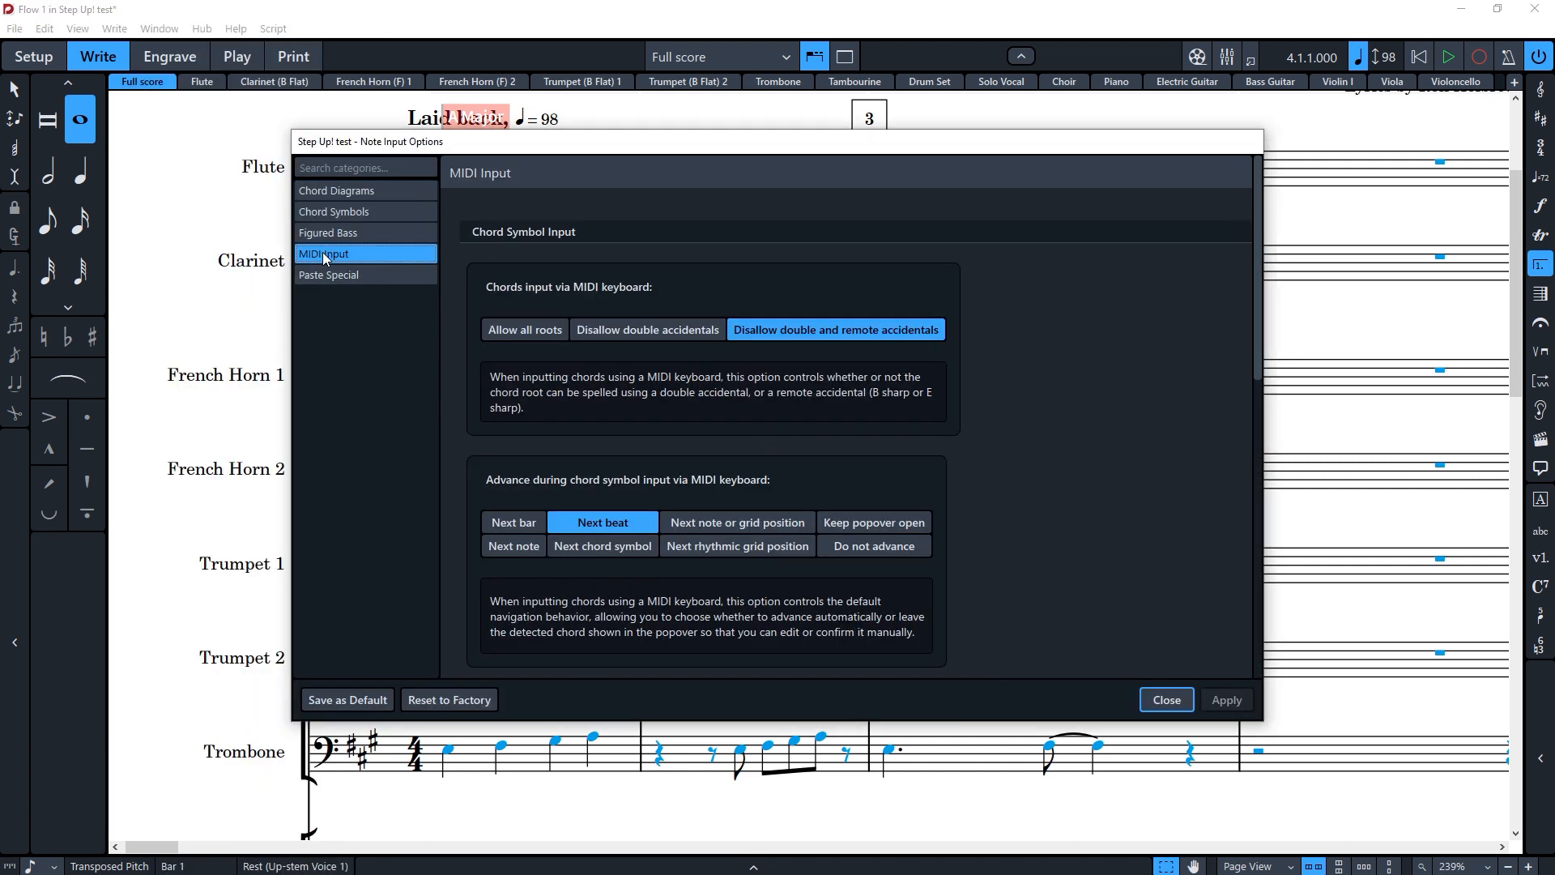
scroll(518, 478, "down", 3)
scroll(534, 511, "down", 5)
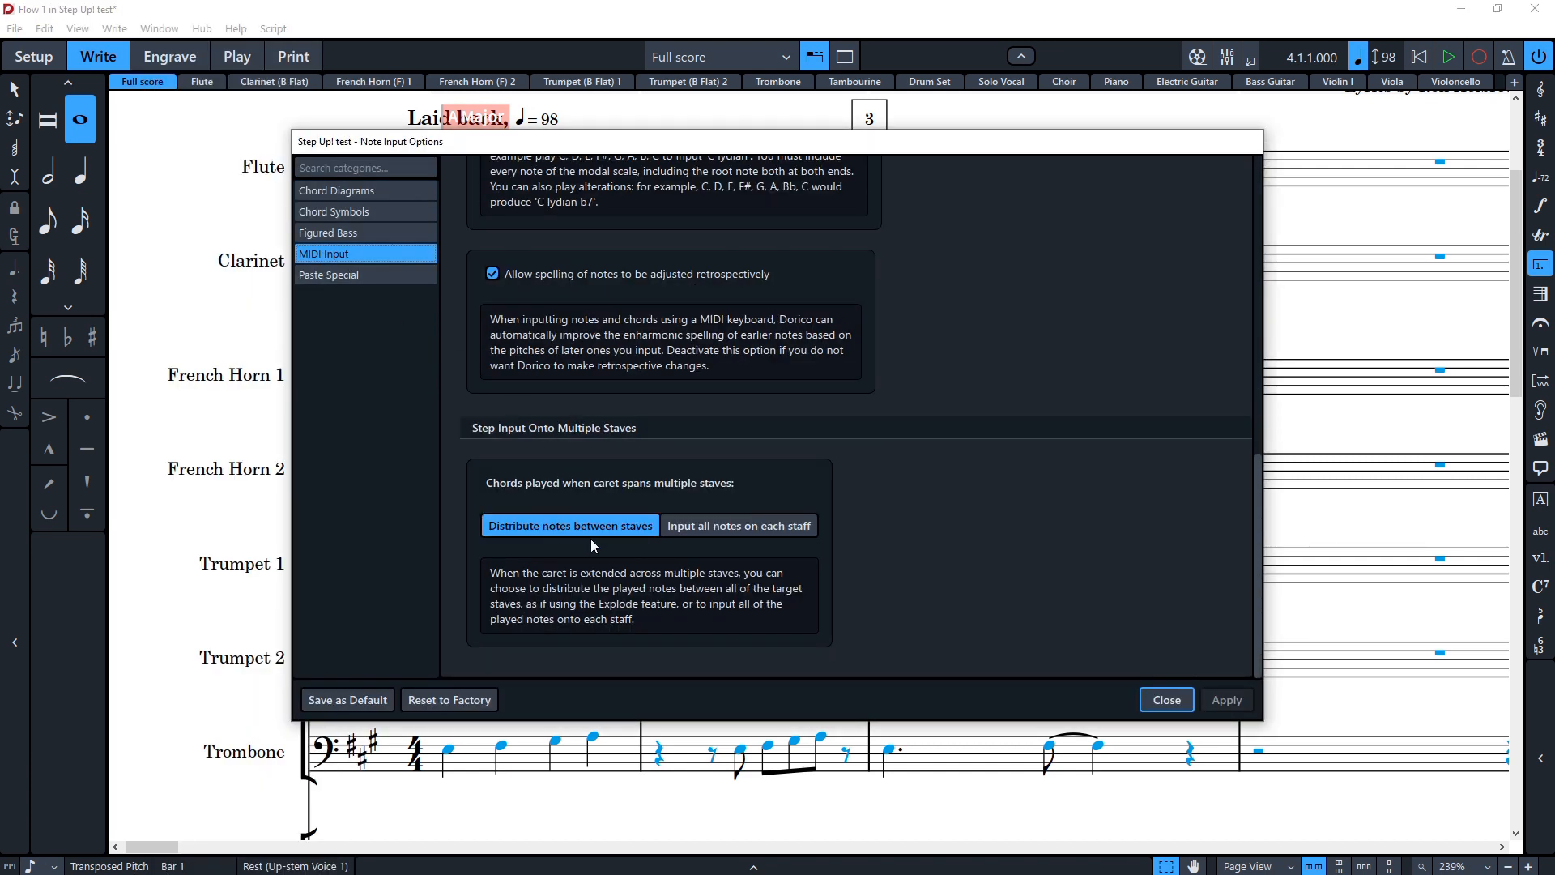
left_click(1166, 698)
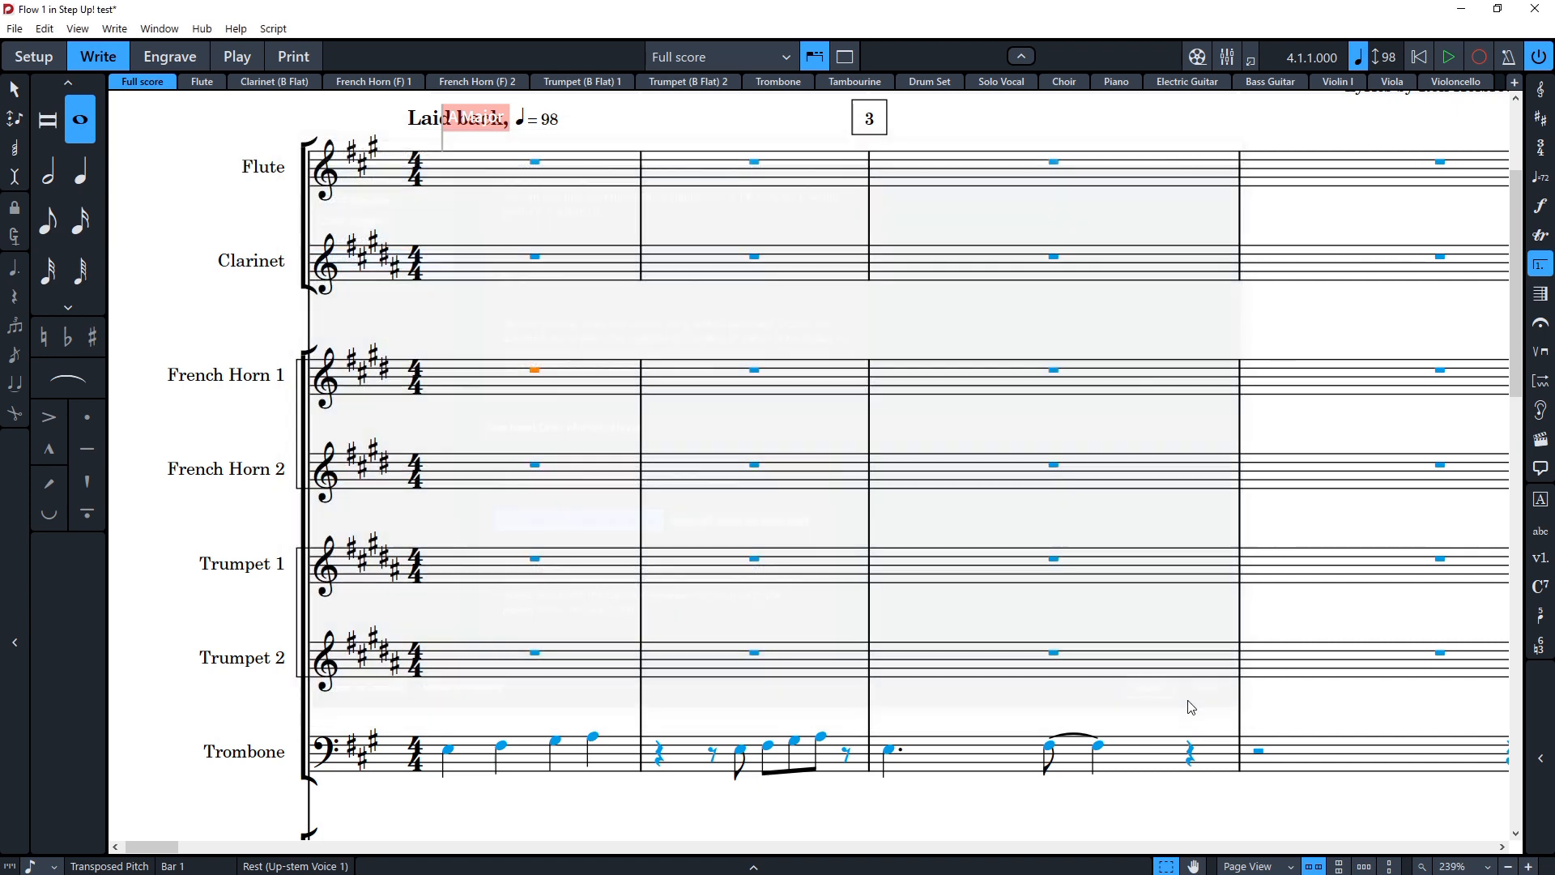
Step: Open Notation Options at the Condensing page and close it again
left_click(44, 28)
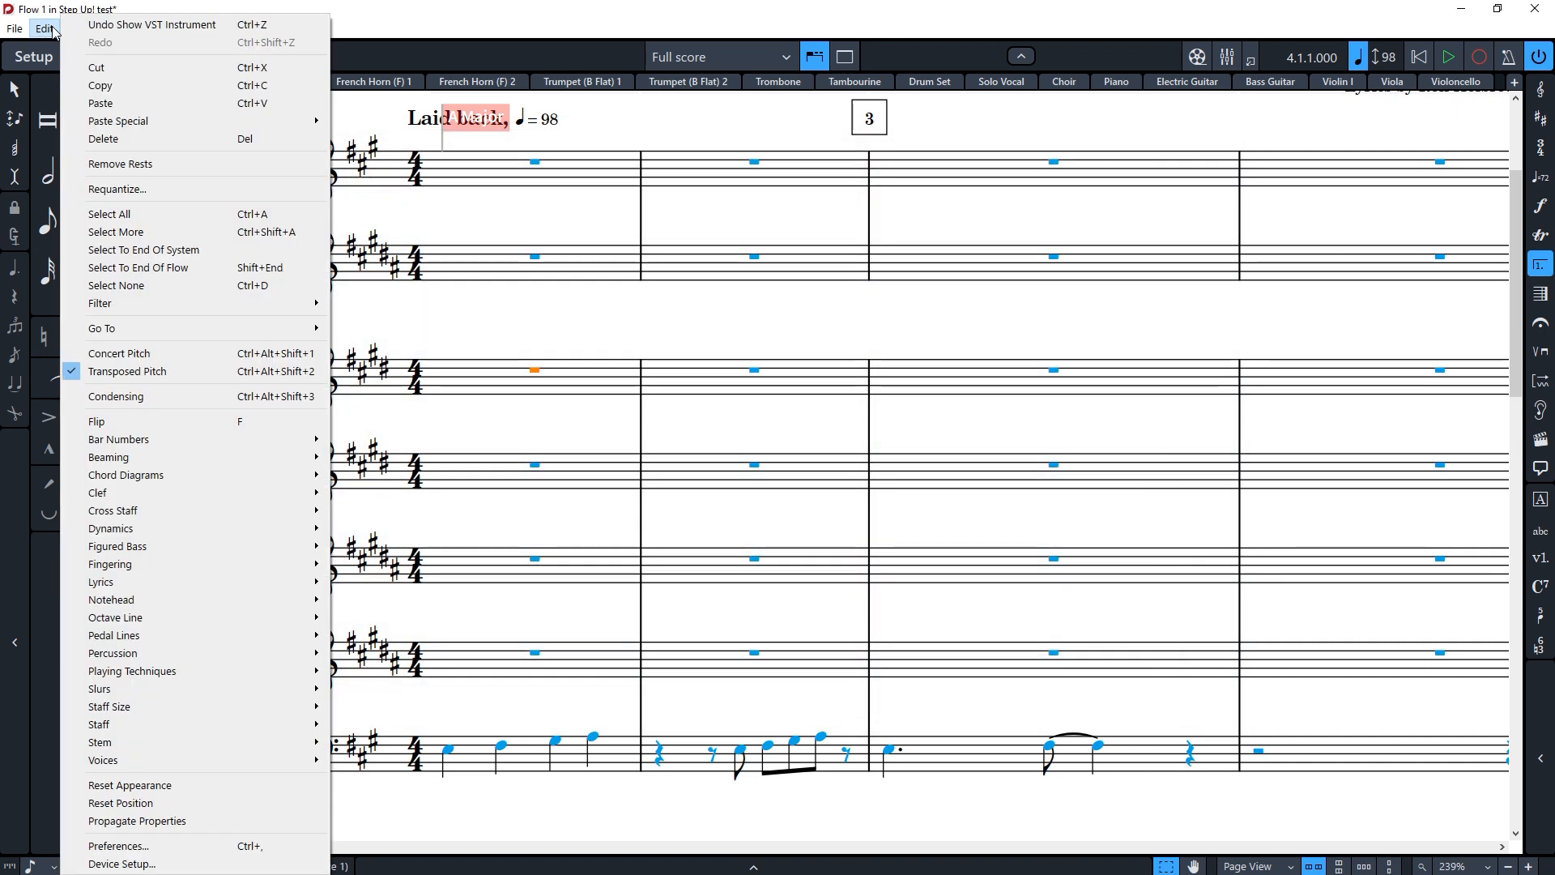
left_click(84, 18)
left_click(114, 29)
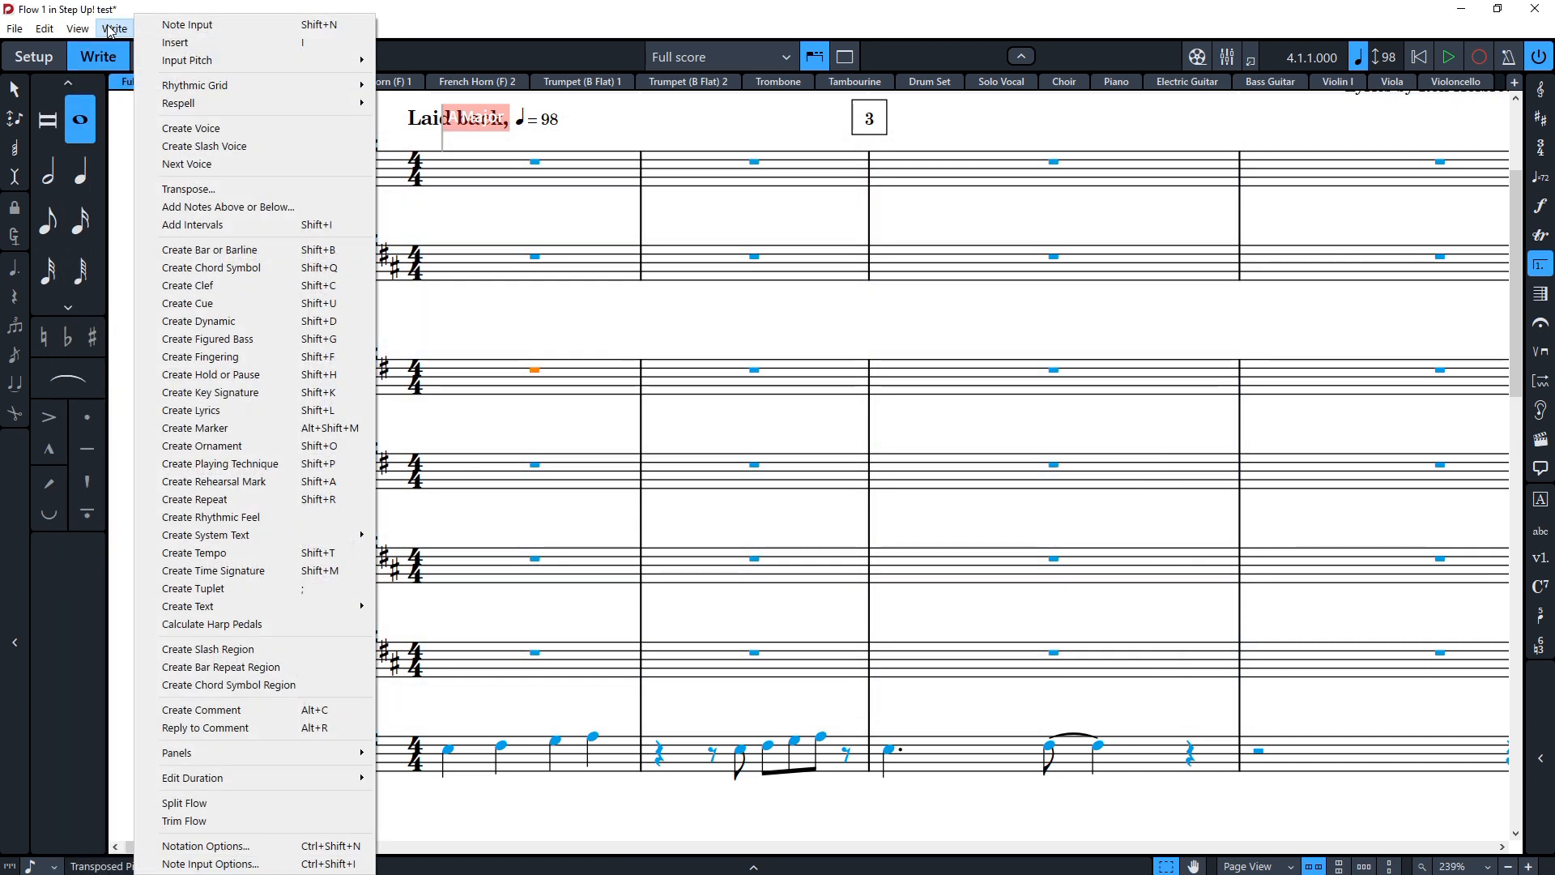
left_click(206, 845)
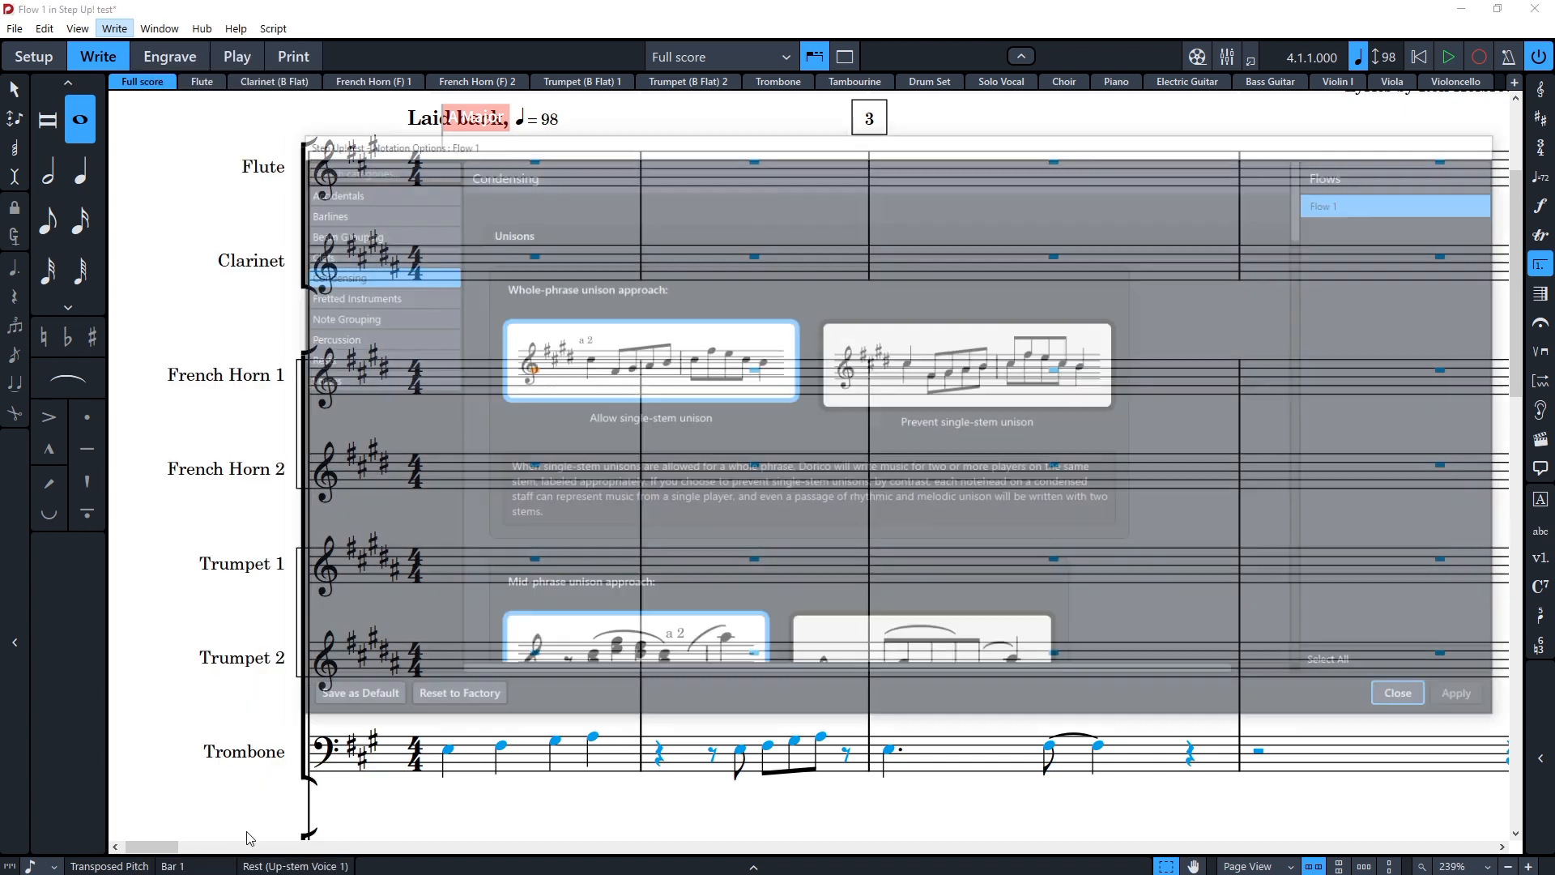
left_click(1410, 700)
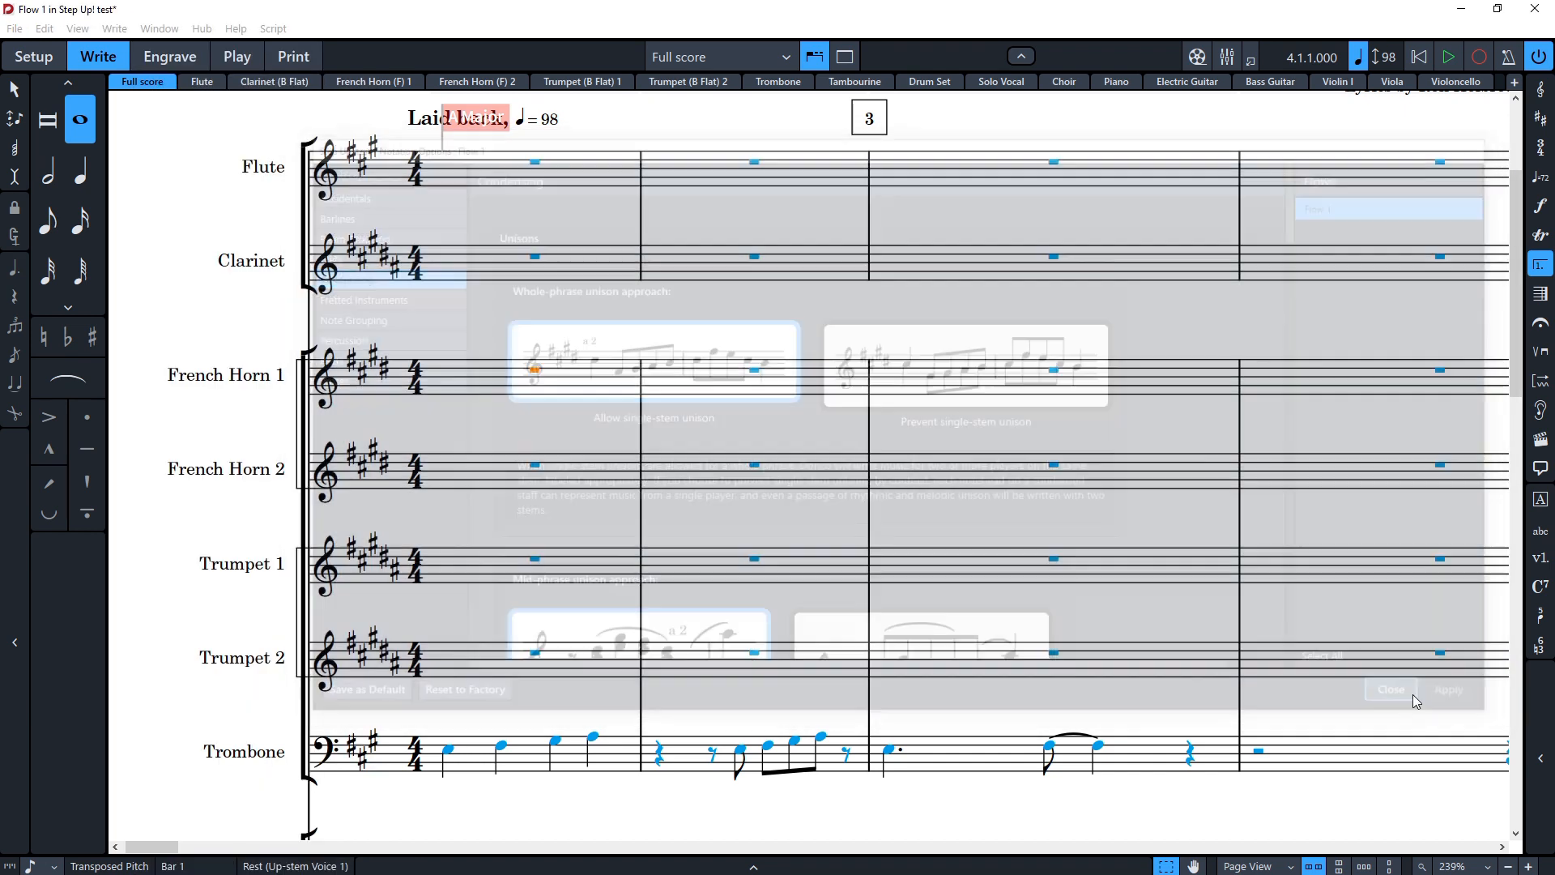
Step: Open Preferences, scroll through the Play page settings, and close the dialog
left_click(15, 29)
mouse_move(40, 32)
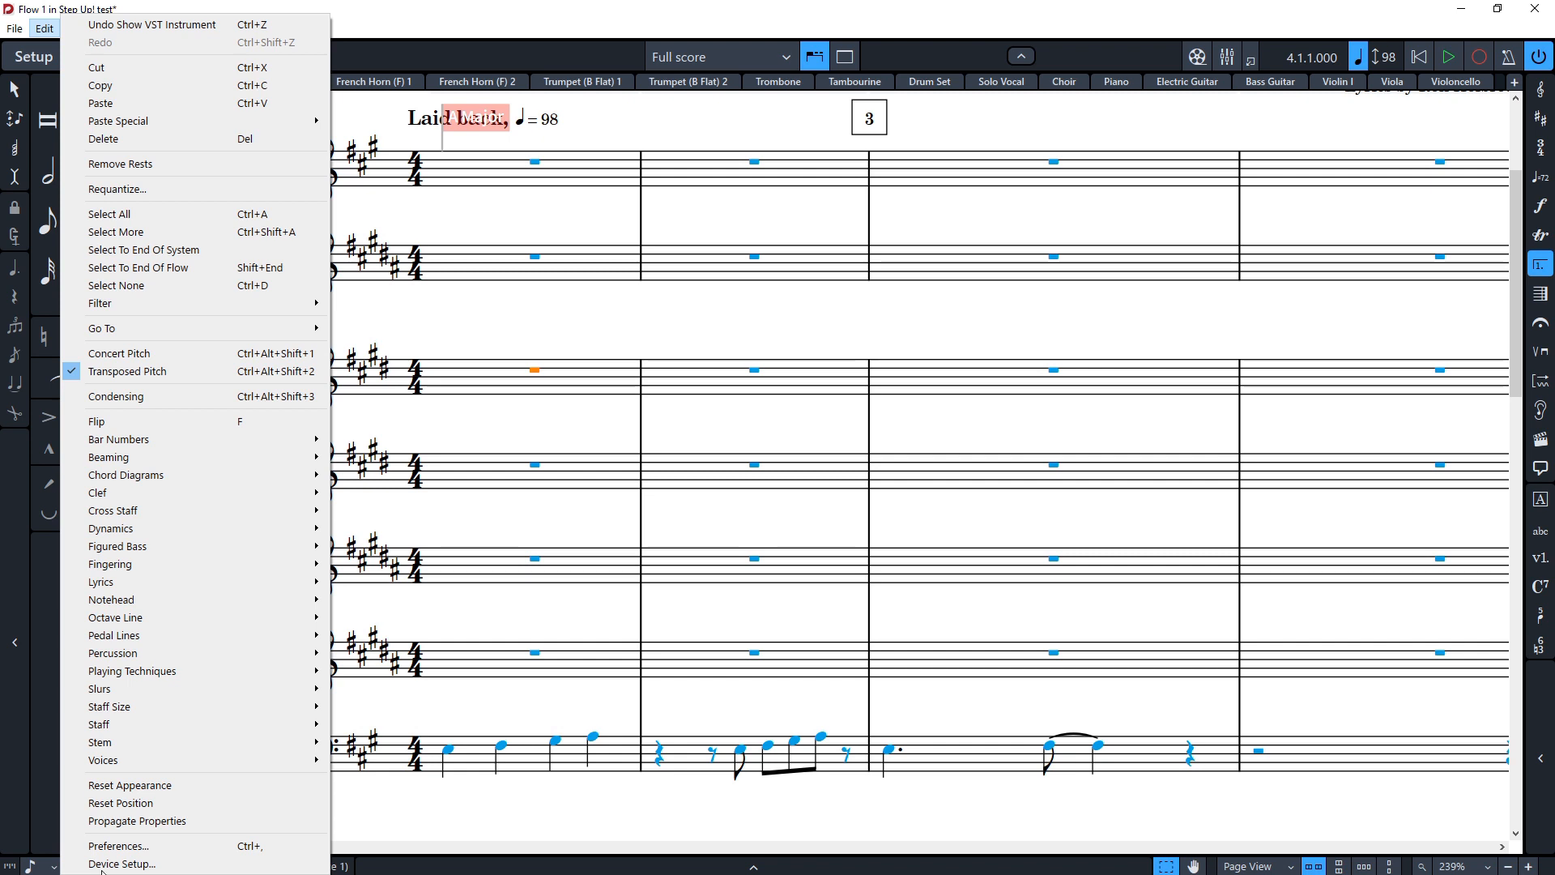
left_click(130, 845)
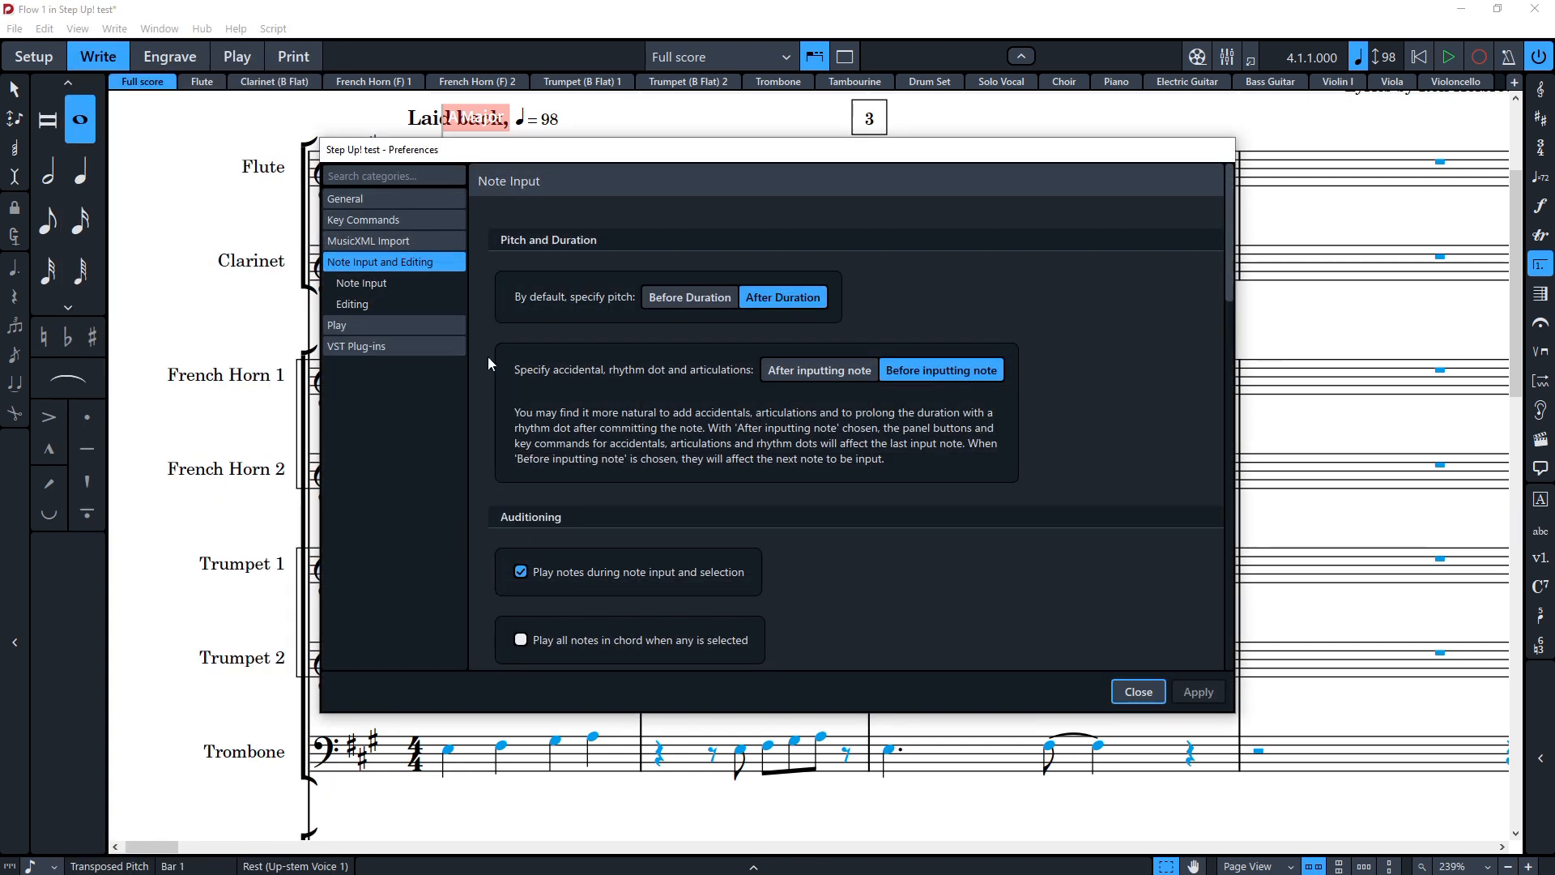
left_click(383, 327)
scroll(566, 470, "down", 10)
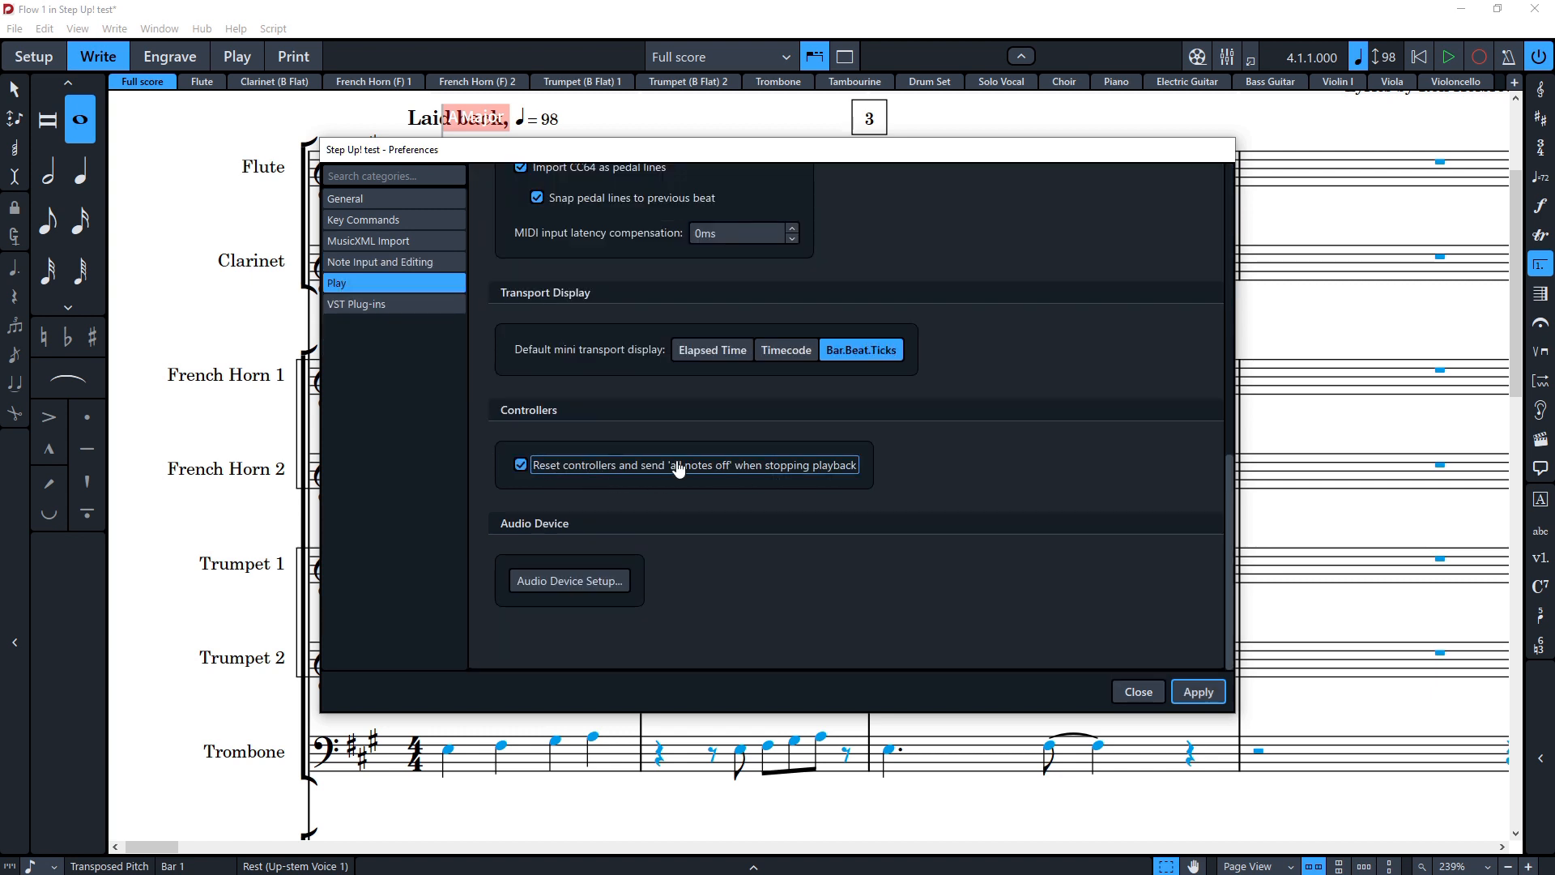
left_click(1138, 692)
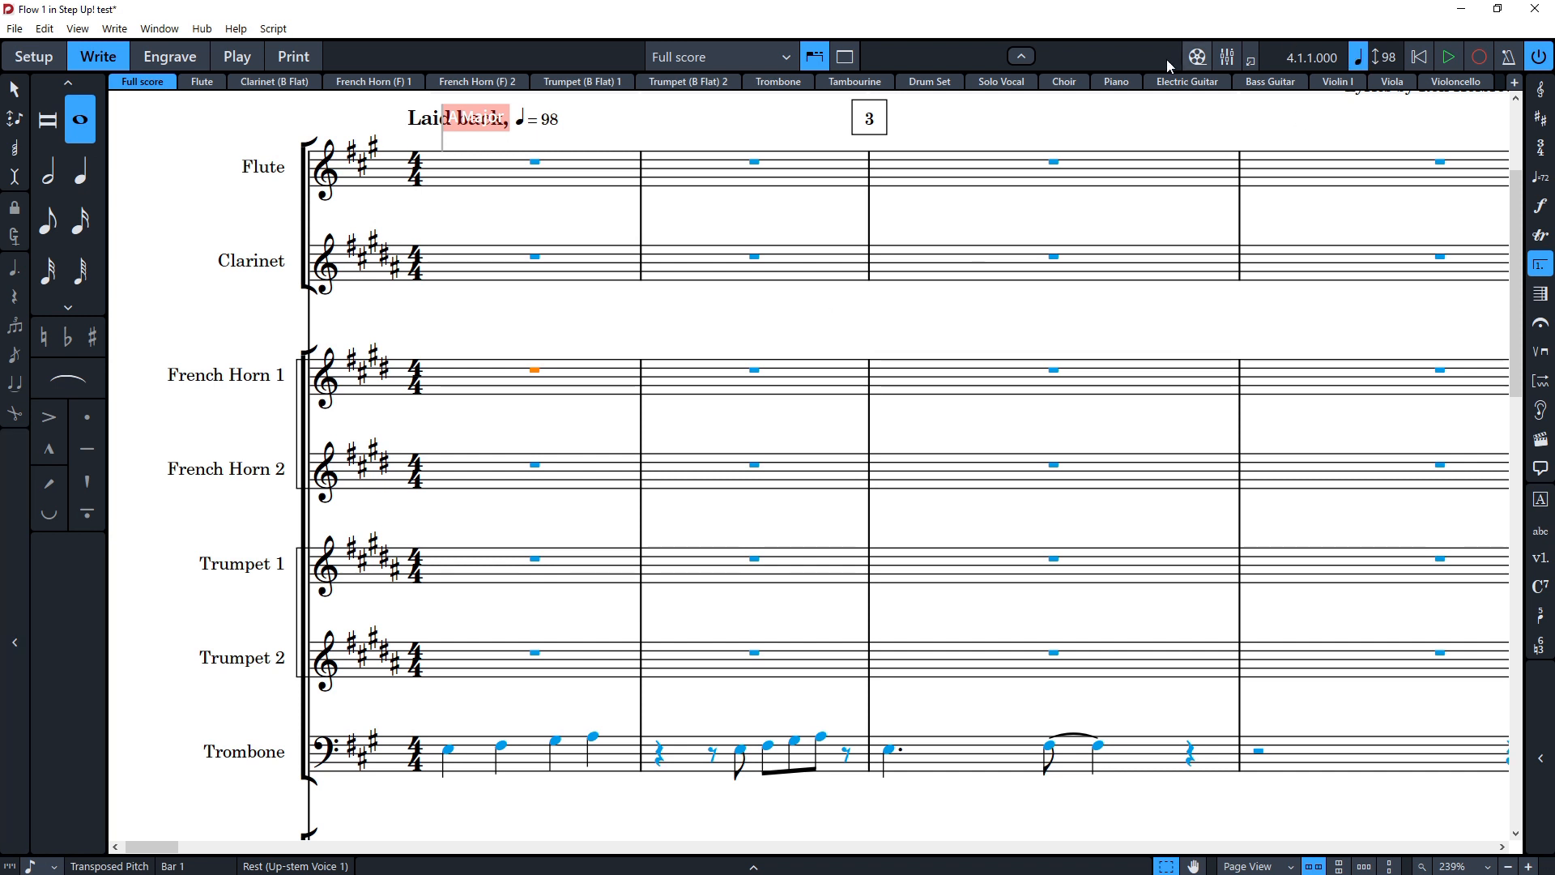
Step: Switch to Play mode, scroll through the instrument tracks, and return to Write mode
left_click(243, 53)
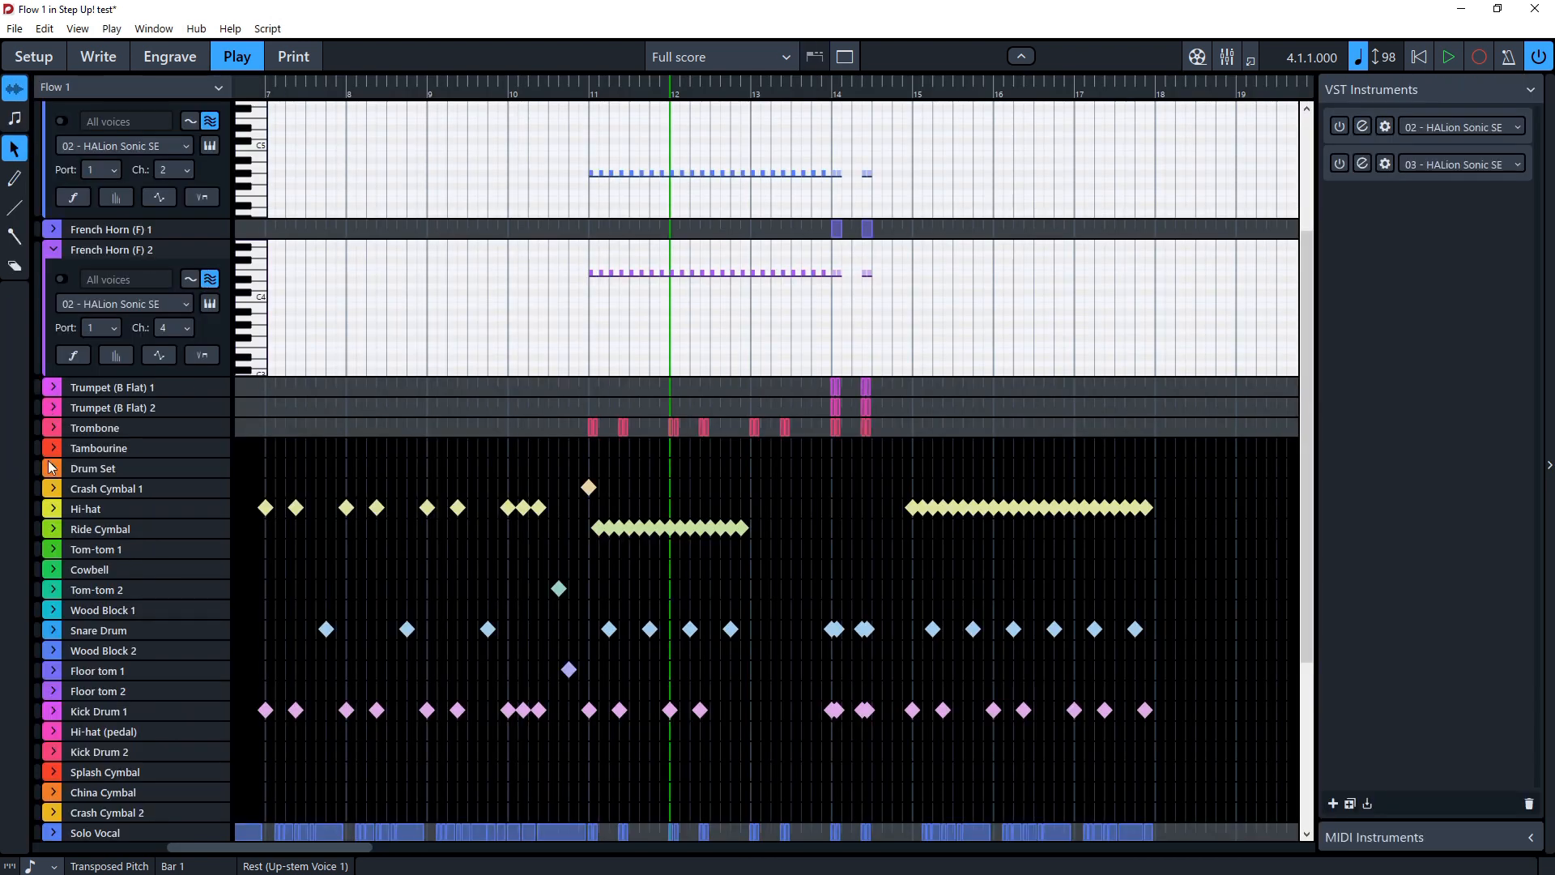
scroll(144, 523, "up", 3)
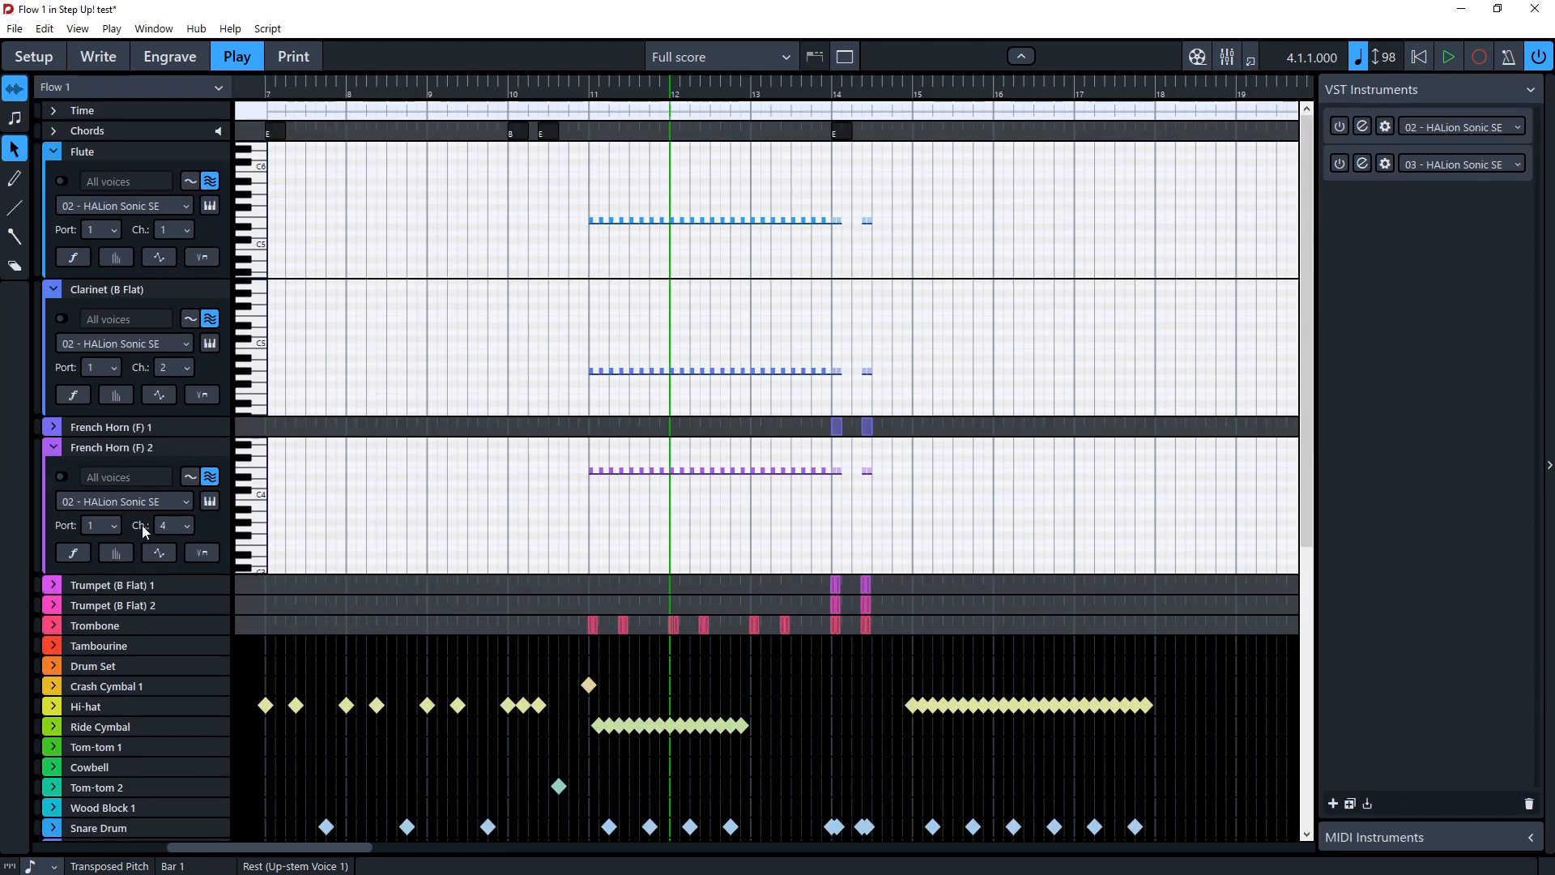
scroll(187, 565, "down", 7)
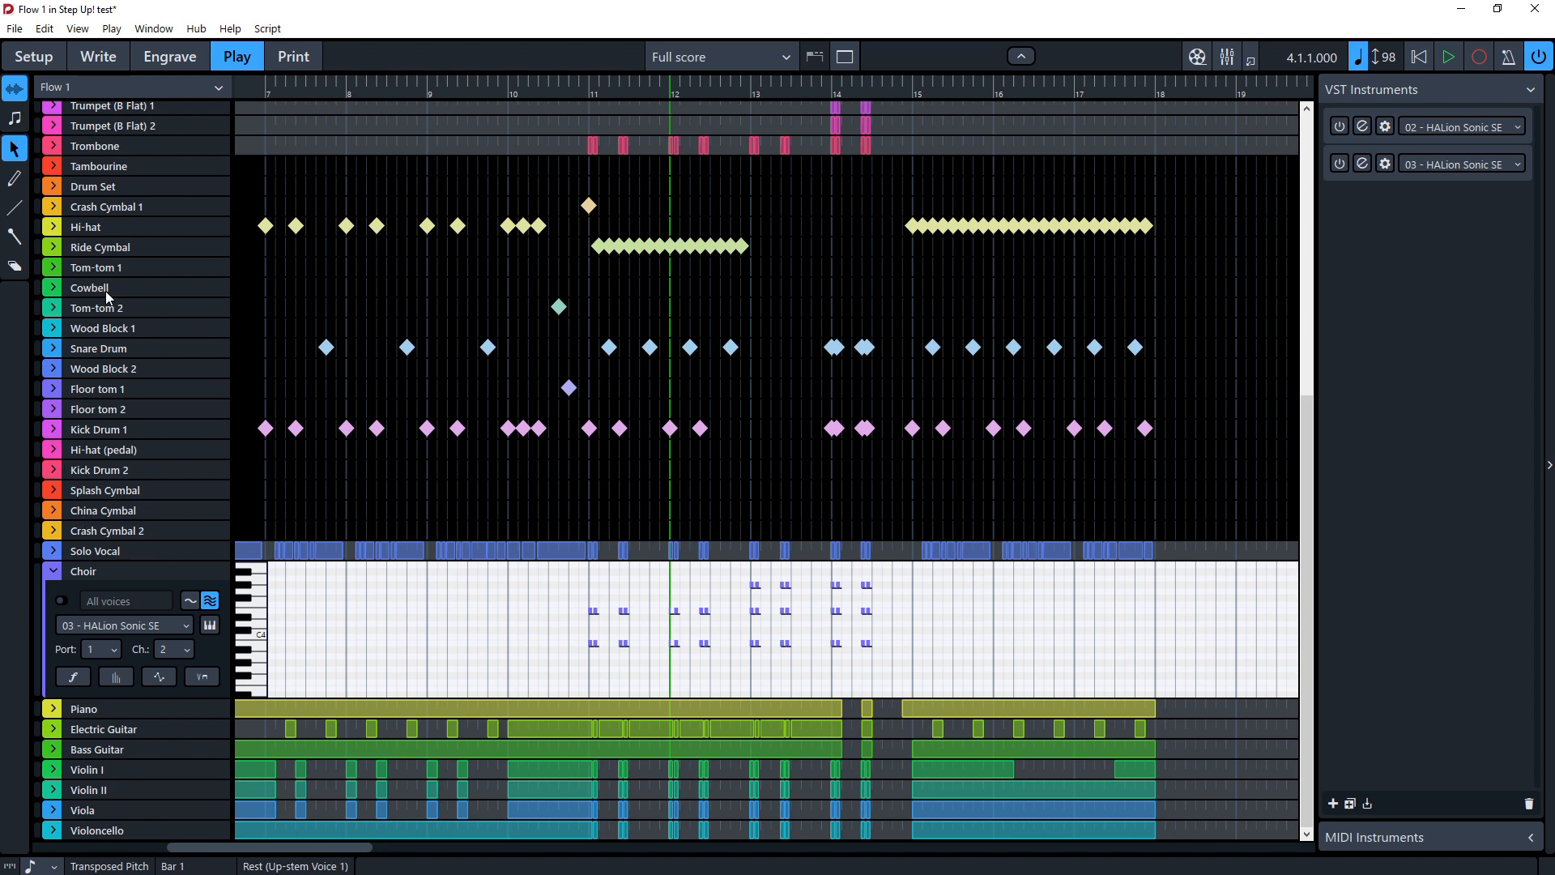
key("ctrl+2")
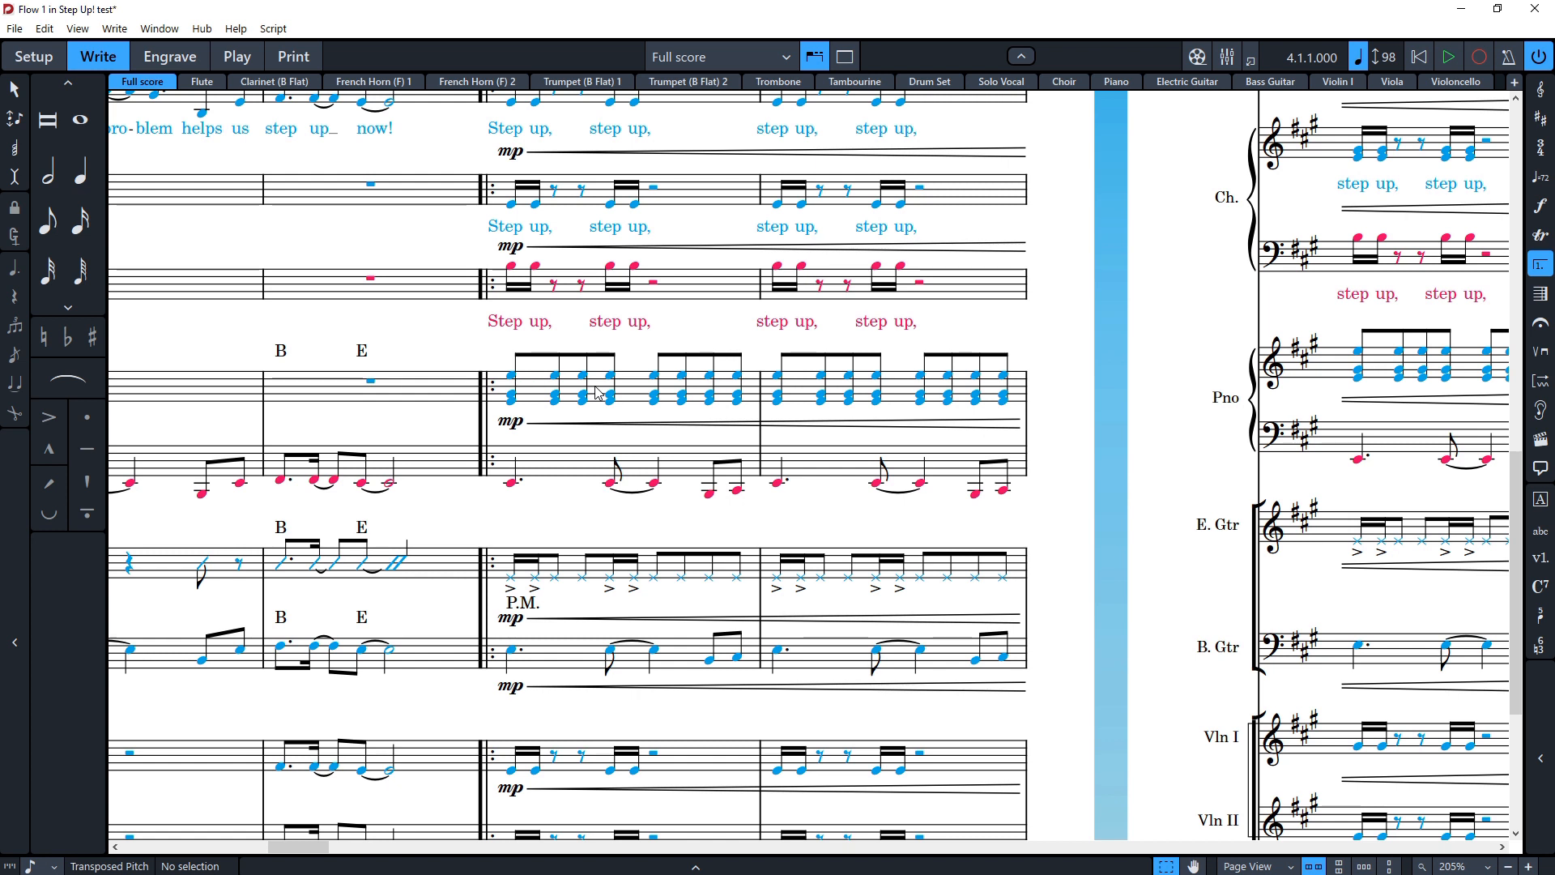
Step: Save the Step Up! test project
left_click(14, 28)
left_click(218, 191)
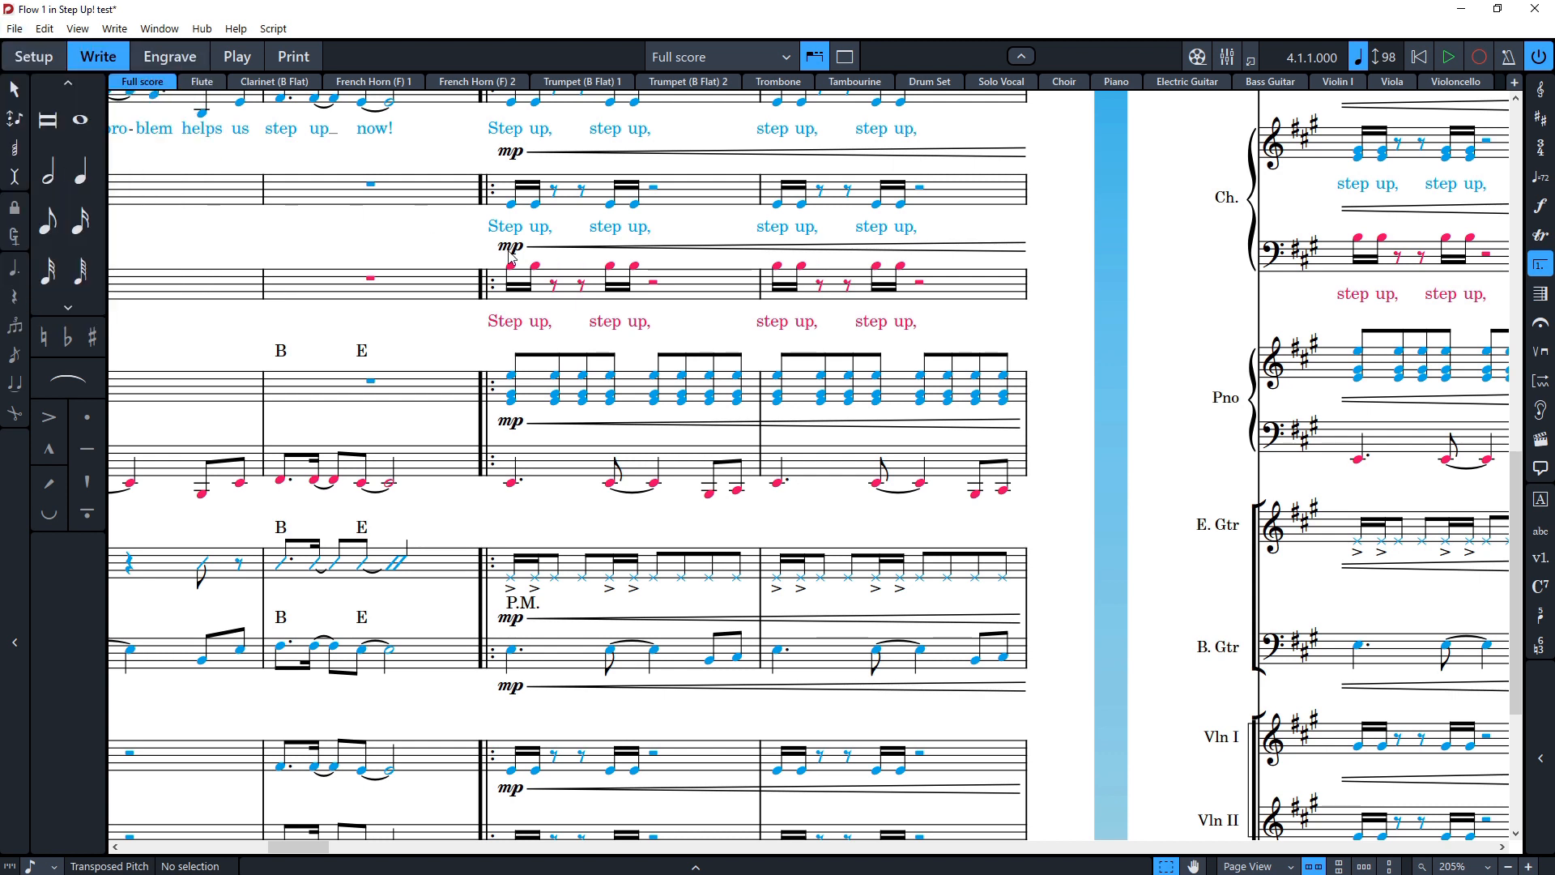
key("ctrl+s")
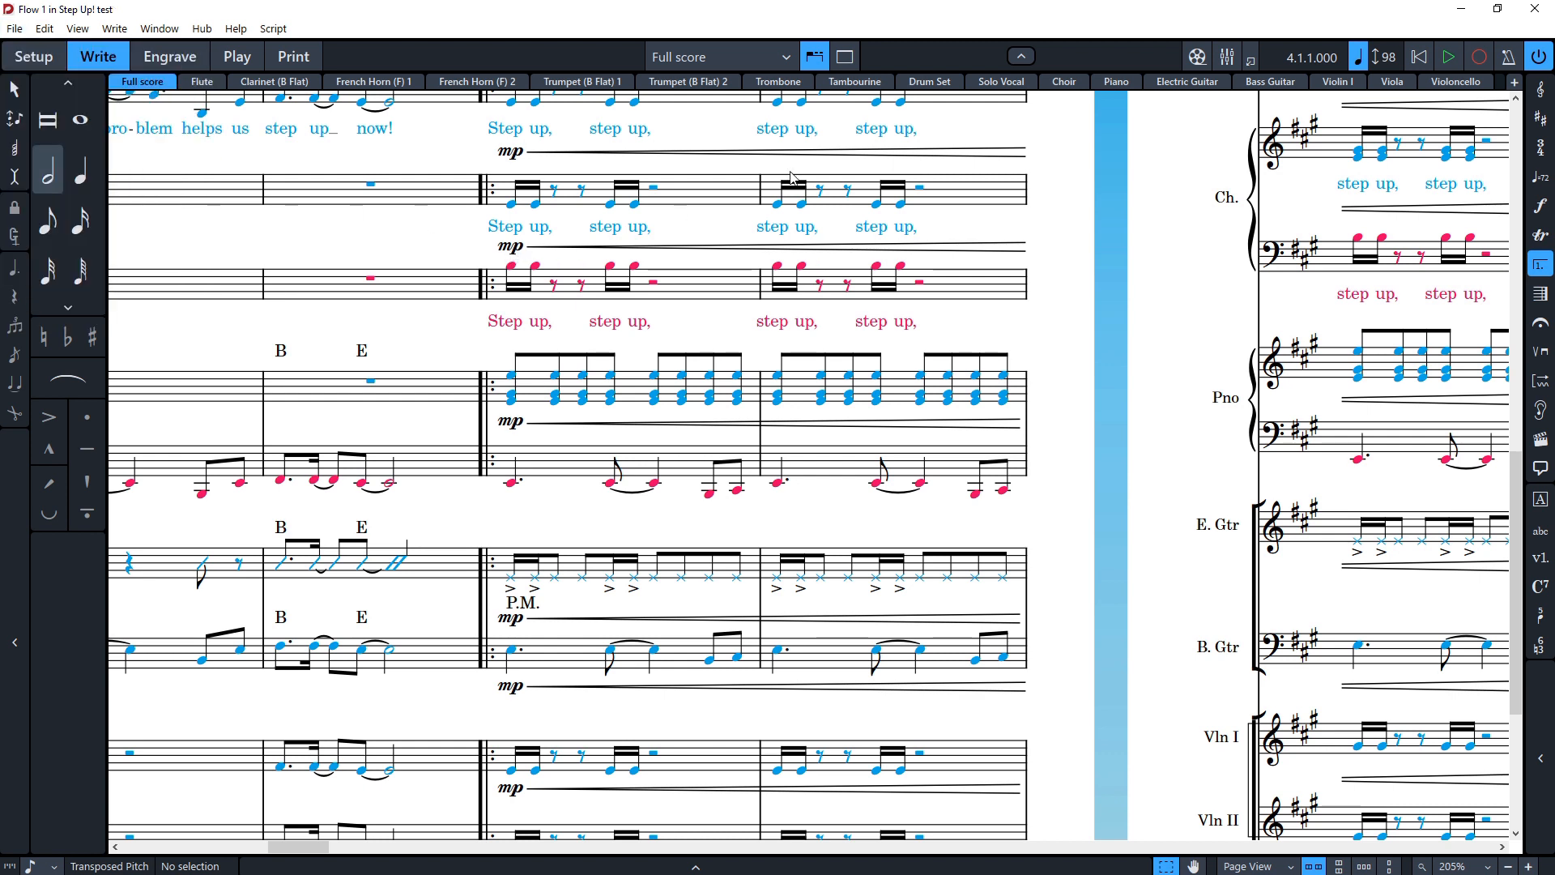
Step: Switch to the Recycle Bin, widen its window, and examine the deleted Step Up! test AutoSave file's details
left_click(1460, 14)
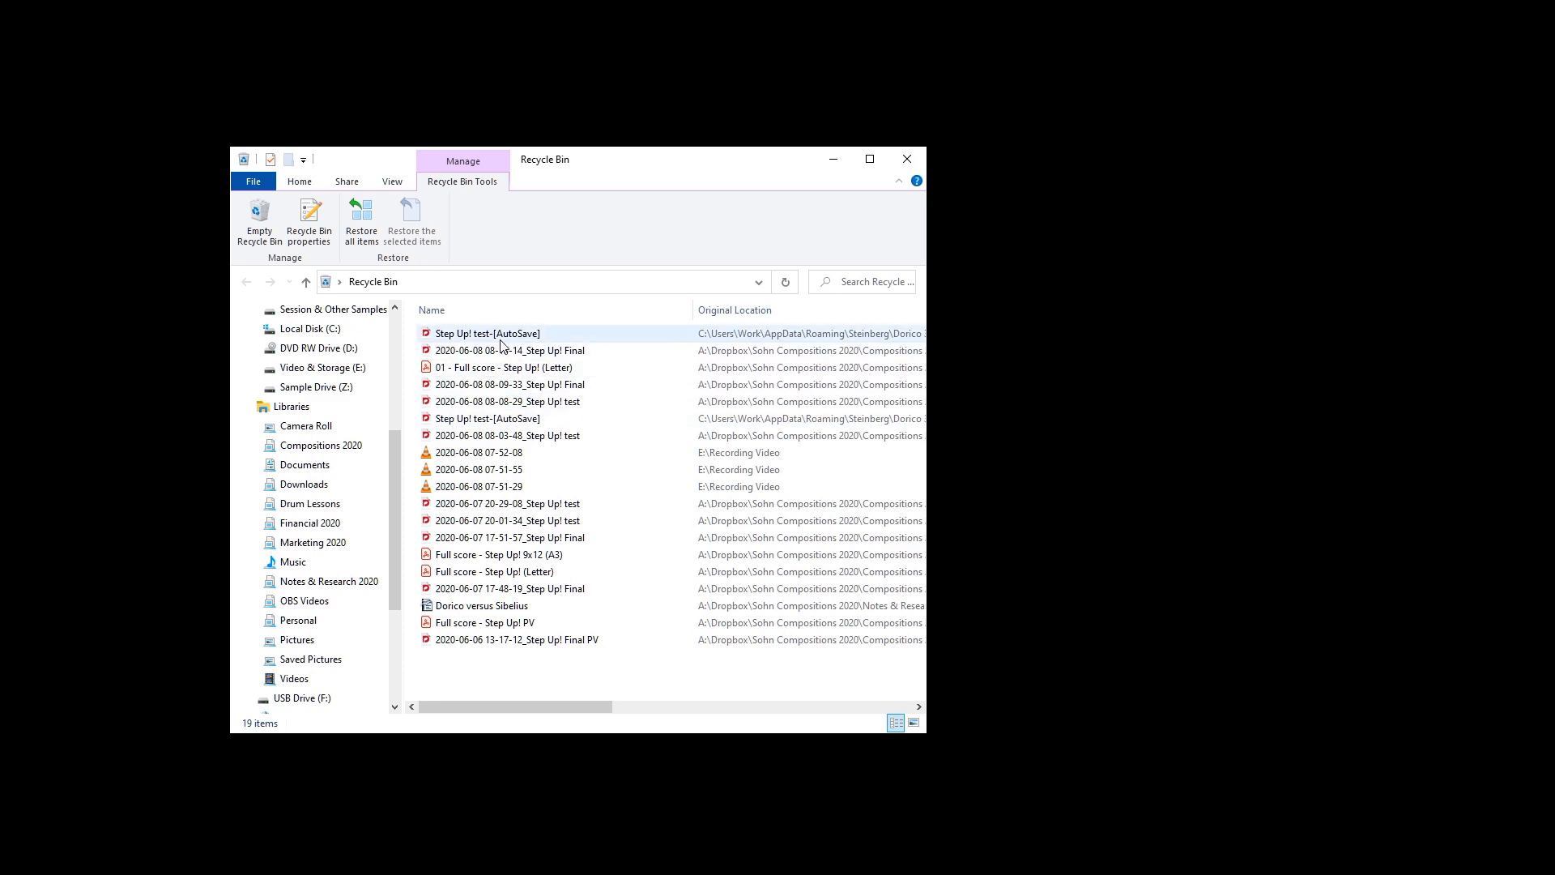
left_click(502, 335)
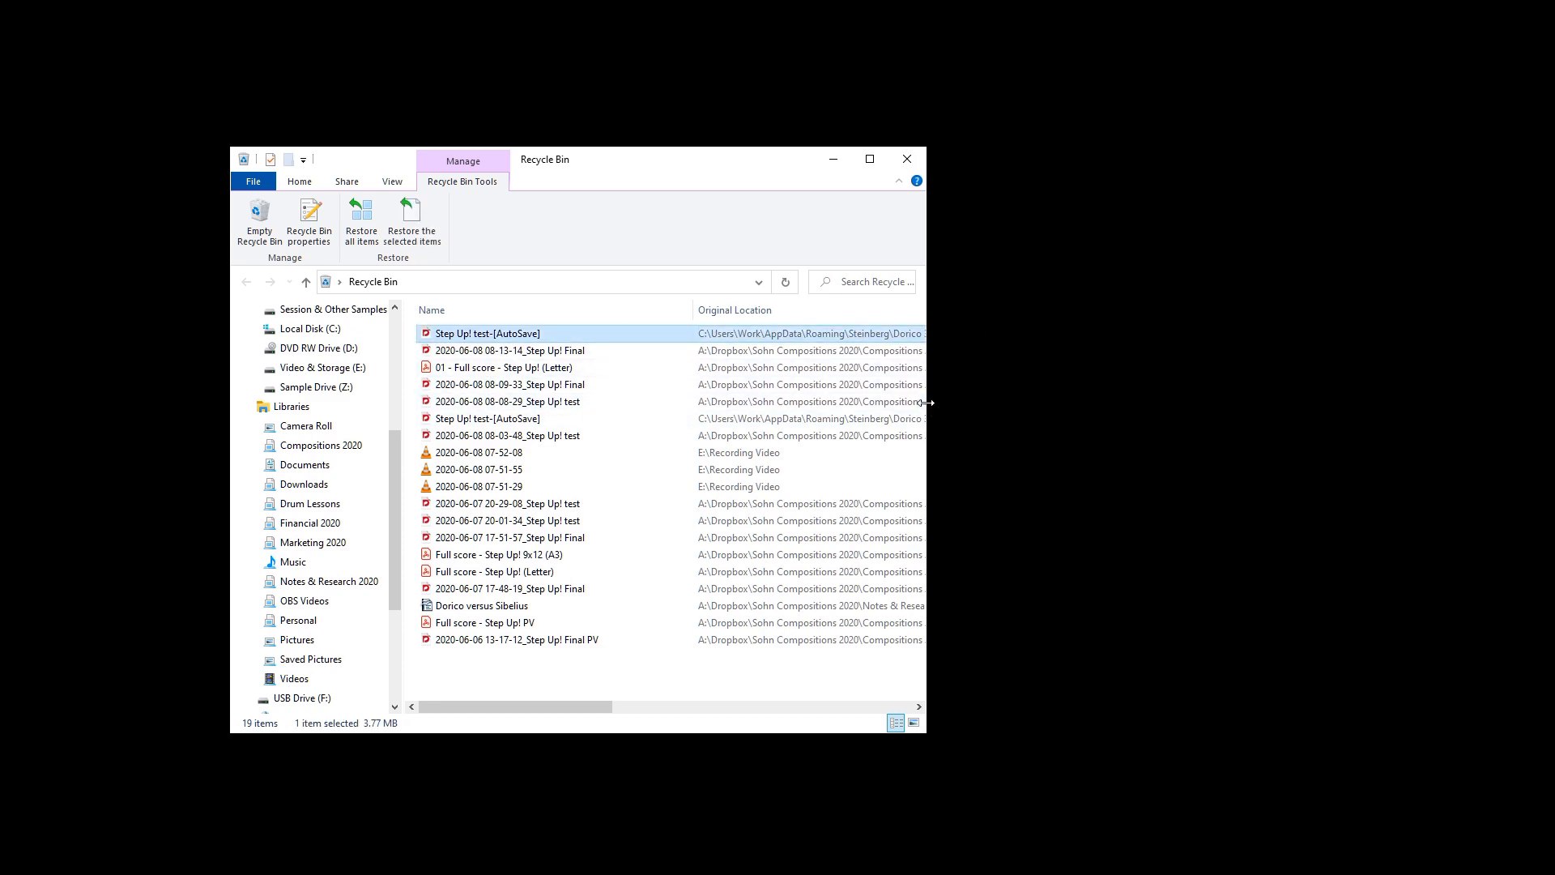
left_click_drag(931, 409, 1170, 411)
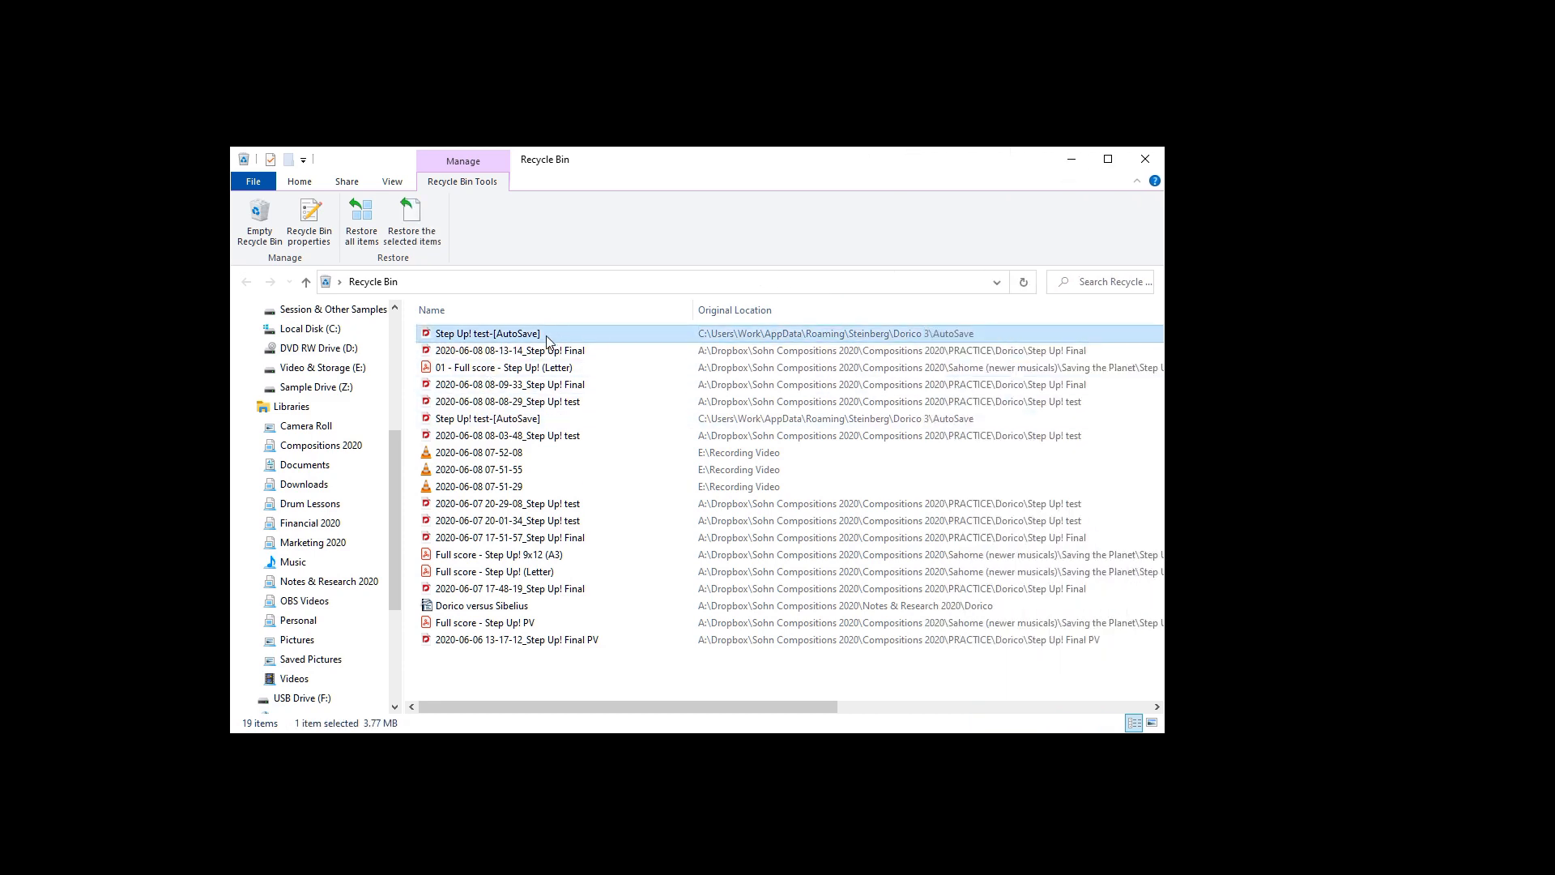
mouse_move(546, 338)
mouse_move(498, 334)
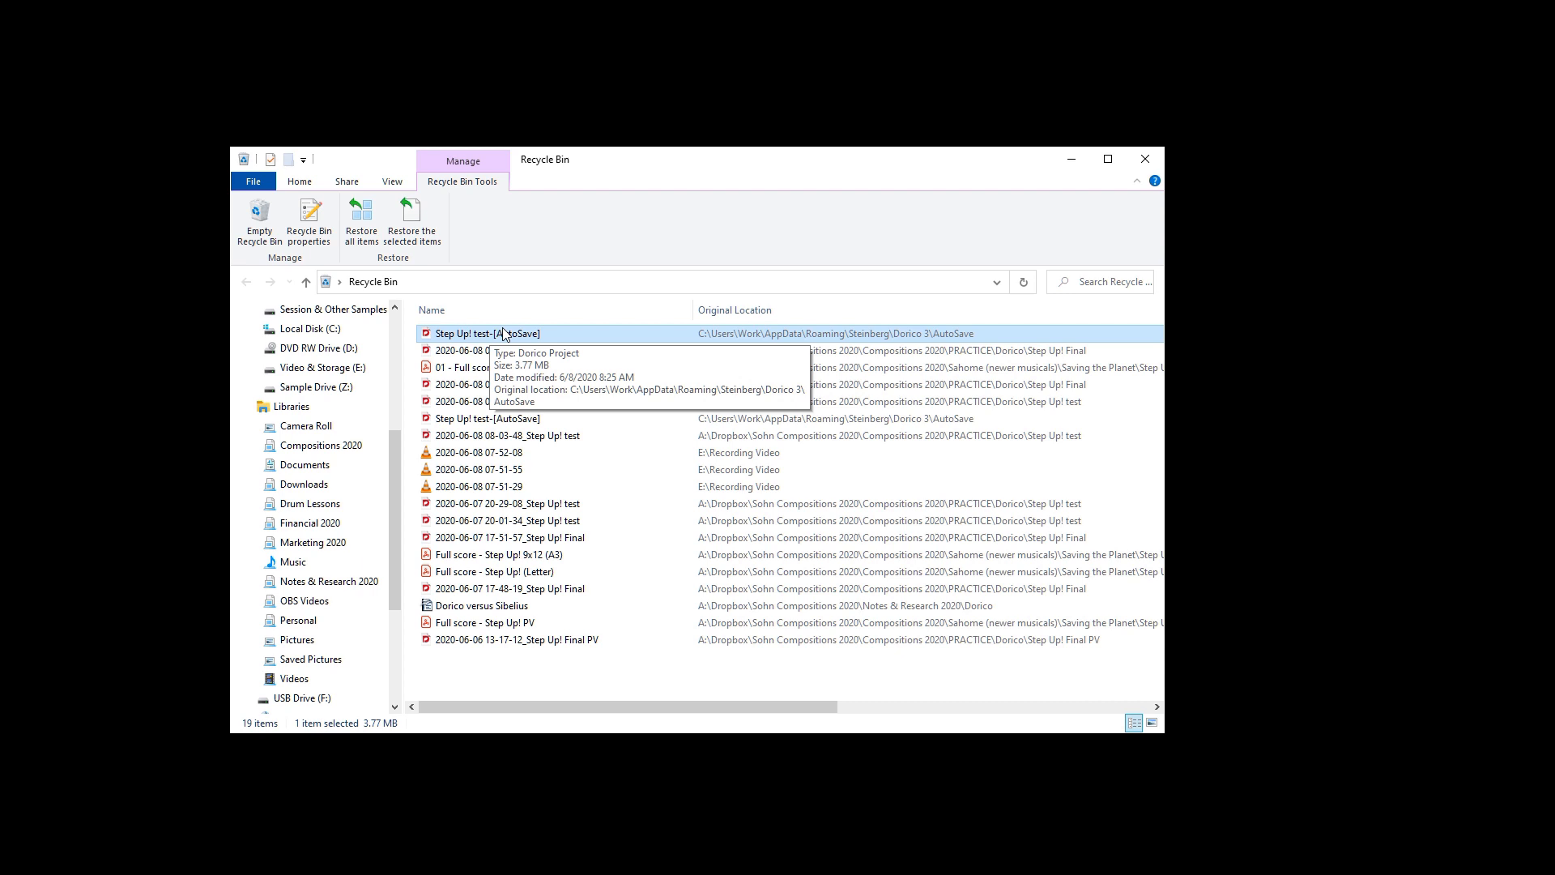
left_click(1141, 160)
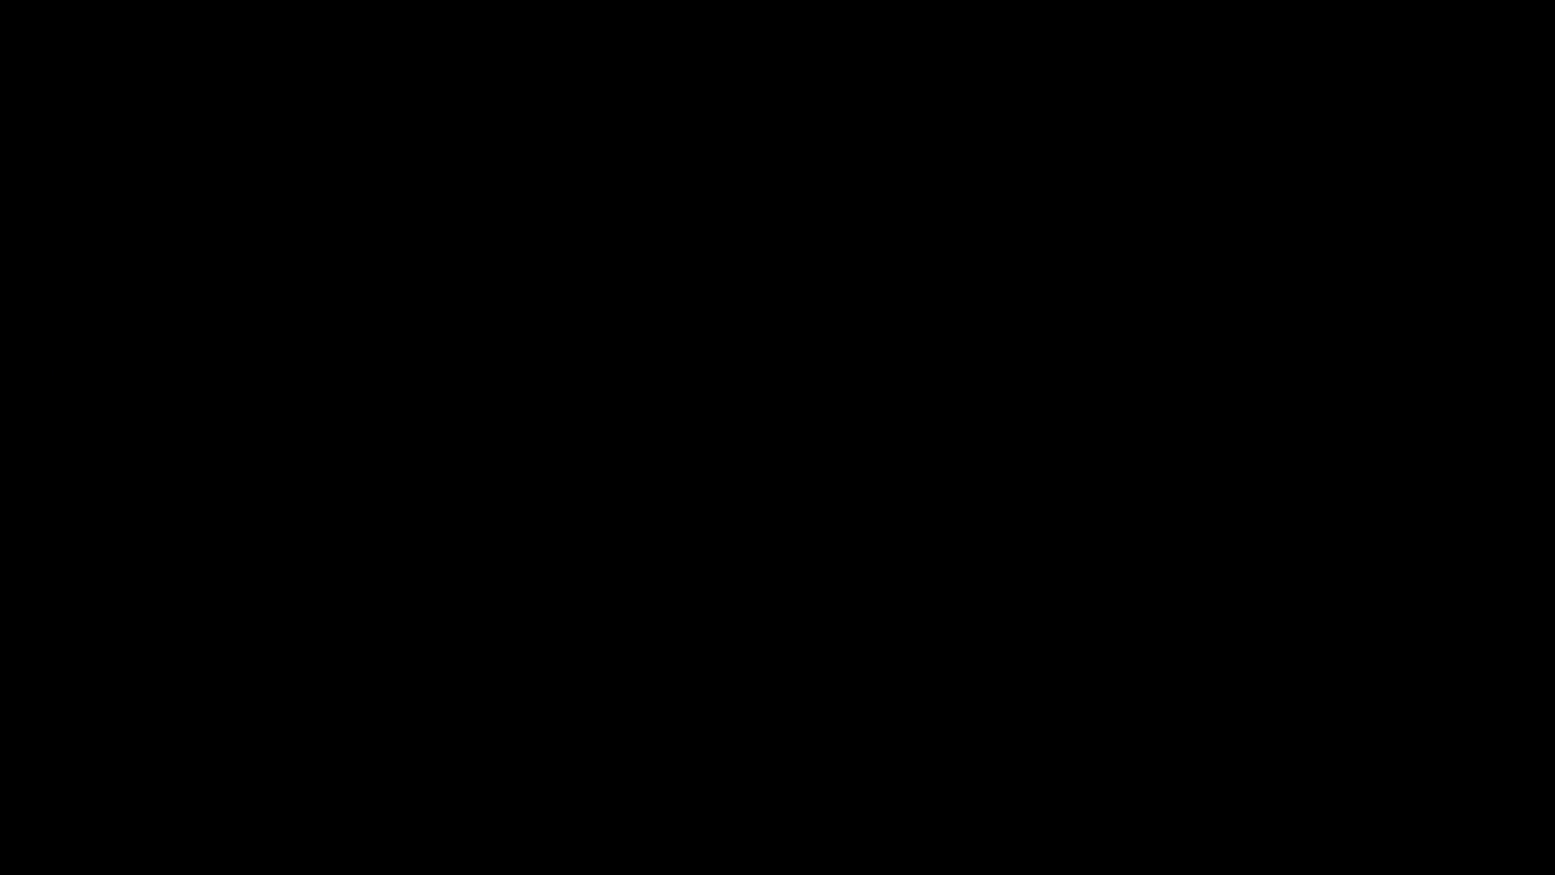